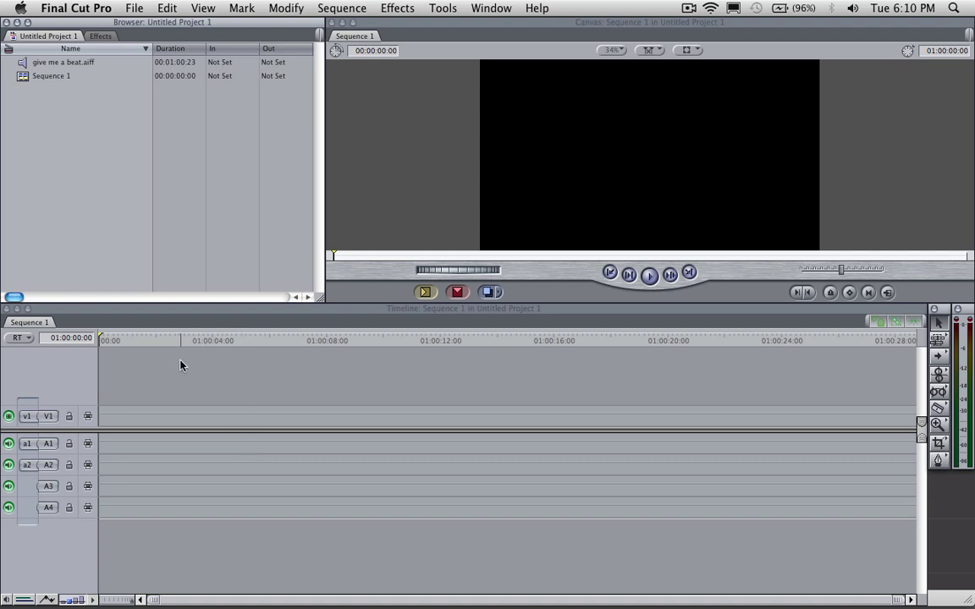
Place give me a beat.aiff on audio tracks A1 and A2 at the start of Sequence 1
mouse_move(107, 593)
left_click_drag(78, 64, 119, 447)
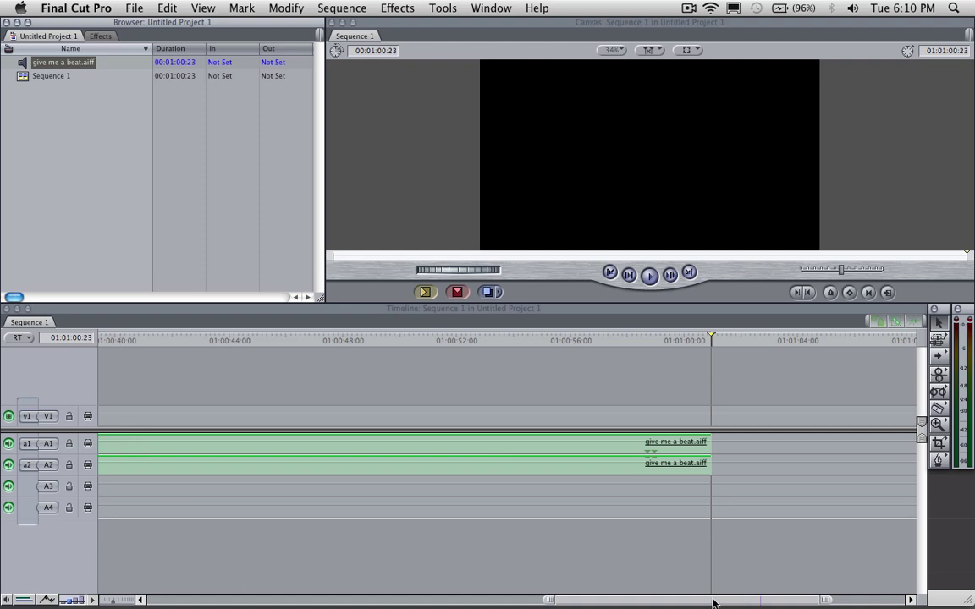
left_click_drag(711, 600, 216, 601)
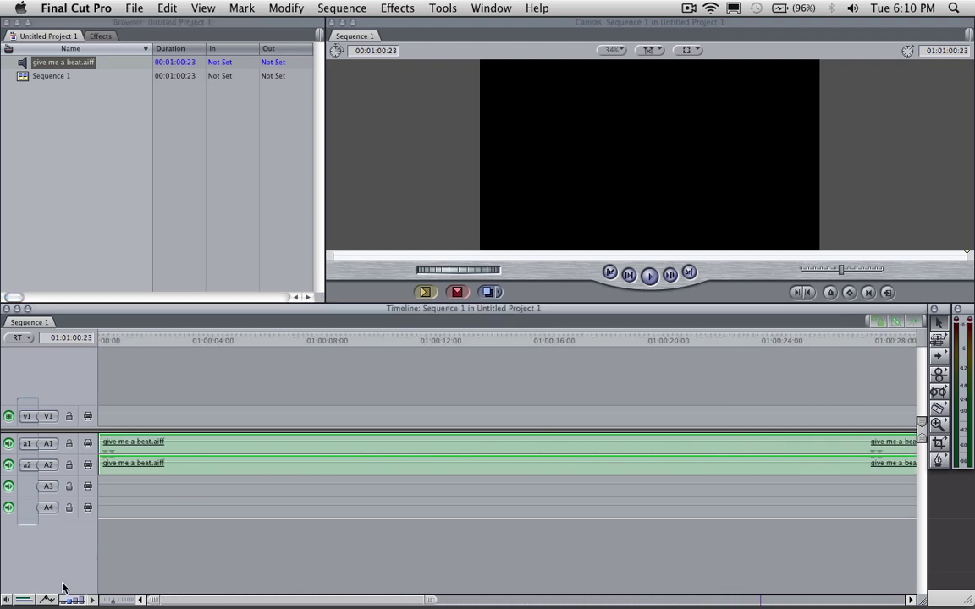
Apply the saved track layout dans layout.fctrl and turn on audio waveforms in the timeline
left_click(89, 601)
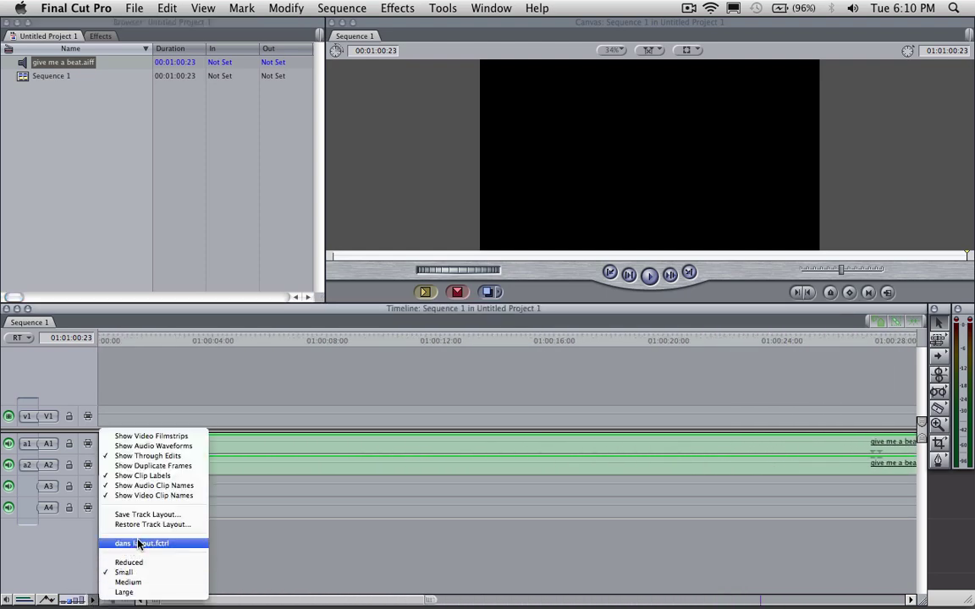
left_click(124, 484)
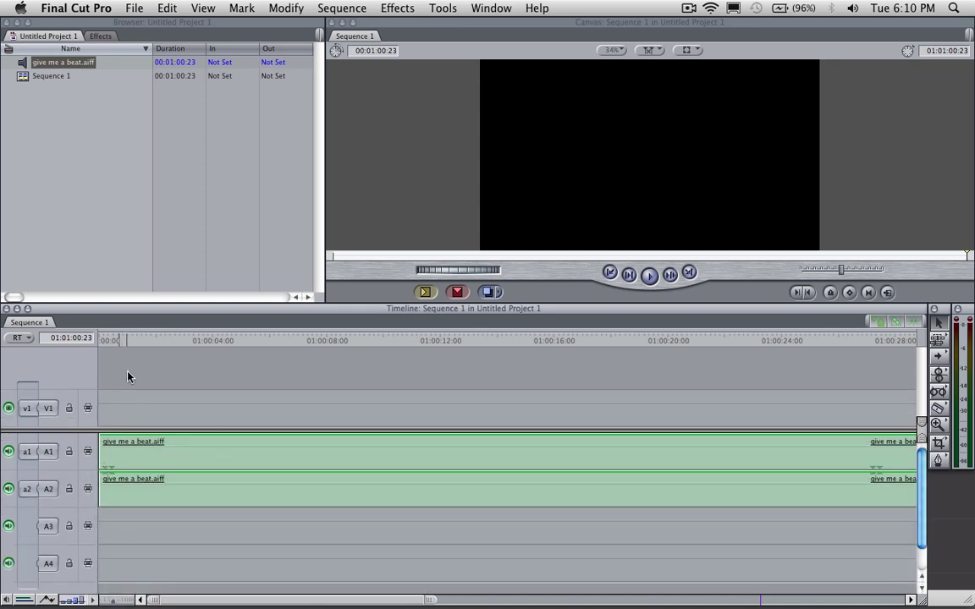
left_click(145, 342)
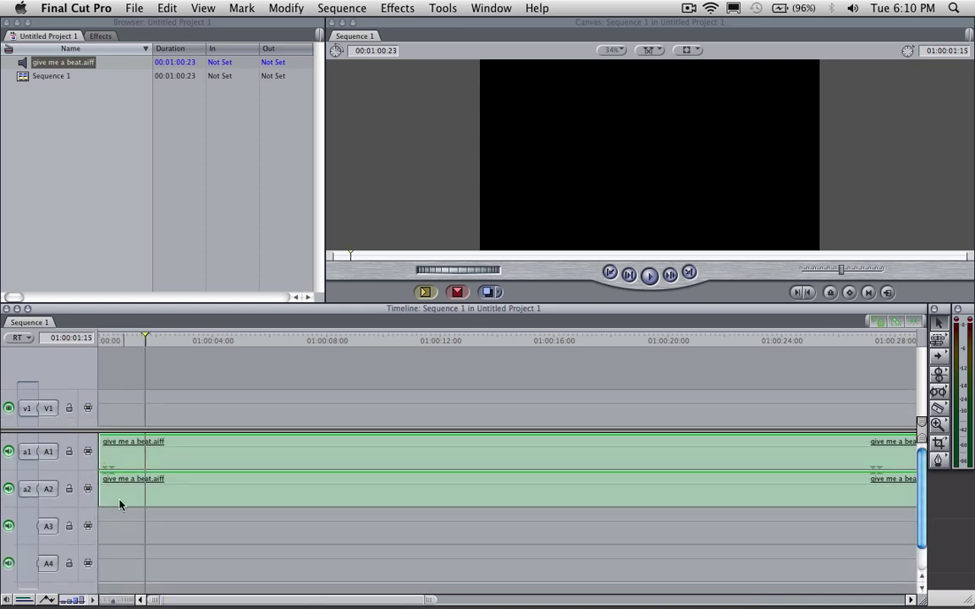
left_click(90, 601)
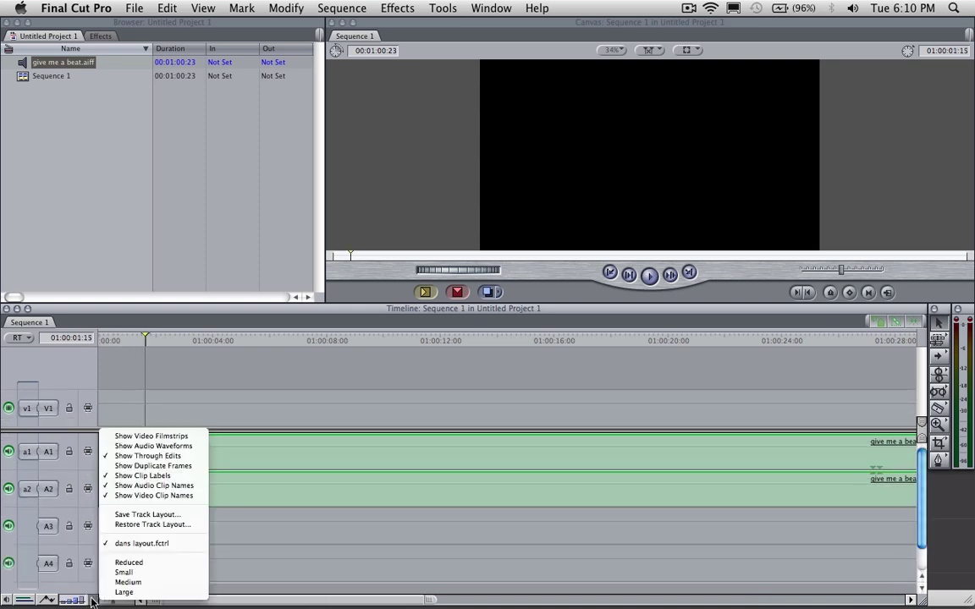
left_click(154, 446)
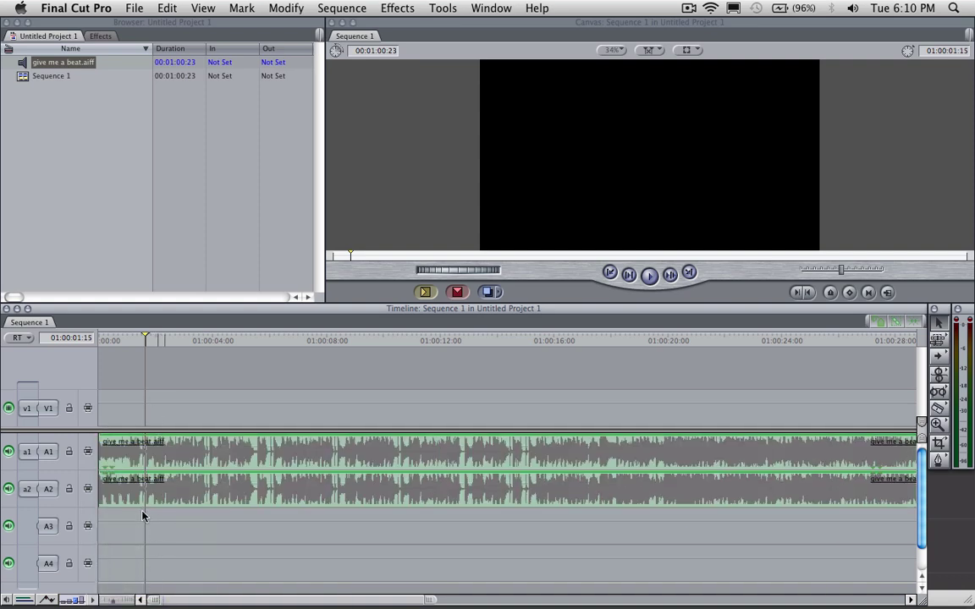
Shift the song clip to start at about 01:00:00:19 and play the sequence from the beginning
left_click_drag(124, 459, 147, 462)
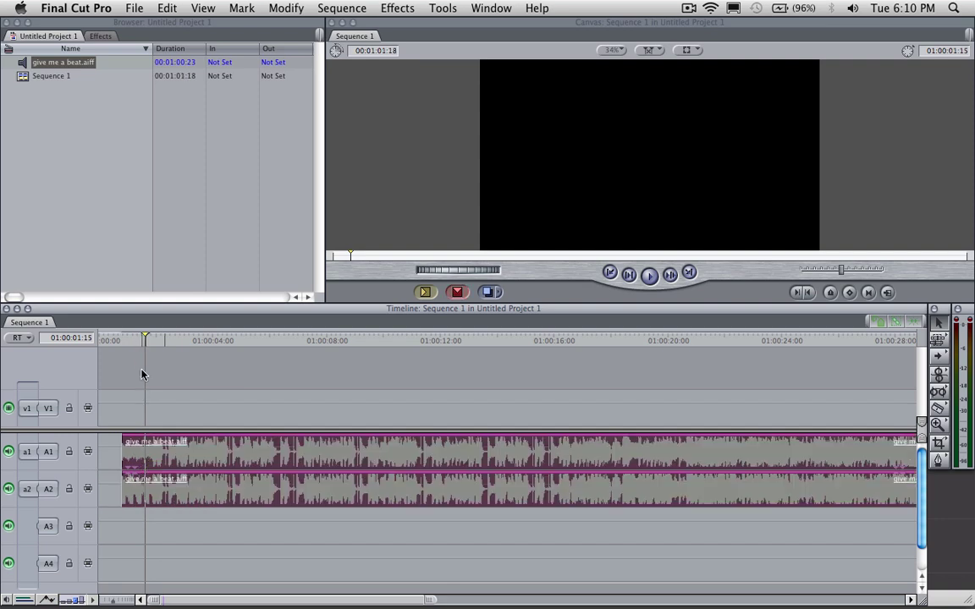
left_click_drag(117, 342, 100, 340)
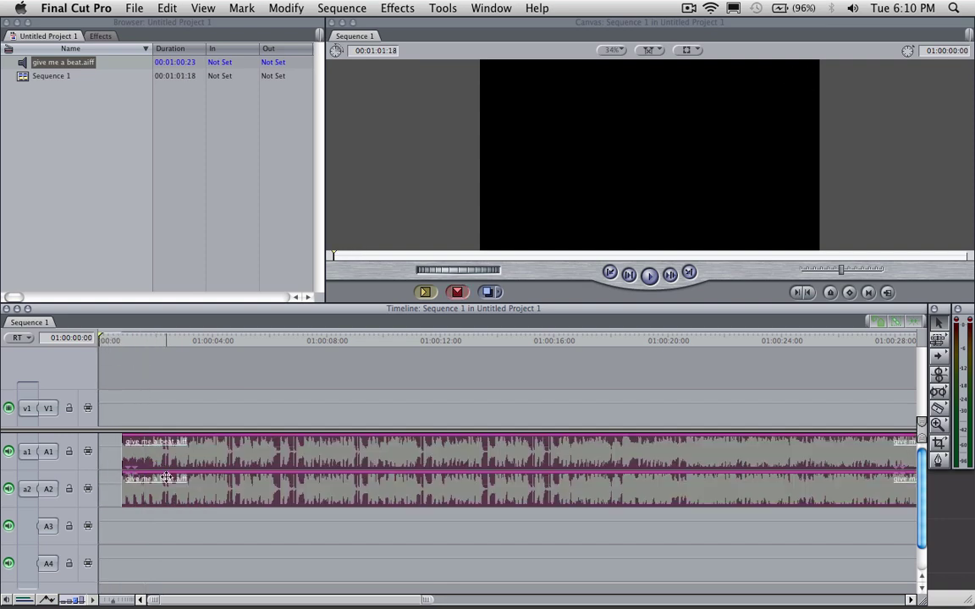
key("space")
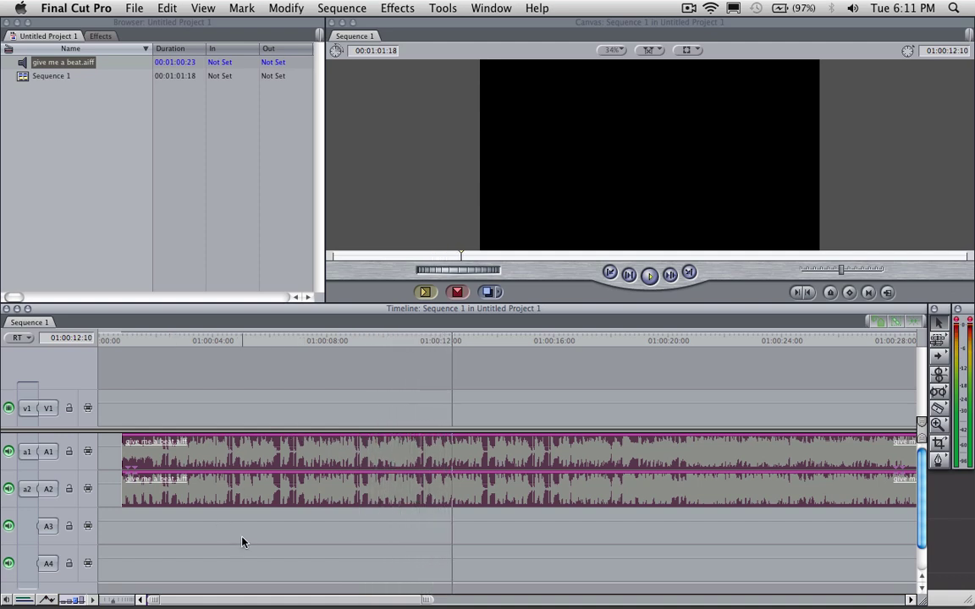
key("space")
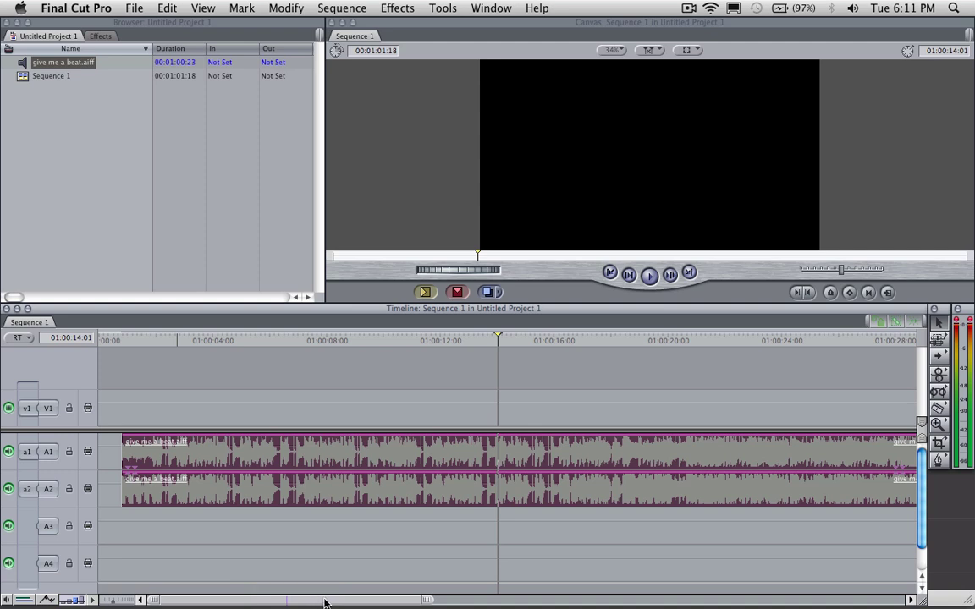
Play the later part of the song to find a cut point, stopping at 01:00:37:19
left_click_drag(322, 601, 518, 604)
left_click_drag(519, 343, 587, 347)
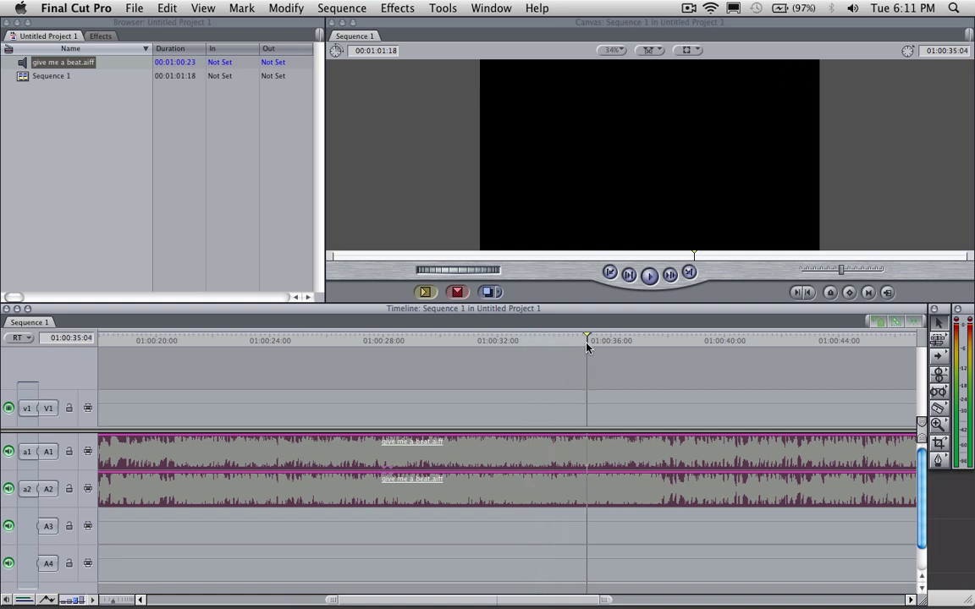
left_click(642, 342)
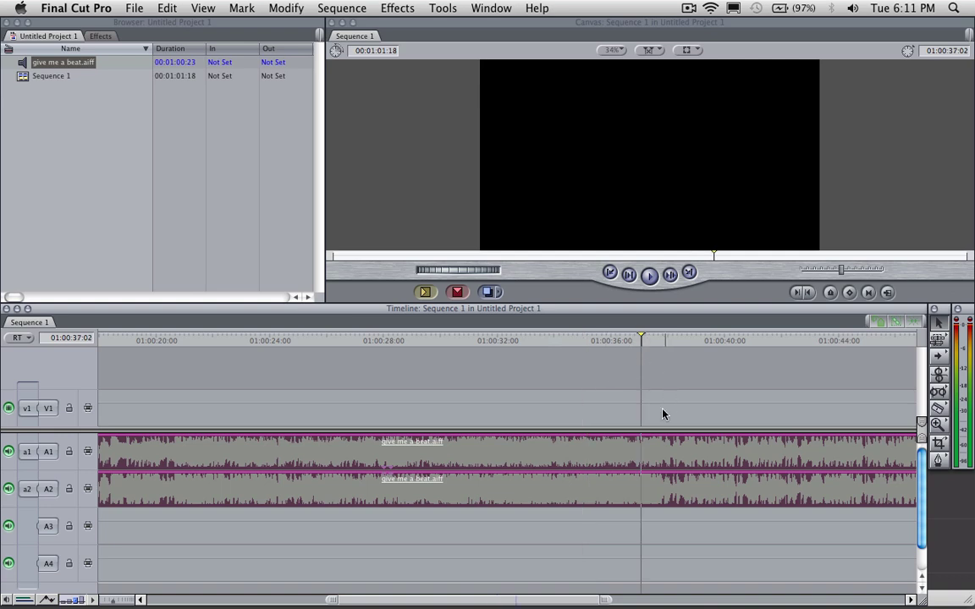
left_click_drag(497, 605, 589, 599)
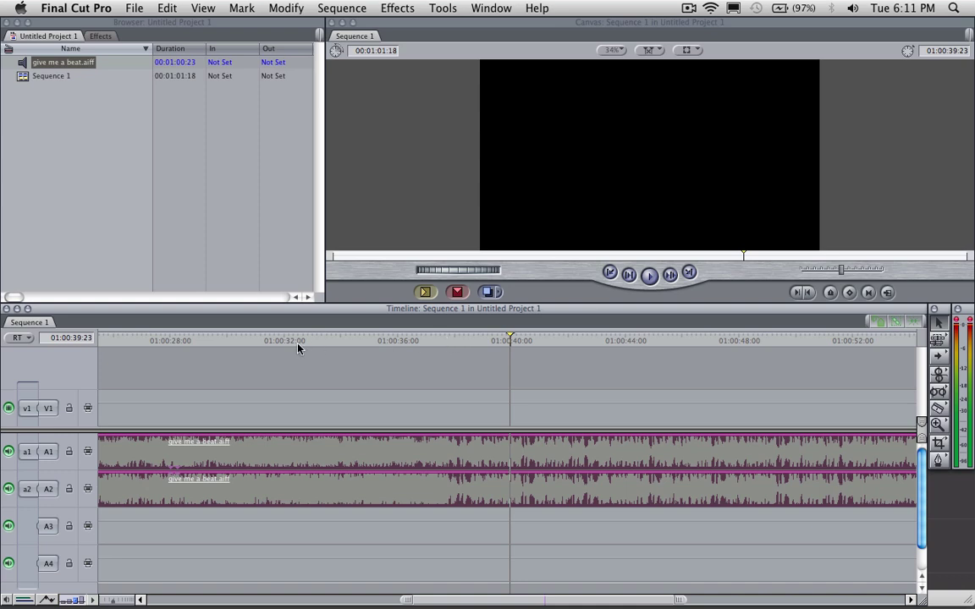
left_click(337, 344)
key("space")
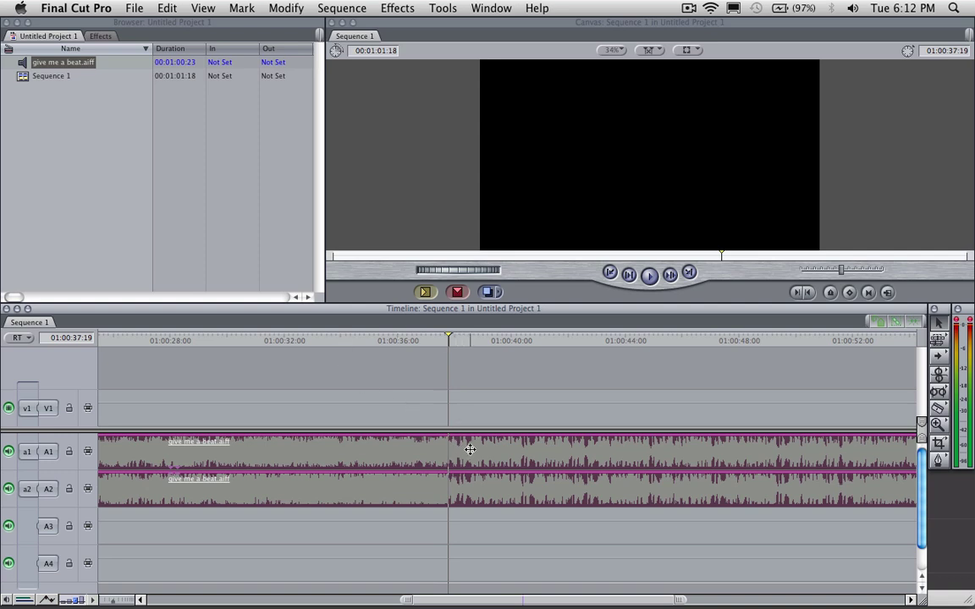
Replay the lead-in to the chosen beat and cut the song on both tracks at 01:00:37:19 with the Razor Blade
key("b")
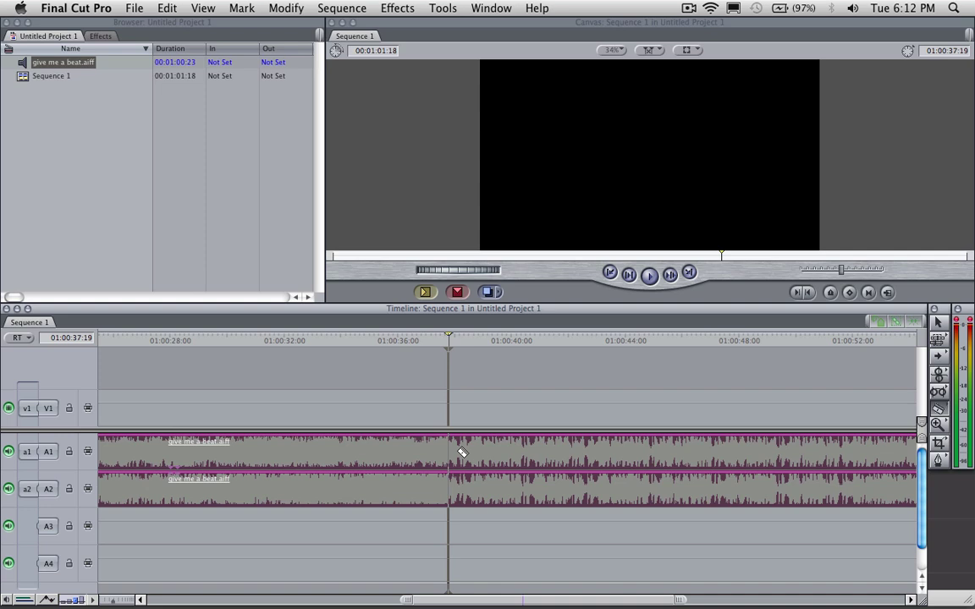
left_click_drag(405, 340, 362, 342)
key("space")
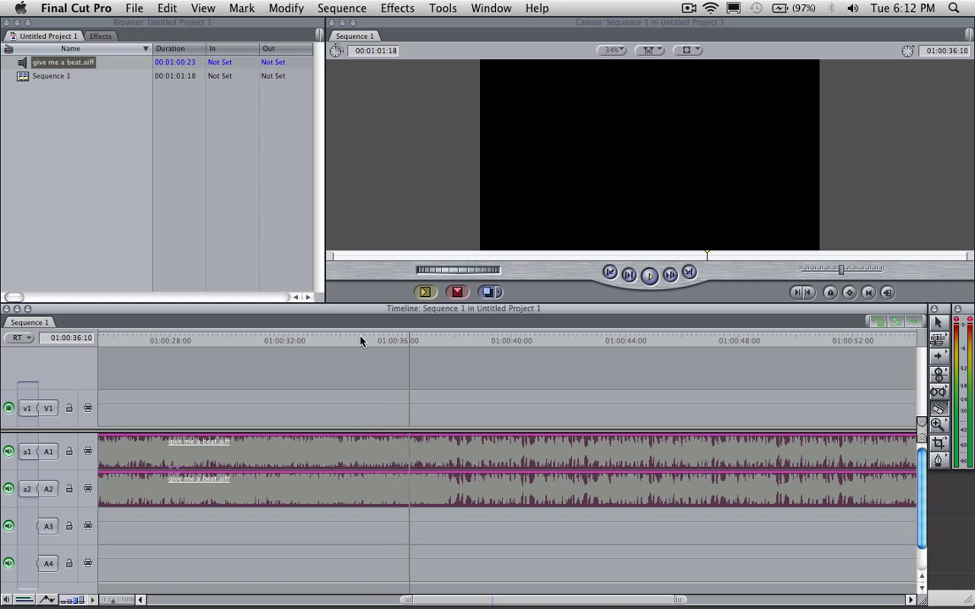
key("space")
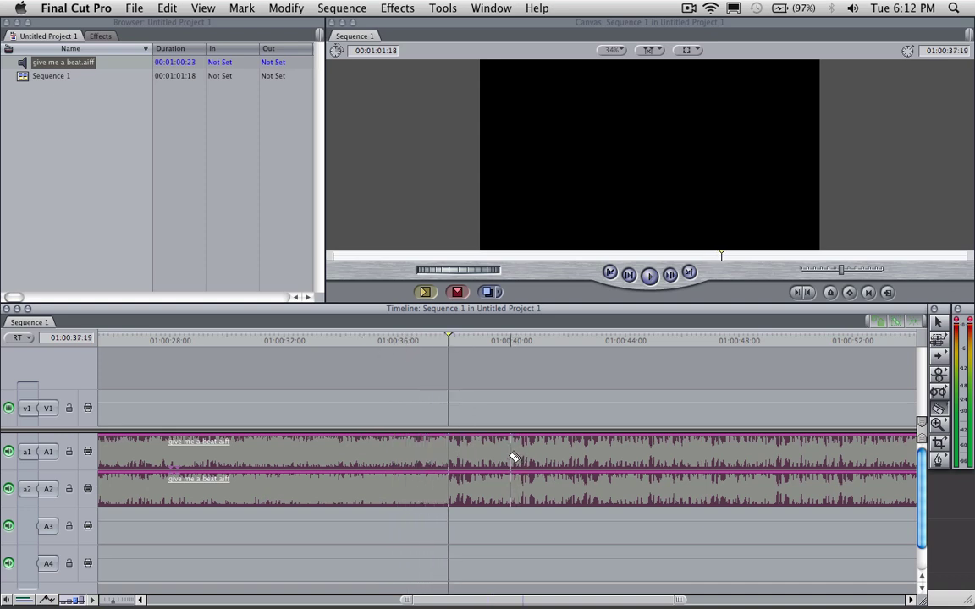
left_click(457, 451)
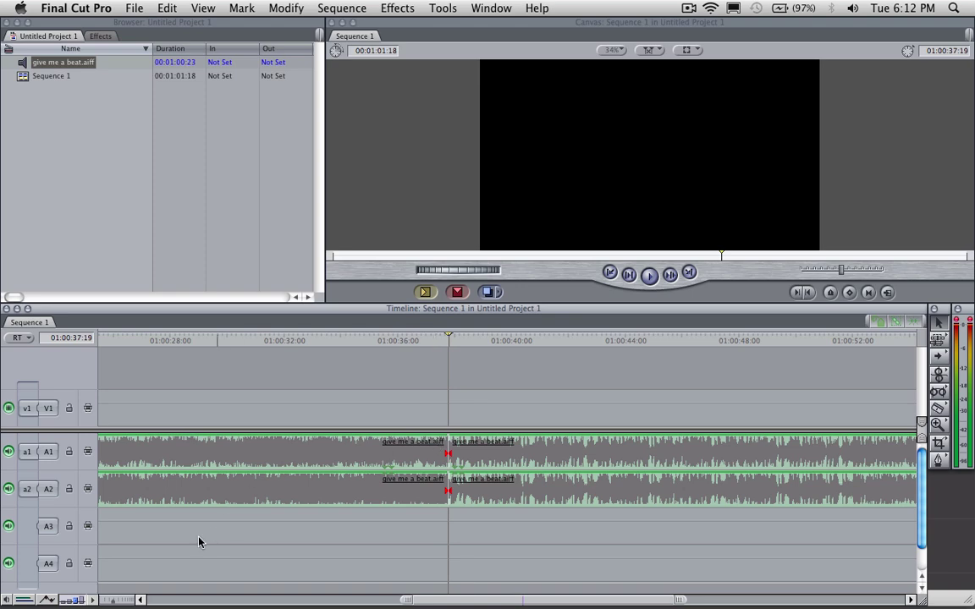
Play the song from its start and cut both audio tracks at 01:00:06:09 with the Razor Blade
left_click_drag(116, 602, 107, 602)
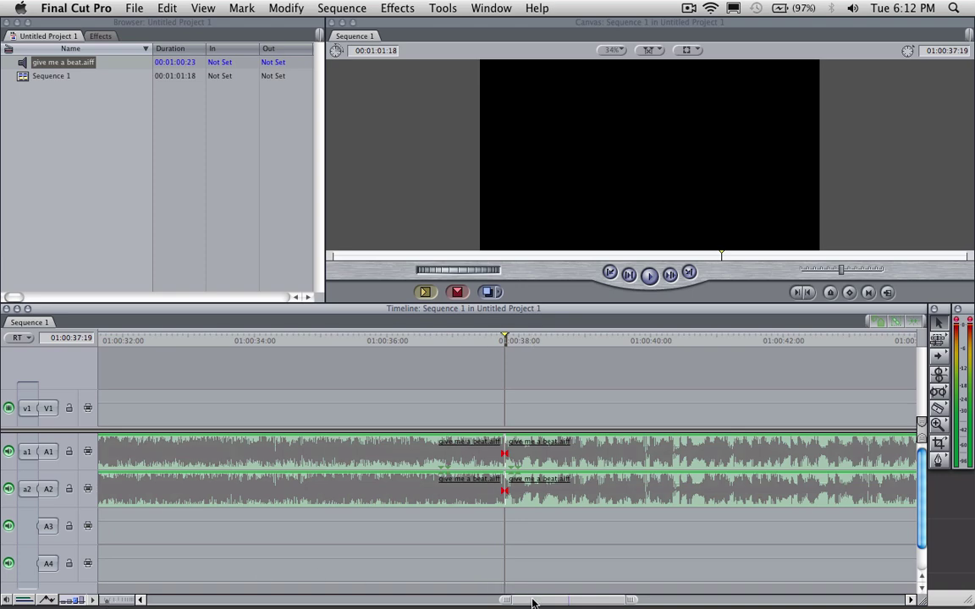
left_click_drag(533, 602, 171, 606)
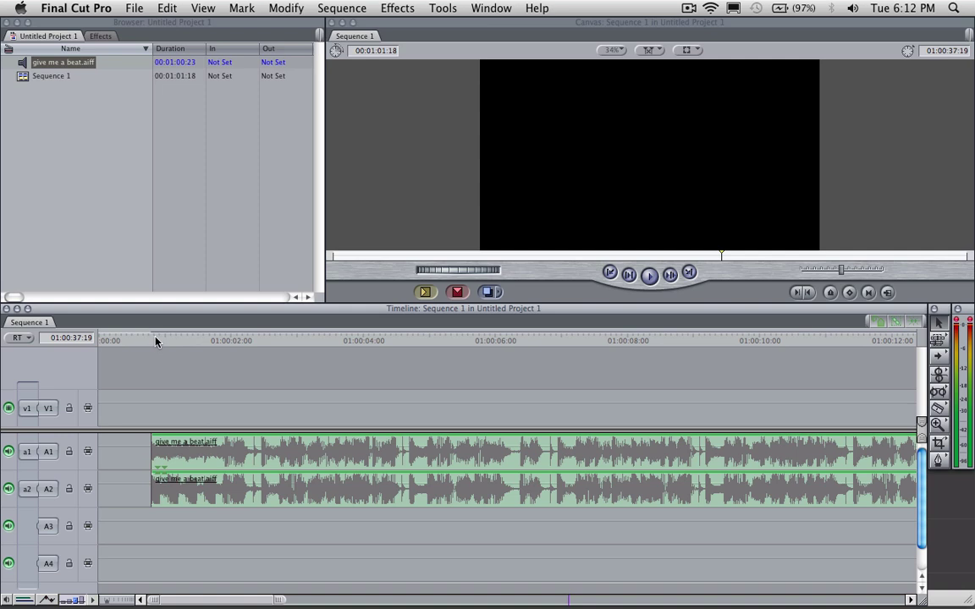
left_click_drag(156, 341, 153, 340)
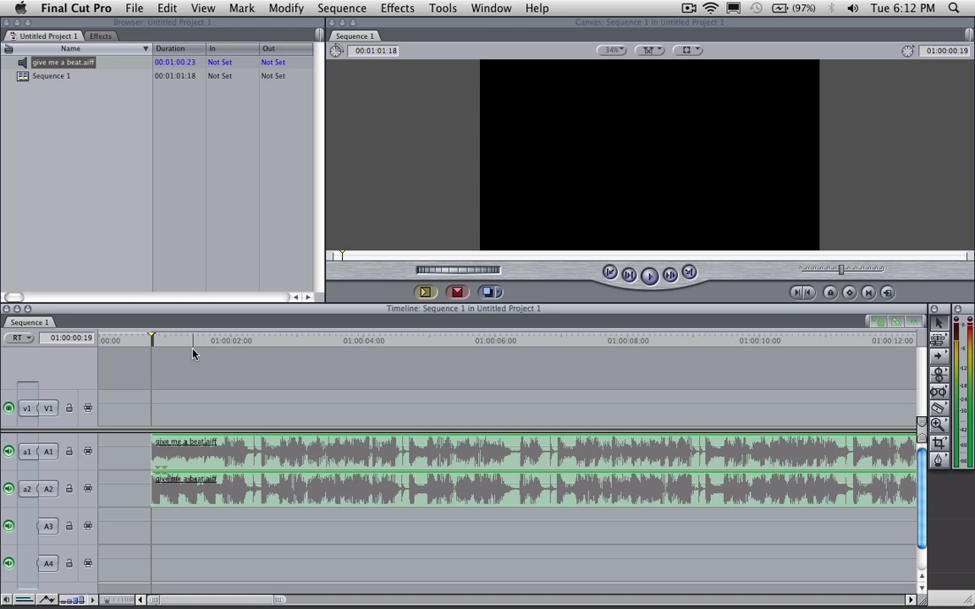
key("space")
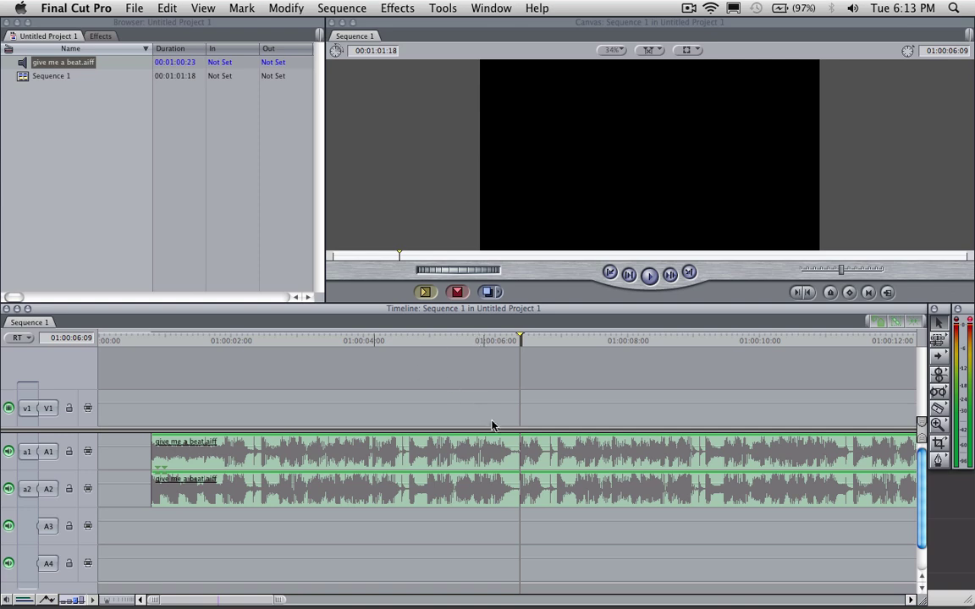
key("b")
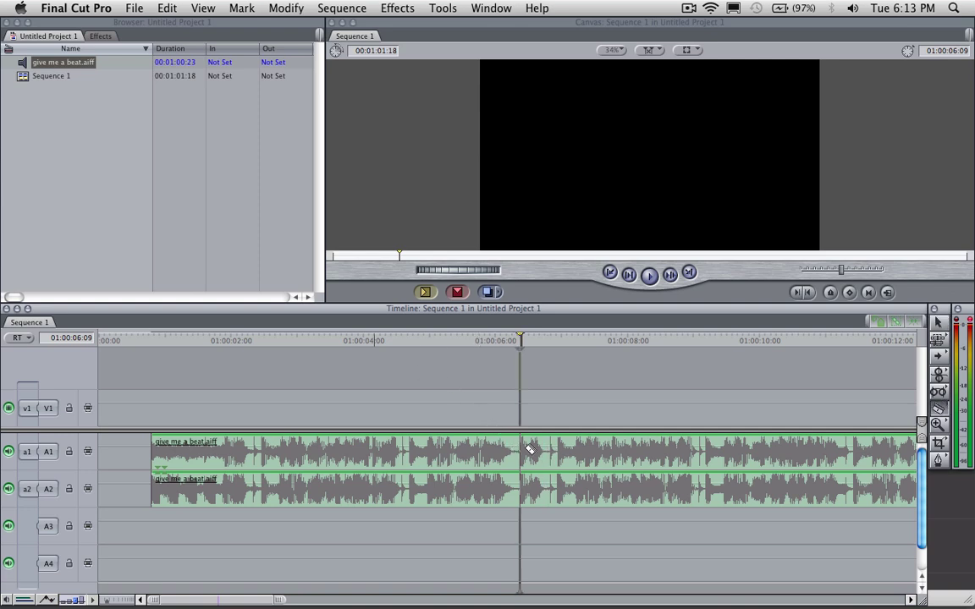
left_click(528, 450)
left_click(454, 450)
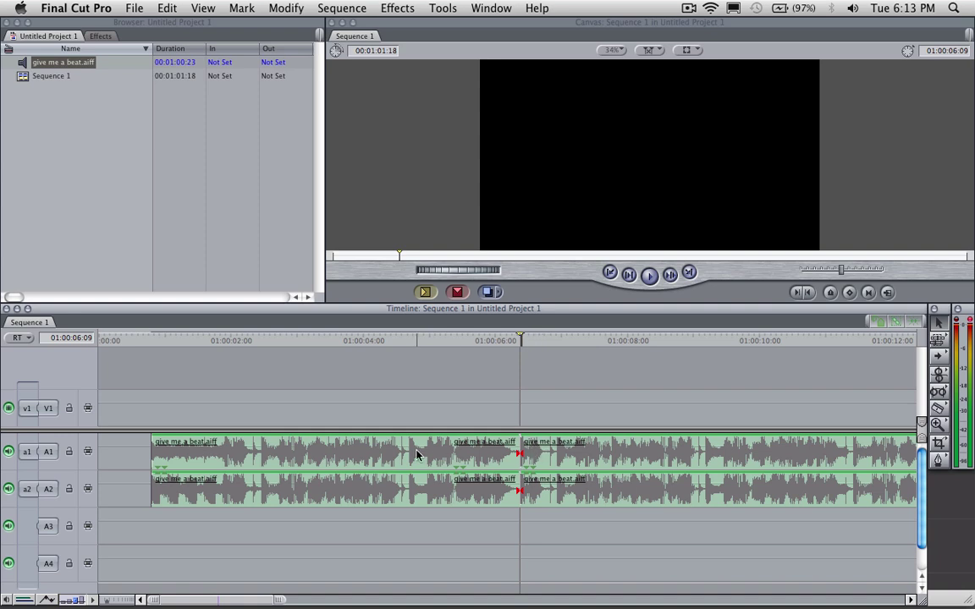
Delete the section between the two cuts and move the ending section against the opening section at 01:00:06:09
left_click(533, 451)
left_click_drag(106, 601, 146, 573)
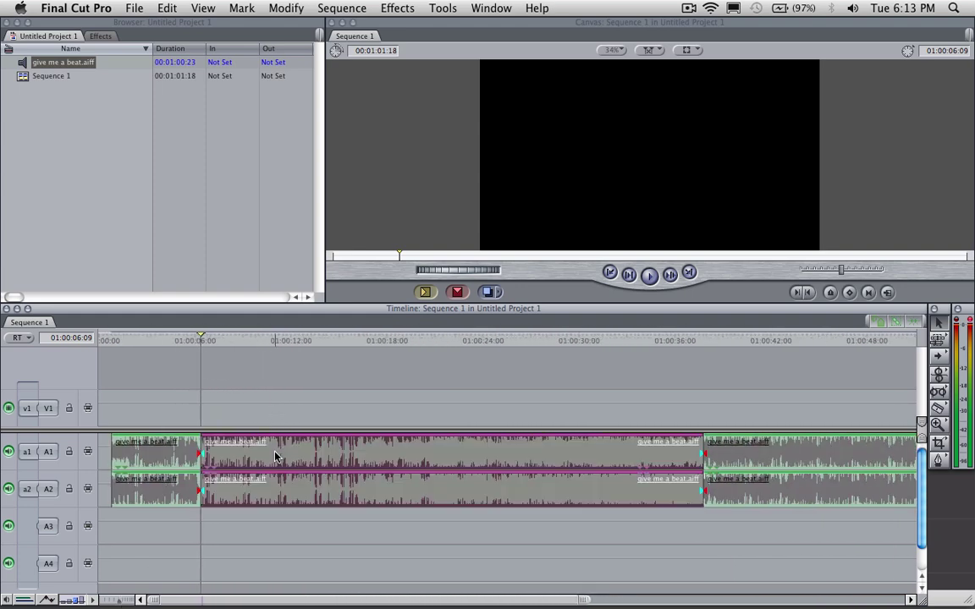
key("Delete")
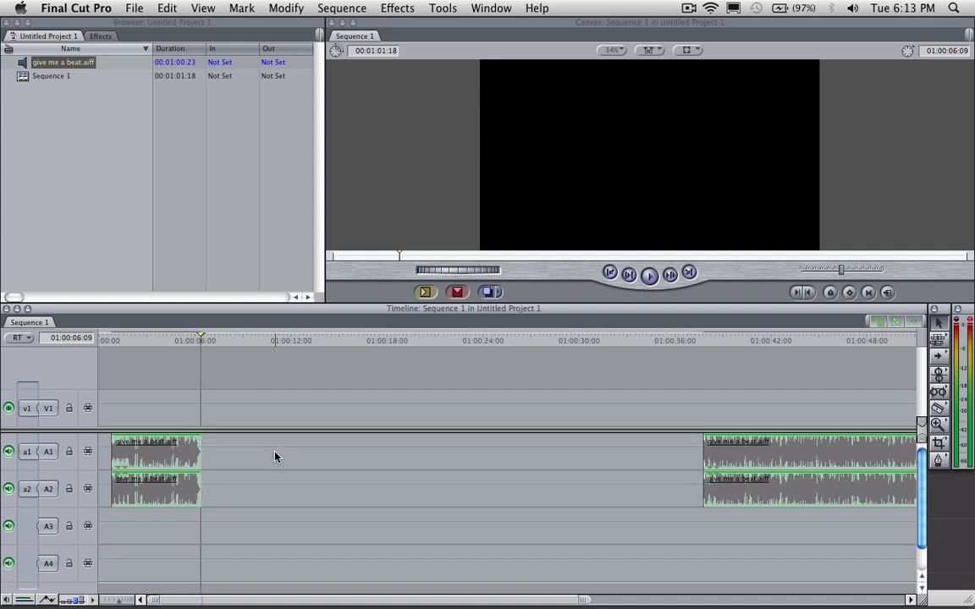
left_click(165, 342)
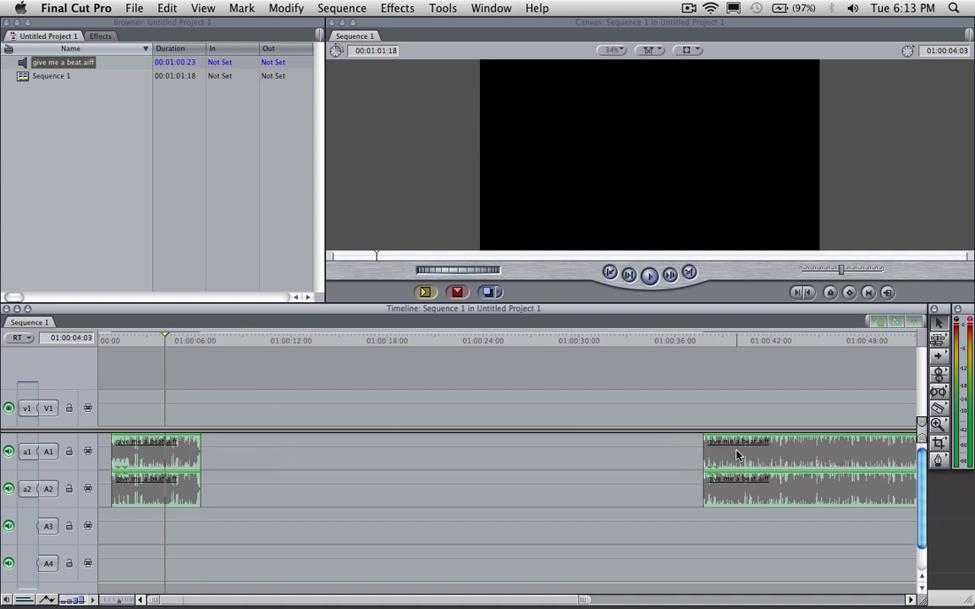
left_click_drag(736, 456, 242, 451)
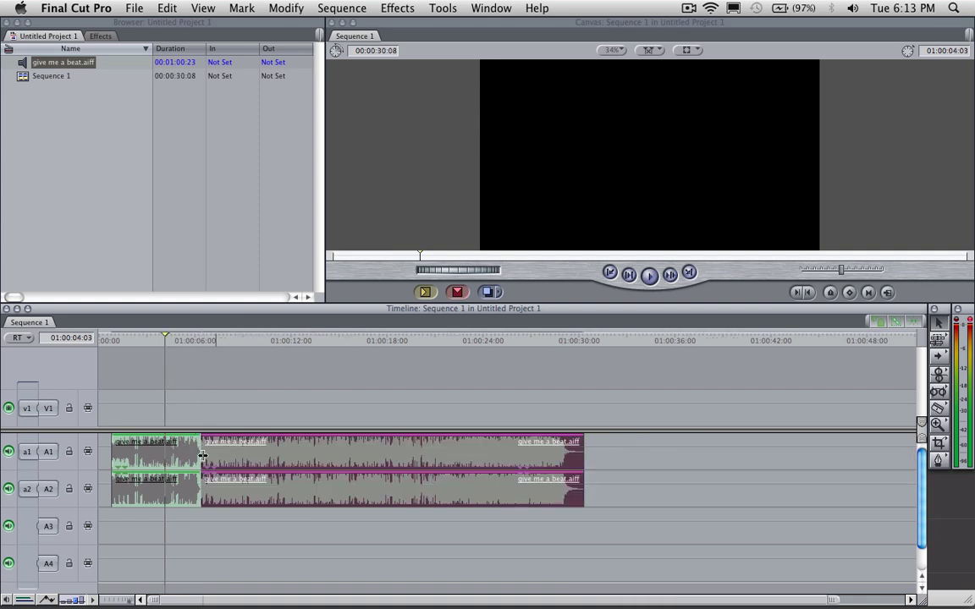
Play the sequence several times across the join between the two song sections to check how the edit sounds
left_click_drag(131, 601, 107, 603)
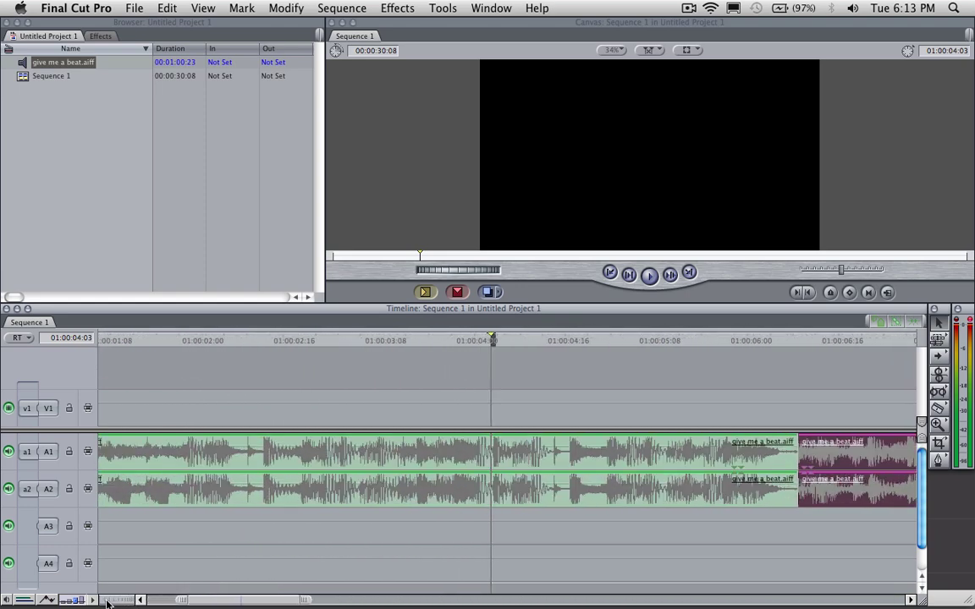
left_click_drag(263, 602, 285, 602)
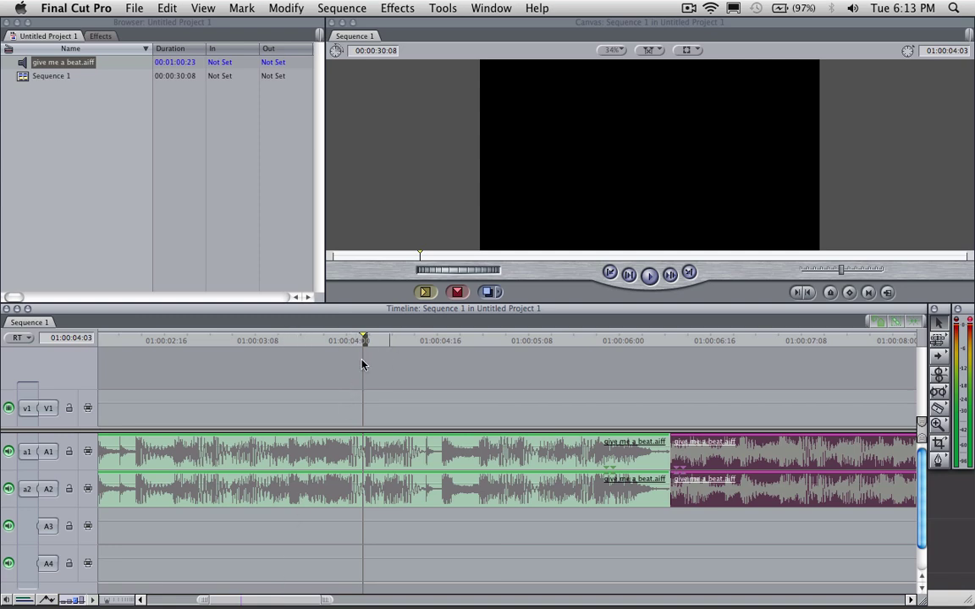
left_click_drag(309, 347, 237, 489)
key("space")
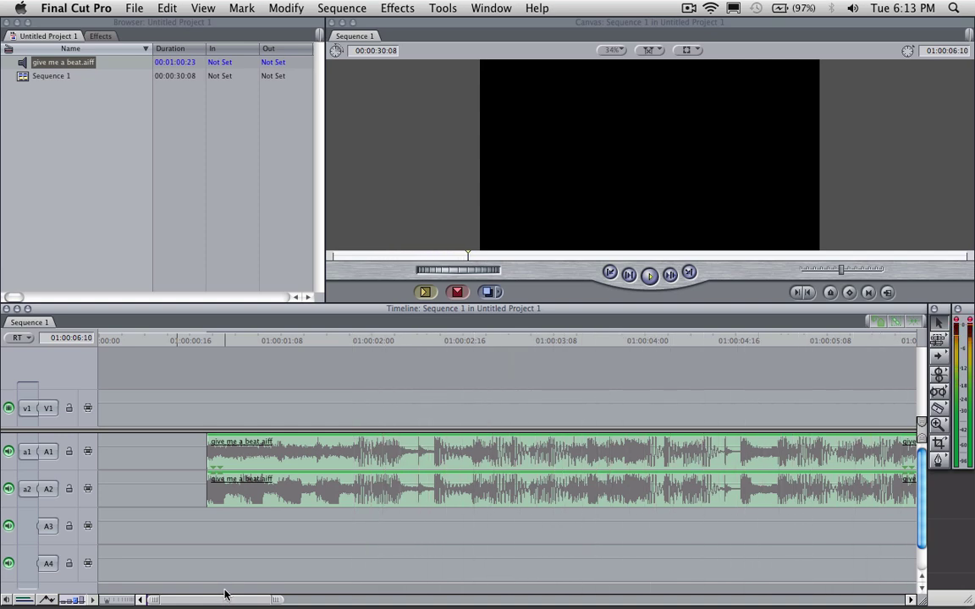
key("space")
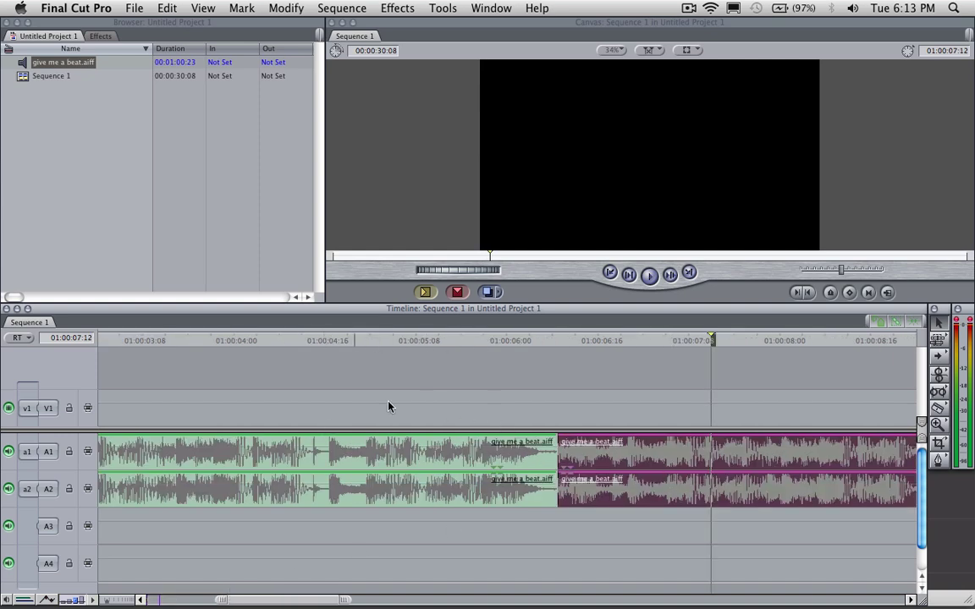
mouse_move(403, 341)
left_mouse_down()
mouse_move(361, 342)
mouse_move(690, 342)
mouse_move(326, 396)
left_mouse_up()
key("space")
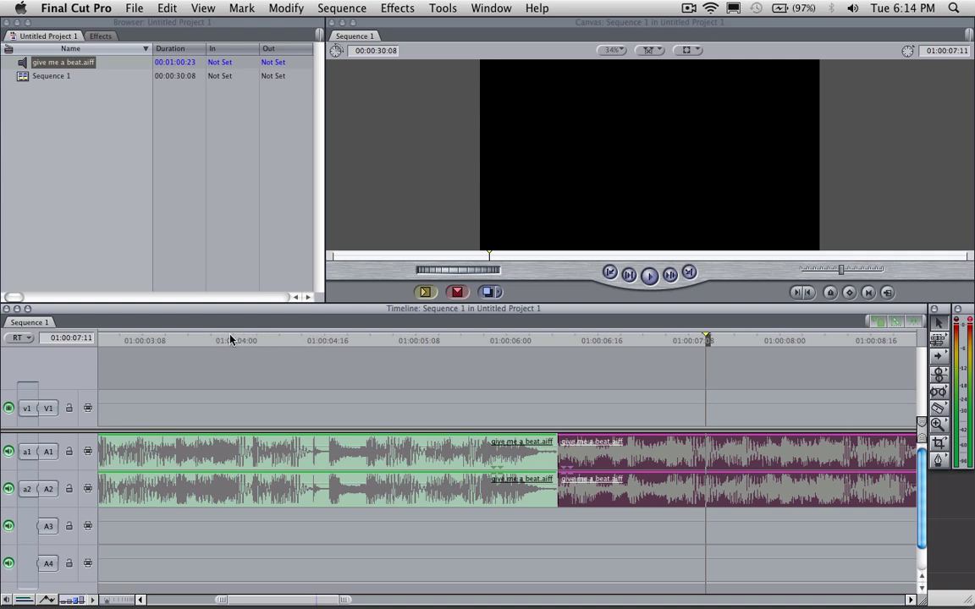
left_click(191, 340)
left_click(251, 341)
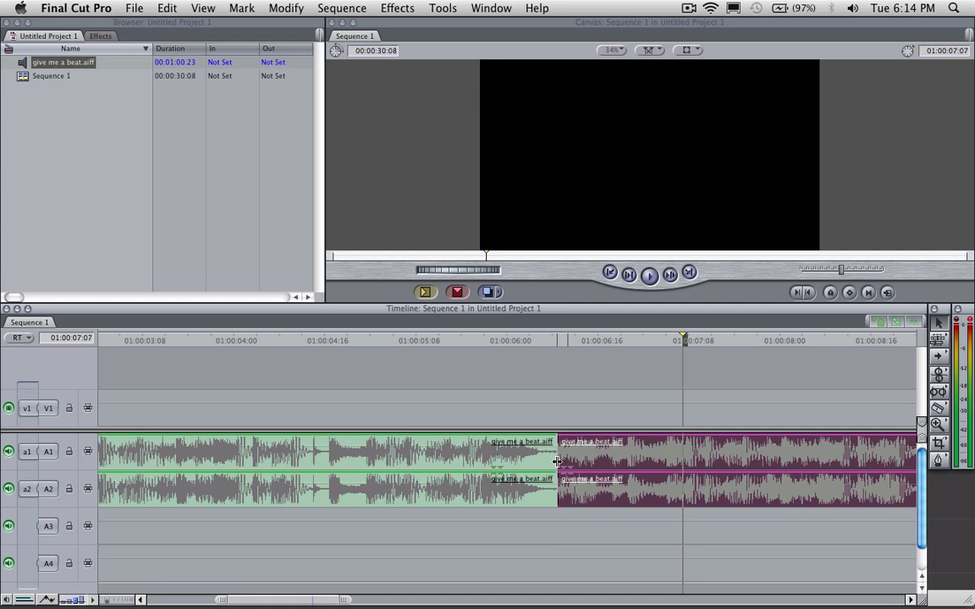
Move the join between the two song sections slightly earlier and place a Cross Fade (+3dB) transition over it on both tracks
left_click_drag(554, 461, 554, 463)
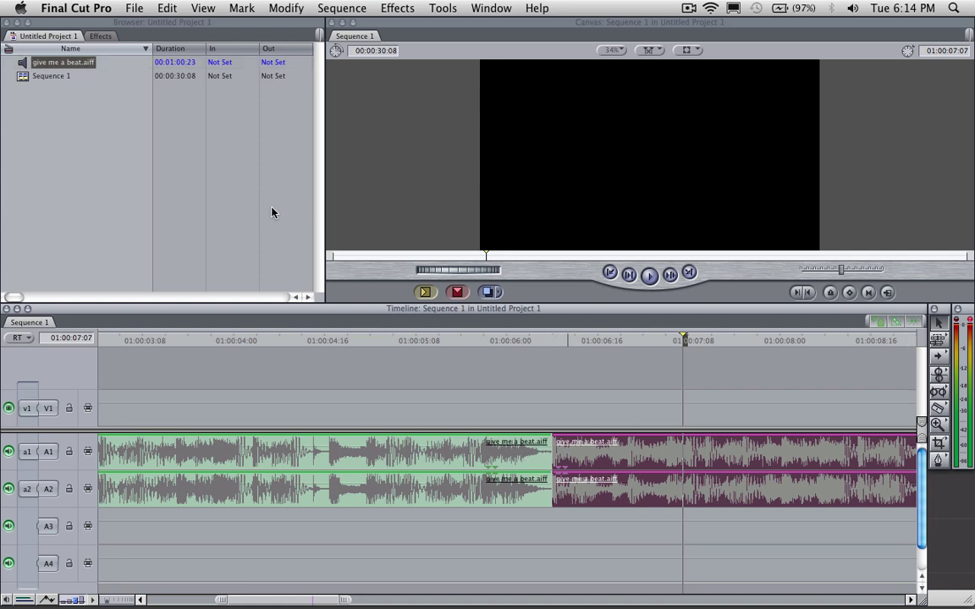
left_click(94, 34)
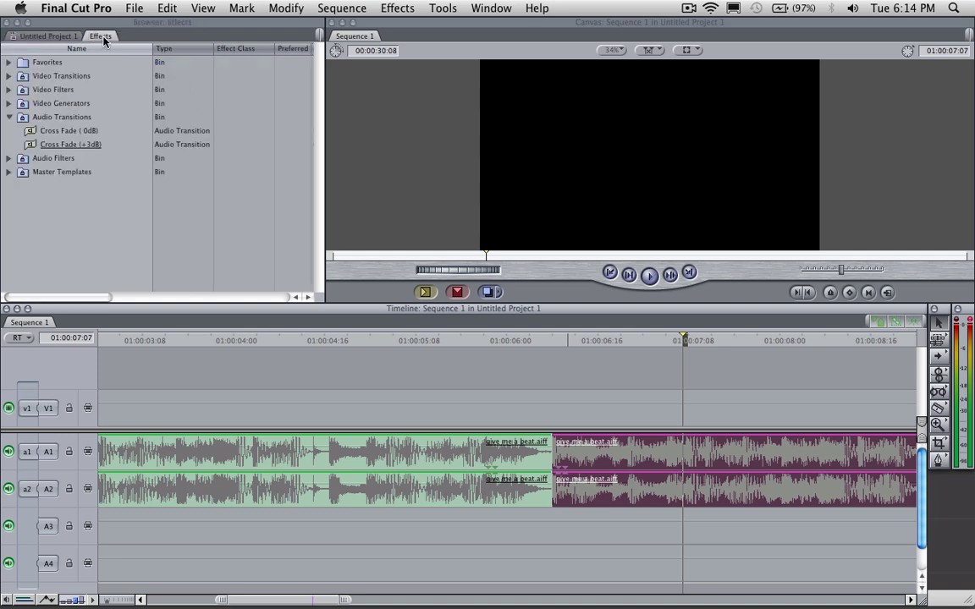
left_click(23, 120)
left_click(57, 148)
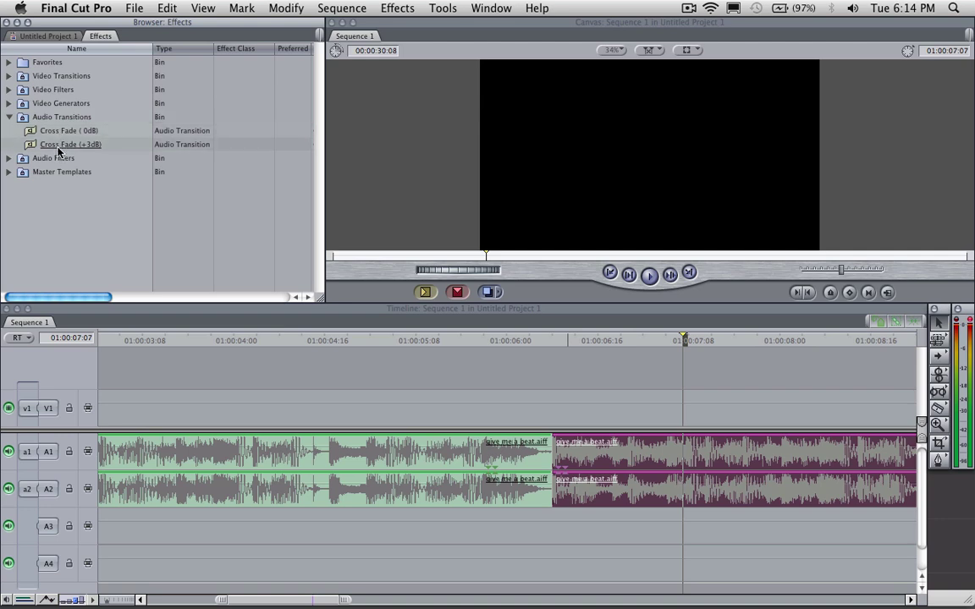
left_click(58, 149)
left_click_drag(57, 148, 551, 457)
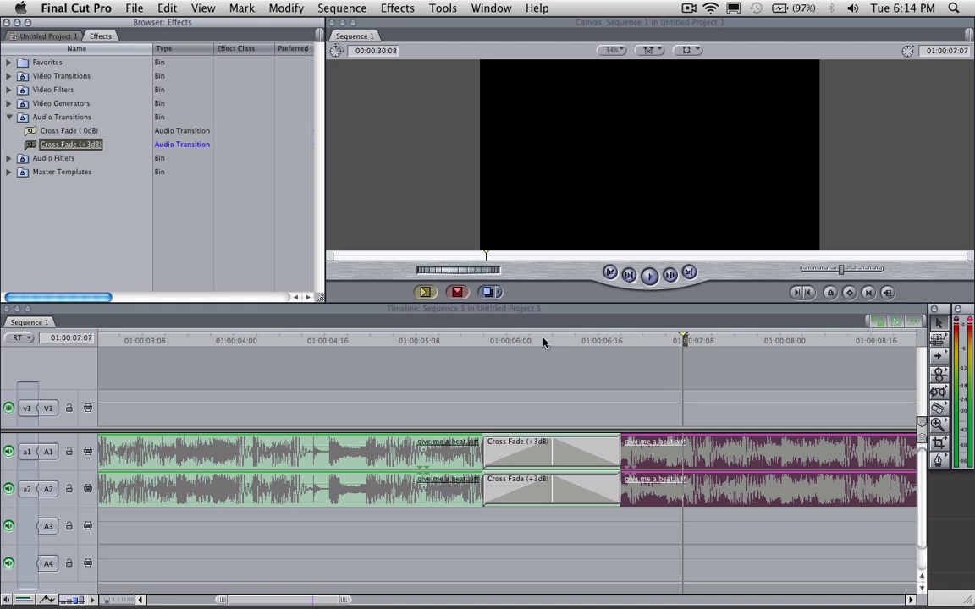
Shorten the Cross Fade (+3dB) at the join to about 16 frames and play the sequence across it
left_click_drag(486, 446, 508, 447)
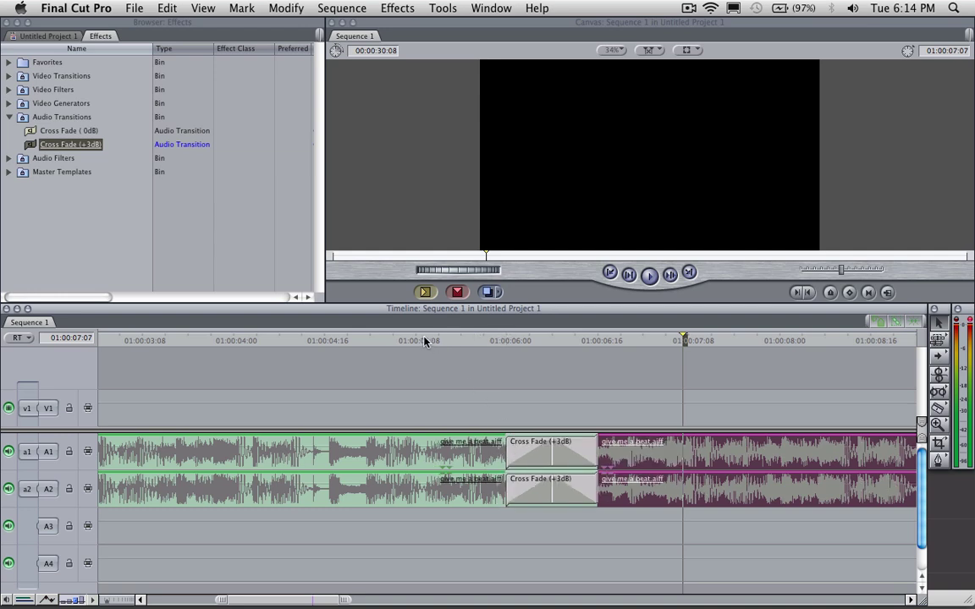
left_click_drag(428, 343, 250, 354)
key("space")
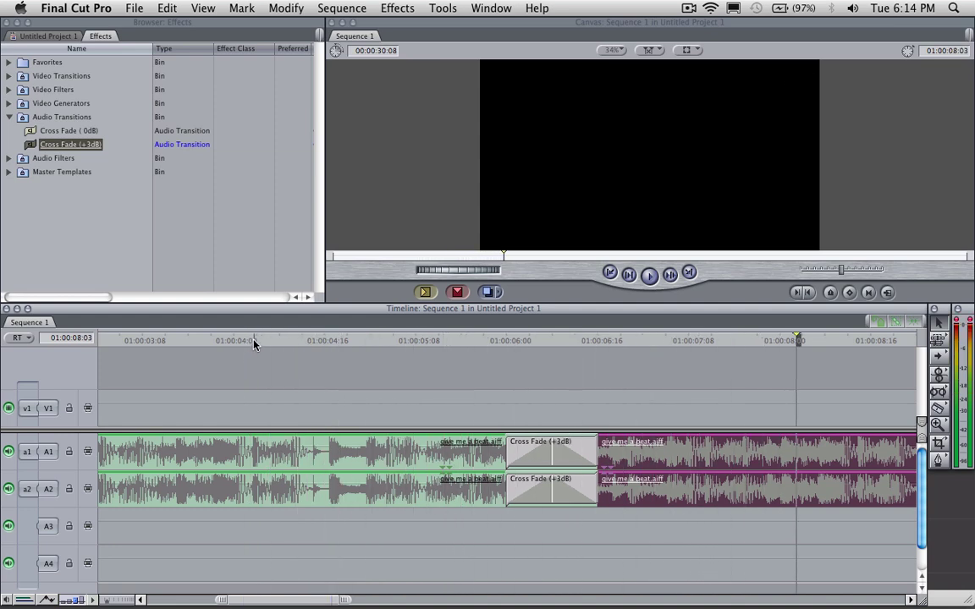
left_click(215, 341)
key("space")
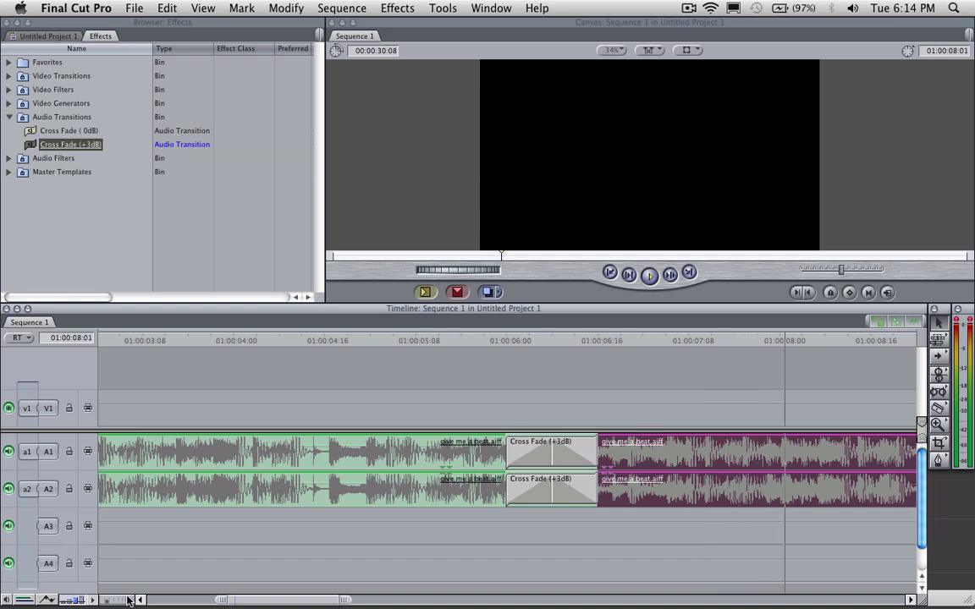
Locate a beat in the section after the cross fade and cut both audio tracks there at 01:00:10:19
left_click_drag(107, 599, 116, 600)
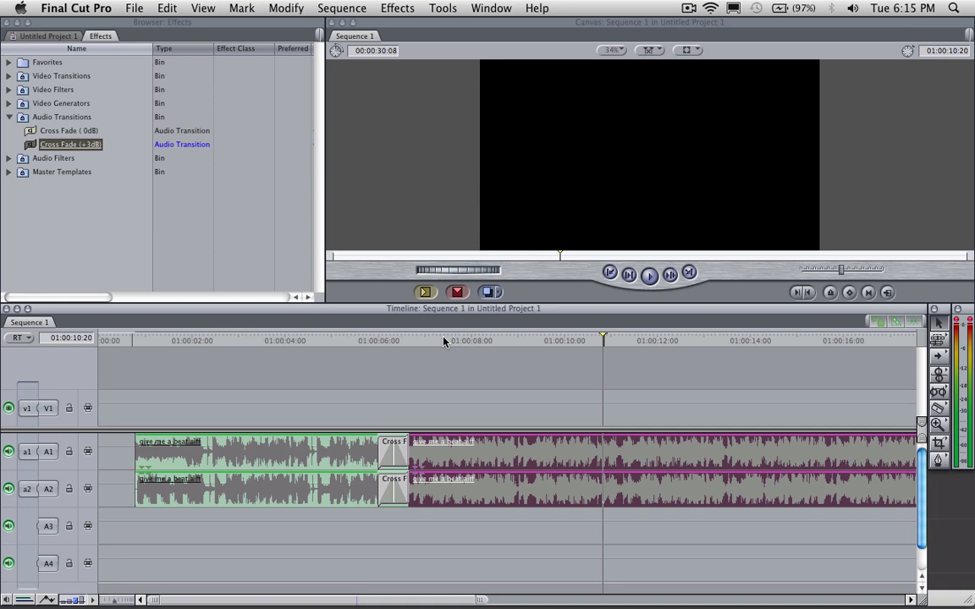
left_click_drag(443, 341, 407, 345)
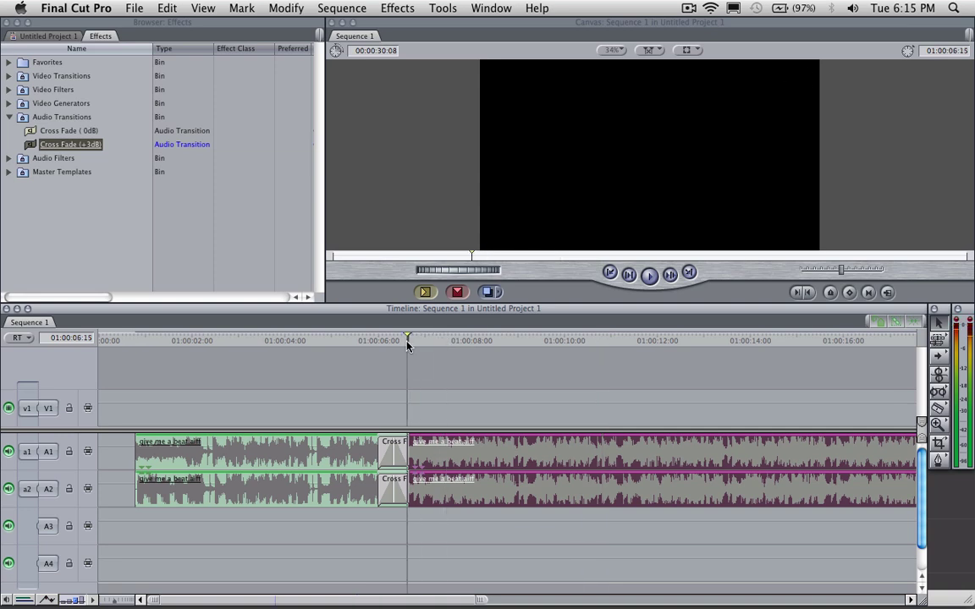
key("Left")
key("Left")
key("Left")
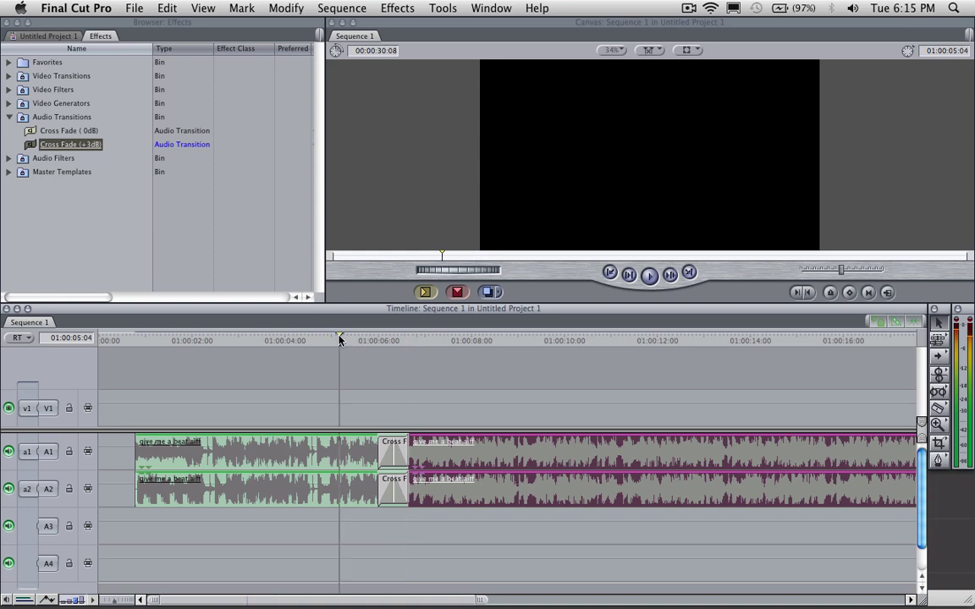
key("space")
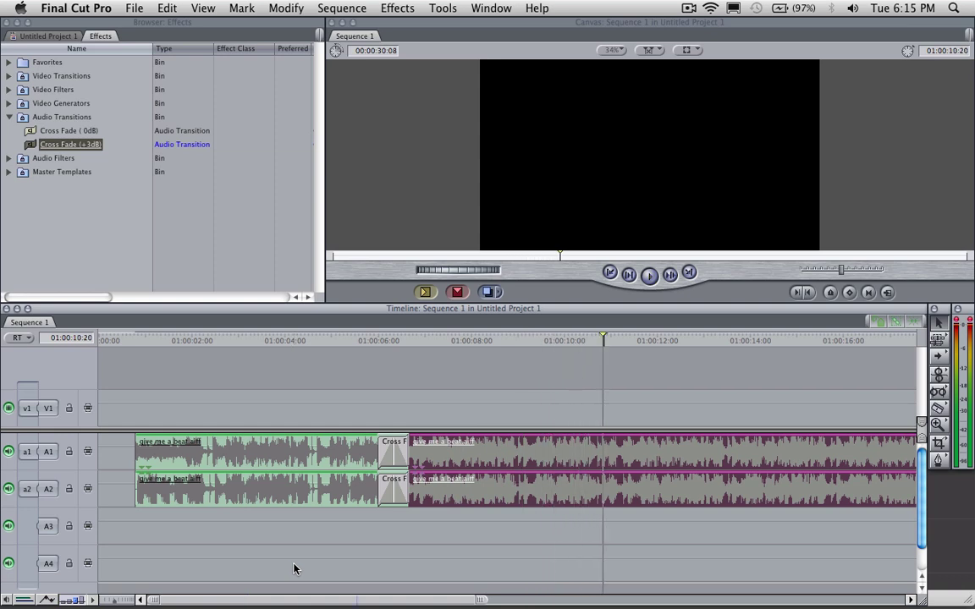
key("Left")
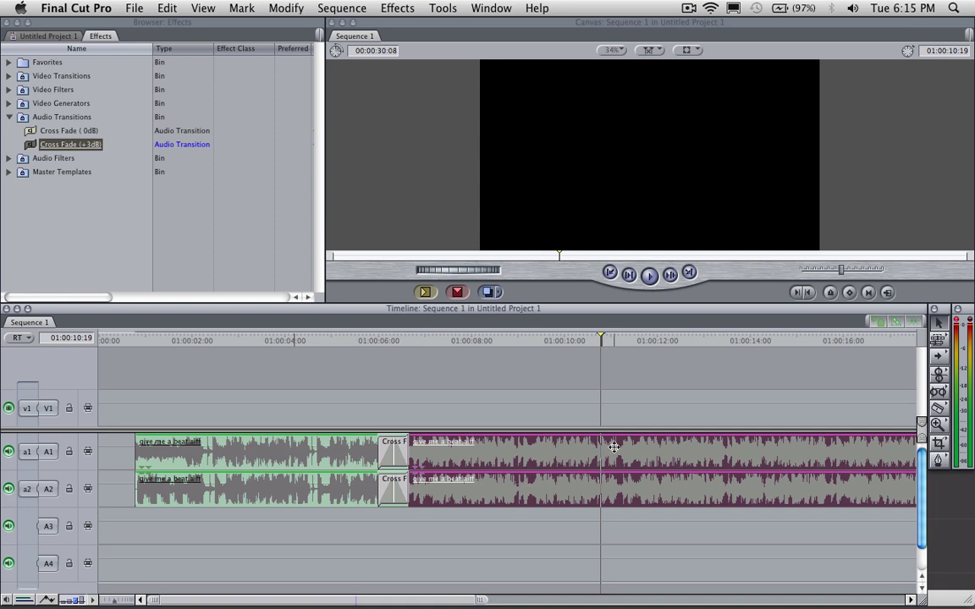
key("ctrl+v")
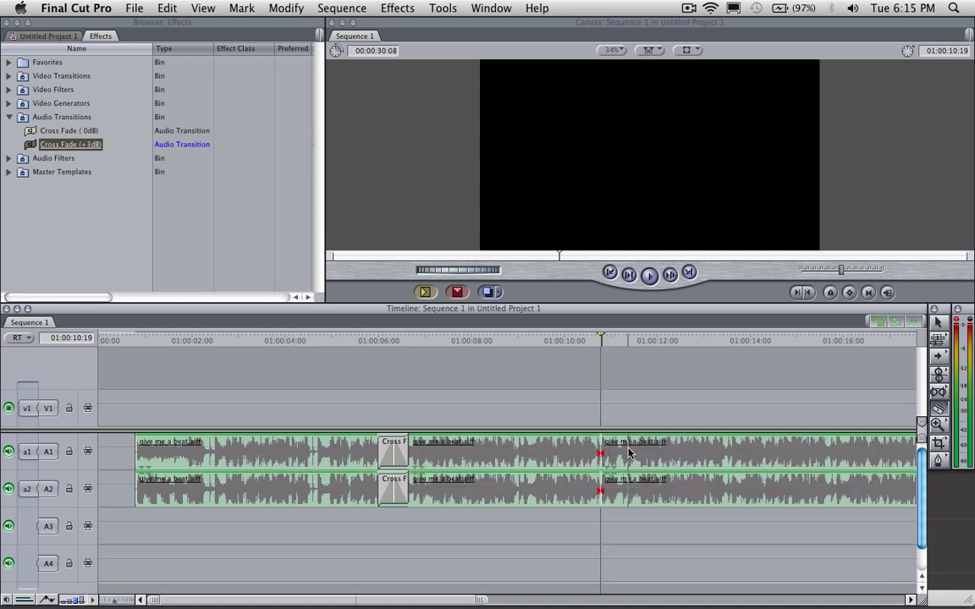
left_click(631, 453)
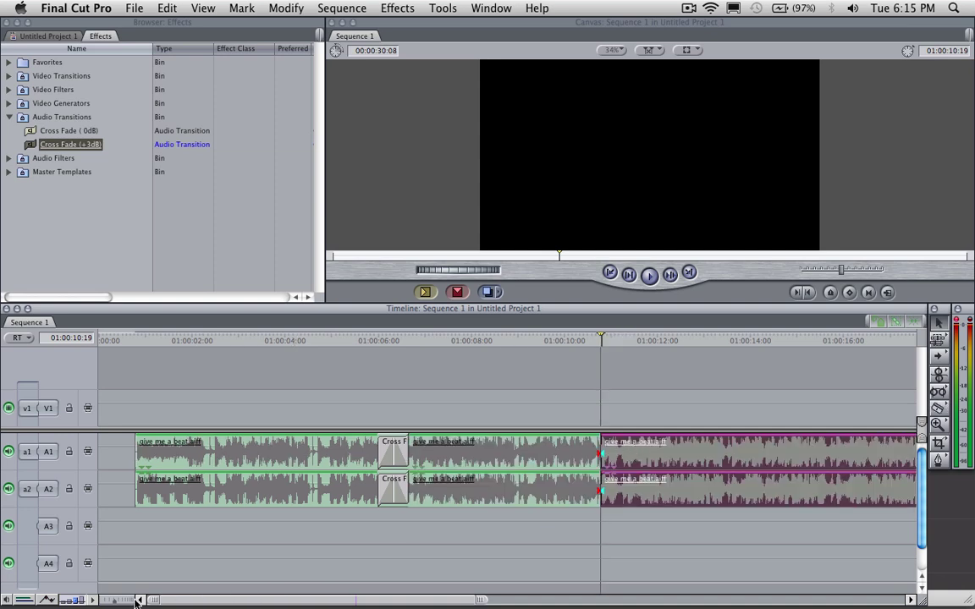
Play the last seconds of the song, cut both tracks at 01:00:28:19, and play across that cut
left_click_drag(121, 601, 286, 508)
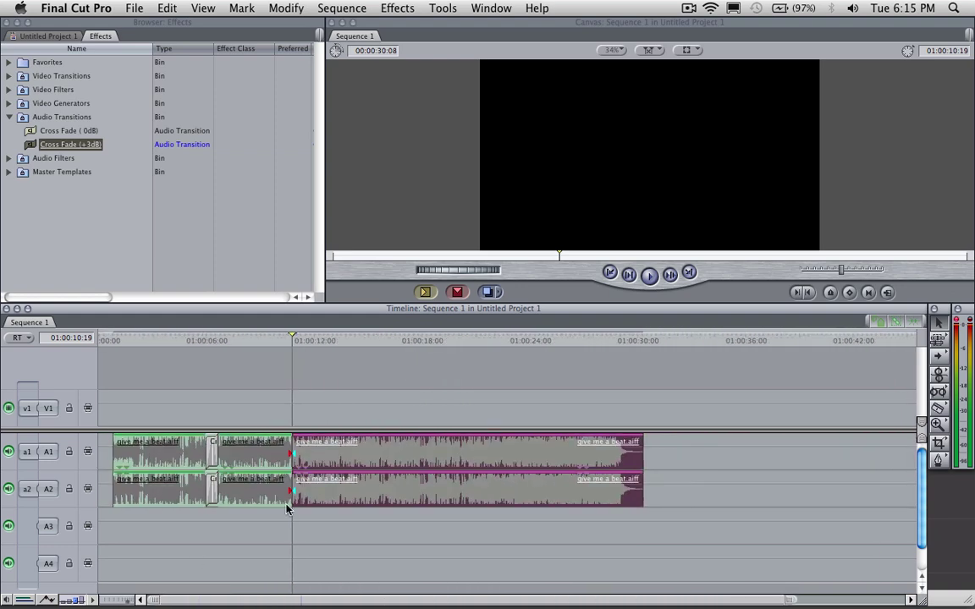
left_click(606, 338)
left_click_drag(154, 601, 106, 601)
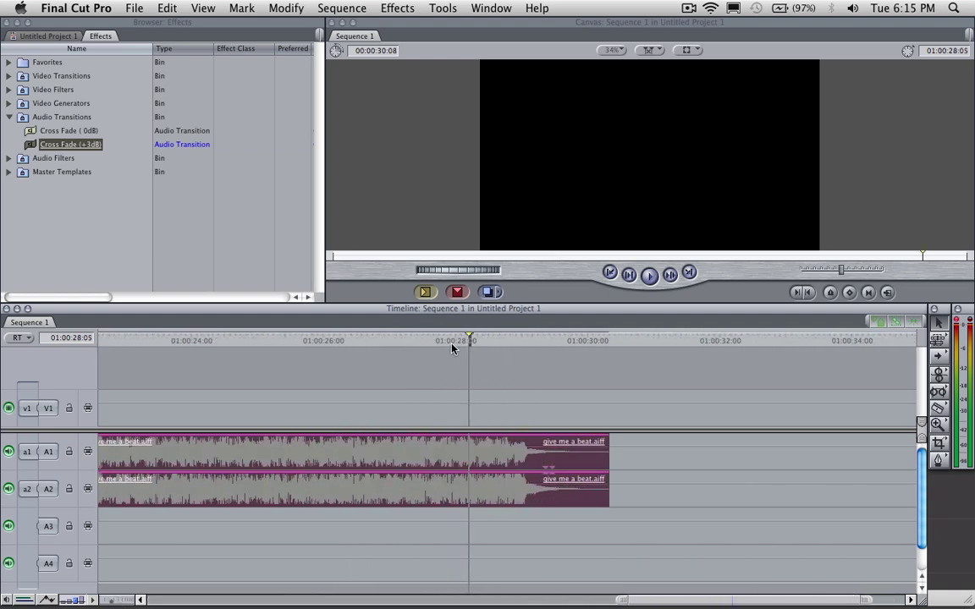
left_click_drag(452, 348, 356, 341)
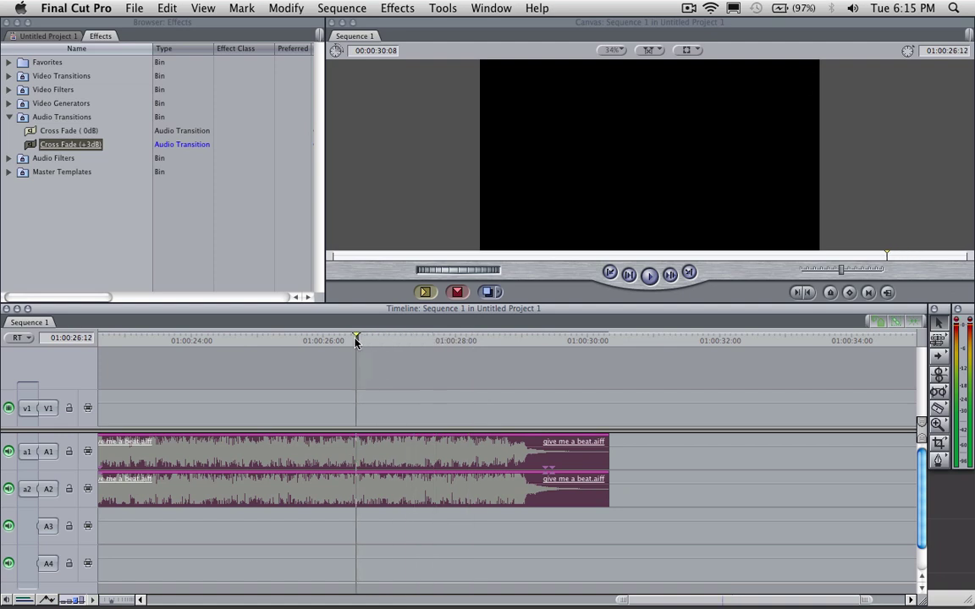
left_click(289, 340)
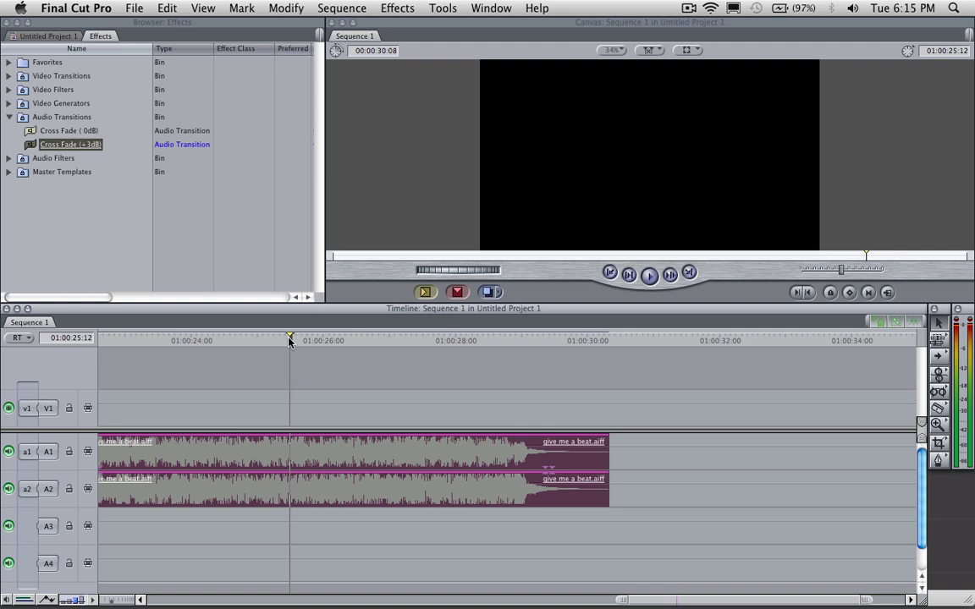
key("space")
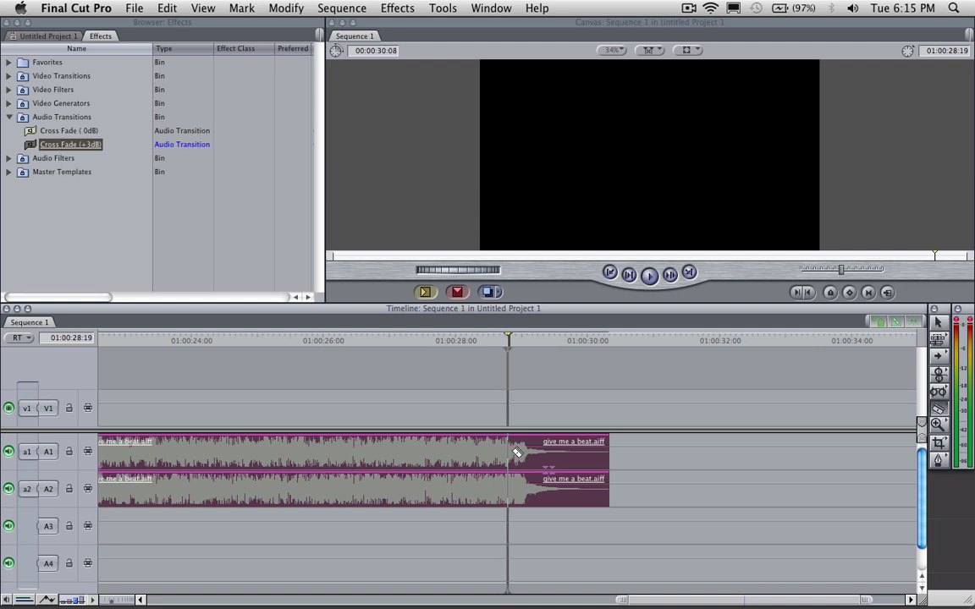
left_click(522, 408)
left_click(316, 341)
key("space")
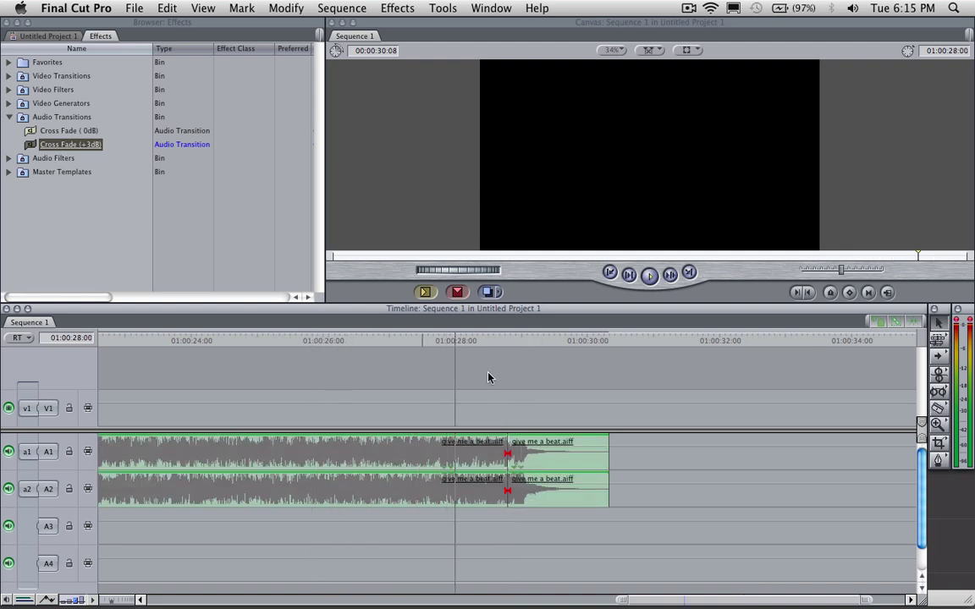
left_click(529, 463)
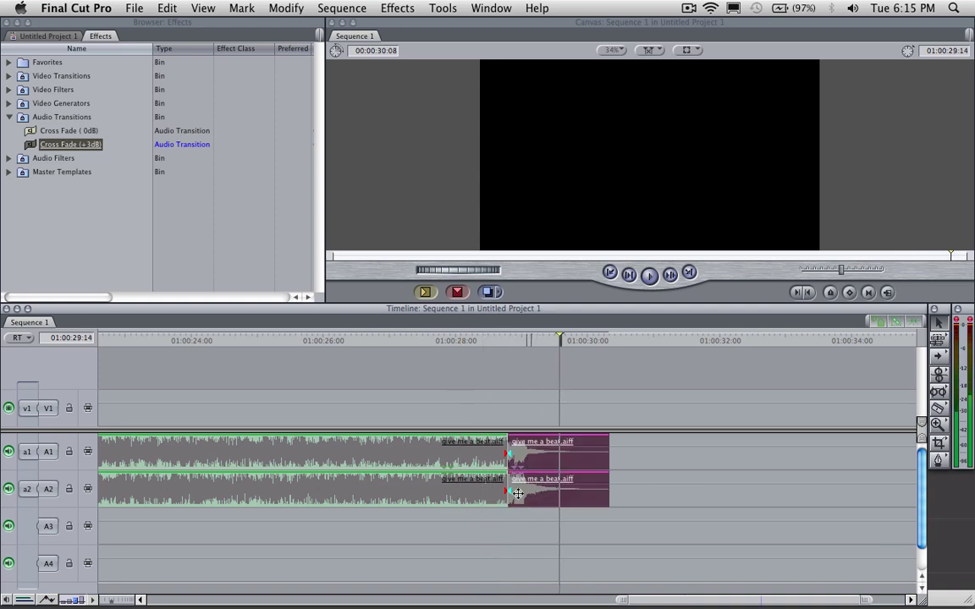
Delete the section between the two new cuts and move the short ending section back against the cut at 01:00:10:19
left_click(436, 461)
left_click_drag(115, 601, 132, 603)
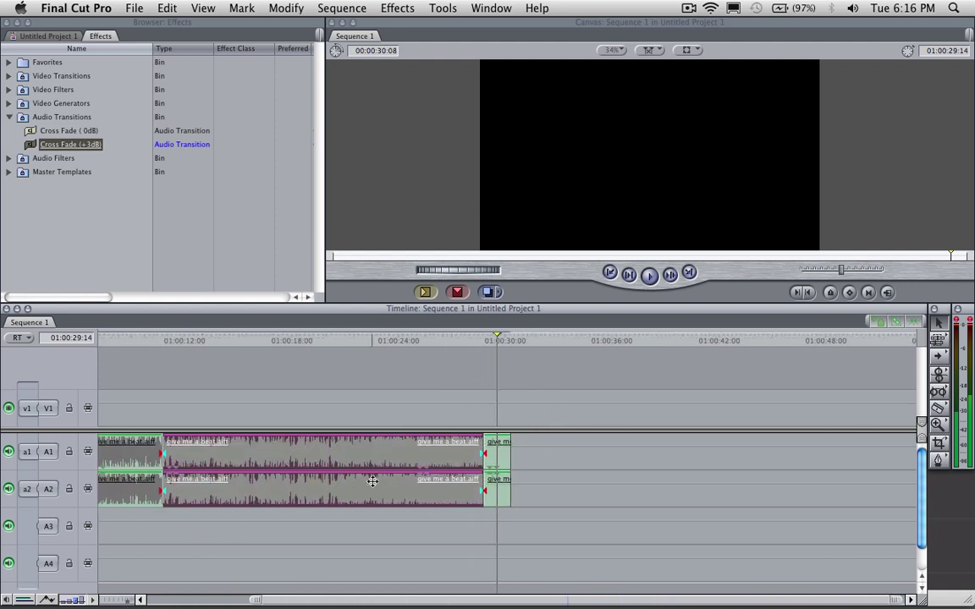
key("Delete")
left_click_drag(496, 459, 321, 464)
left_click_drag(172, 459, 174, 461)
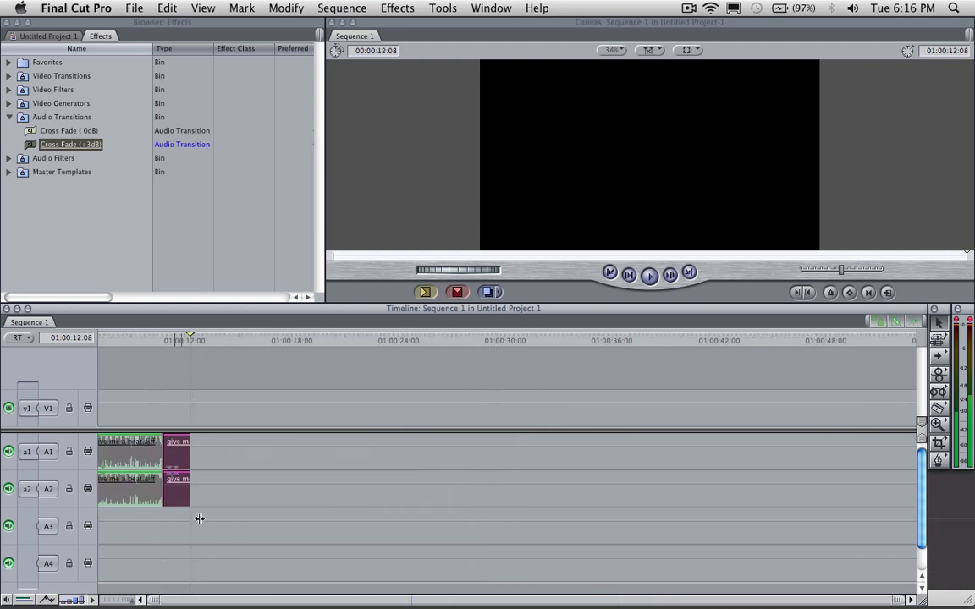
Play the sequence across the join before the short ending section to check how the edit sounds
left_click(144, 338)
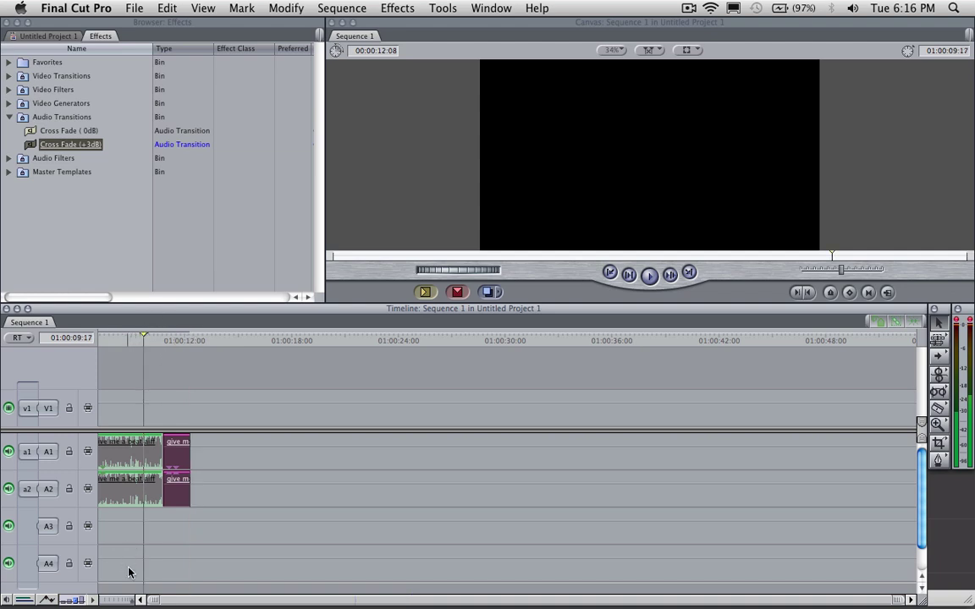
left_click_drag(133, 602, 117, 603)
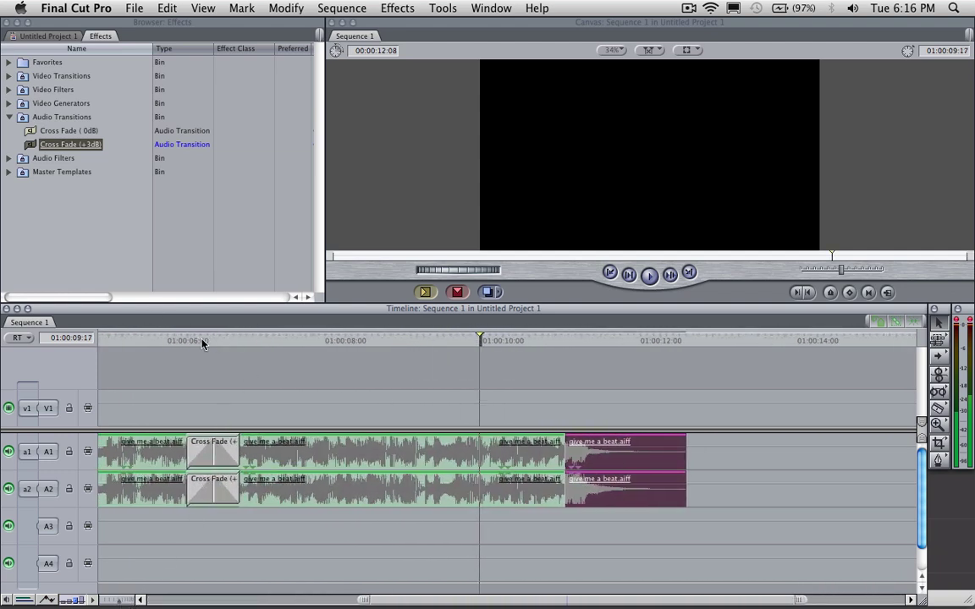
left_click(325, 341)
key("space")
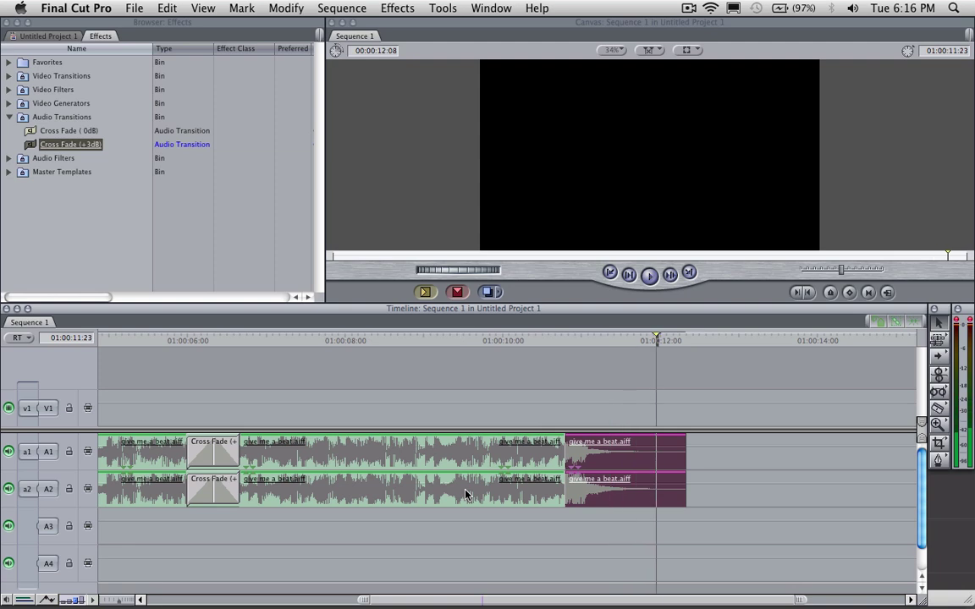
left_click_drag(121, 601, 115, 601)
left_click(163, 340)
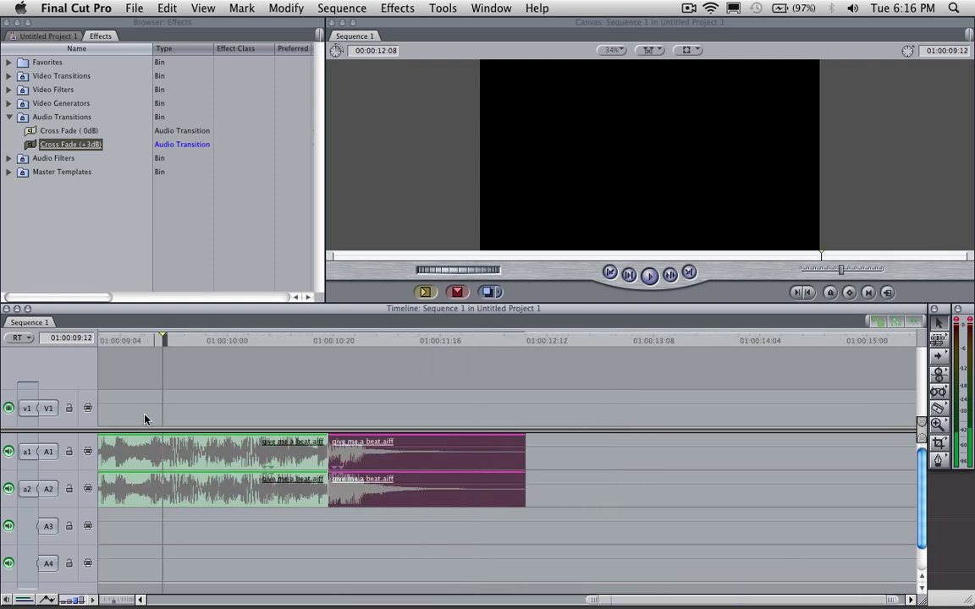
left_click_drag(110, 600, 109, 601)
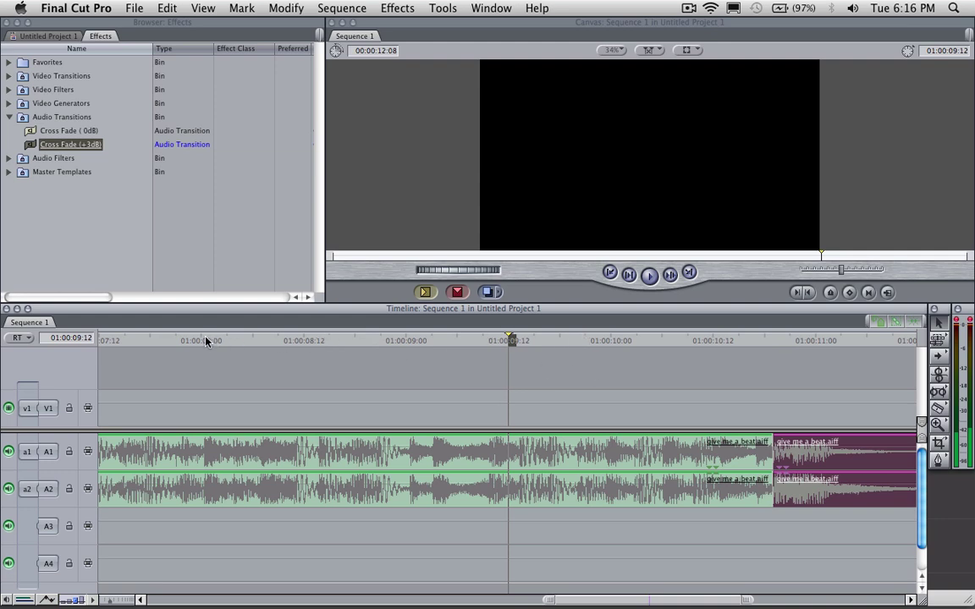
left_click_drag(190, 340, 320, 359)
key("space")
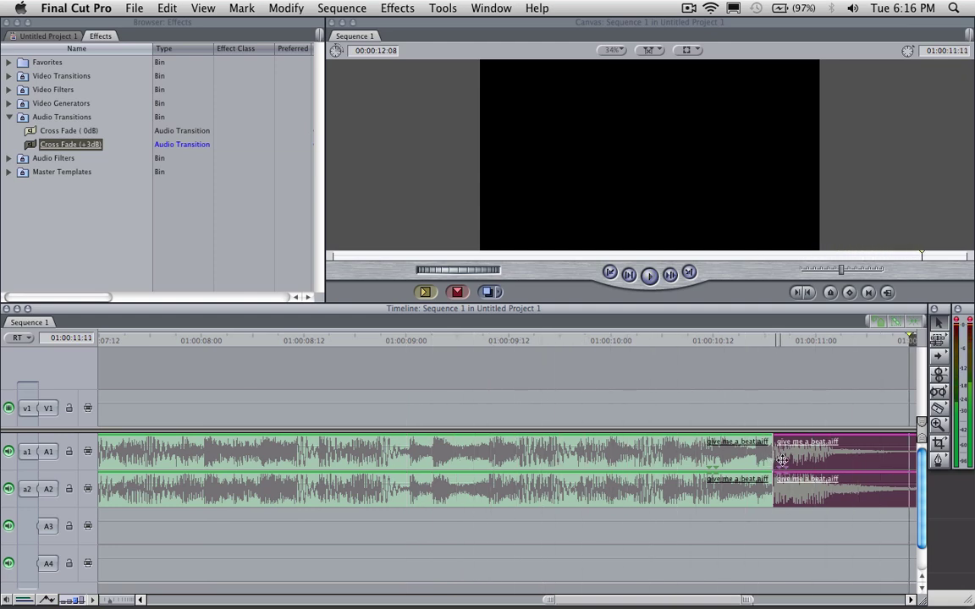
Adjust the short ending section by one frame at its join and play from about 01:00:09:00 to check the timing
mouse_move(782, 459)
left_mouse_down()
mouse_move(794, 457)
mouse_move(781, 461)
left_mouse_up()
left_click(780, 460)
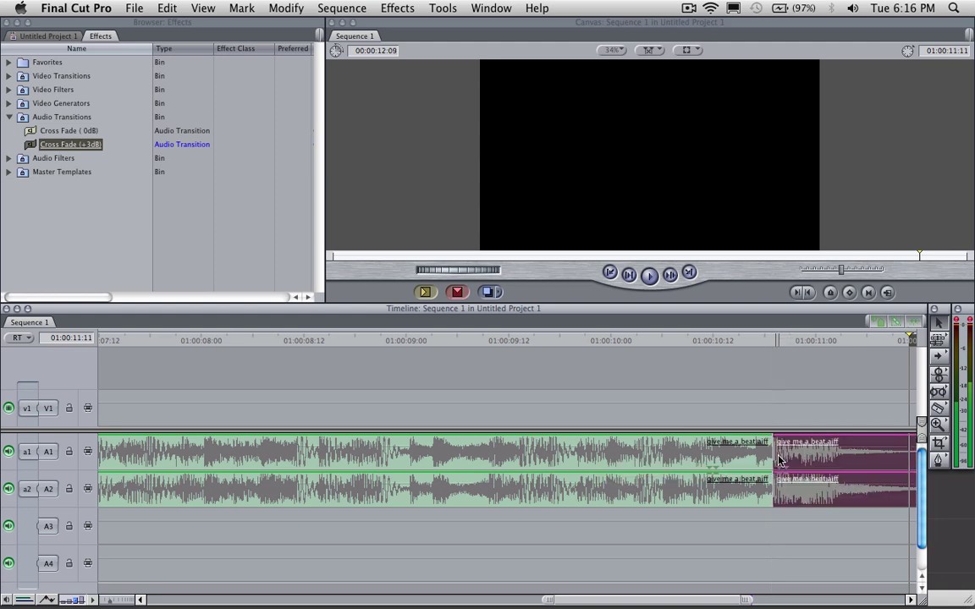
left_click(407, 339)
key("space")
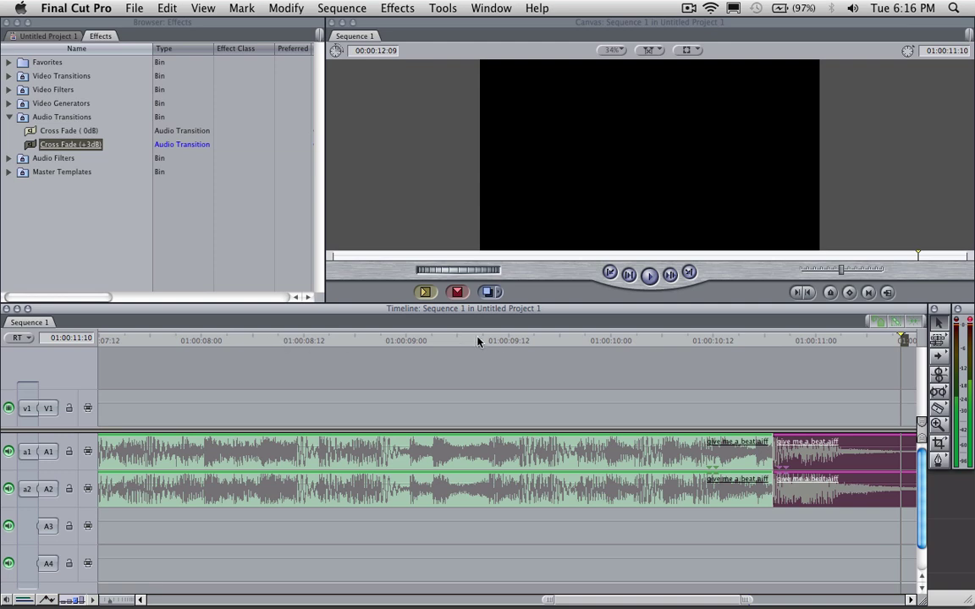
Replay the sequence from 01:00:08:04 across the final join into the song's ending
left_click_drag(425, 343, 235, 345)
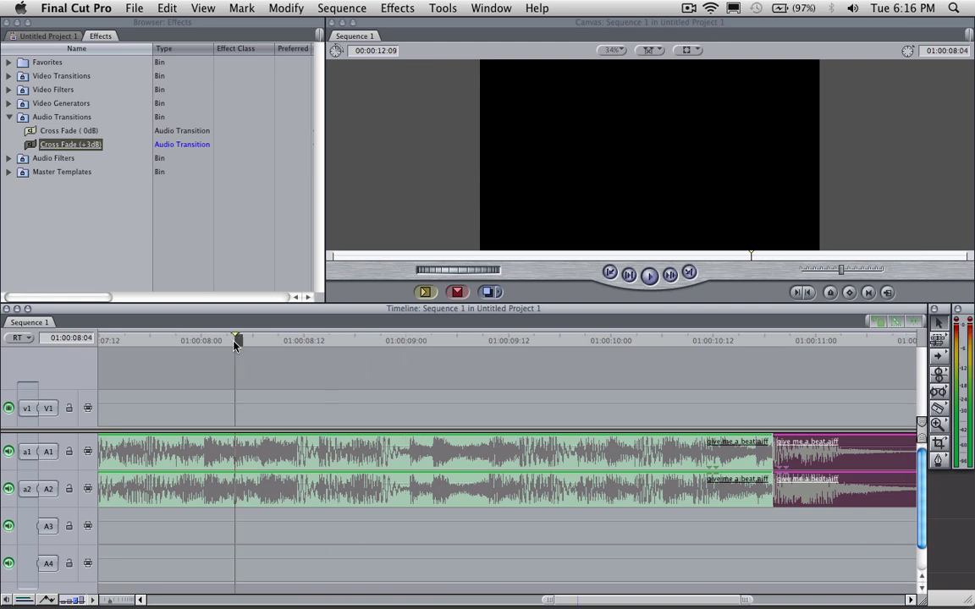
key("space")
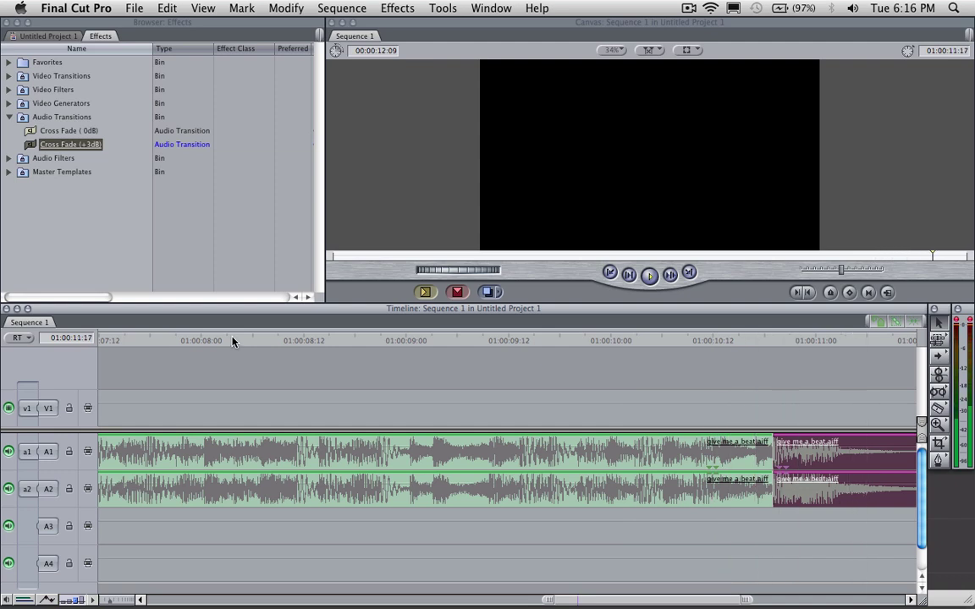
key("space")
left_click_drag(116, 601, 118, 604)
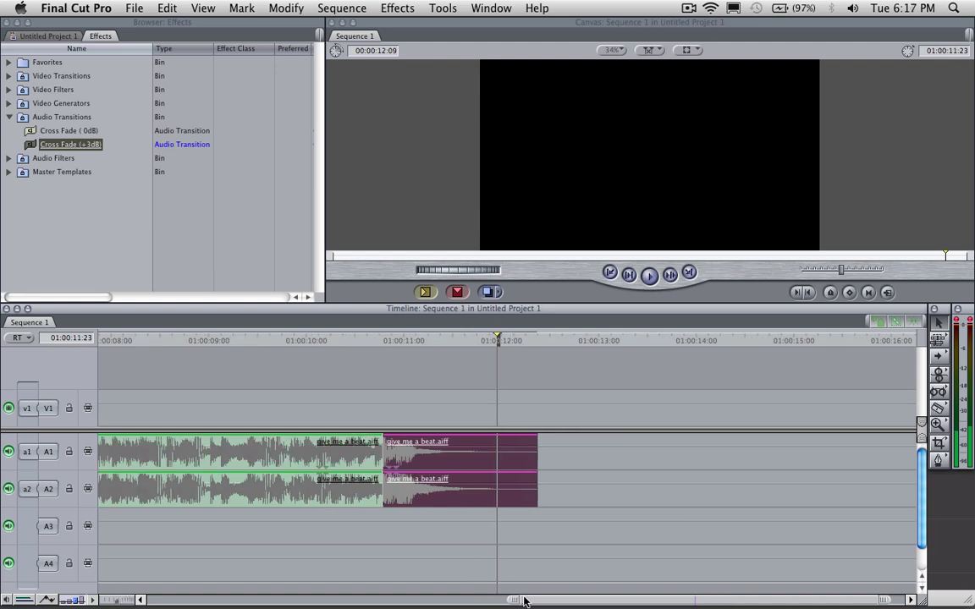
left_click_drag(524, 601, 445, 603)
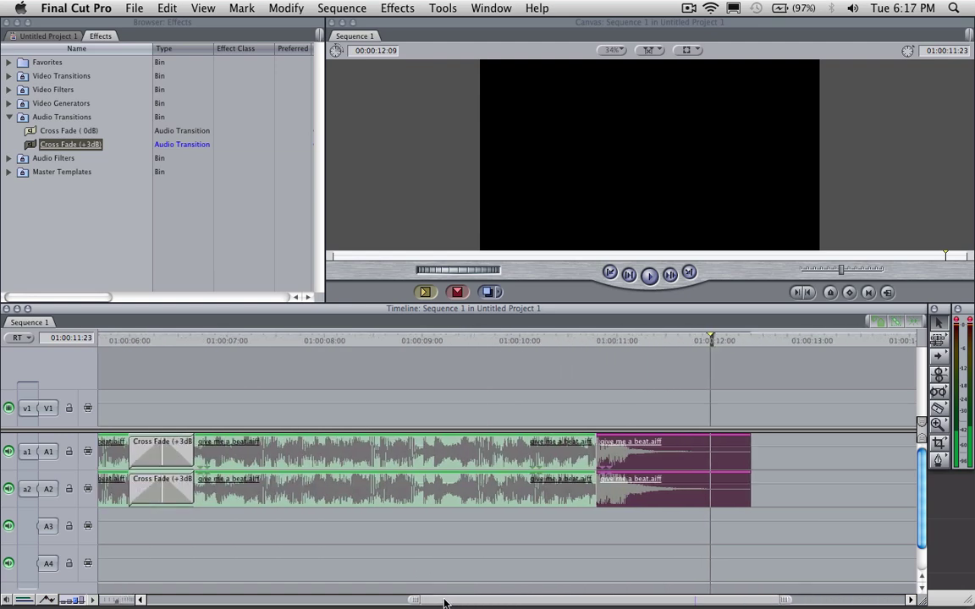
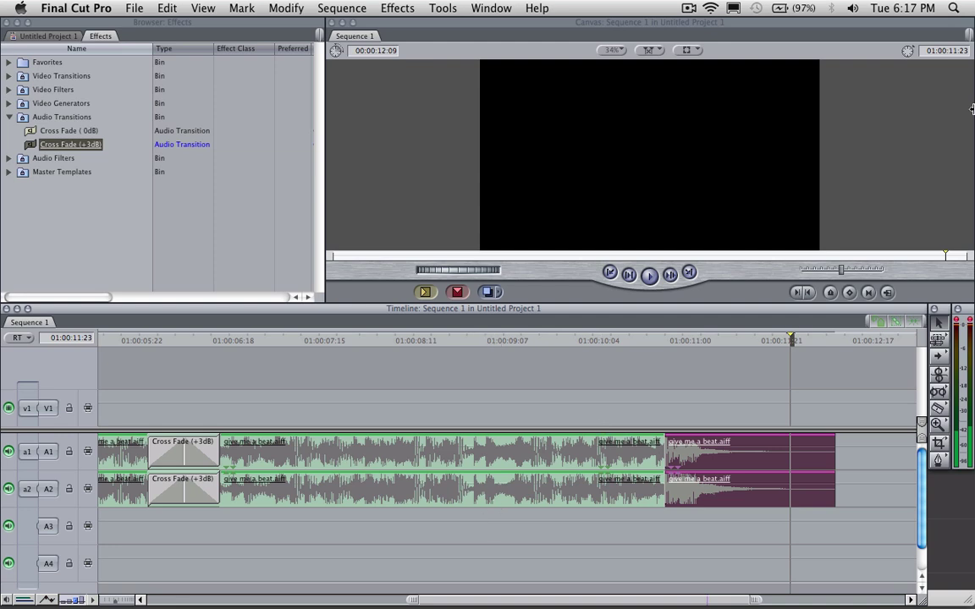
Search the computer for "reverse cym", show all results, and preview RisingCymbalReverse1.wav
left_click(957, 7)
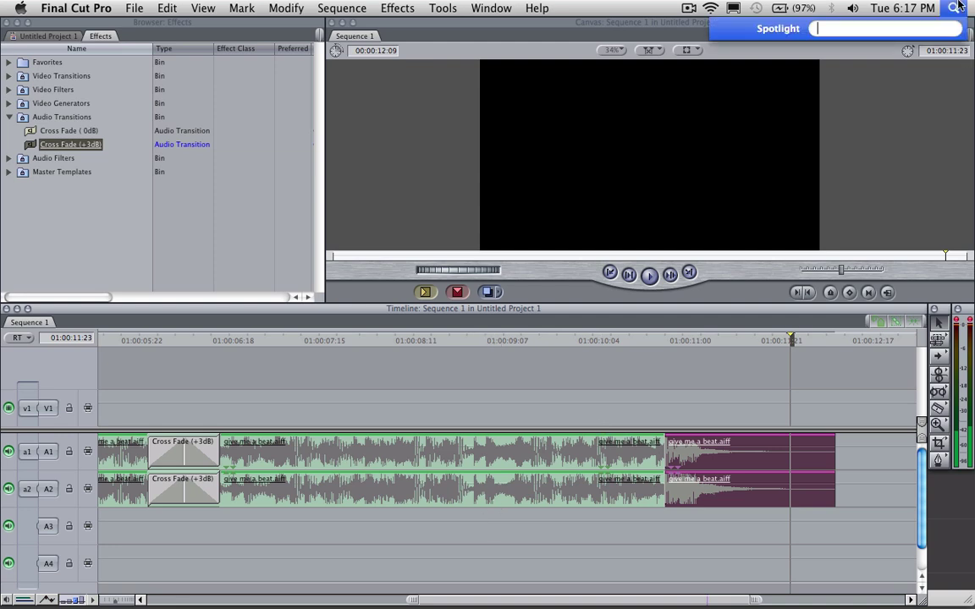
left_click(256, 606)
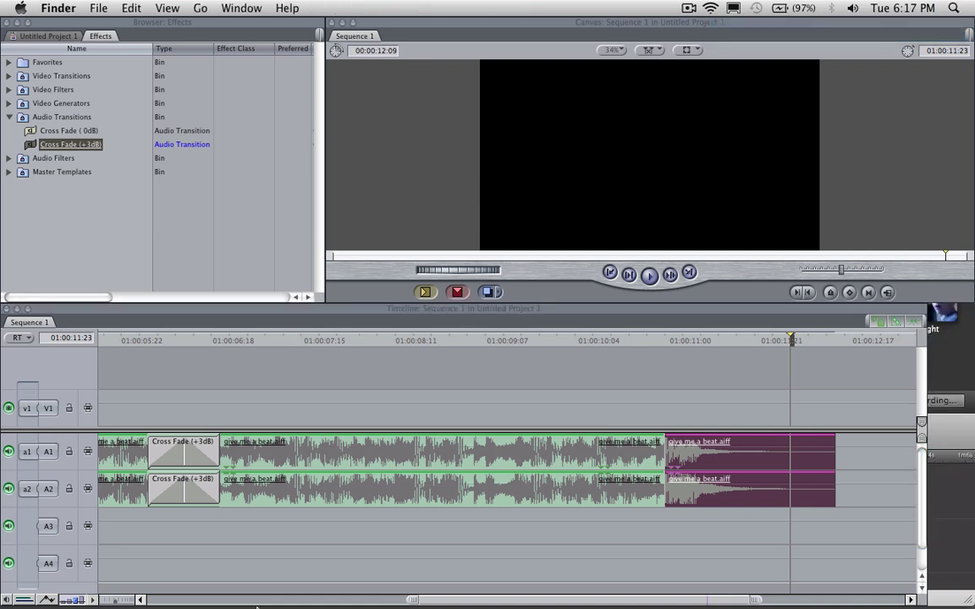
left_click(953, 22)
left_click(956, 6)
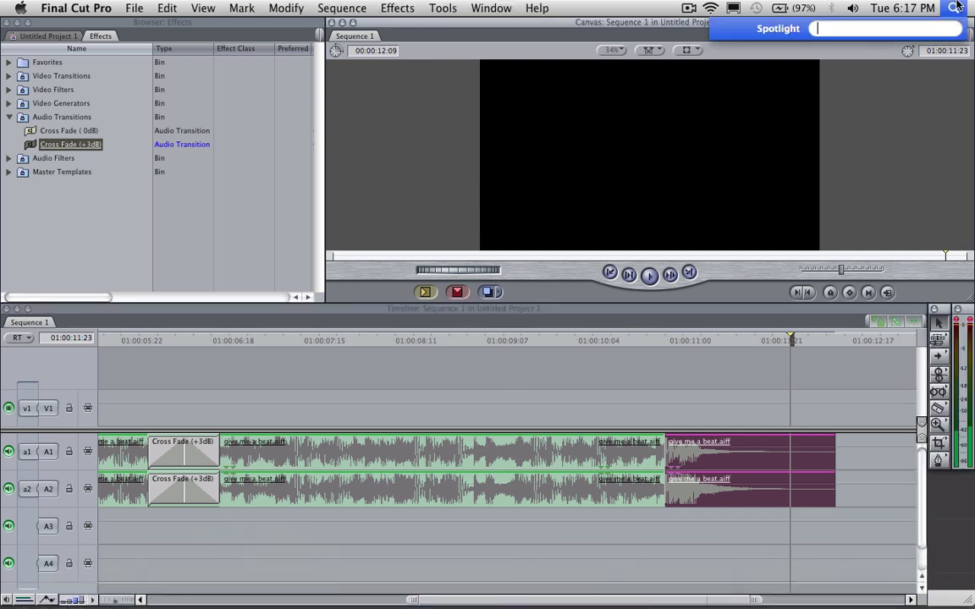
type("re")
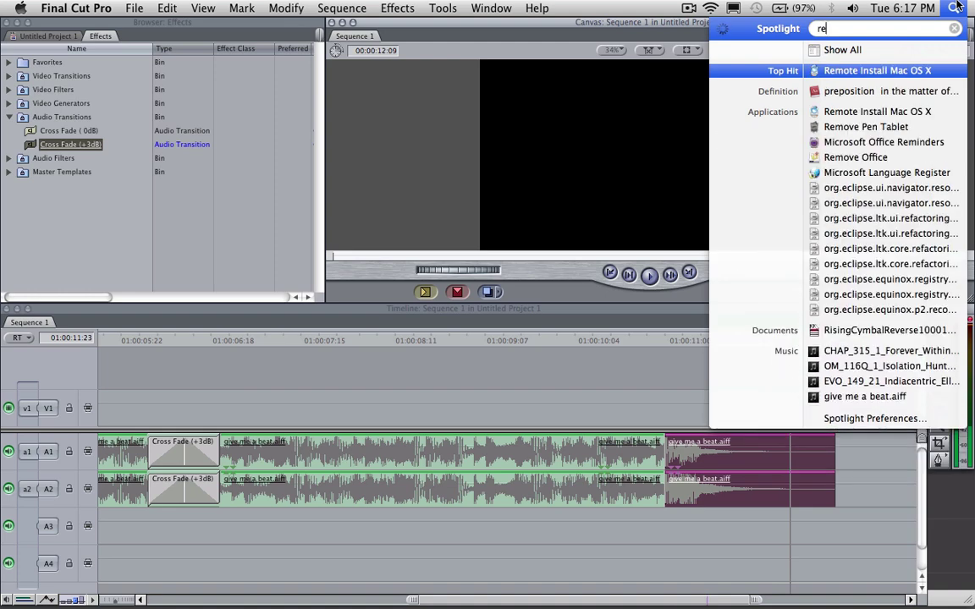
type("verse cym")
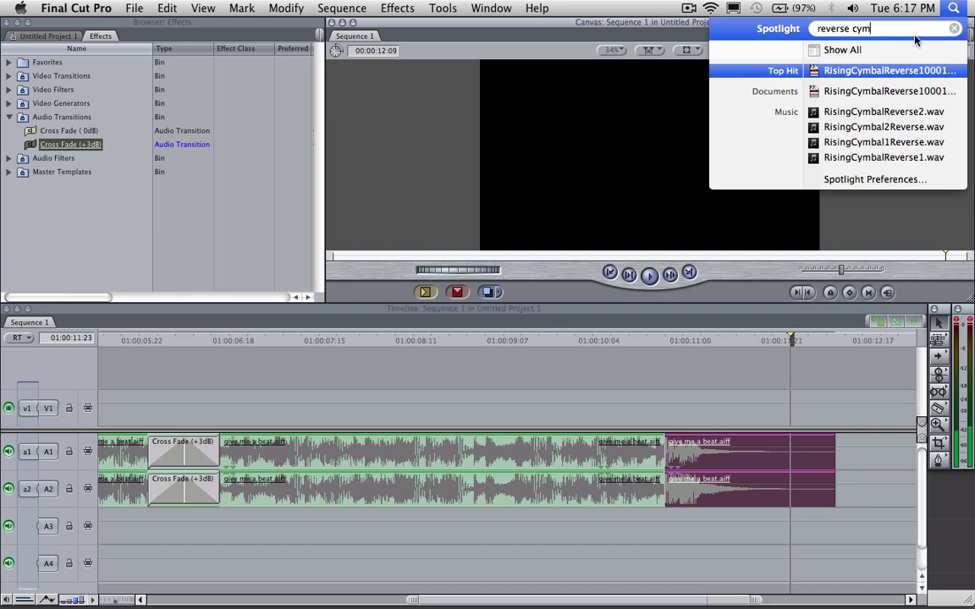
left_click(880, 50)
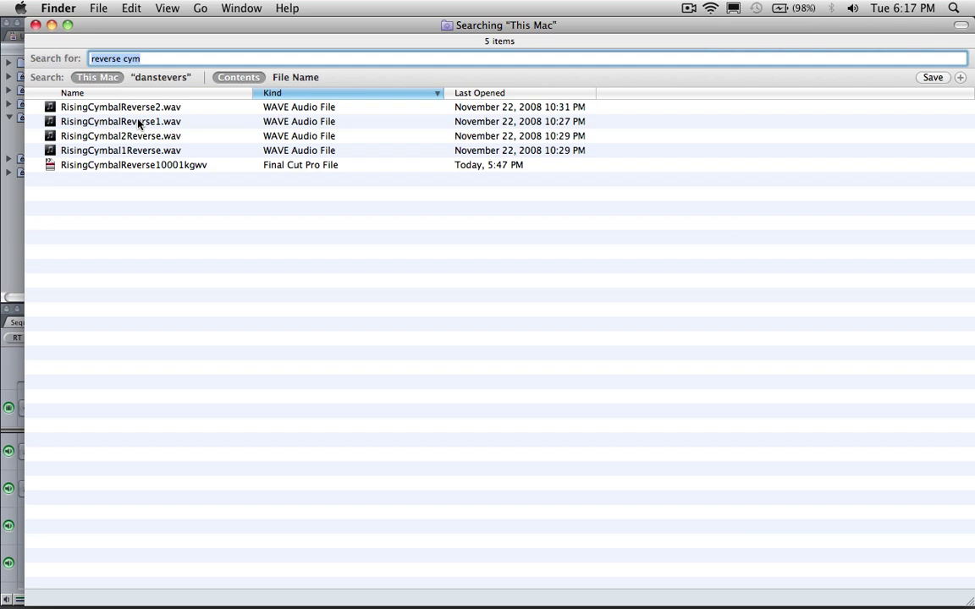
double_click(138, 121)
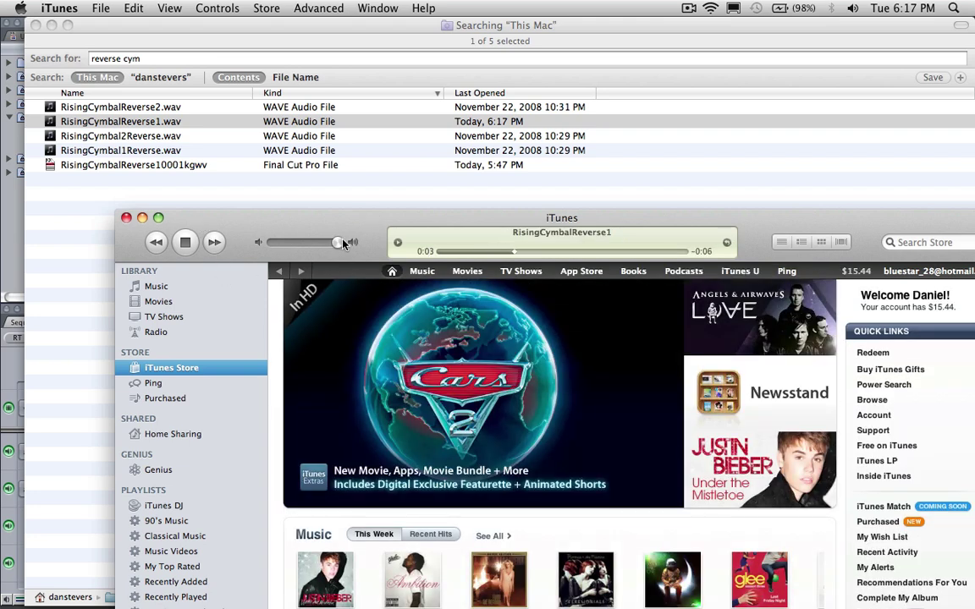
left_click(188, 242)
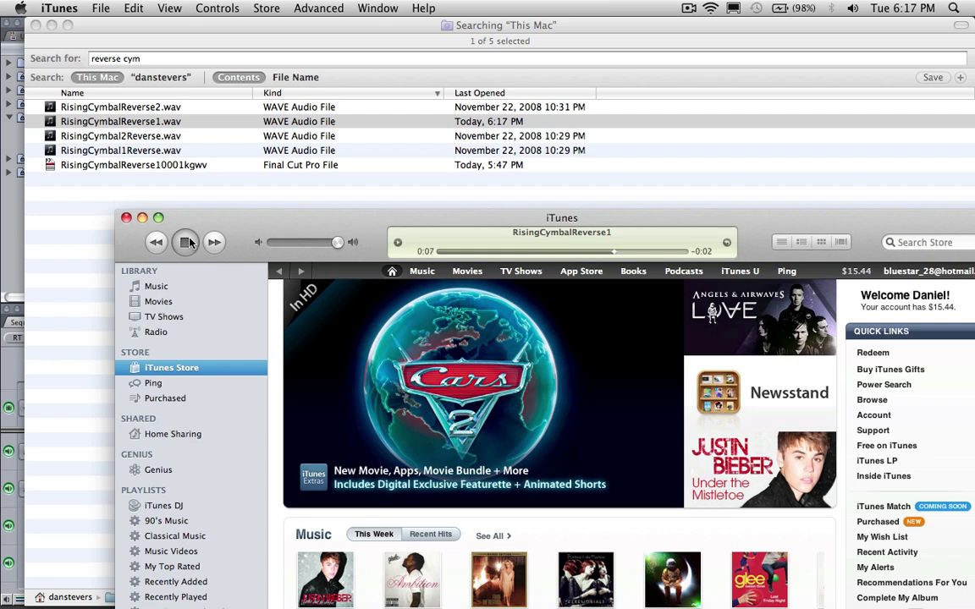
Add RisingCymbalReverse1.wav from the search results to tracks A3 and A4 of the sequence, starting at about 01:00:06:16
left_click_drag(169, 215, 356, 316)
left_click_drag(149, 39, 388, 102)
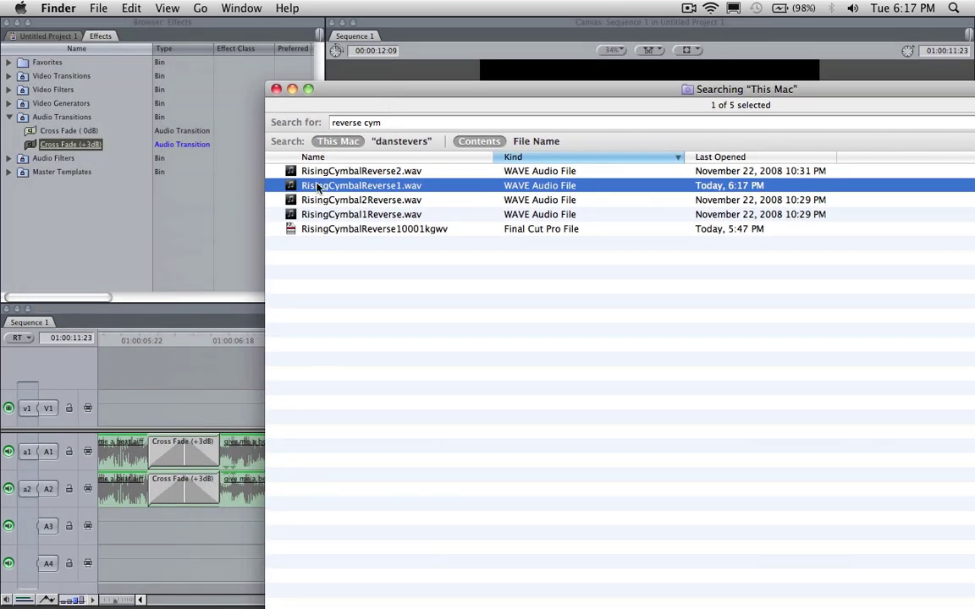
left_click_drag(304, 84, 441, 113)
left_click_drag(444, 209, 234, 525)
left_click(234, 525)
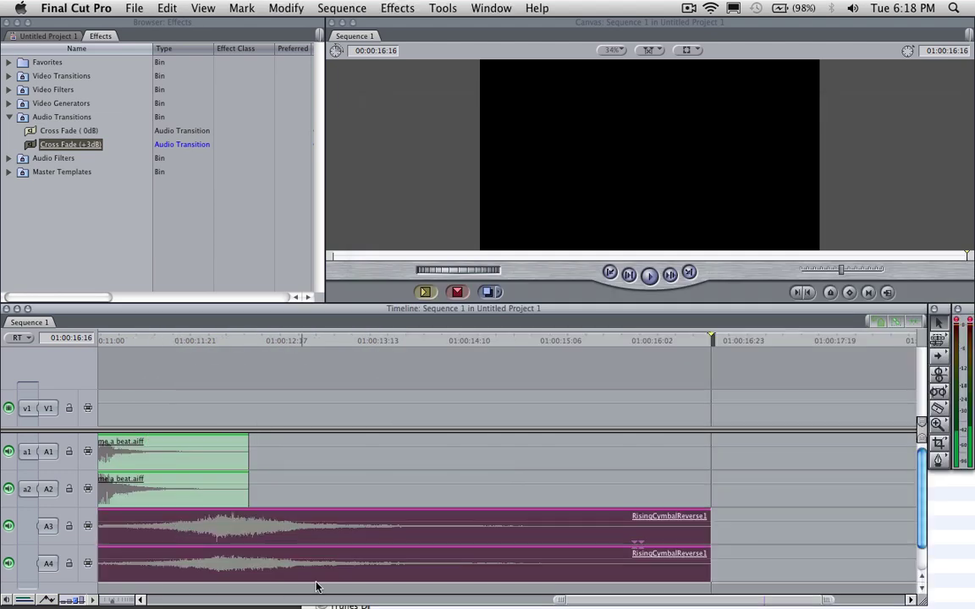
Move the RisingCymbalReverse1 clip earlier to end at 01:00:15:08, with its loudest part at the song's final join
left_click_drag(625, 599, 455, 603)
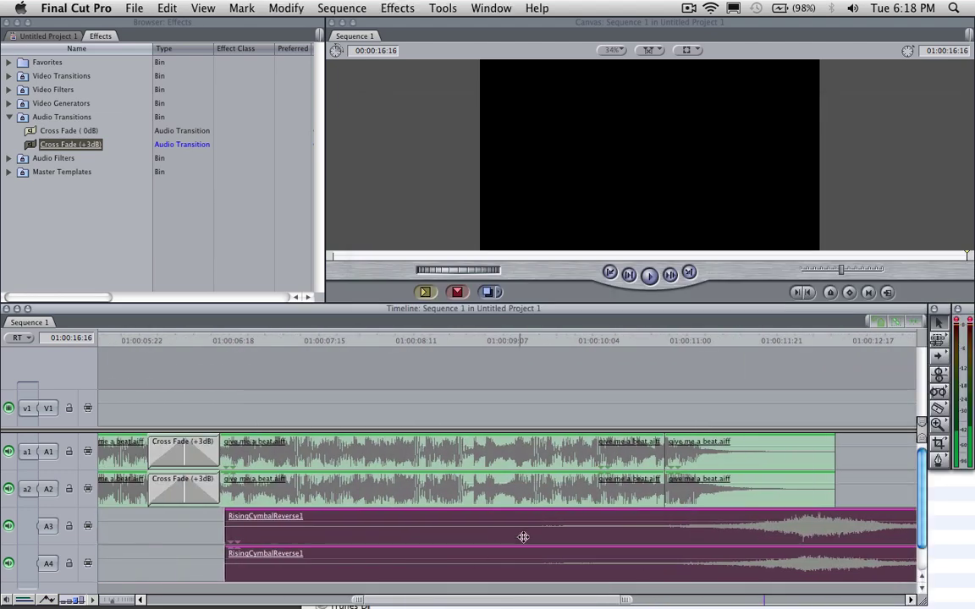
left_click_drag(647, 530, 572, 526)
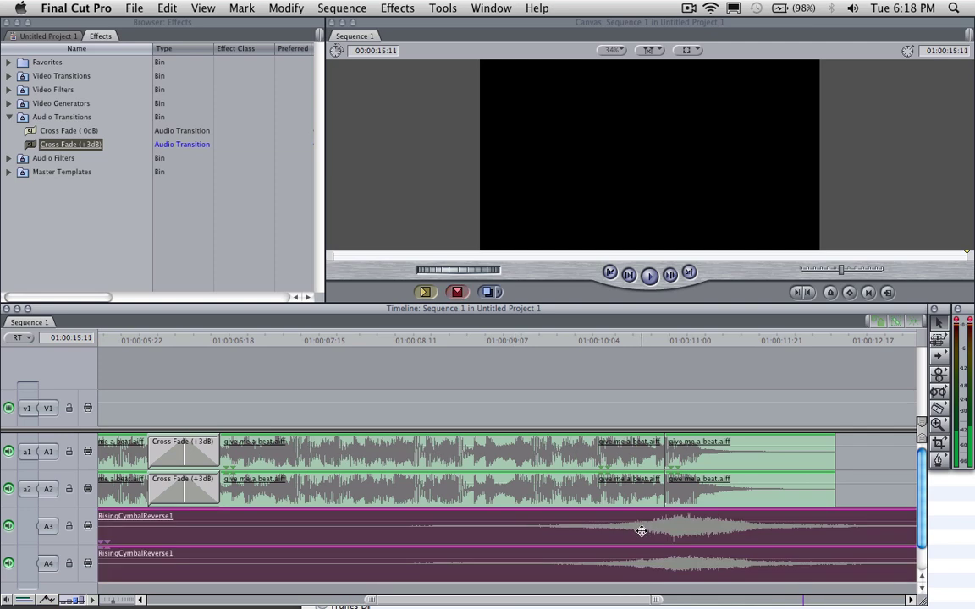
left_click_drag(641, 526, 629, 534)
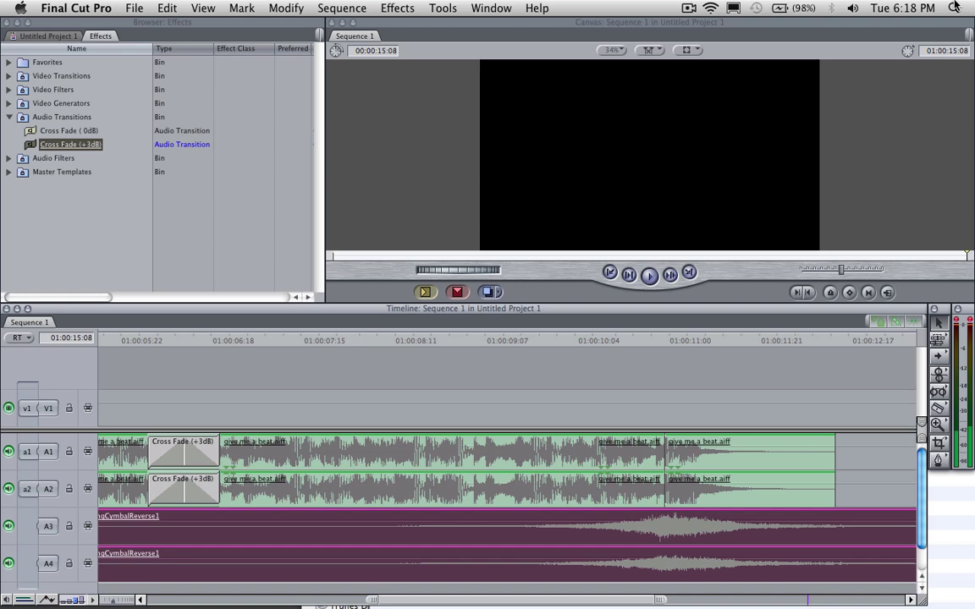
Switch to the soundsnap.com page in Firefox and search its sound library for "reverse cymbal"
mouse_move(532, 602)
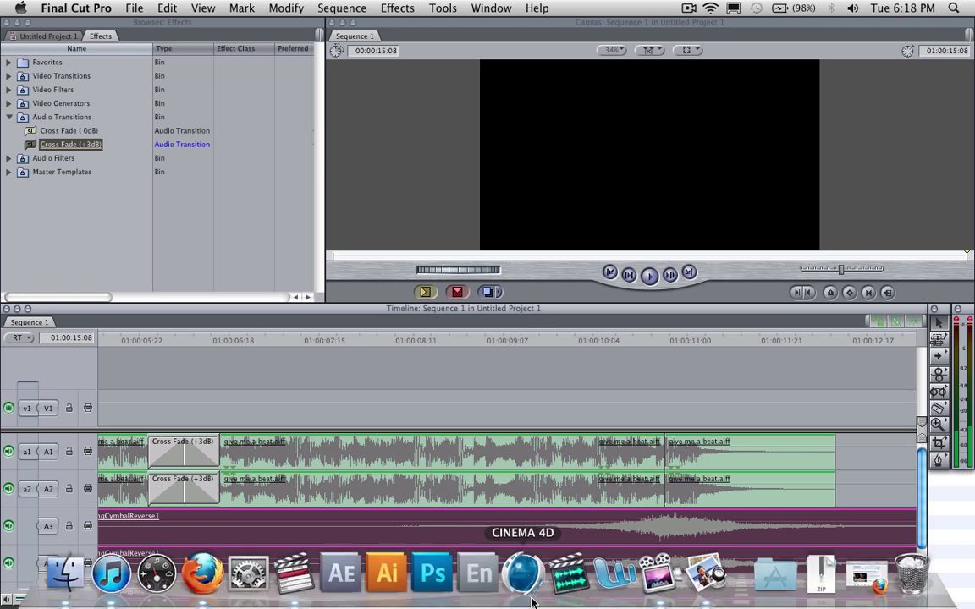
left_click(203, 534)
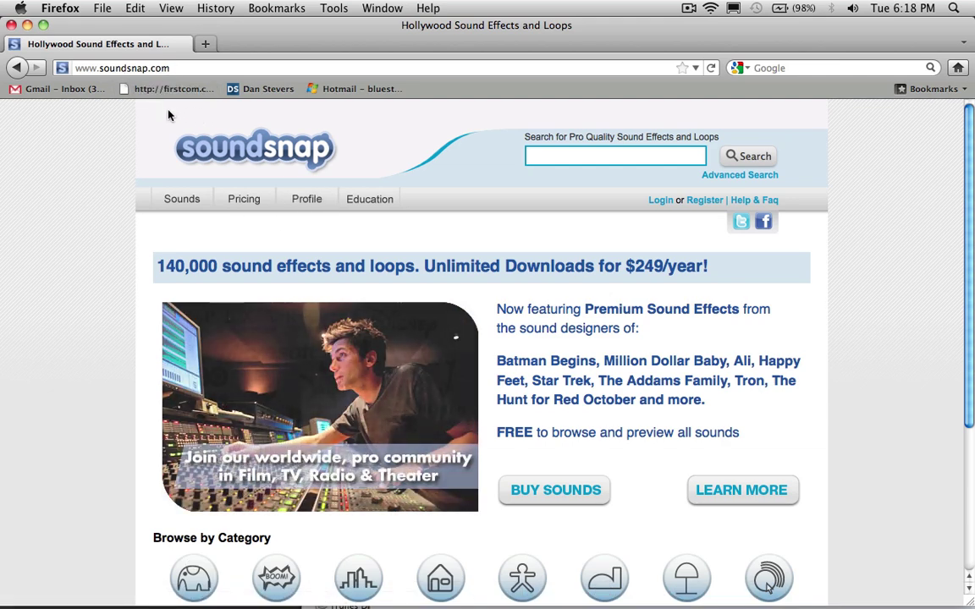
left_click(546, 153)
type("r")
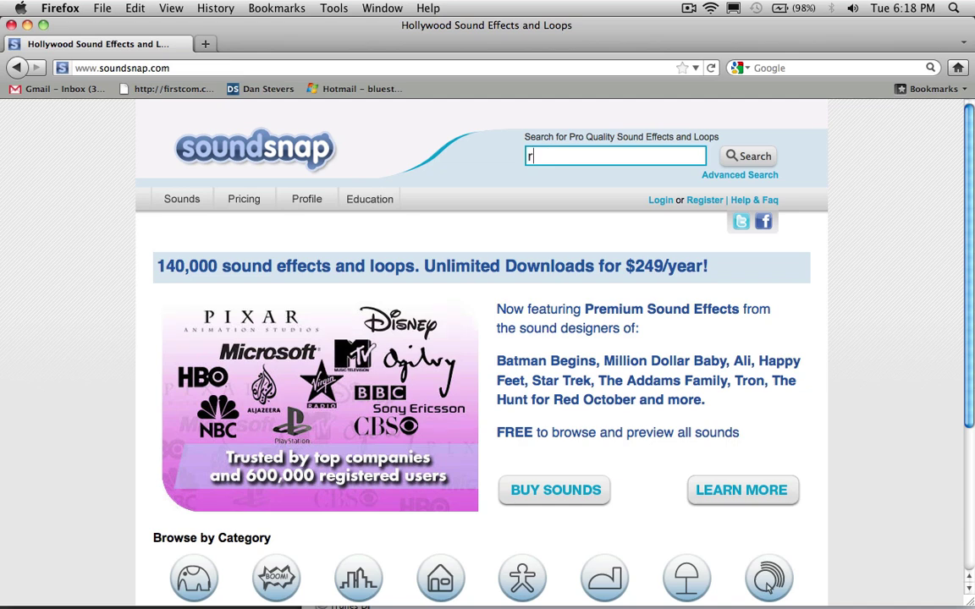
type("everse cymbal")
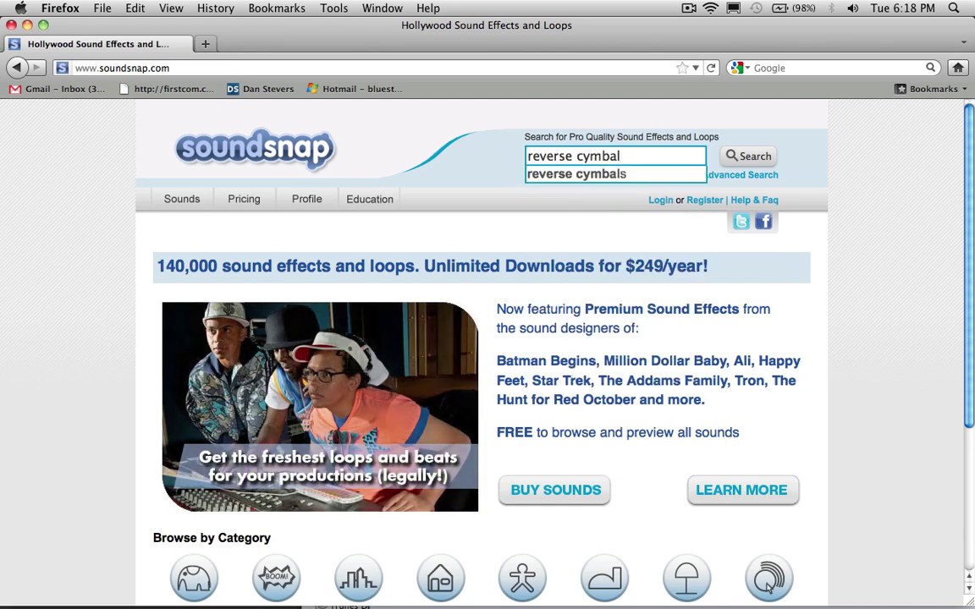
key("Return")
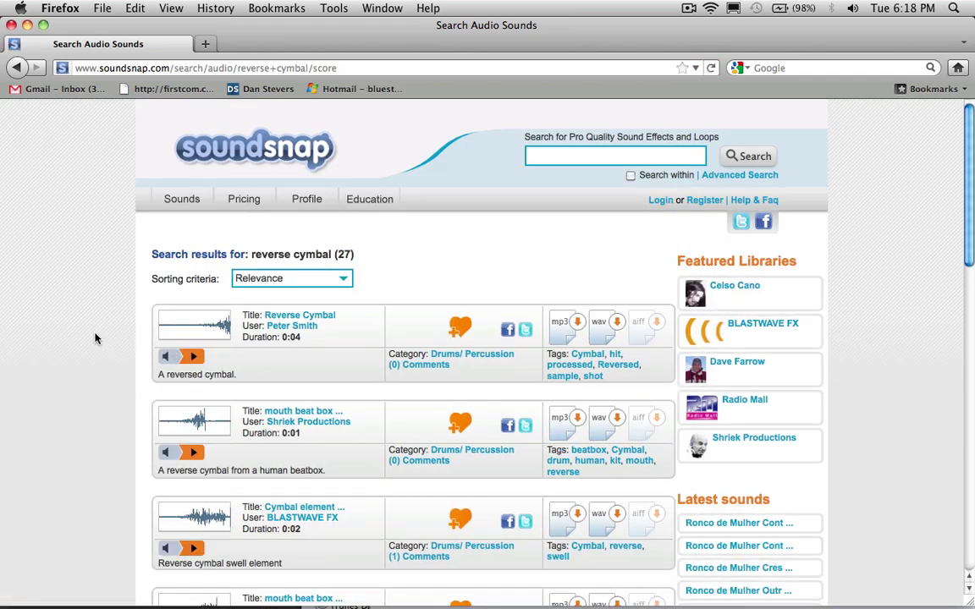
Browse the reverse cymbal results, preview the first sound and the dark reversed cymbal whoosh, and minimize the browser window
left_click(193, 356)
scroll(193, 373, "down", 5)
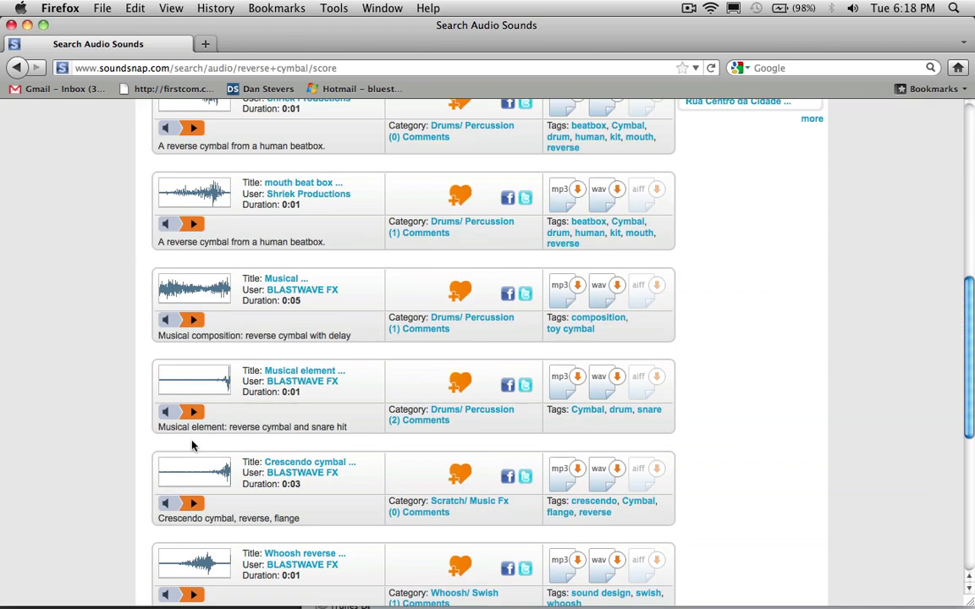
left_click(193, 595)
scroll(135, 524, "down", 2)
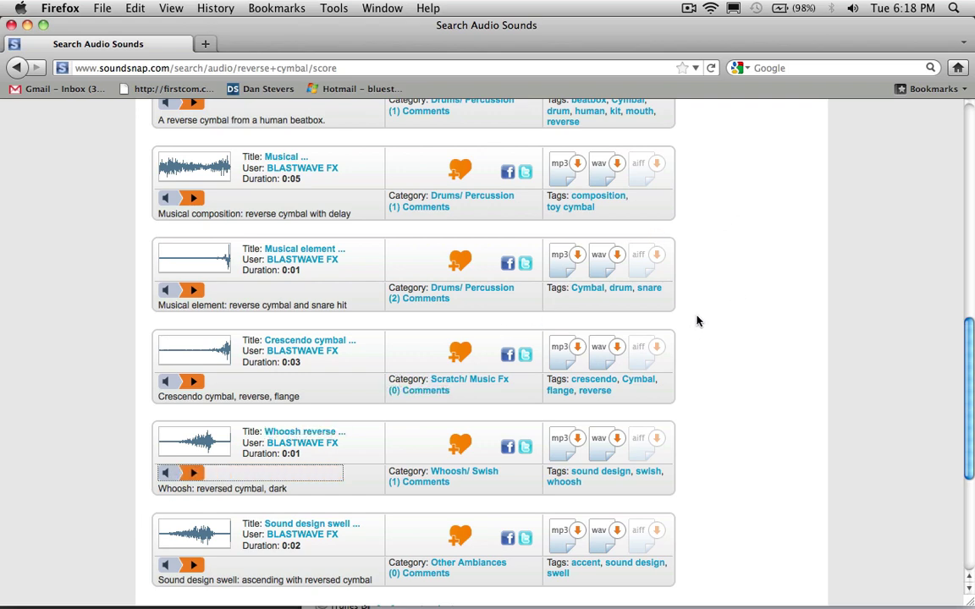
scroll(701, 328, "up", 4)
scroll(701, 329, "up", 5)
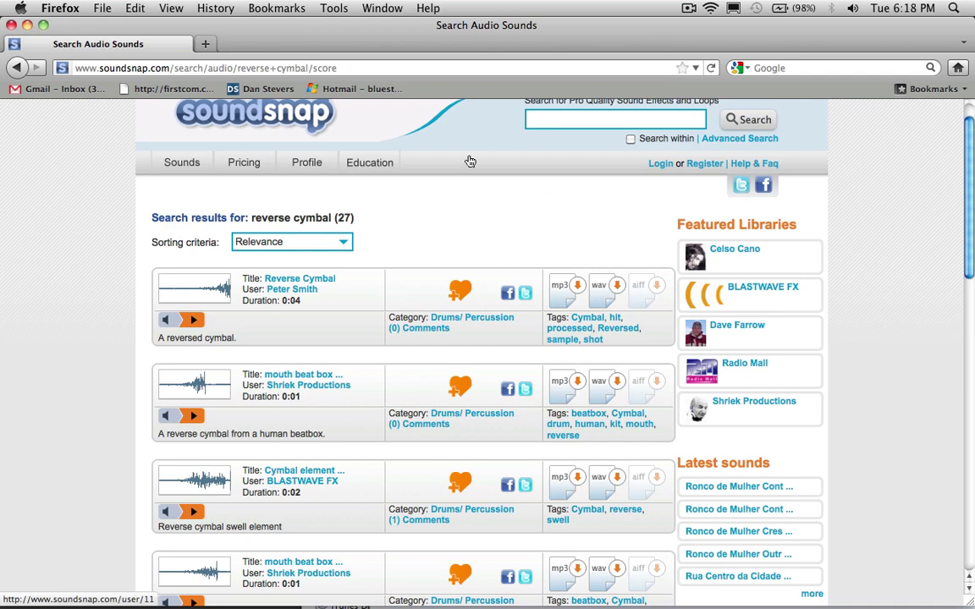
left_click(27, 26)
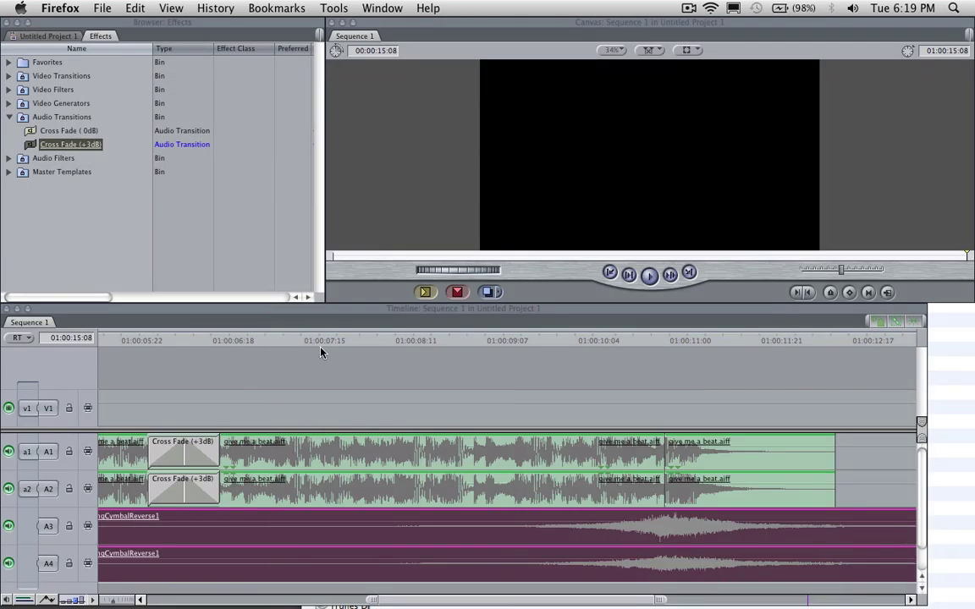
Place the playhead at 01:00:10:11 and shift the RisingCymbalReverse1 clip one frame earlier
left_click_drag(560, 342, 629, 342)
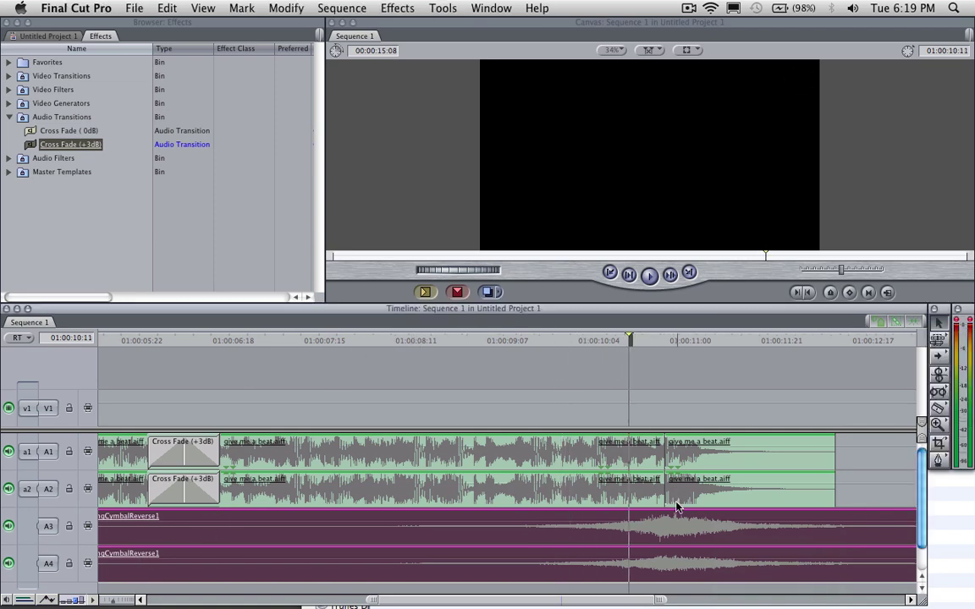
left_click_drag(679, 526, 661, 535)
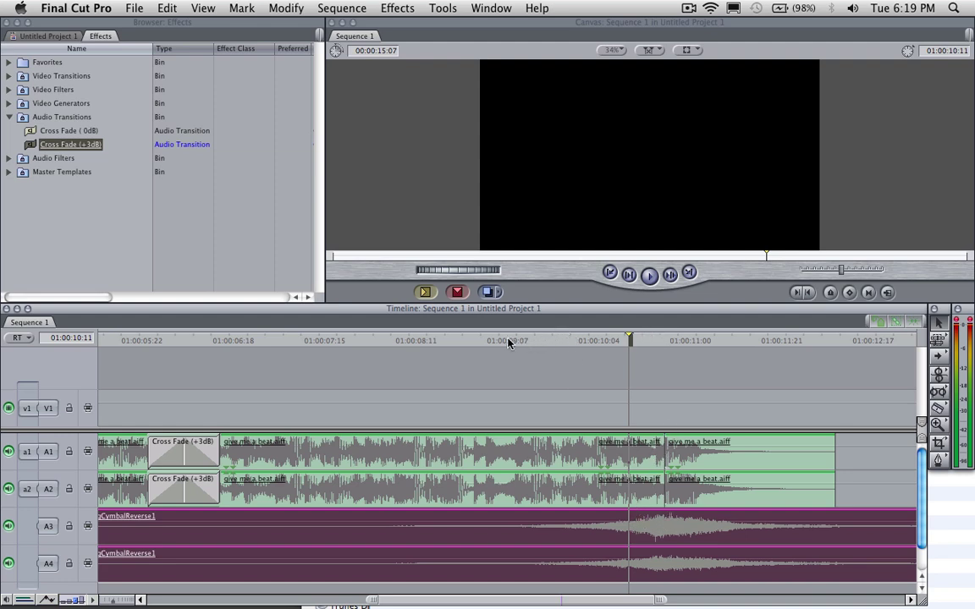
Mute tracks A3 and A4 and play from 01:00:08:09 to hear the final join without the cymbal
left_click(446, 340)
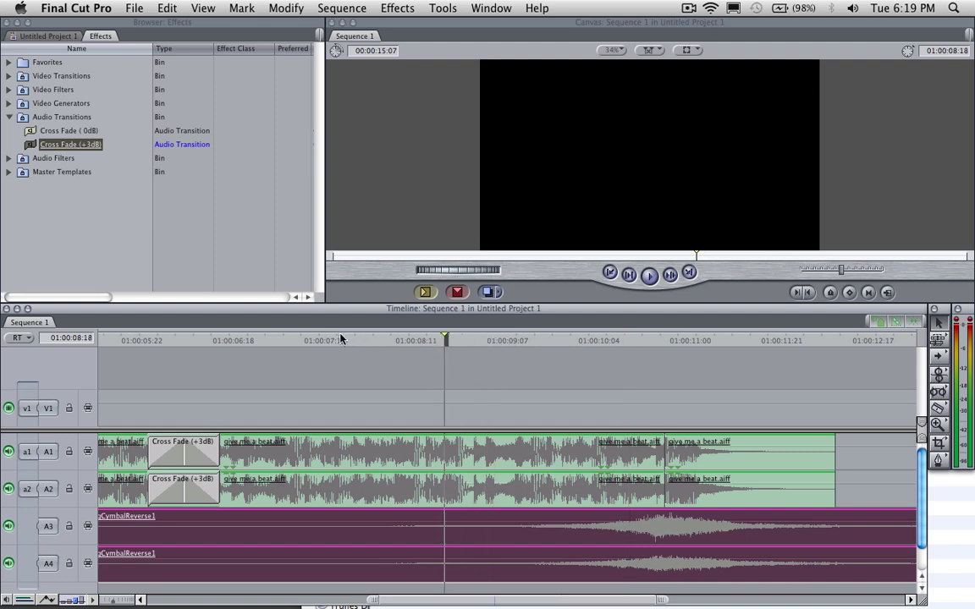
left_click(404, 340)
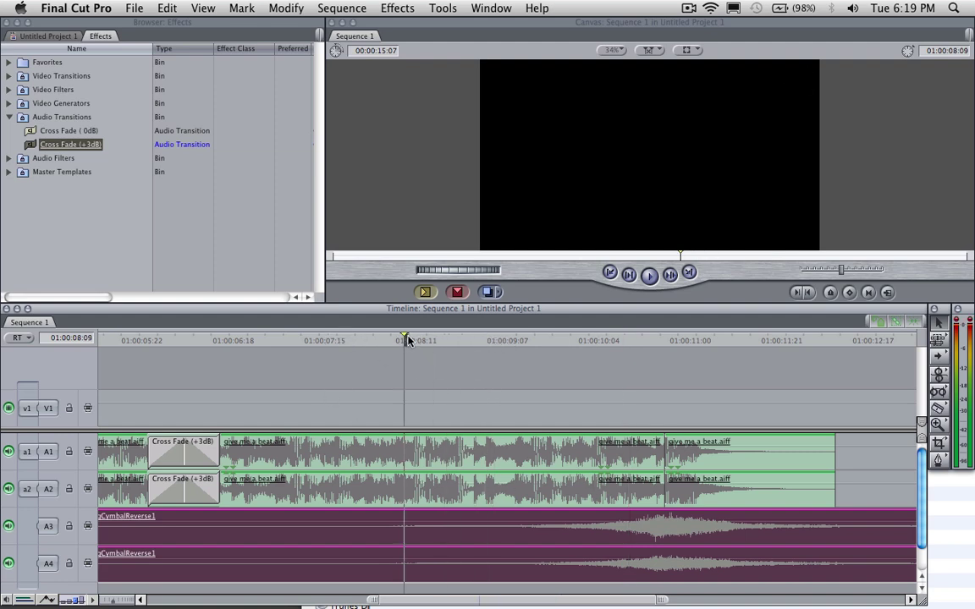
left_click(9, 526)
left_click(9, 563)
key("space")
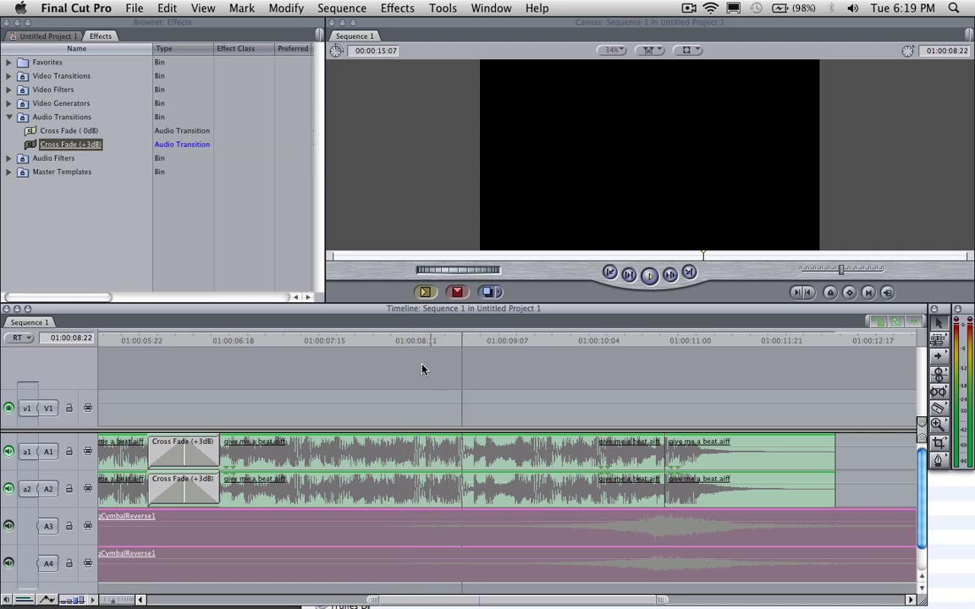
Unmute tracks A3 and A4 and play from 01:00:08:07 to hear the final join with the cymbal
left_click(8, 527)
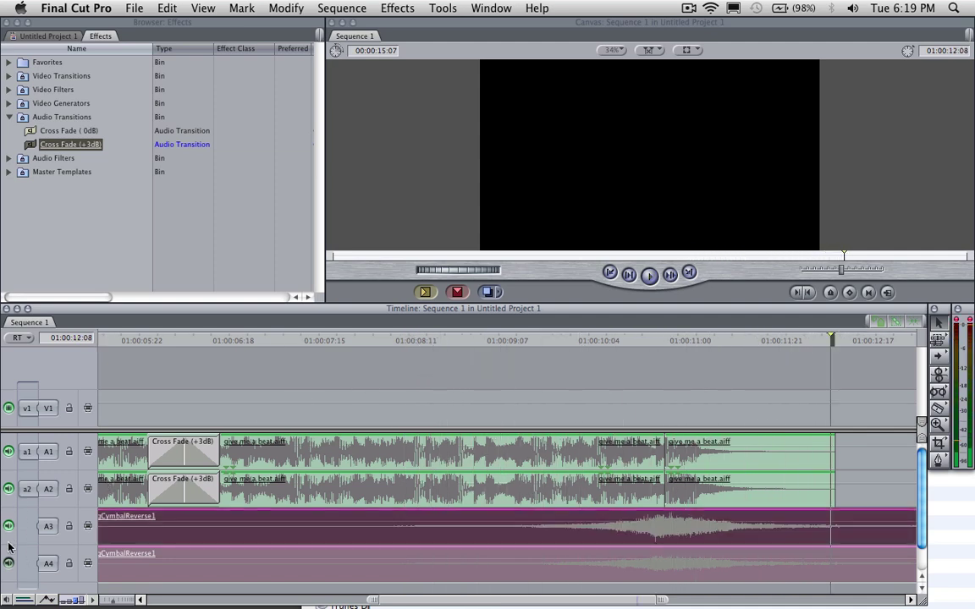
left_click(9, 563)
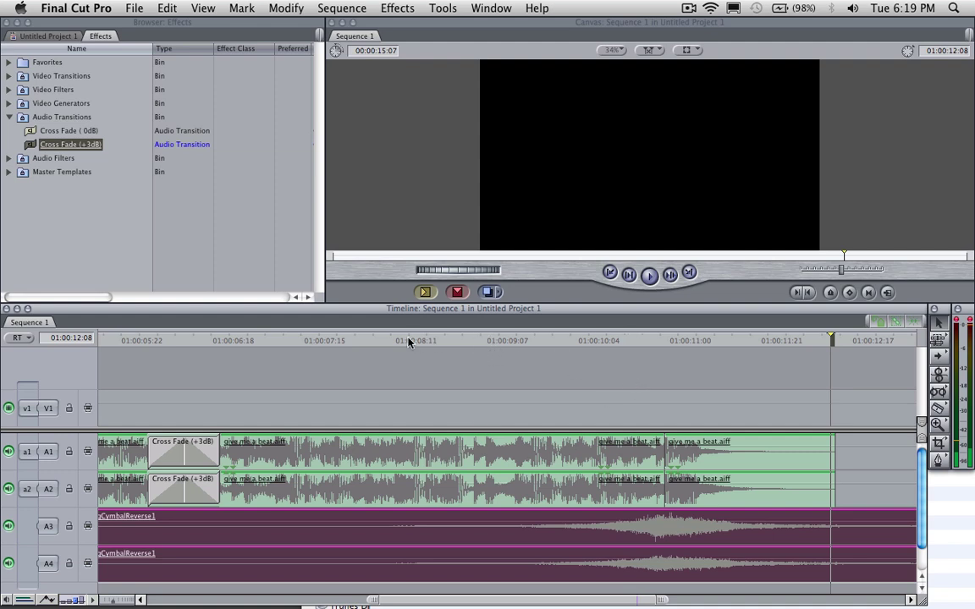
left_click_drag(408, 341, 394, 341)
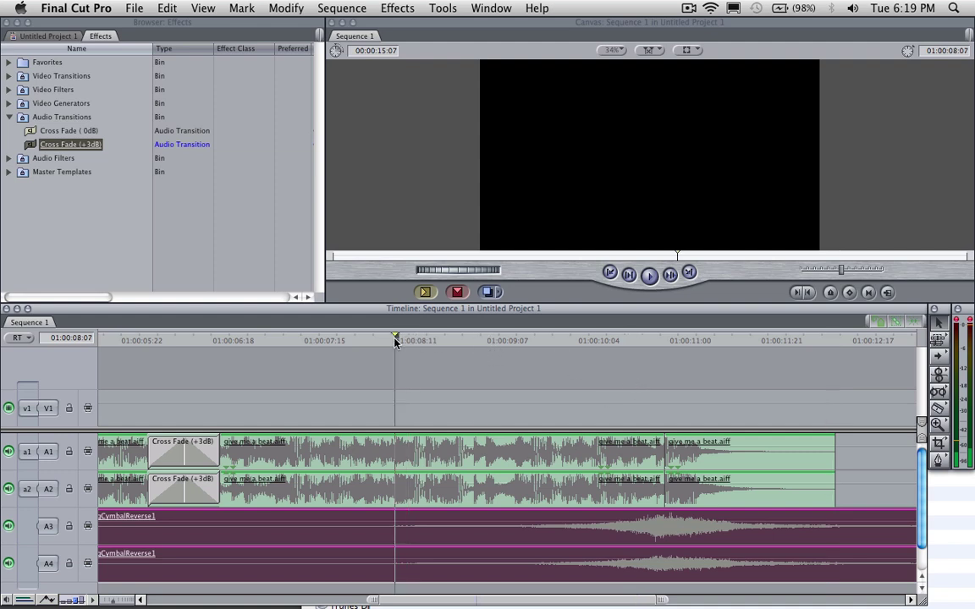
key("space")
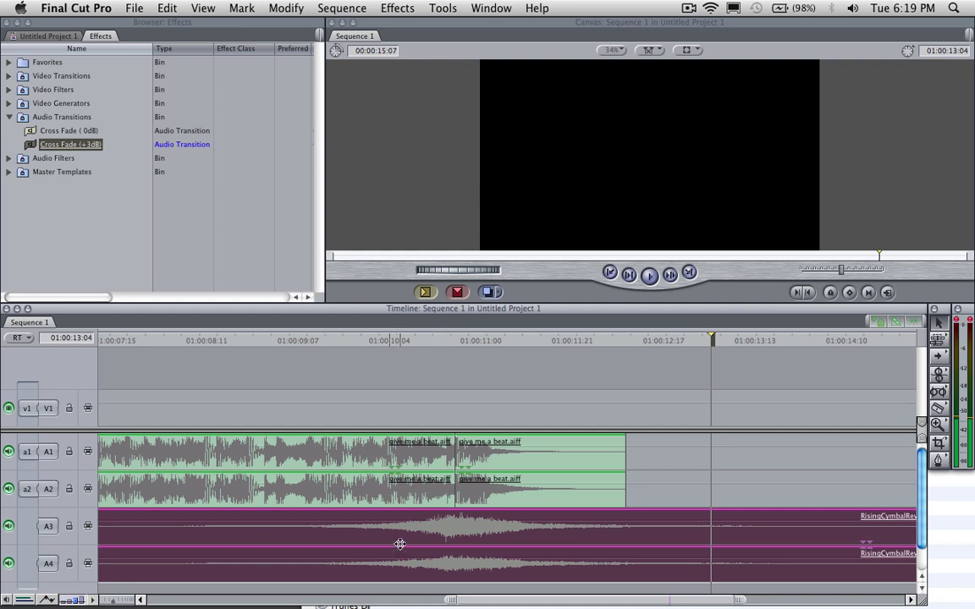
Open the RisingCymbalReverse1 clip from tracks A3 and A4 in the Viewer to inspect its level and waveform
scroll(507, 533, "down", 3)
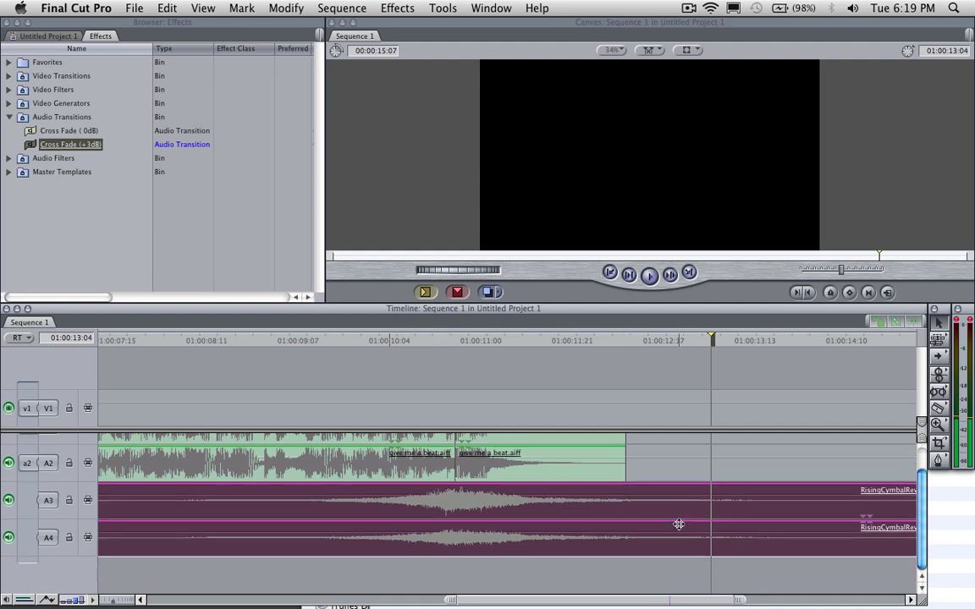
left_click(640, 565)
left_click(592, 529)
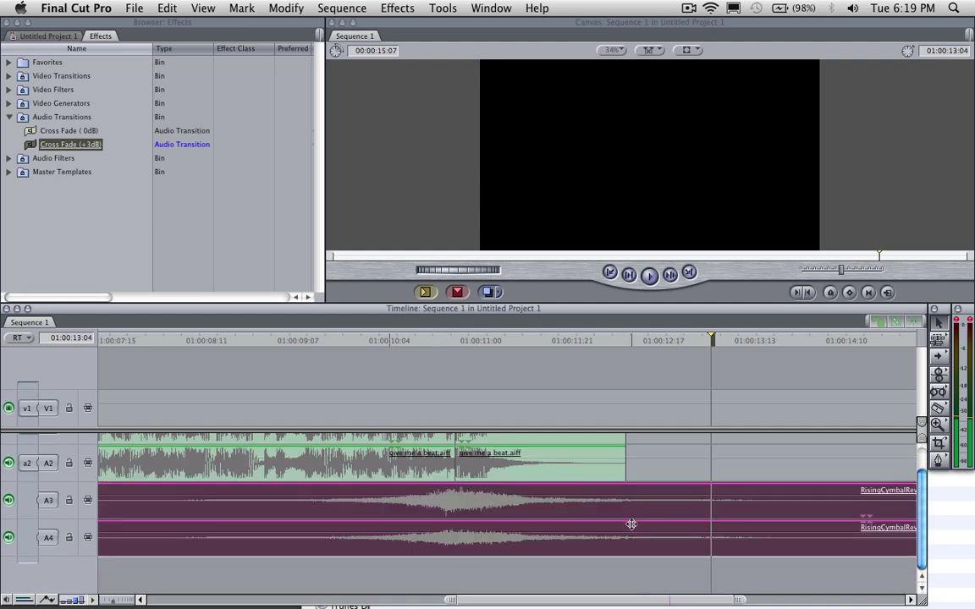
right_click(241, 504)
left_click(233, 498)
double_click(232, 498)
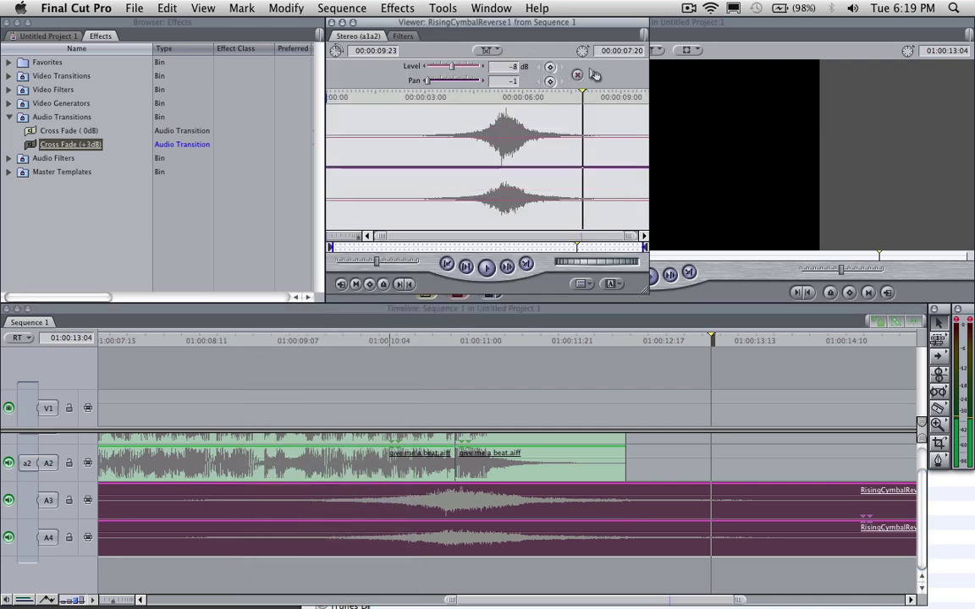
Move the playhead from 01:00:09:14 back to 01:00:06:03, at the cross fade between the song sections
left_click(338, 351)
left_click(328, 341)
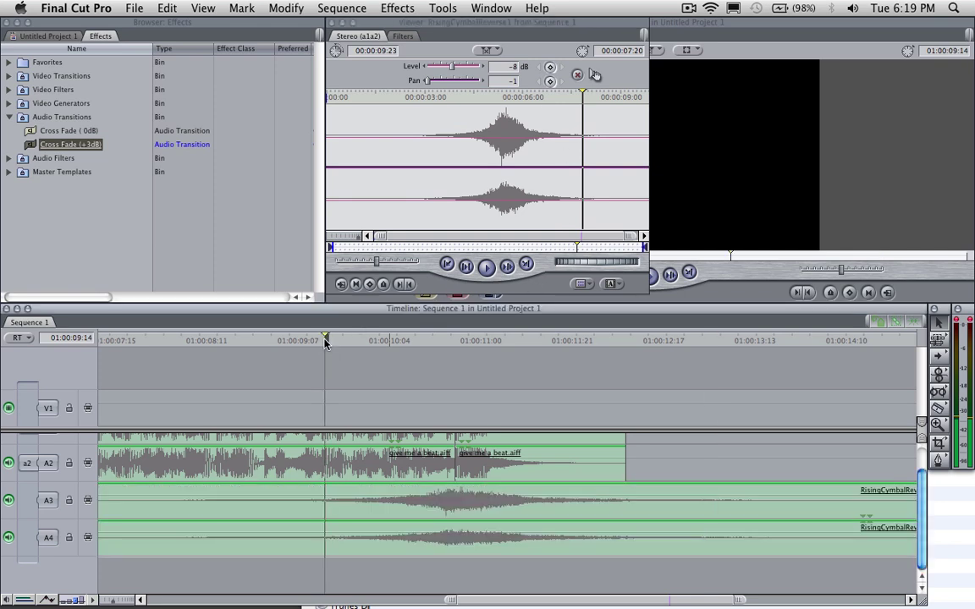
left_click_drag(326, 342, 192, 359)
left_click_drag(224, 404, 318, 381)
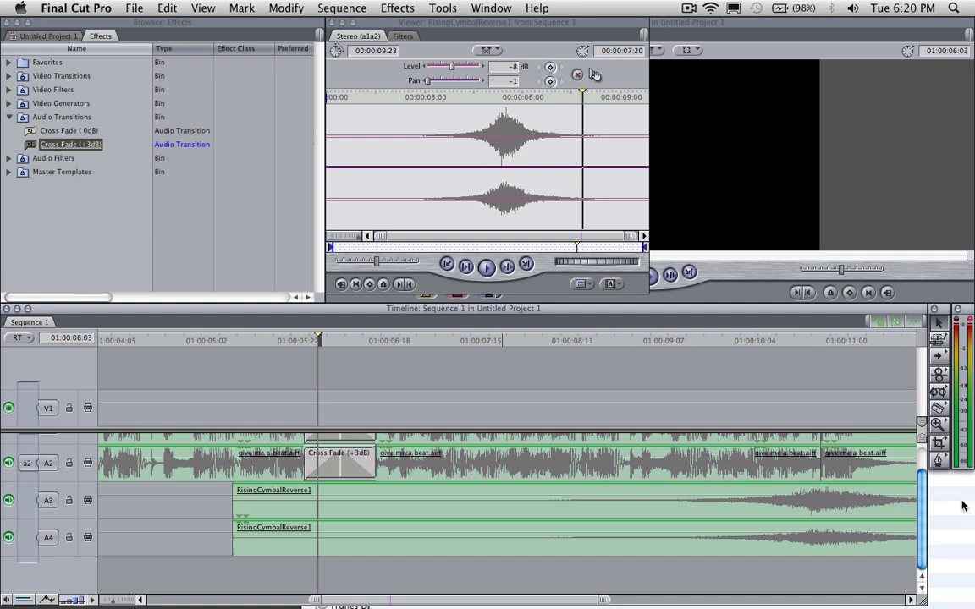
Play the sequence from 01:00:07:06 through the final join to hear it with the reverse cymbal
left_click_drag(532, 600, 593, 601)
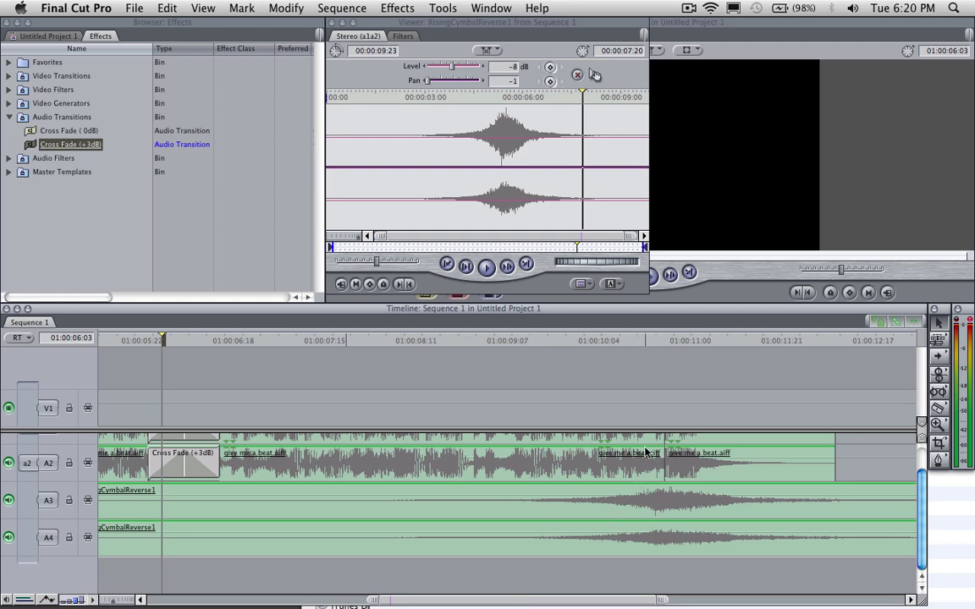
left_click(409, 340)
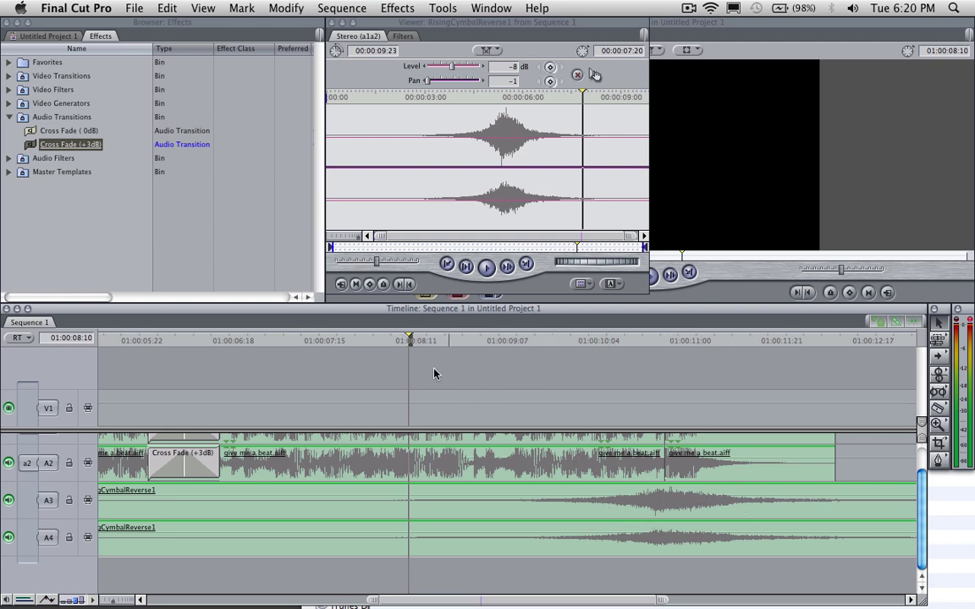
left_click(319, 340)
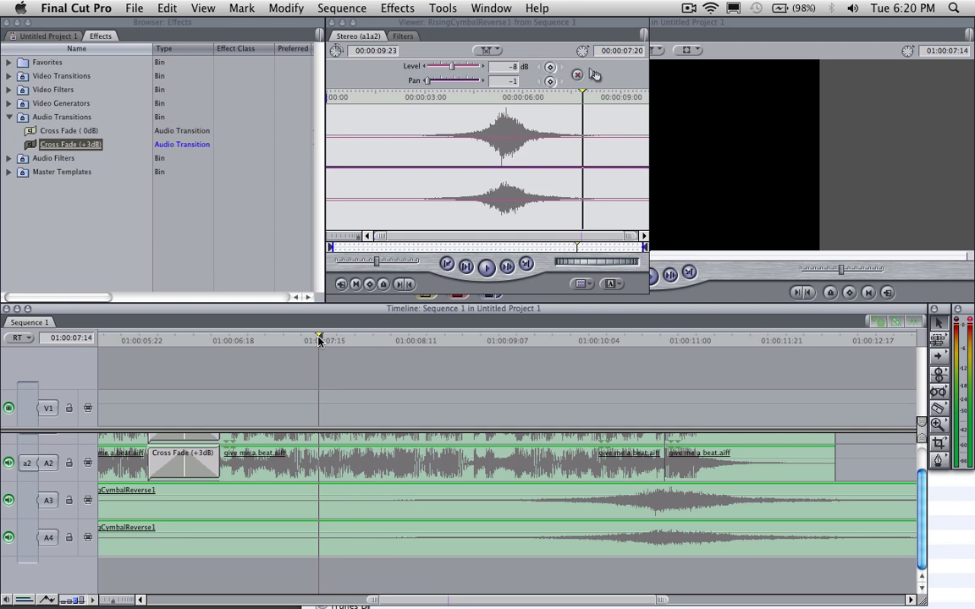
left_click(282, 341)
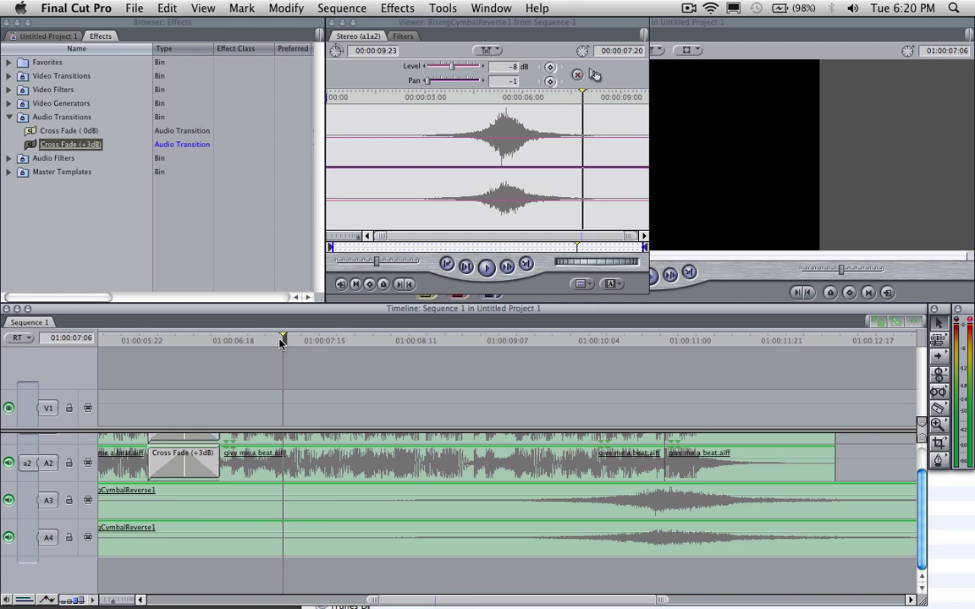
key("space")
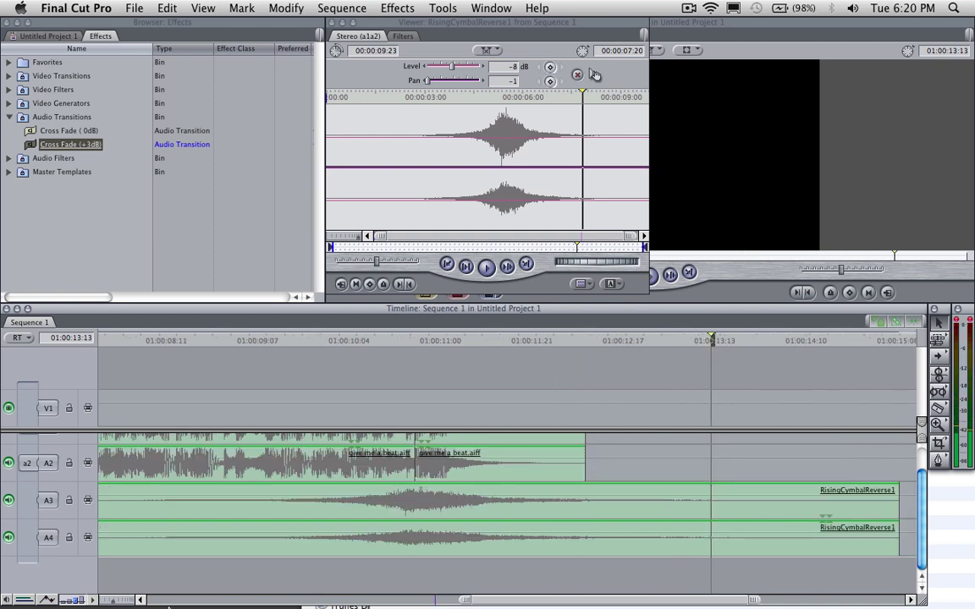
Try the RisingCymbalReverse1 clip with its peak over the cross fade, and play from 01:00:04:08 to hear it
left_click_drag(119, 602, 120, 602)
left_click_drag(450, 603, 350, 603)
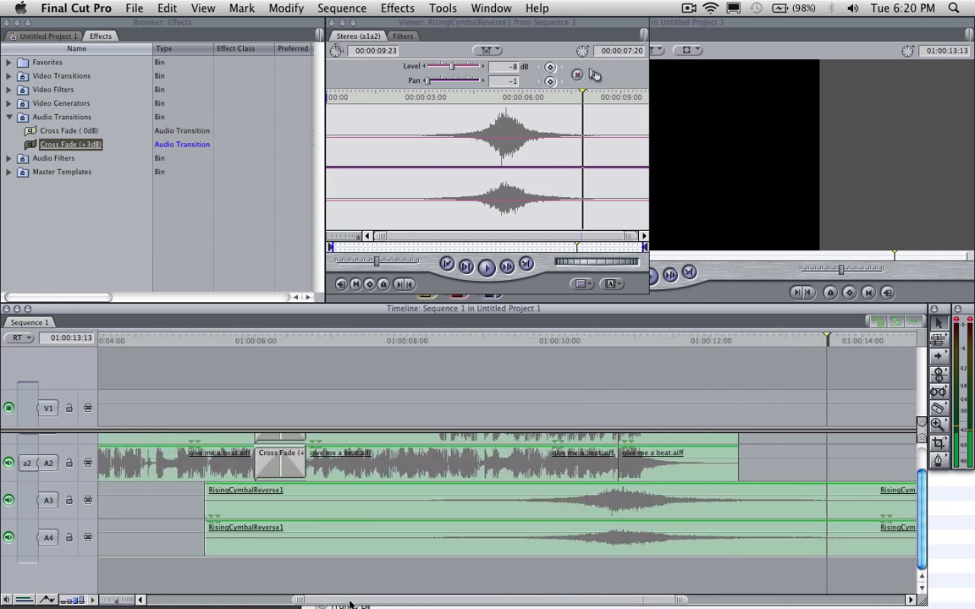
left_click_drag(563, 510, 309, 499)
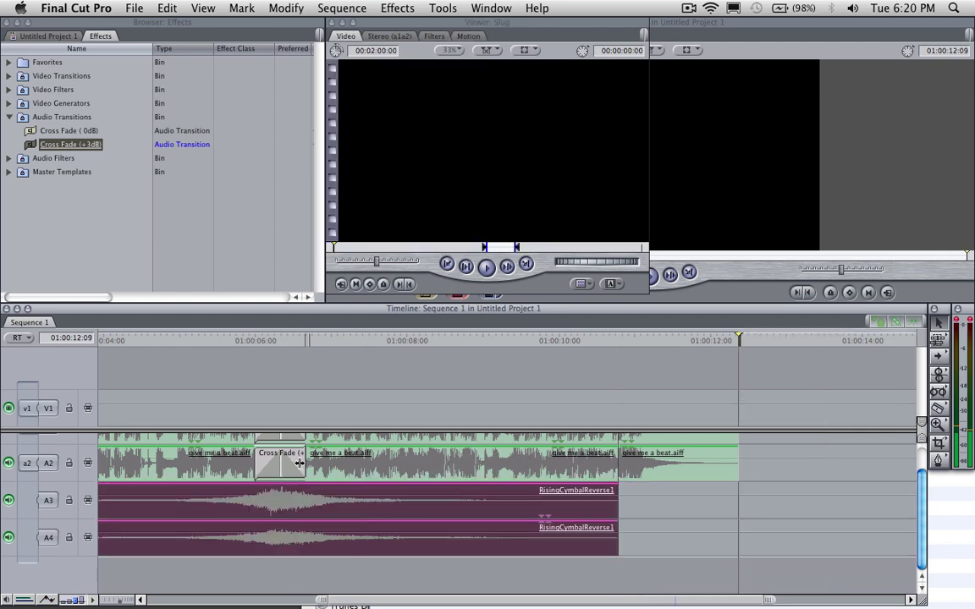
left_click_drag(222, 343, 127, 340)
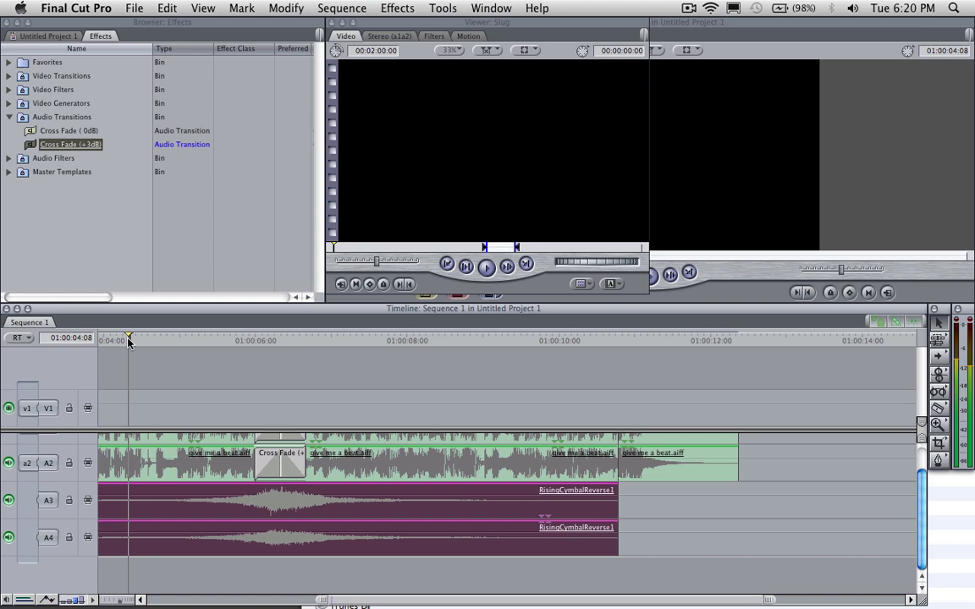
key("space")
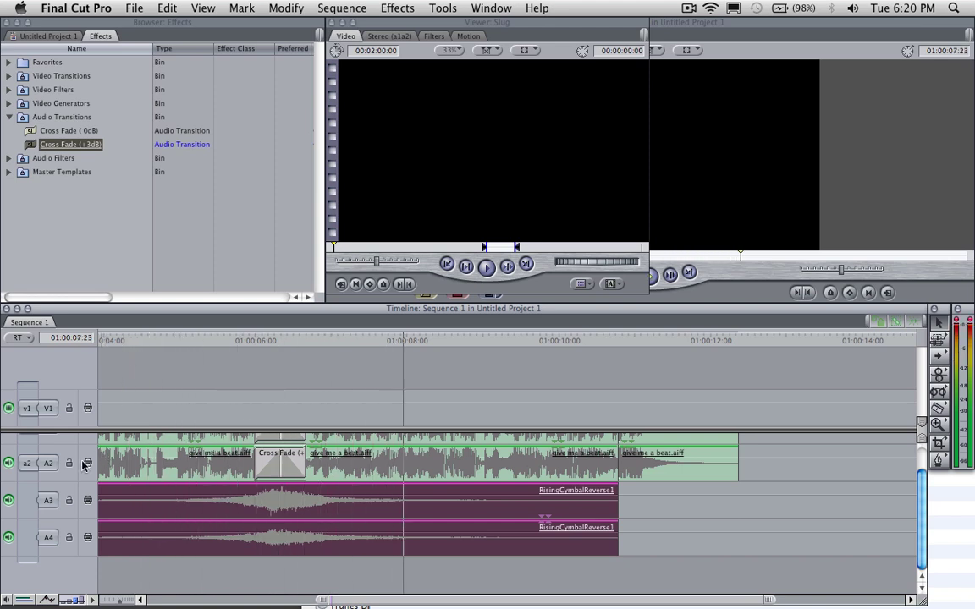
key("space")
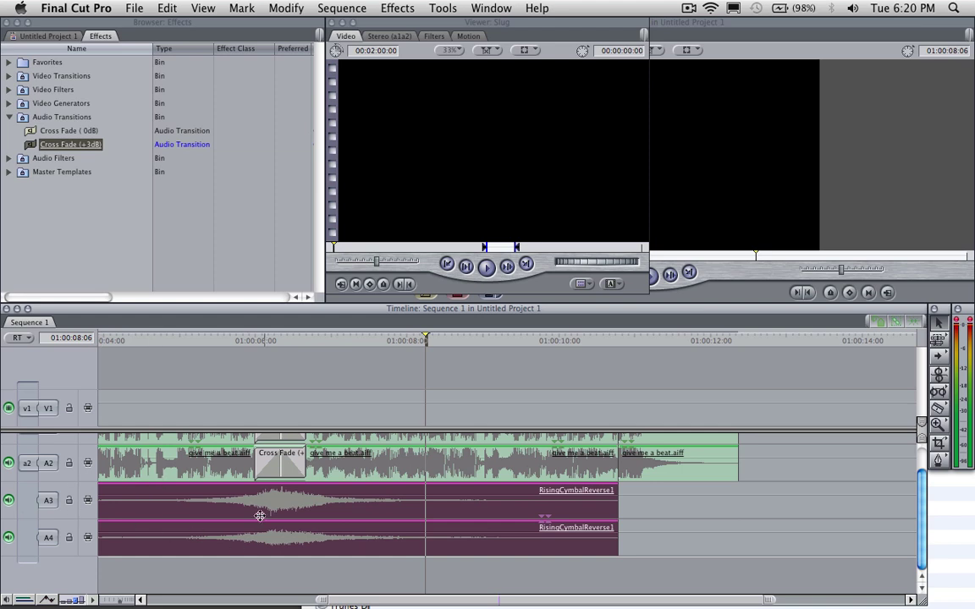
Move the RisingCymbalReverse1 clip back so its peak sits on the final join and set its level to -10 dB
left_click_drag(282, 499, 671, 500)
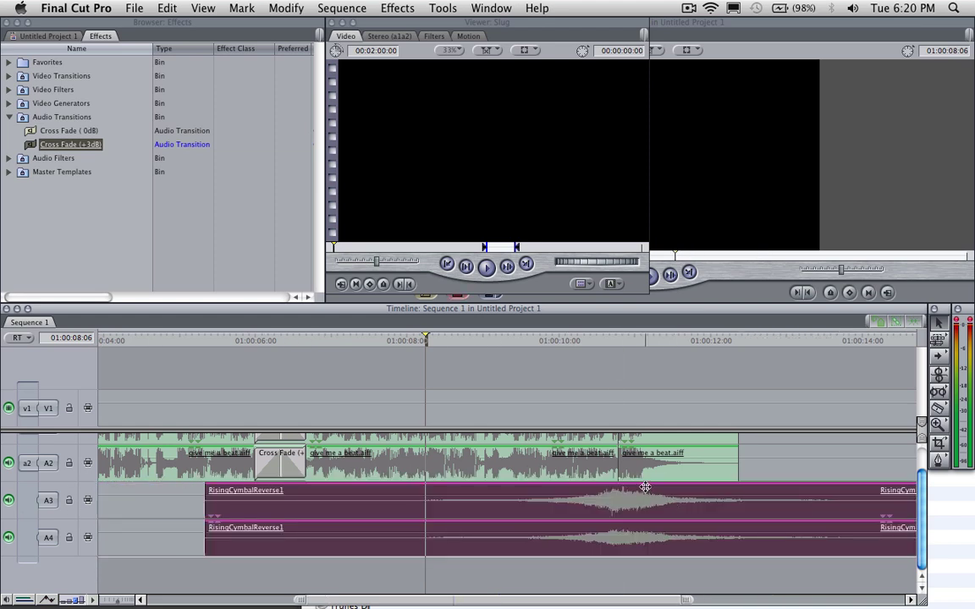
double_click(636, 497)
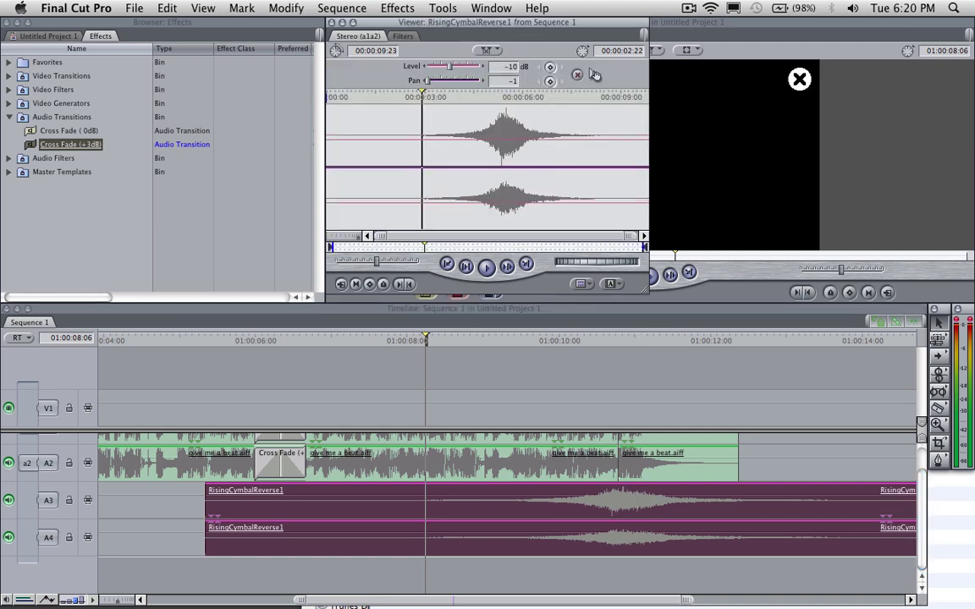
Play from 01:00:09:06 to hear the final join with the quieter cymbal
left_click(548, 385)
left_click_drag(457, 342, 500, 341)
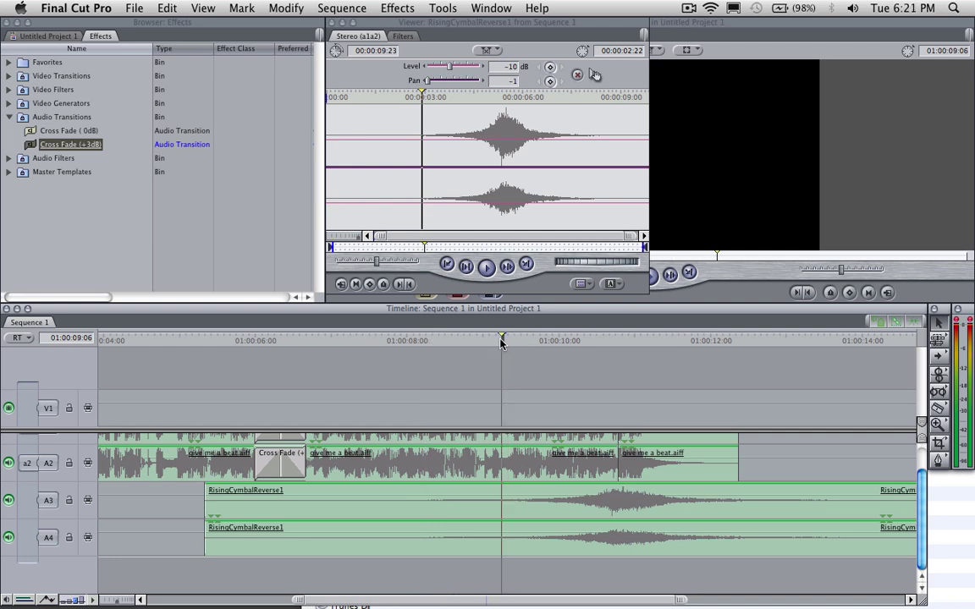
key("space")
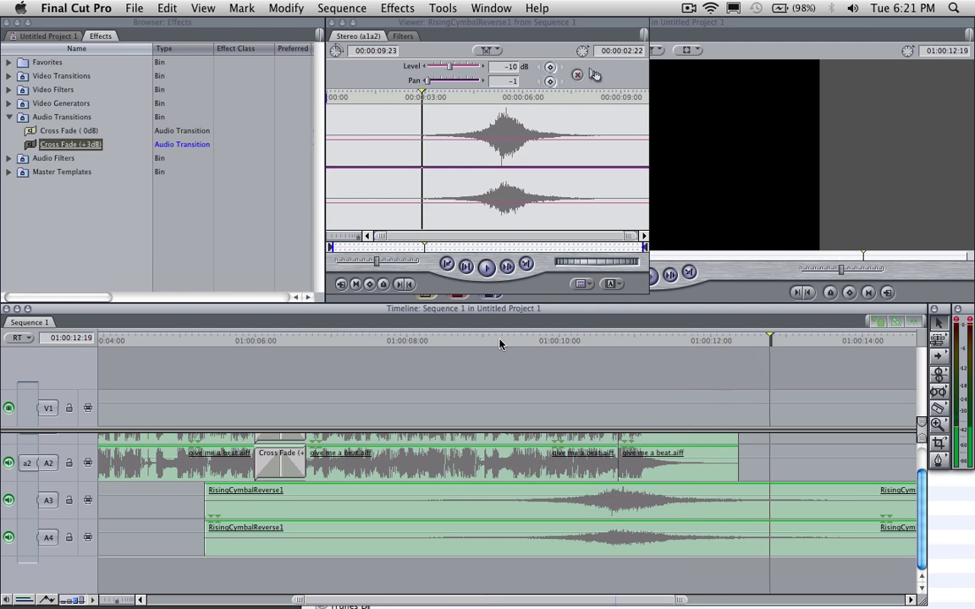
left_click_drag(117, 603, 125, 603)
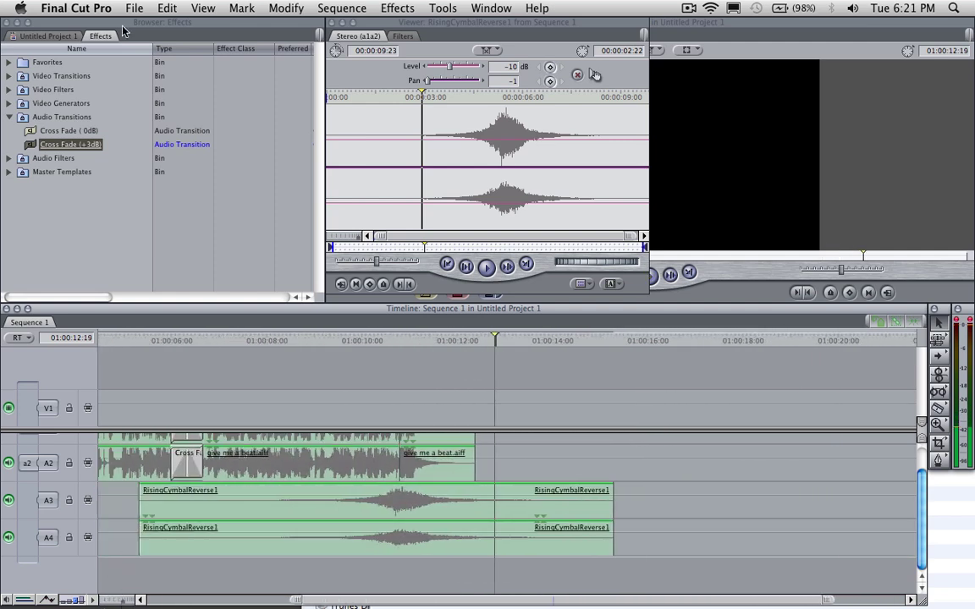
Save the project as "give me a beat" in the walkthrough video folder inside Projects alias
left_click(134, 8)
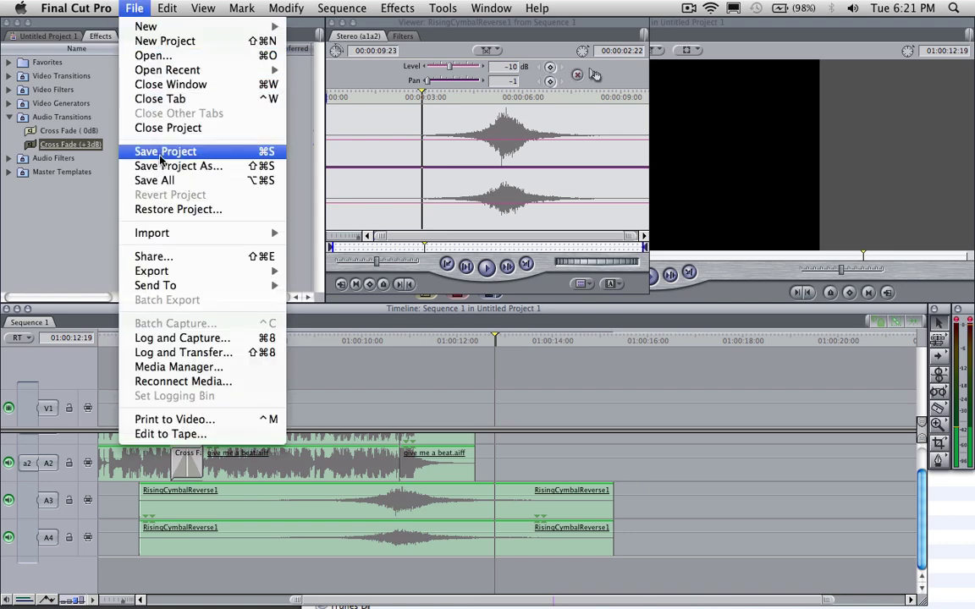
left_click(162, 151)
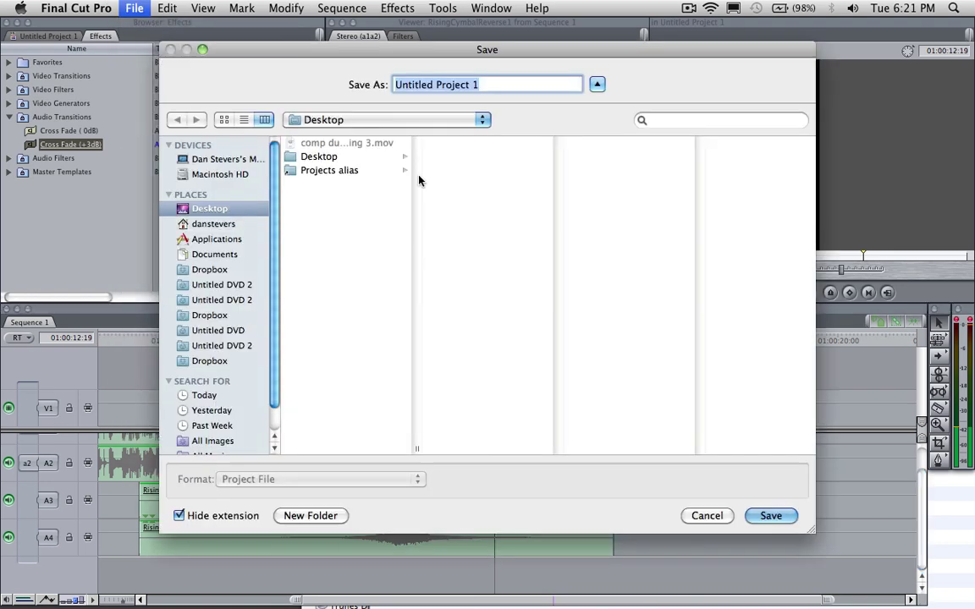
left_click(329, 170)
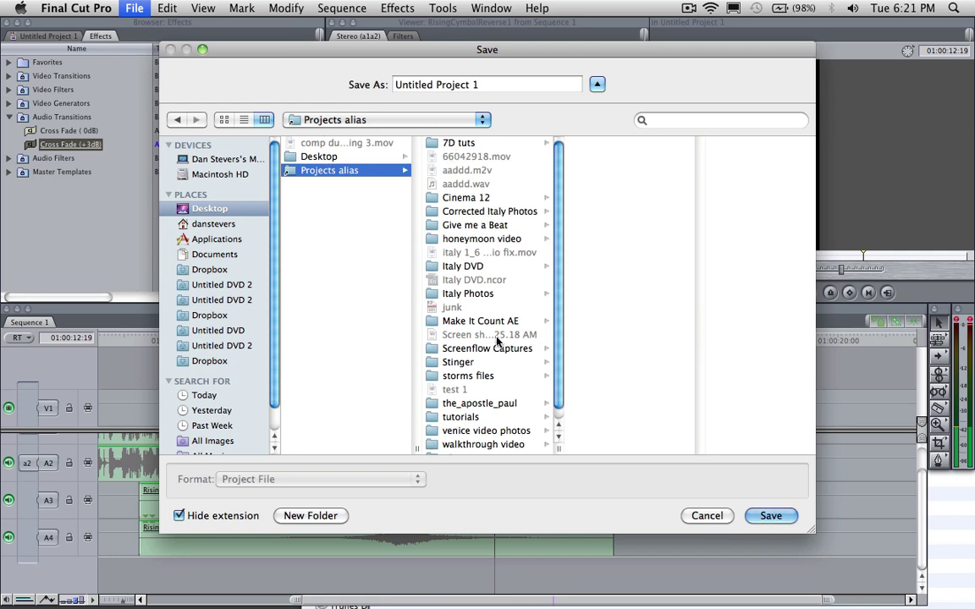
scroll(491, 411, "down", 1)
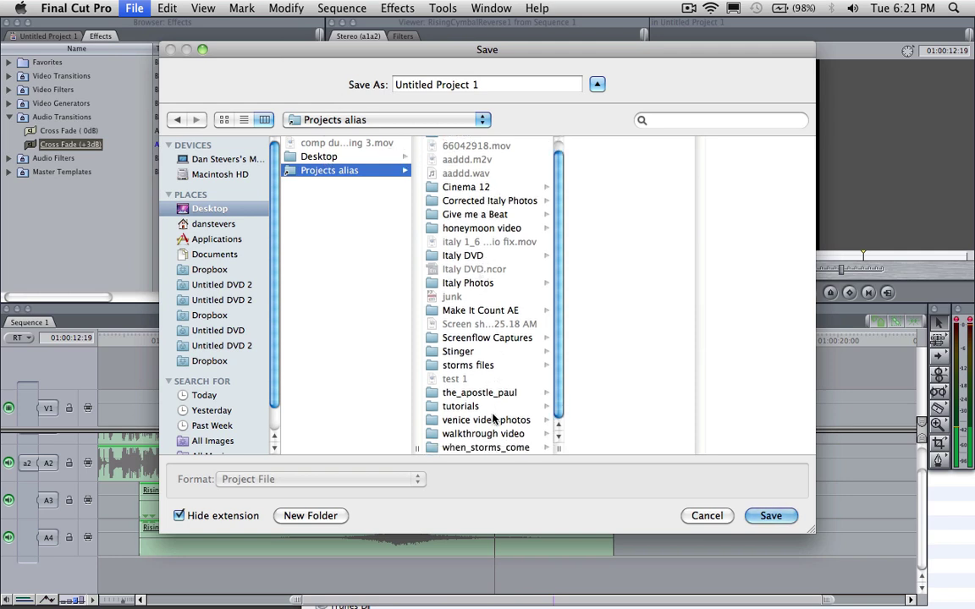
scroll(481, 196, "up", 1)
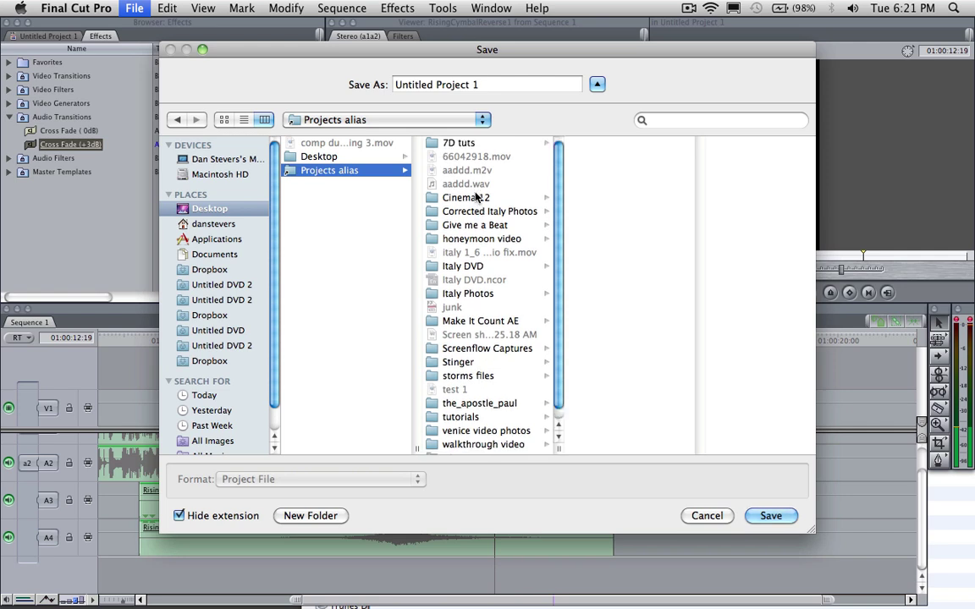
scroll(473, 436, "down", 1)
left_click(471, 434)
left_click(472, 84)
left_click_drag(471, 84, 337, 81)
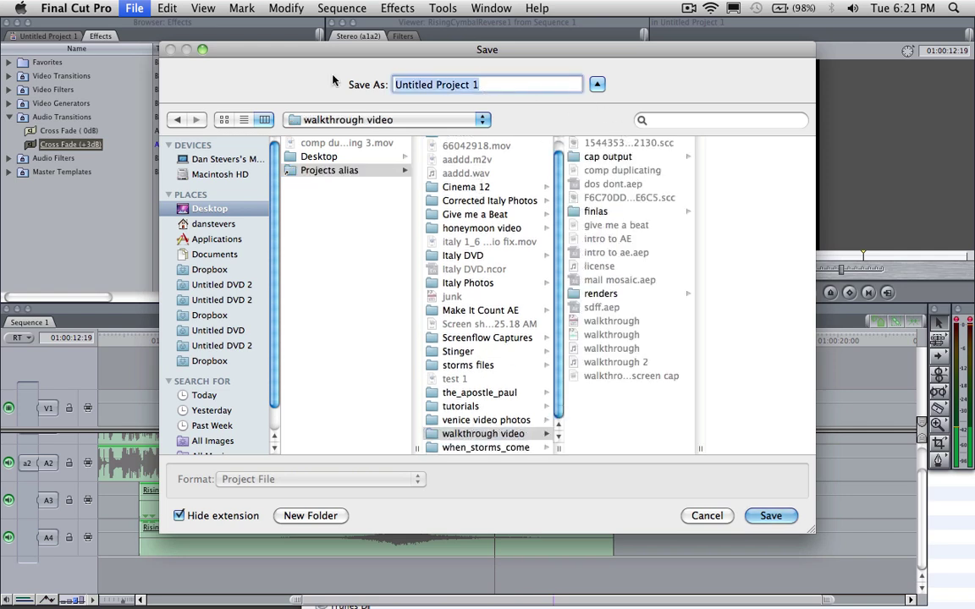
type("give me a")
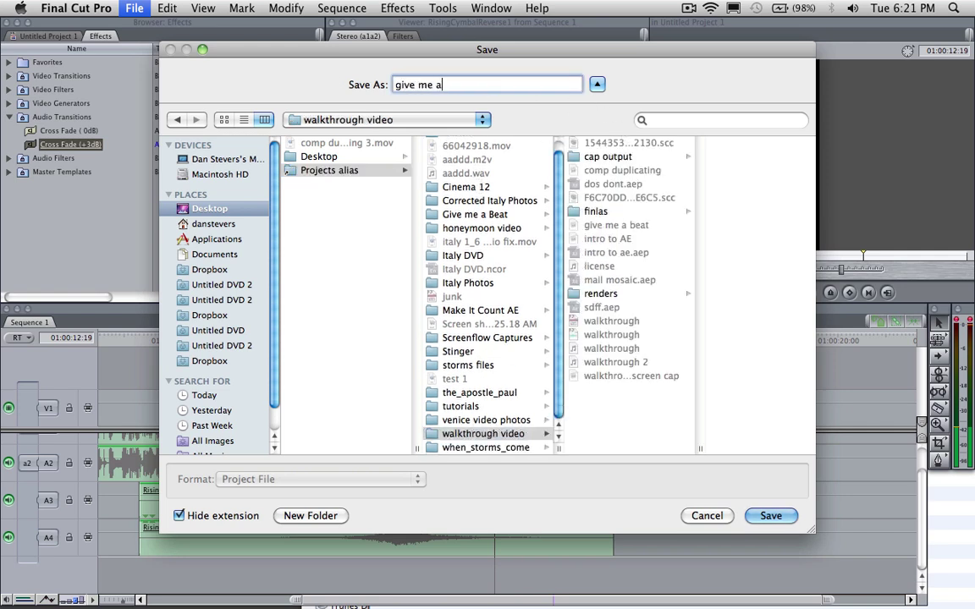
type(" beat")
key("Return")
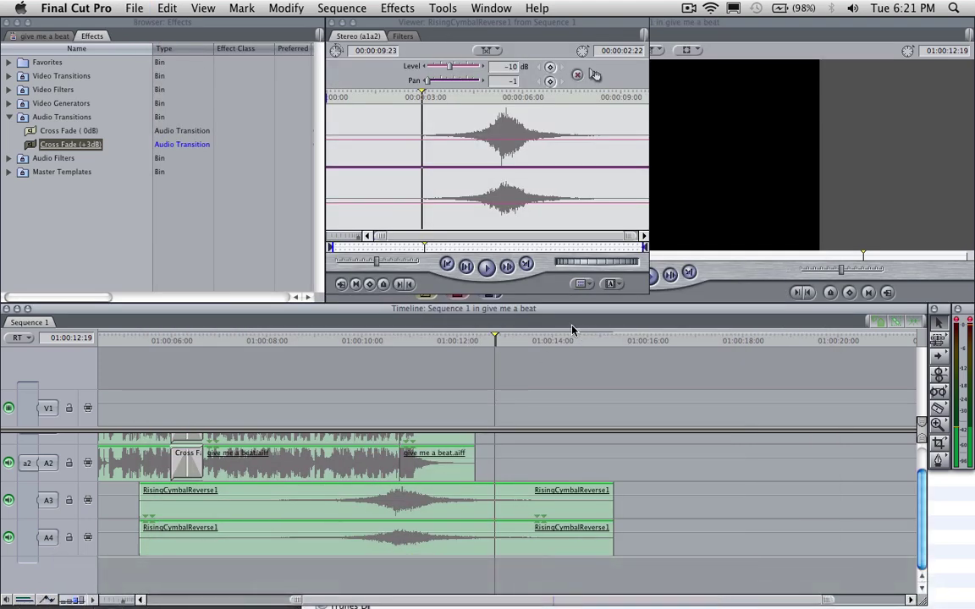
Select all the song and cymbal clips and move them together to the start of the sequence at 01:00:00:00
left_click_drag(649, 507, 127, 421)
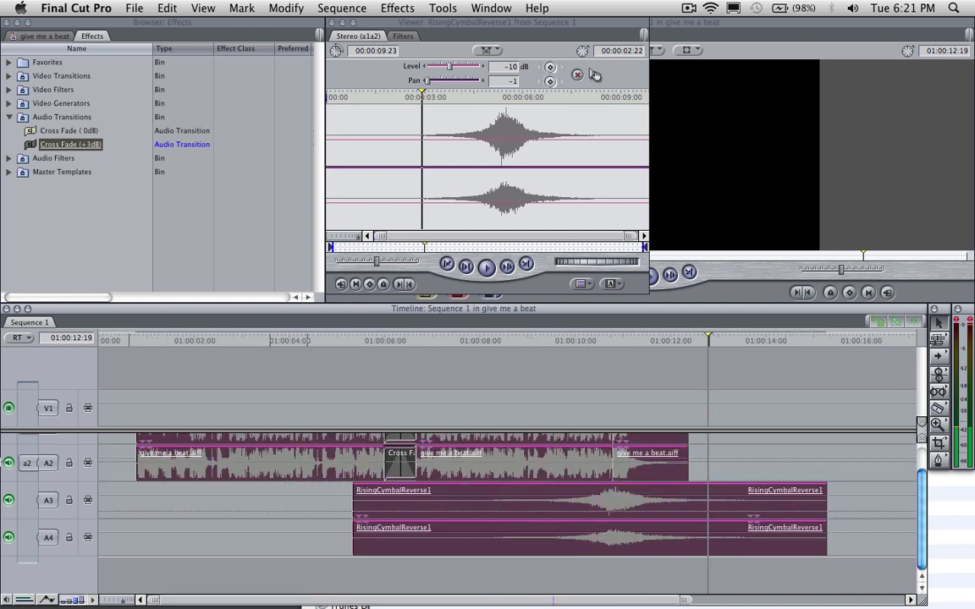
scroll(328, 457, "up", 1)
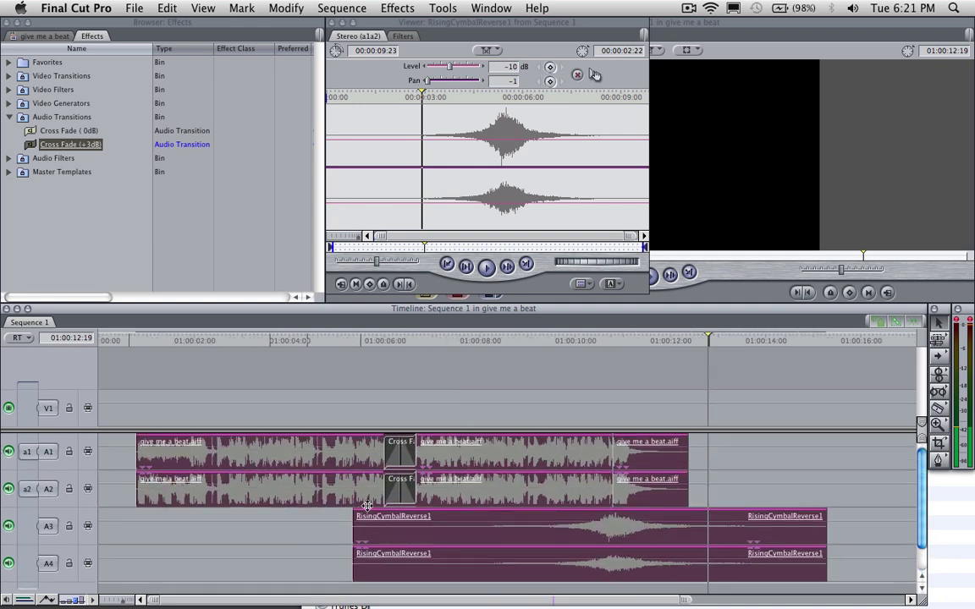
left_click_drag(175, 490, 138, 490)
key("Home")
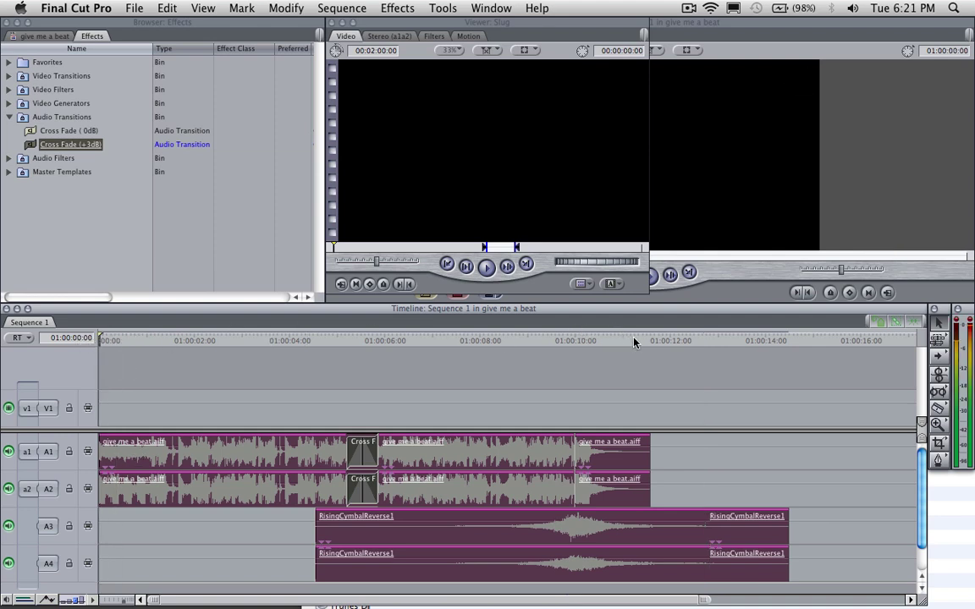
Set the sequence's Out point at 01:00:14:12, where the cymbal clip ends
left_click(727, 362)
left_click(788, 341)
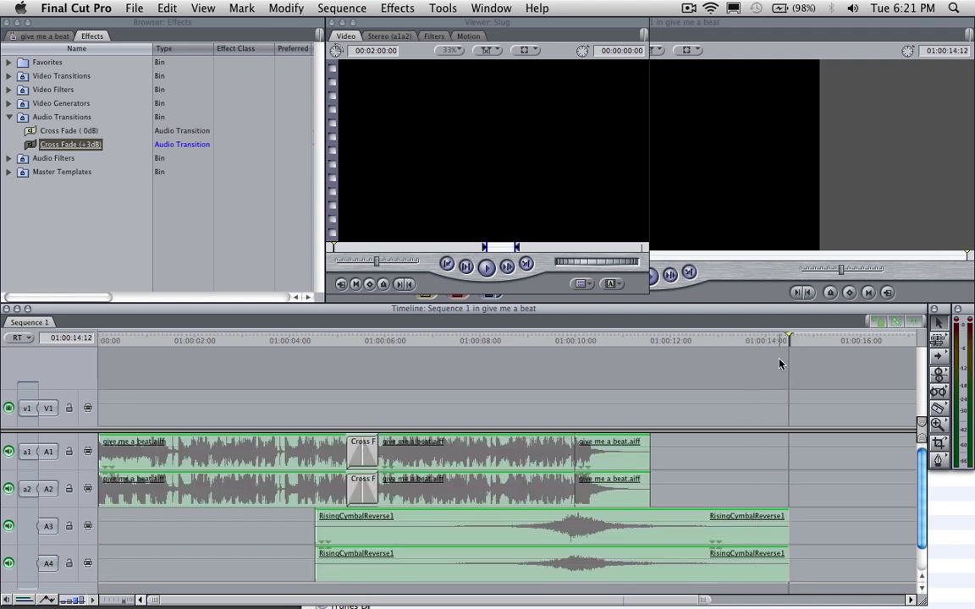
key("o")
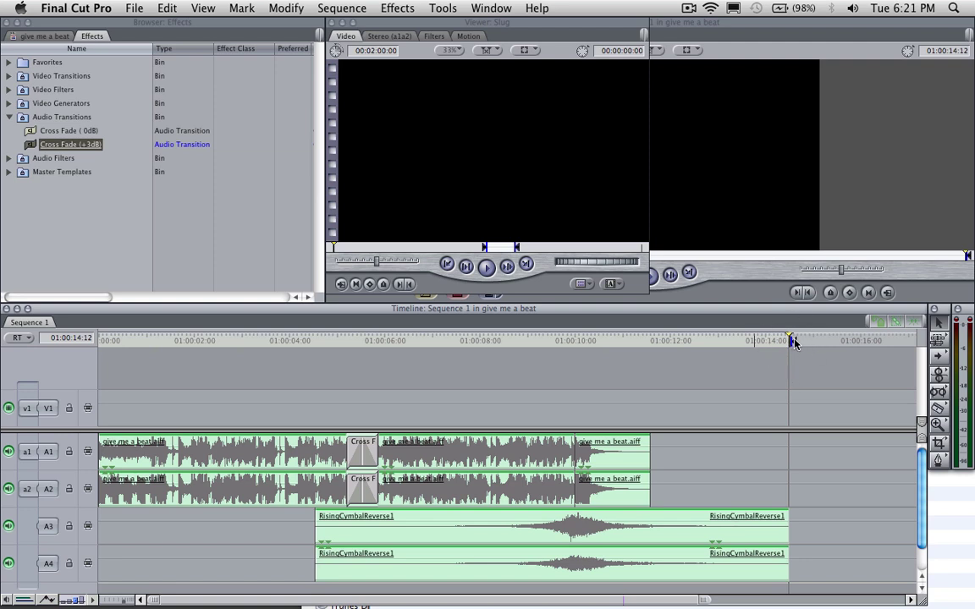
Export the sequence's audio as AIFF, named "give me a beat edited", into the walkthrough video folder at 48 kHz, 16-bit, Channel Grouped
left_click(135, 7)
mouse_move(191, 270)
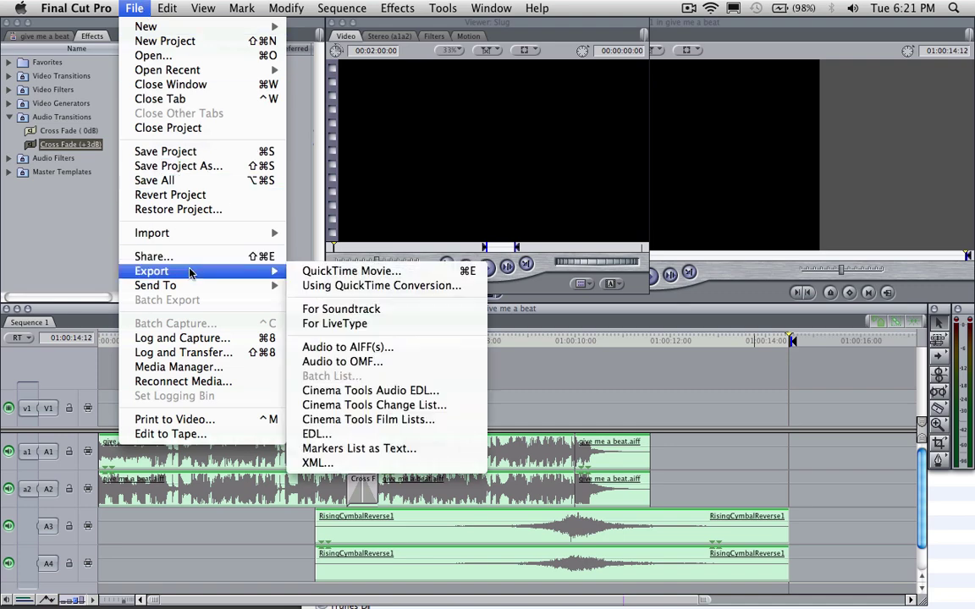
left_click(369, 347)
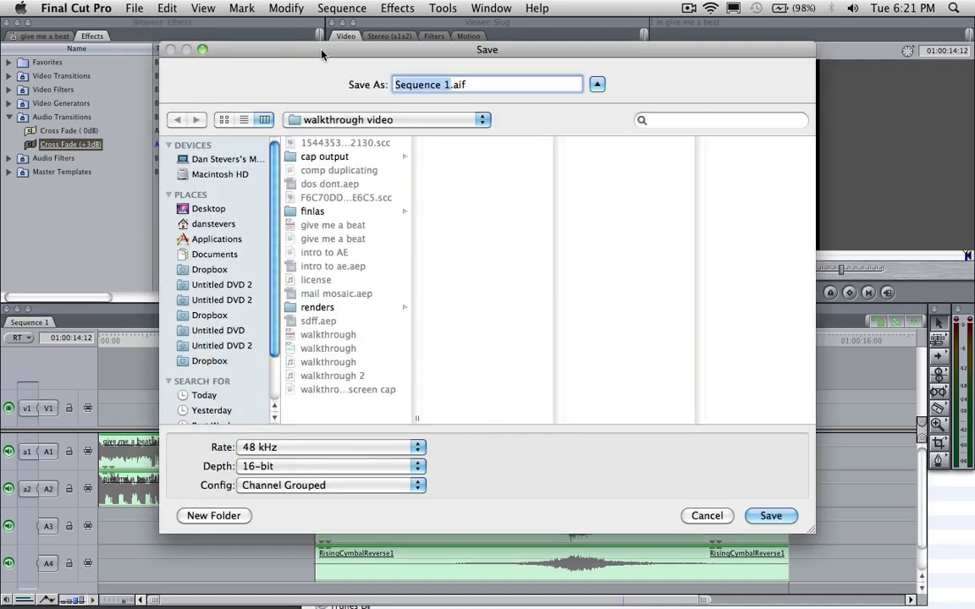
left_click_drag(289, 44, 292, 49)
type("give ")
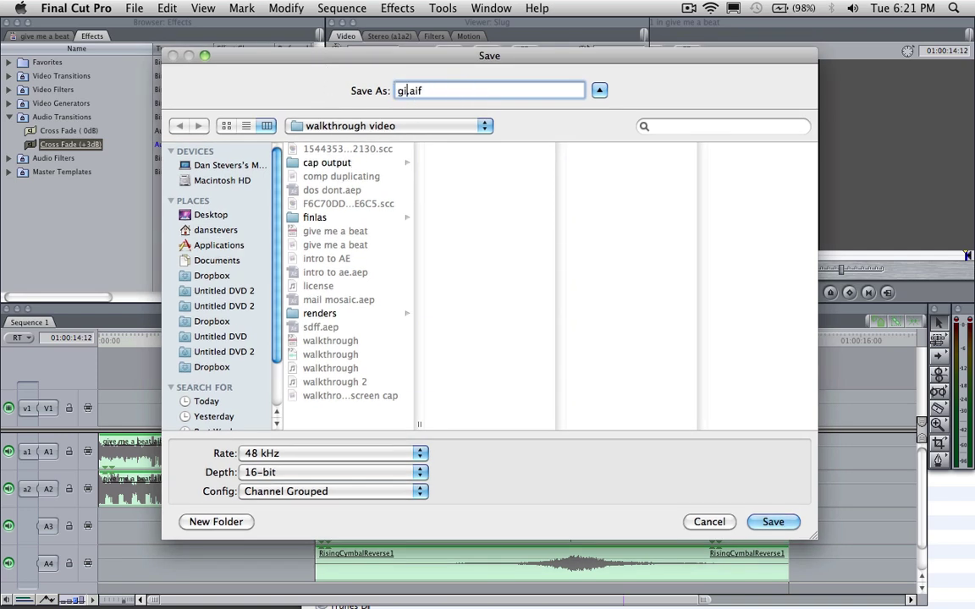
type("me a beat edited")
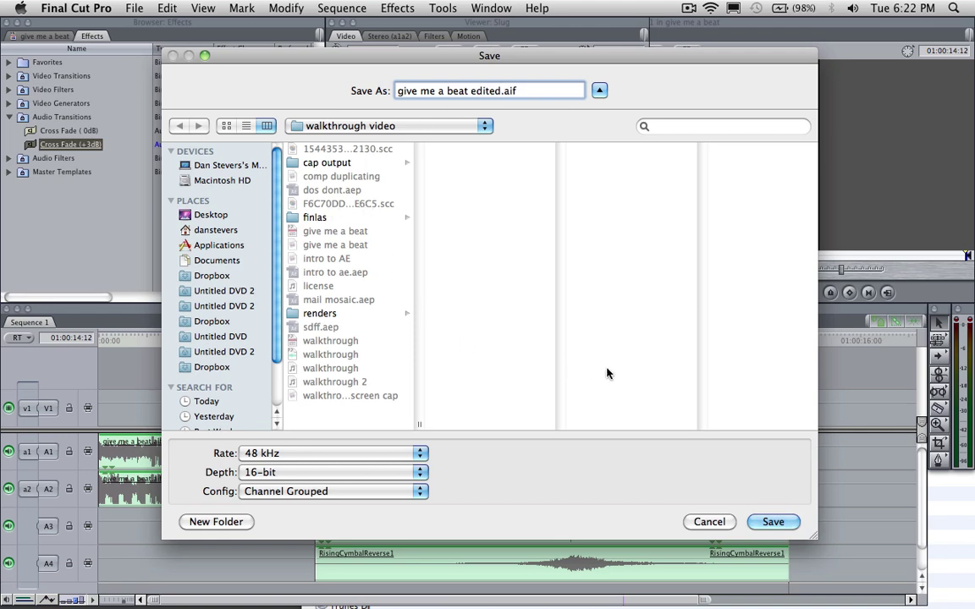
left_click(771, 524)
Hide Final Cut Pro and ScreenFlow, close the iTunes window, and open the walkthrough video folder in Finder
key("super+h")
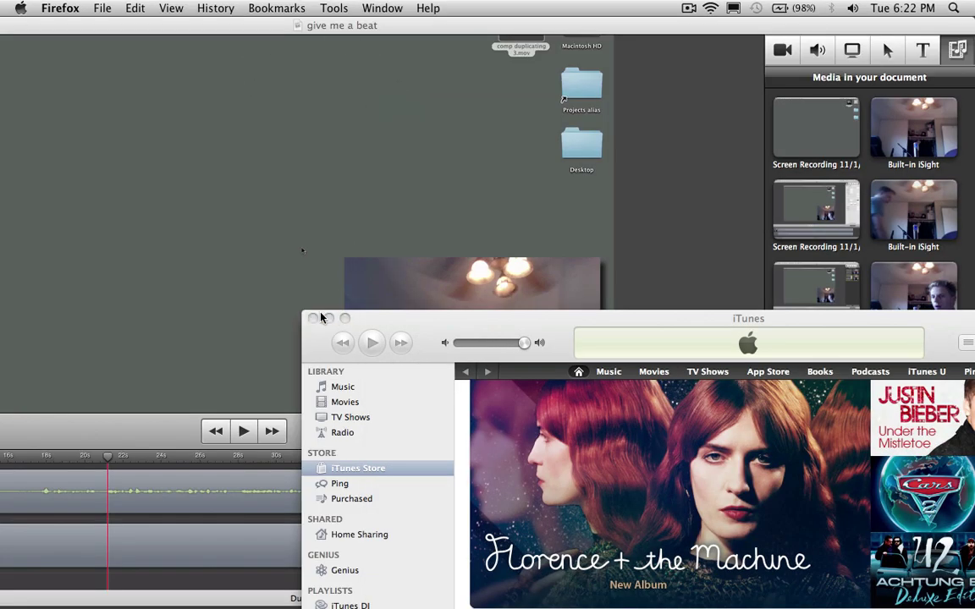
left_click(313, 319)
left_click(247, 82)
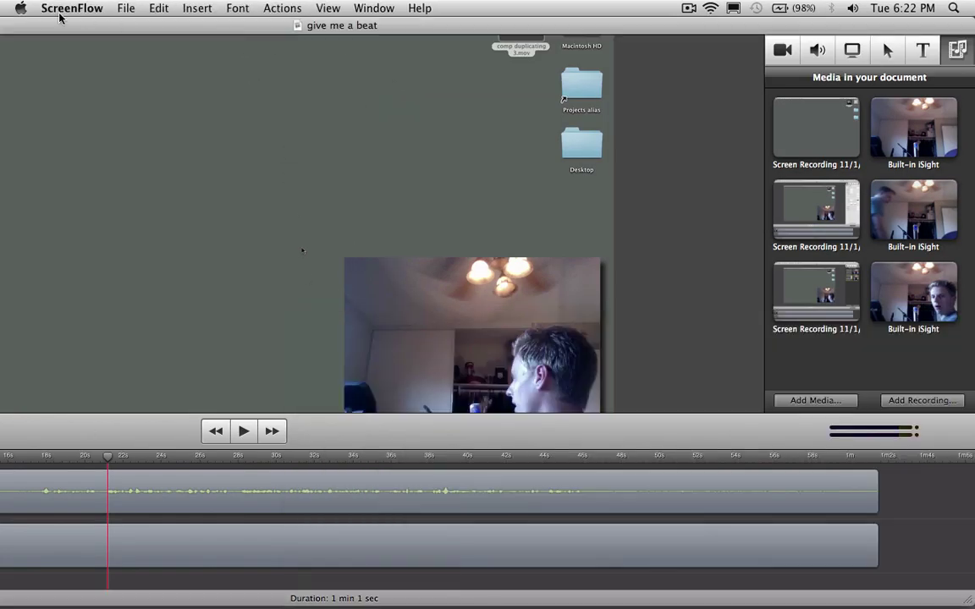
key("super+h")
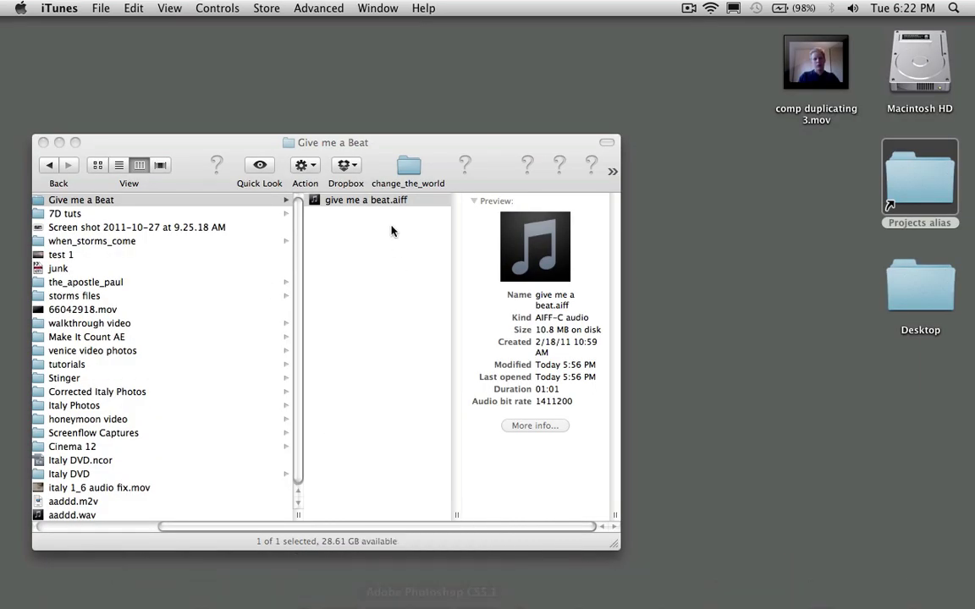
left_click_drag(275, 138, 320, 137)
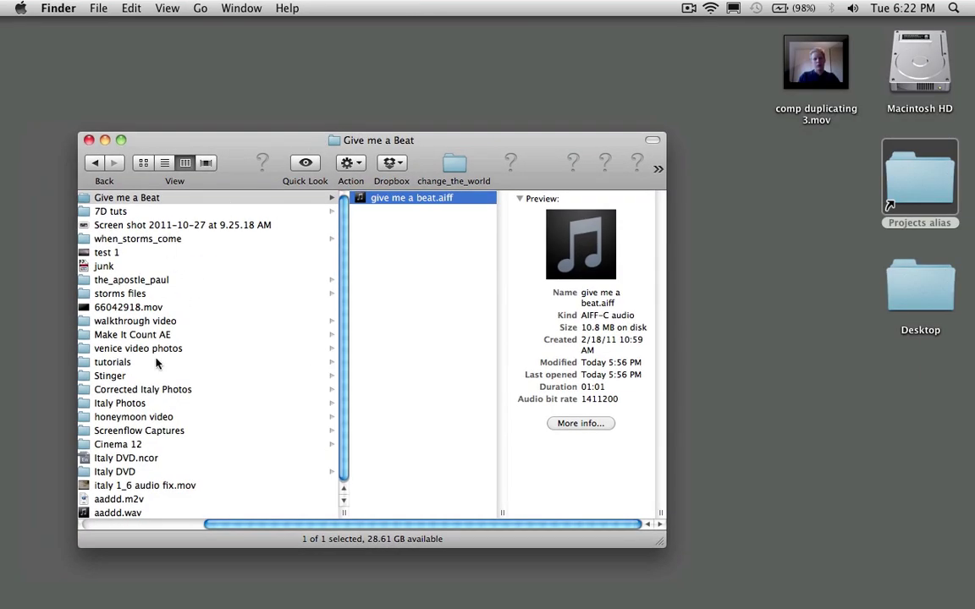
left_click(132, 325)
left_click_drag(351, 140, 401, 113)
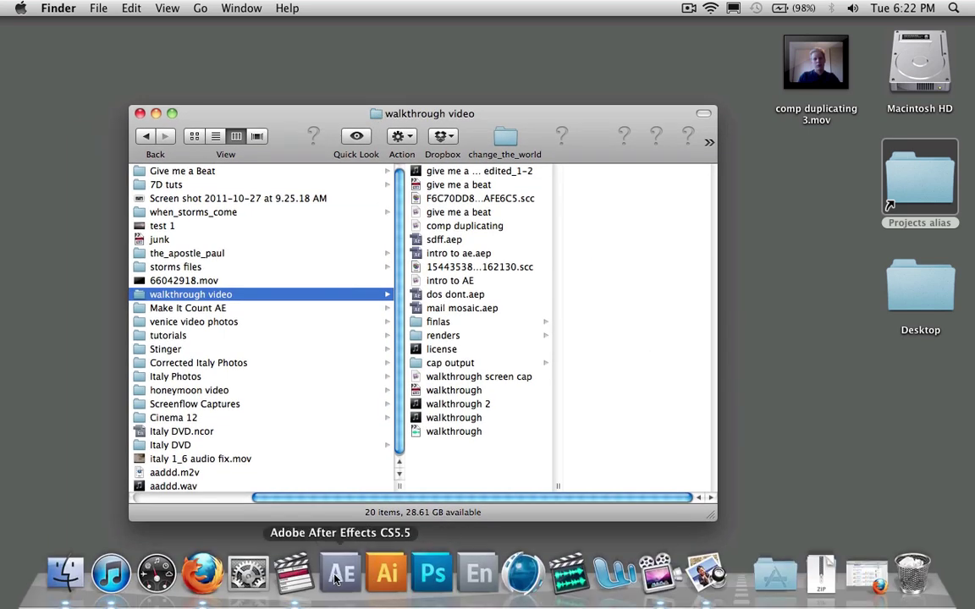
Launch Adobe After Effects CS5.5 and import the exported give me a beat edited_1-2 audio from the walkthrough video folder
left_click(339, 576)
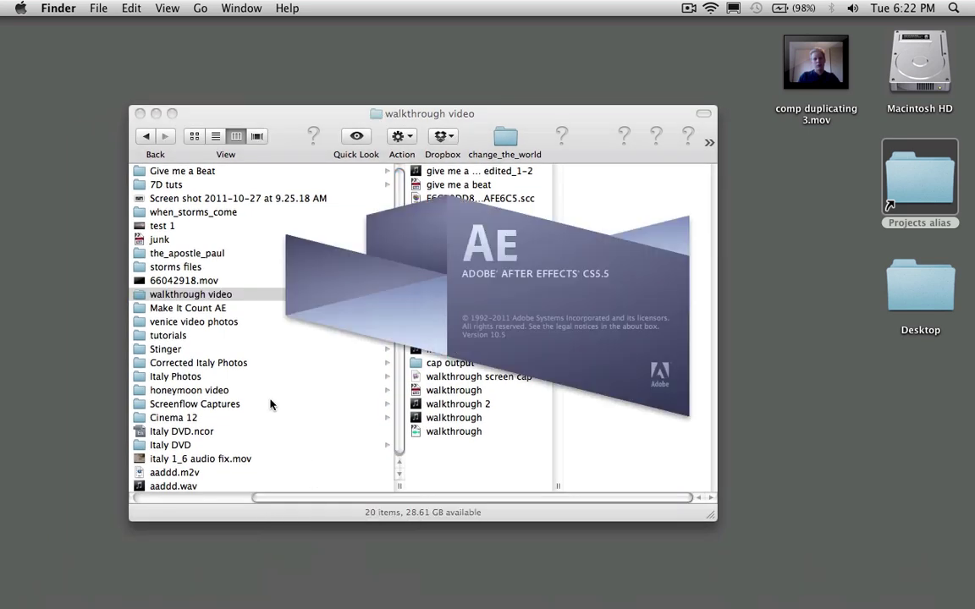
left_click_drag(282, 118, 187, 146)
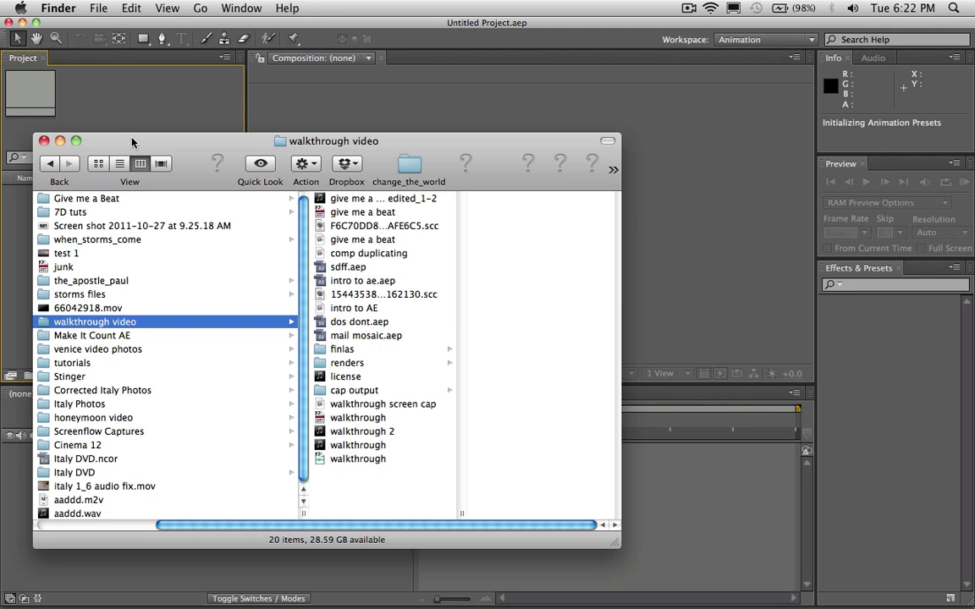
left_click(60, 141)
mouse_move(109, 593)
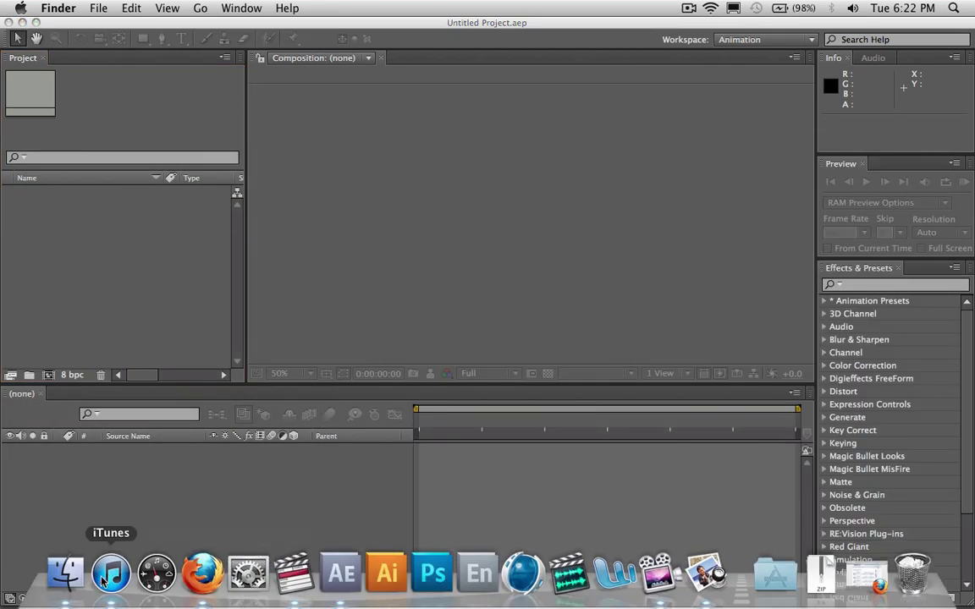
left_click(30, 584)
left_click(687, 227)
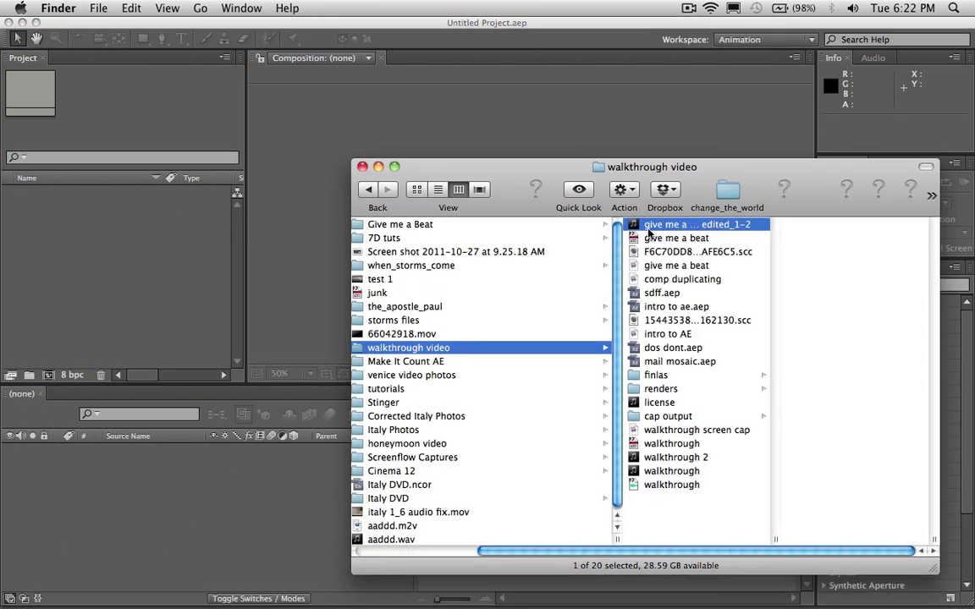
left_click_drag(682, 226, 87, 254)
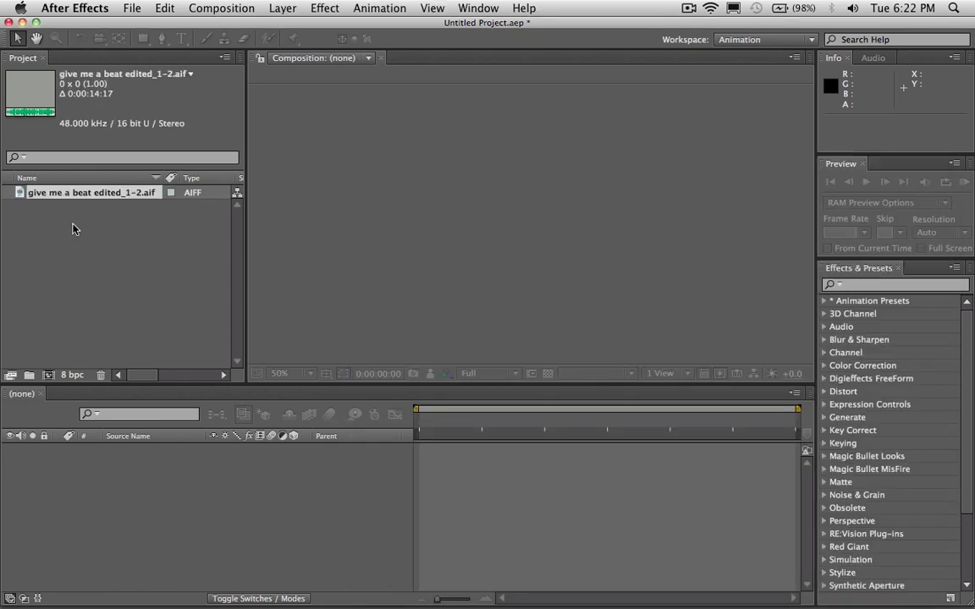
left_click(74, 227)
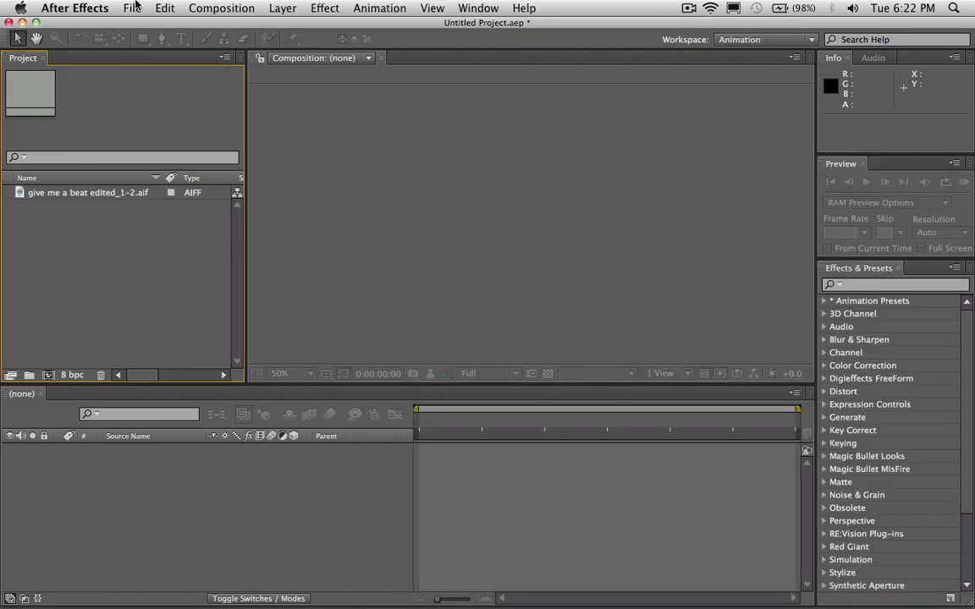
Save the After Effects project as "give me a beat" in the walkthrough video folder inside Projects
left_click(135, 7)
mouse_move(196, 146)
left_click(331, 151)
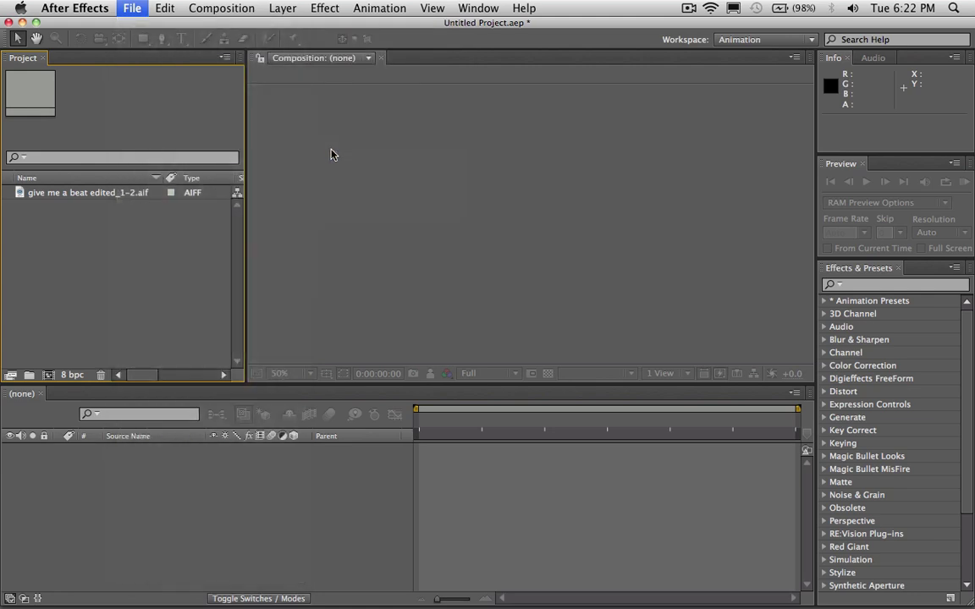
left_click(422, 105)
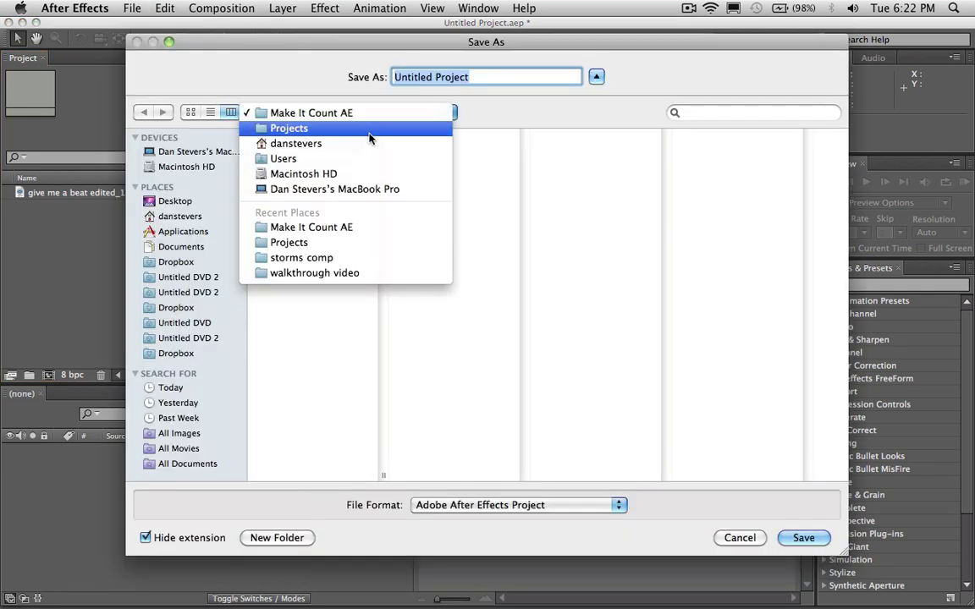
left_click(367, 132)
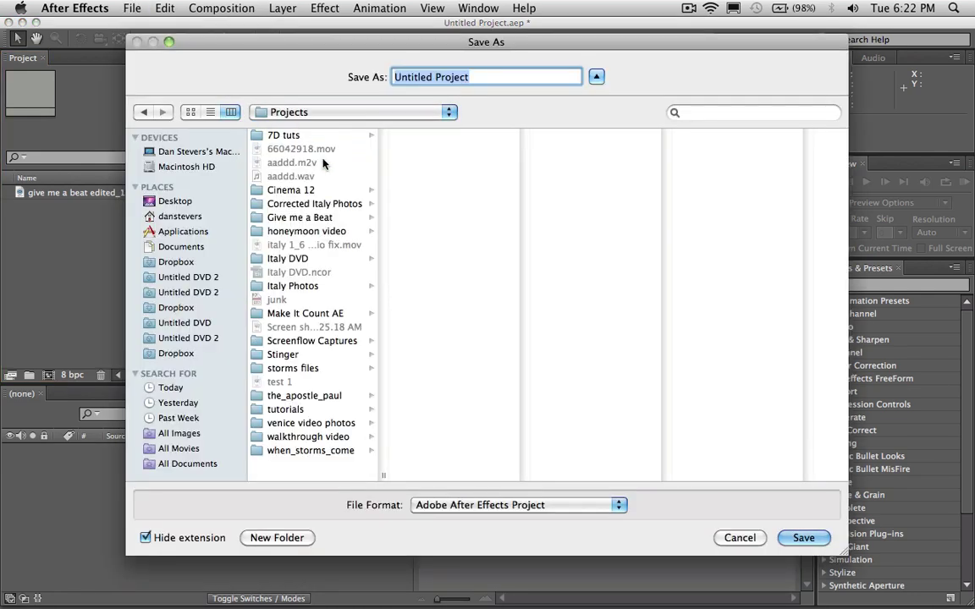
left_click(315, 436)
triple_click(491, 77)
type("gi")
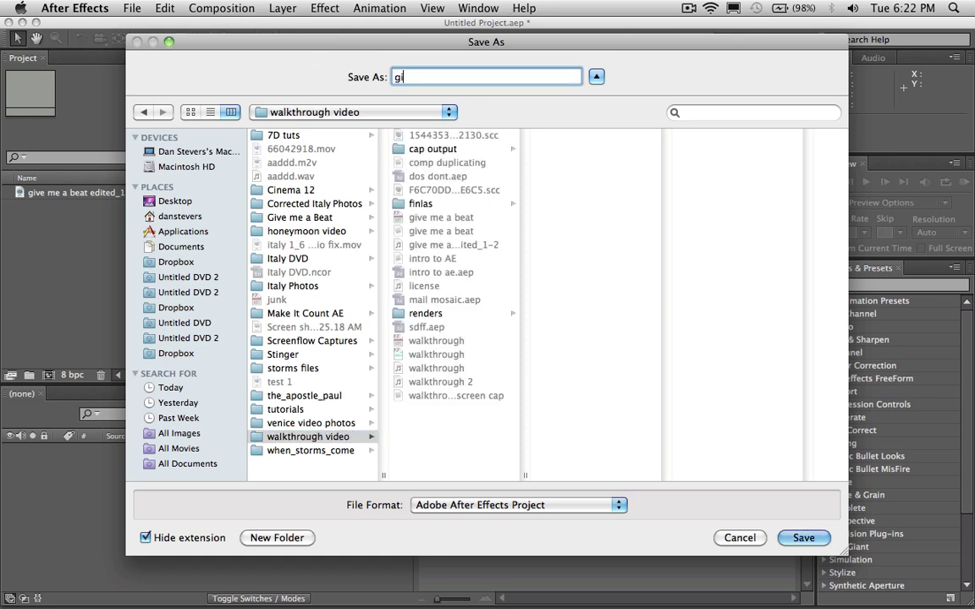
type("ve me a beat")
key("Return")
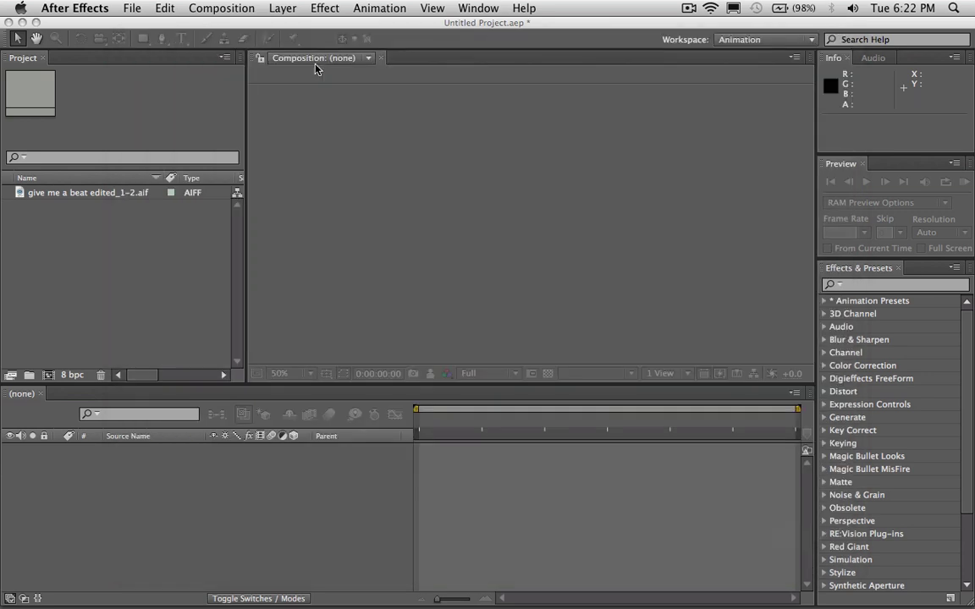
Create a new composition with the 720p preset at 23.976 fps and a duration of 0:00:30:00
left_click(221, 8)
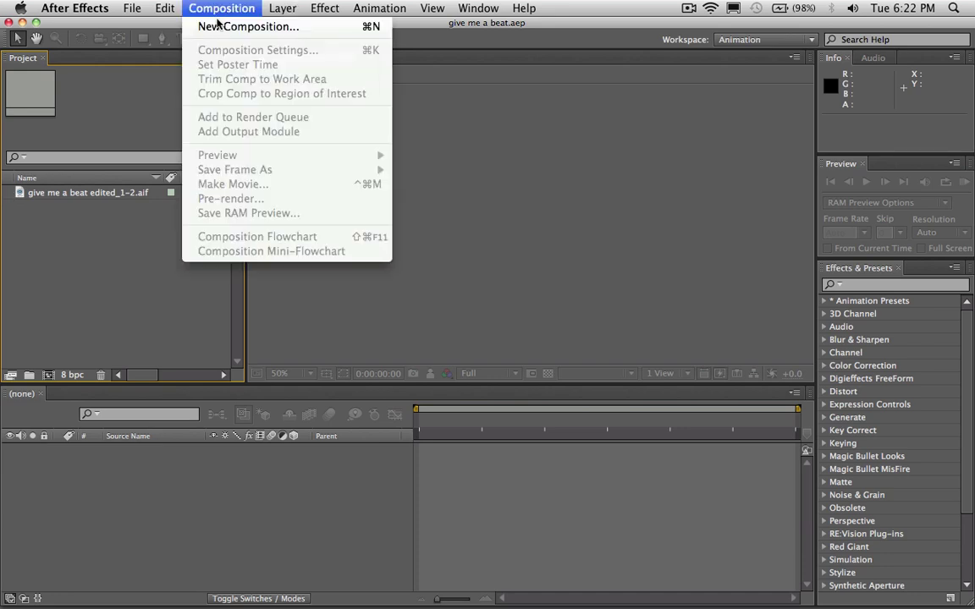
left_click(222, 24)
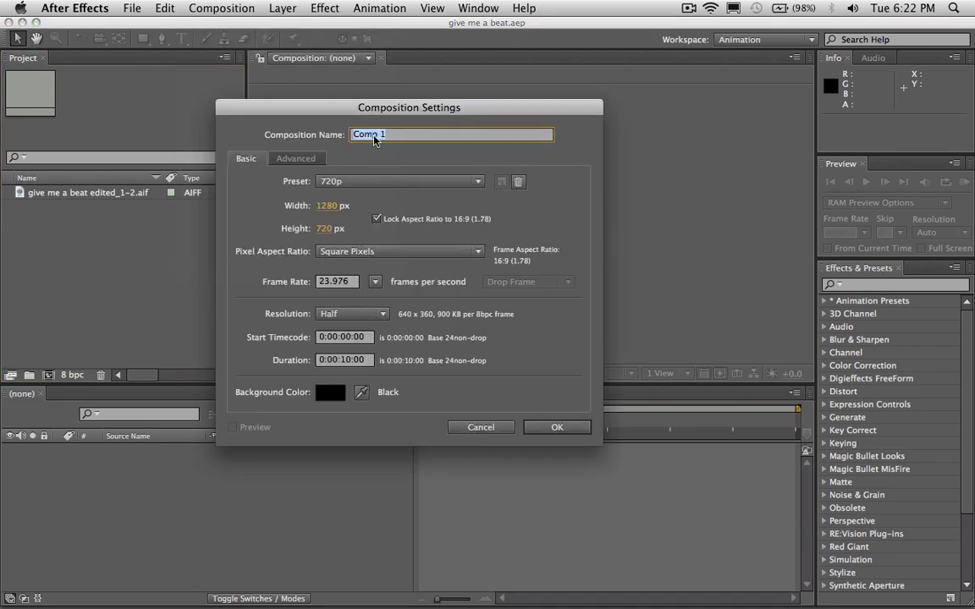
left_click_drag(335, 107, 403, 139)
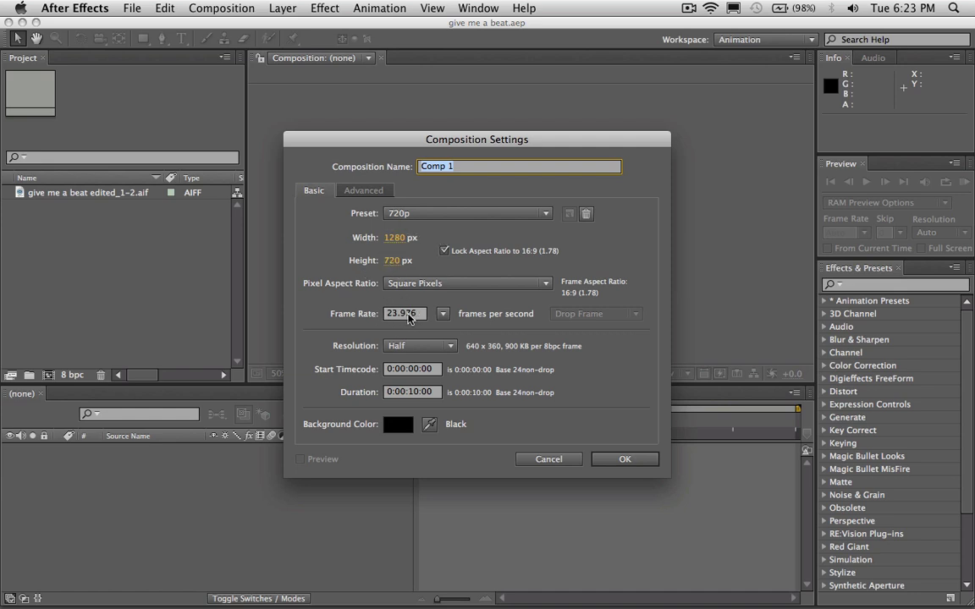
left_click(413, 393)
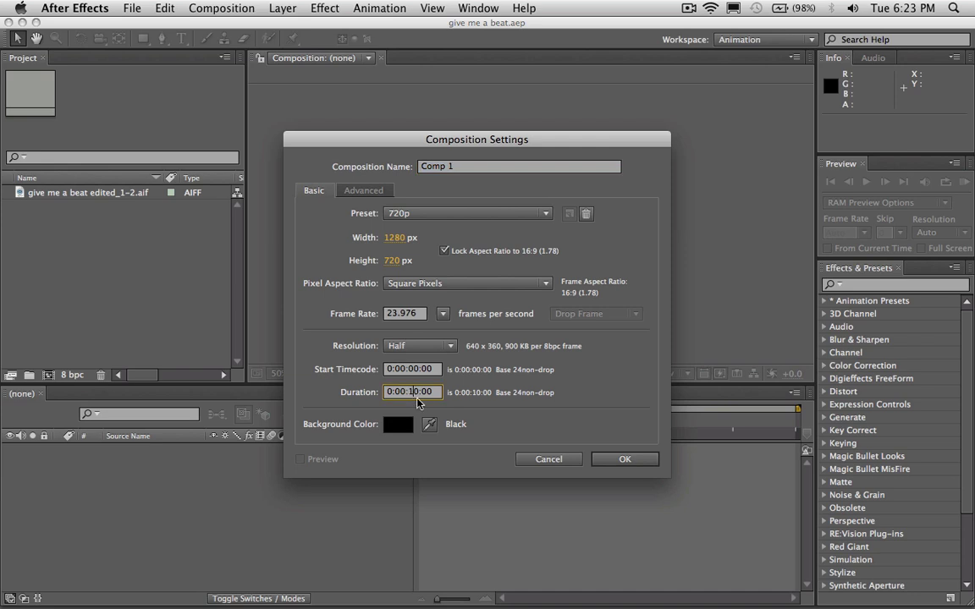
key("BackSpace")
type("0")
key("Return")
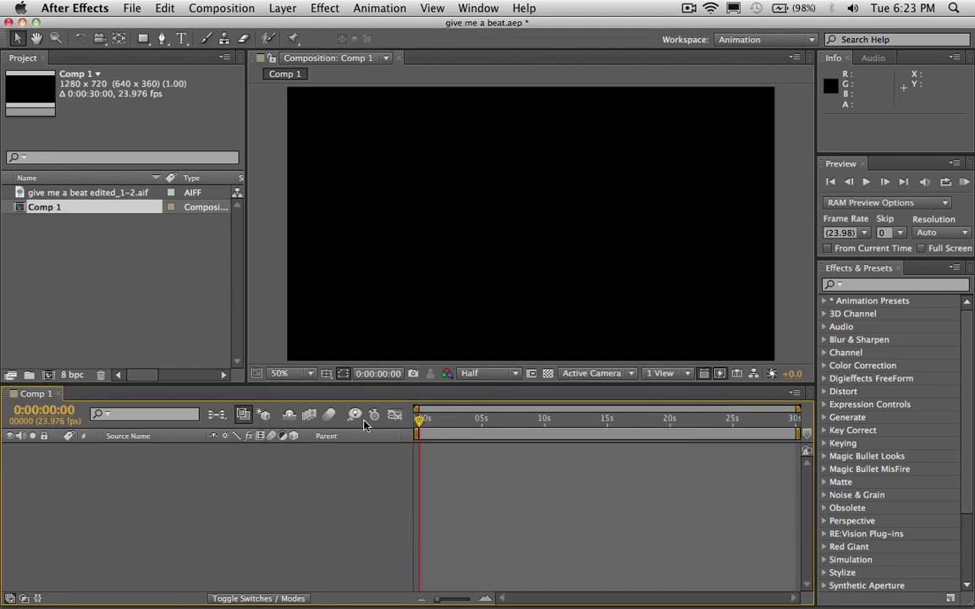
Add give me a beat edited_1-2.aif to Comp 1's timeline and end the work area at 0:00:14:12, where the audio ends
left_click_drag(347, 381, 342, 396)
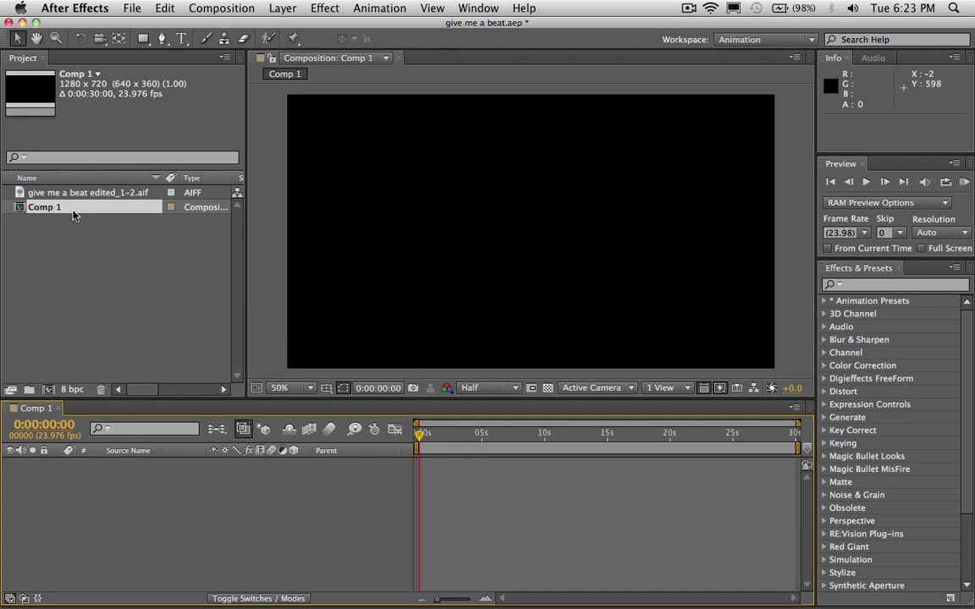
left_click_drag(38, 193, 118, 489)
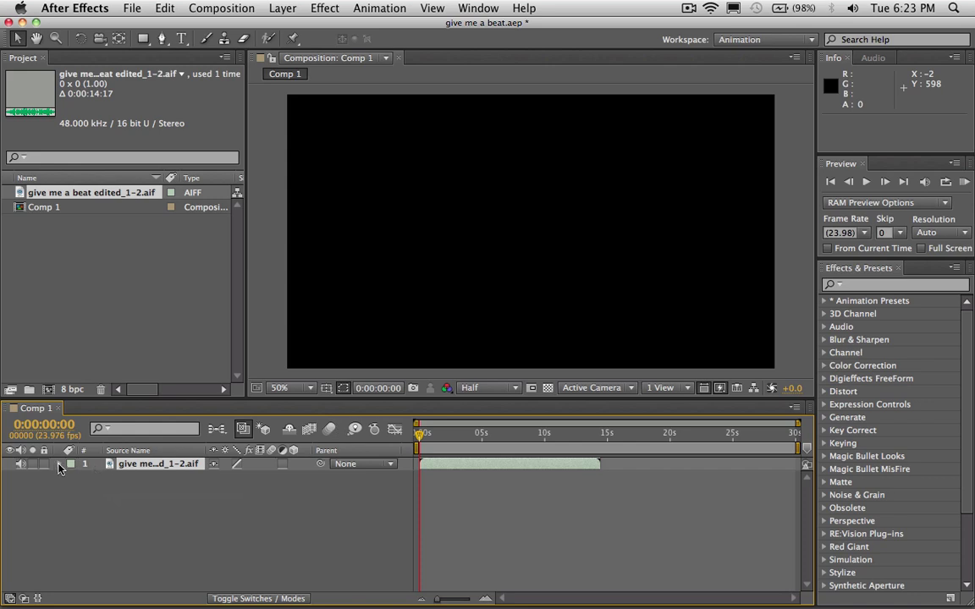
left_click_drag(457, 437, 615, 443)
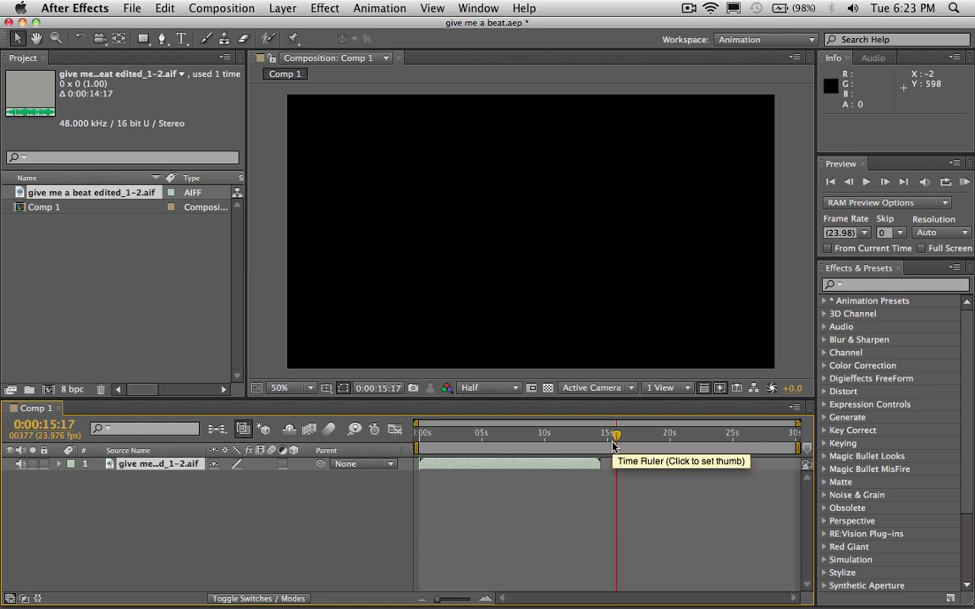
key("shift+Page_Up")
mouse_move(615, 442)
left_mouse_down()
mouse_move(626, 442)
mouse_move(590, 441)
mouse_move(648, 442)
mouse_move(607, 442)
mouse_move(627, 442)
mouse_move(615, 451)
left_mouse_up()
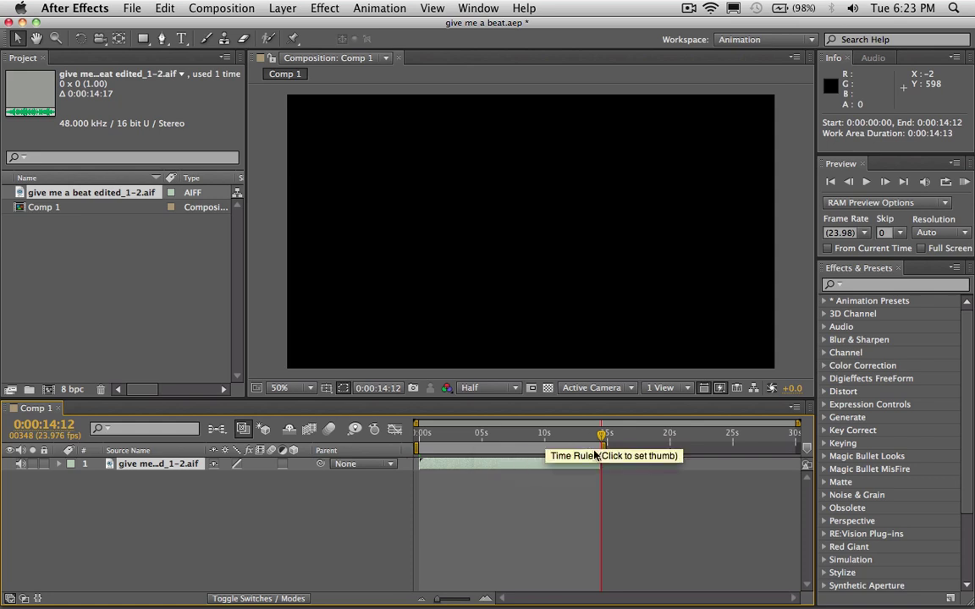
key("n")
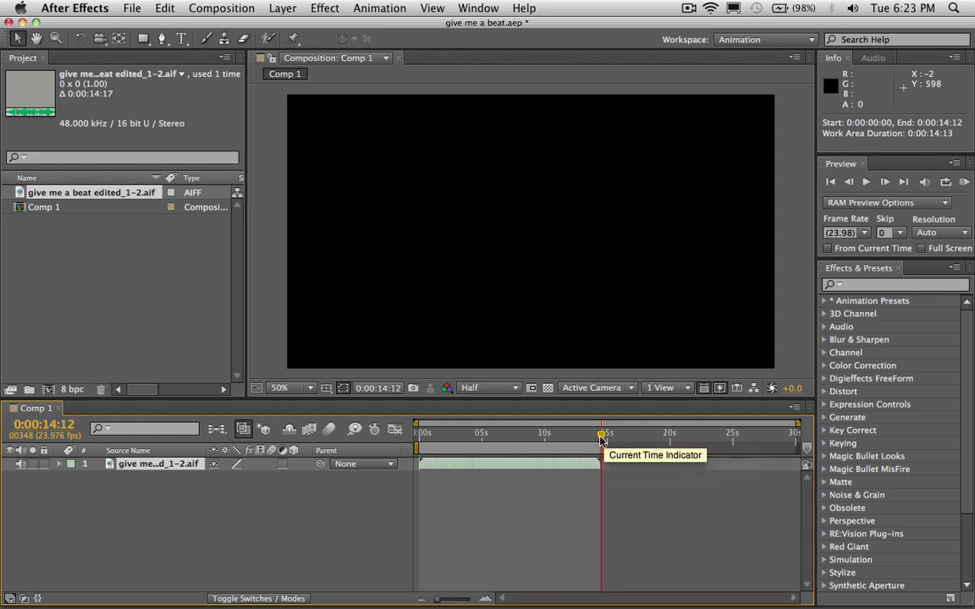
Trim Comp 1 to its work area and return the current time to 0:00:00:00
left_click(543, 437)
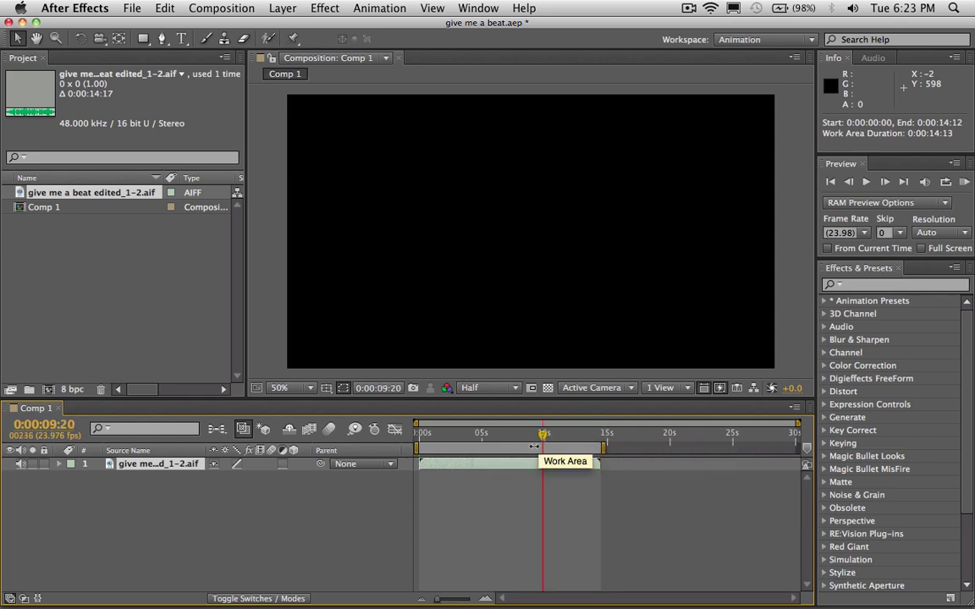
right_click(532, 448)
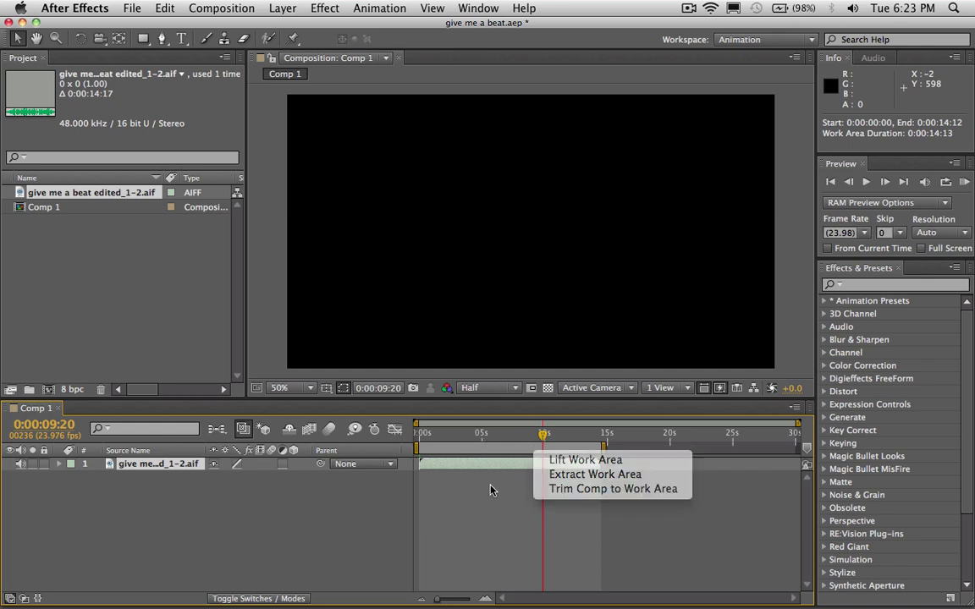
left_click(470, 451)
right_click(494, 450)
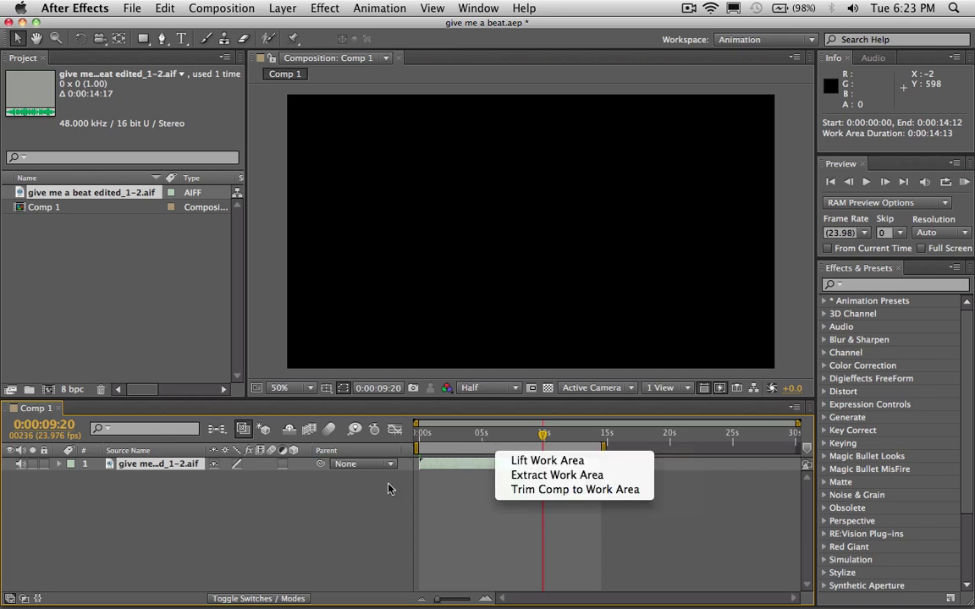
left_click(560, 491)
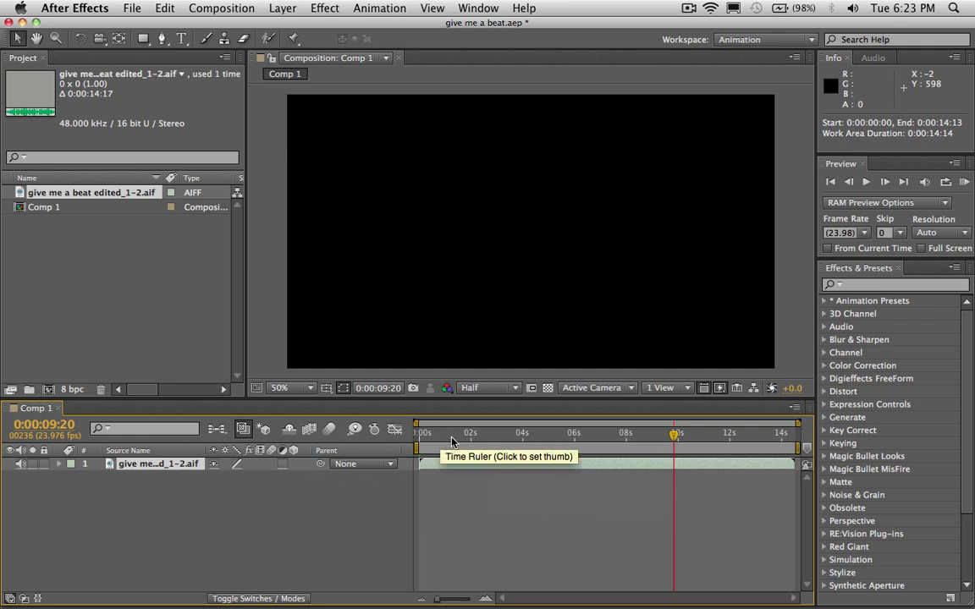
left_click_drag(452, 442, 371, 440)
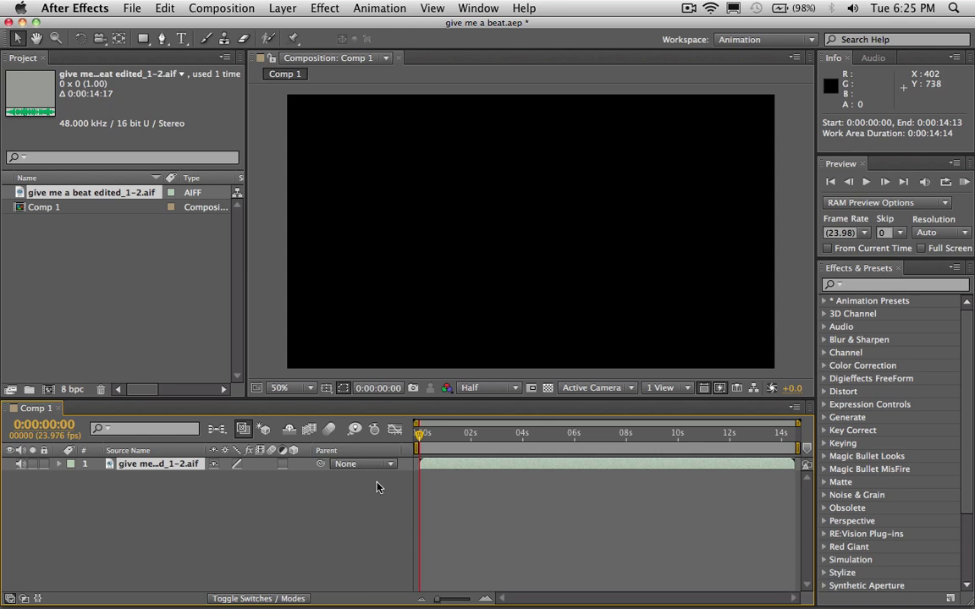
Preview the audio from the start and add layer markers to the audio layer on each beat up to about 10 seconds
key("KP_Decimal")
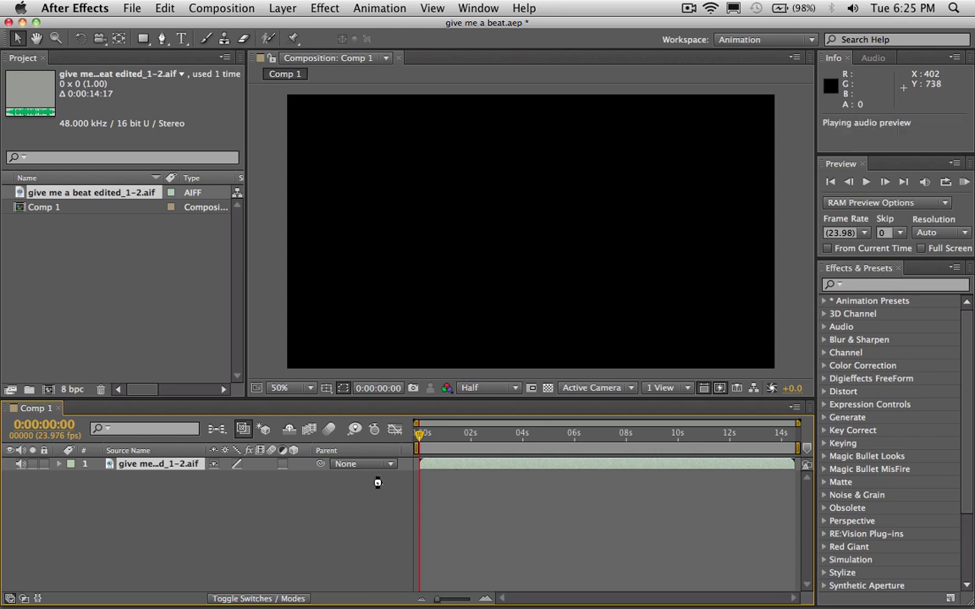
key("KP_Multiply")
key("KP_Multiply")
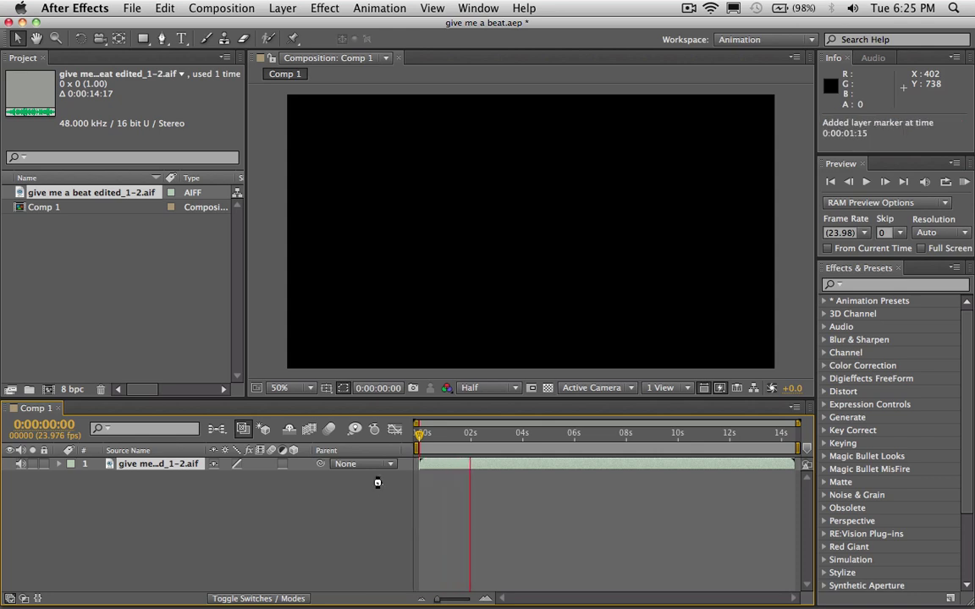
key("KP_Multiply")
key("KP_Multiply")
key("KP_Multiply")
key("KP_Multiply")
key("KP_Multiply")
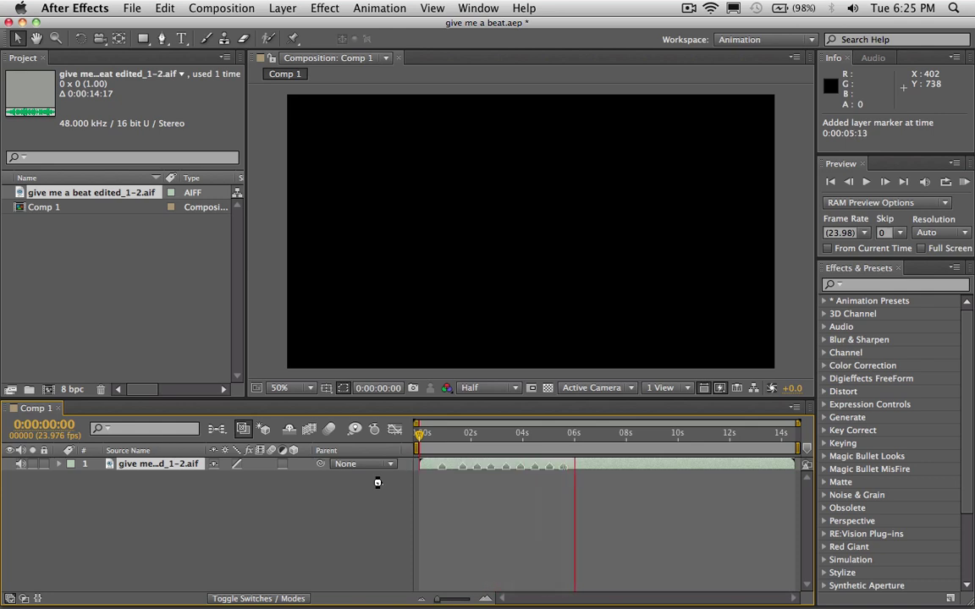
key("KP_Multiply")
key("KP_Multiply")
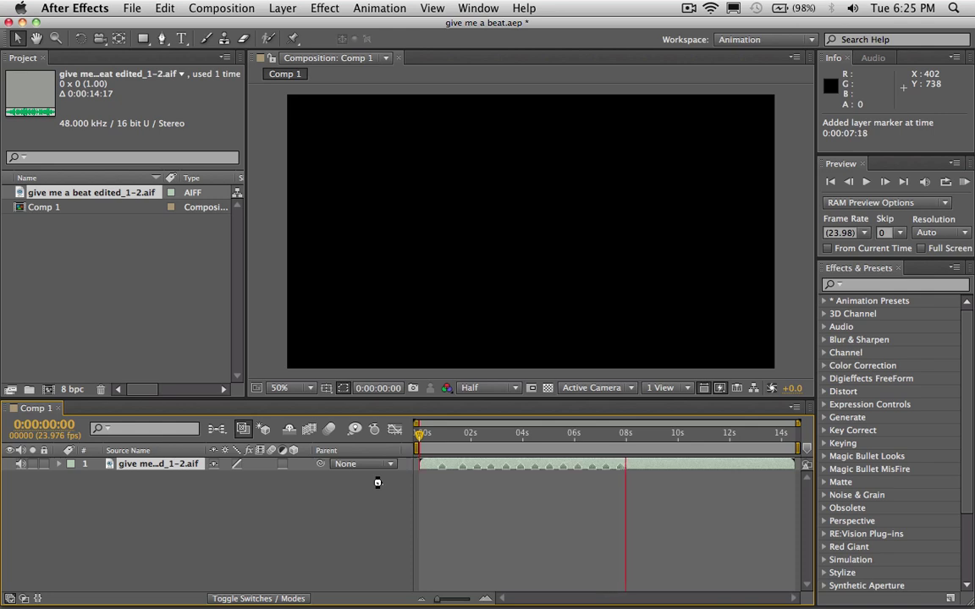
key("KP_Multiply")
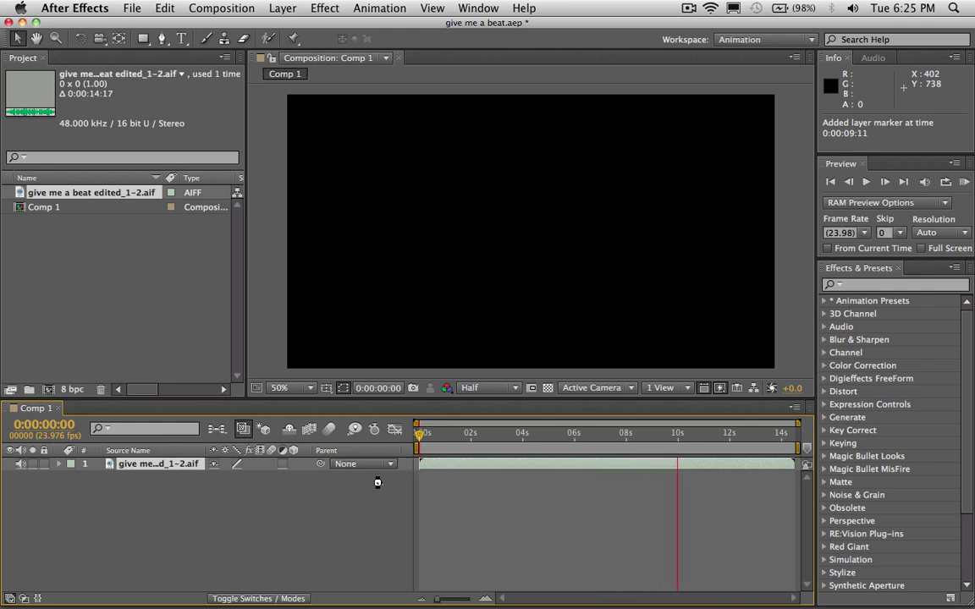
left_click(378, 488)
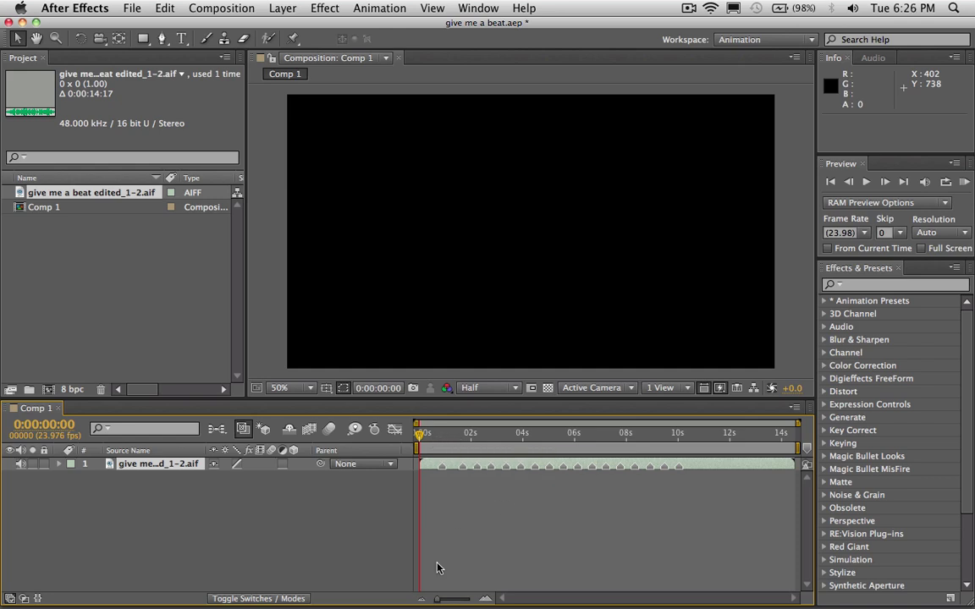
Delete the audio layer's first marker, just before 1 second
left_click(450, 435)
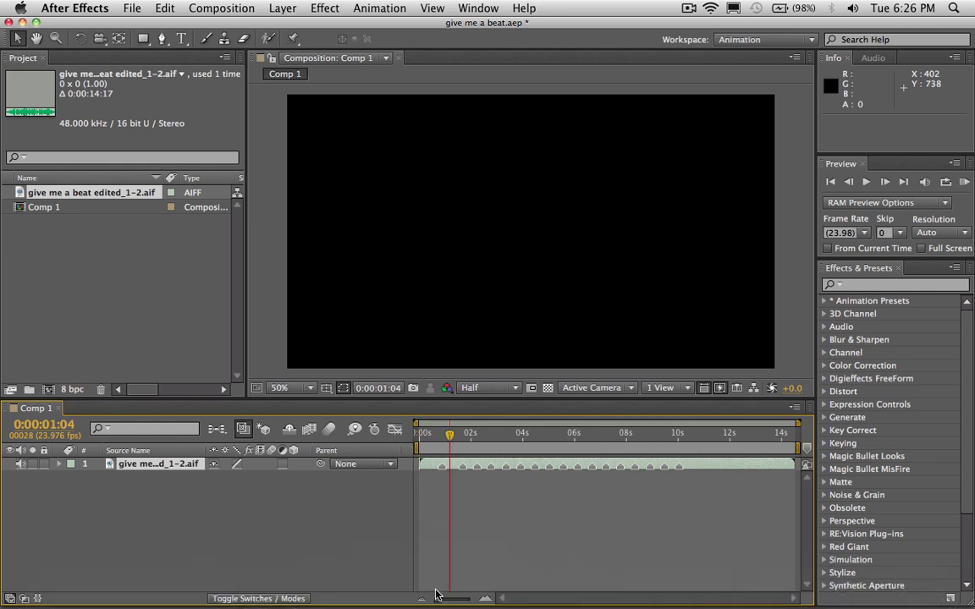
left_click_drag(436, 599, 449, 601)
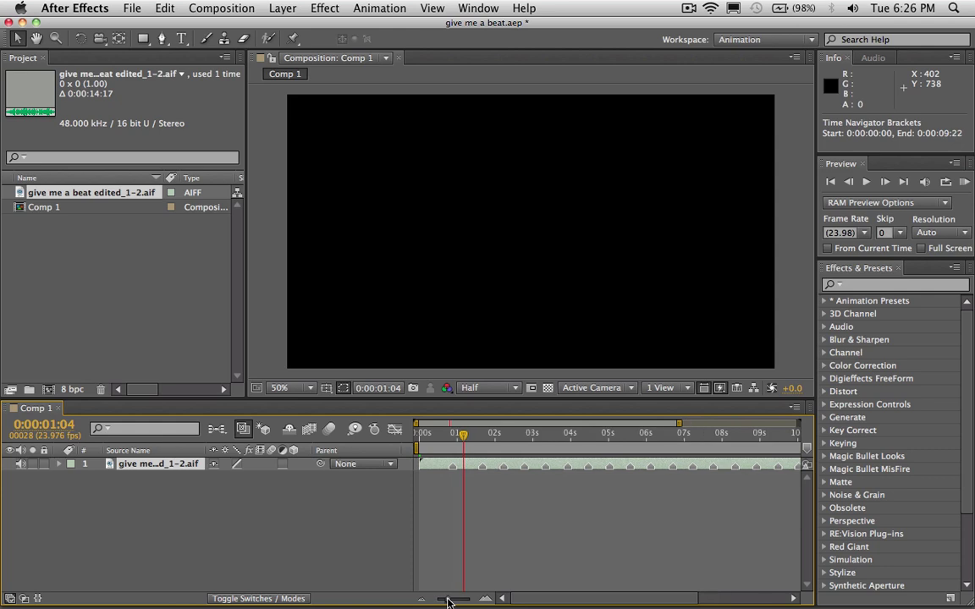
left_click(476, 435)
key("space")
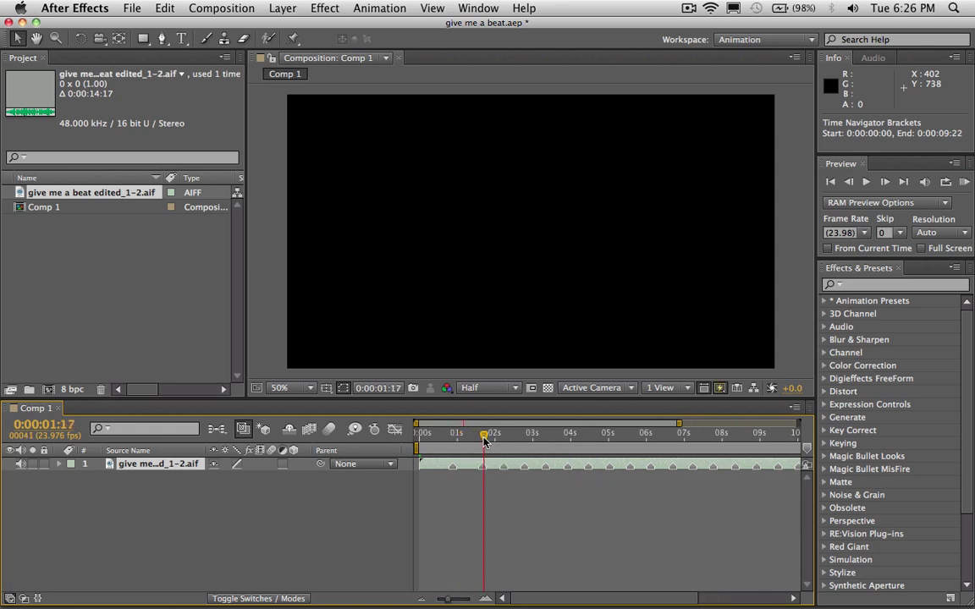
right_click(453, 469)
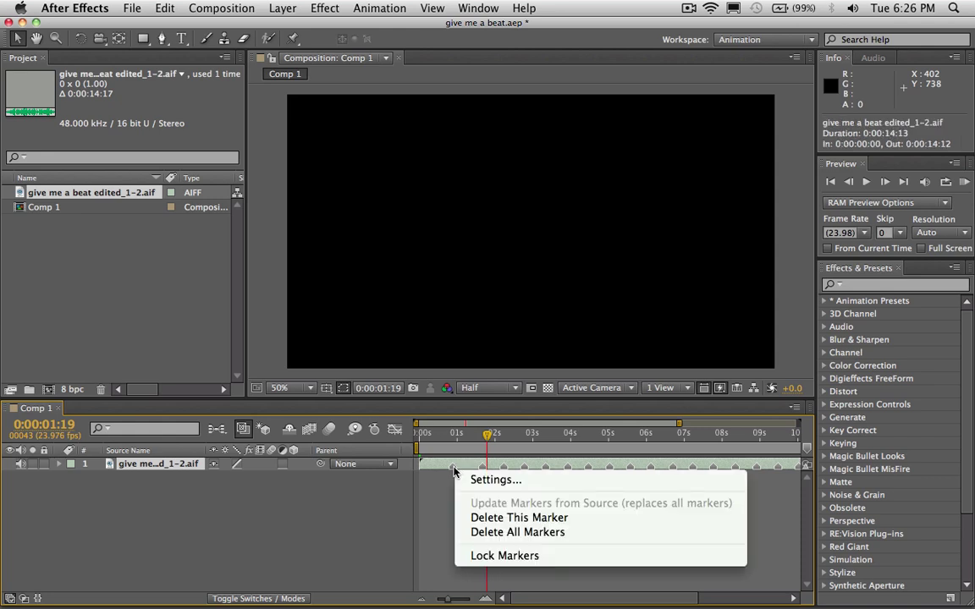
left_click(495, 518)
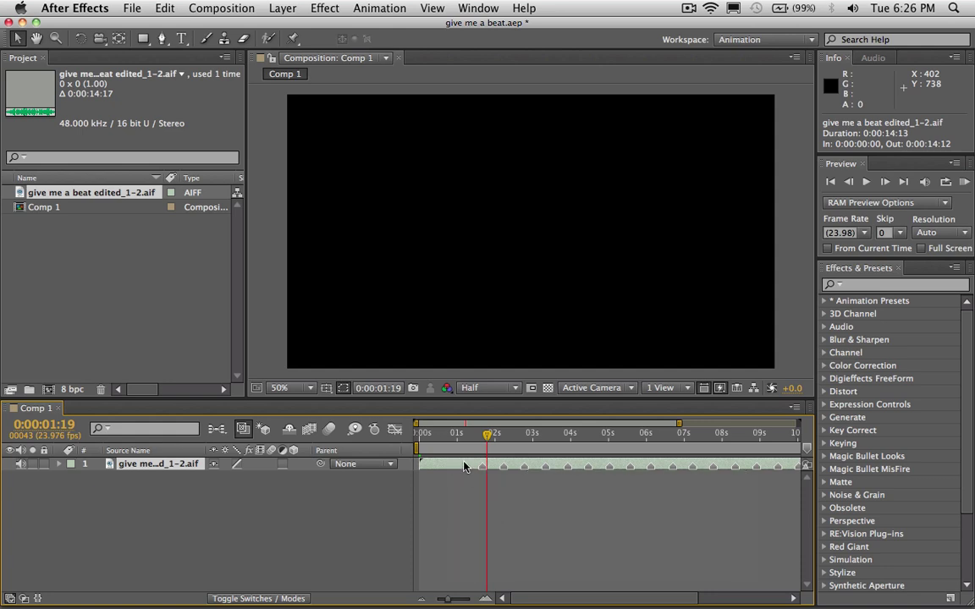
Preview the audio from the start and move the current time across the beat markers to the one at 0:00:03:08
left_click_drag(471, 437, 415, 437)
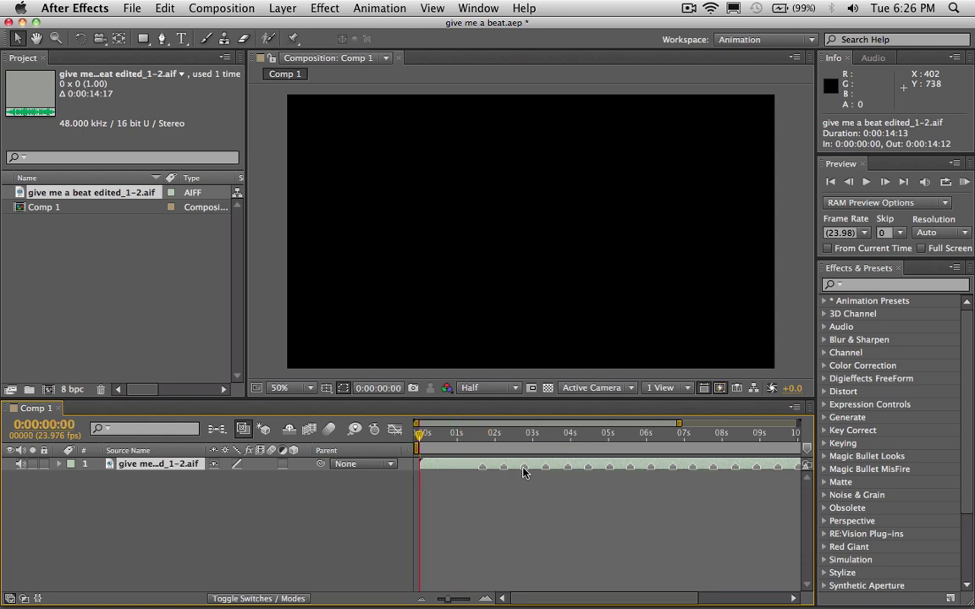
key("KP_Decimal")
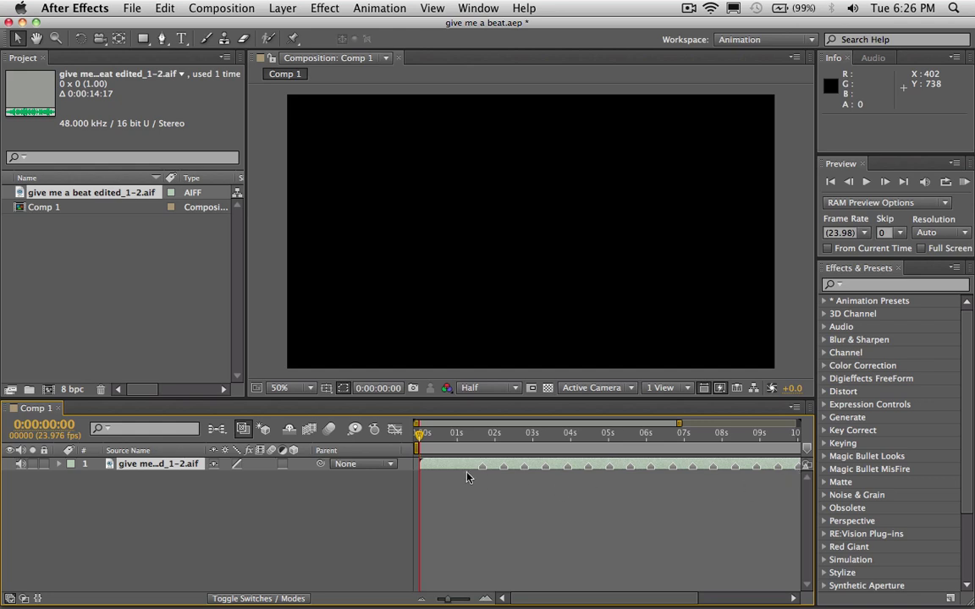
left_click_drag(466, 432, 481, 435)
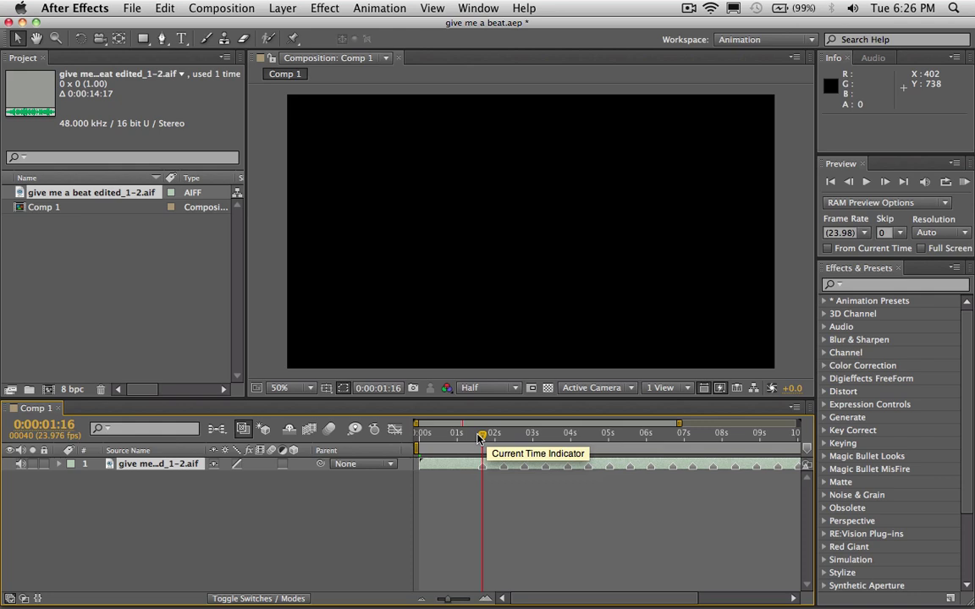
left_click_drag(481, 436, 502, 439)
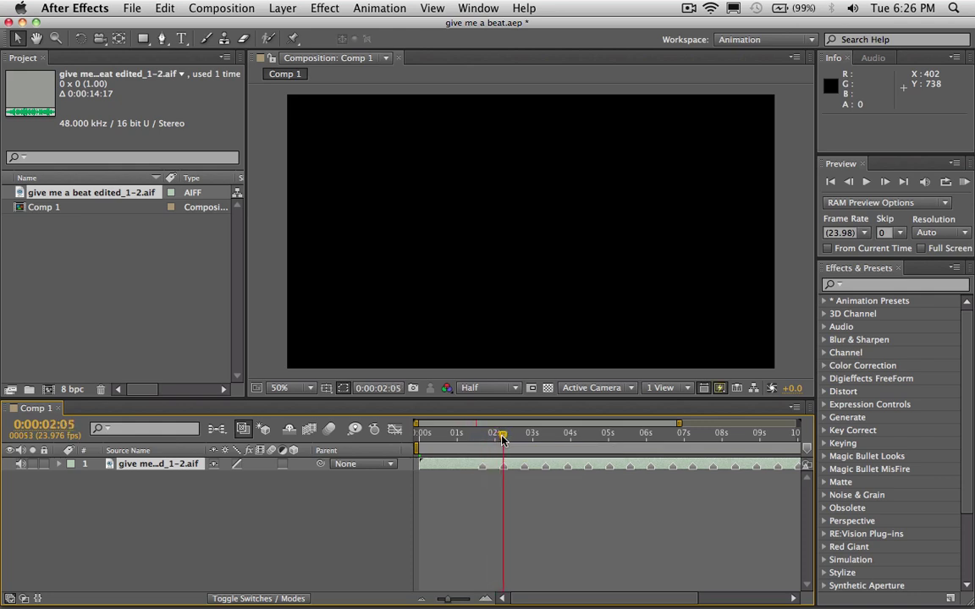
key("equal")
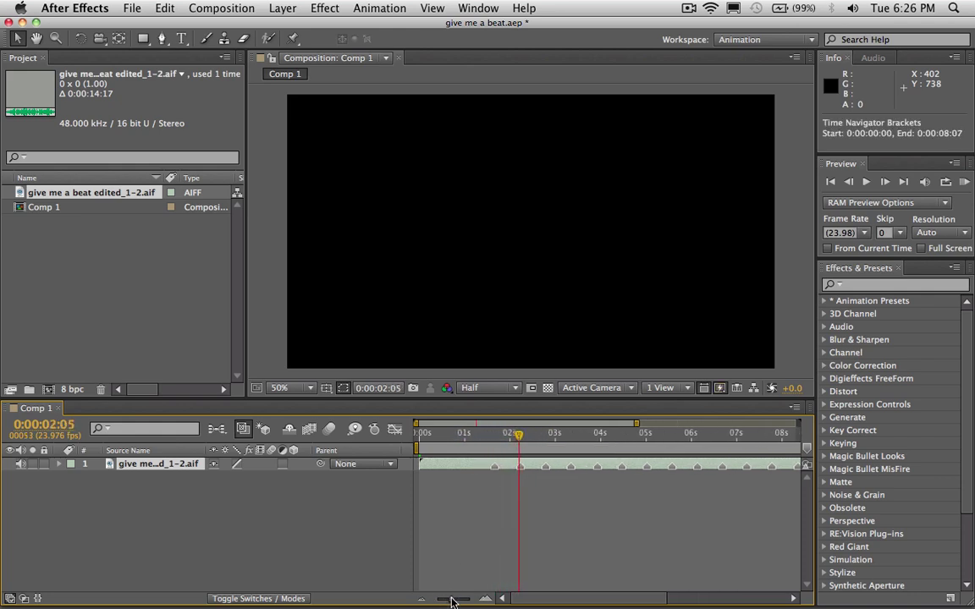
left_click_drag(541, 449, 571, 436)
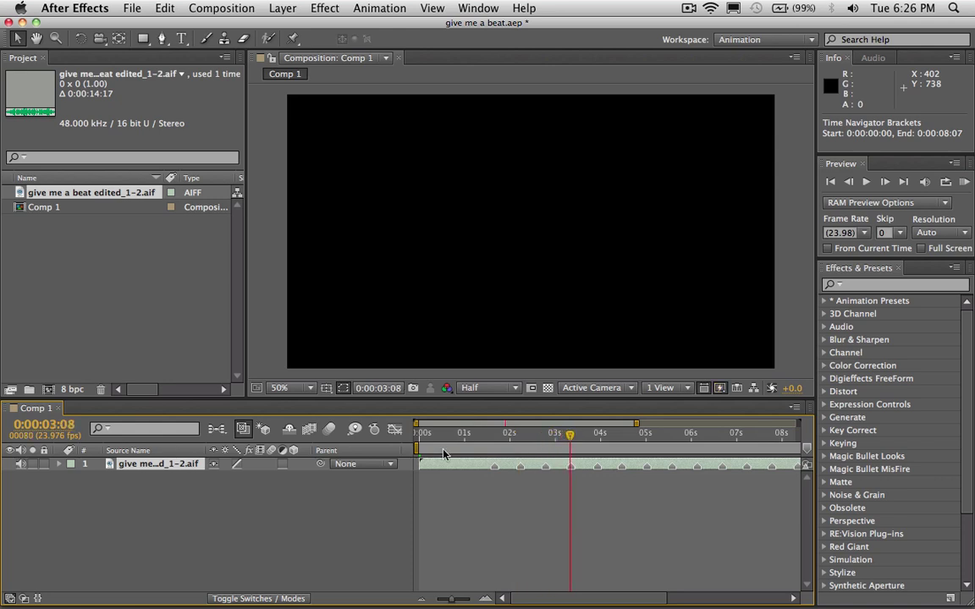
Add a new adjustment layer above the audio layer in Comp 1
left_click(168, 470)
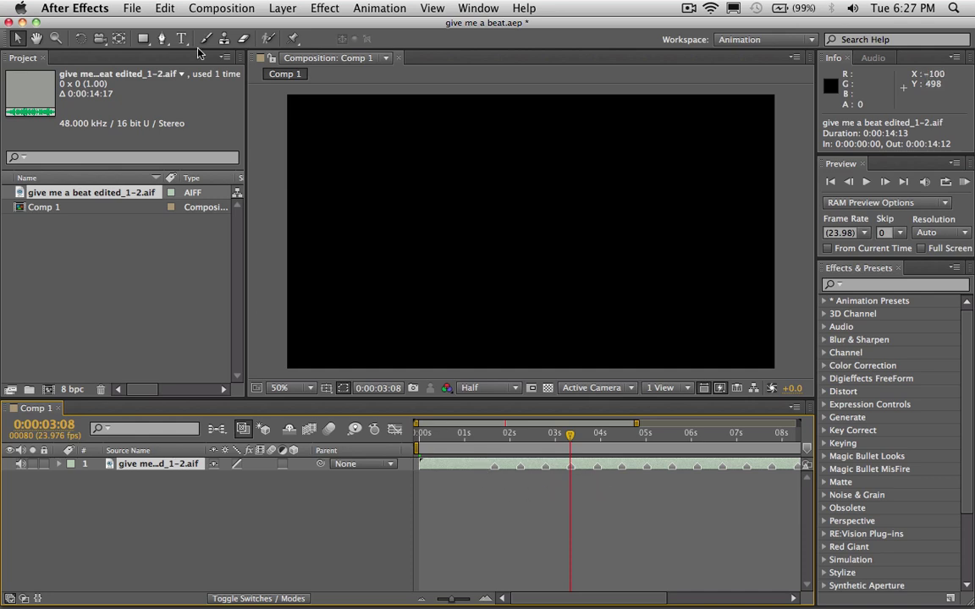
left_click(279, 8)
mouse_move(445, 26)
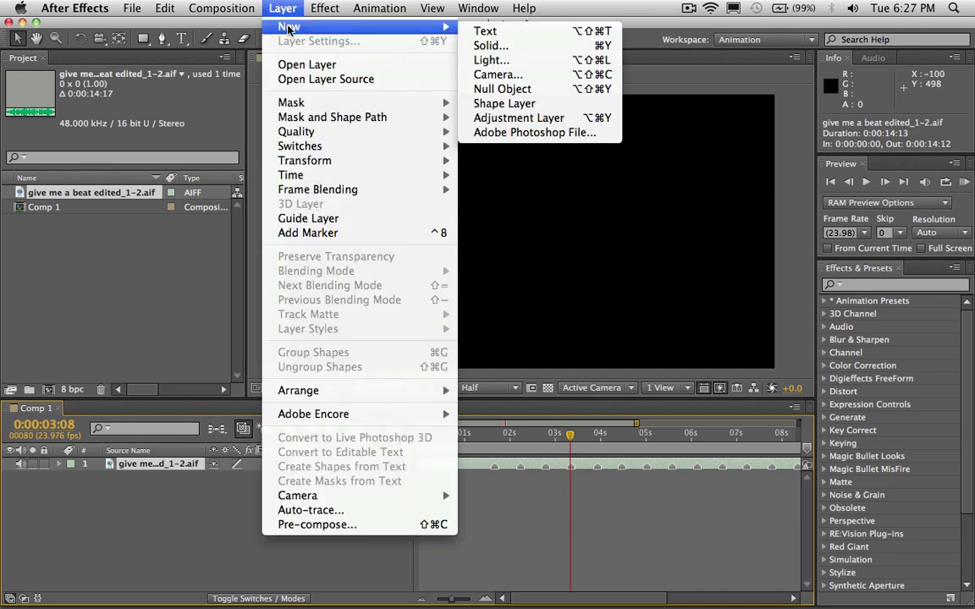
left_click(499, 118)
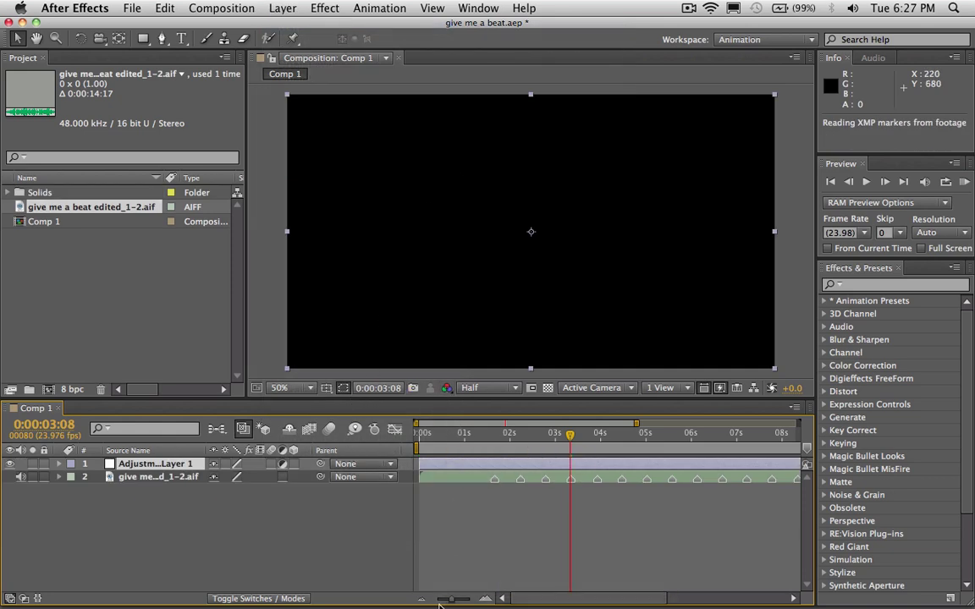
Preview the audio from the start and add five markers to the adjustment layer on the major beats up to about 10 seconds
left_click_drag(447, 604, 437, 604)
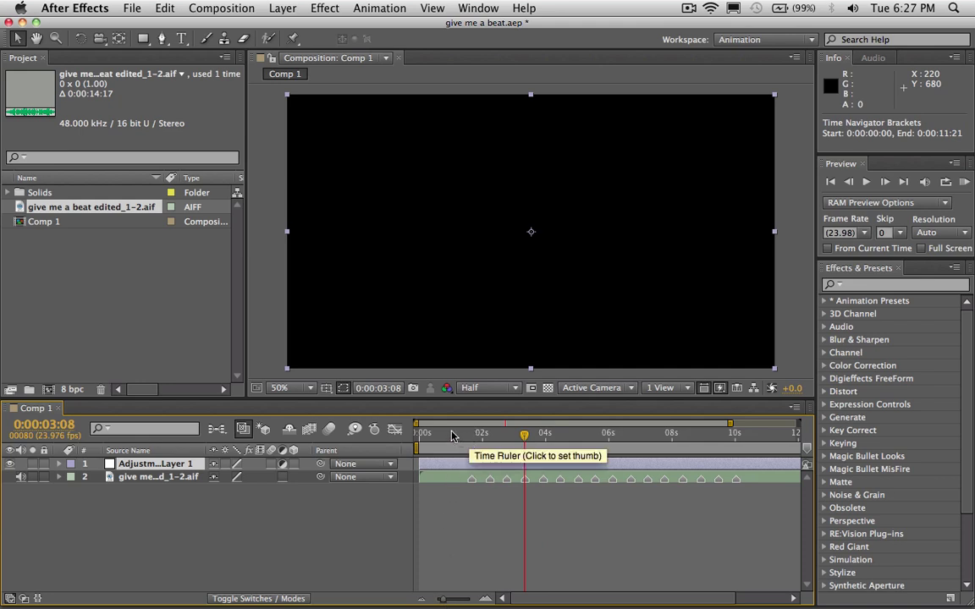
left_click_drag(452, 436, 392, 435)
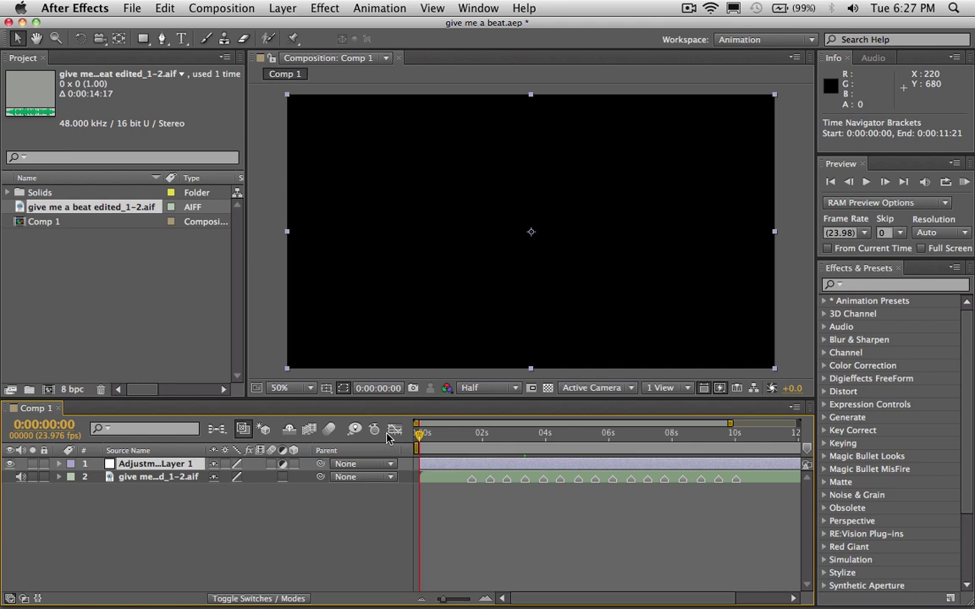
key("KP_Decimal")
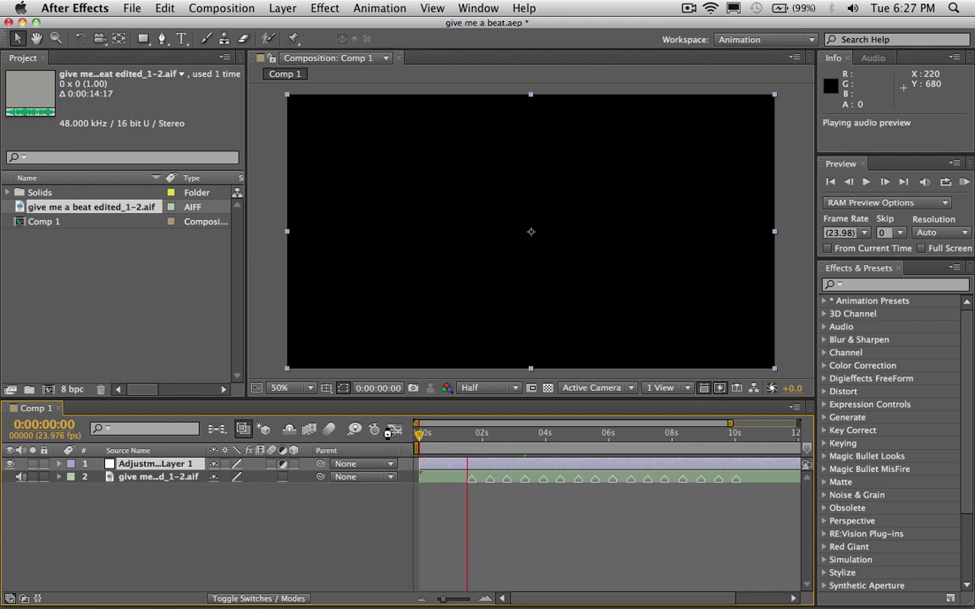
key("KP_Multiply")
key("KP_Multiply")
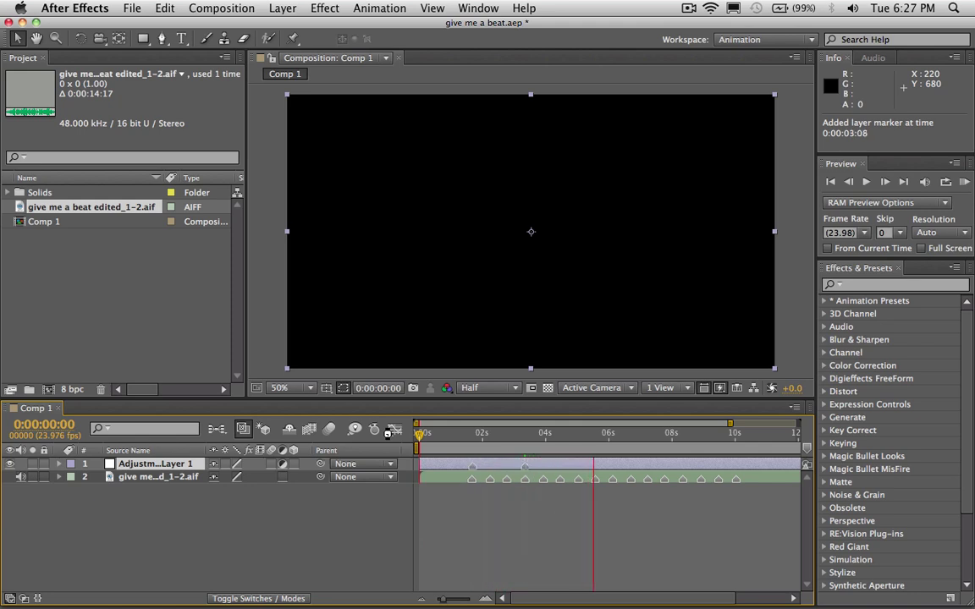
key("KP_Multiply")
key("KP_Multiply")
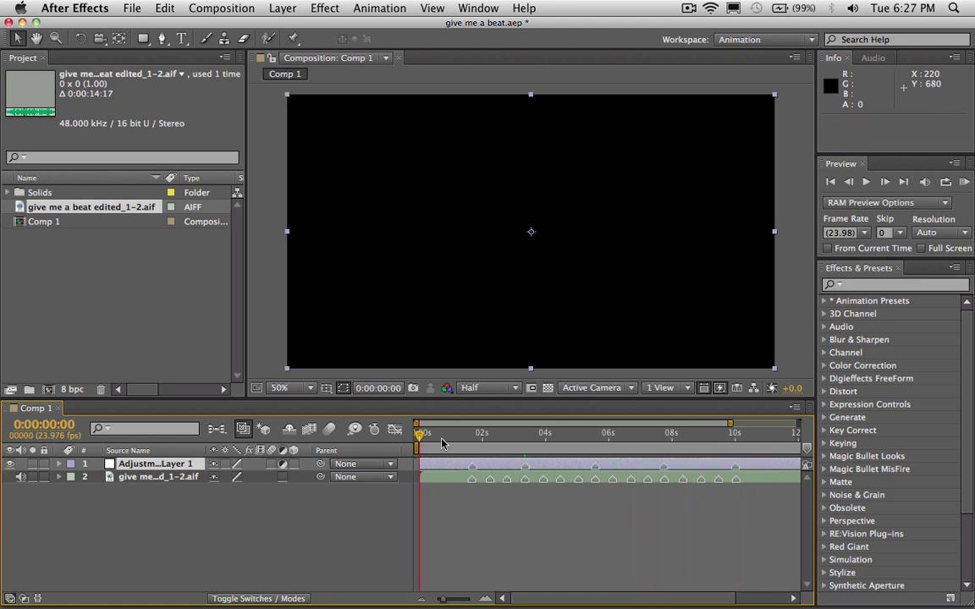
Delete the adjustment layer's first marker and move the current time to its marker at 0:00:05:14
right_click(472, 468)
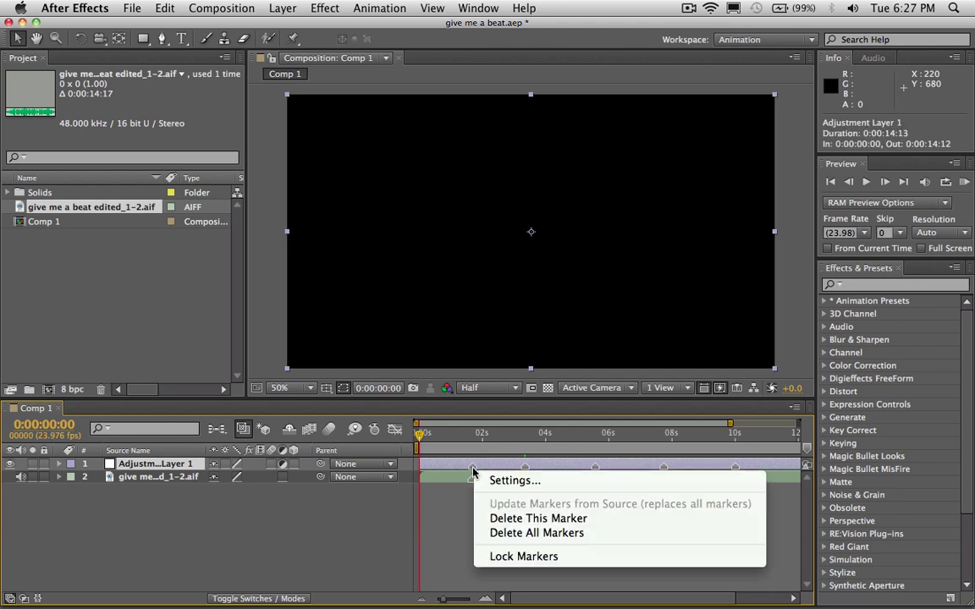
left_click(508, 518)
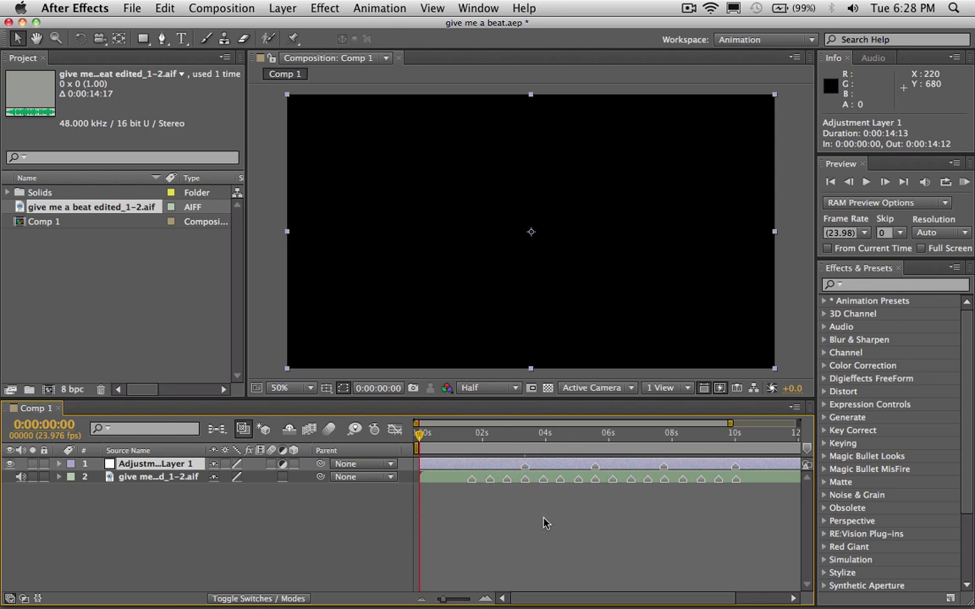
left_click_drag(549, 449, 596, 449)
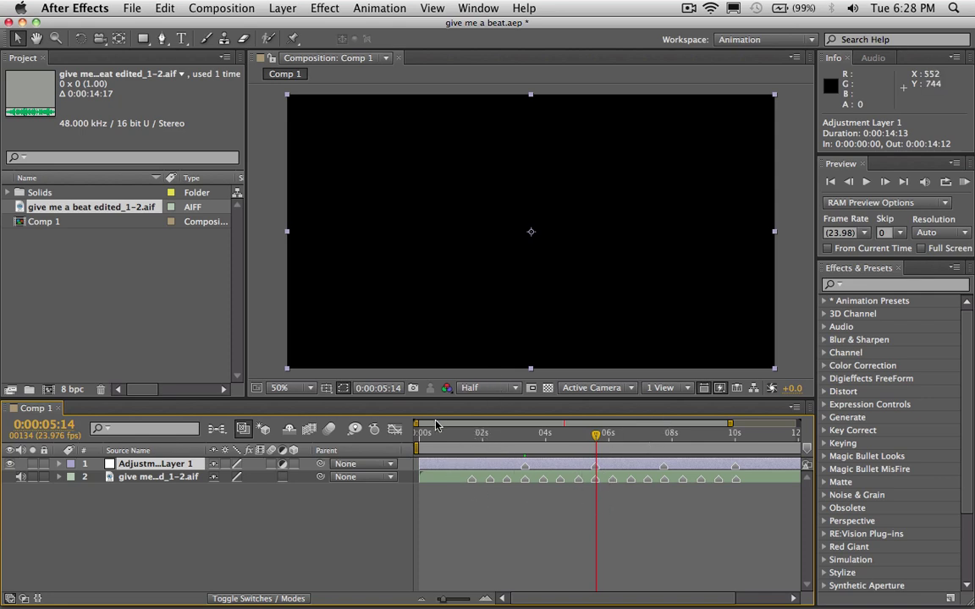
Create a royal blue solid layer of 1280 × 720 px in Comp 1
left_click(267, 6)
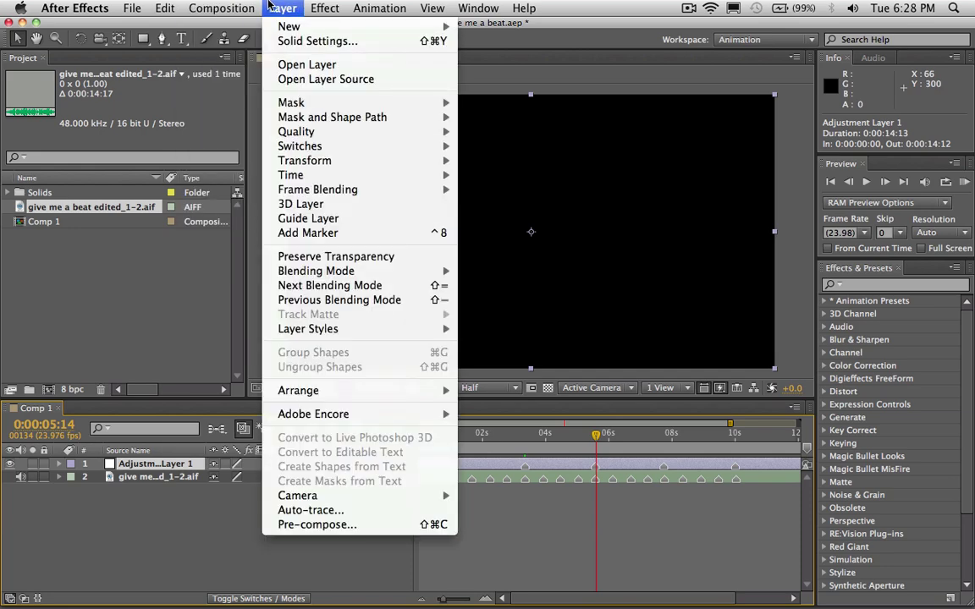
mouse_move(436, 26)
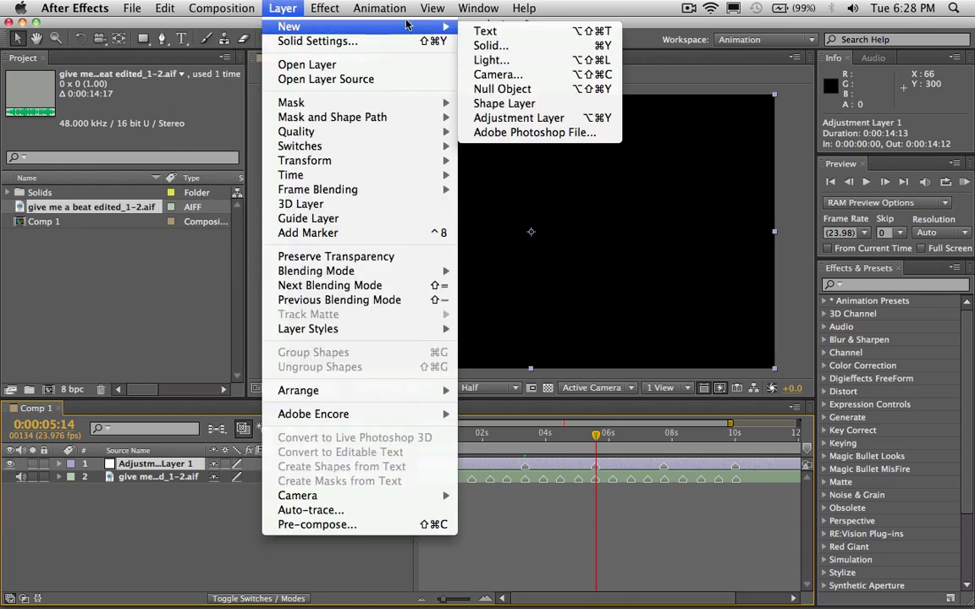
left_click(490, 47)
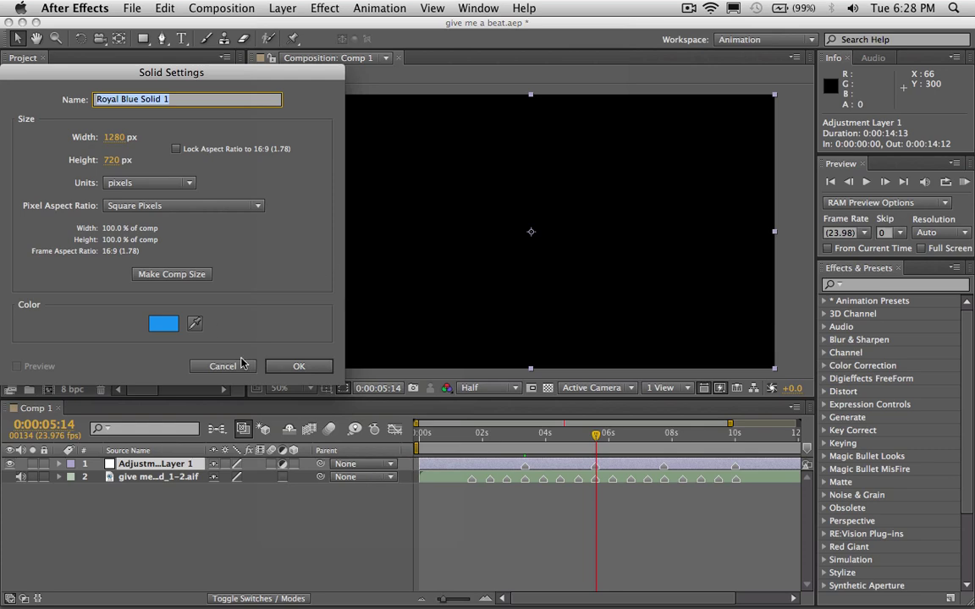
left_click(298, 365)
Apply the Ramp effect to the royal blue solid and dock the Effect Controls with the Project panel
left_click(325, 7)
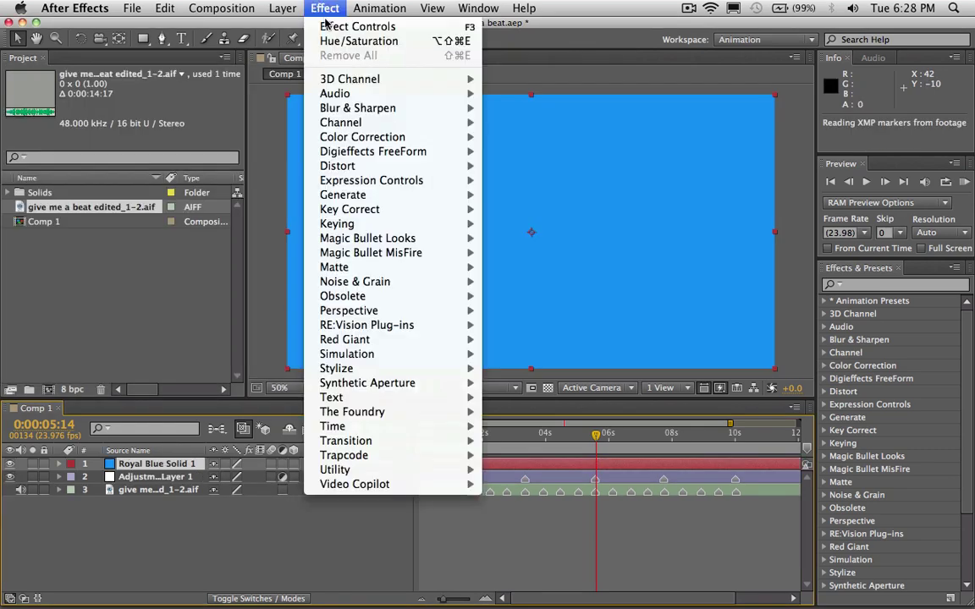
mouse_move(377, 198)
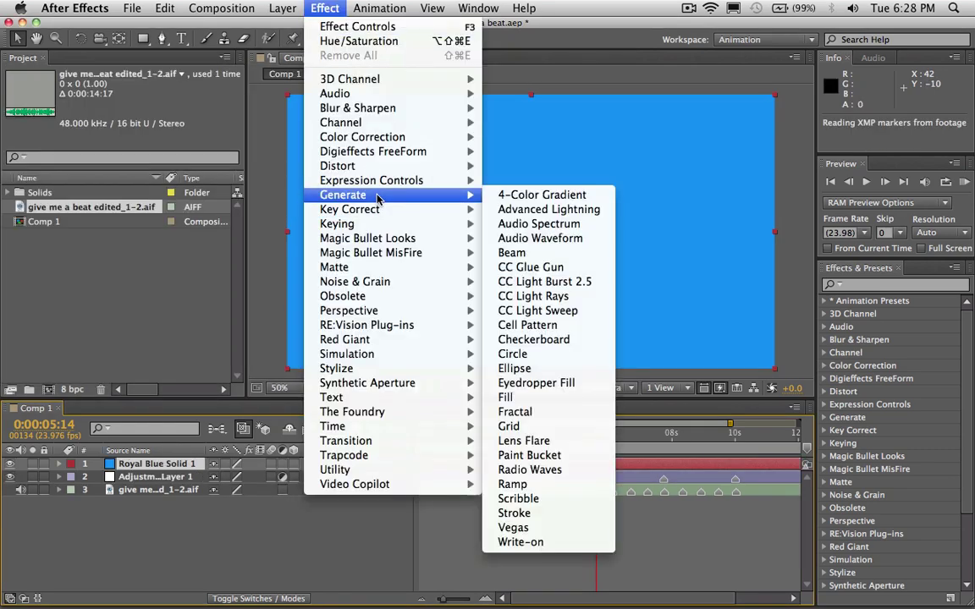
left_click(566, 484)
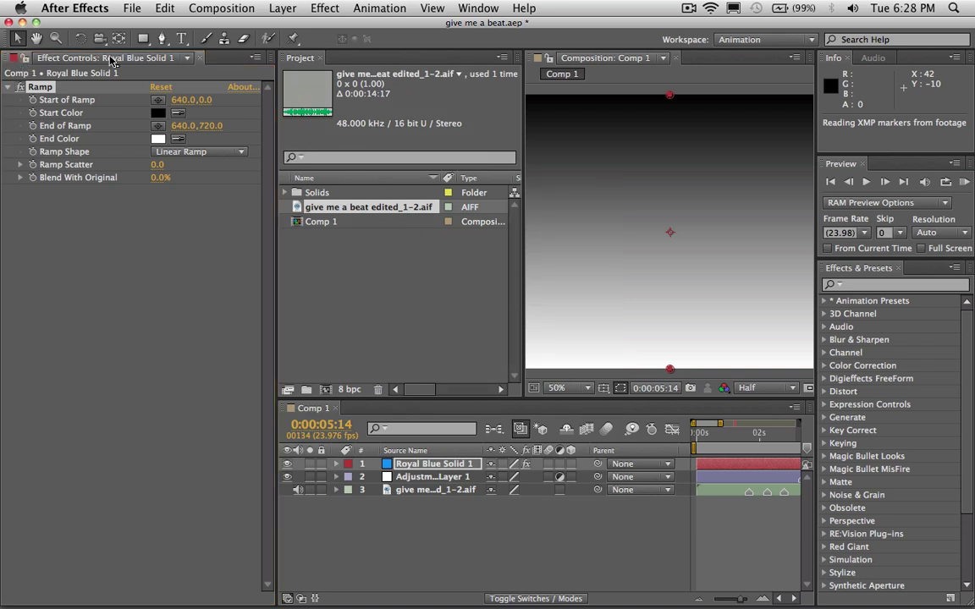
left_click_drag(111, 61, 351, 57)
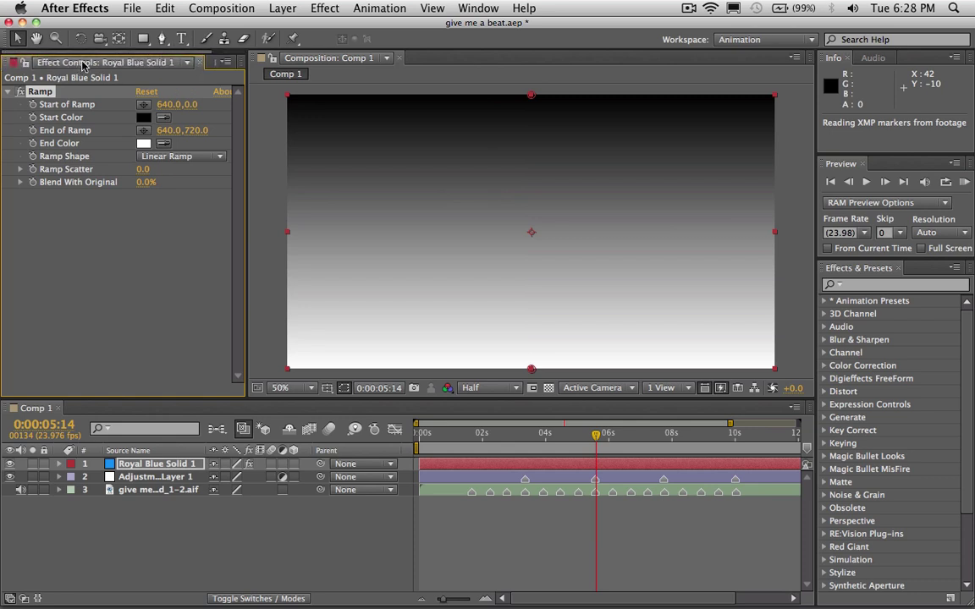
Set the Ramp effect's shape to Radial Ramp and its start color to blue 004097
left_click(173, 156)
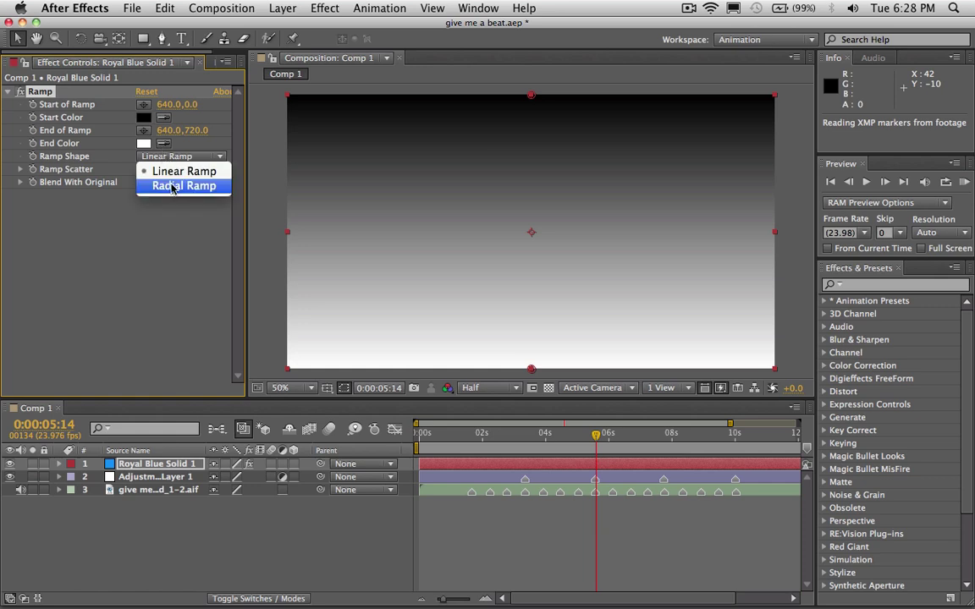
left_click(173, 187)
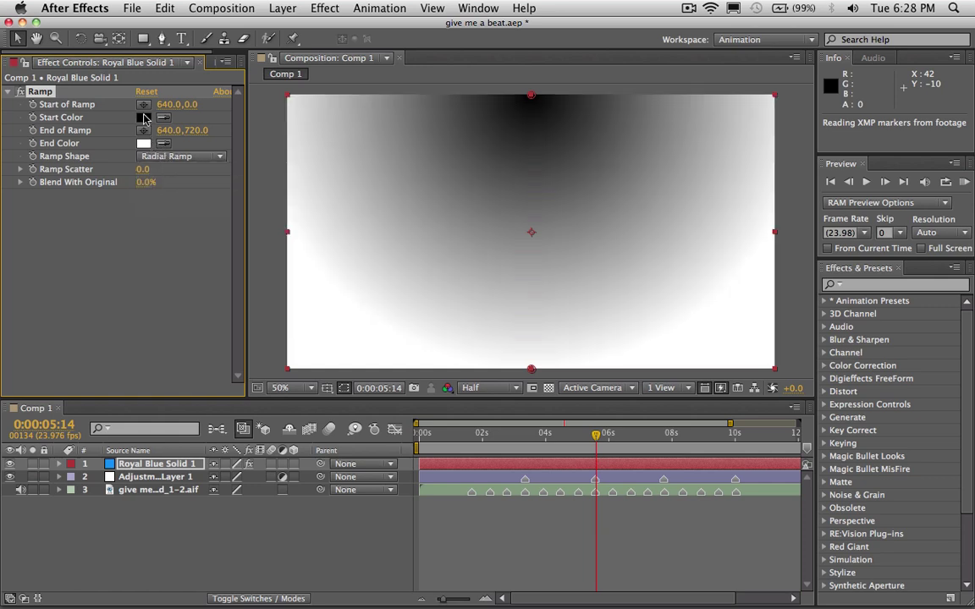
left_click(143, 117)
left_click_drag(202, 156, 205, 165)
left_click(167, 175)
left_click(355, 100)
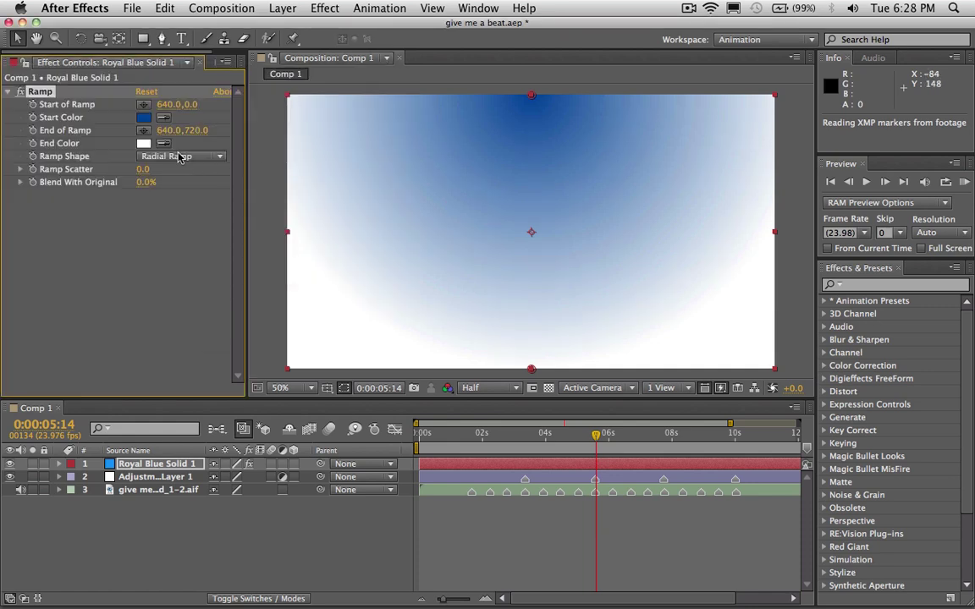
Sample the Ramp's start color for its end color, then darken the end color to 00214F
left_click(165, 145)
left_click(144, 118)
left_click(144, 144)
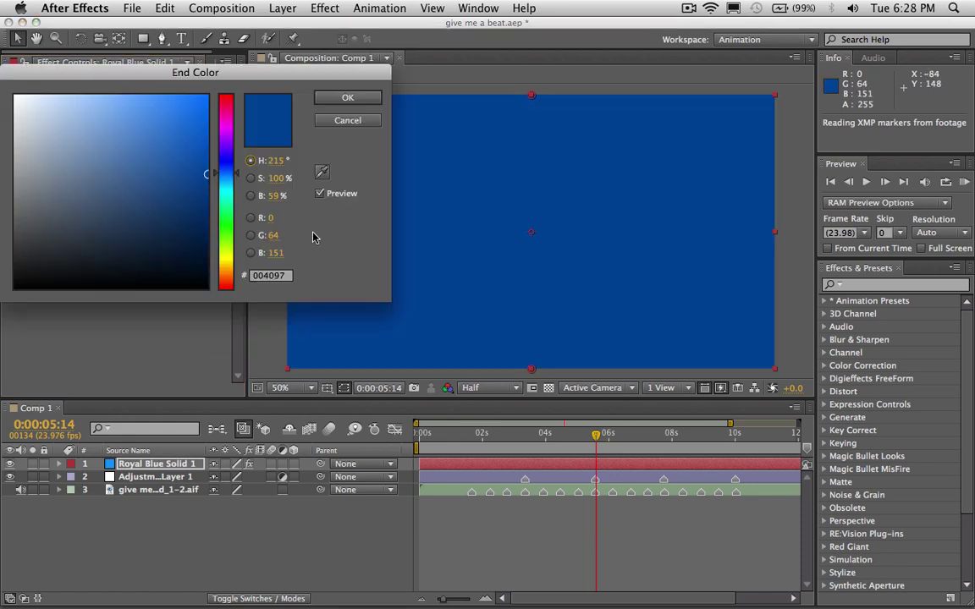
left_click_drag(179, 206, 211, 229)
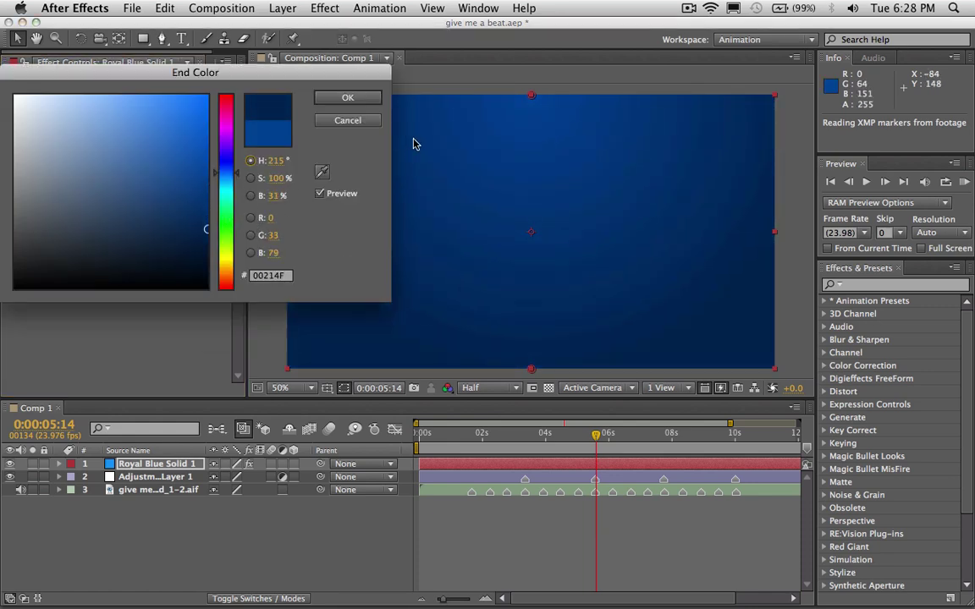
left_click(356, 100)
Move the Ramp's start point to about 640, 352 and its end point to about 640, 986, then deselect the solid
left_click_drag(535, 96, 539, 233)
left_click_drag(531, 369, 535, 472)
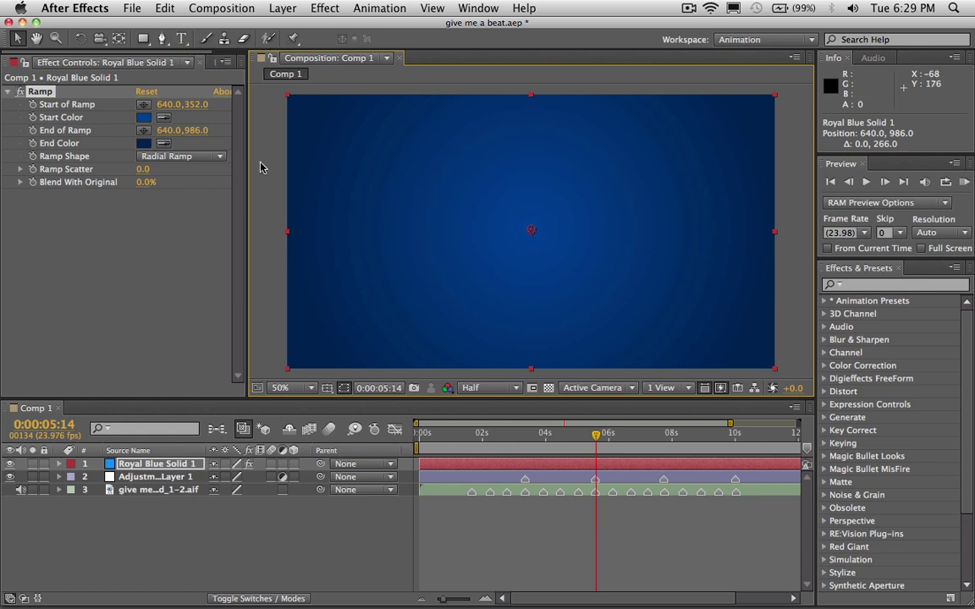
left_click(276, 125)
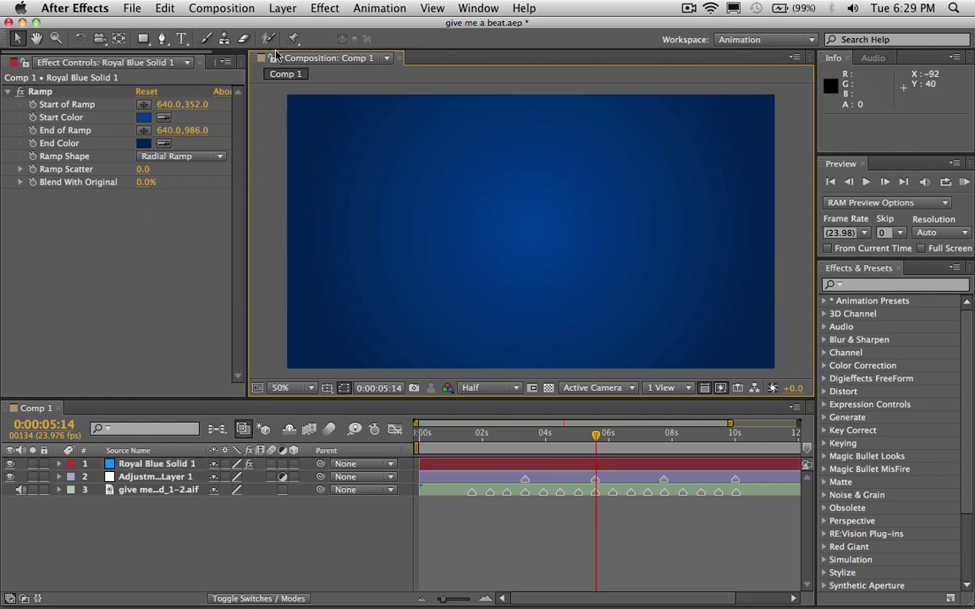
Create a text layer reading GIVE ME A BEAT near the middle of the composition
left_click(181, 38)
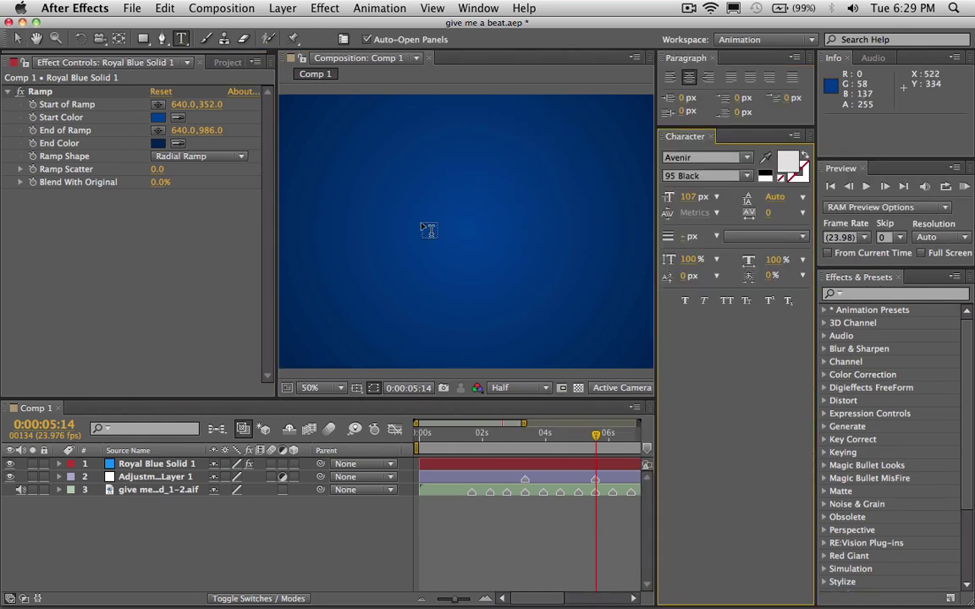
left_click(448, 226)
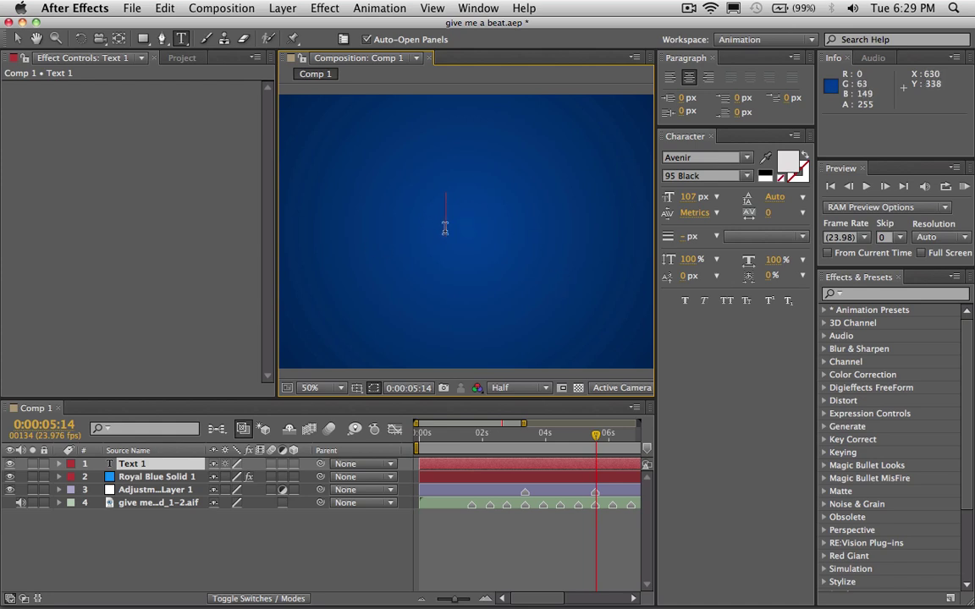
type("GIVE")
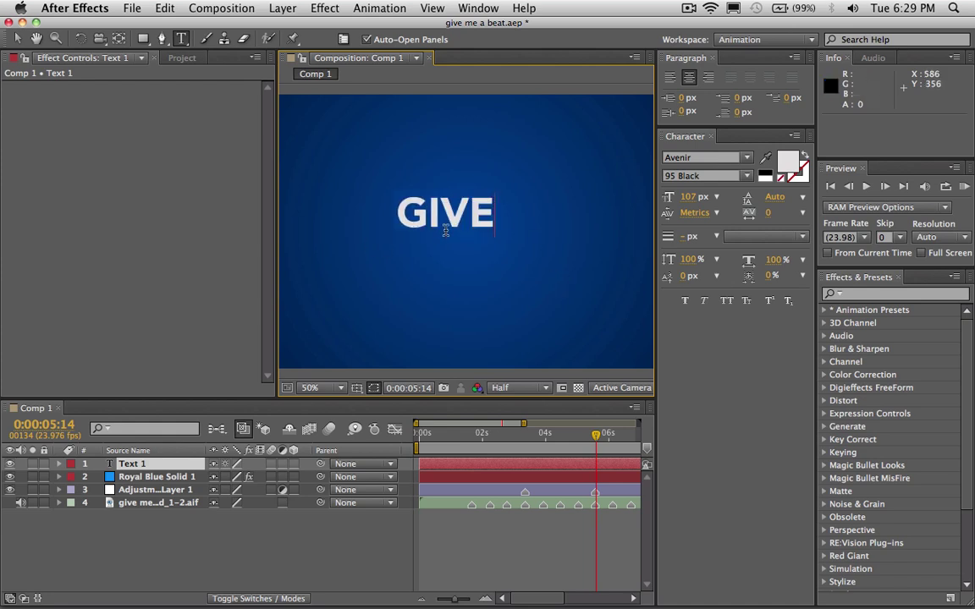
type(" ME A BEAT")
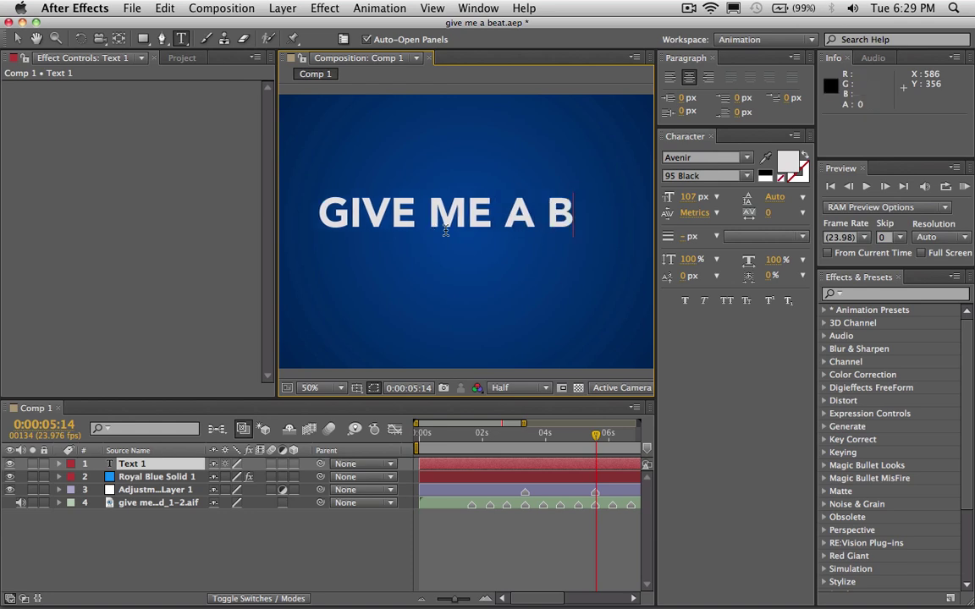
left_click(18, 39)
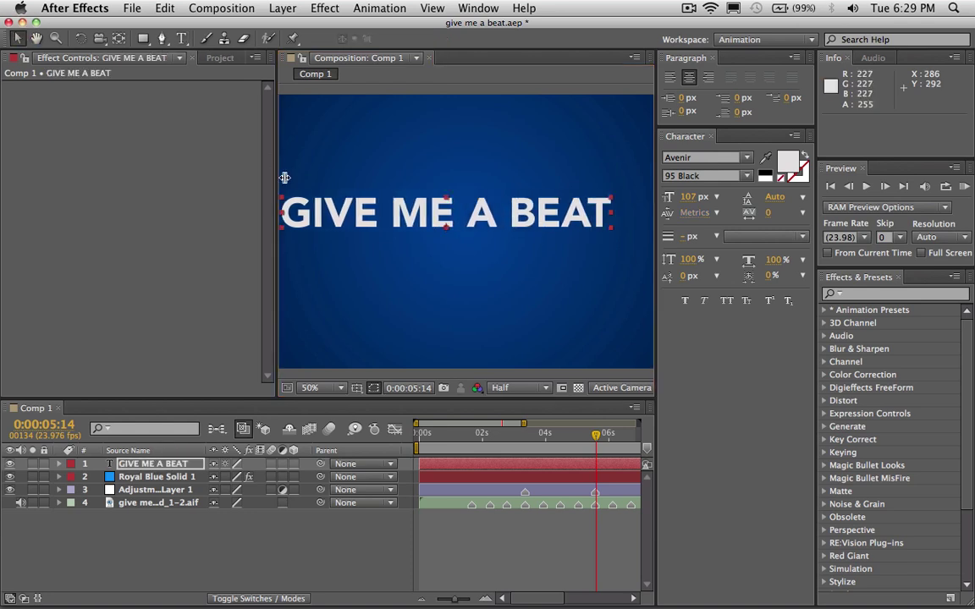
Close the Paragraph and Character panels and enlarge the Composition view so the whole frame fits
left_click_drag(276, 241, 127, 241)
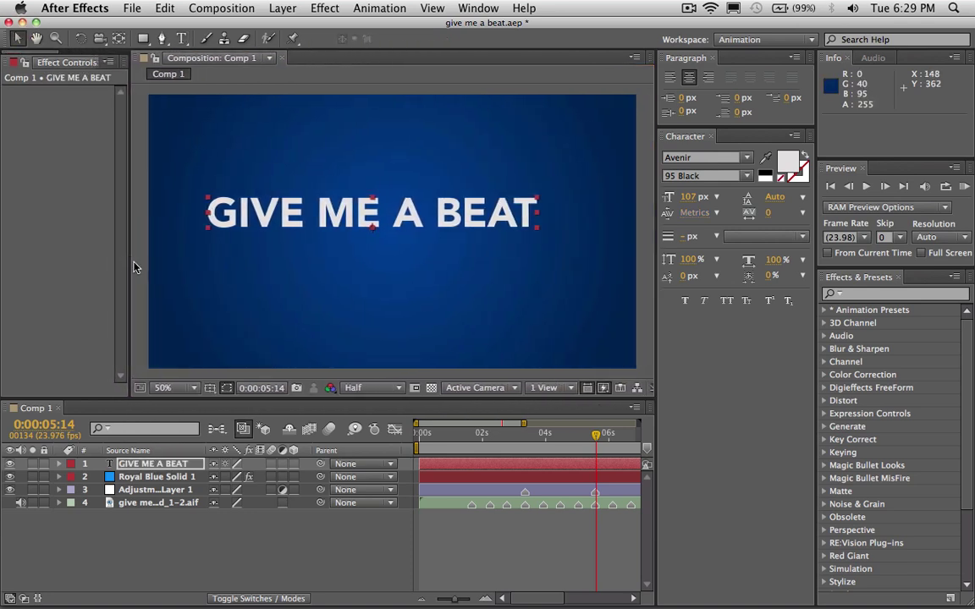
left_click(714, 59)
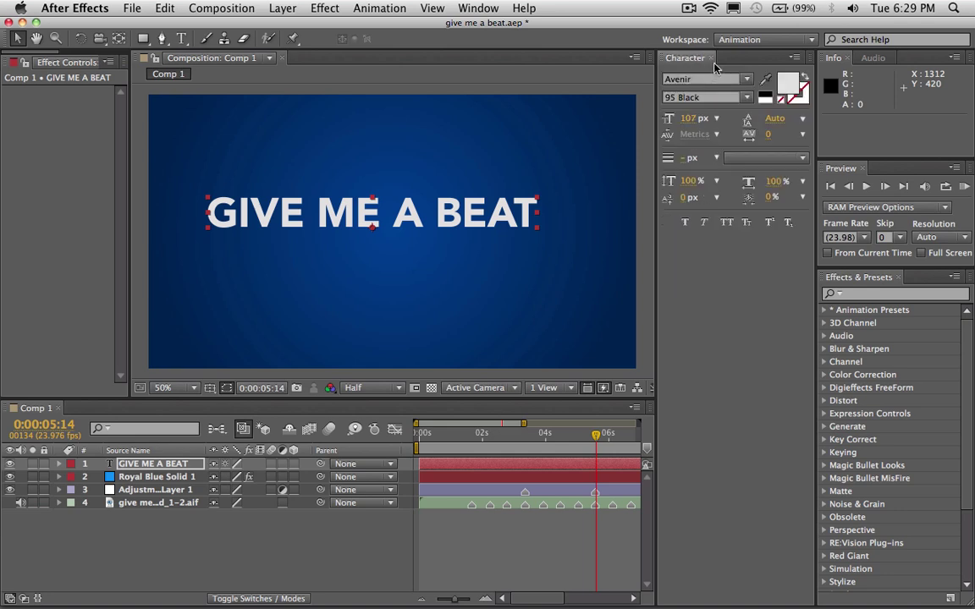
left_click(713, 59)
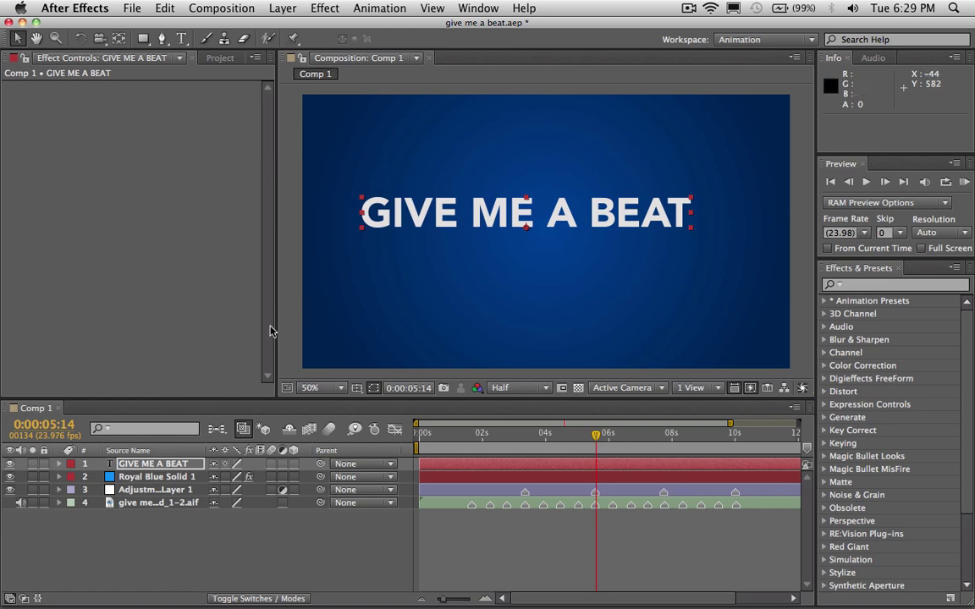
left_click_drag(275, 326, 200, 410)
Check the audio layer's marker at 0:00:01:16 and preview the audio from the start
left_click(441, 455)
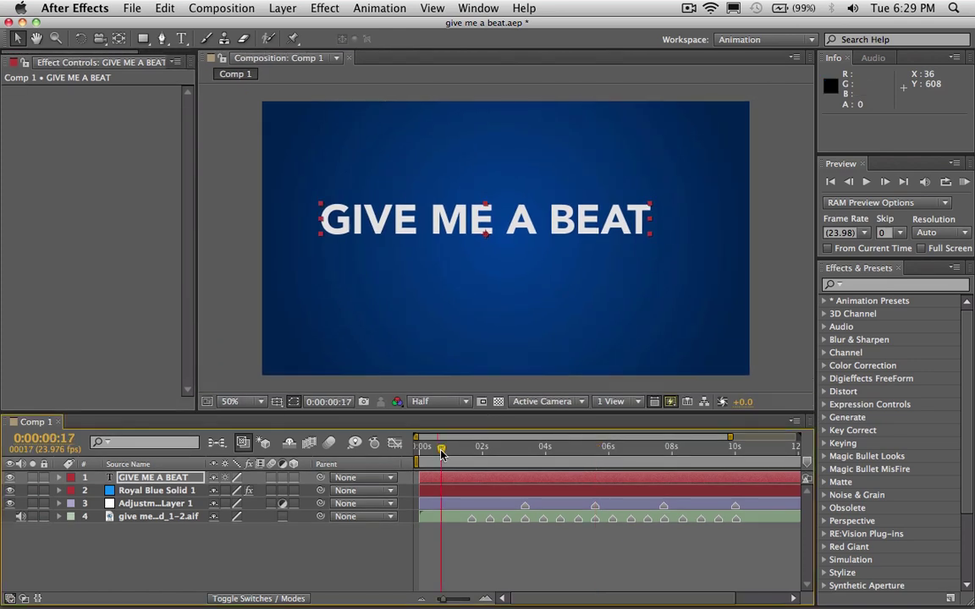
left_click_drag(441, 455, 471, 474)
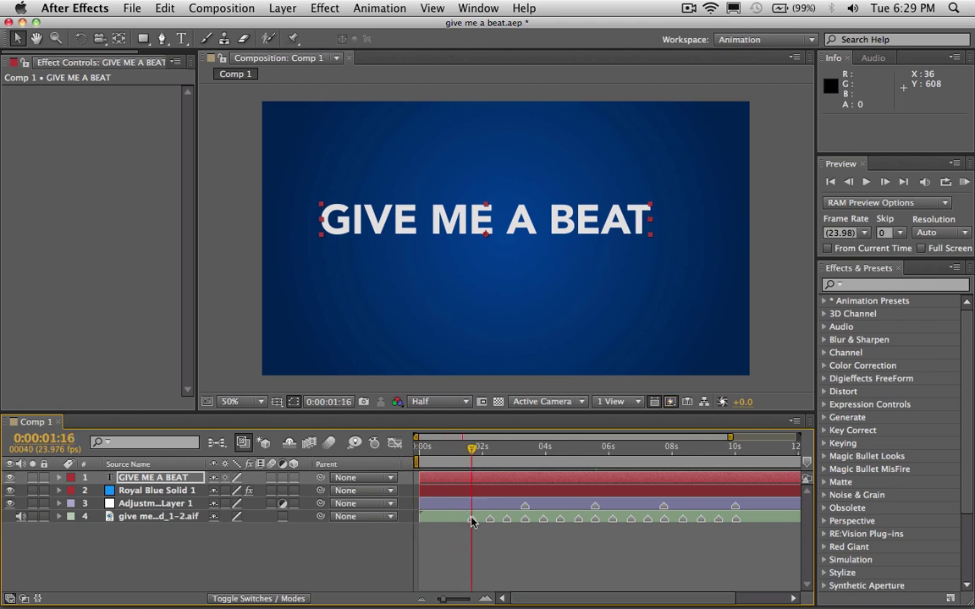
key("Home")
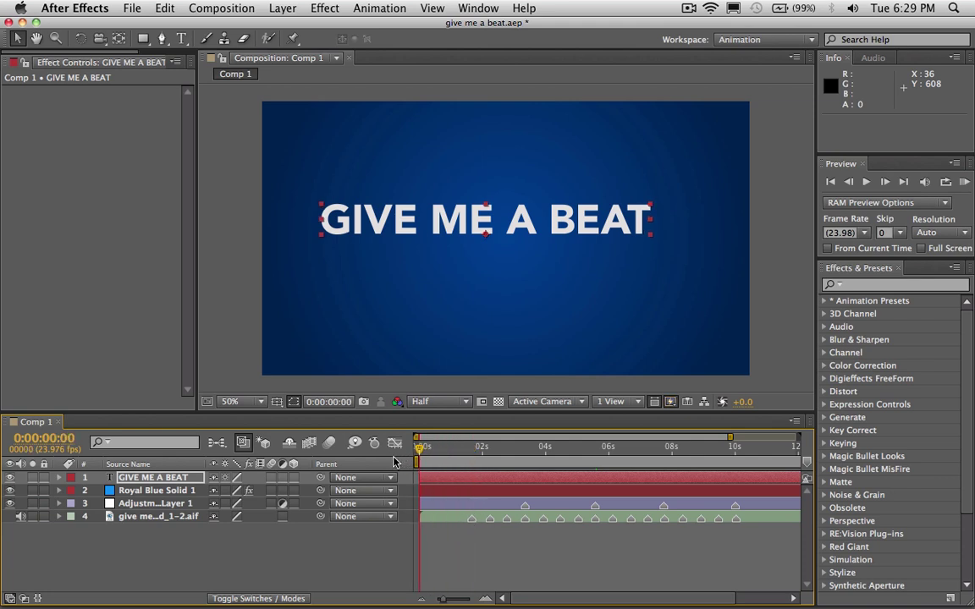
key("KP_Decimal")
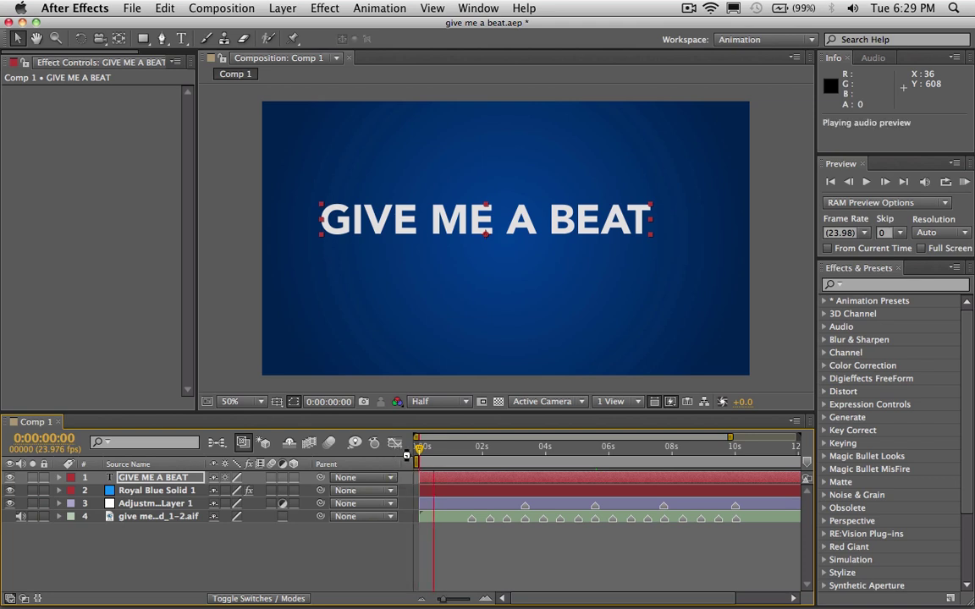
Move the current time to 0:00:01:04, add a marker there on the audio layer and magnify the timeline
left_click_drag(451, 449, 453, 479)
left_click(459, 519)
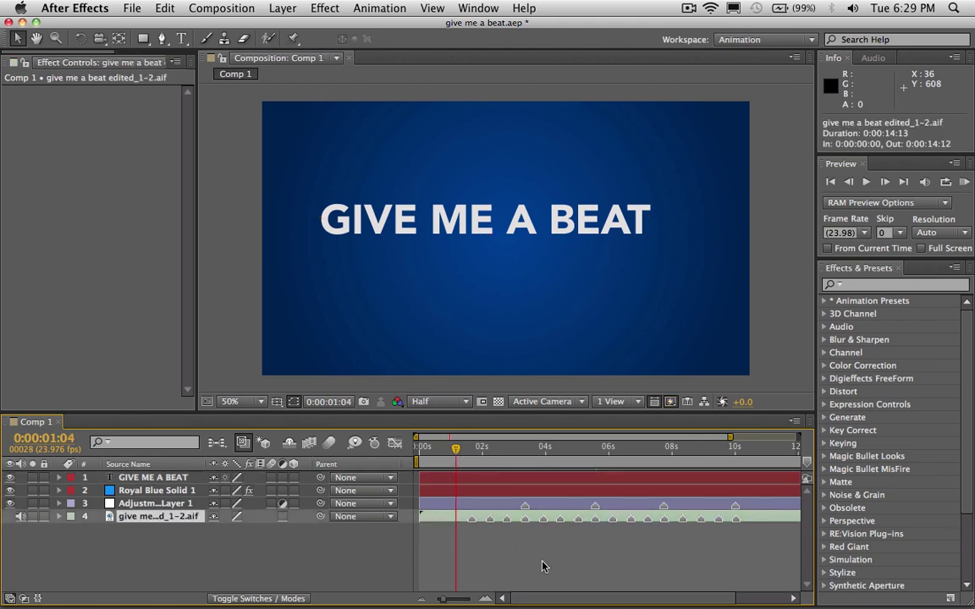
left_click_drag(440, 596, 464, 598)
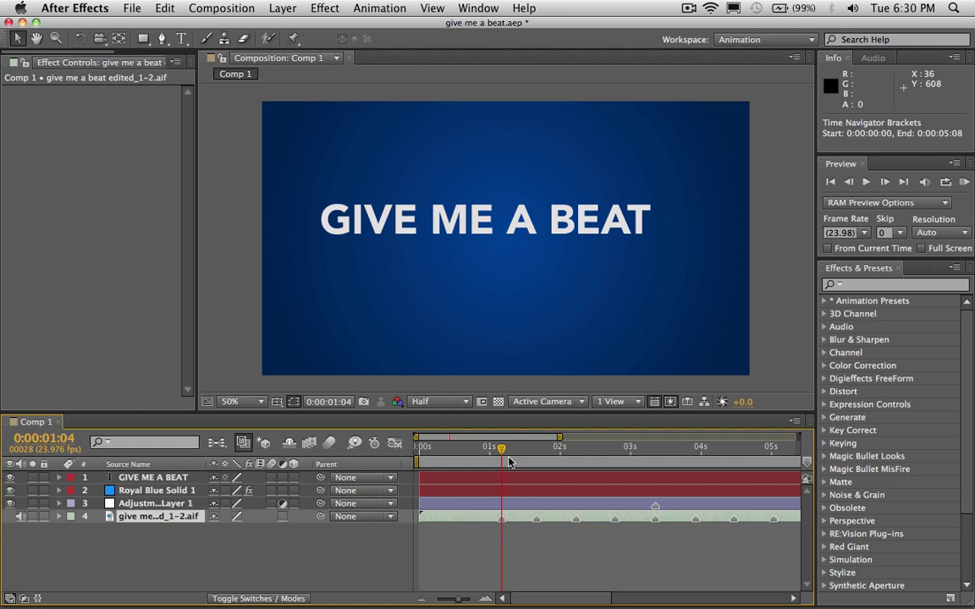
key("KP_0")
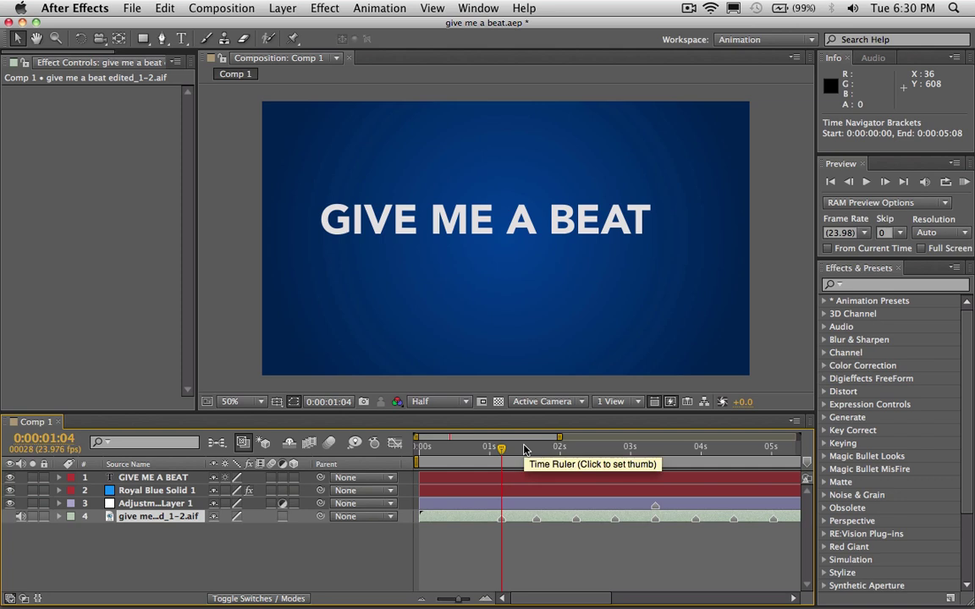
Move the GIVE ME A BEAT text down toward the frame's center, to about 616, 416
left_click(482, 220)
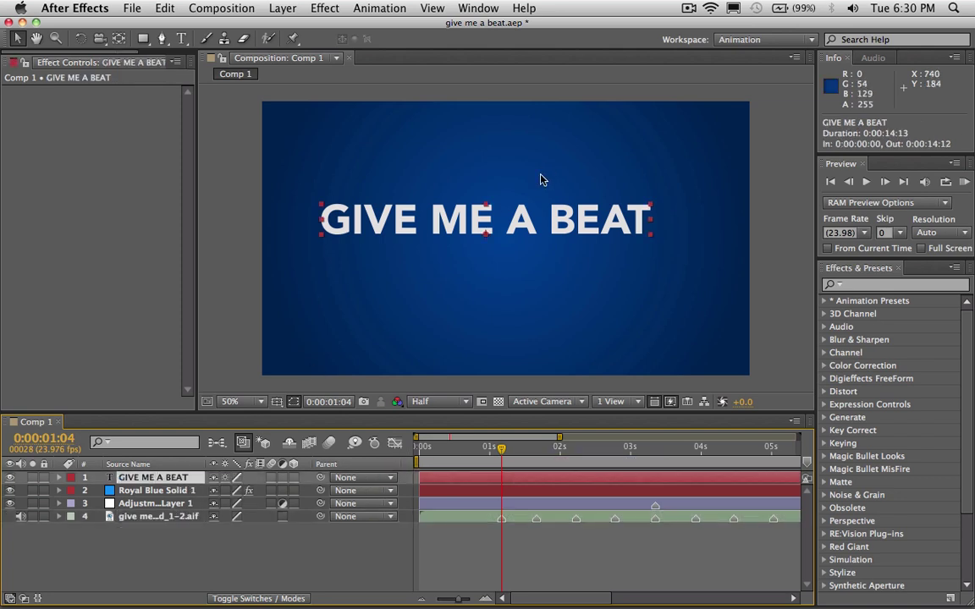
left_click_drag(533, 222, 544, 248)
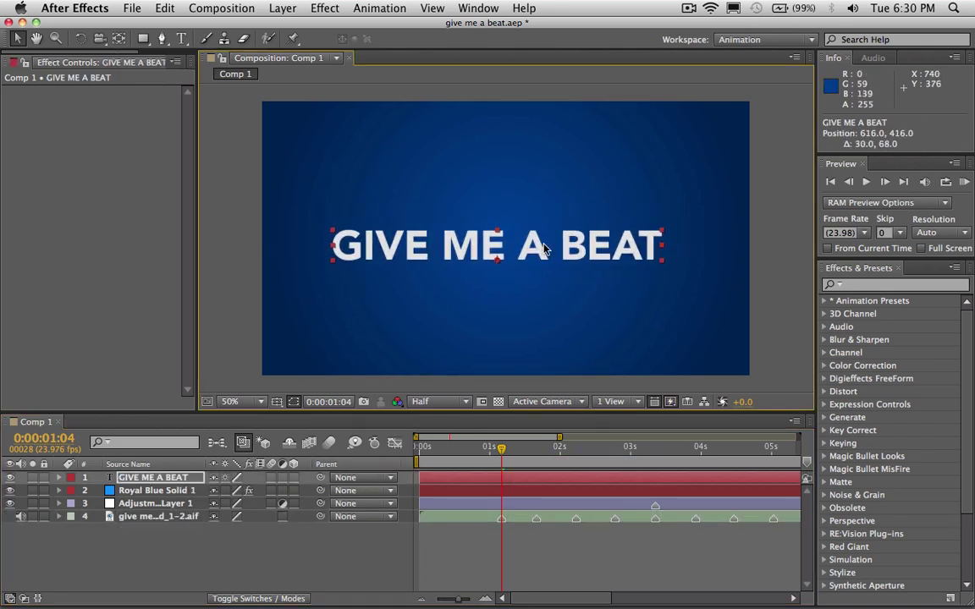
Create a two-node camera with the 35mm preset and set the 2D-layer warning to Never Again
left_click(280, 8)
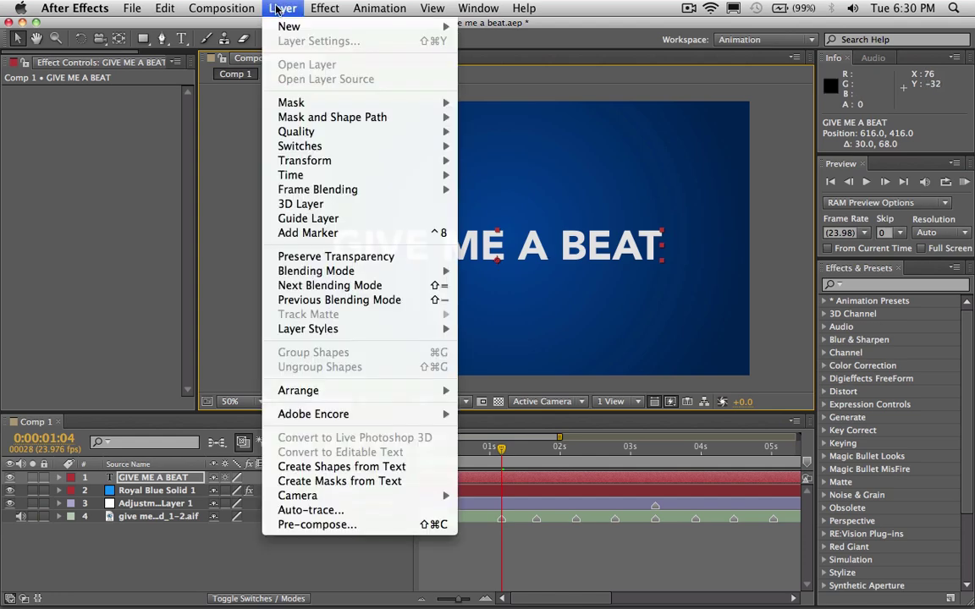
mouse_move(292, 26)
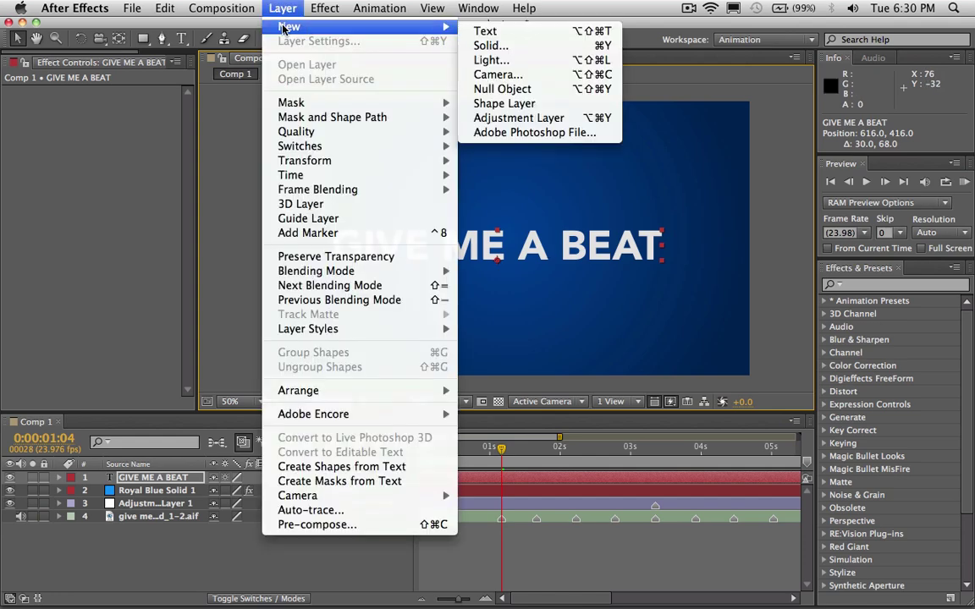
left_click(508, 74)
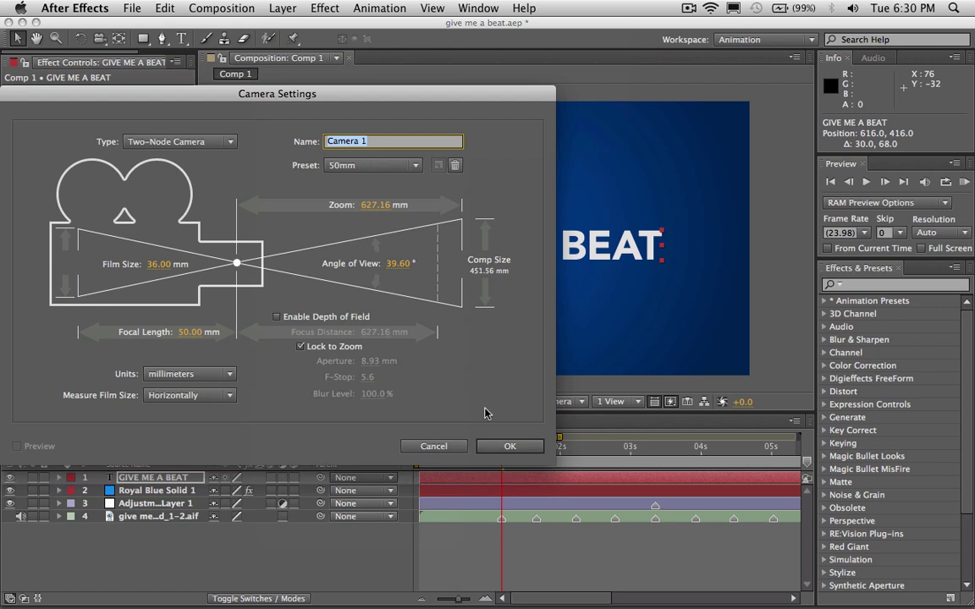
left_click(330, 165)
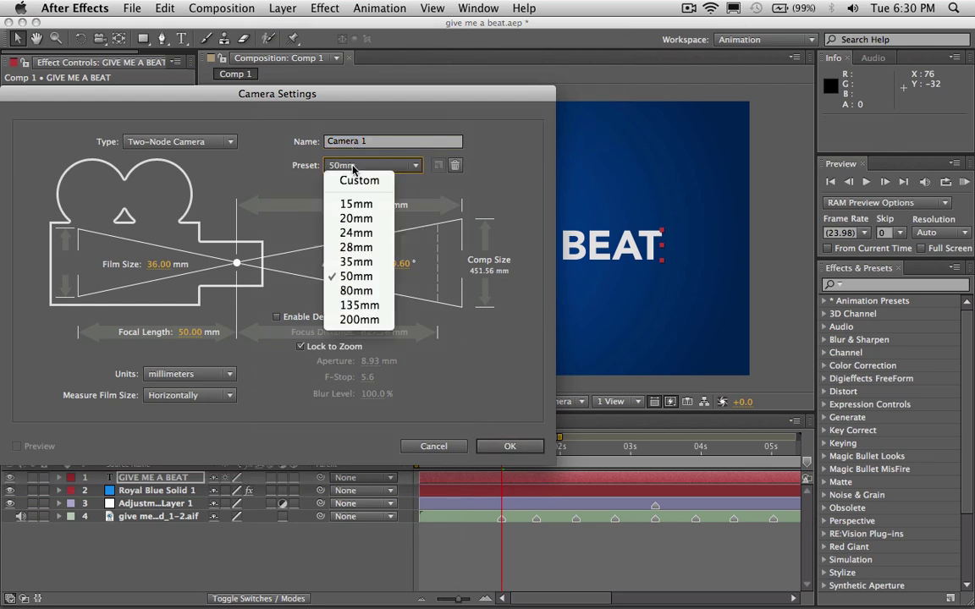
left_click(374, 262)
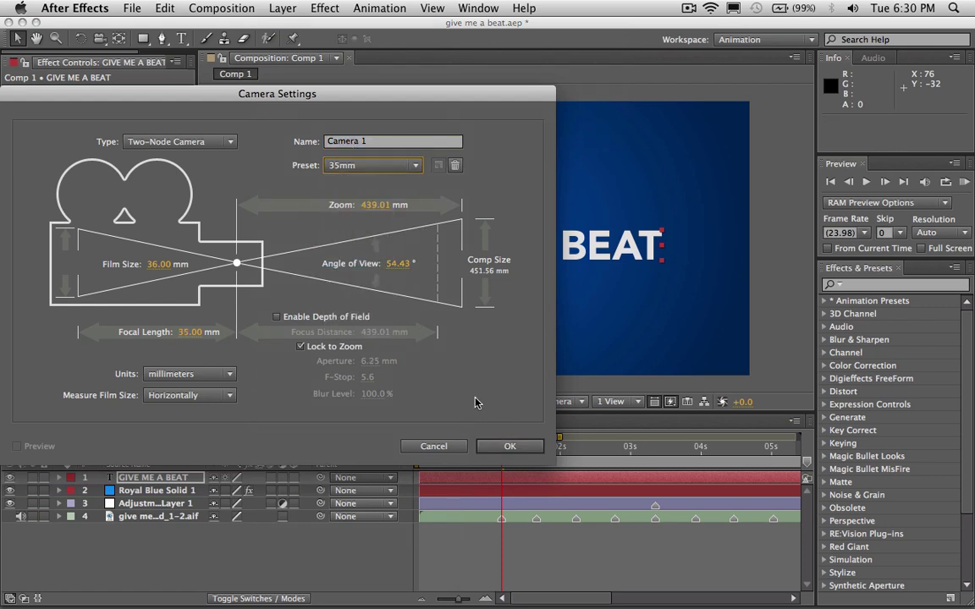
left_click(514, 450)
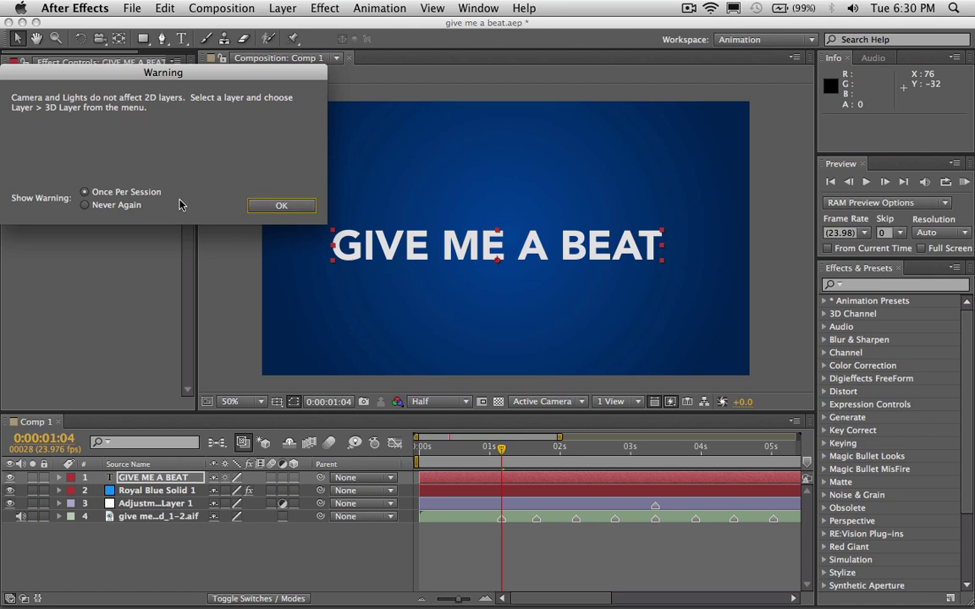
left_click(135, 205)
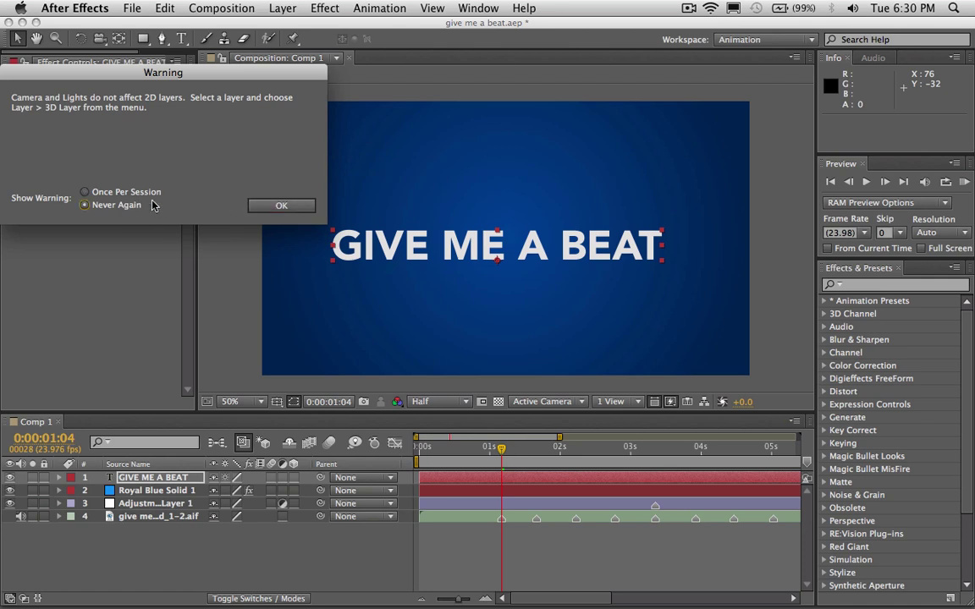
left_click(281, 207)
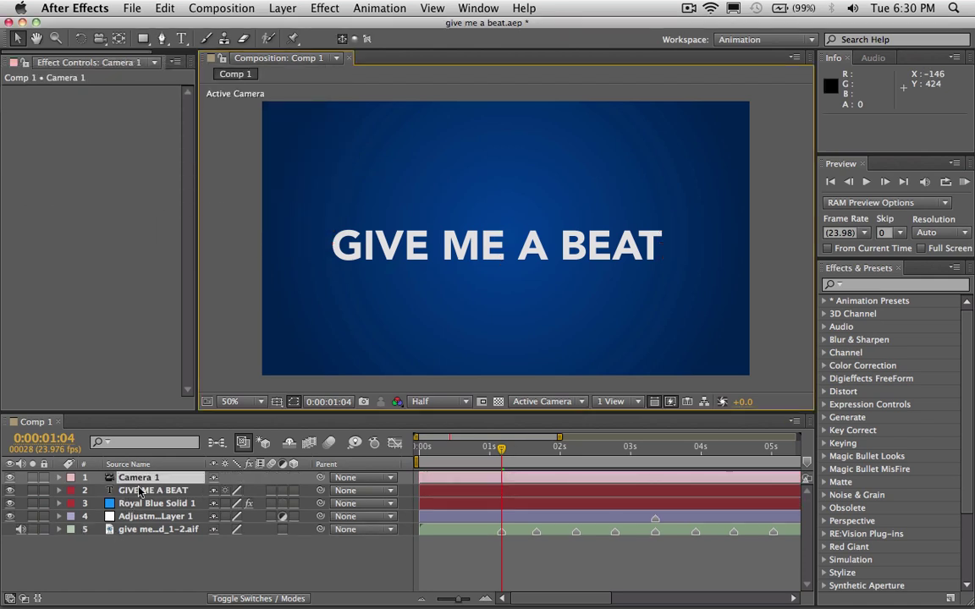
Make the GIVE ME A BEAT text layer 3D and select the Camera 1 layer
left_click(161, 495)
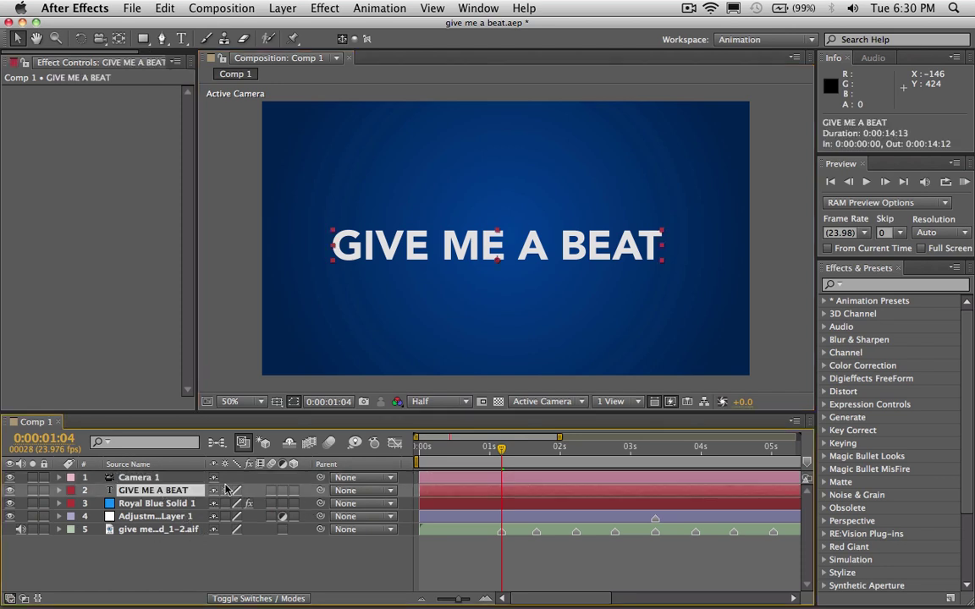
left_click(294, 491)
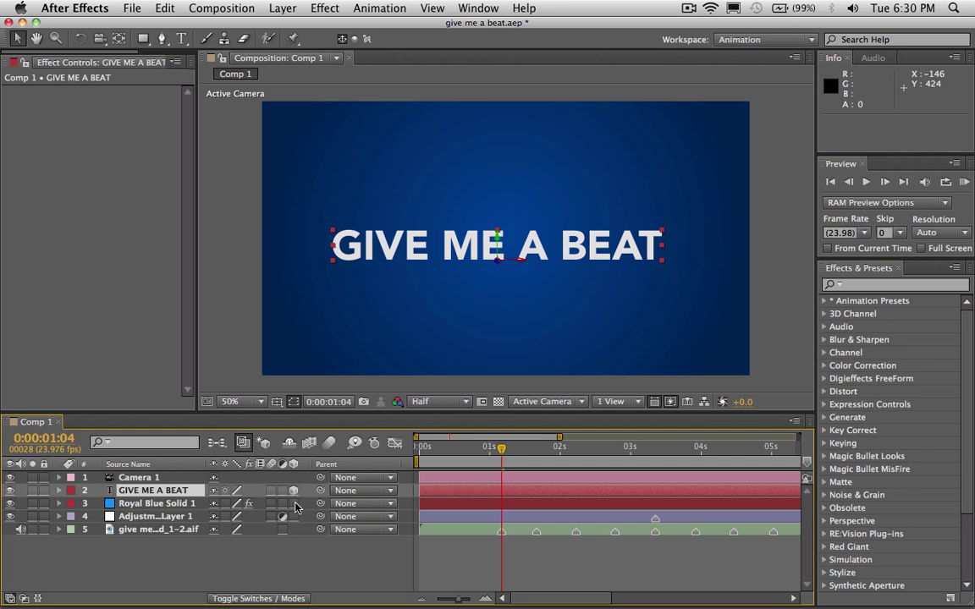
left_click(148, 479)
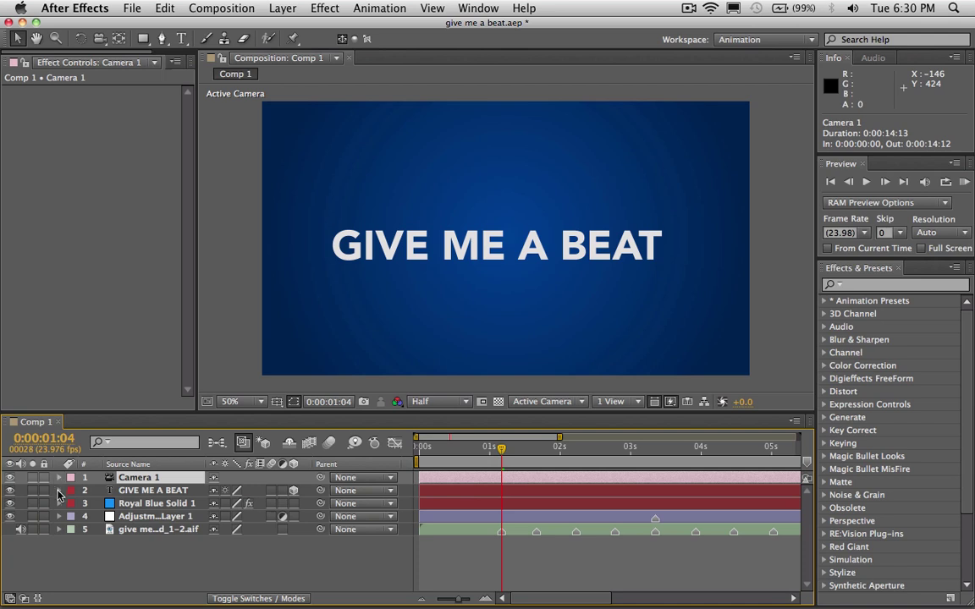
Try pushing the GIVE ME A BEAT text back in Z, undo it, and add a Position keyframe at 0:00:01:04
left_click(133, 492)
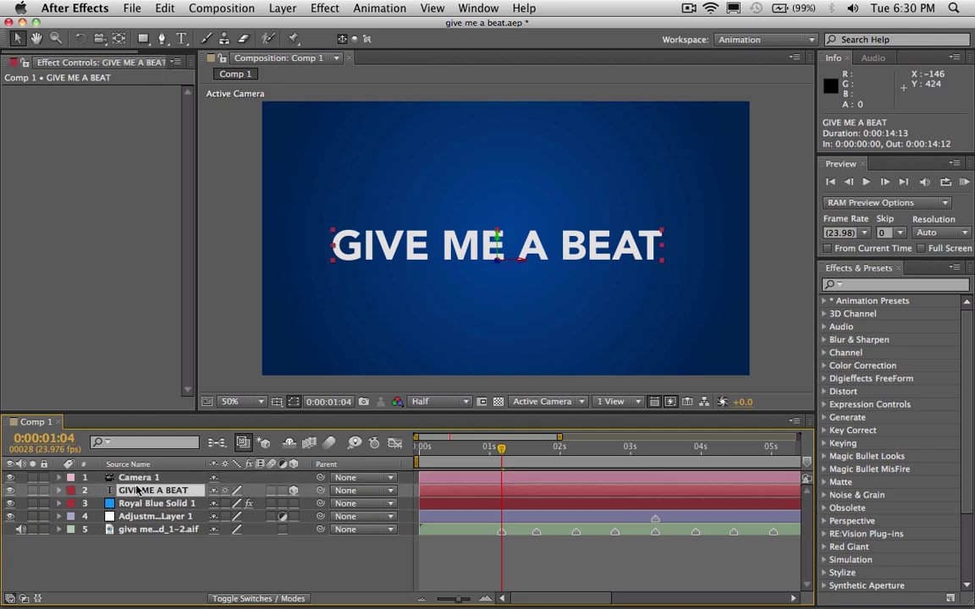
key("p")
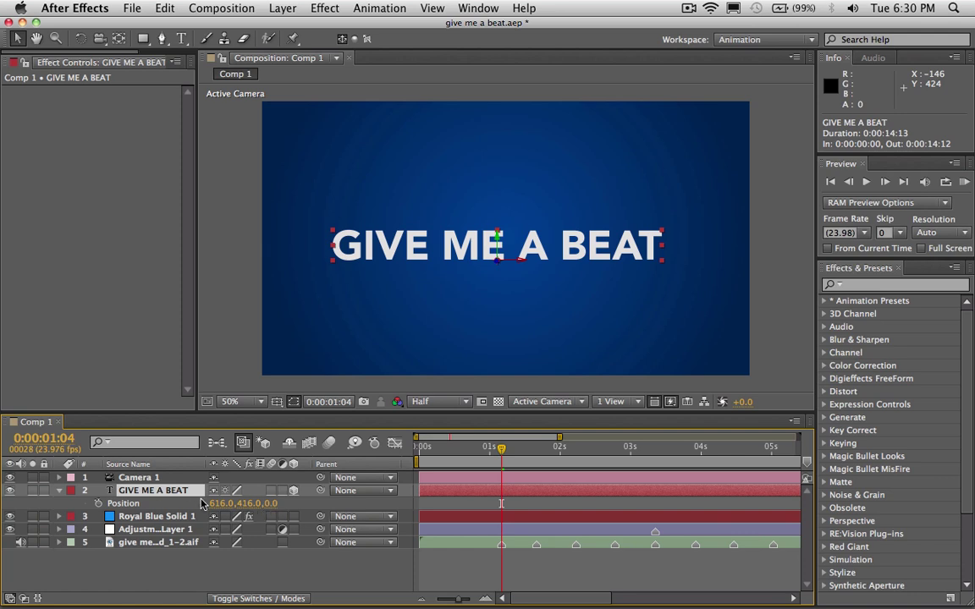
left_click_drag(269, 502, 338, 326)
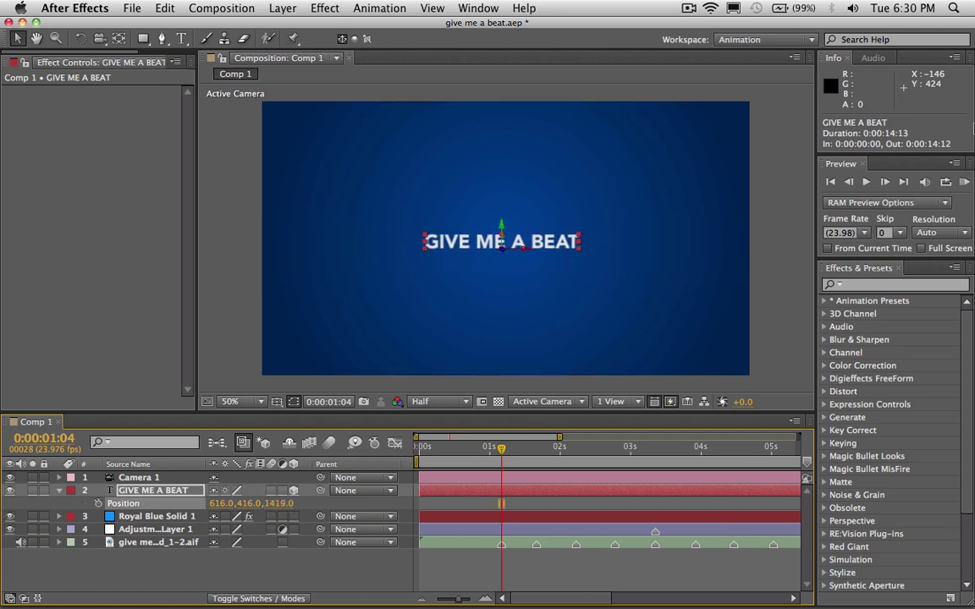
key("super+z")
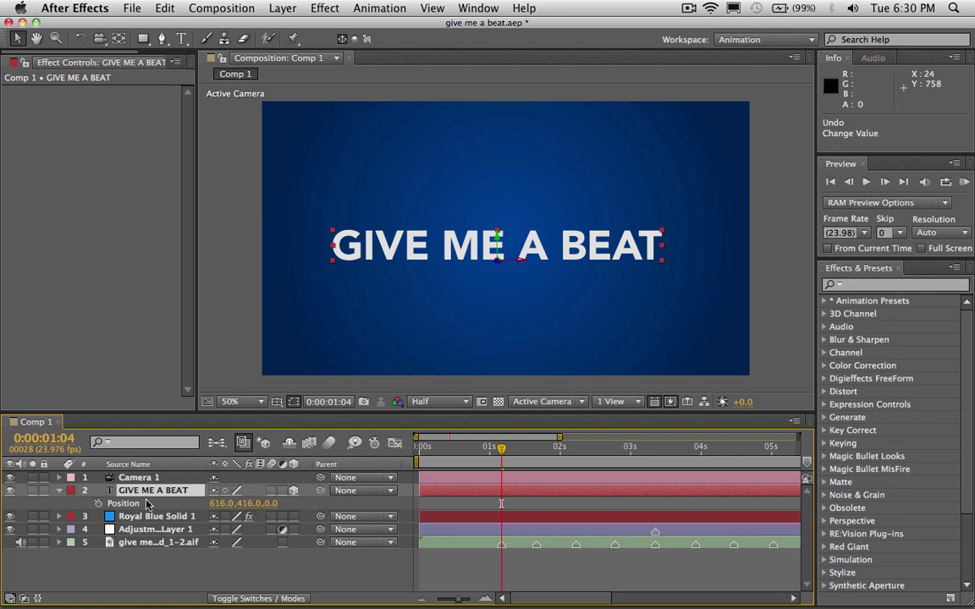
left_click_drag(501, 448, 502, 481)
mouse_move(501, 457)
left_mouse_down()
mouse_move(529, 457)
mouse_move(505, 467)
left_mouse_up()
left_click(98, 504)
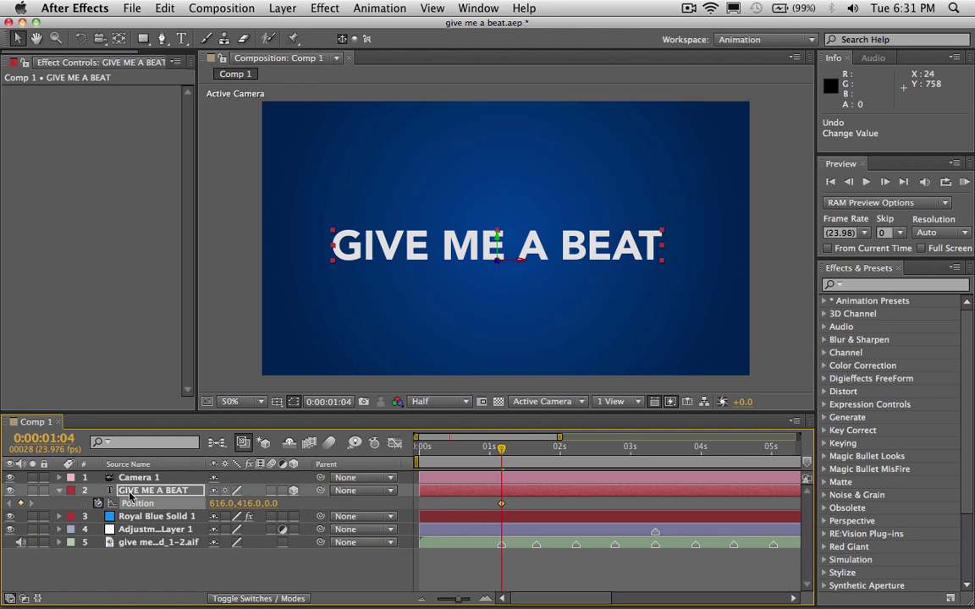
Keyframe the GIVE ME A BEAT text's Z position at 0:00:01:00 to about -1245, so it starts behind the camera
left_click(492, 448)
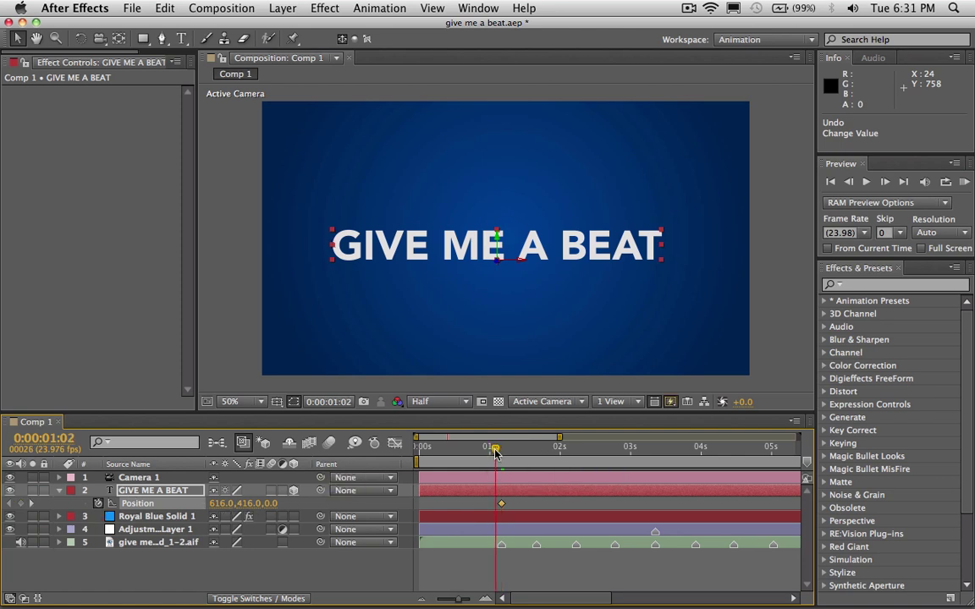
left_click_drag(462, 598, 464, 600)
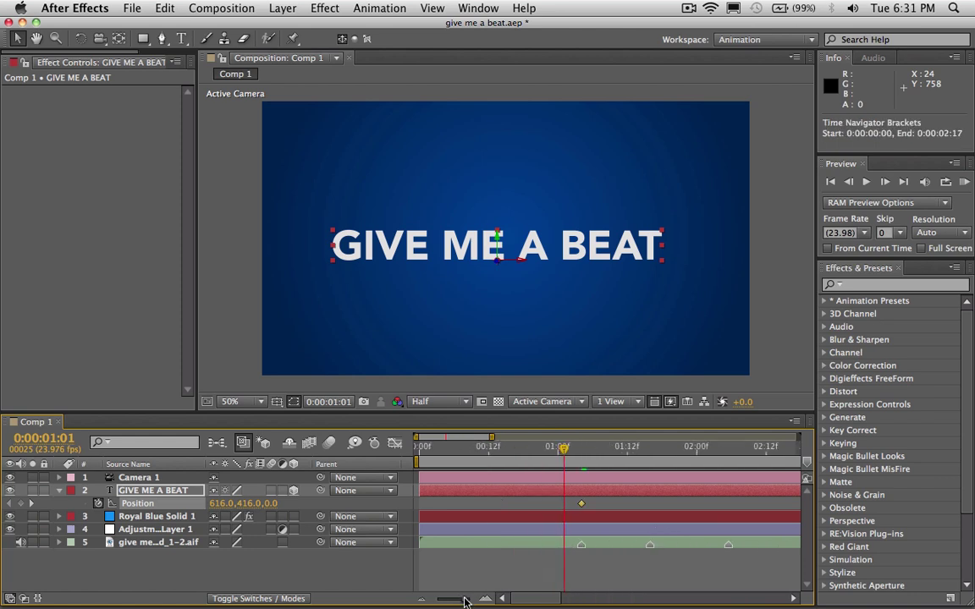
left_click_drag(564, 458, 559, 455)
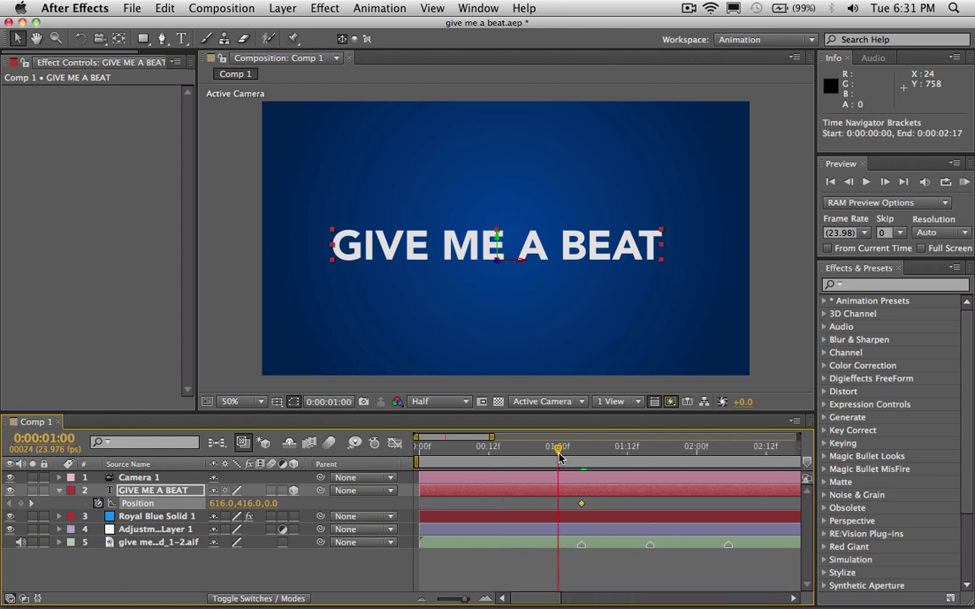
left_click(275, 504)
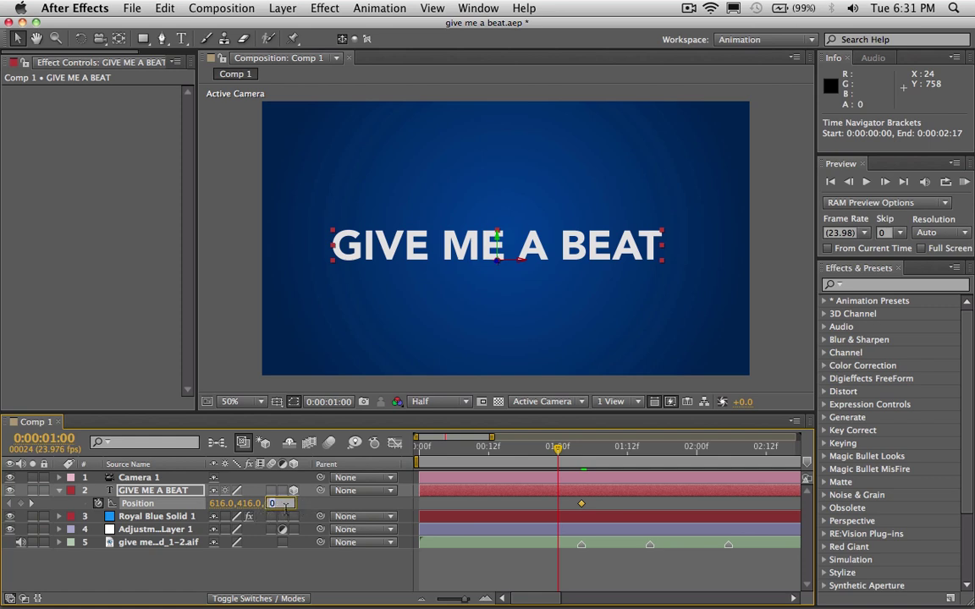
type("-267")
key("Return")
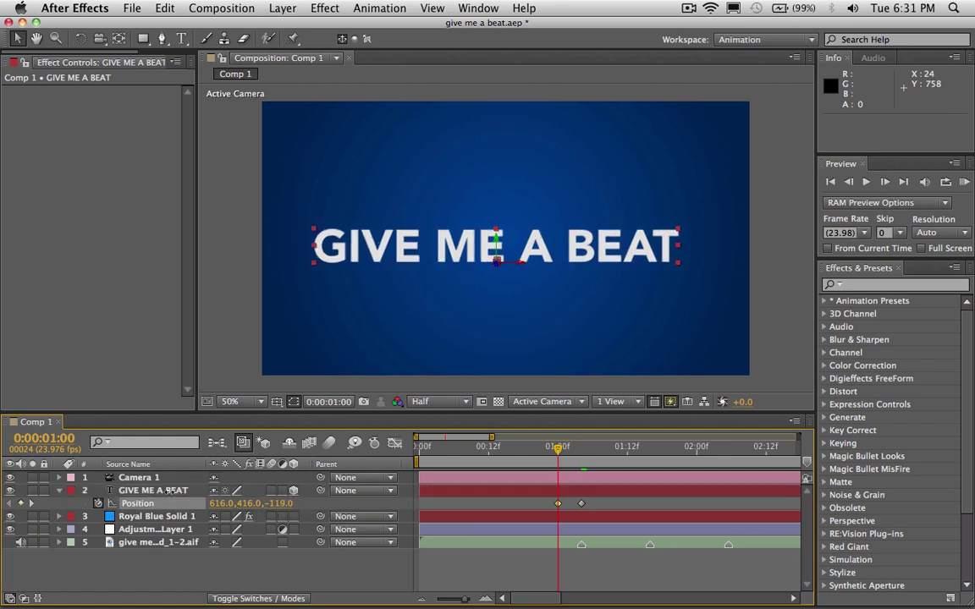
left_click(278, 493)
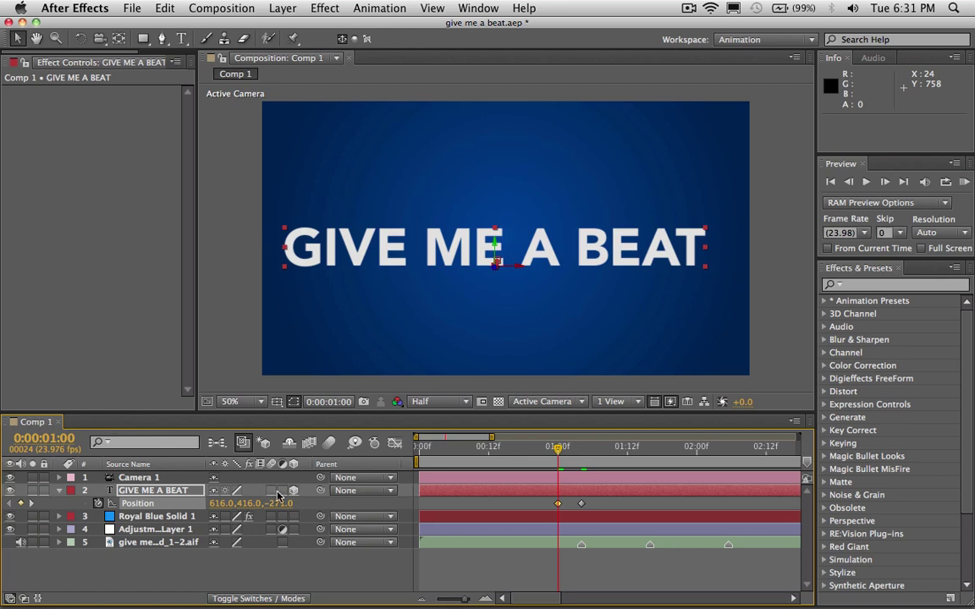
left_click_drag(279, 504, 124, 483)
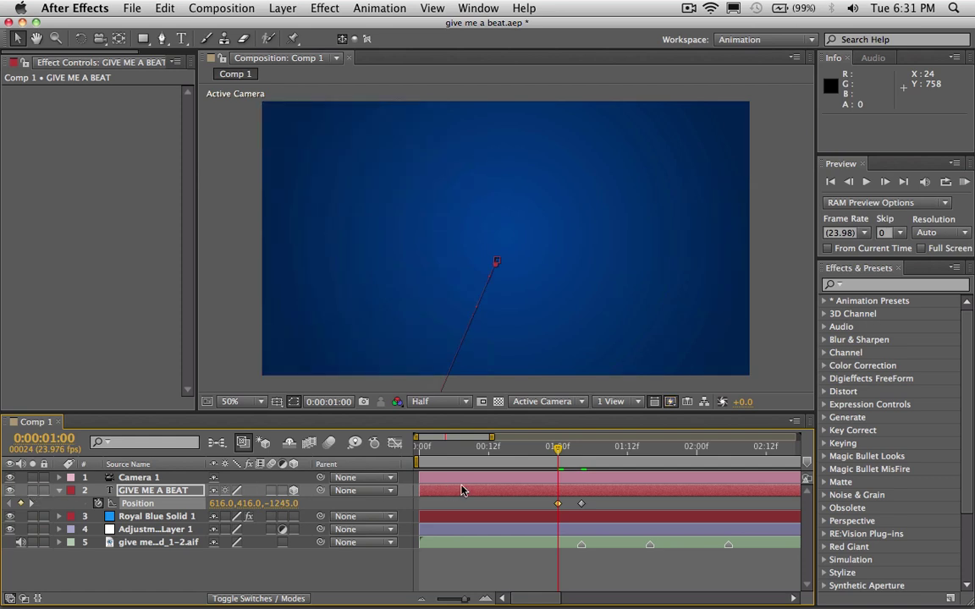
Apply Easy Ease to the text's Position keyframe at 0:00:01:04
left_click_drag(556, 448, 574, 449)
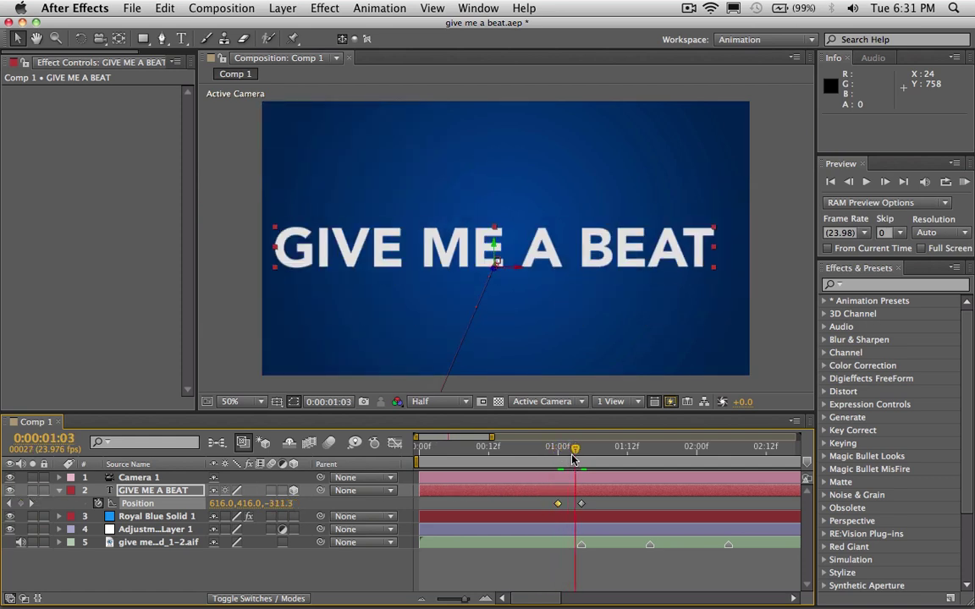
left_click(582, 505)
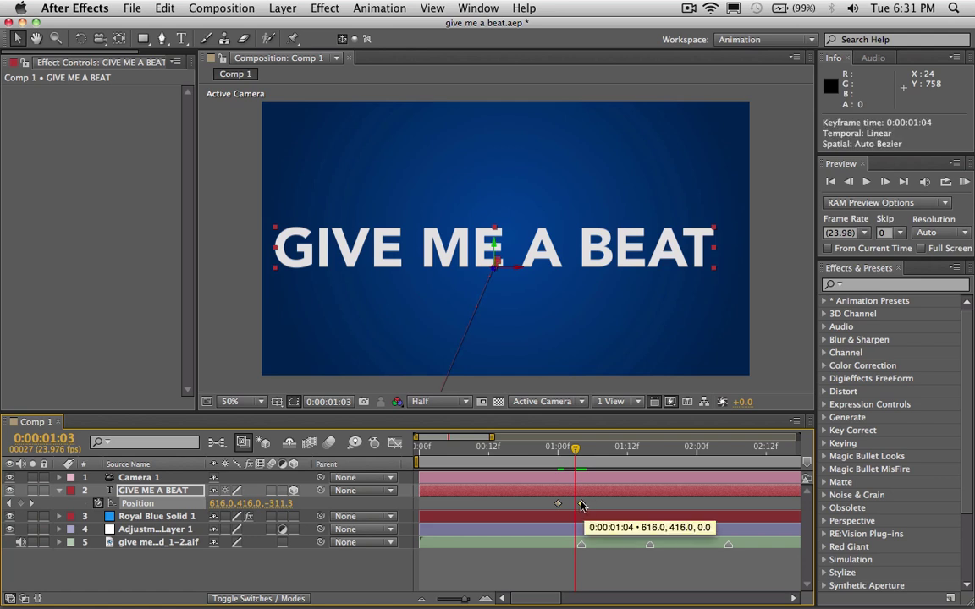
right_click(582, 505)
mouse_move(677, 591)
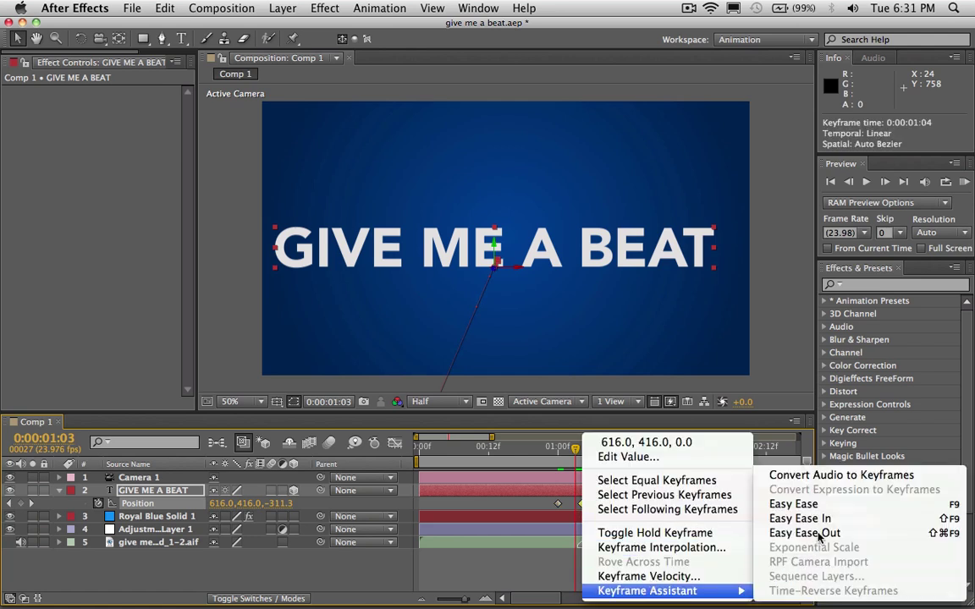
left_click(818, 505)
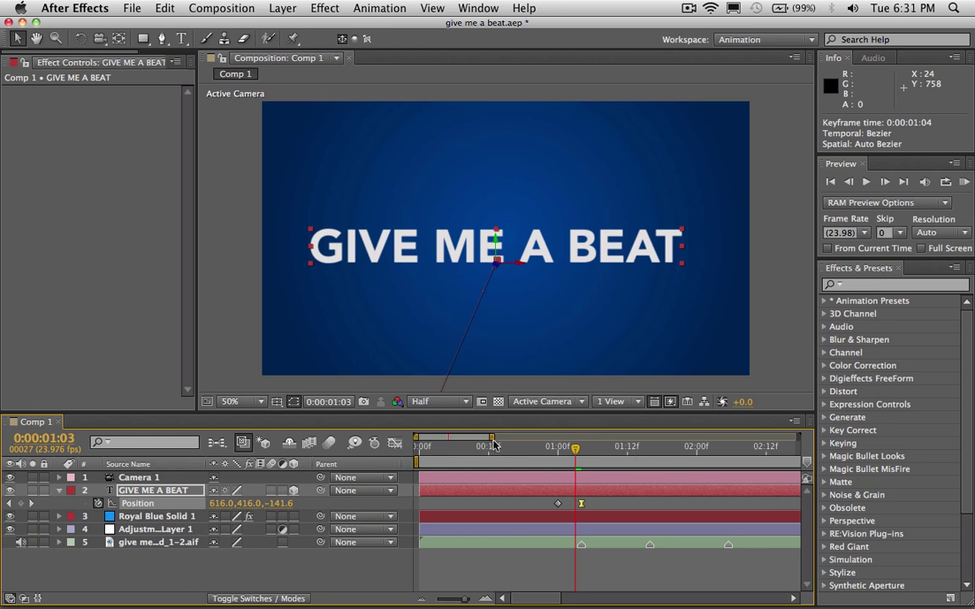
End the work area at about 0:00:01:10 and run a RAM preview of the text's fly-in
left_click_drag(556, 454, 608, 461)
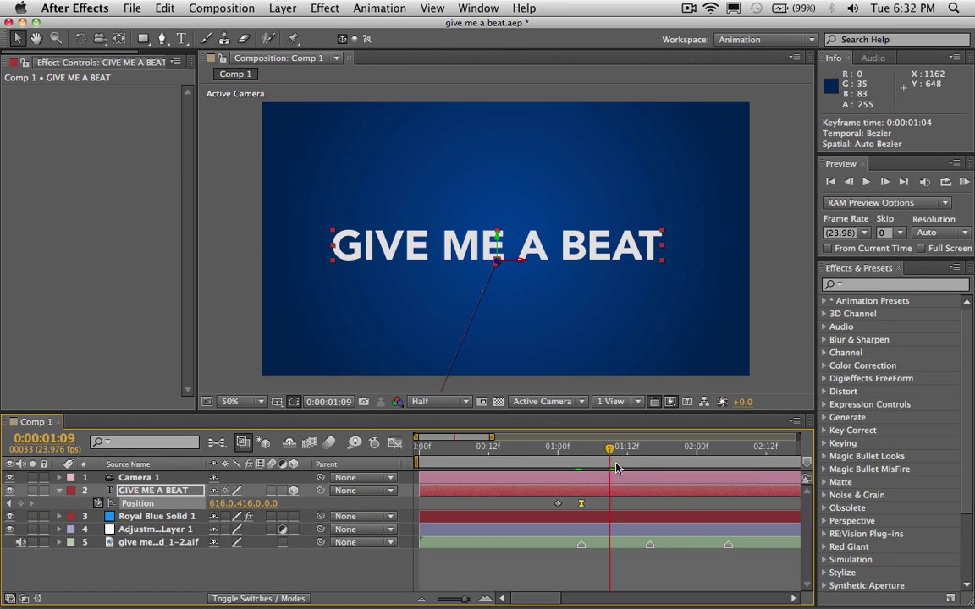
key("n")
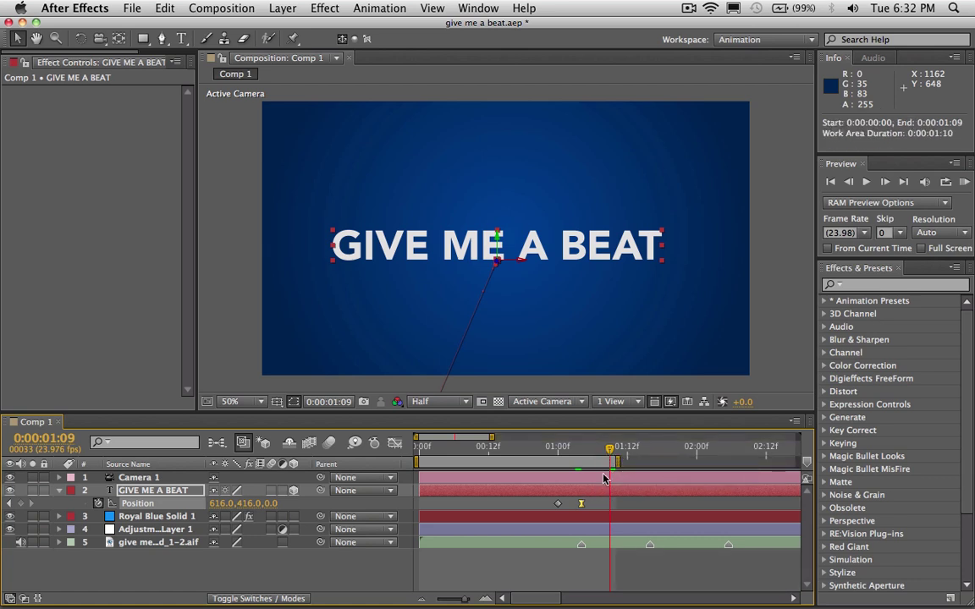
left_click_drag(620, 458, 569, 457)
key("space")
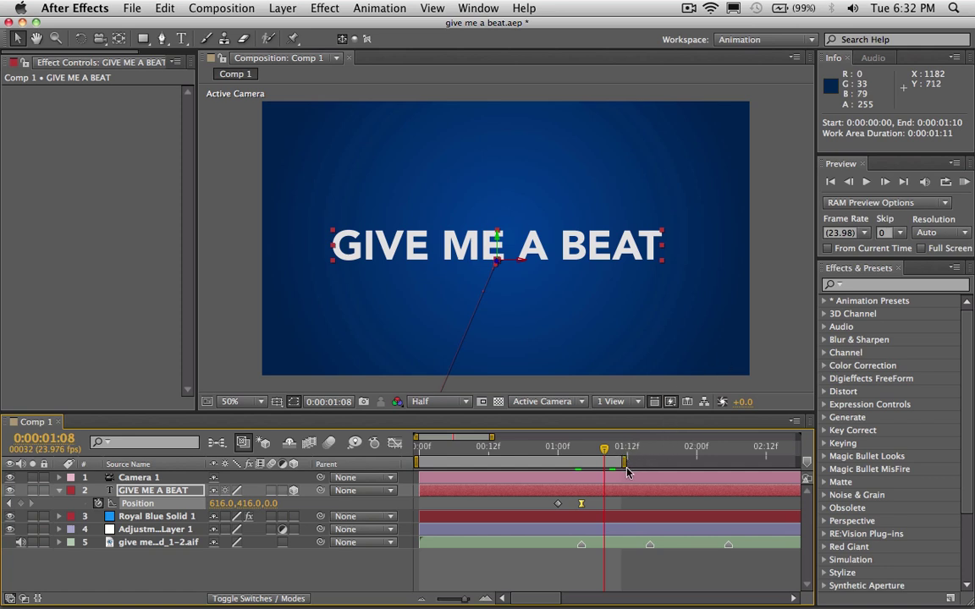
left_click(964, 182)
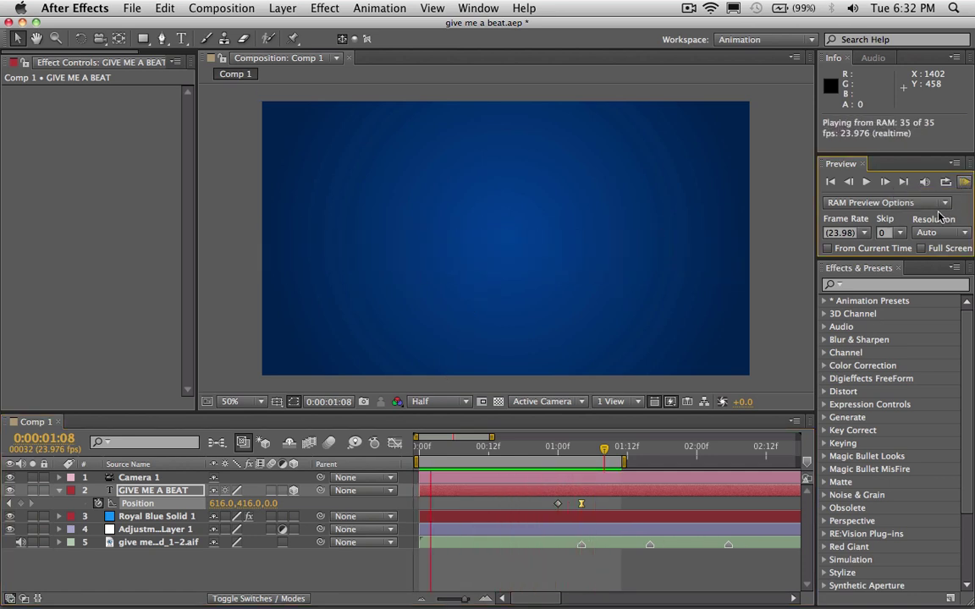
left_click(590, 477)
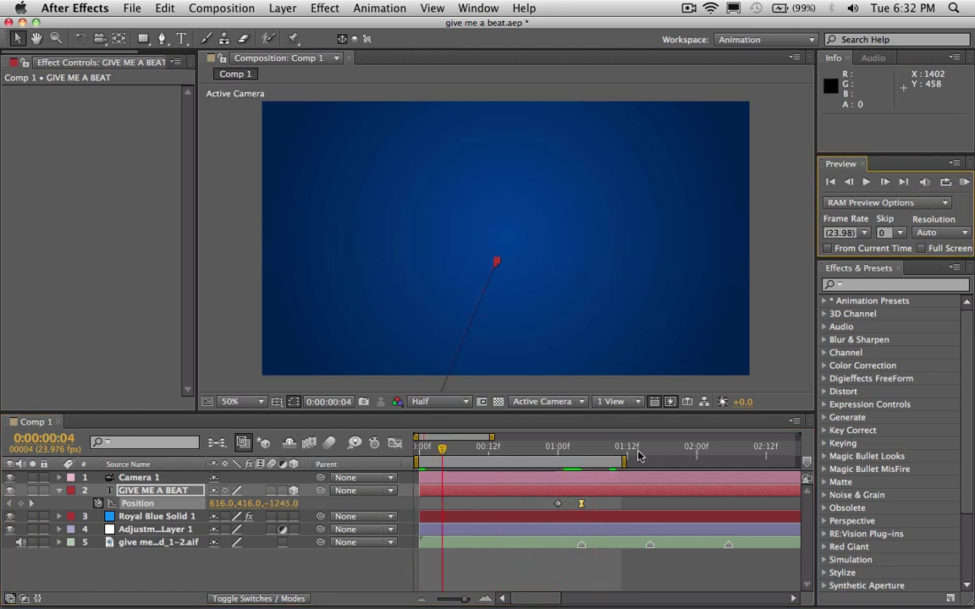
Extend the work area's end to about 0:00:02:06 and RAM preview the fly-in again
left_click_drag(625, 461, 738, 461)
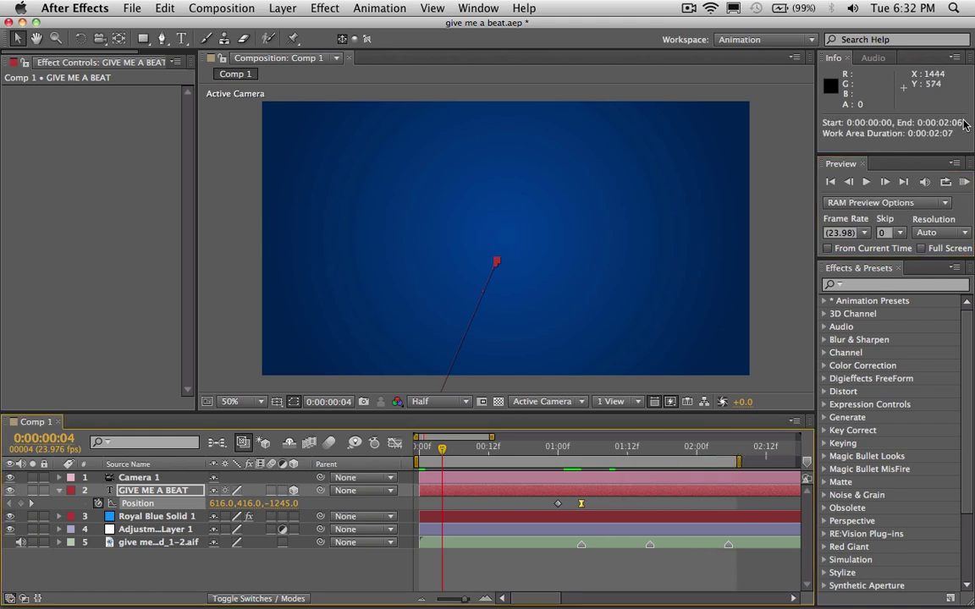
left_click(964, 181)
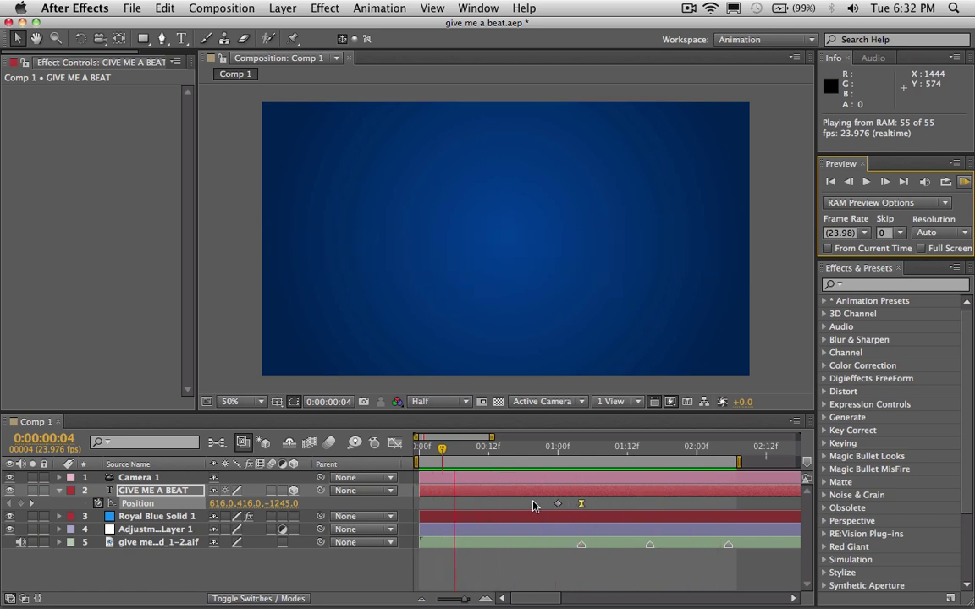
left_click(573, 459)
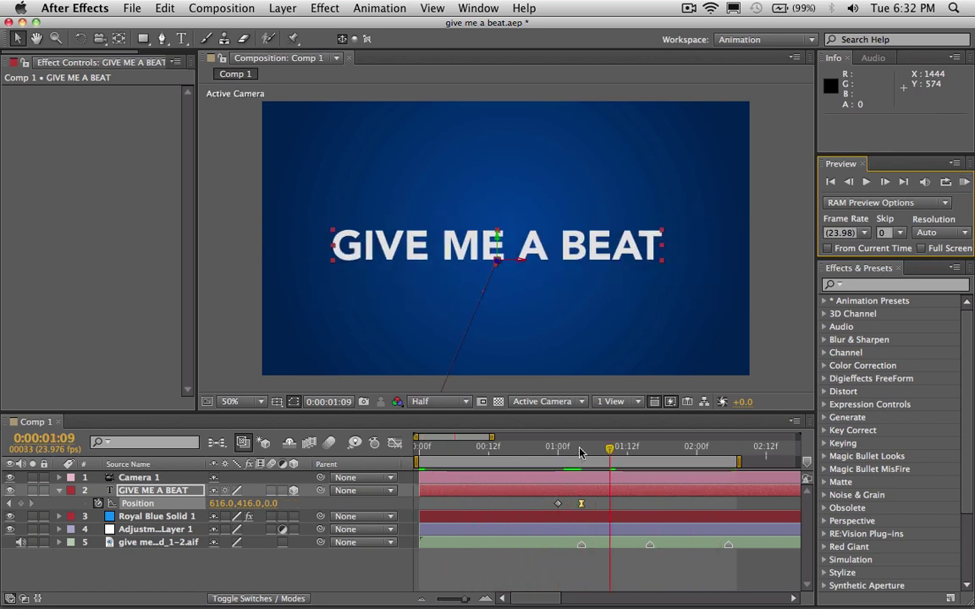
Enable motion blur for the composition and the GIVE ME A BEAT layer, checking it at 0:00:01:02 and in a RAM preview
left_click(580, 453)
left_click(568, 455)
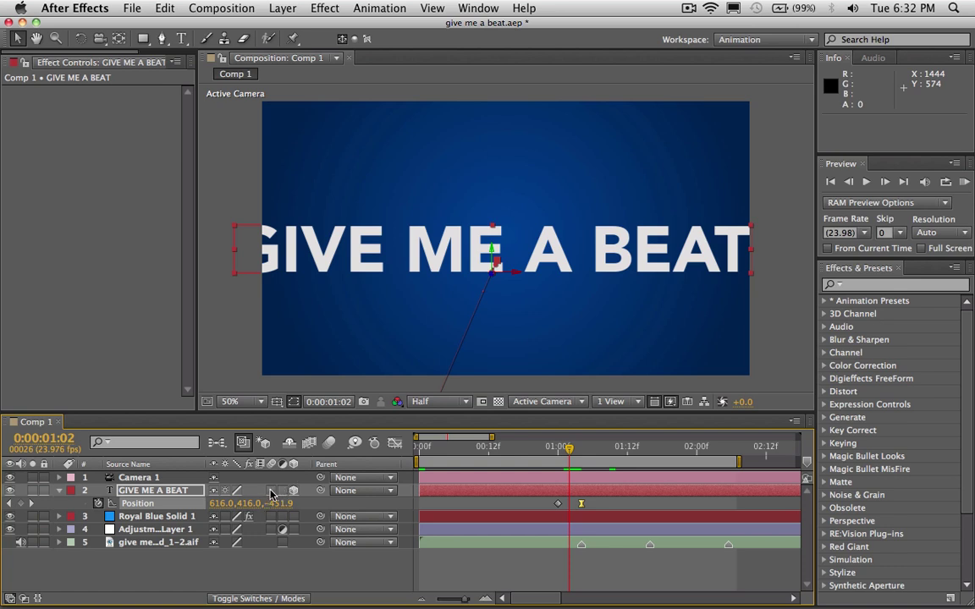
left_click(330, 445)
left_click(272, 491)
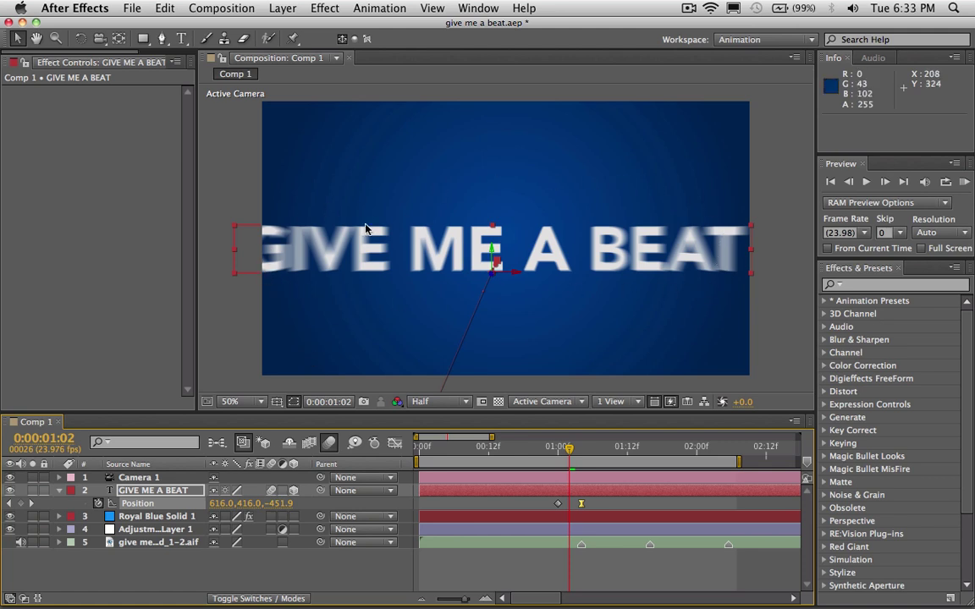
left_click(964, 182)
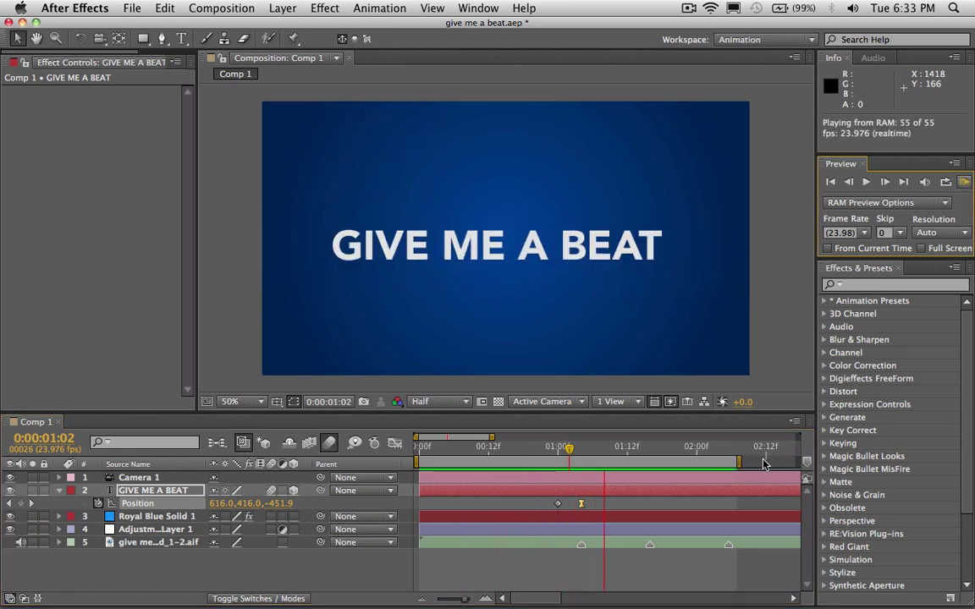
Move the text's first Position keyframe earlier to 0:00:00:22 and RAM preview the slower fly-in
left_click(559, 505)
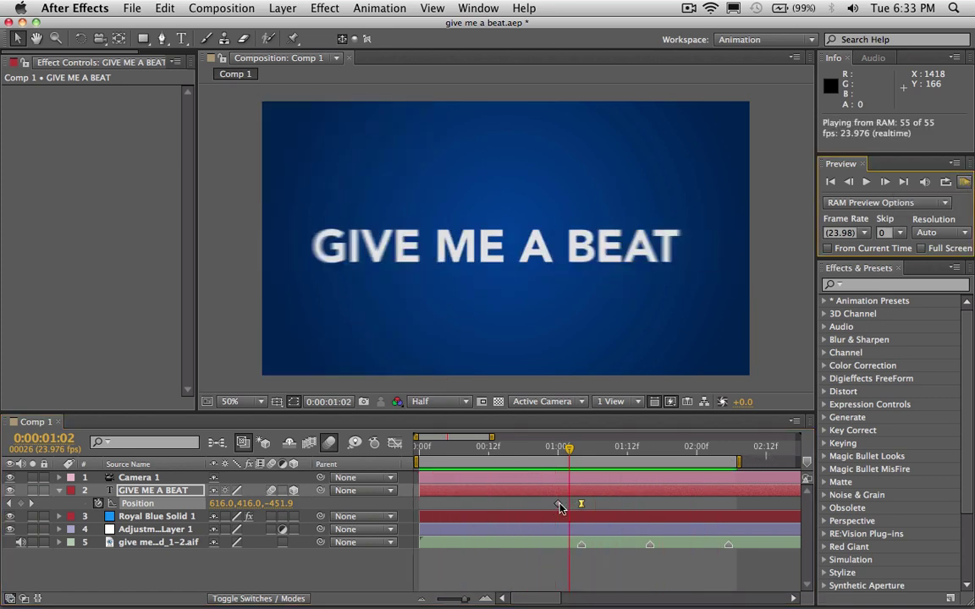
left_click(554, 511)
left_click(568, 461)
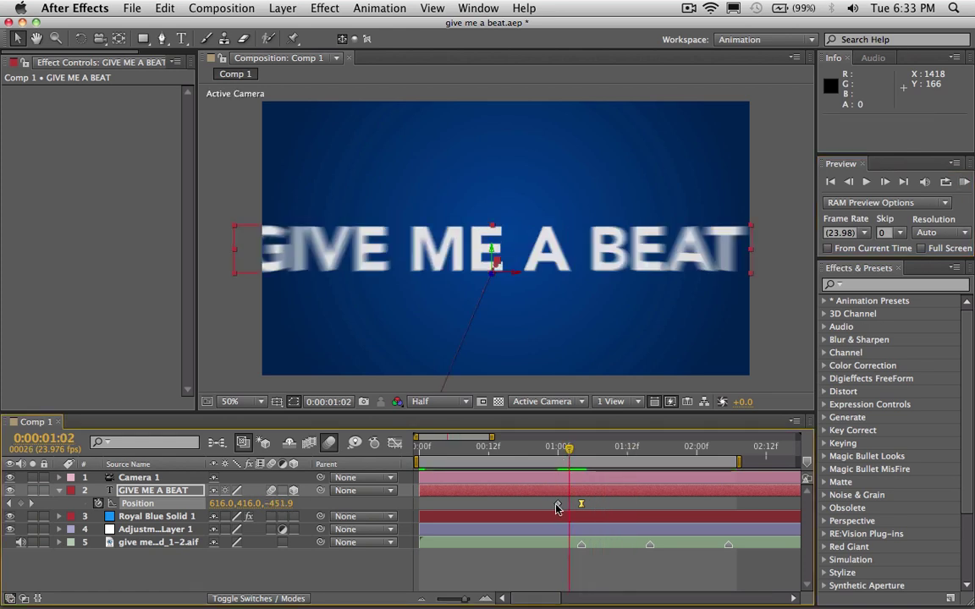
left_click_drag(558, 507, 546, 505)
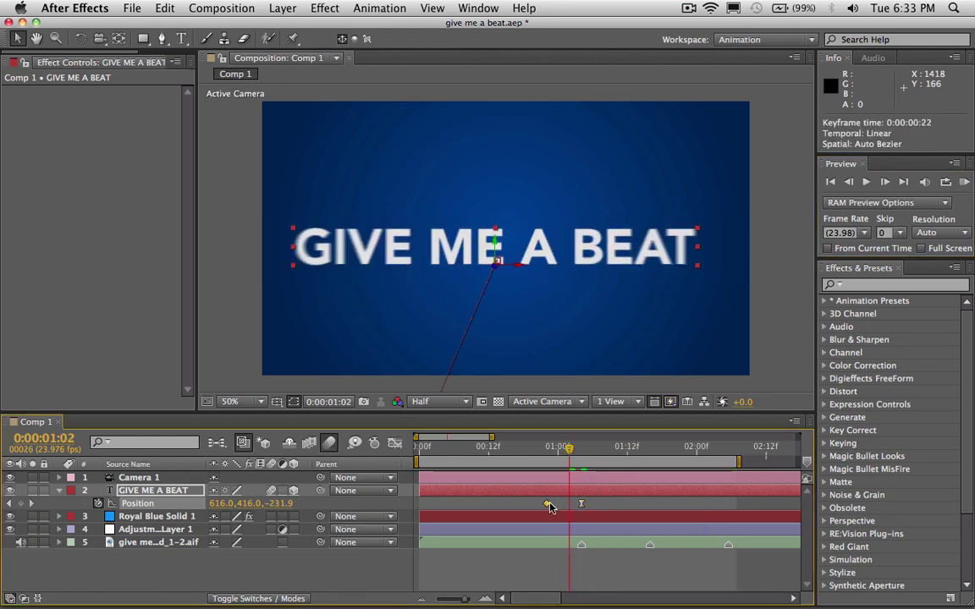
left_click(963, 182)
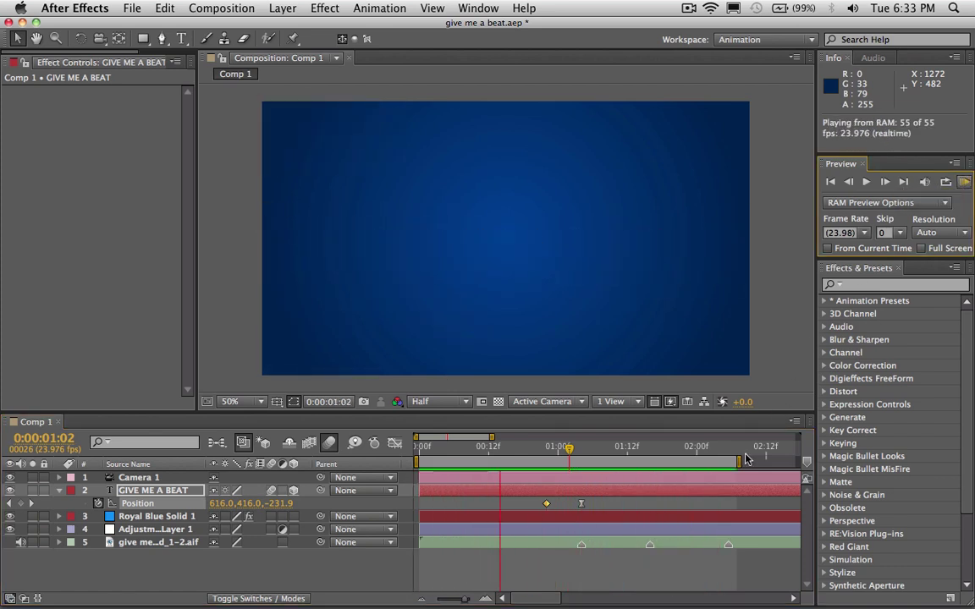
left_click(703, 500)
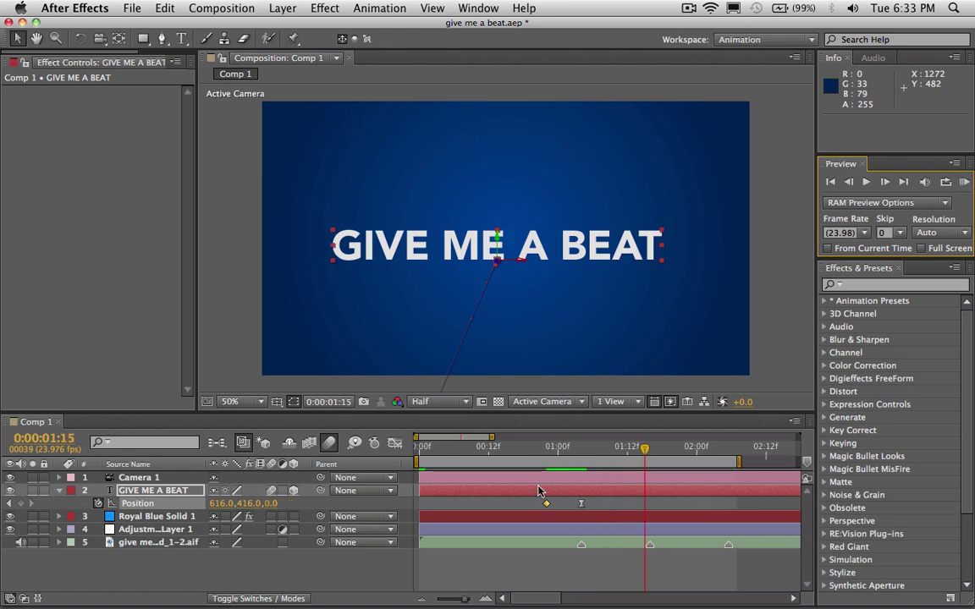
Extend the work area to 0:00:04:15, move the current time to the marker at 0:00:03:08 and select the GIVE ME A BEAT layer
left_click_drag(489, 438, 699, 461)
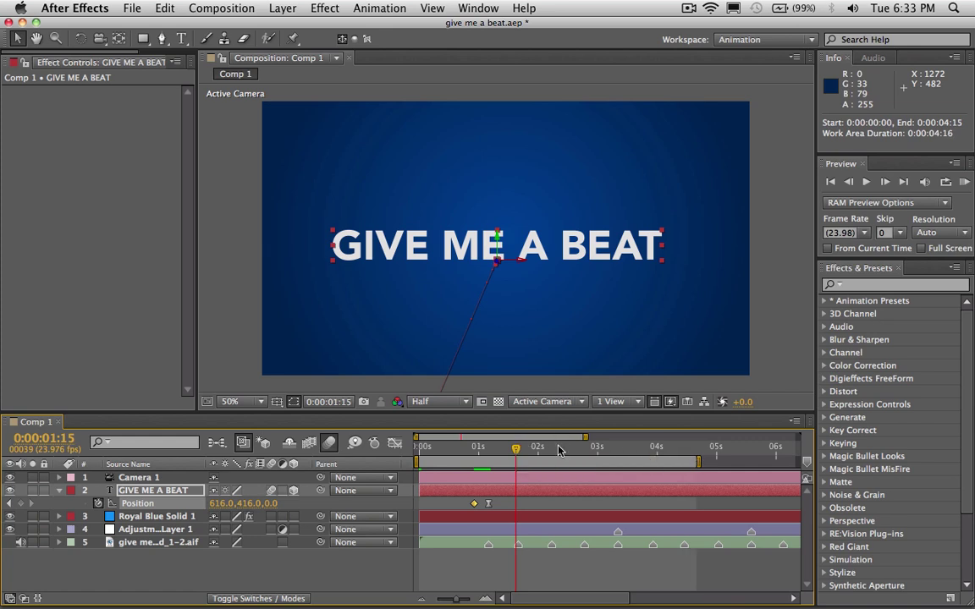
left_click_drag(559, 450, 617, 467)
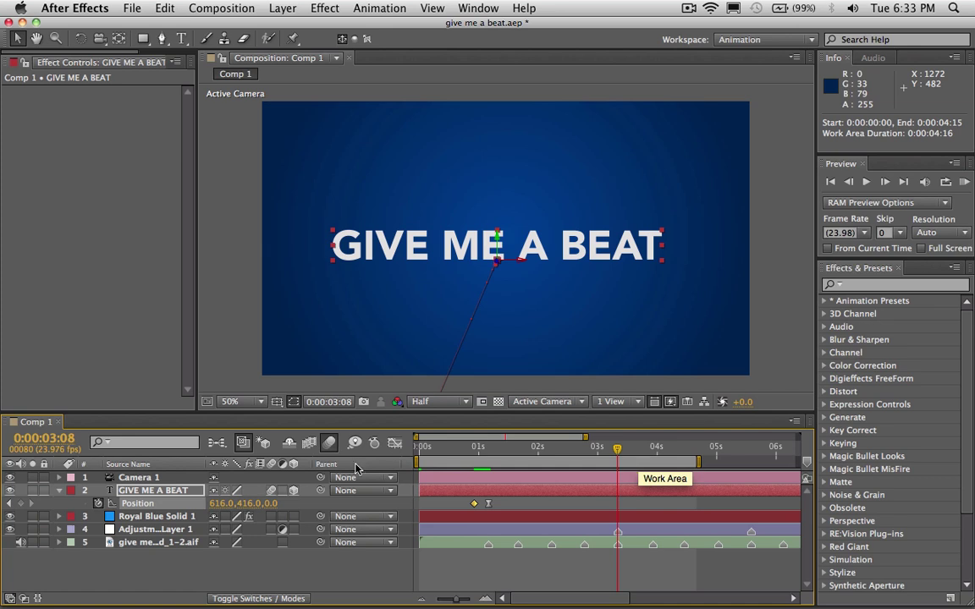
left_click(167, 490)
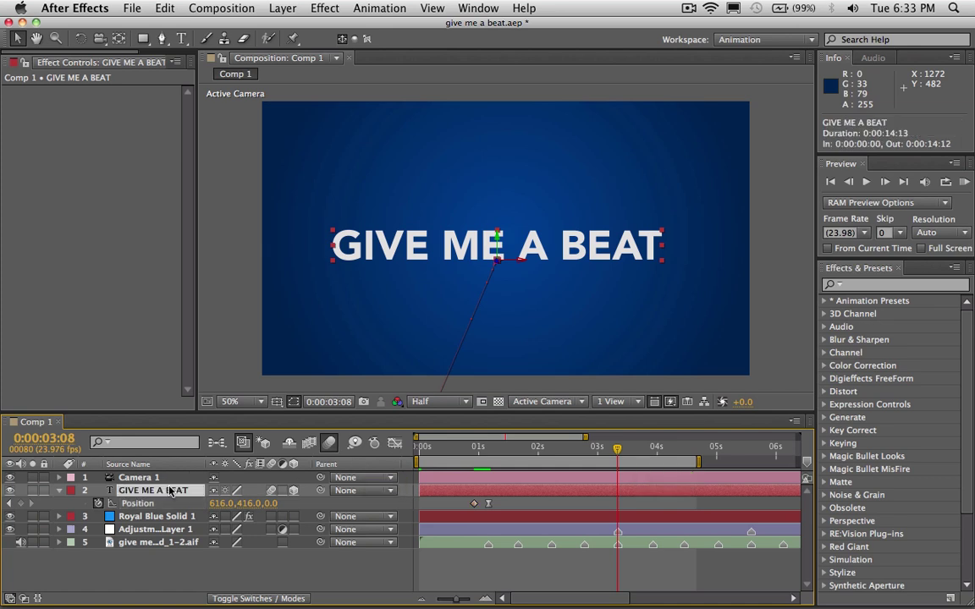
Duplicate the GIVE ME A BEAT layer, hide the original, and change the duplicate's text to MAKE IT LOUD
key("ctrl+d")
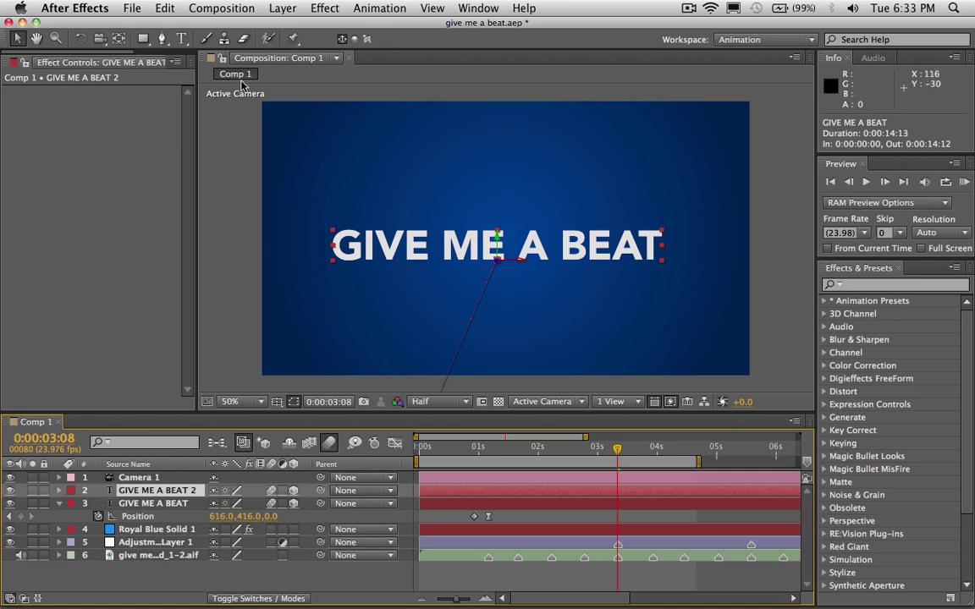
left_click(10, 504)
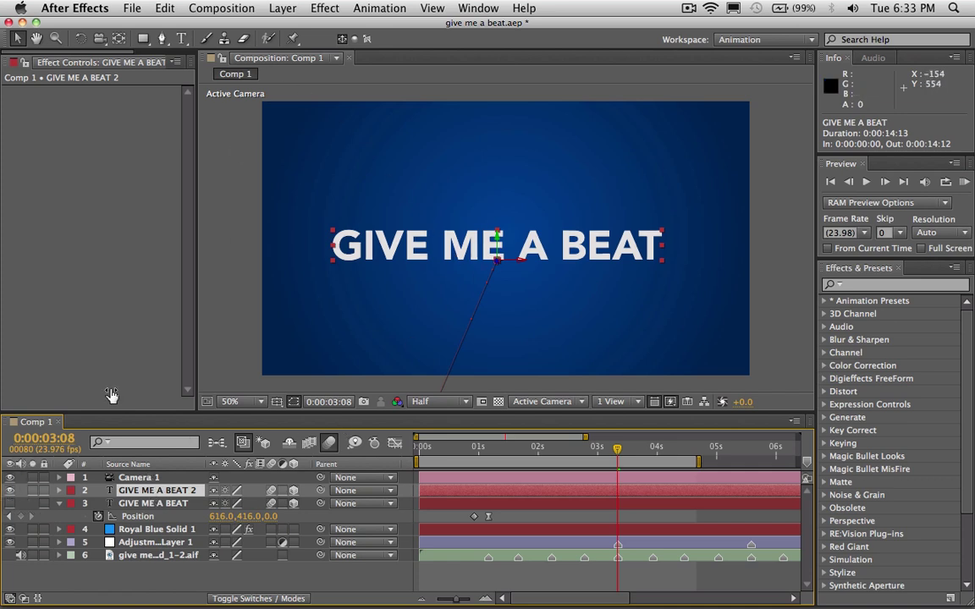
left_click(183, 39)
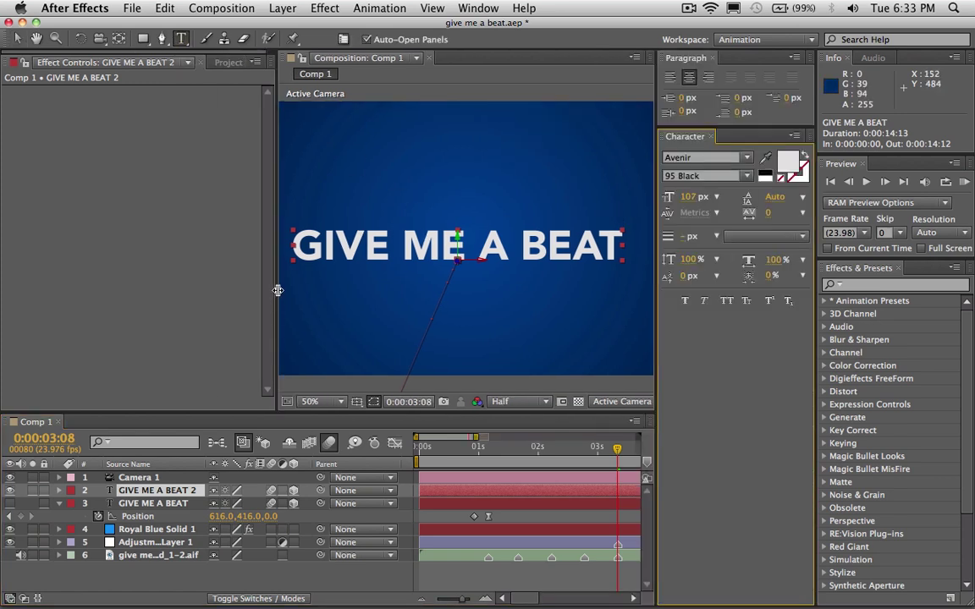
left_click_drag(278, 291, 100, 290)
left_click(328, 241)
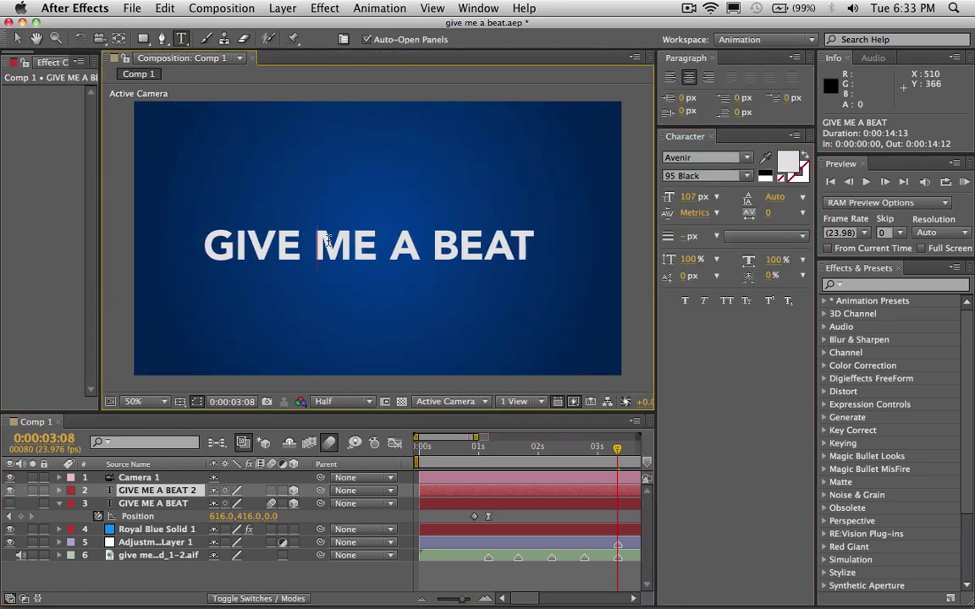
key("super+a")
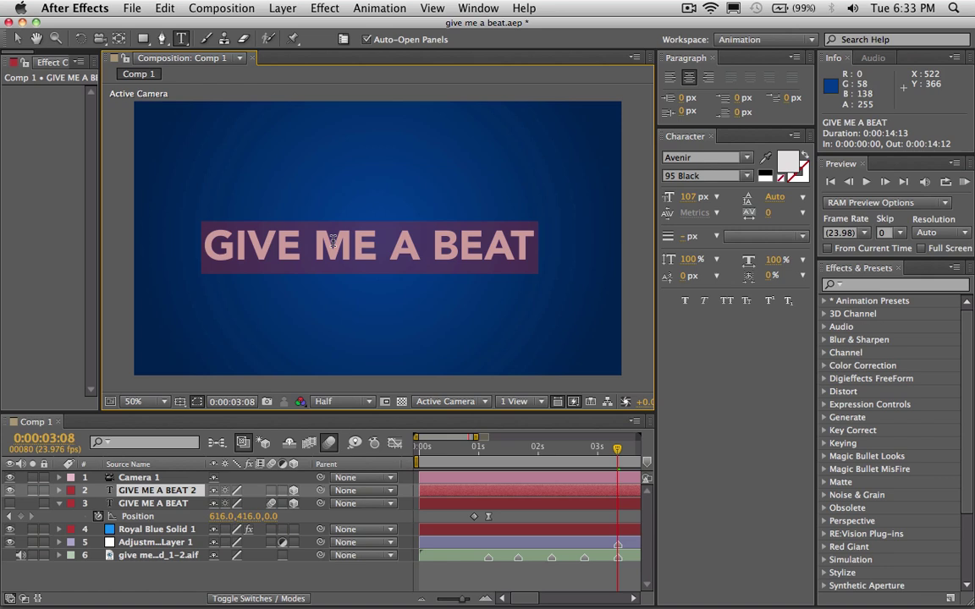
type("MAKE IT LOUD")
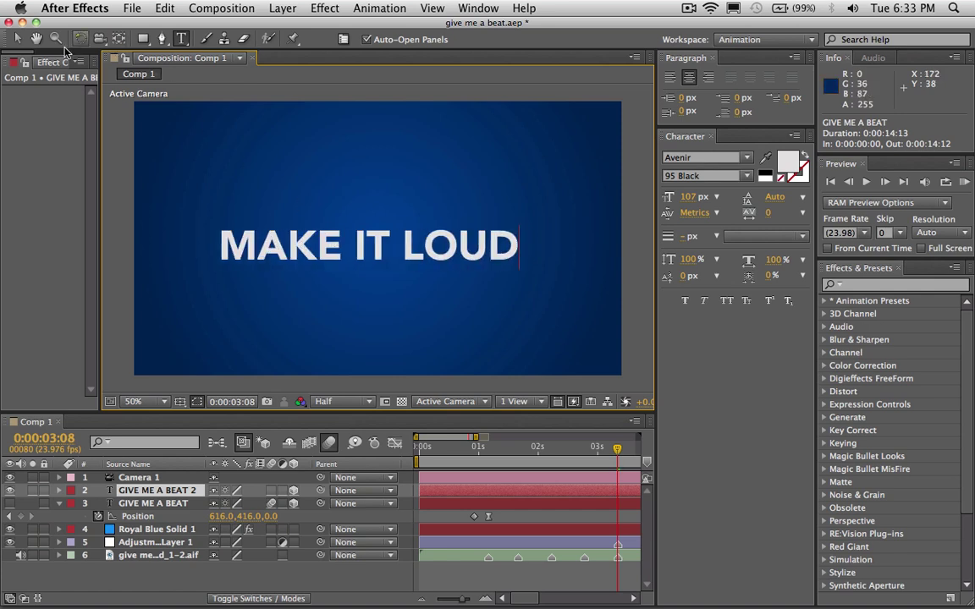
left_click(17, 38)
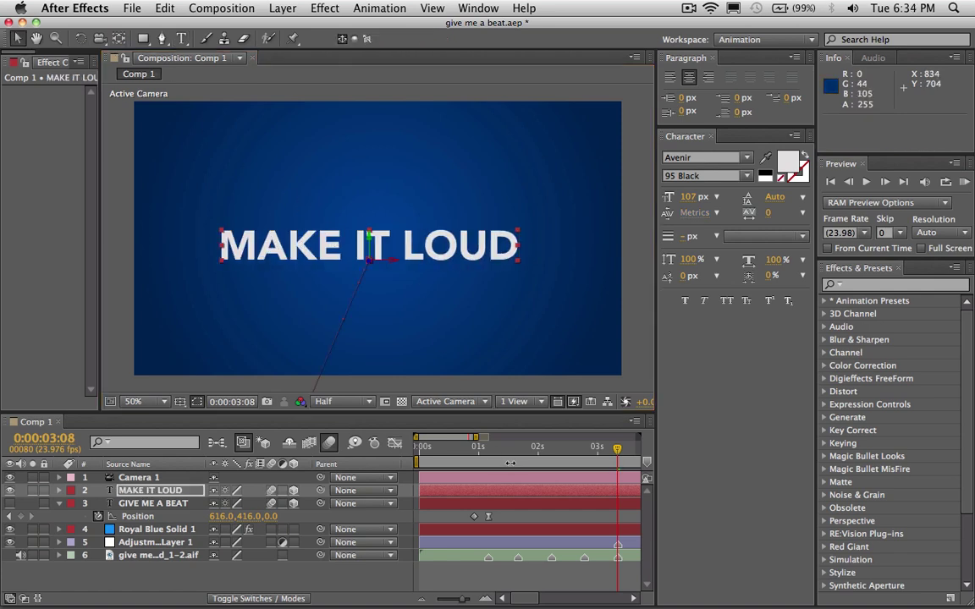
Slide the MAKE IT LOUD layer in time so its last Position keyframe lands on the marker at 0:00:03:08
key("p")
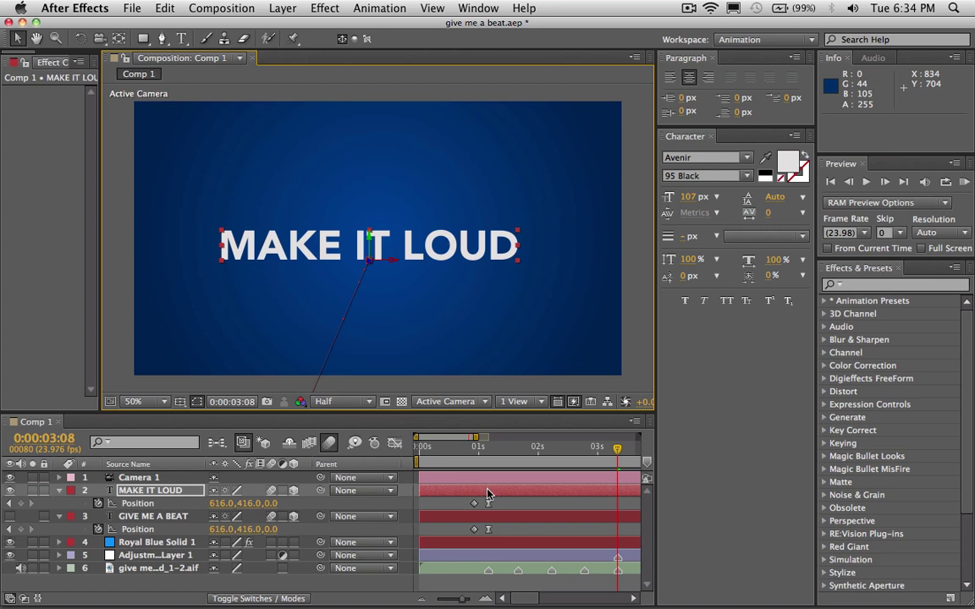
left_click_drag(488, 494, 619, 489)
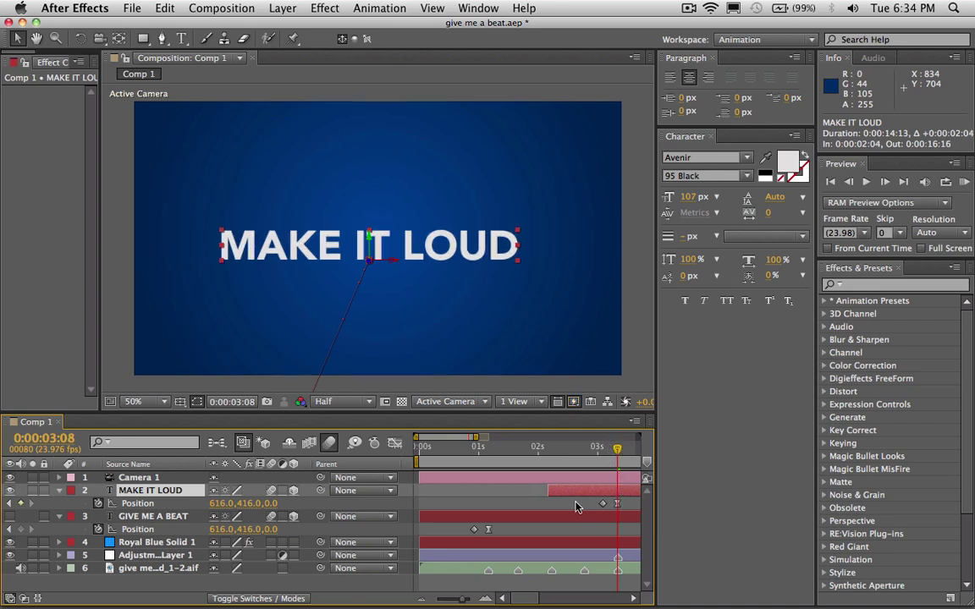
left_click_drag(532, 601, 537, 601)
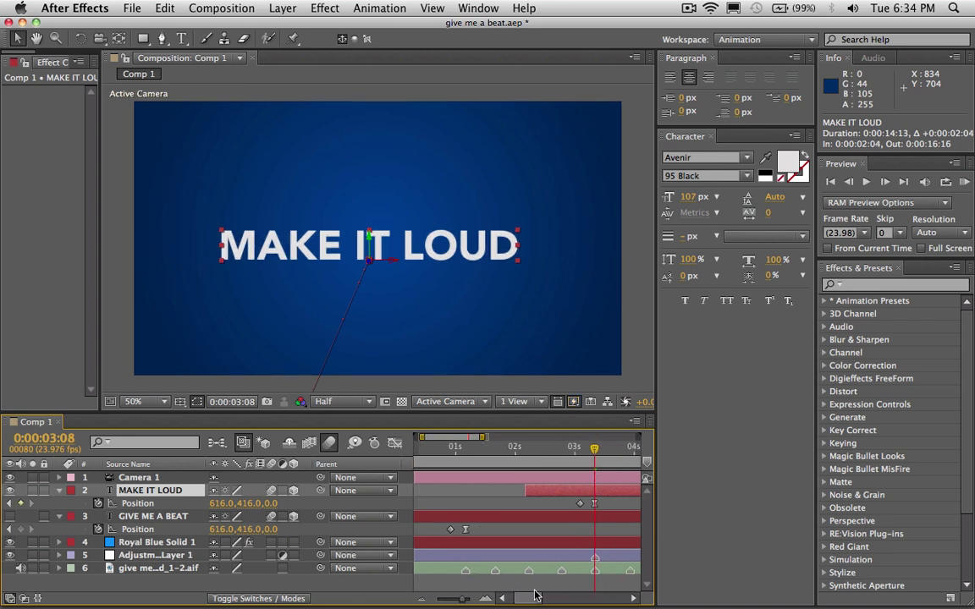
Trim the end of the GIVE ME A BEAT layer to the current time at 0:00:03:08
left_click(592, 518)
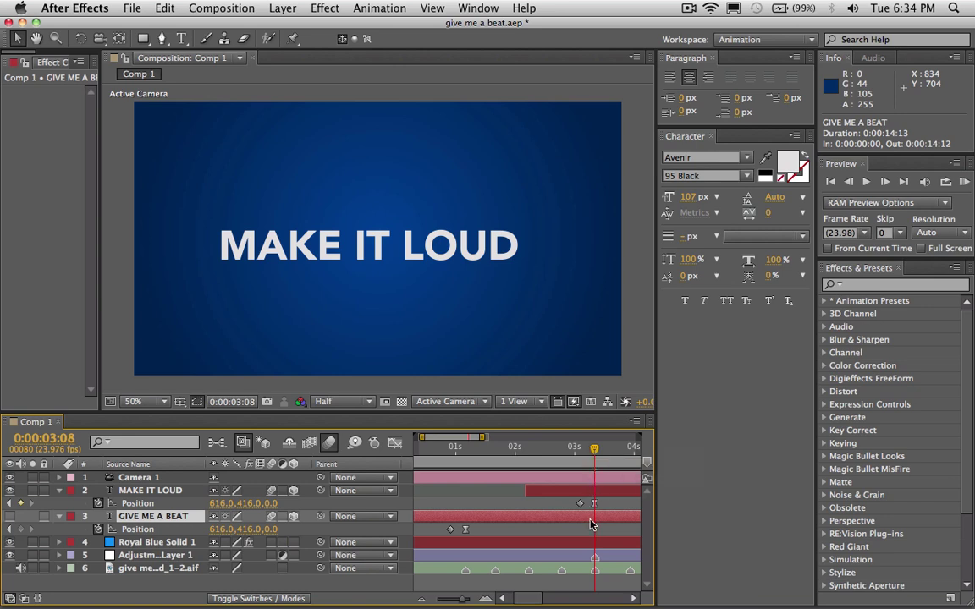
key("alt+bracketright")
key("super+z")
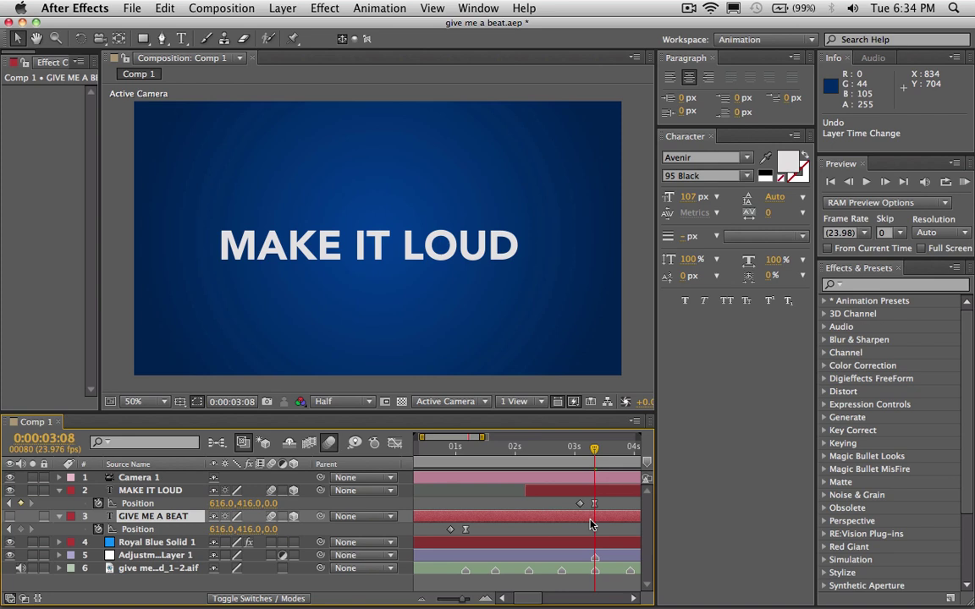
key("alt+bracketright")
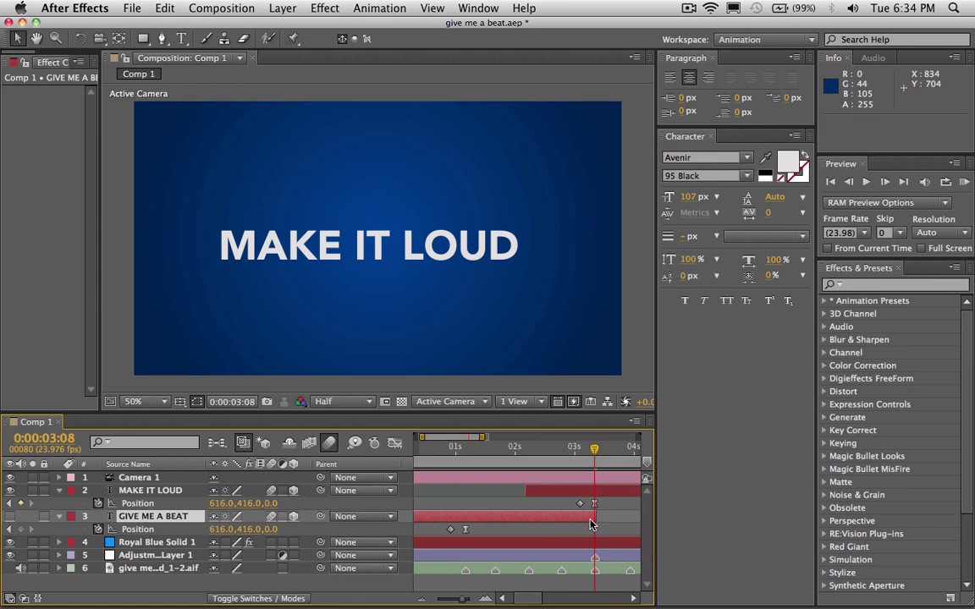
key("super+z")
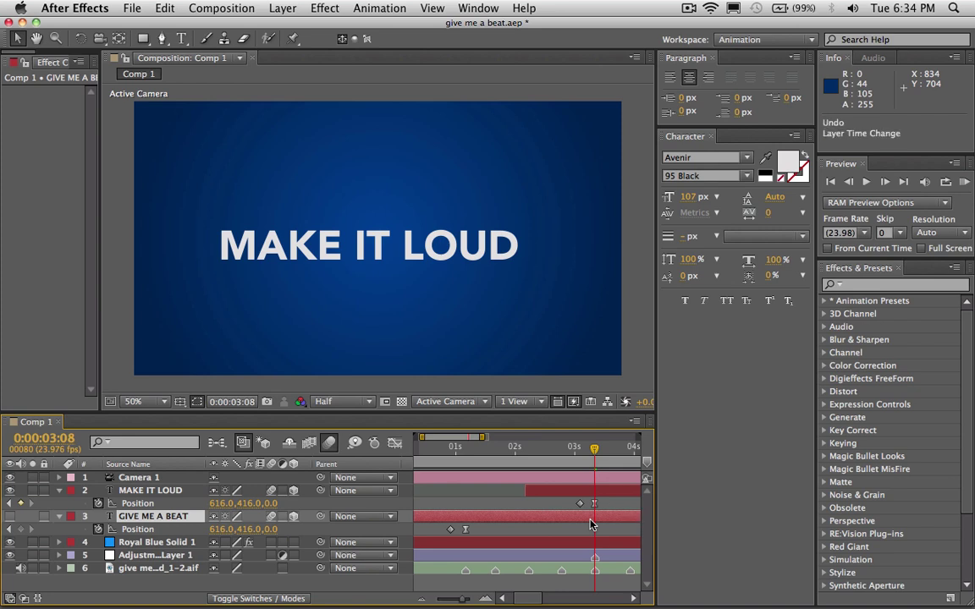
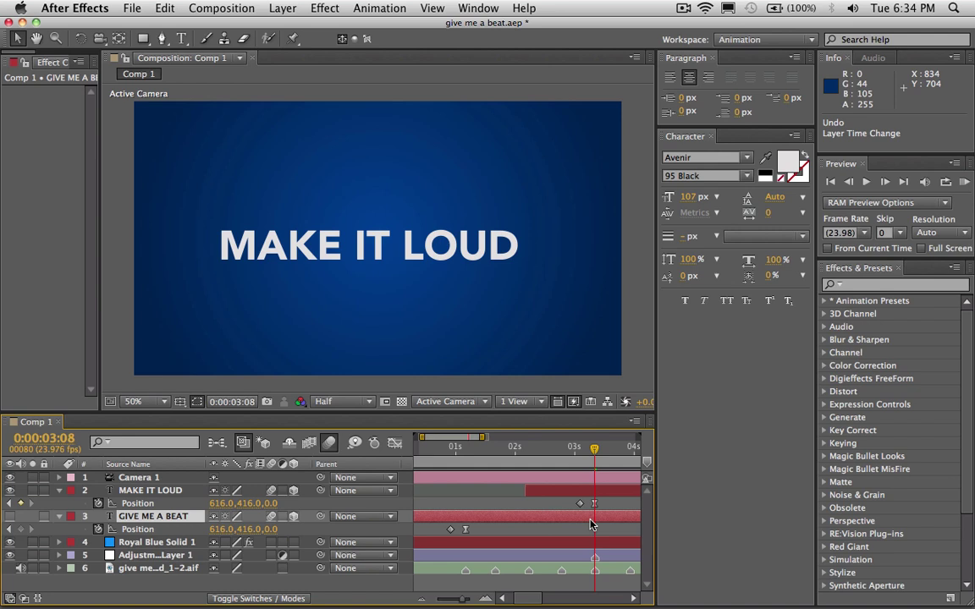
key("alt+bracketright")
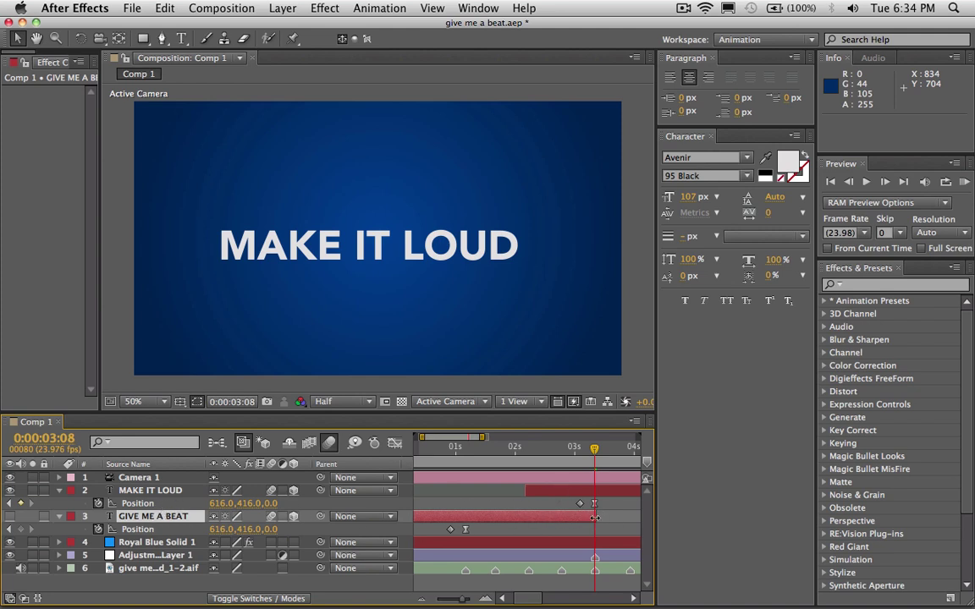
Trim the end of the GIVE ME A BEAT layer to 0:00:02:10, then extend it back out to 0:00:03:07
left_click(565, 448)
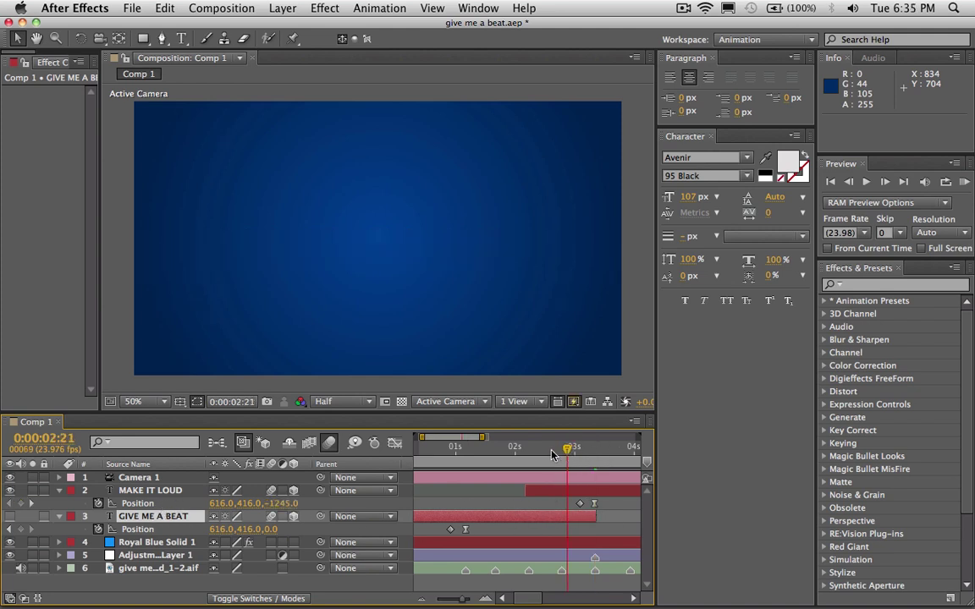
left_click_drag(551, 454, 540, 449)
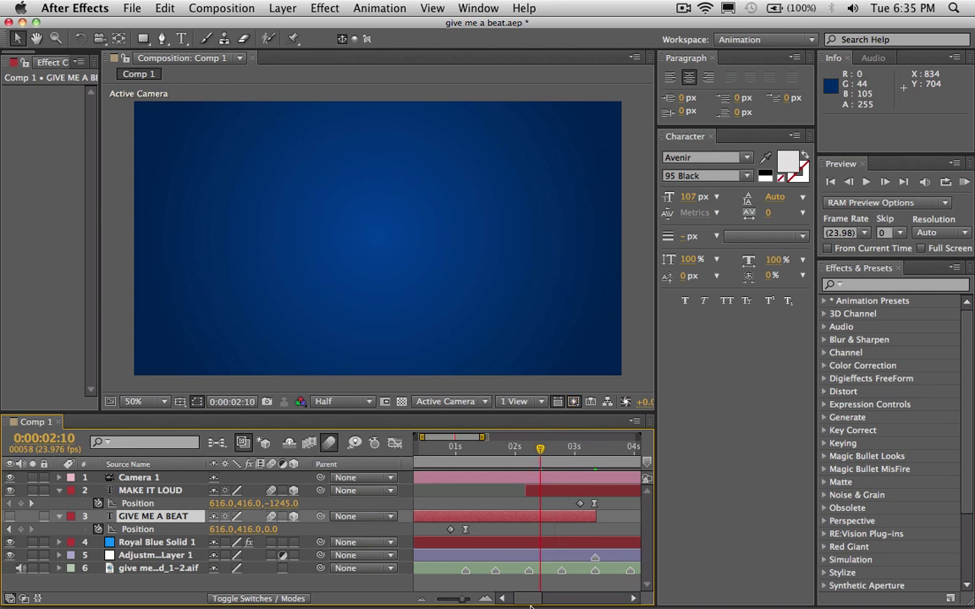
key("alt+bracketright")
left_click_drag(543, 514, 591, 525)
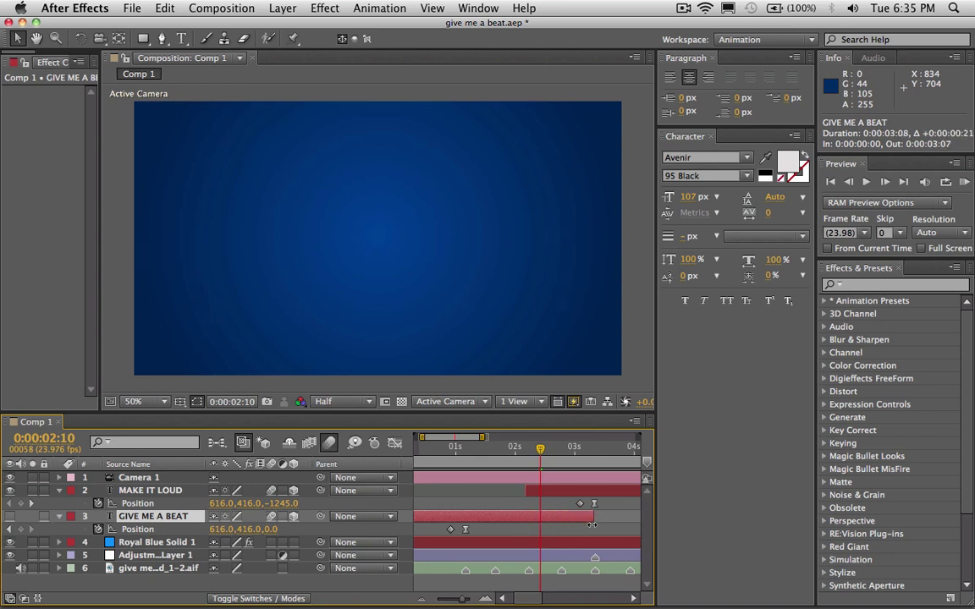
Make the GIVE ME A BEAT layer visible again and scrub through the title change to the marker at 0:00:03:08
left_click(560, 449)
left_click_drag(561, 450, 576, 449)
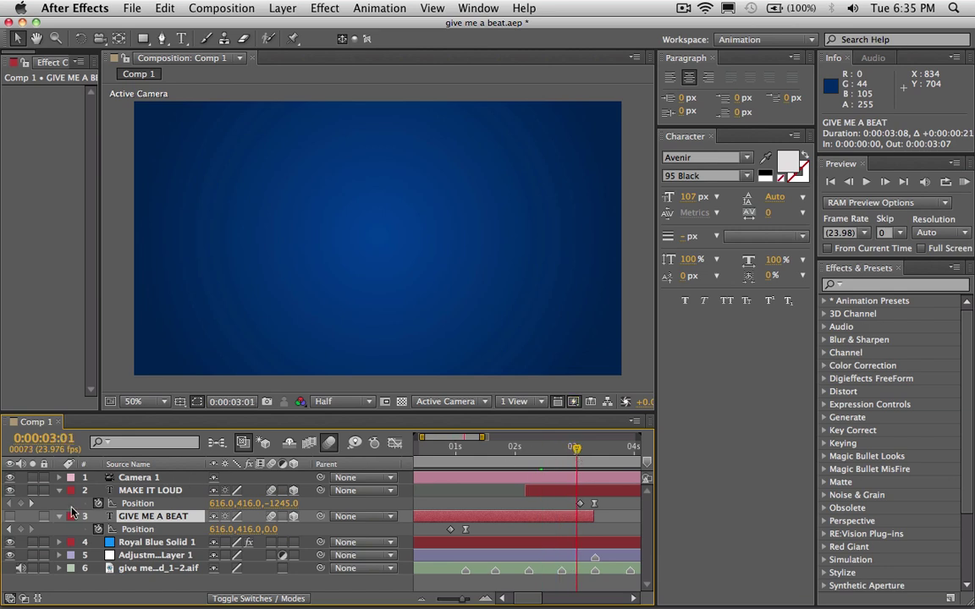
left_click(9, 516)
left_click_drag(443, 457, 595, 453)
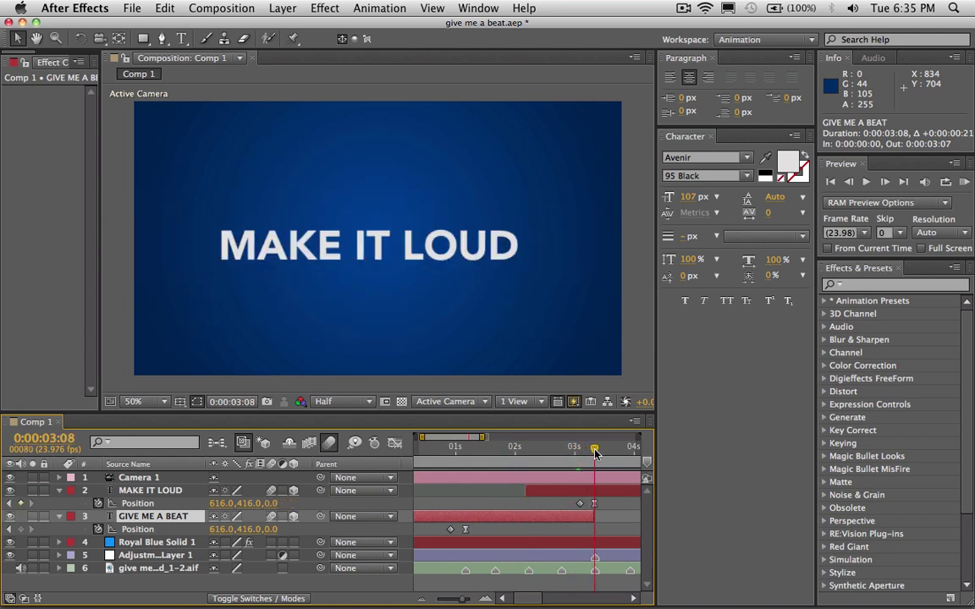
Step back frame by frame through the title change to 0:00:02:18, then RAM preview the transition between the two titles
left_click_drag(461, 601, 452, 601)
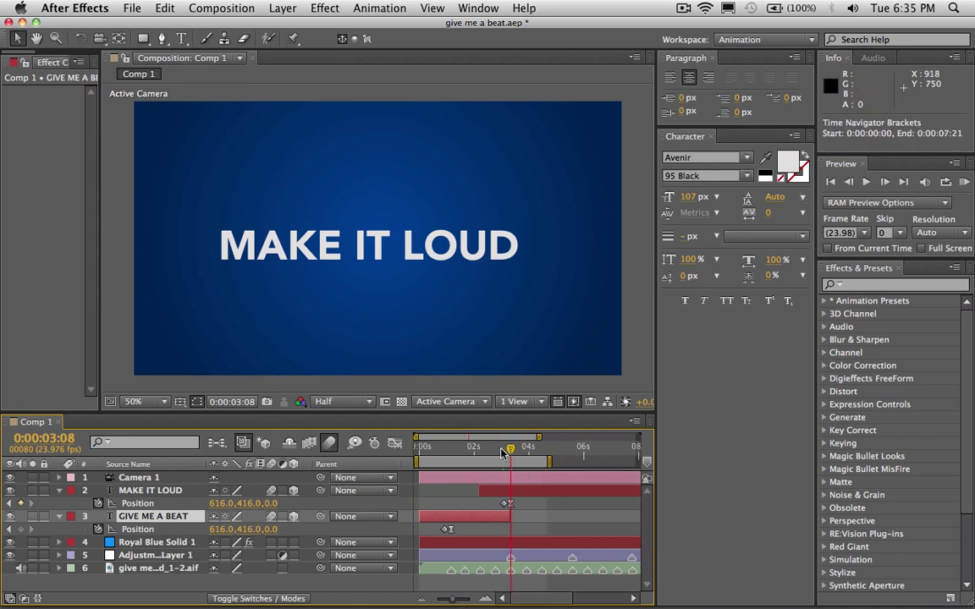
key("Page_Up")
key("Page_Up")
key("Page_Up")
key("Page_Up")
key("Page_Up")
key("Page_Up")
key("Page_Up")
key("Page_Up")
key("Page_Up")
left_click_drag(451, 600, 464, 599)
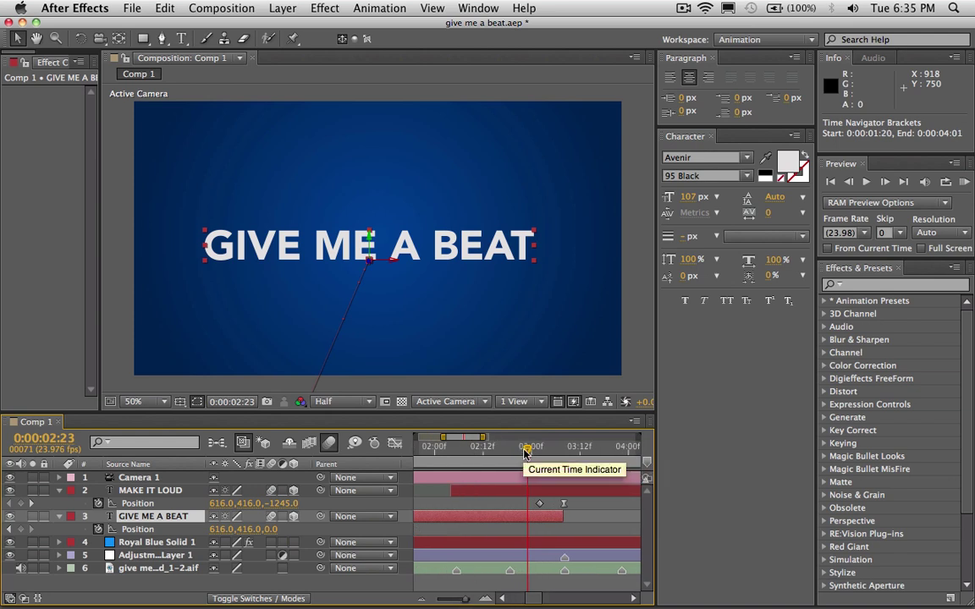
key("Page_Up")
key("Page_Up")
key("Page_Up")
key("Page_Up")
key("Page_Up")
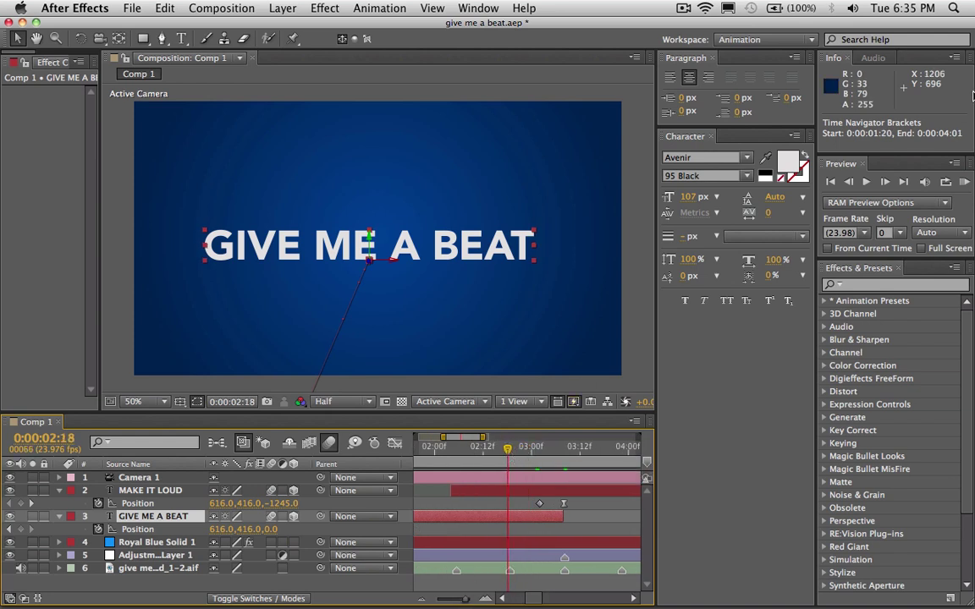
left_click(964, 182)
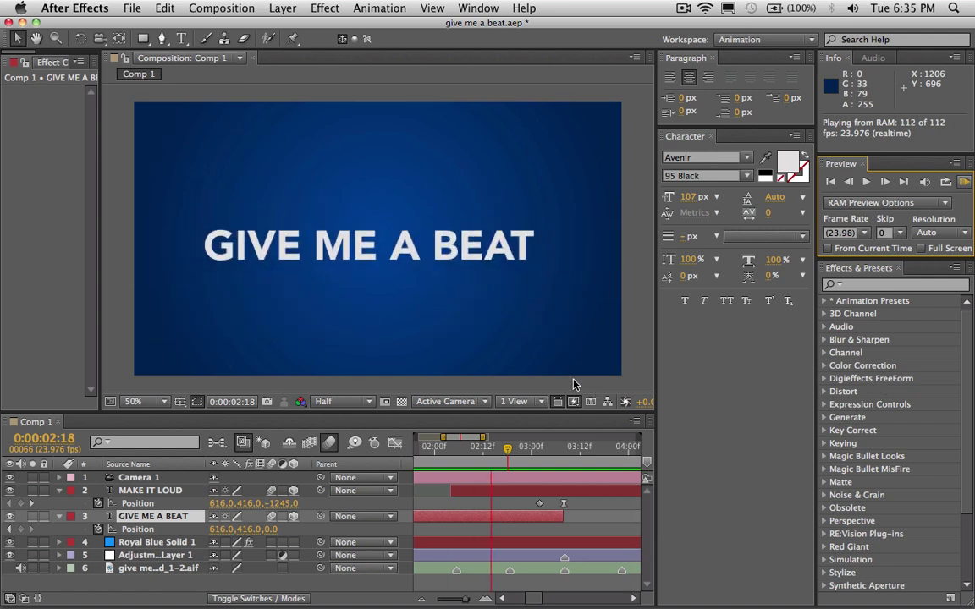
key("space")
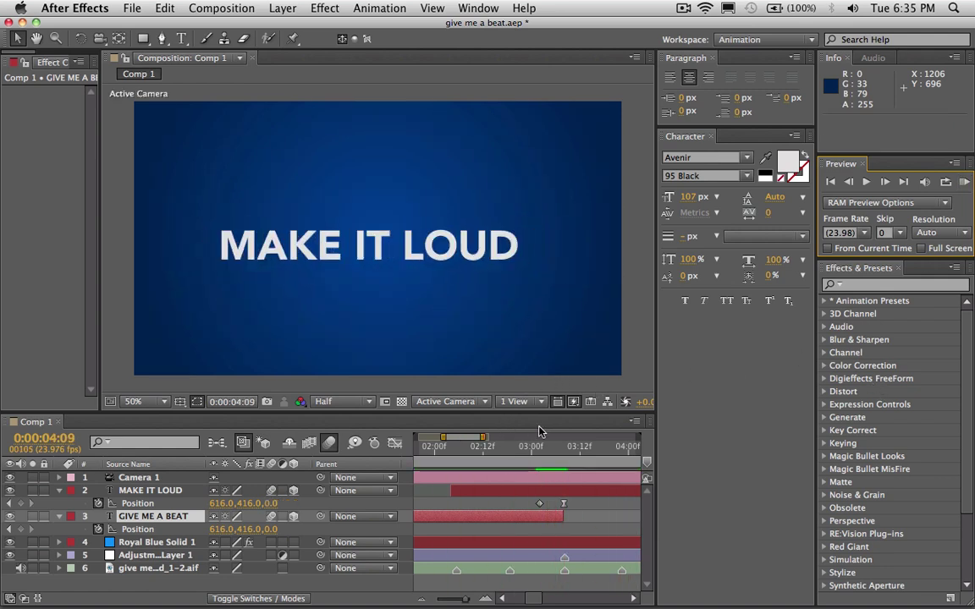
Trim GIVE ME A BEAT to end at 0:00:03:01, just before MAKE IT LOUD's first Position keyframe, and RAM preview the change
left_click(539, 449)
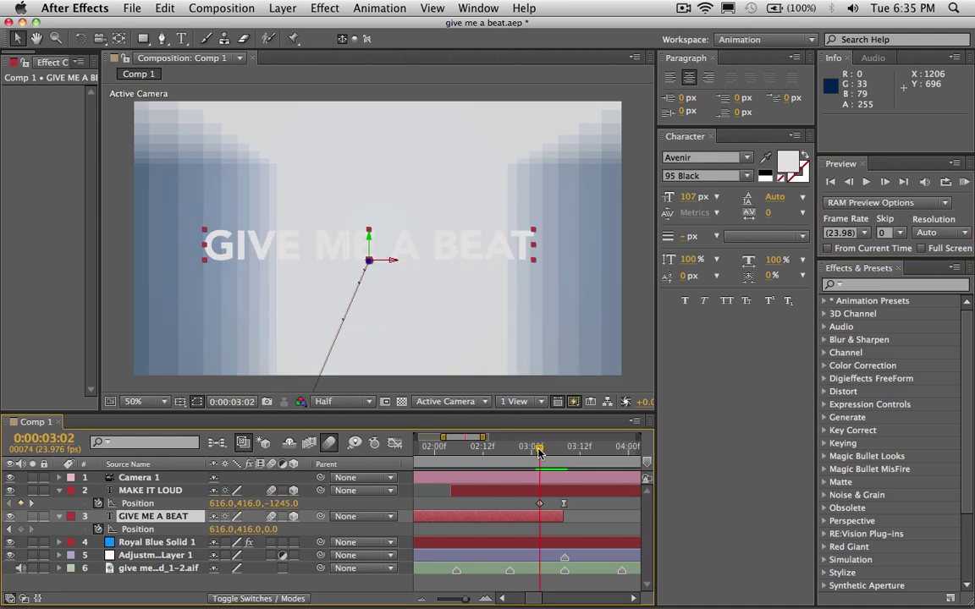
mouse_move(539, 453)
left_mouse_down()
mouse_move(519, 449)
mouse_move(539, 460)
left_mouse_up()
left_click_drag(565, 516, 544, 523)
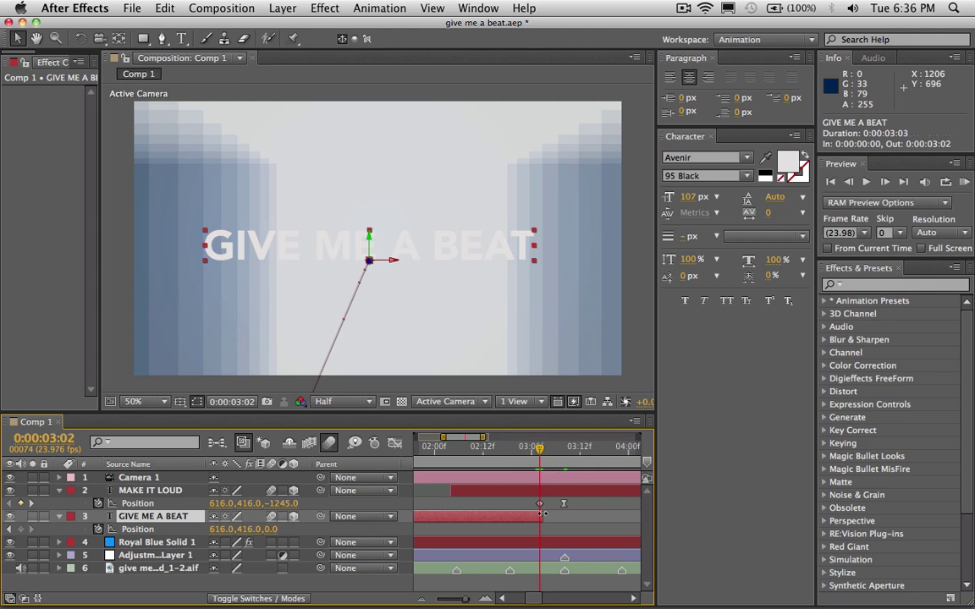
left_click_drag(544, 514, 540, 514)
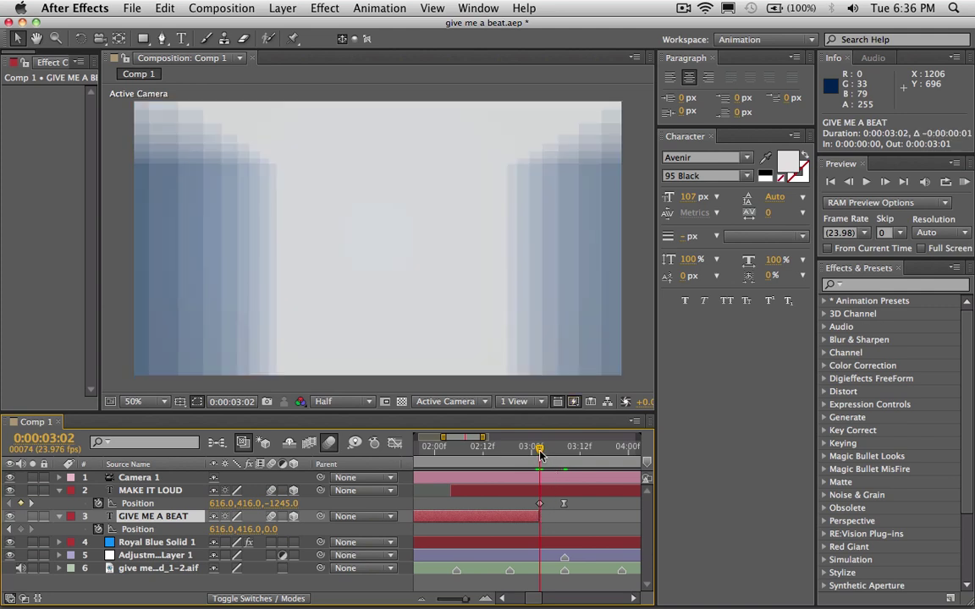
mouse_move(540, 457)
left_mouse_down()
mouse_move(507, 457)
mouse_move(569, 452)
mouse_move(522, 457)
mouse_move(540, 458)
left_mouse_up()
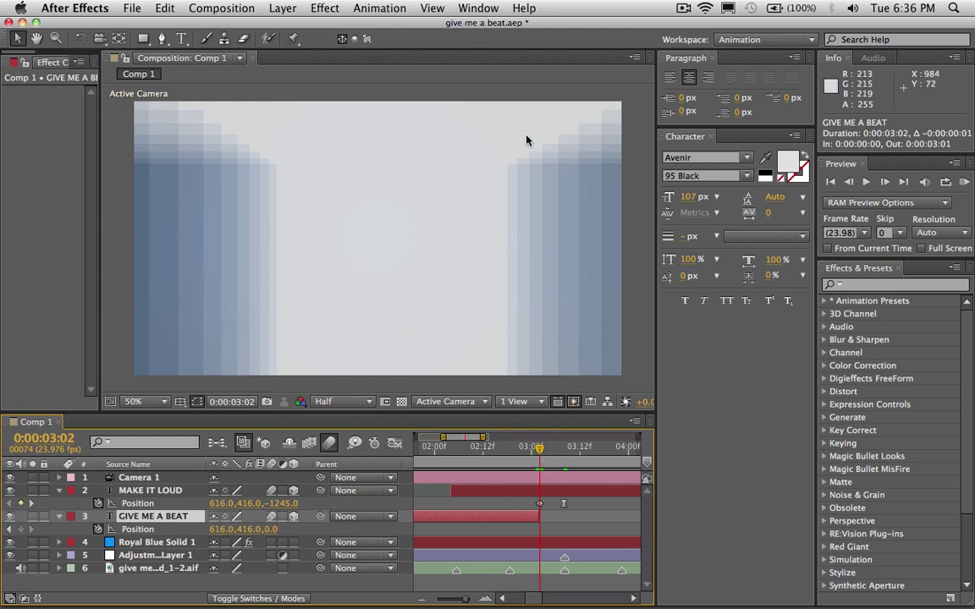
left_click(964, 183)
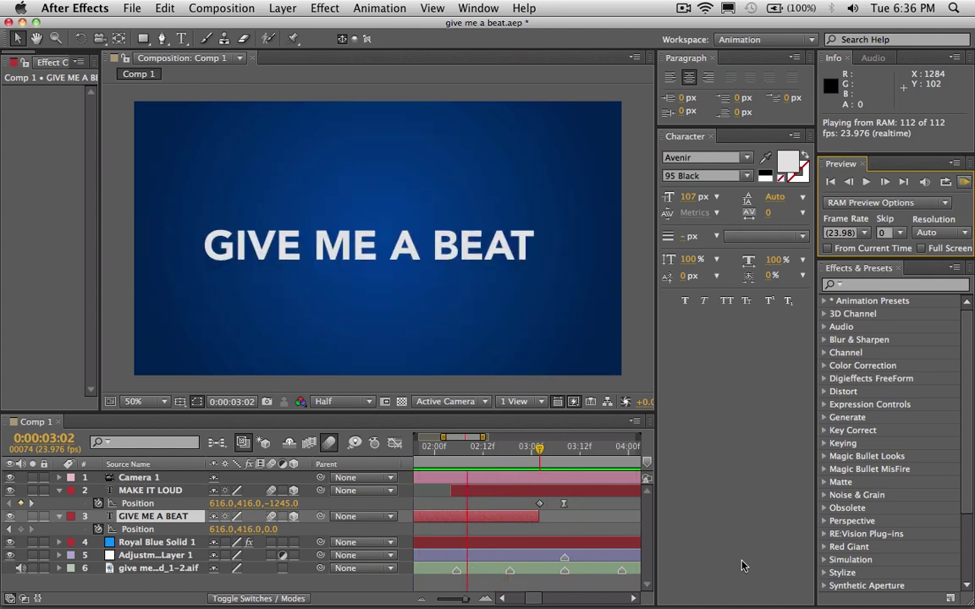
key("space")
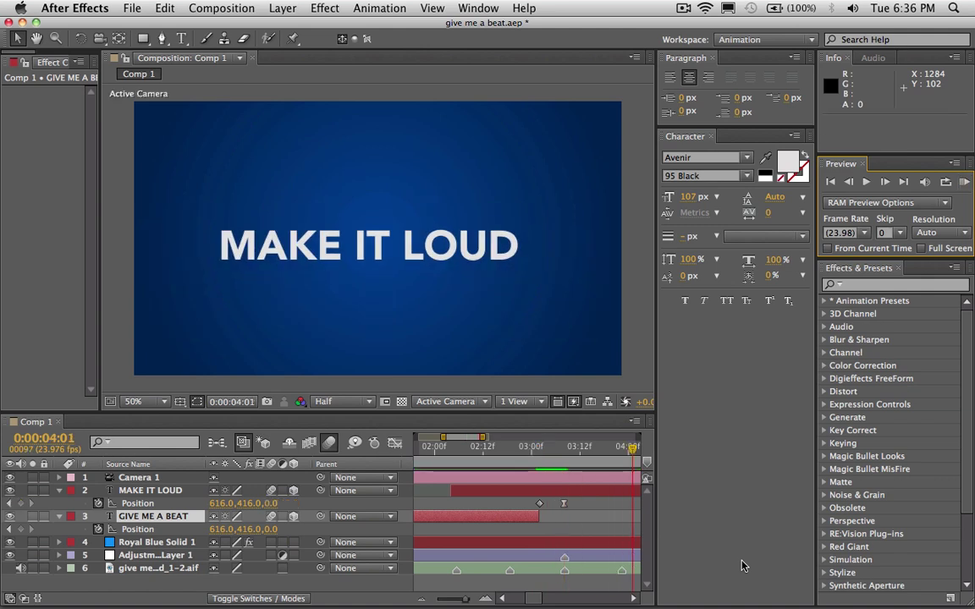
Extend the work area's end to 0:00:11:11 and bring the markers after 0:00:04:01 into view
mouse_move(472, 601)
left_mouse_down()
mouse_move(455, 601)
mouse_move(464, 601)
left_mouse_up()
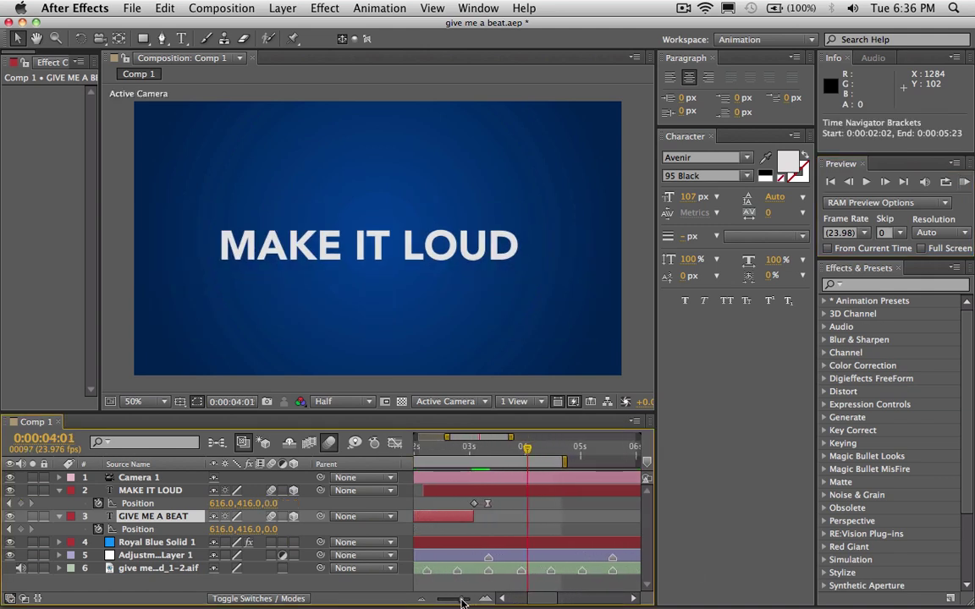
double_click(581, 459)
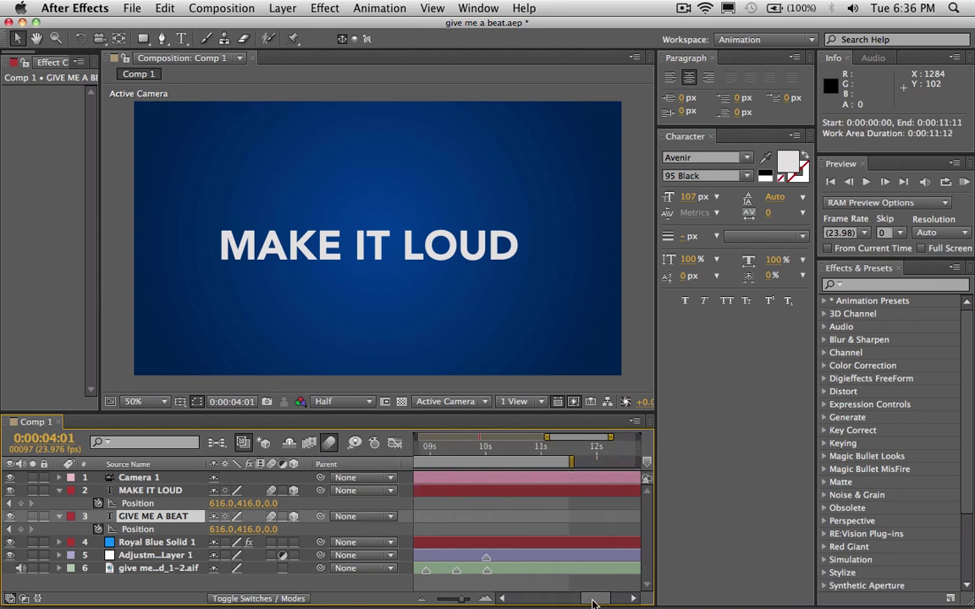
mouse_move(538, 600)
left_mouse_down()
mouse_move(559, 601)
mouse_move(540, 601)
mouse_move(544, 588)
left_mouse_up()
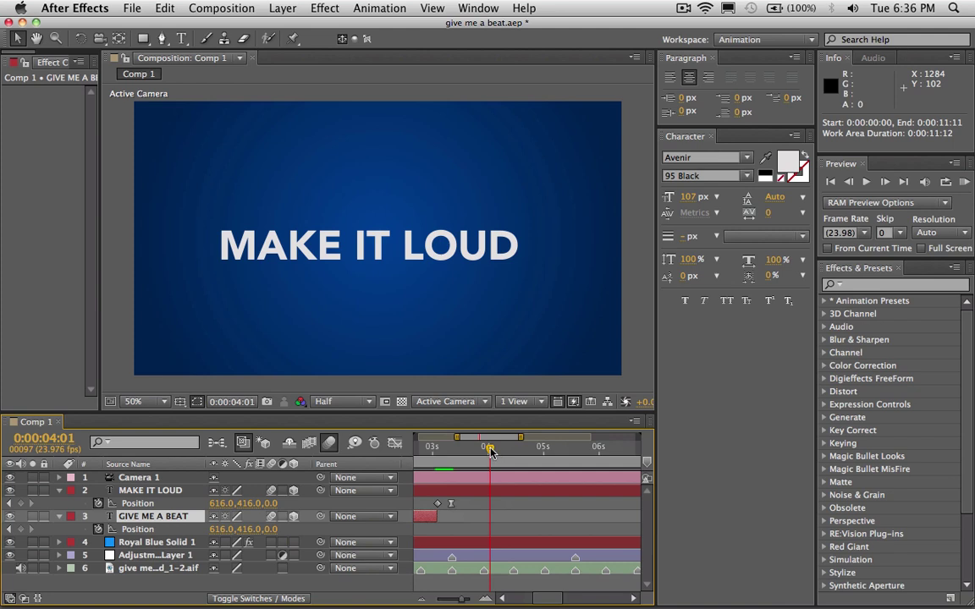
At 0:00:04:11, draw a rectangular mask on the MAKE IT LOUD layer around only the word MAKE
left_click_drag(490, 453, 512, 447)
left_click(489, 489)
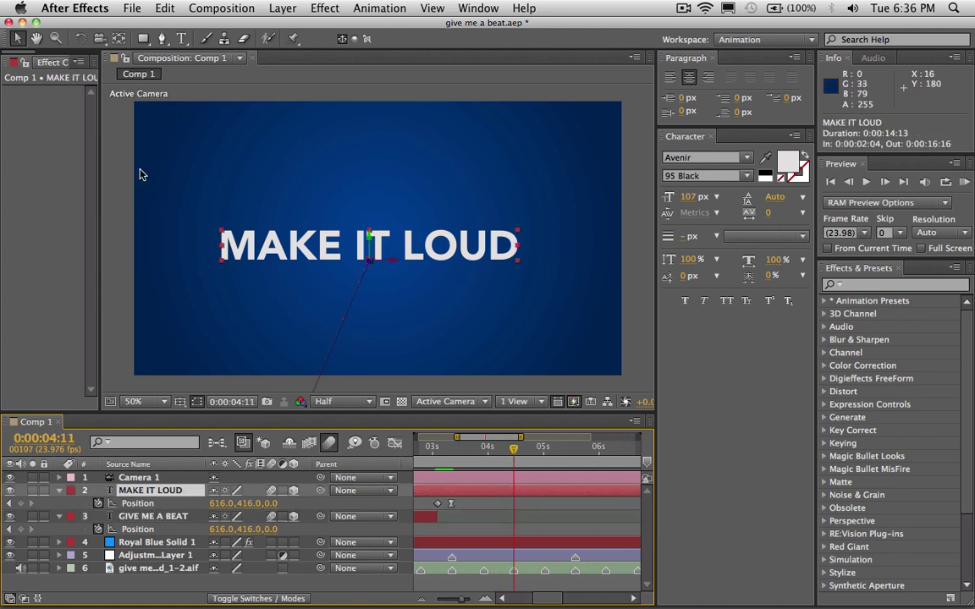
left_click(143, 39)
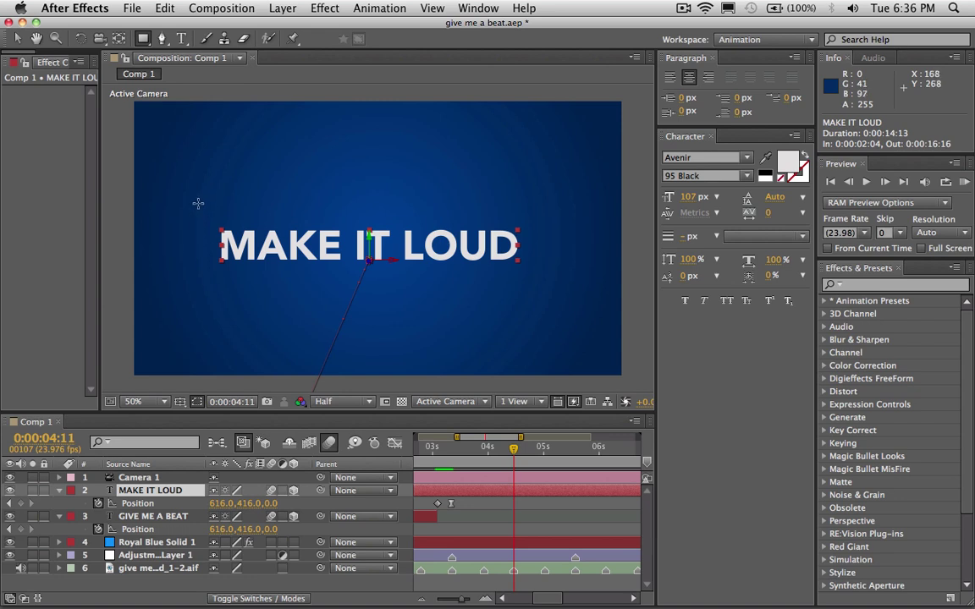
left_click(143, 38)
left_click_drag(186, 184, 349, 286)
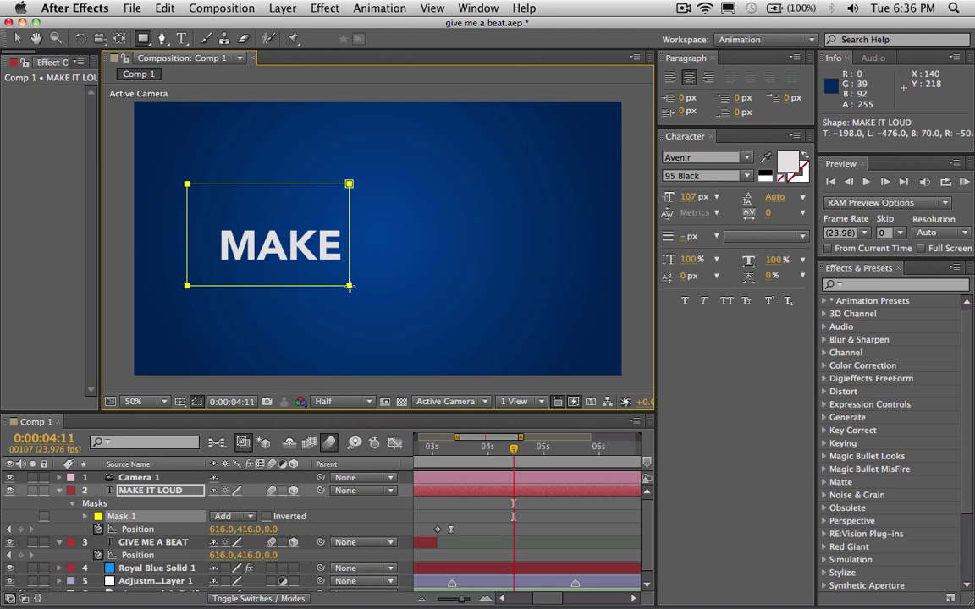
Duplicate the masked MAKE IT LOUD layer, then shift and narrow the copy's mask so it frames only the word IT
left_click(152, 495)
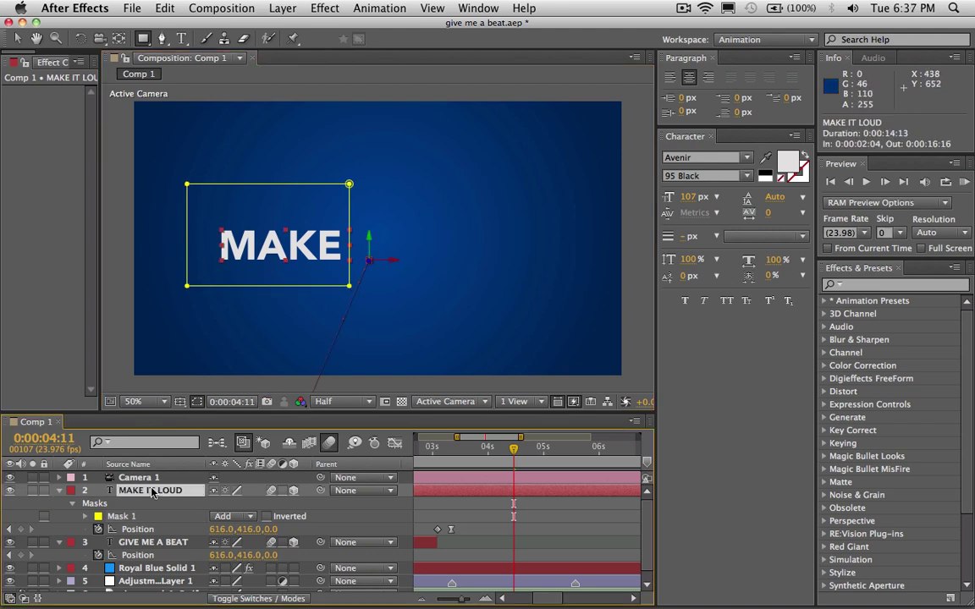
key("super+d")
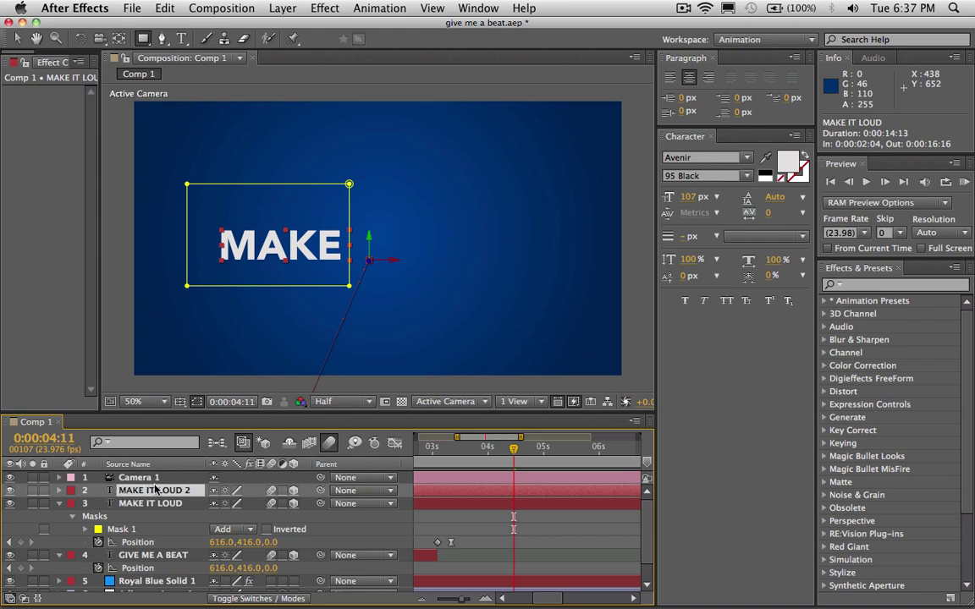
key("m")
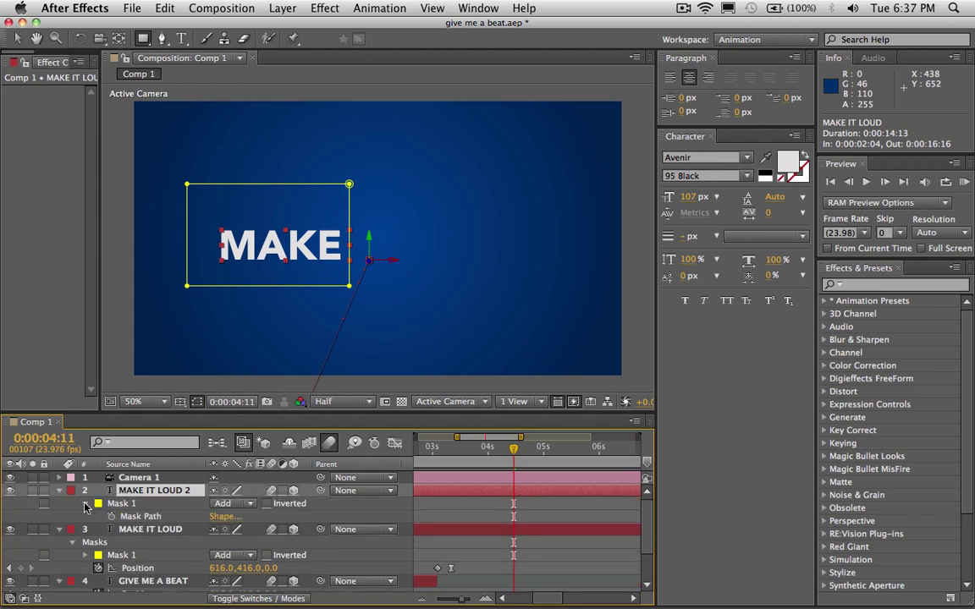
left_click(116, 504)
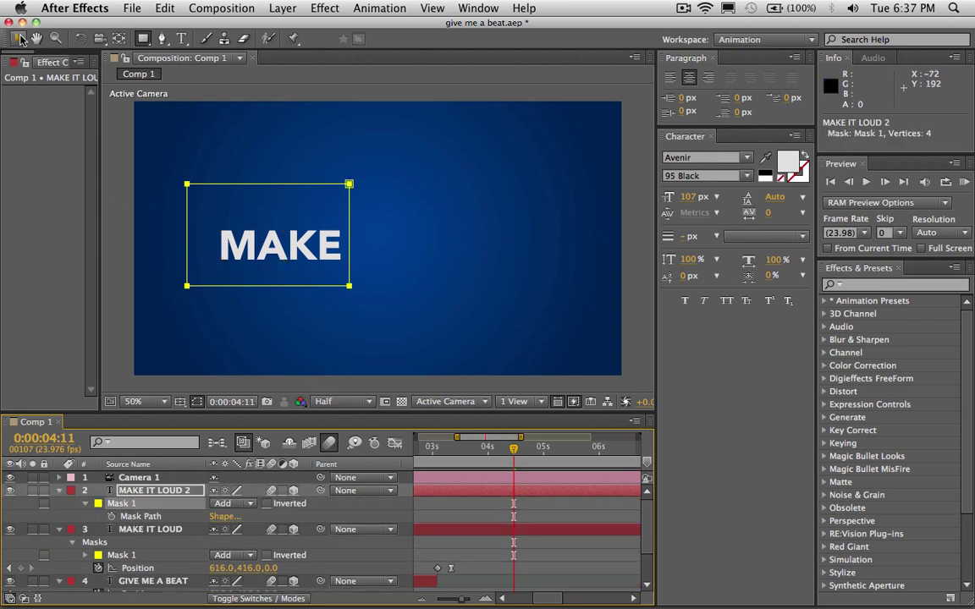
left_click(187, 185)
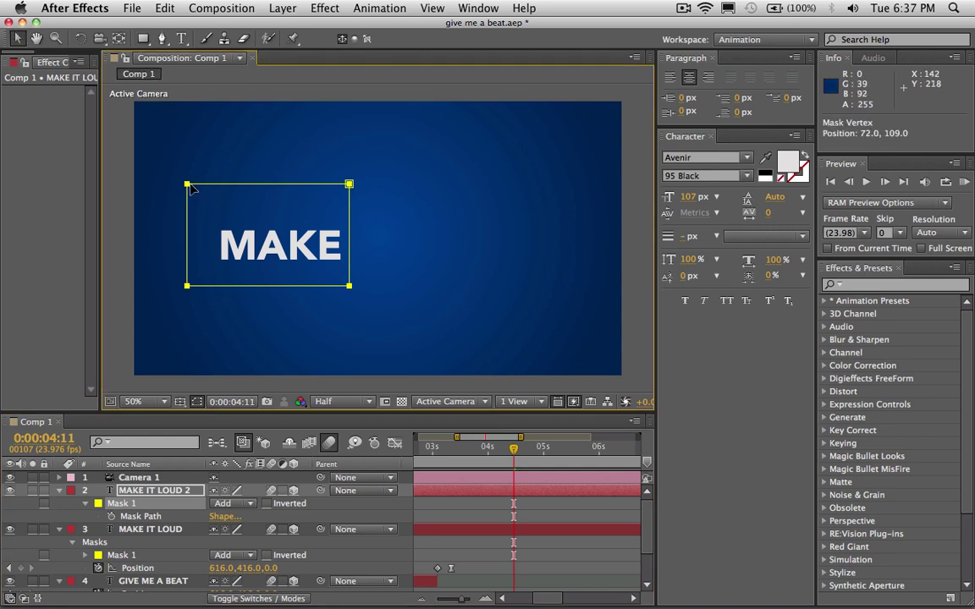
left_click_drag(191, 187, 352, 187)
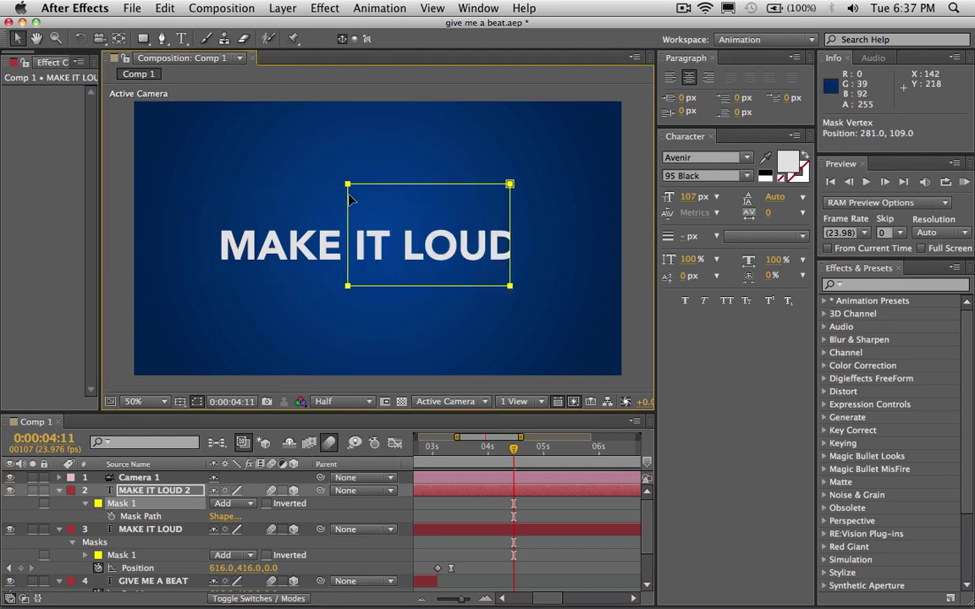
left_click(498, 252)
left_click_drag(512, 214, 401, 213)
Duplicate the MAKE IT LOUD 2 layer that is masked to the word IT
left_click(142, 495)
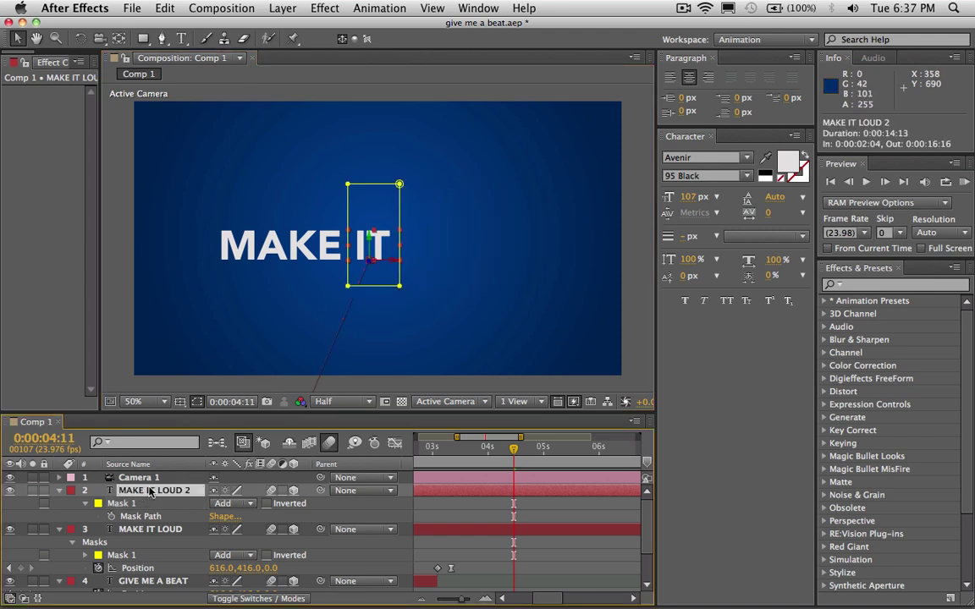
key("super+d")
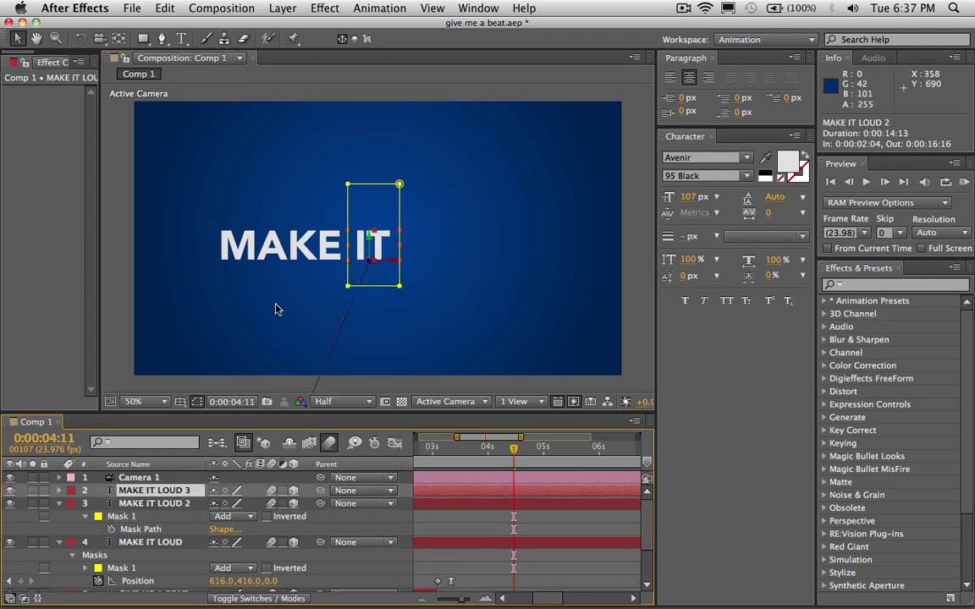
Reshape the mask on MAKE IT LOUD 3 to frame only the word LOUD, and solo each MAKE IT LOUD layer briefly to check it
left_click(348, 187)
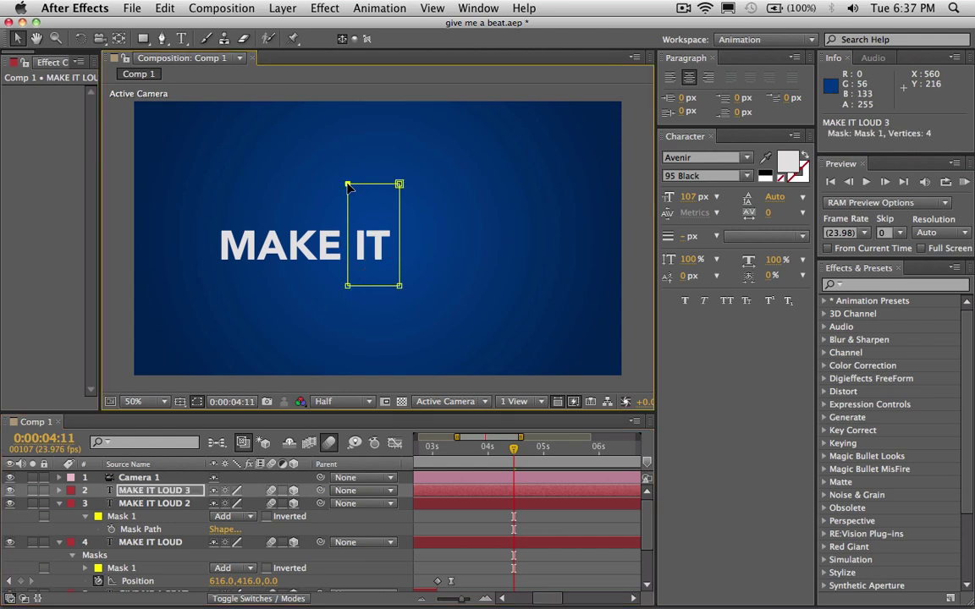
left_click_drag(360, 222, 528, 235)
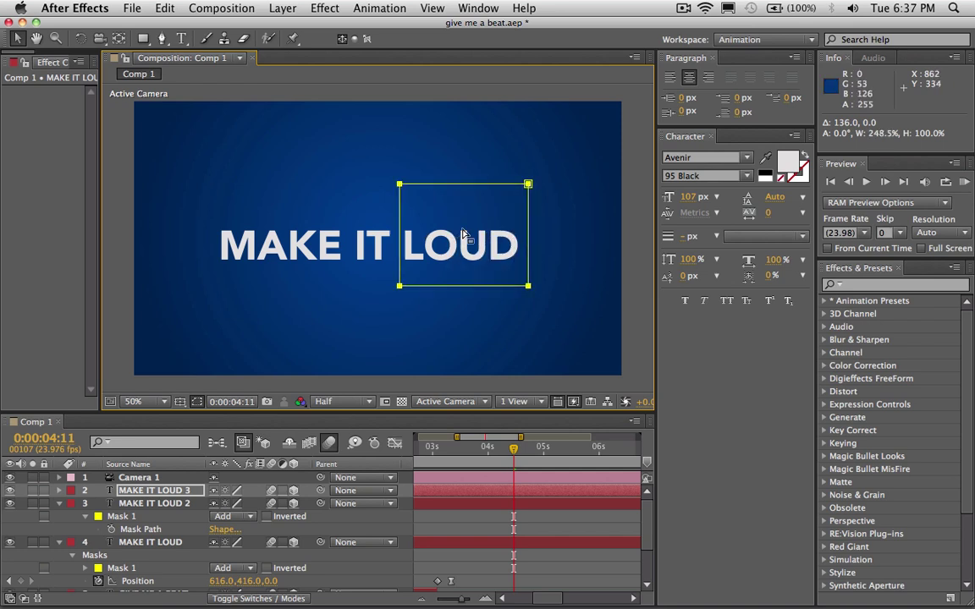
left_click(32, 491)
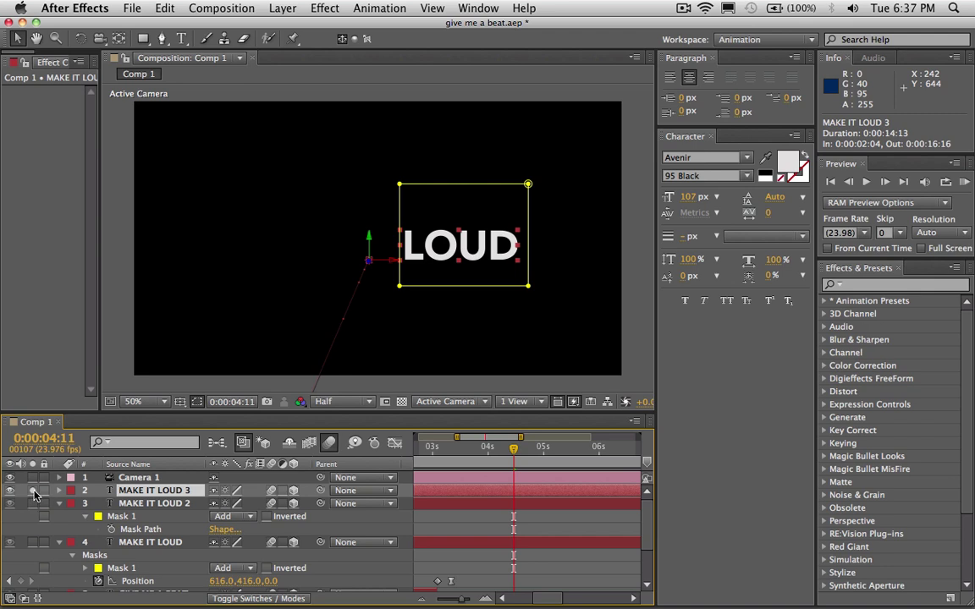
left_click(32, 491)
left_click(33, 503)
left_click(32, 503)
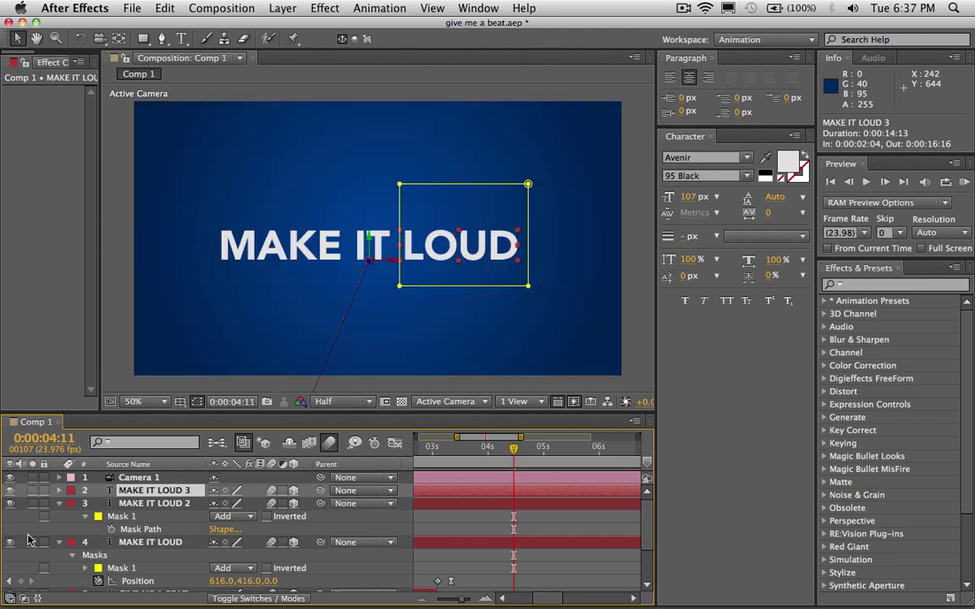
left_click(32, 543)
left_click(32, 542)
Add Position keyframes at 0:00:04:11 to all three MAKE IT LOUD layers together
scroll(500, 476, "down", 5)
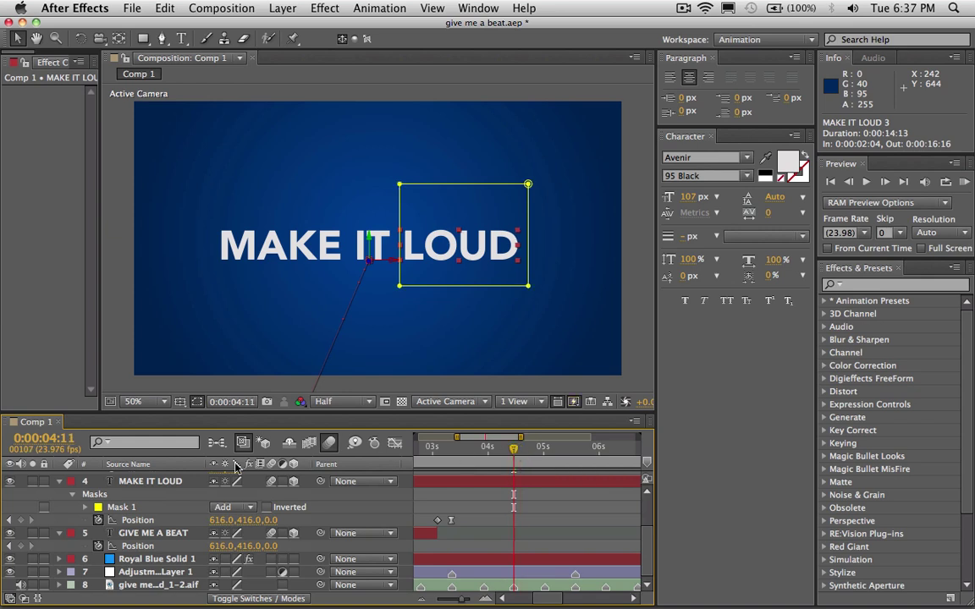
left_click(146, 482)
scroll(144, 474, "up", 3)
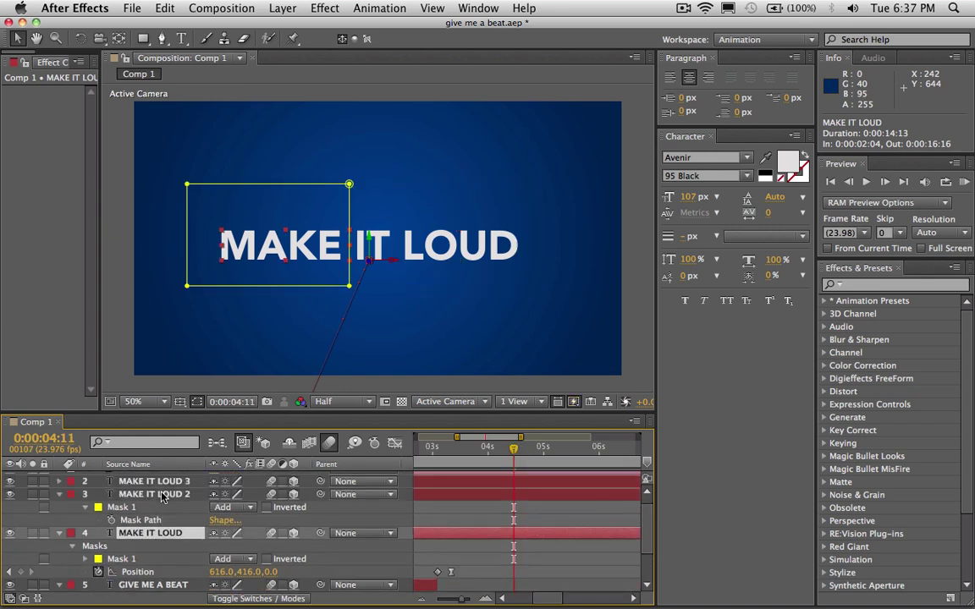
scroll(131, 483, "up", 1)
left_click(144, 493, "shift")
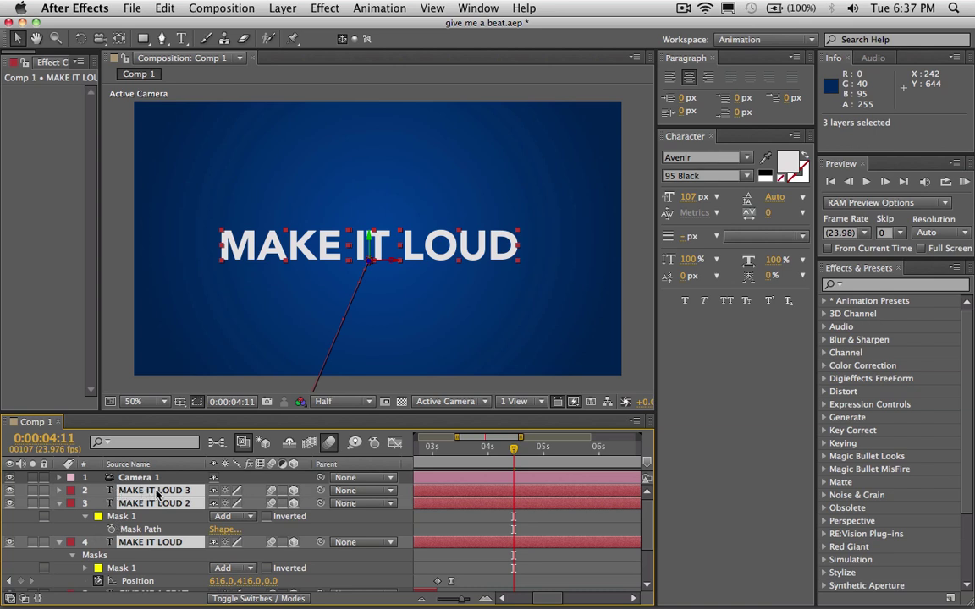
key("m")
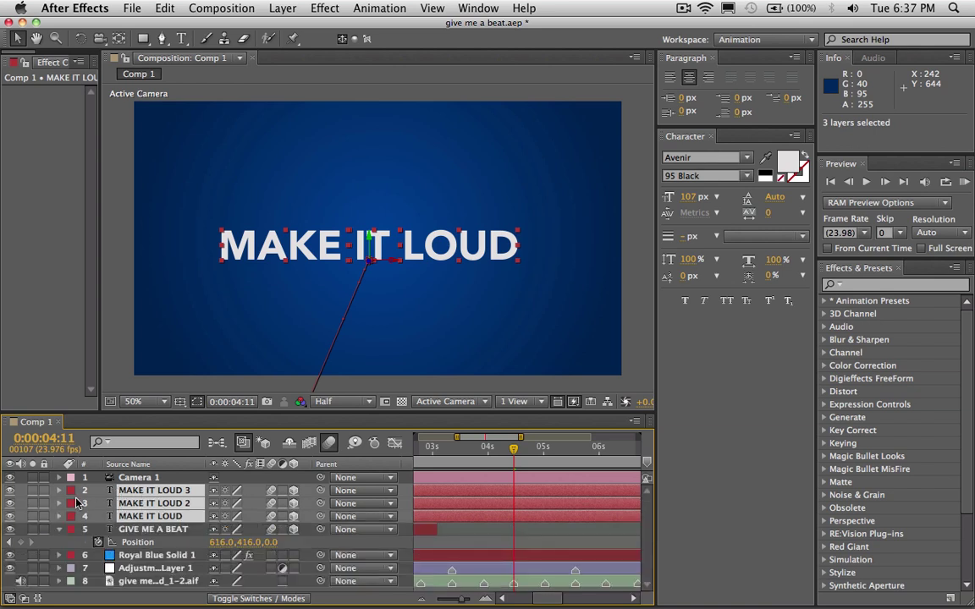
key("p")
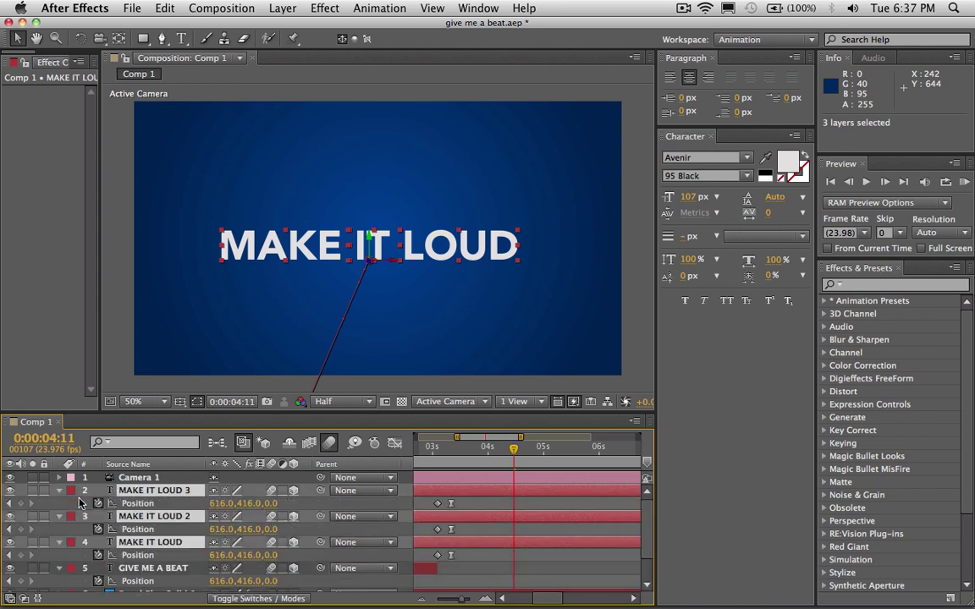
left_click(20, 506)
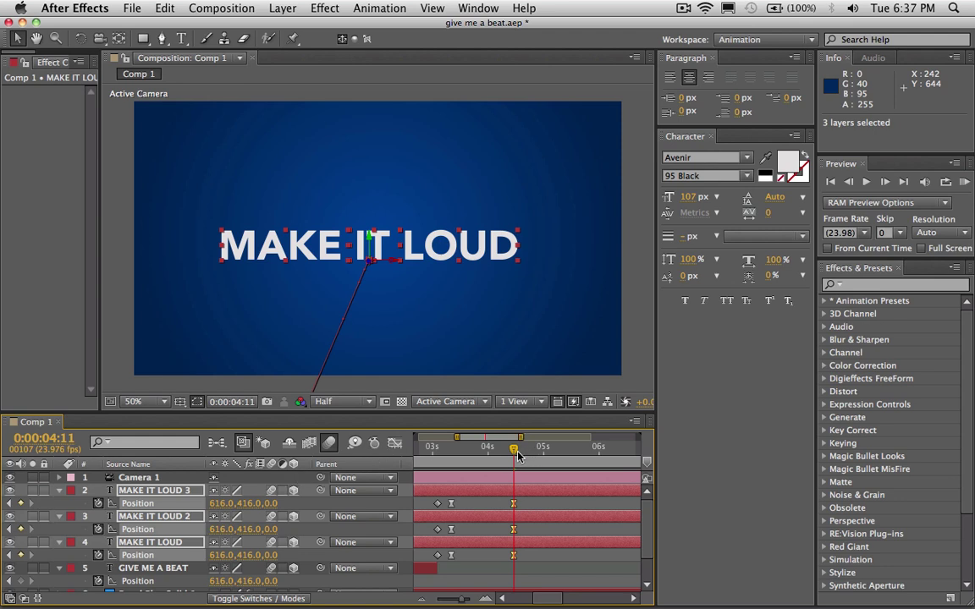
Keyframe the three MAKE IT LOUD layers moving straight up out of frame to Position 616, -18, 0, with the end keyframes at 0:00:04:18
left_click_drag(519, 457, 527, 457)
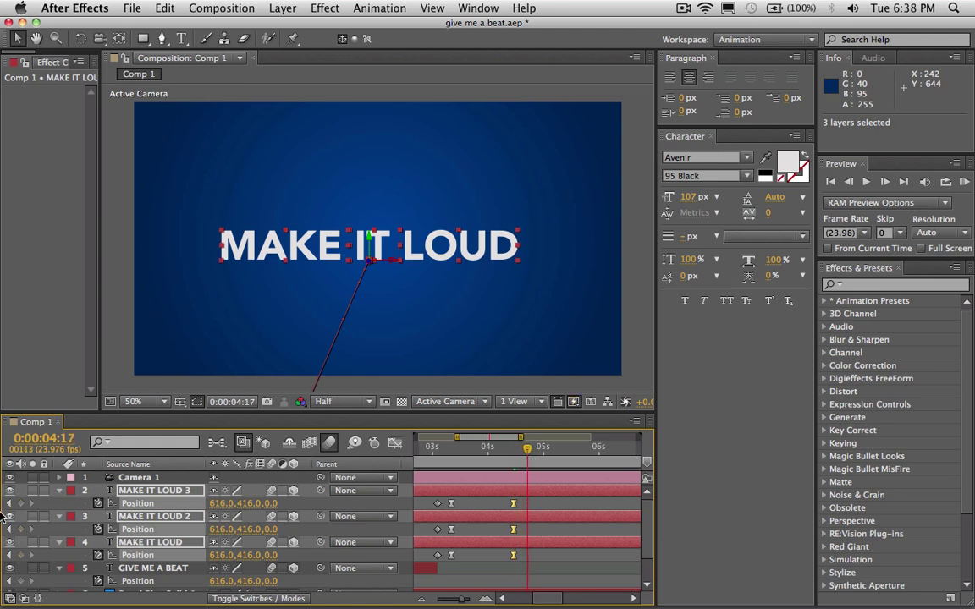
left_click(495, 499)
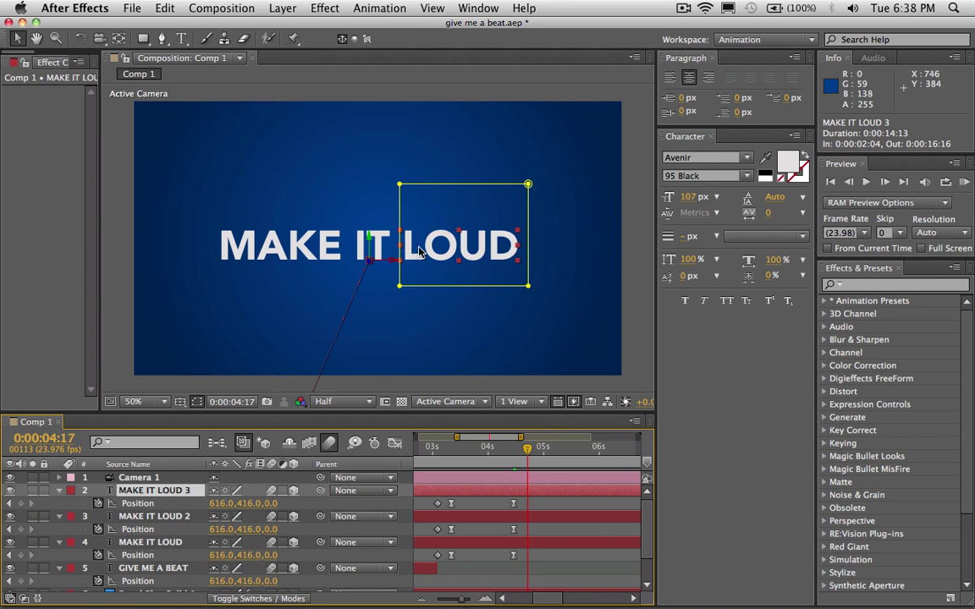
left_click(159, 545, "shift")
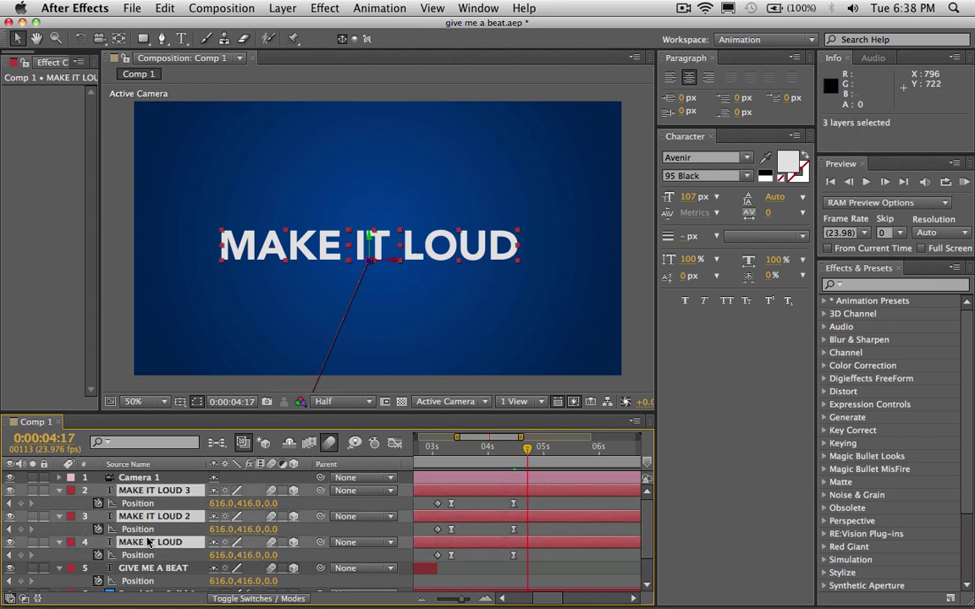
left_click_drag(409, 272, 413, 106)
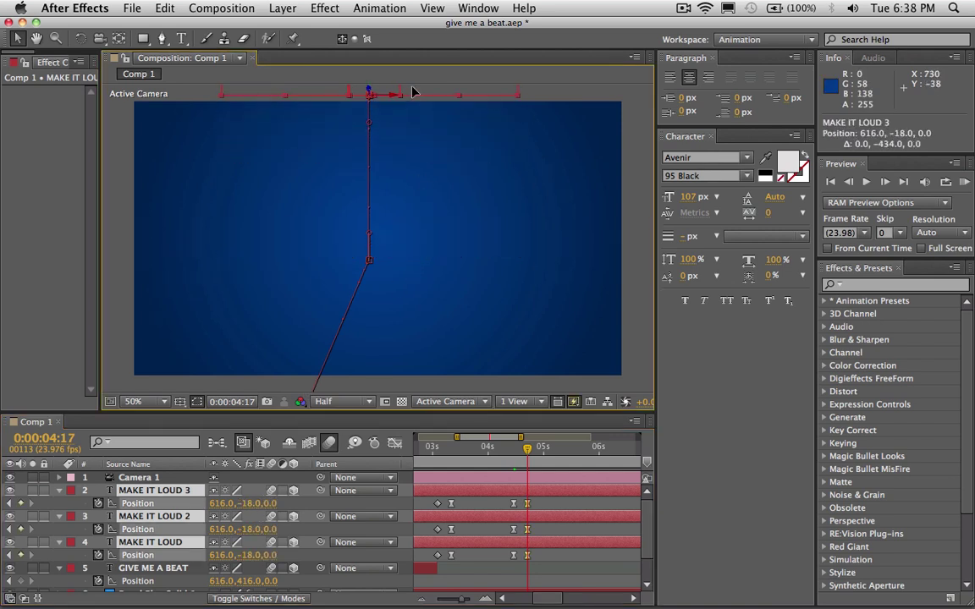
mouse_move(496, 449)
left_mouse_down()
mouse_move(530, 455)
mouse_move(514, 454)
left_mouse_up()
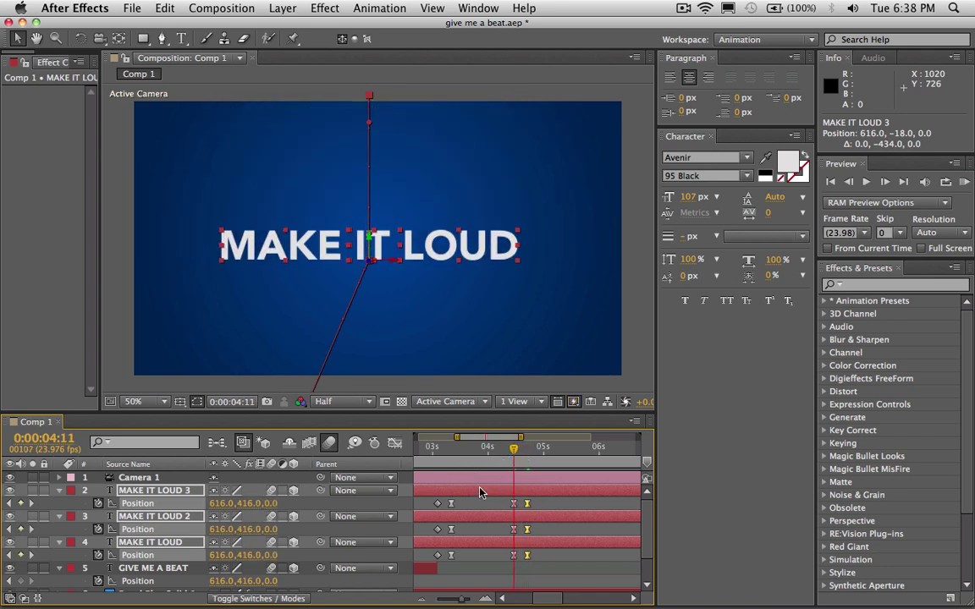
left_click(529, 504)
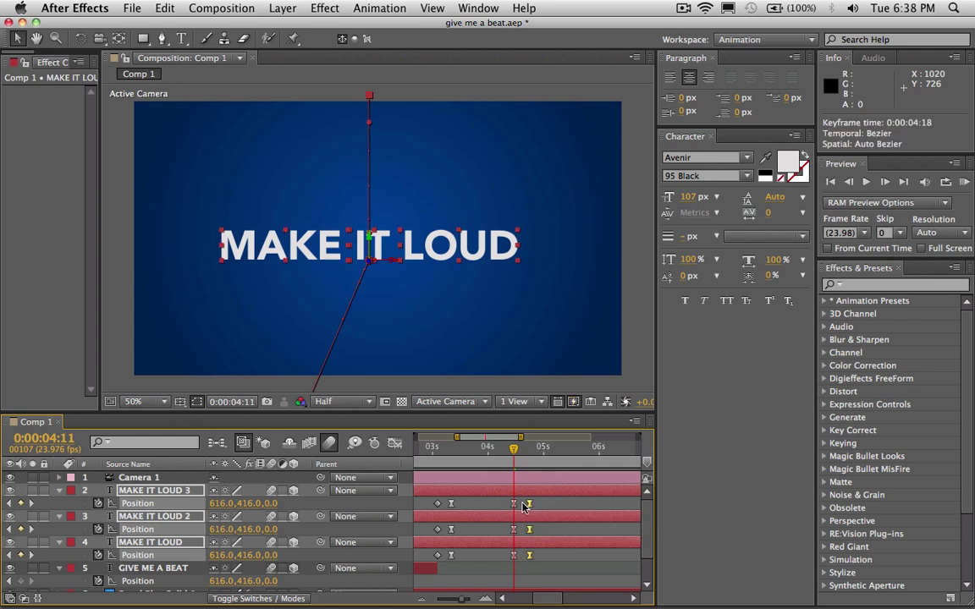
Convert the exit Position keyframes of the three text layers to linear, and apply Easy Ease to those at 0:00:04:11
left_click_drag(499, 496, 542, 562)
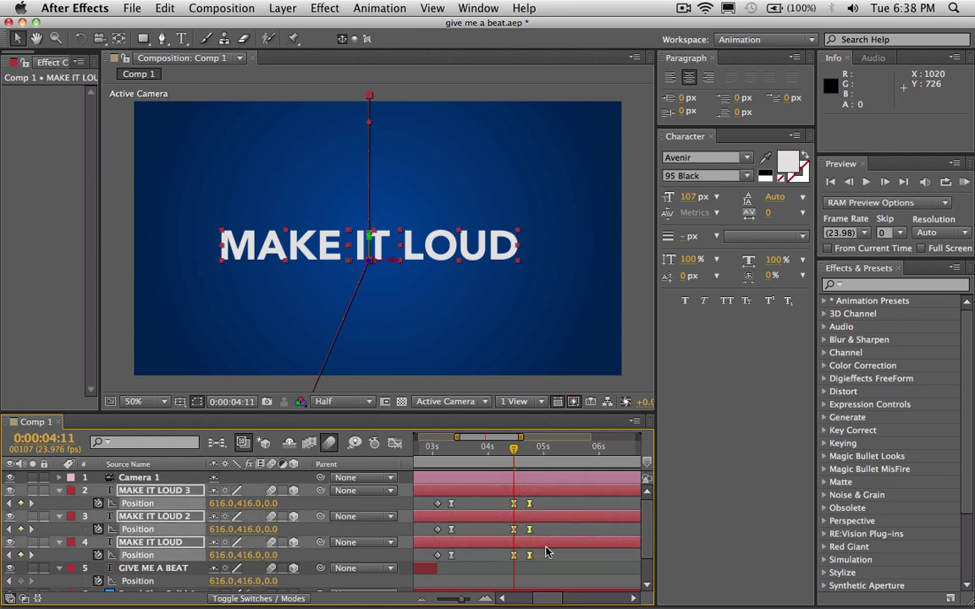
left_click_drag(489, 503, 560, 575)
left_click(513, 504, "super")
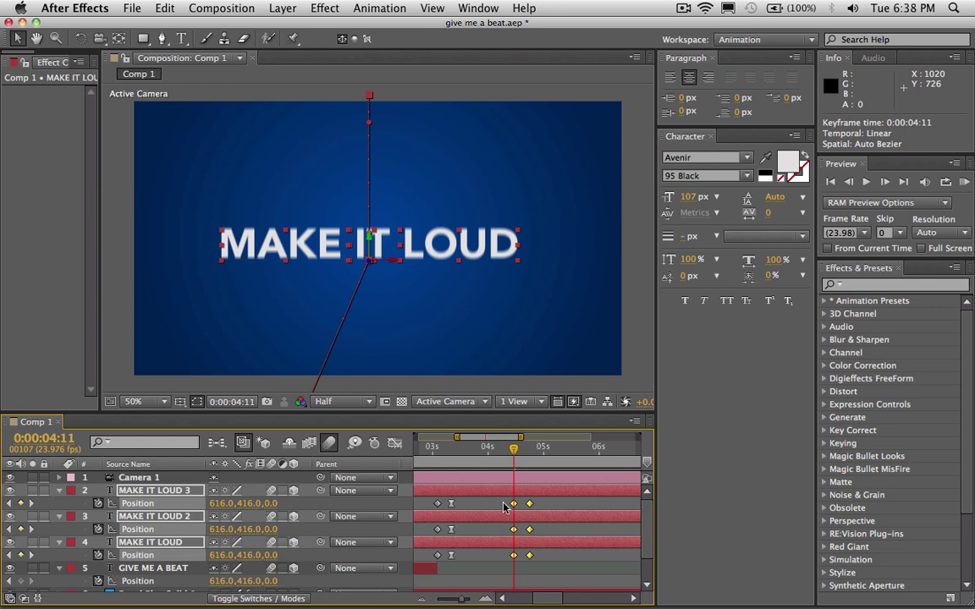
left_click_drag(504, 507, 518, 566)
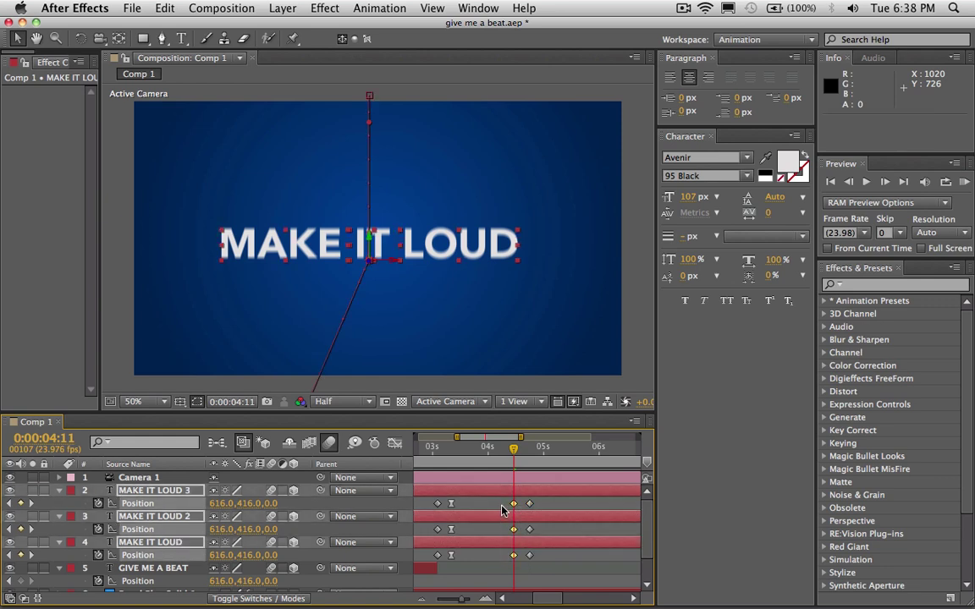
right_click(513, 507)
mouse_move(566, 588)
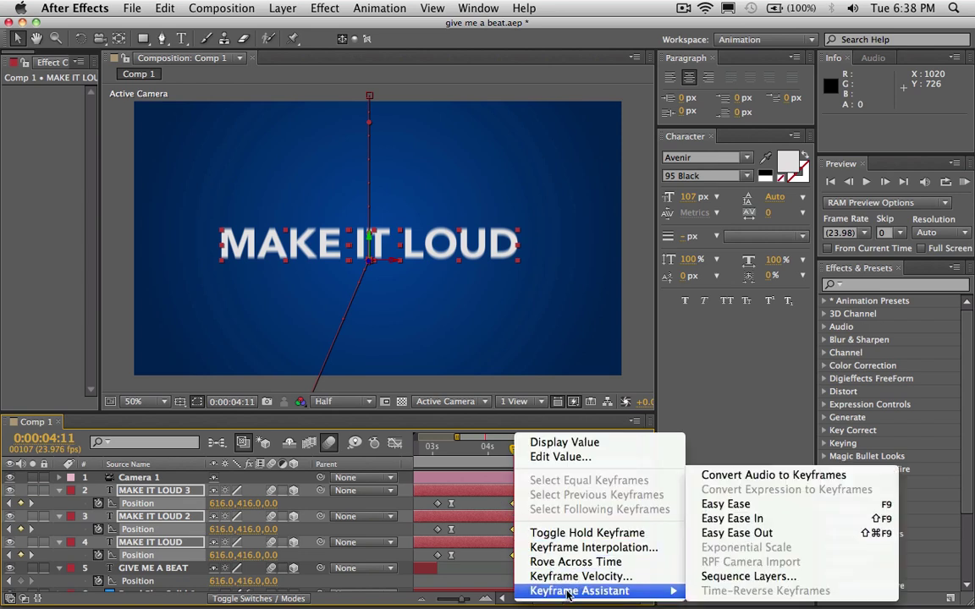
left_click(743, 510)
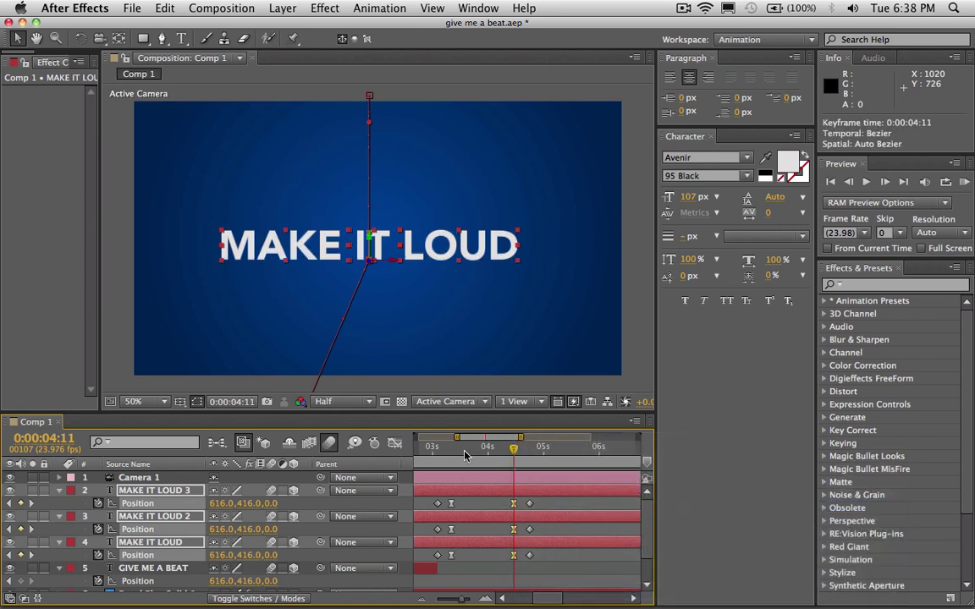
Shift the pair of exit Position keyframes on the MAKE layer earlier so that they start on the beat at 0:00:03:22
mouse_move(464, 456)
left_mouse_down()
mouse_move(430, 456)
mouse_move(471, 458)
left_mouse_up()
left_click(442, 499)
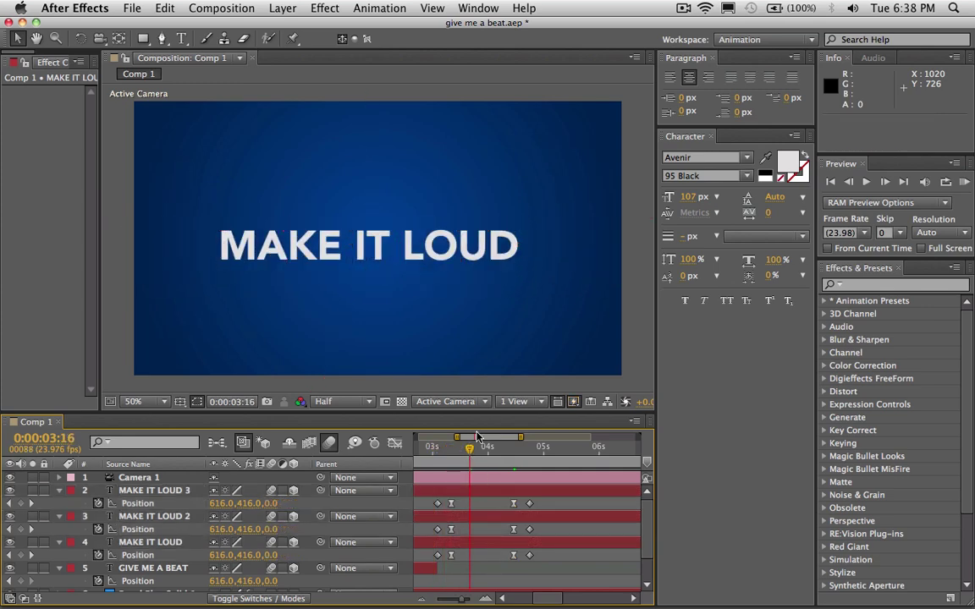
left_click_drag(449, 412, 449, 329)
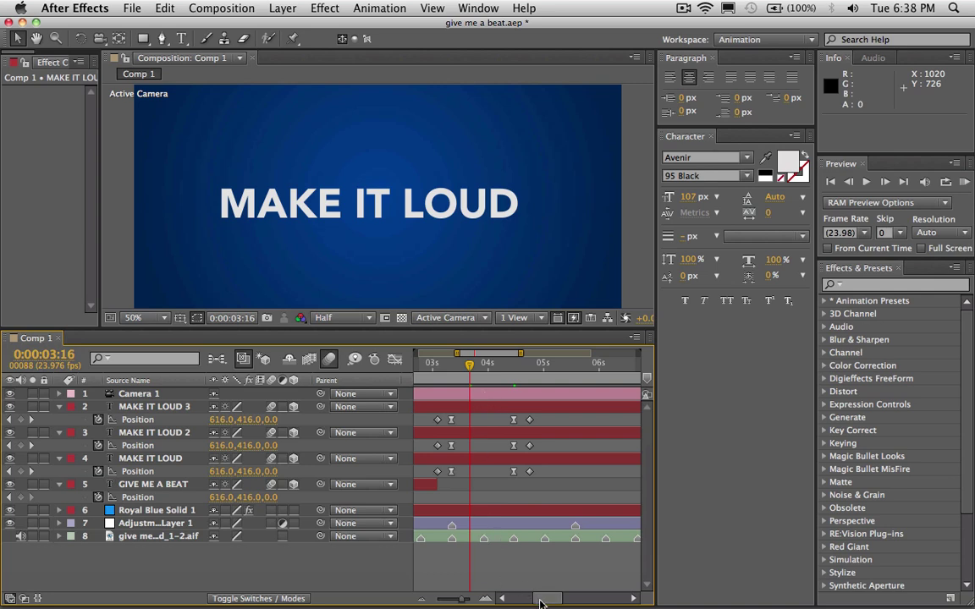
left_click_drag(543, 598, 538, 599)
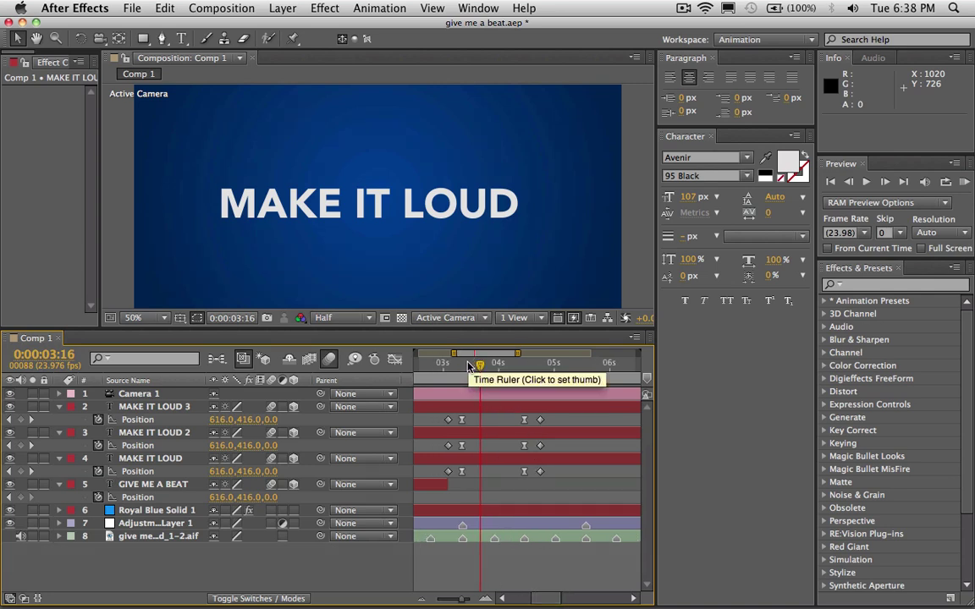
left_click_drag(481, 362, 495, 379)
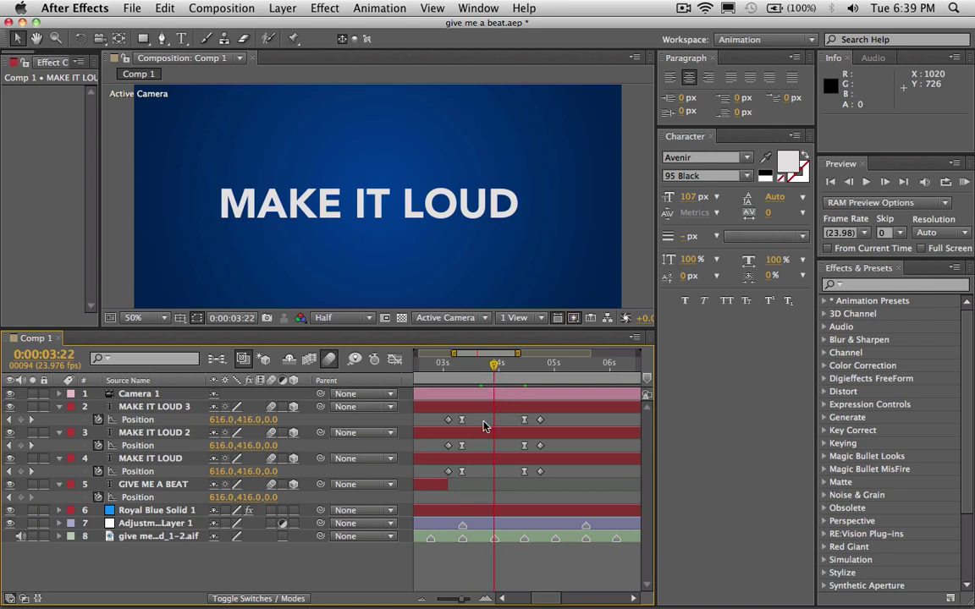
left_click(481, 407)
left_click(472, 459)
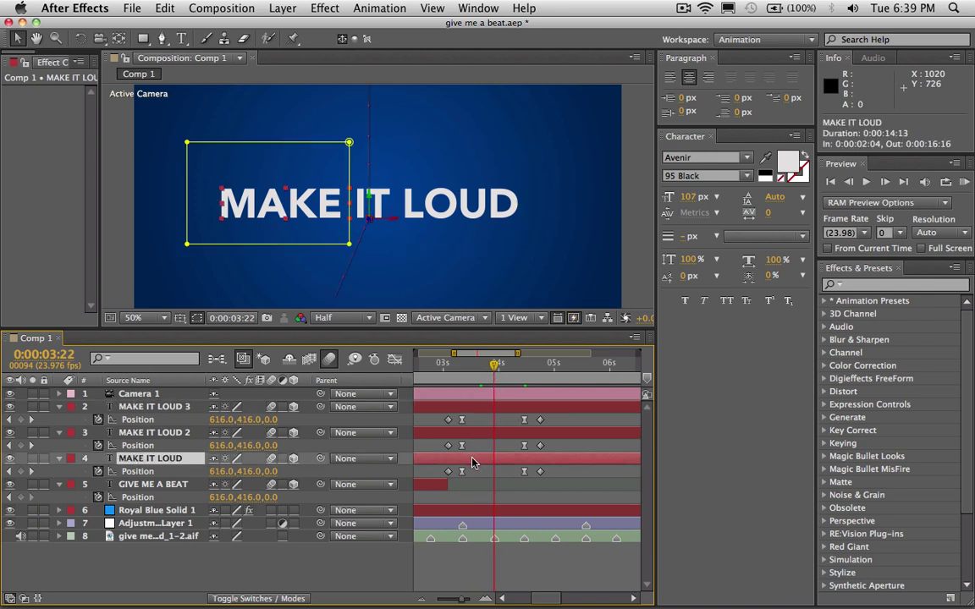
mouse_move(495, 479)
left_mouse_down()
mouse_move(533, 465)
mouse_move(549, 479)
mouse_move(497, 480)
mouse_move(499, 472)
left_mouse_up()
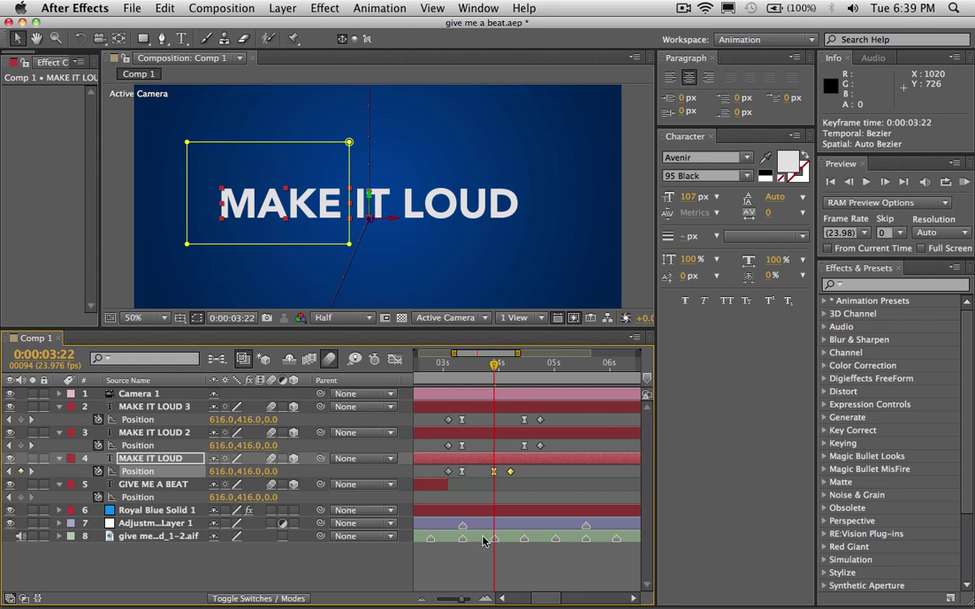
Shift the pair of exit Position keyframes on the LOUD layer later so that they start at 0:00:05:00
scroll(486, 532, "left", 2)
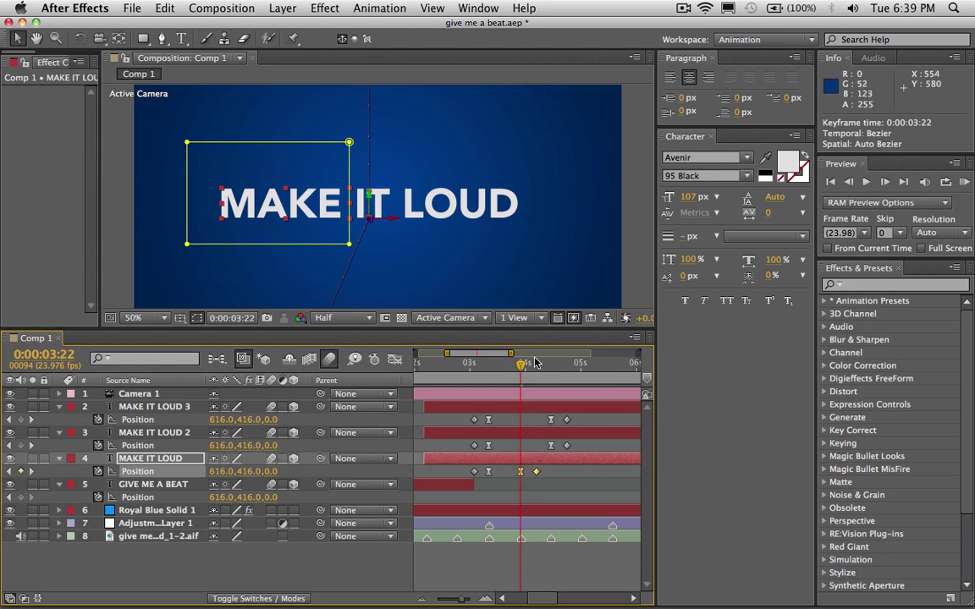
left_click_drag(533, 366, 551, 370)
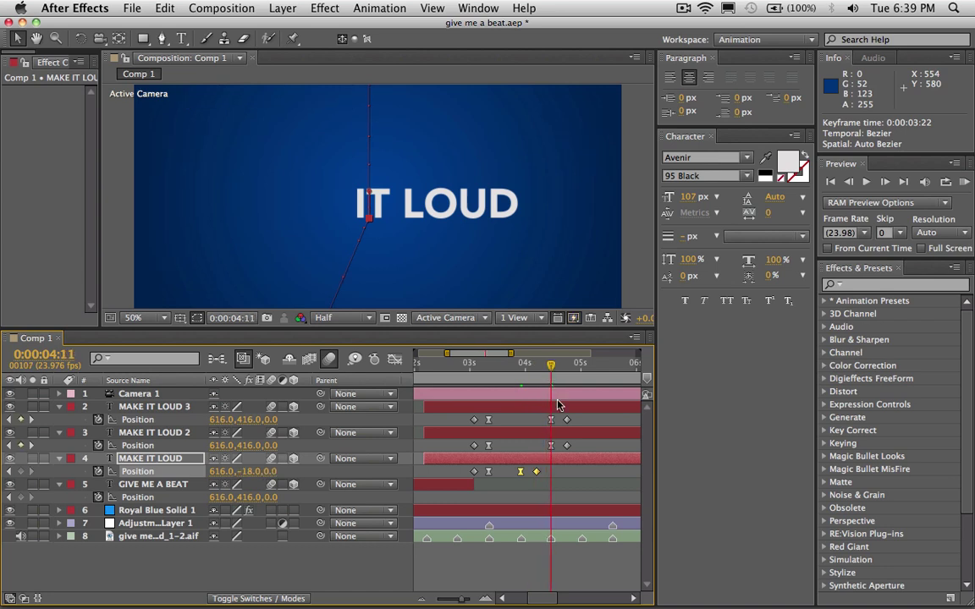
left_click(566, 445)
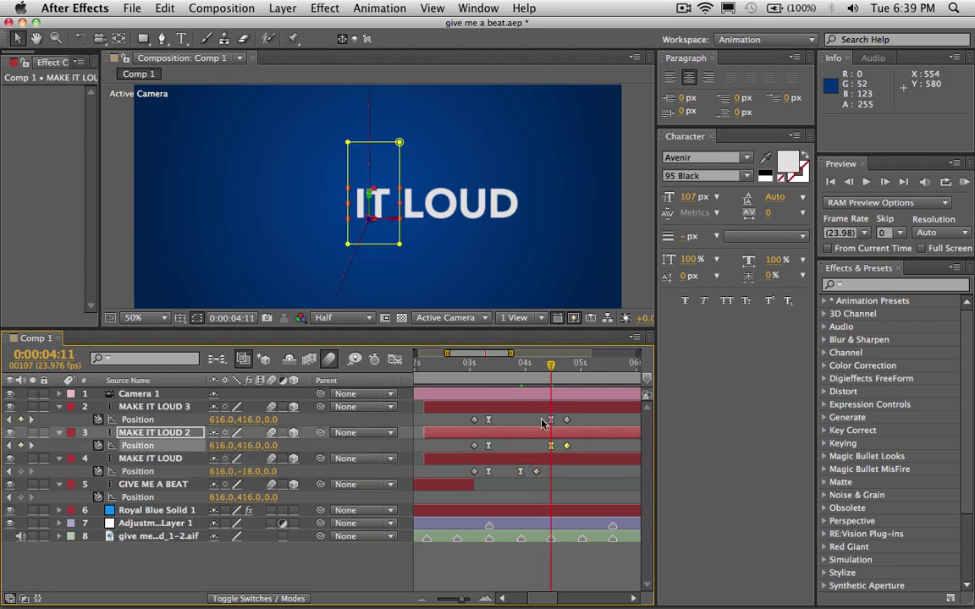
left_click(566, 419)
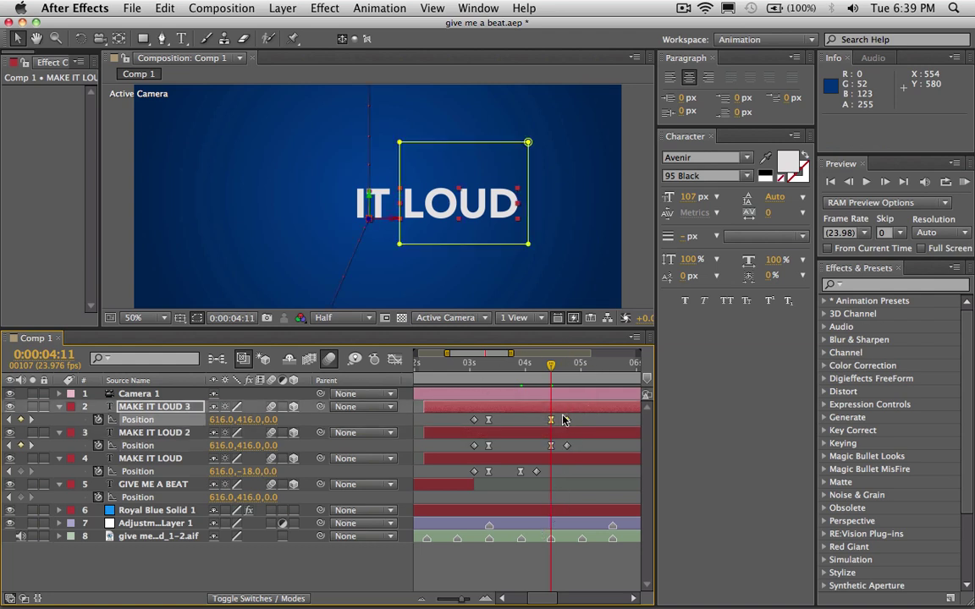
key("space")
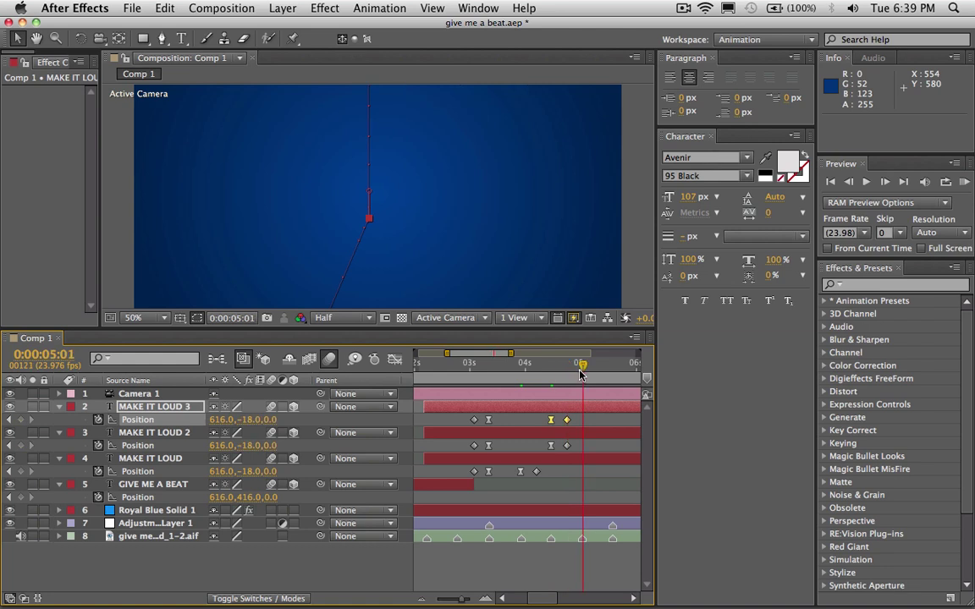
left_click_drag(551, 420, 581, 426)
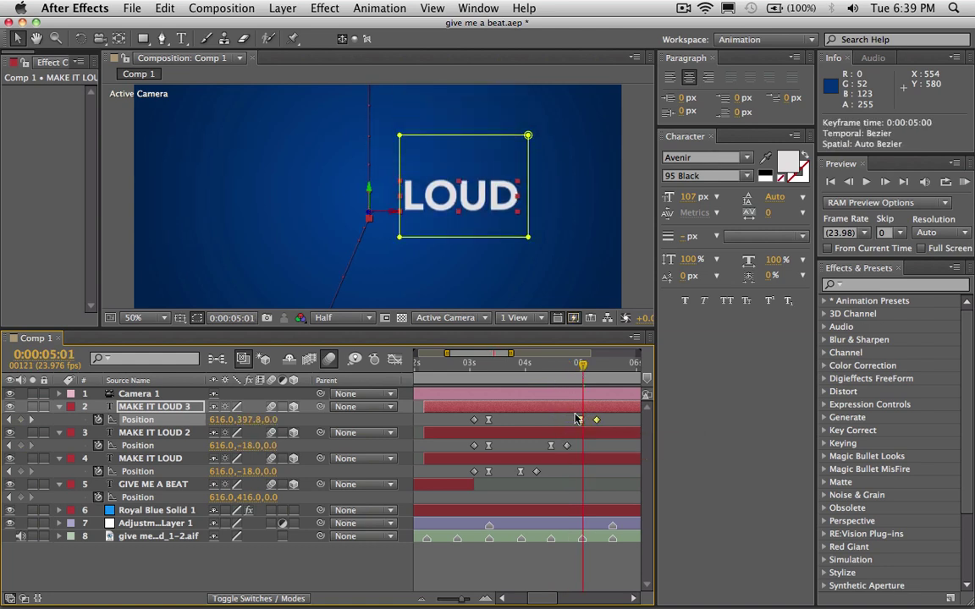
End the work area at 0:00:06:02 and run a RAM preview of the animation
left_click_drag(464, 601, 449, 602)
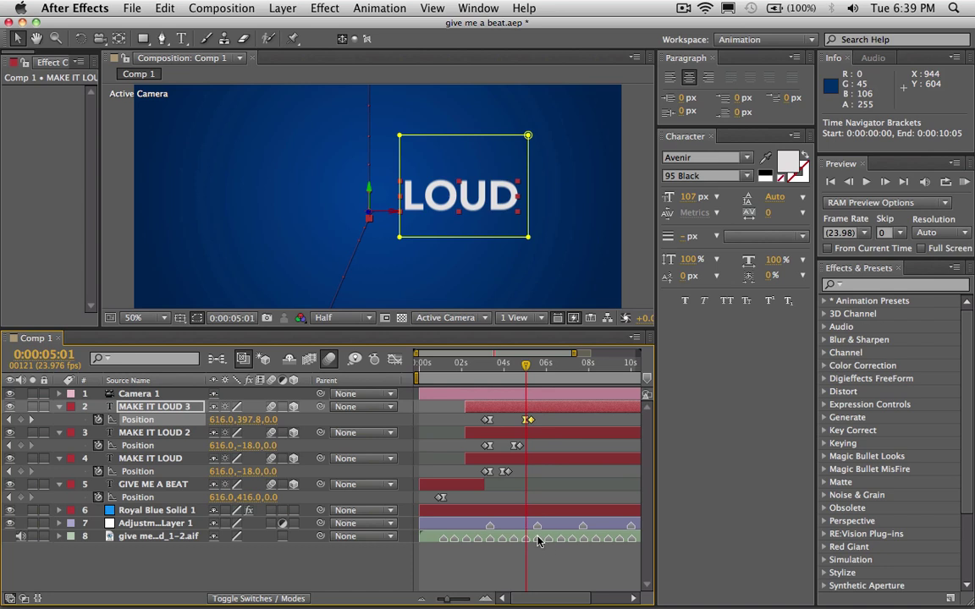
left_click_drag(535, 371, 549, 369)
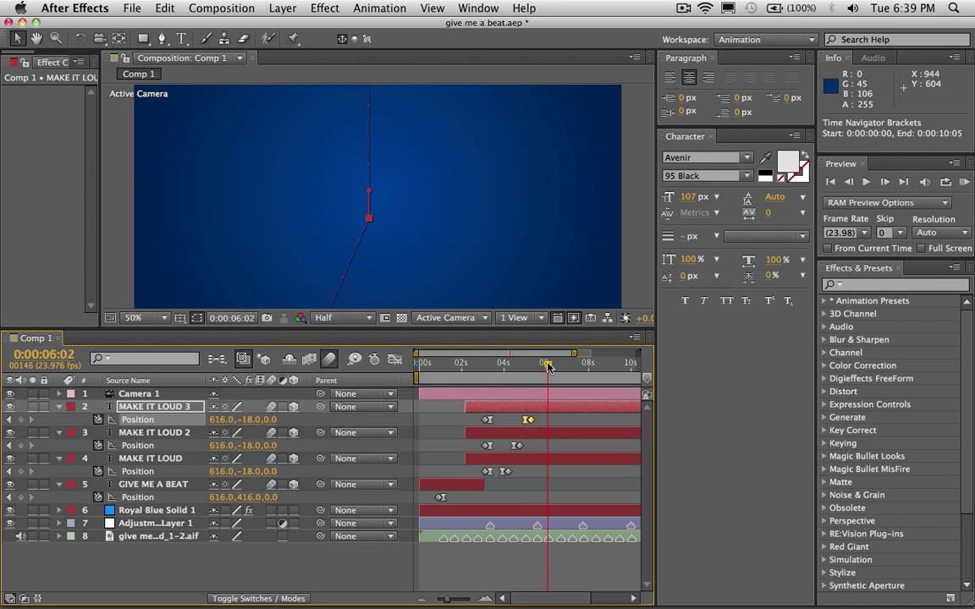
key("n")
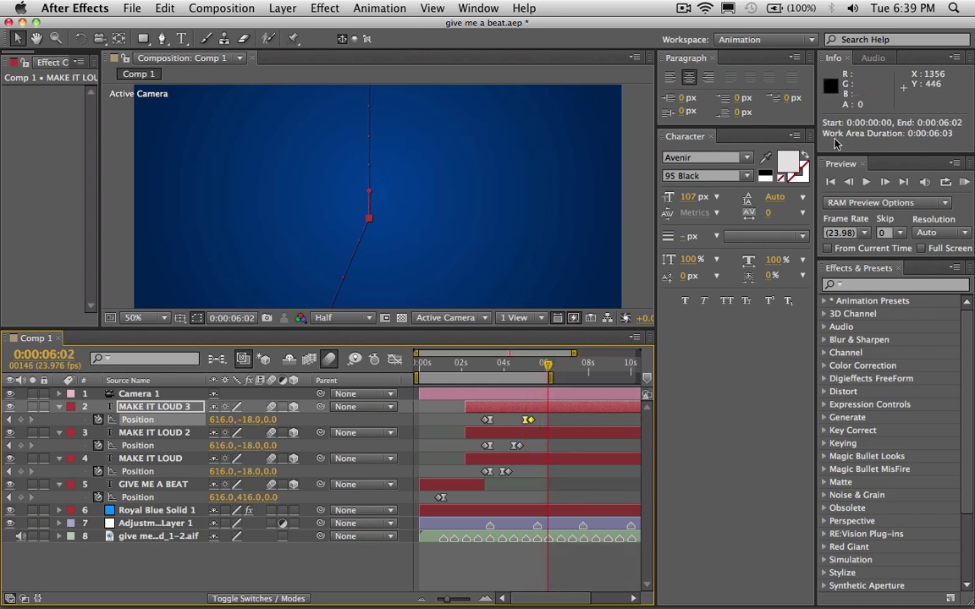
left_click(962, 183)
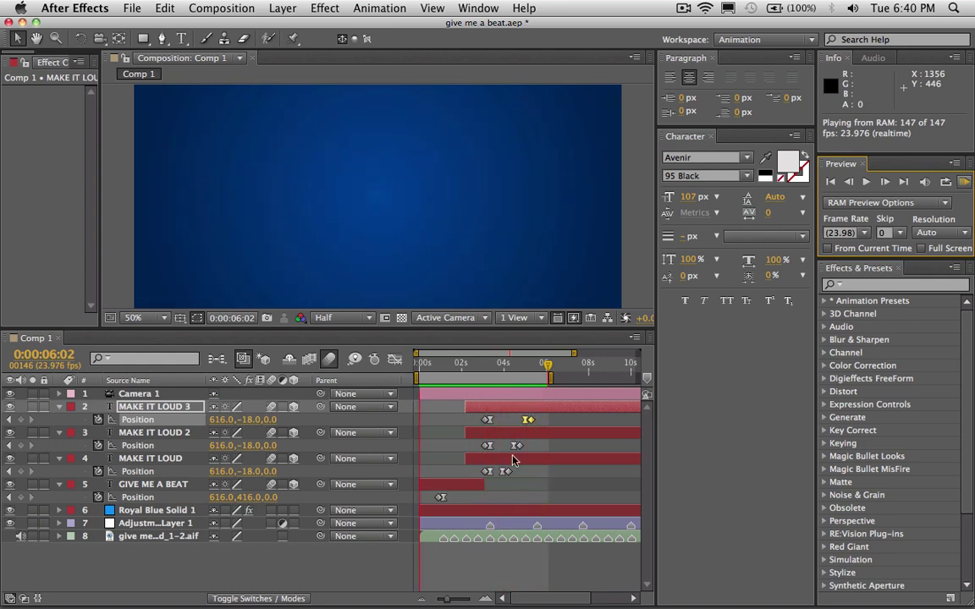
key("space")
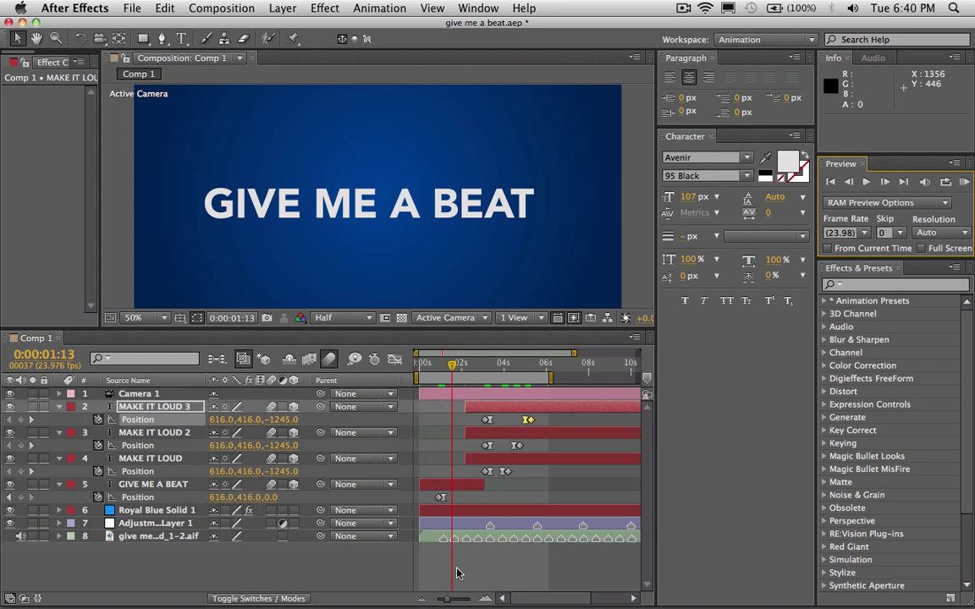
Shift the final exit Position keyframes of all three MAKE IT LOUD layers earlier together, placing the one on MAKE at 0:00:04:01
left_click_drag(450, 600, 534, 599)
left_click(490, 472)
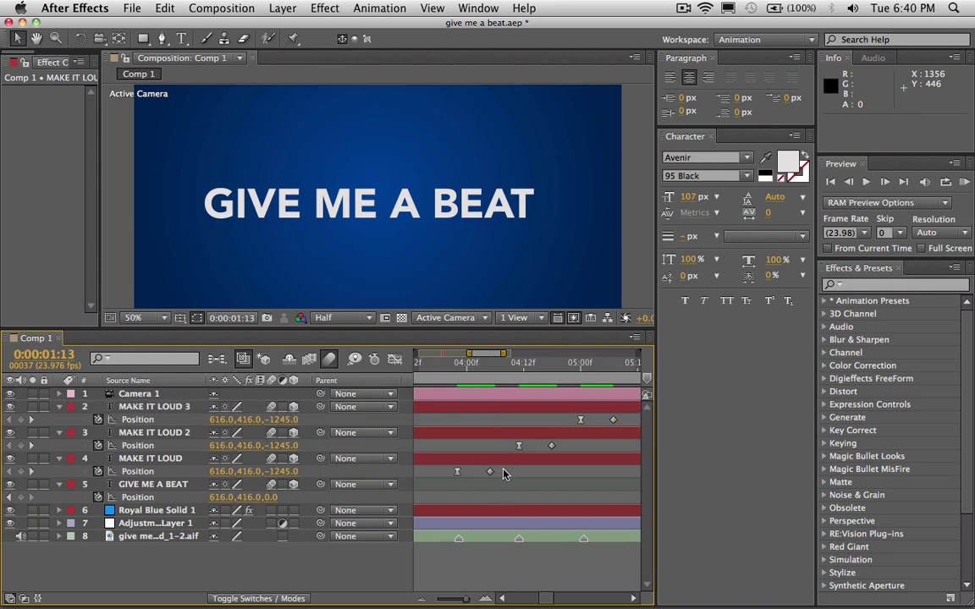
left_click(552, 445, "shift")
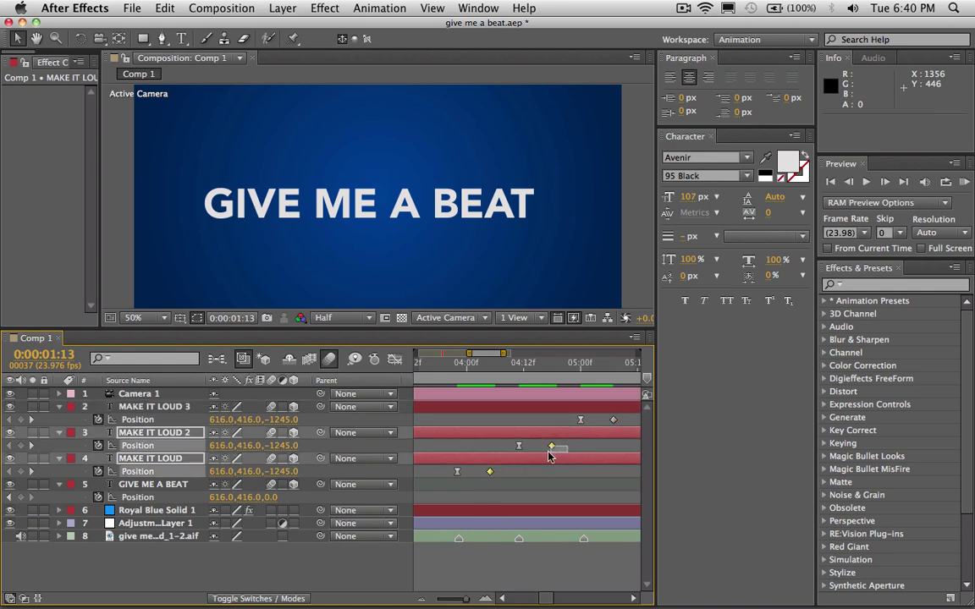
left_click(614, 420, "shift")
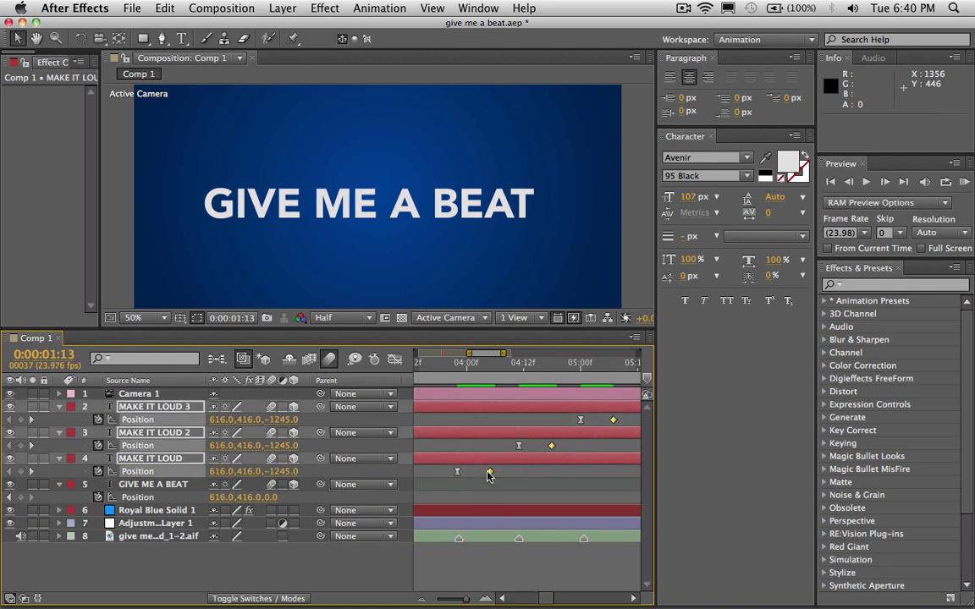
left_click_drag(490, 472, 472, 480)
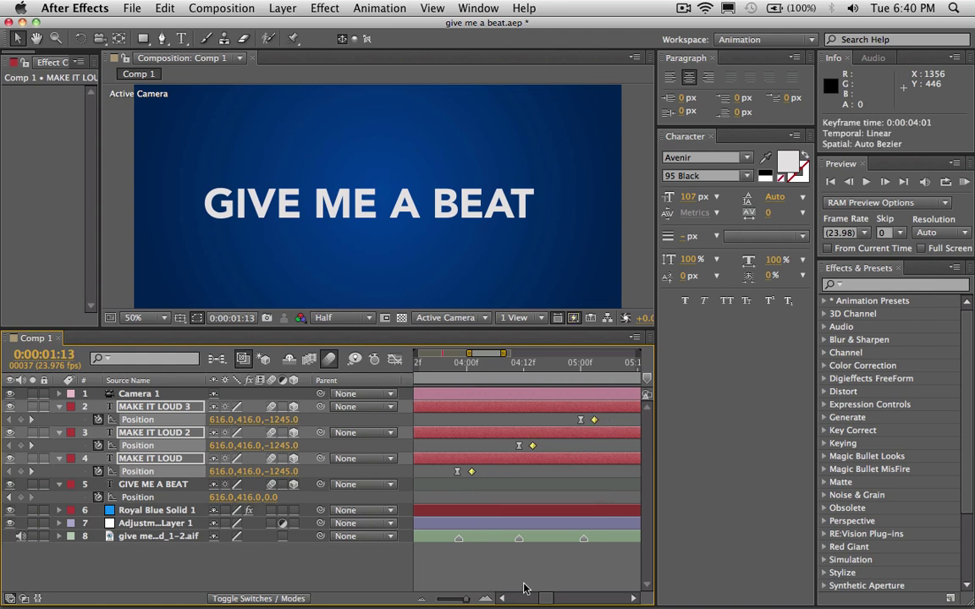
RAM preview the work area to check the shortened word exits against the music
left_click_drag(549, 599, 545, 599)
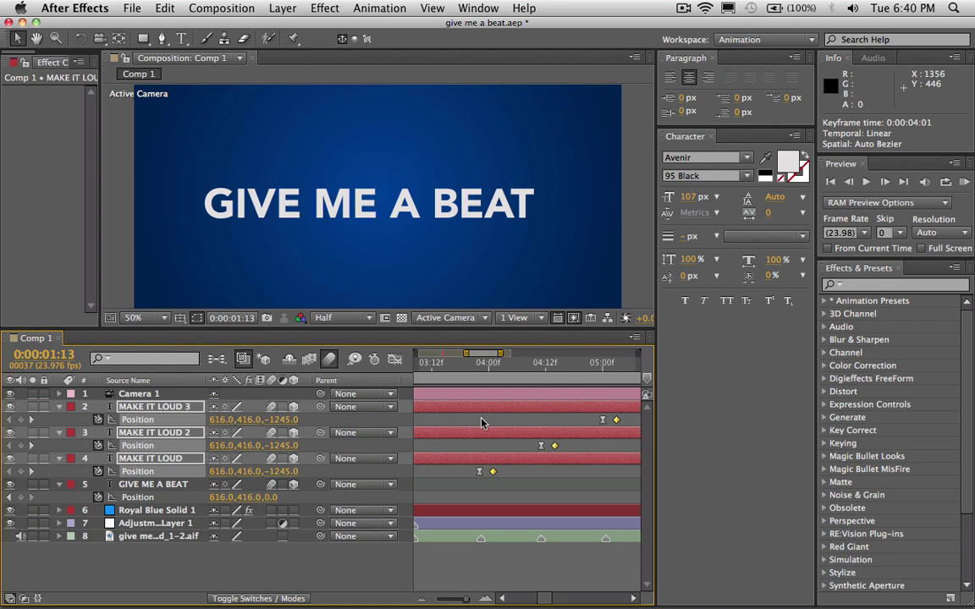
left_click(464, 371)
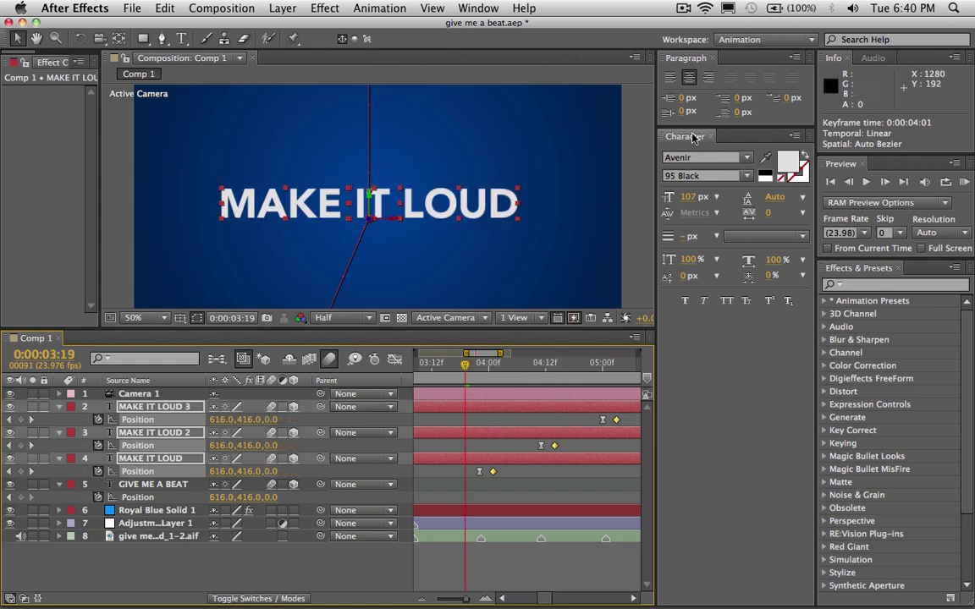
left_click(964, 183)
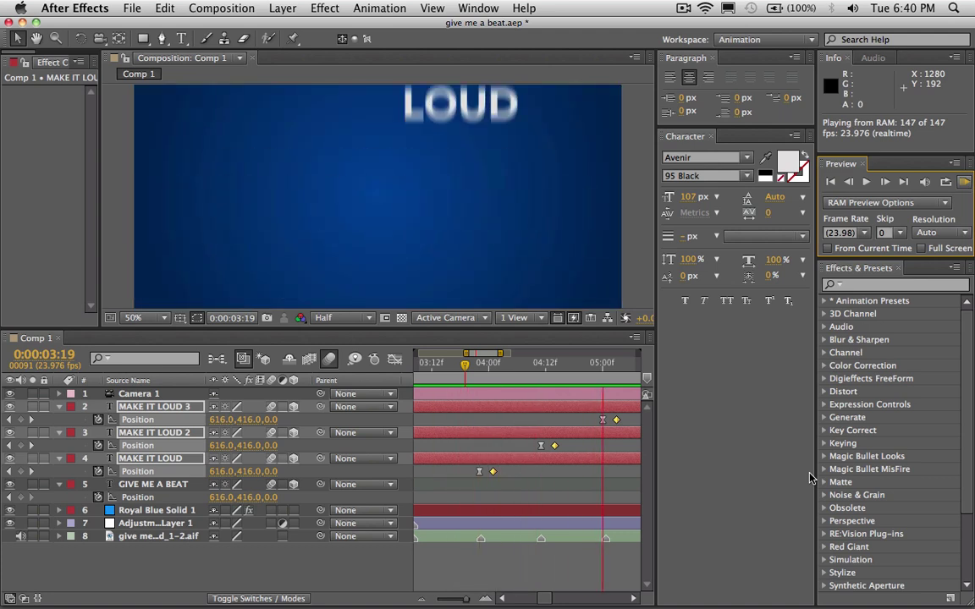
left_click(603, 601)
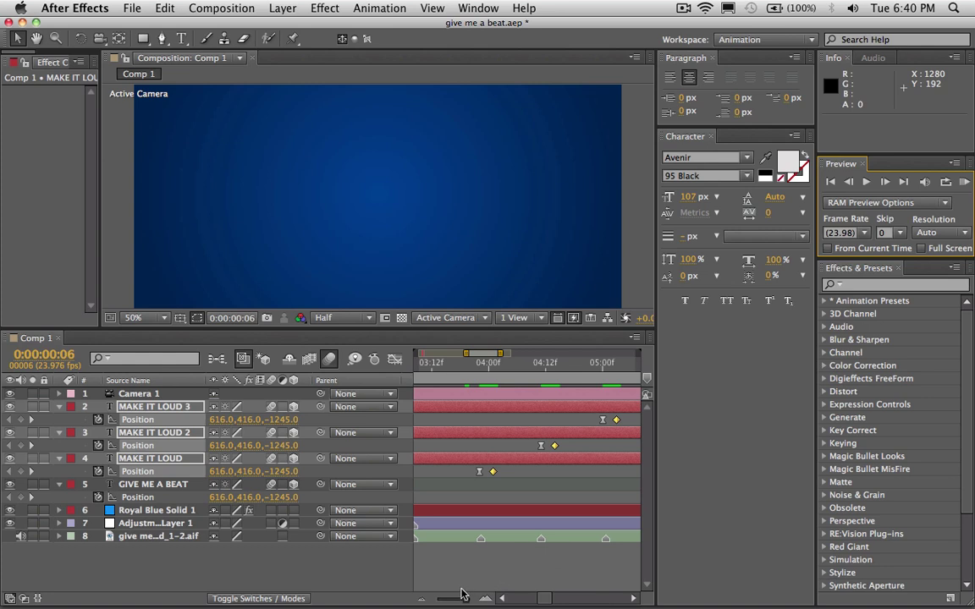
Start the work area at 0:00:02:10
left_click_drag(461, 595, 463, 601)
left_click_drag(460, 373, 429, 372)
key("b")
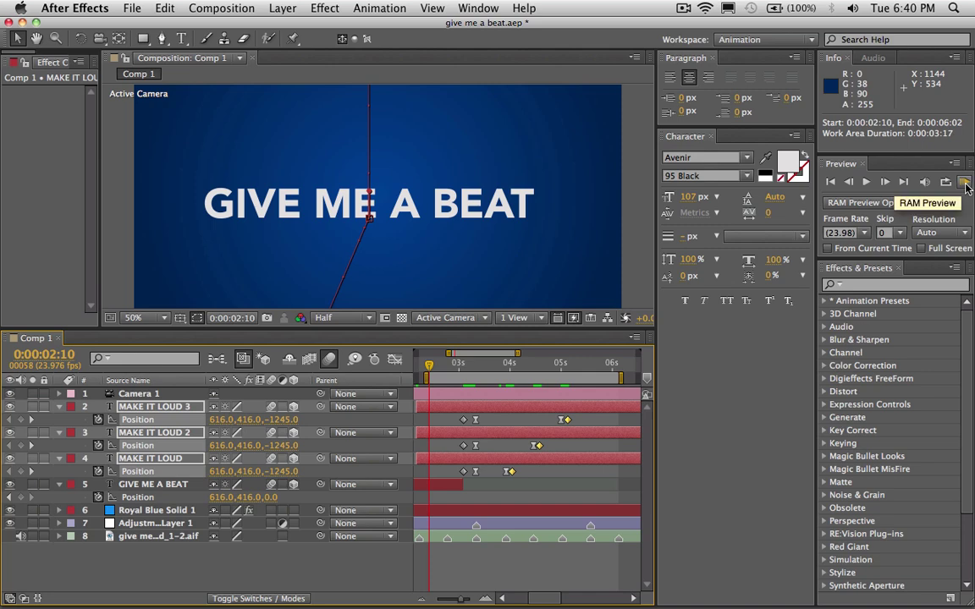
Enlarge the composition view to show the whole frame, and RAM preview the shortened work area
mouse_move(382, 331)
left_mouse_down()
mouse_move(382, 449)
mouse_move(398, 331)
left_mouse_up()
key("h")
key("v")
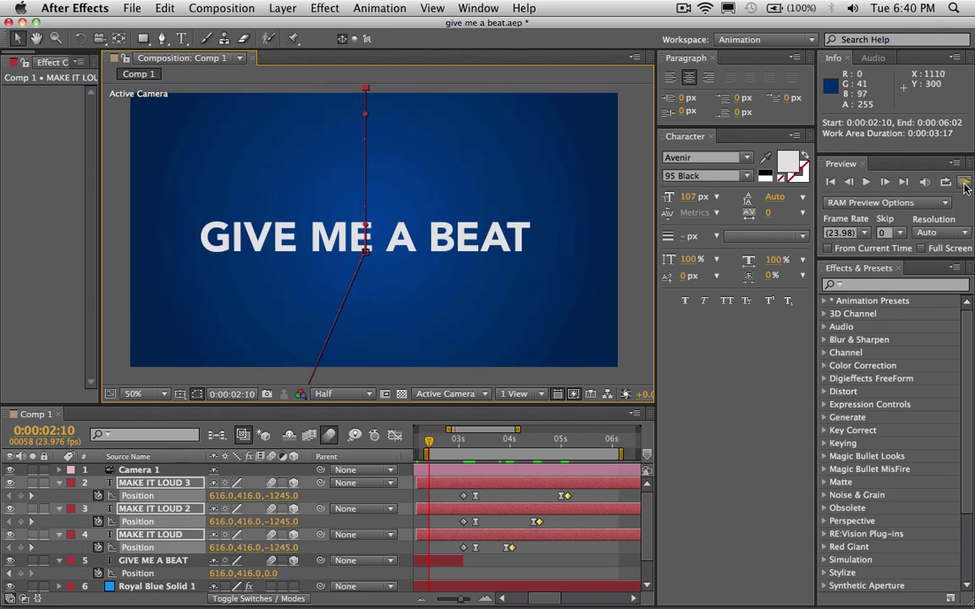
left_click(963, 183)
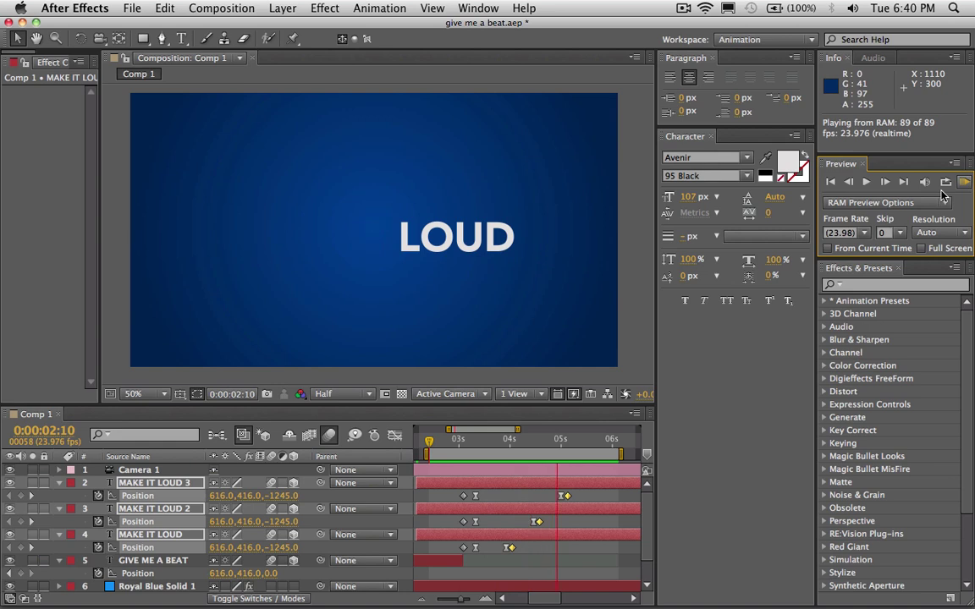
Examine how the exit keyframes of the three text layers line up with the beat markers up to 0:00:05:13
scroll(540, 481, "down", 1)
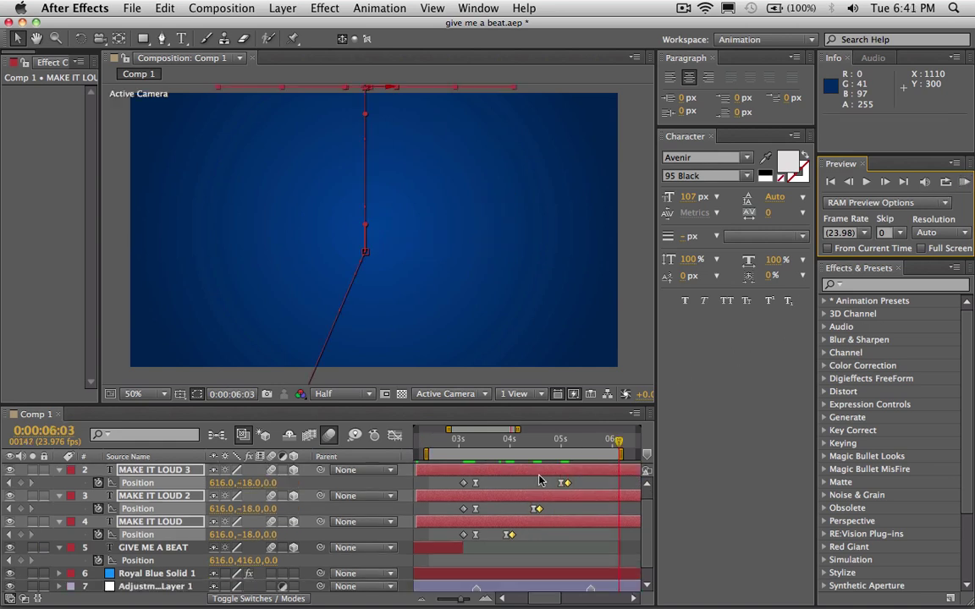
scroll(517, 484, "down", 1)
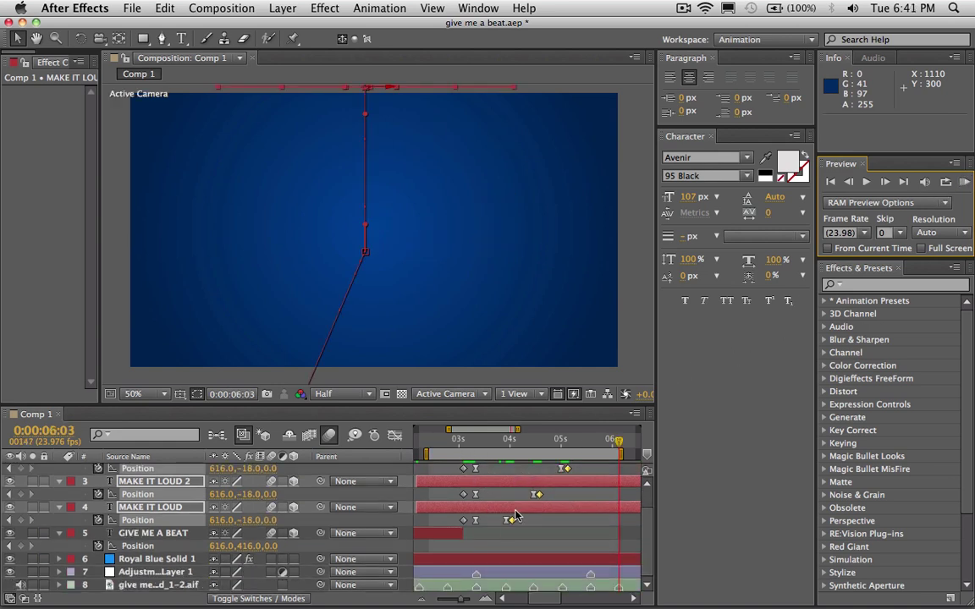
scroll(563, 475, "up", 1)
scroll(571, 490, "down", 1)
left_click(573, 449)
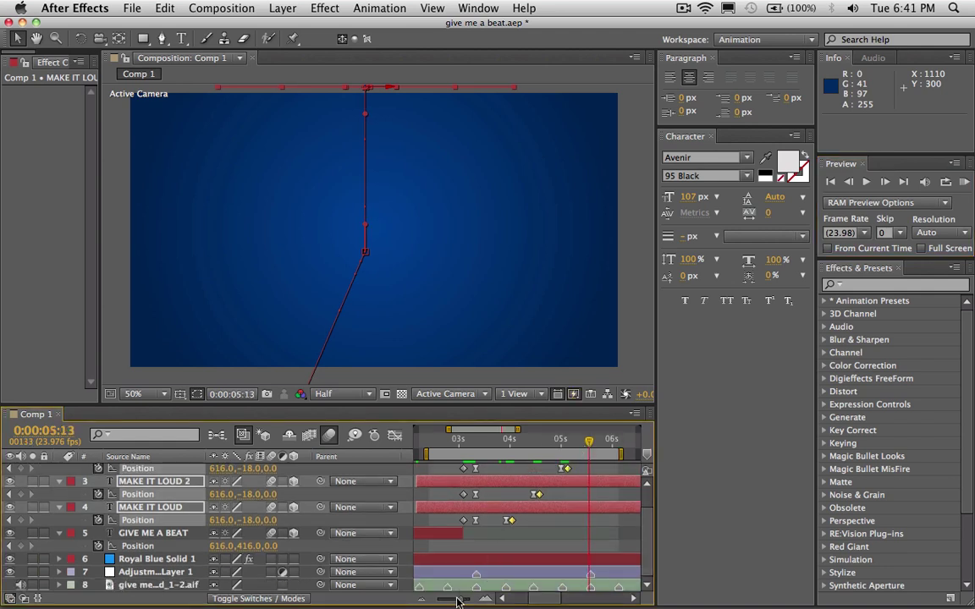
left_click_drag(457, 601, 465, 600)
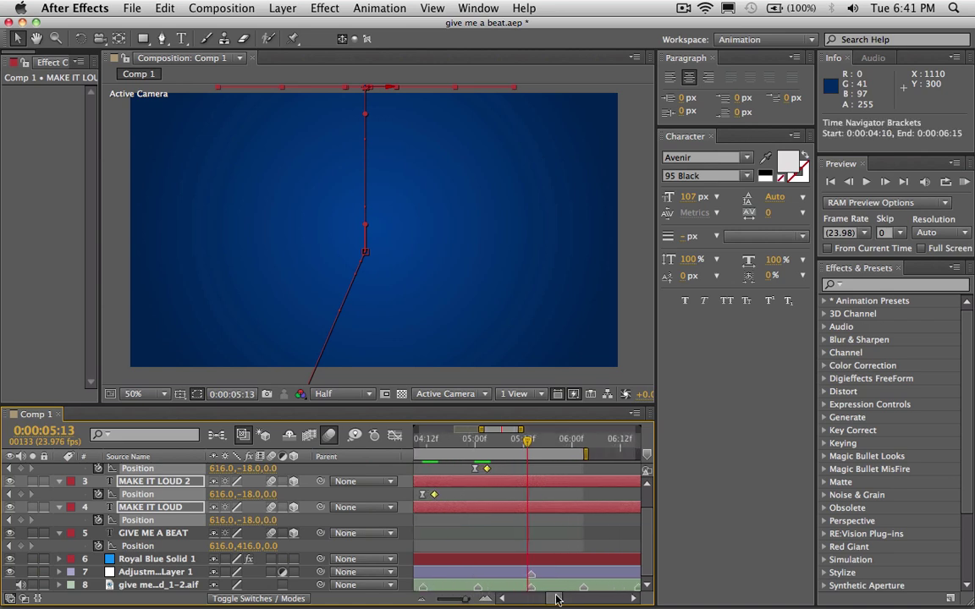
left_click_drag(557, 600, 552, 584)
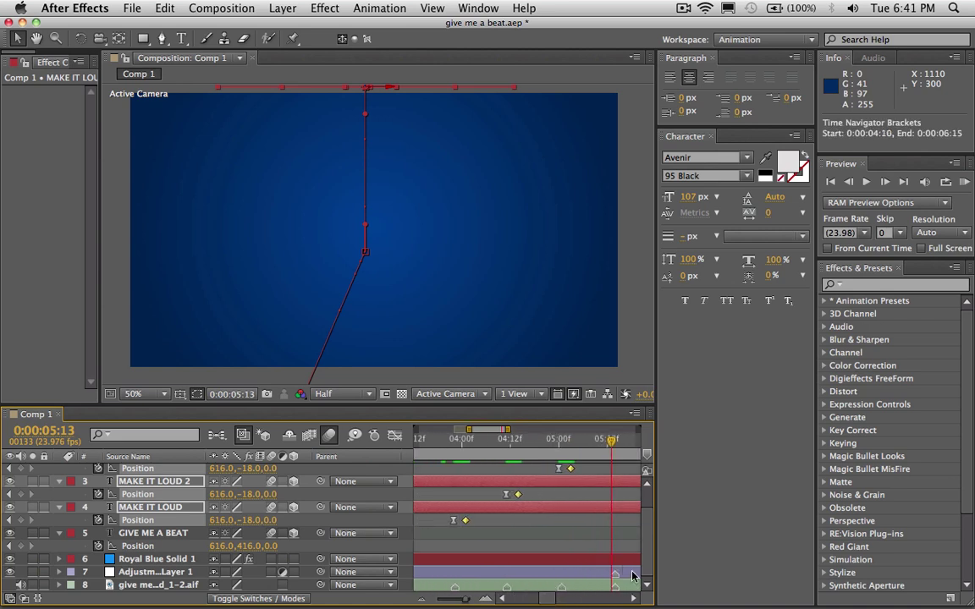
scroll(574, 538, "right", 3)
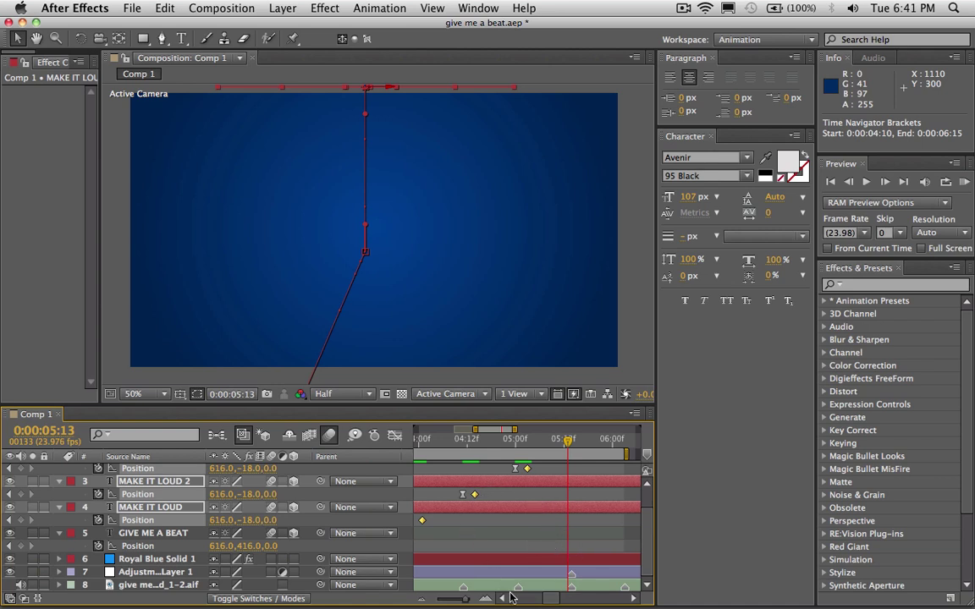
scroll(491, 538, "left", 3)
Move the pair of exit Position keyframes on the MAKE layer later so that they start at 0:00:05:02
left_click(470, 525)
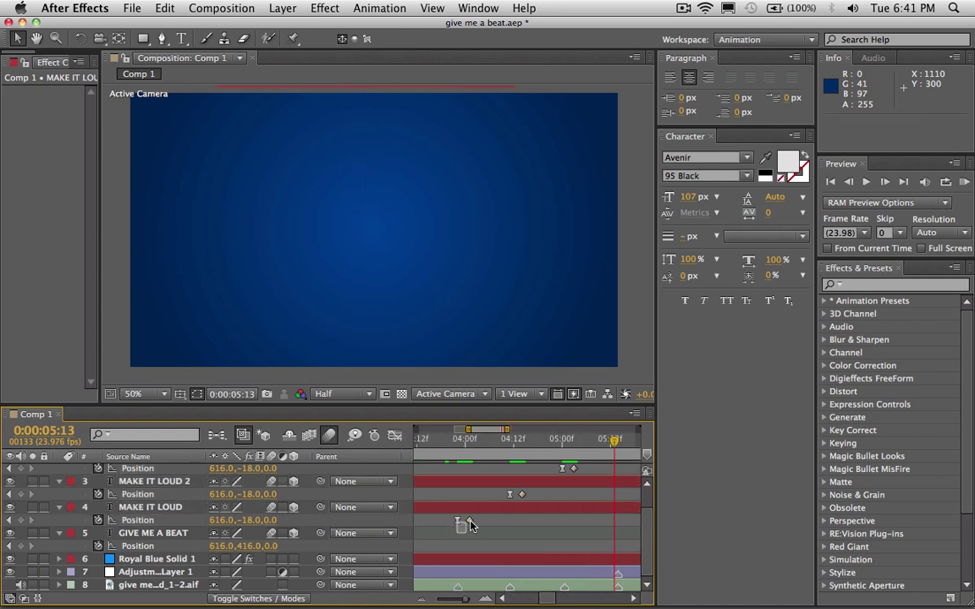
left_click_drag(472, 526, 582, 508)
scroll(576, 533, "up", 1)
scroll(584, 504, "down", 1)
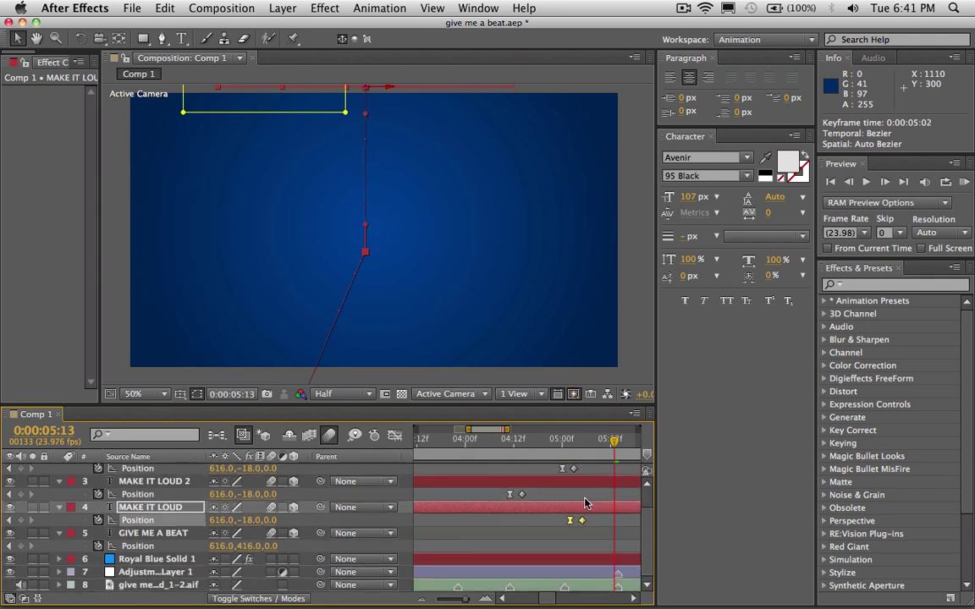
Set the current time to 0:00:04:00 and duplicate Adjustment Layer 1
left_click_drag(556, 449, 464, 491)
left_click(450, 573)
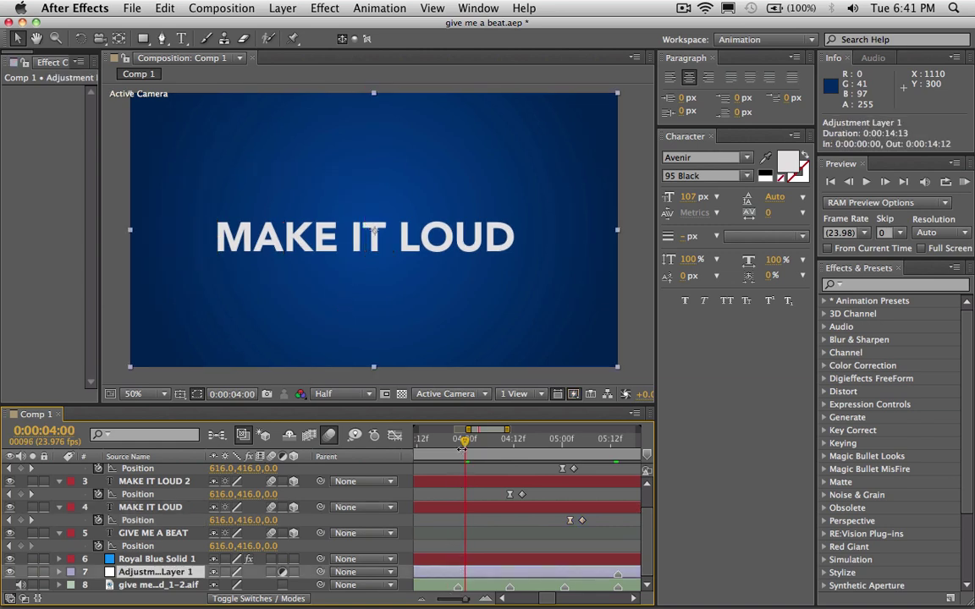
key("minus")
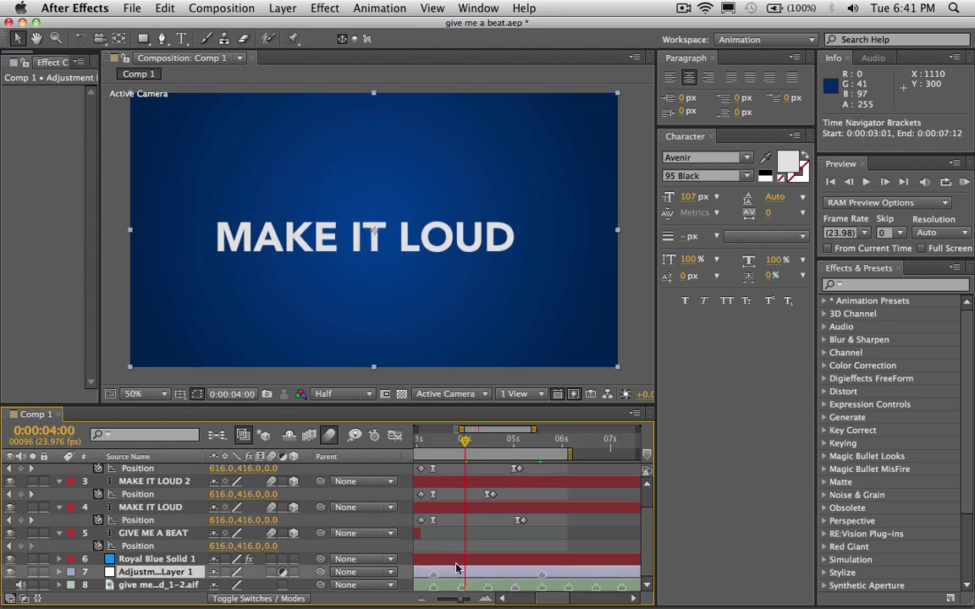
key("equal")
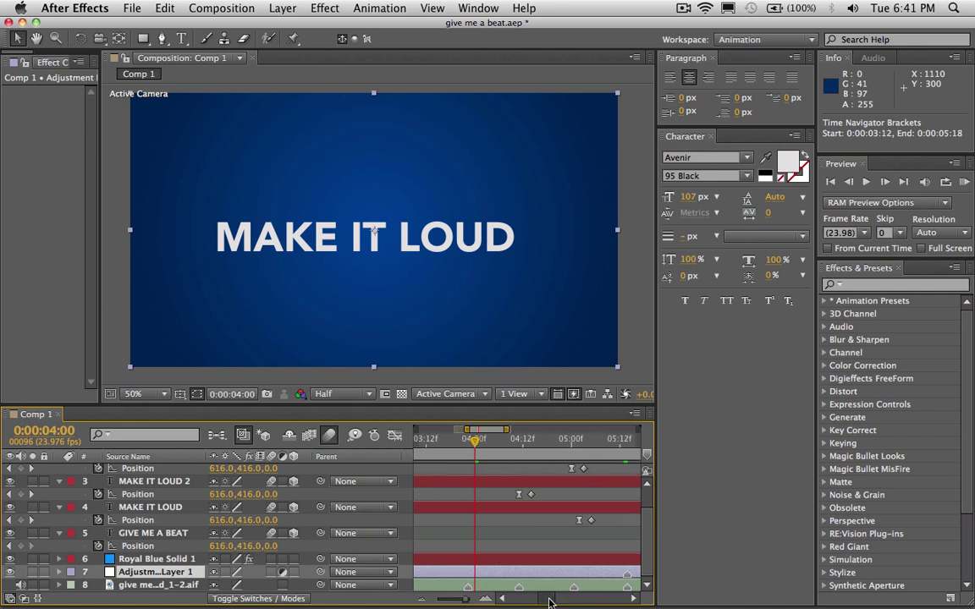
left_click(503, 599)
left_click(461, 601)
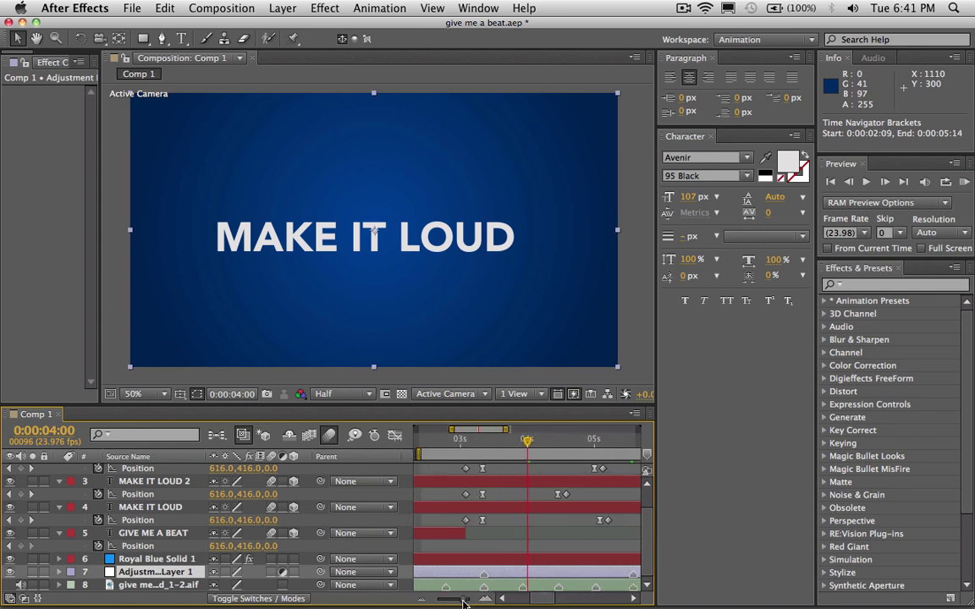
left_click_drag(464, 603, 461, 600)
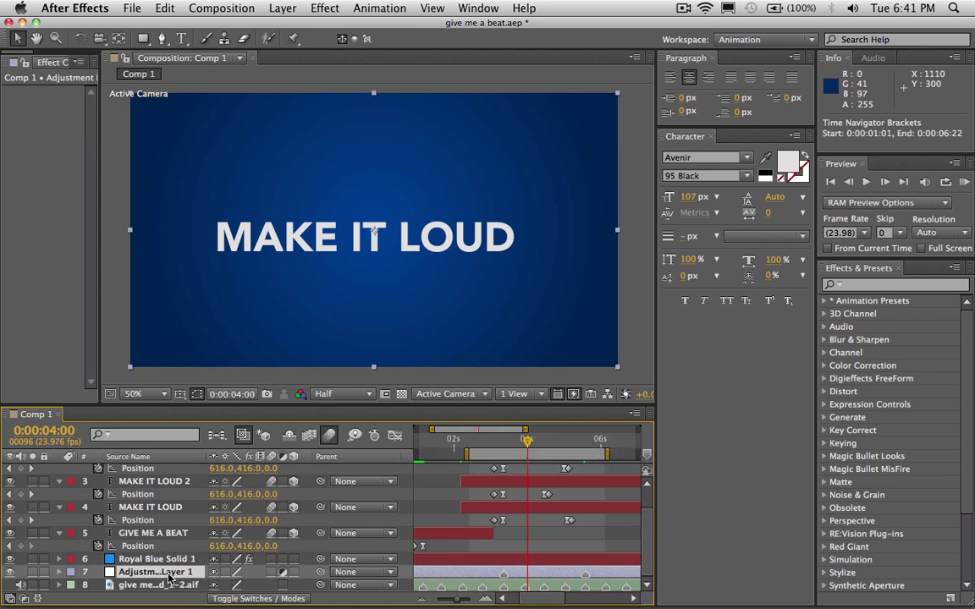
key("super+d")
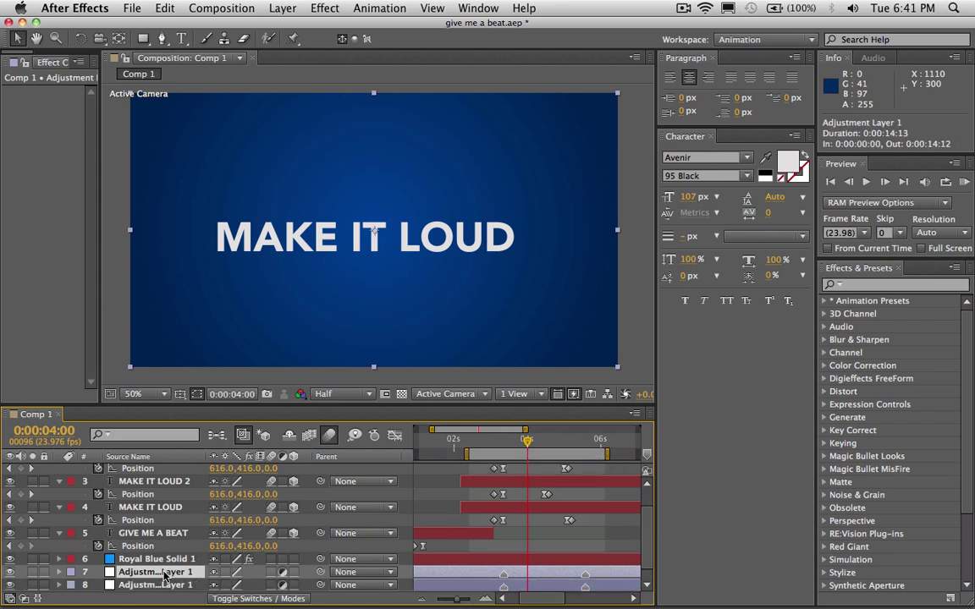
Delete all layer markers from the upper copy of Adjustment Layer 1
right_click(508, 578)
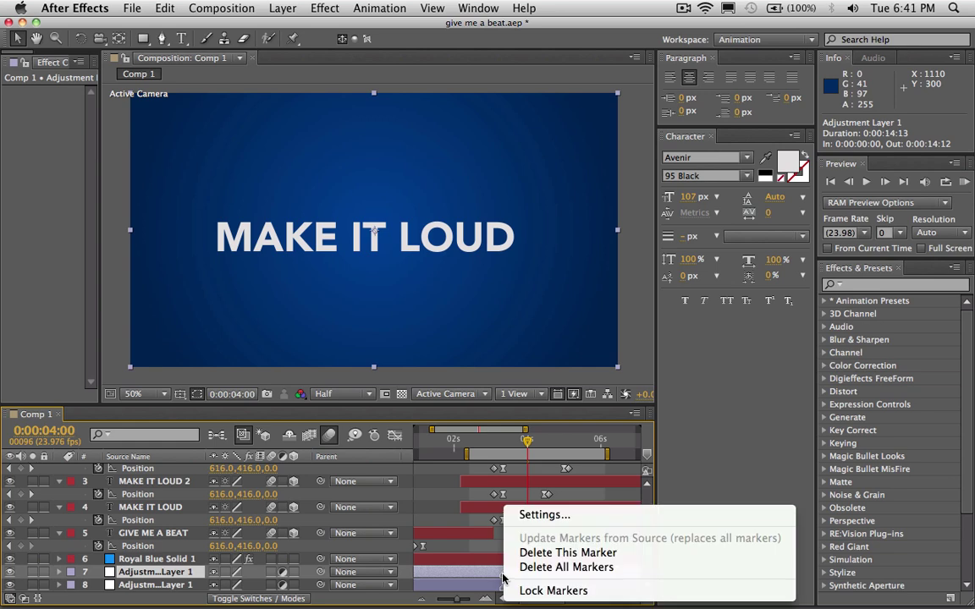
left_click(543, 554)
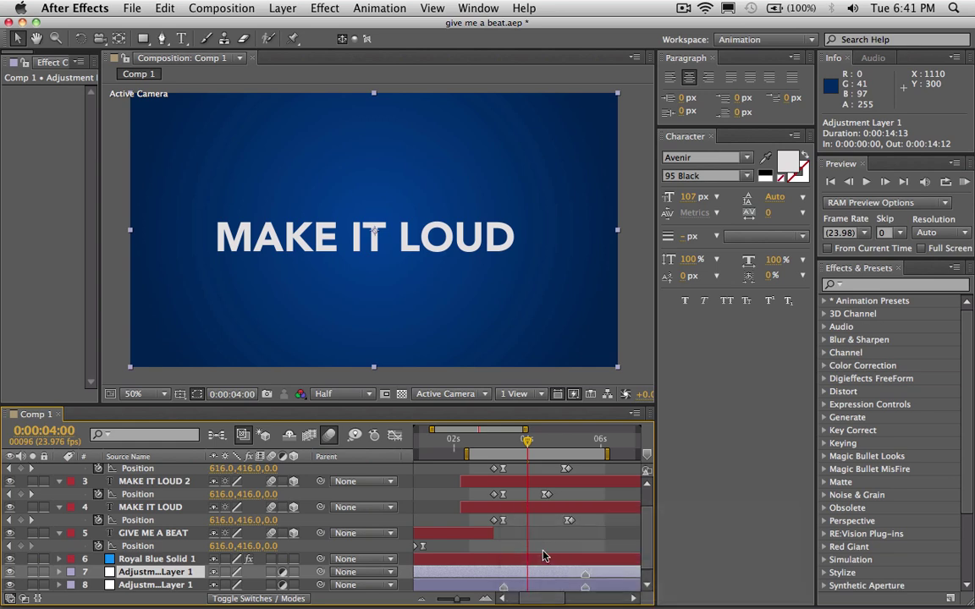
right_click(588, 580)
left_click(609, 553)
Extend the work area back to 0:00:00:00 and play an audio preview from the start of the composition
left_click_drag(465, 458, 394, 449)
left_click_drag(451, 602, 451, 602)
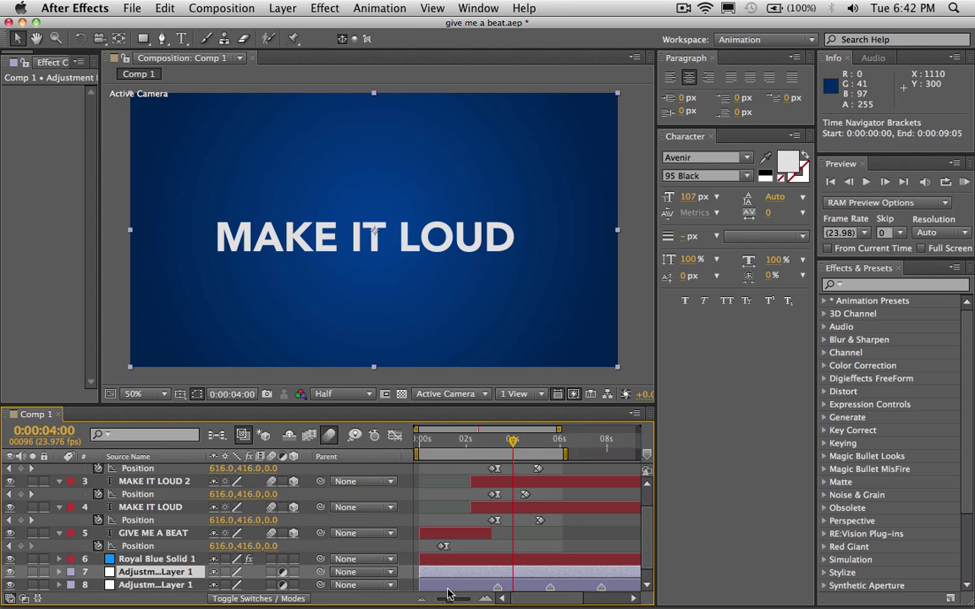
key("Home")
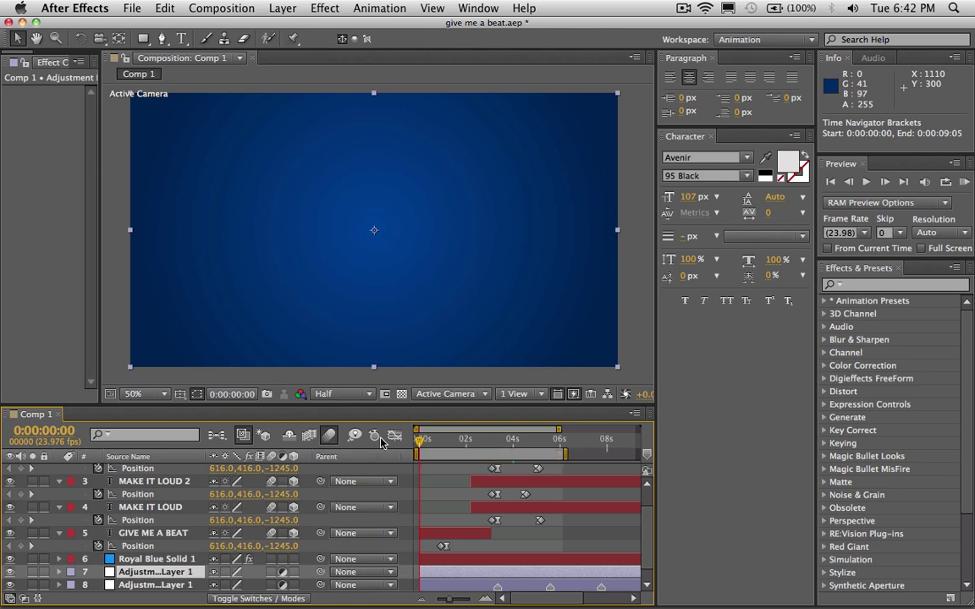
key("ctrl+period")
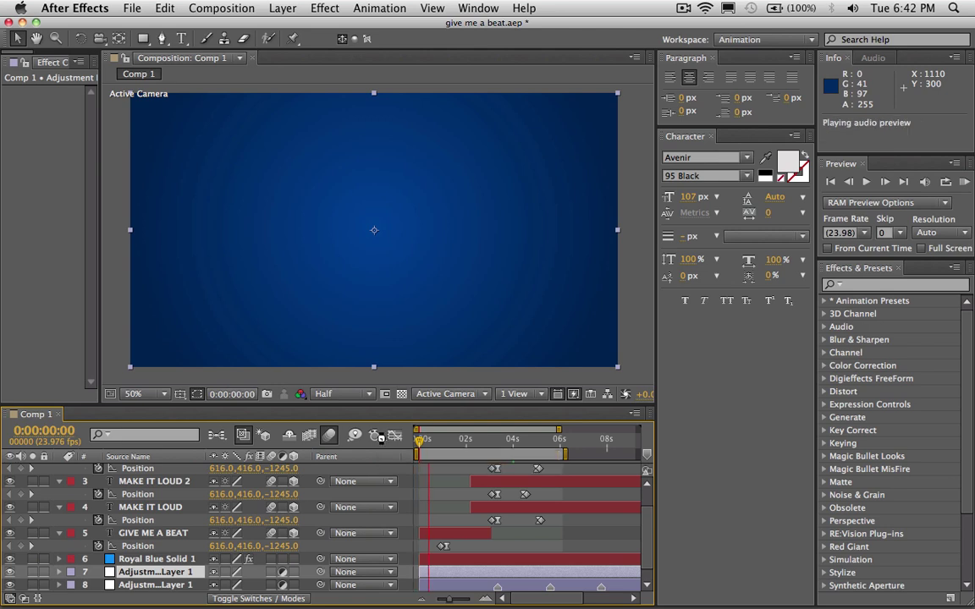
Add layer markers on every beat of the music to the upper Adjustment Layer 1 during the audio preview
key("KP_Multiply")
key("KP_Multiply")
key("KP_Multiply")
key("KP_Multiply")
key("KP_Multiply")
key("KP_Multiply")
key("KP_Multiply")
key("KP_Multiply")
key("KP_Multiply")
key("KP_Multiply")
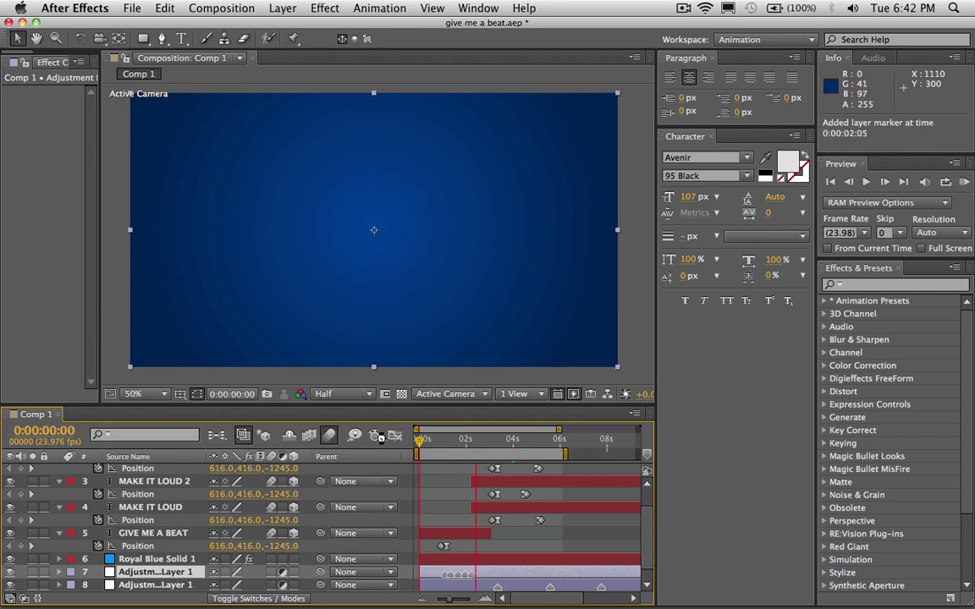
key("KP_Multiply")
key("KP_Multiply")
key("KP_Multiply")
key("KP_Multiply")
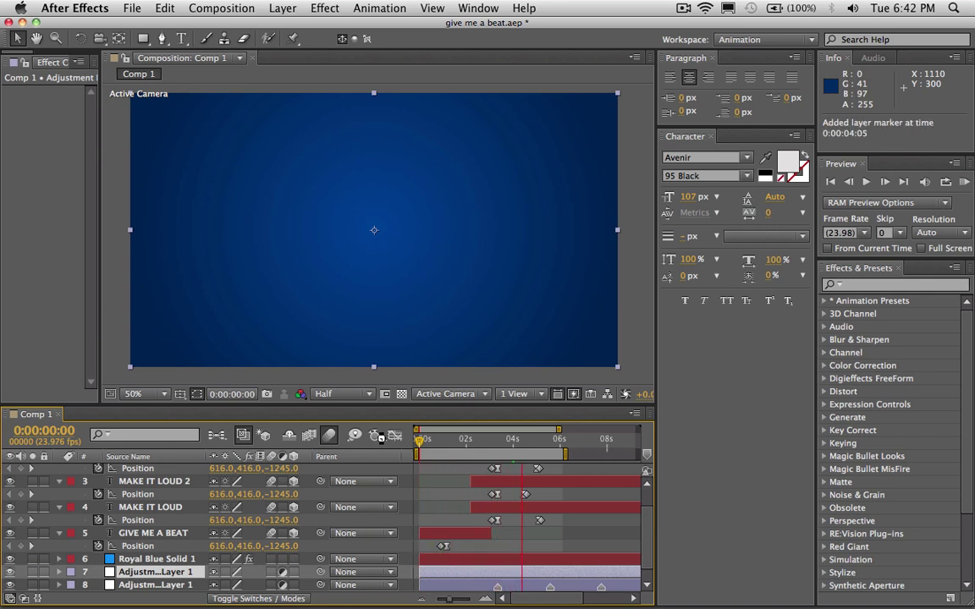
key("KP_Multiply")
key("KP_Multiply")
key("KP_Multiply")
key("KP_Multiply")
key("KP_Multiply")
key("KP_Multiply")
key("KP_Multiply")
key("KP_Multiply")
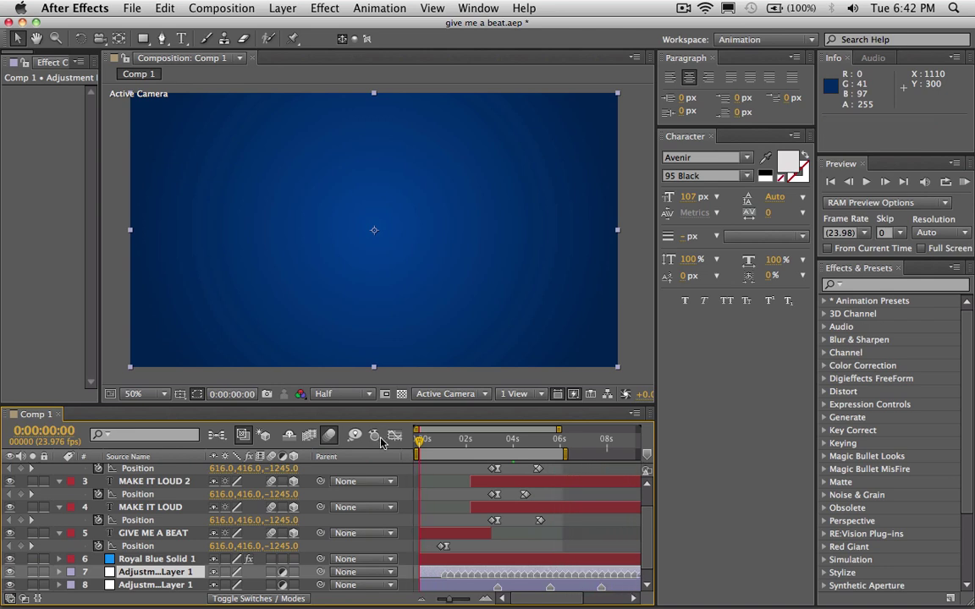
Move the pair of exit Position keyframes on the MAKE layer earlier to the beat marker, starting at 0:00:04:18
left_click_drag(514, 441, 528, 440)
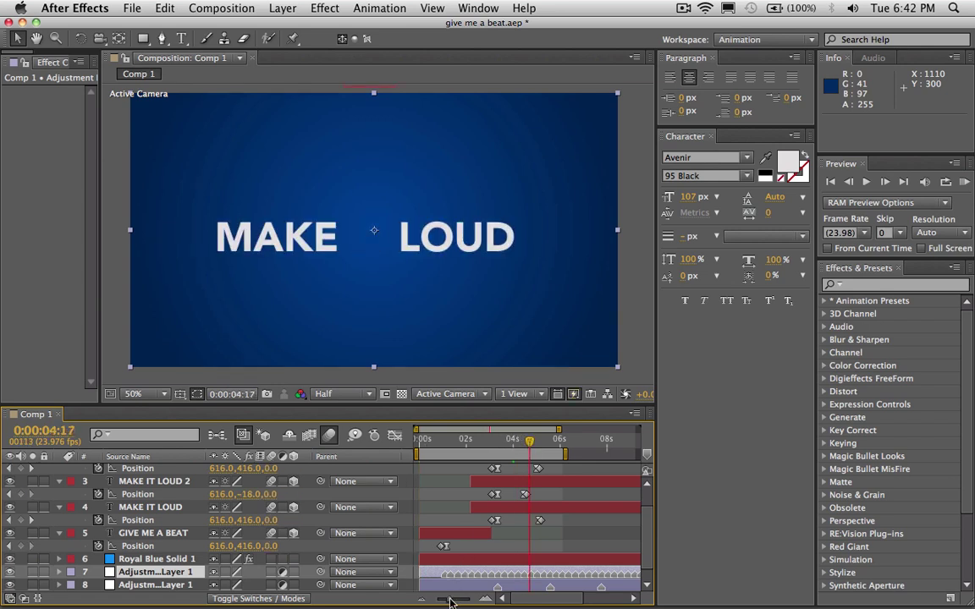
left_click_drag(448, 599, 466, 602)
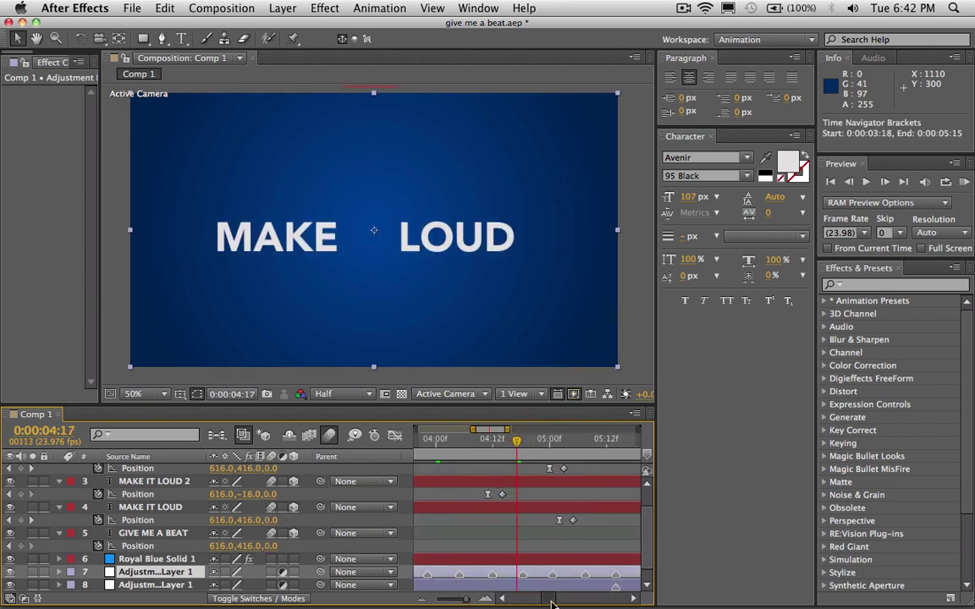
scroll(604, 562, "down", 1)
scroll(604, 562, "right", 1)
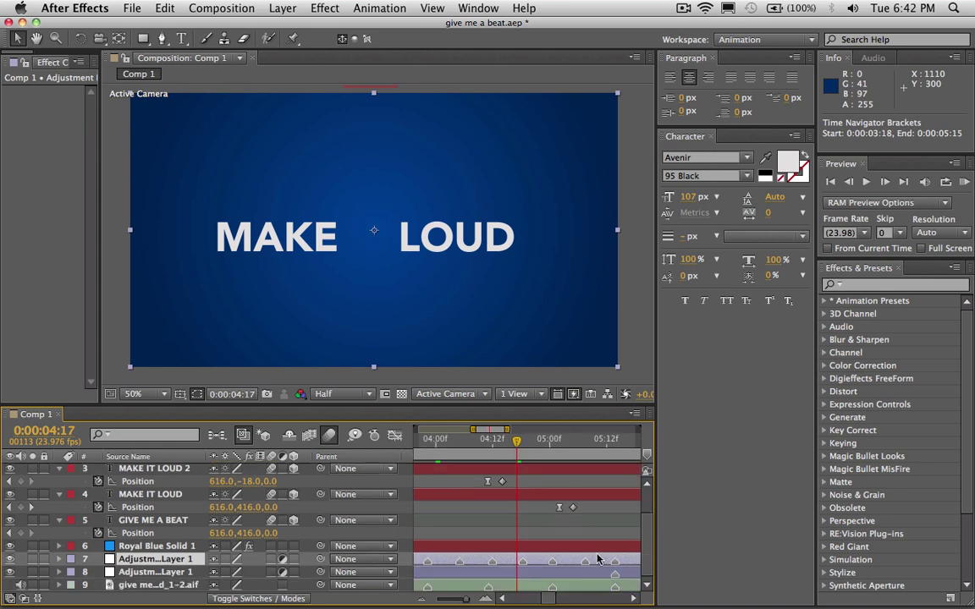
scroll(593, 541, "up", 1)
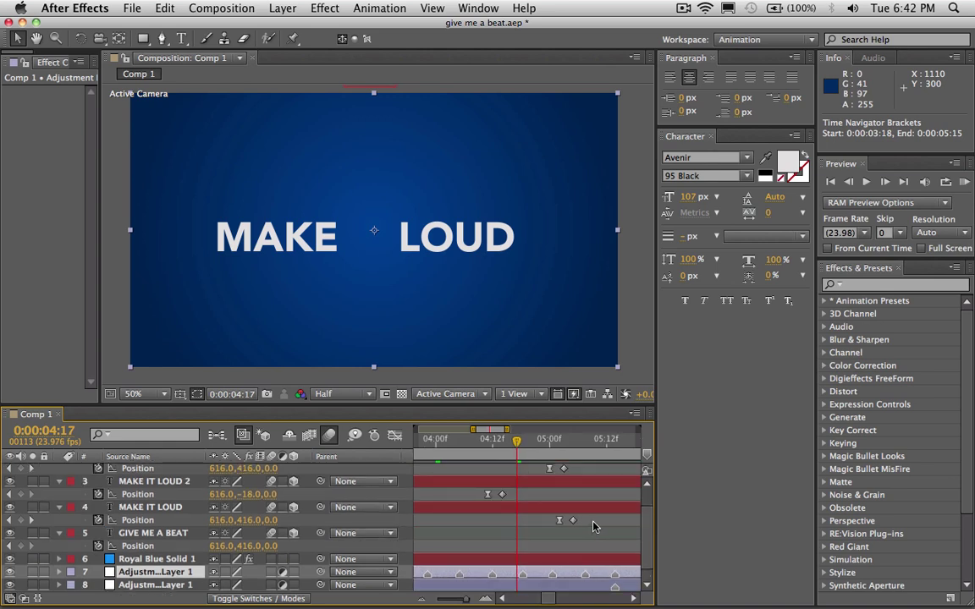
left_click_drag(595, 526, 555, 515)
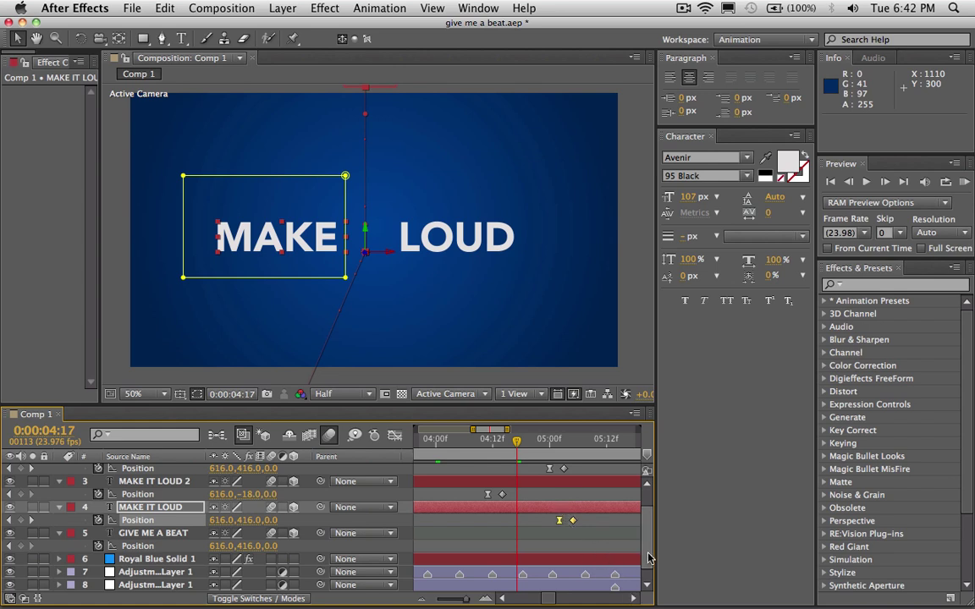
scroll(619, 547, "down", 1)
left_click_drag(561, 511, 523, 519)
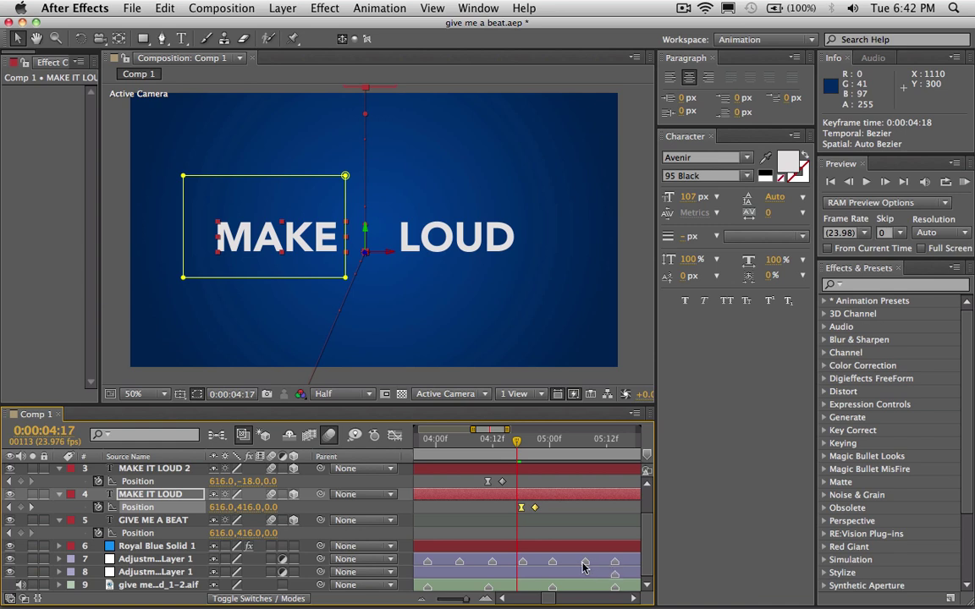
Move the exit Position keyframe pairs to successive beat markers, starting at 0:00:05:00 for IT and 0:00:05:07 for LOUD
left_click_drag(489, 482, 550, 489)
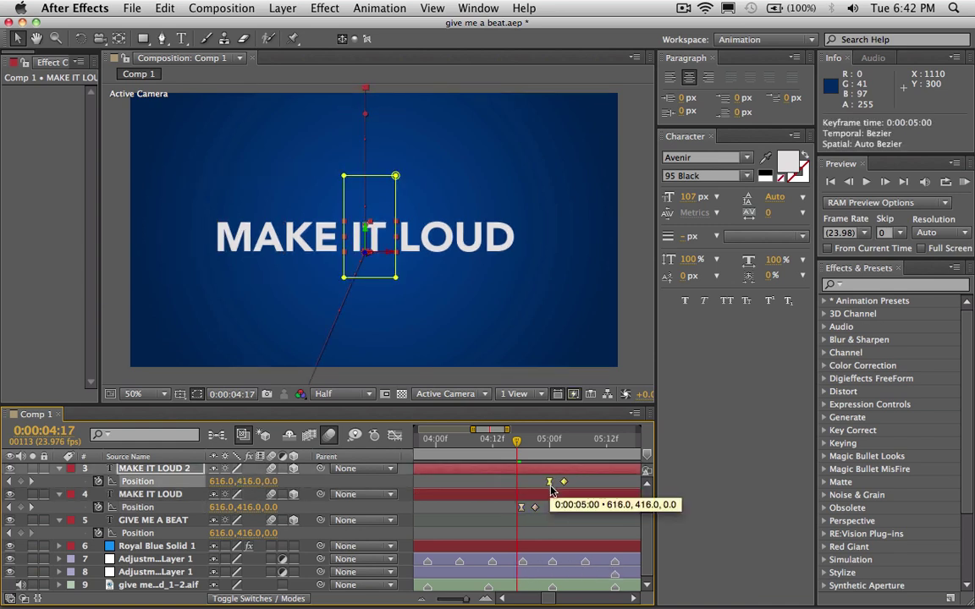
key("ctrl+d")
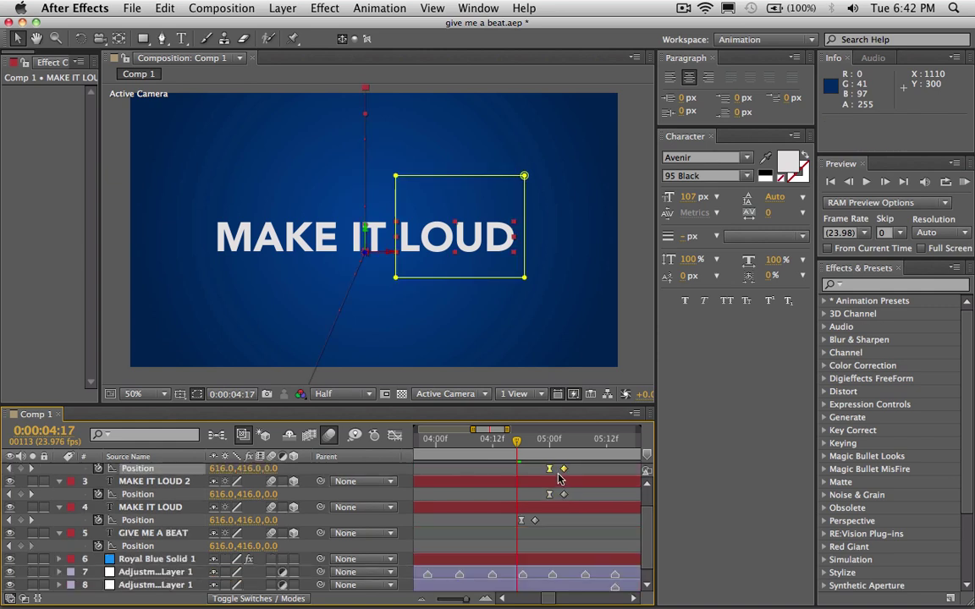
left_click_drag(550, 474, 583, 471)
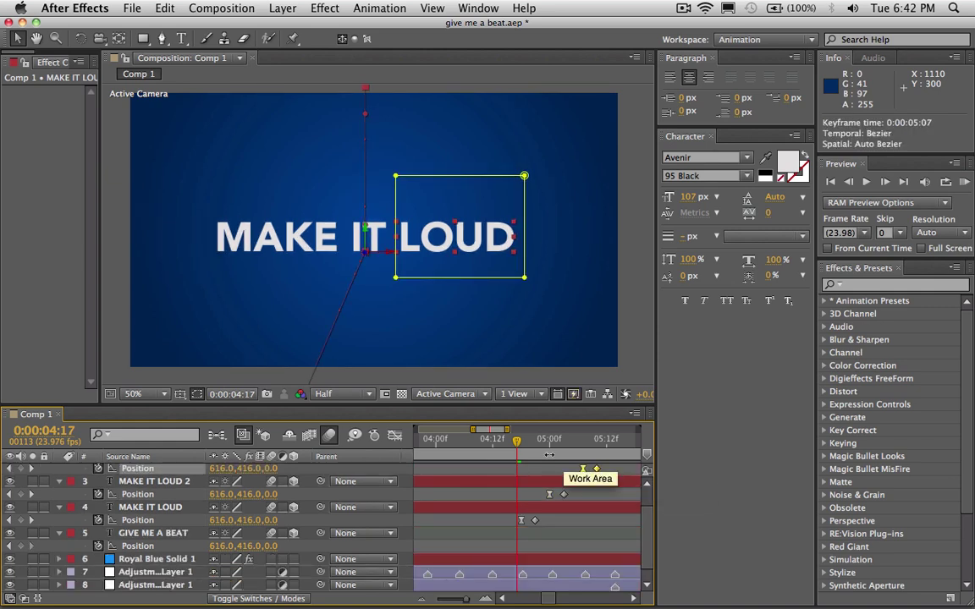
Set the current time to 0:00:05:10 and play a RAM preview to check the word exits against the music
left_click_drag(529, 447, 597, 447)
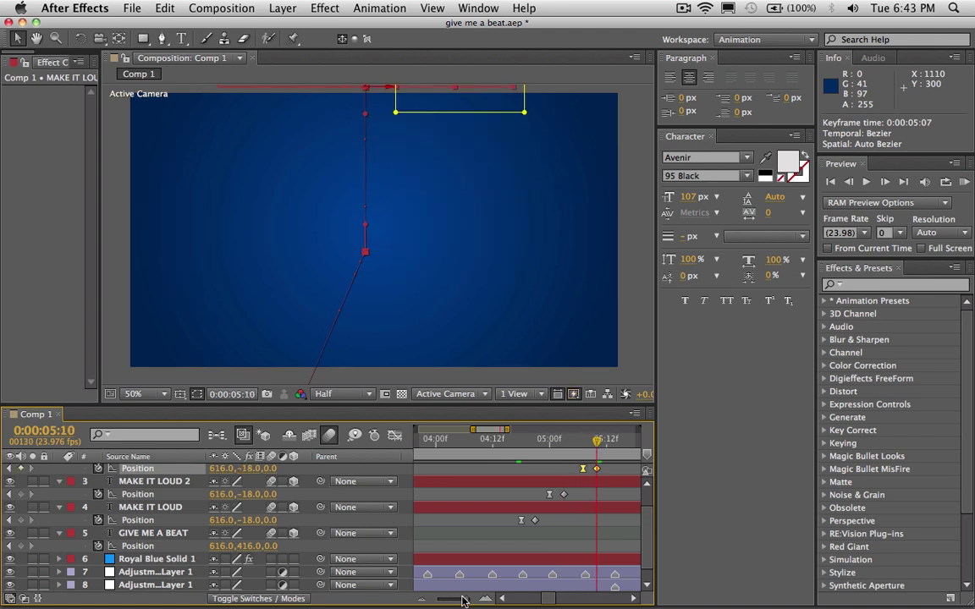
left_click_drag(463, 600, 444, 600)
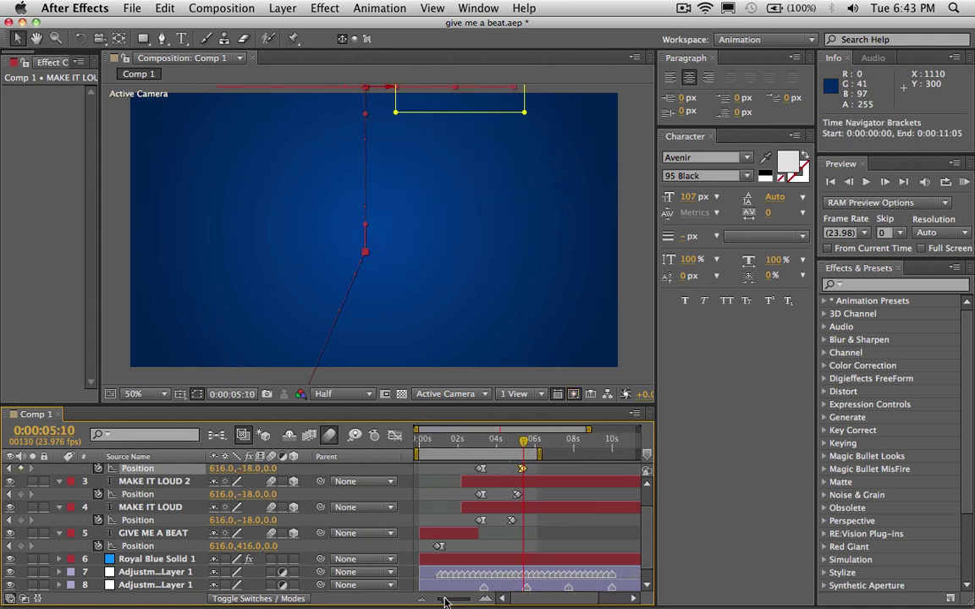
left_click(963, 182)
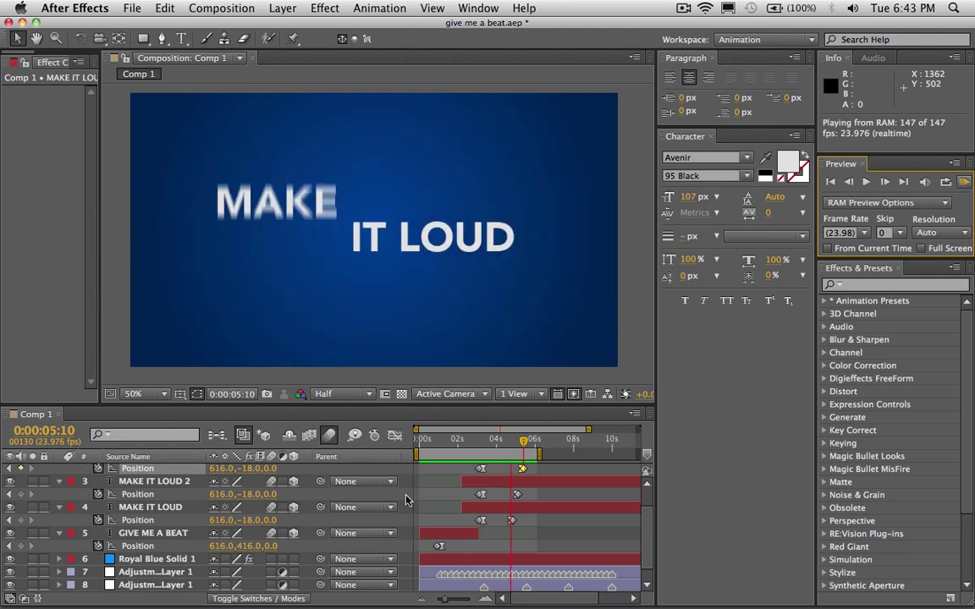
key("space")
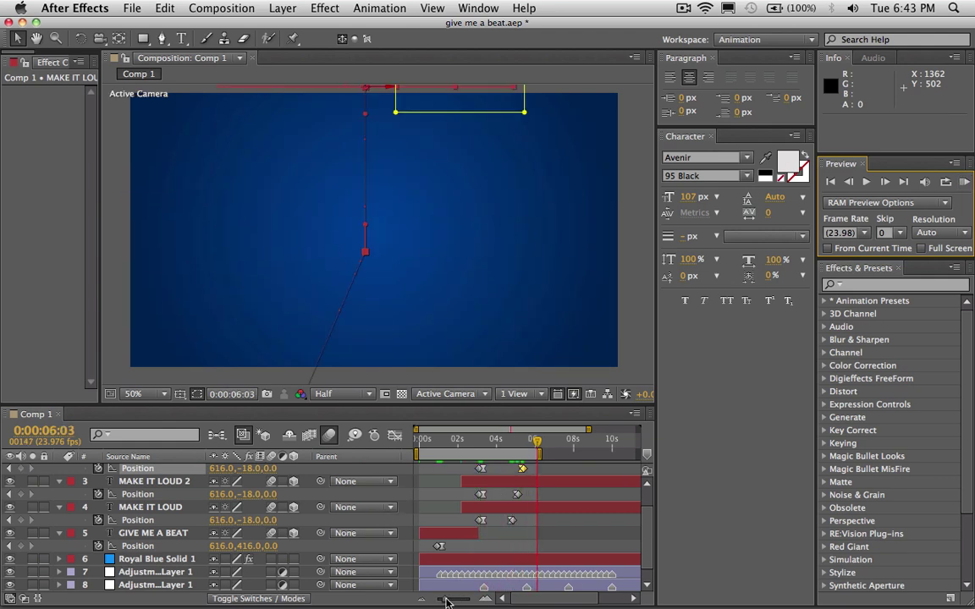
Shift the exit Position keyframes of all three words earlier together so MAKE's pair starts at 0:00:04:12, and play a RAM preview
left_click_drag(446, 600, 464, 599)
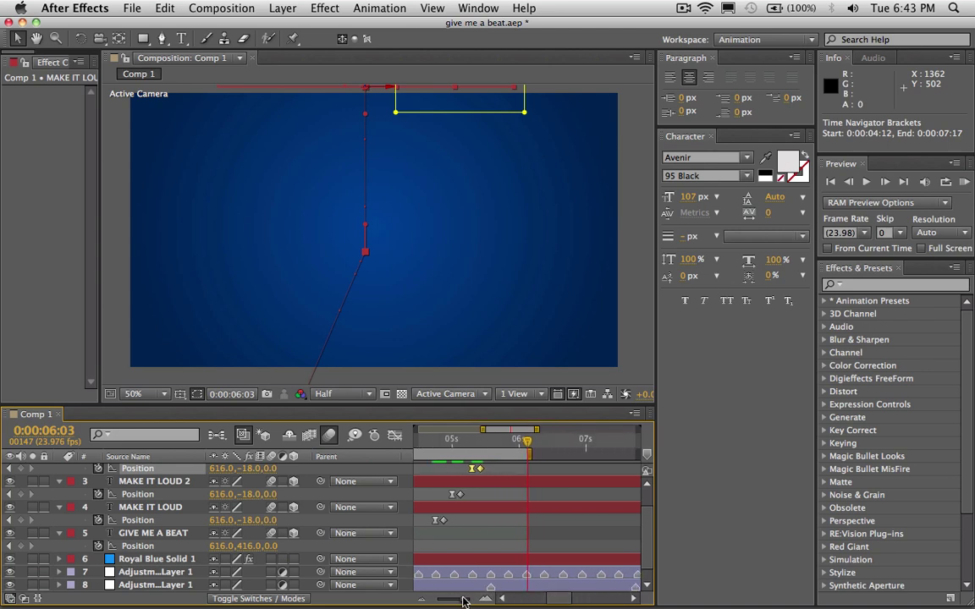
scroll(559, 523, "left", 5)
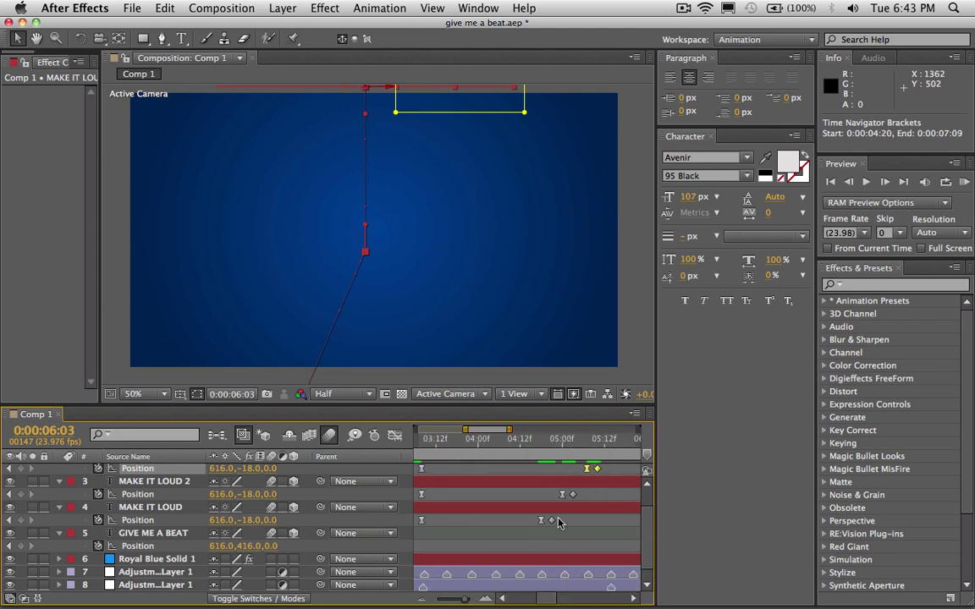
left_click_drag(593, 478, 519, 533)
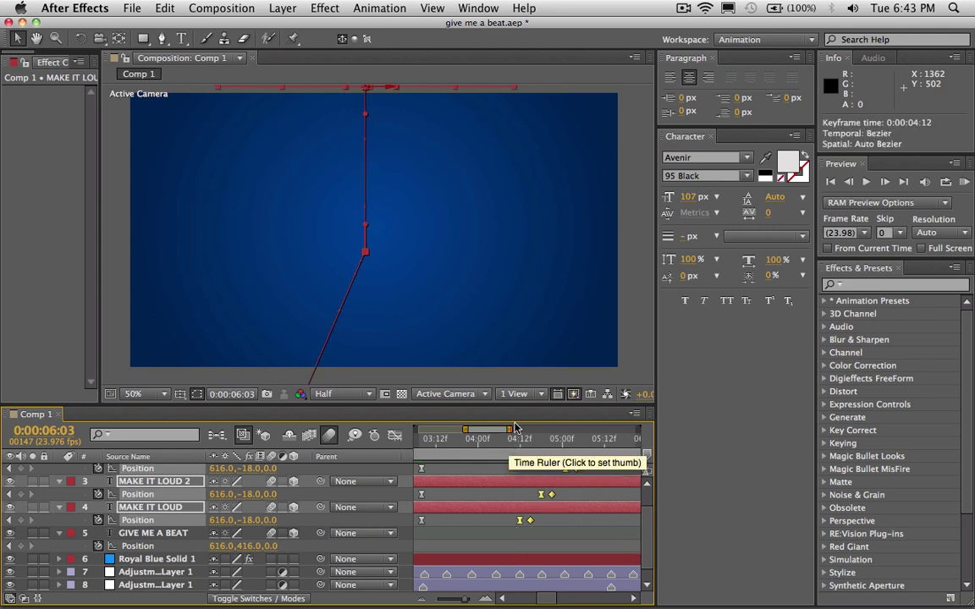
left_click(962, 183)
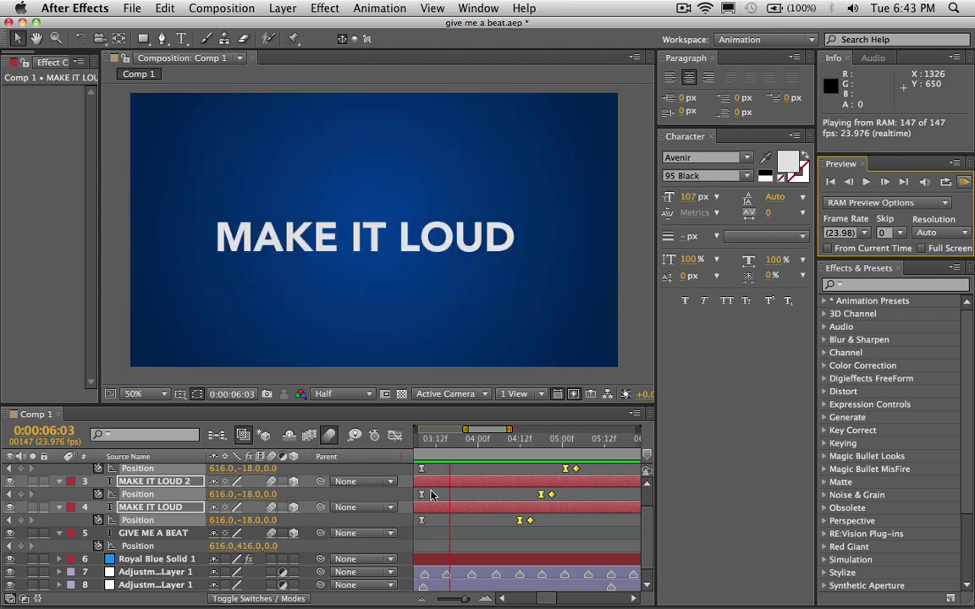
key("space")
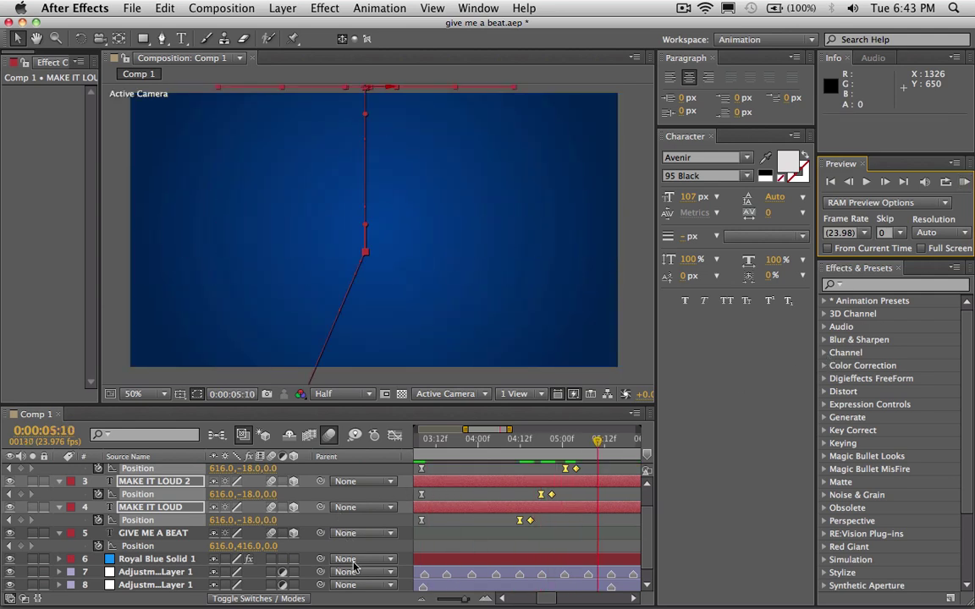
Shift the three words' exit Position keyframes two frames earlier so MAKE's pair starts at 0:00:04:10, and play a RAM preview
left_click(484, 599)
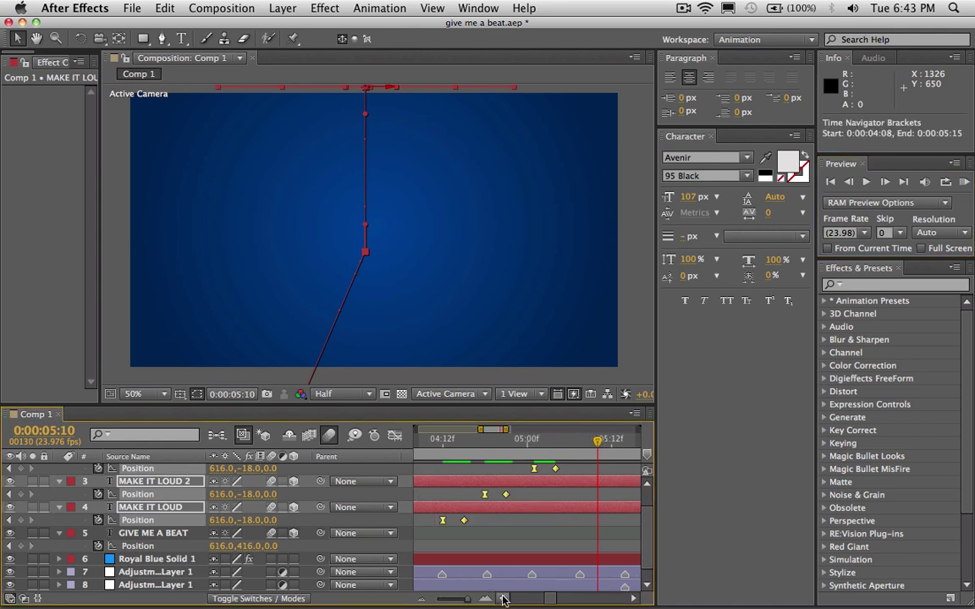
left_click(606, 540)
left_click_drag(564, 485, 408, 424)
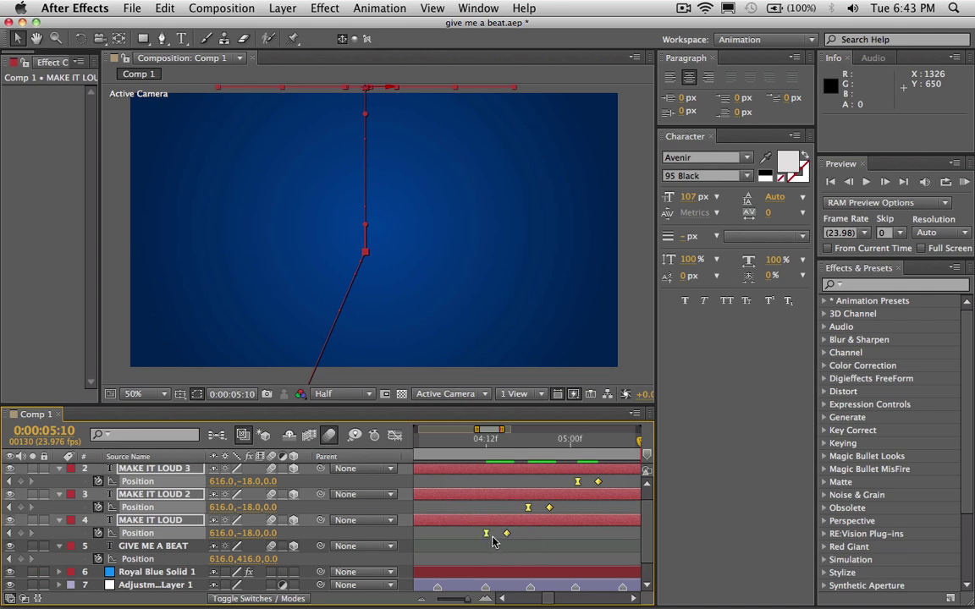
mouse_move(487, 540)
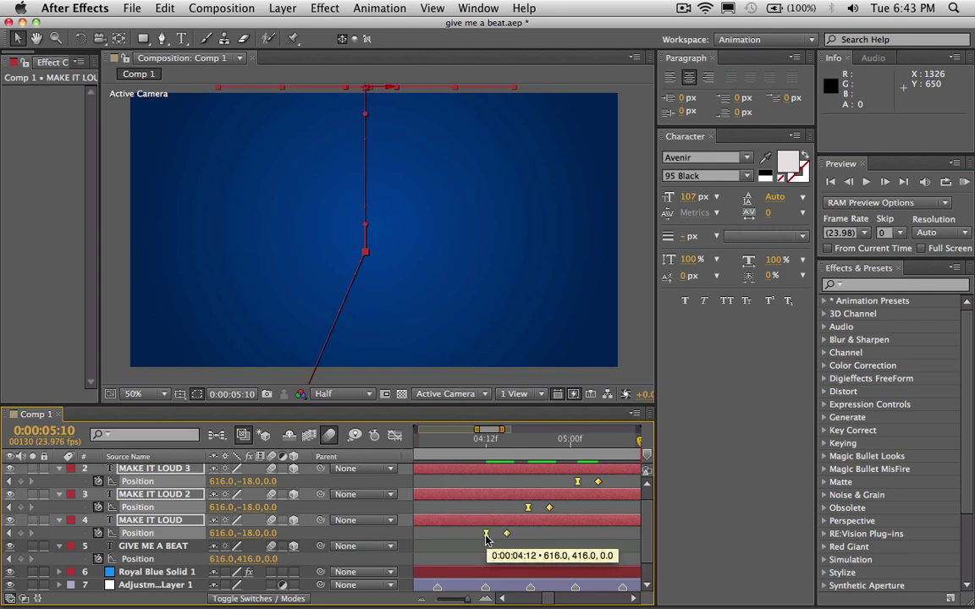
left_click(487, 535)
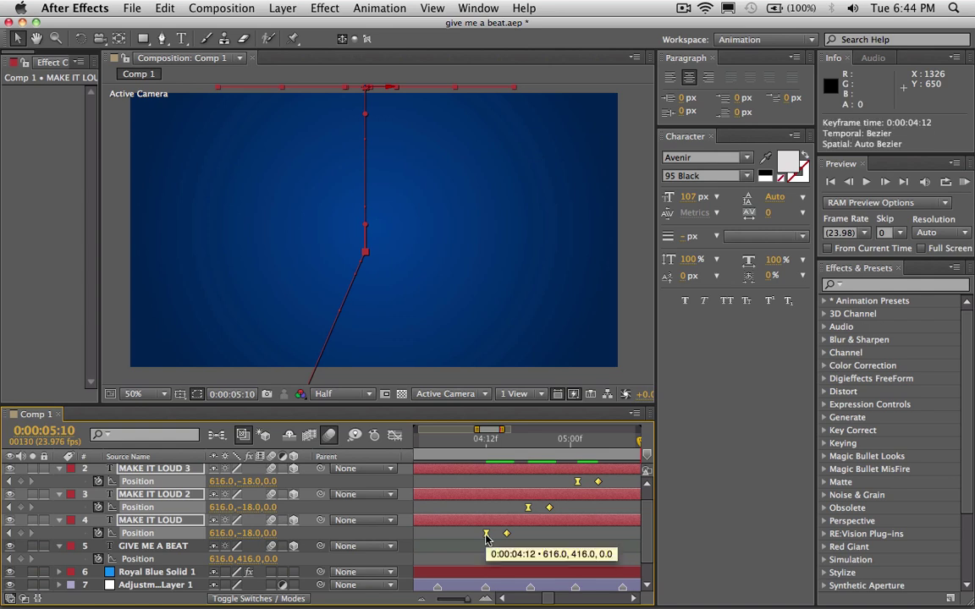
left_click_drag(485, 539, 471, 535)
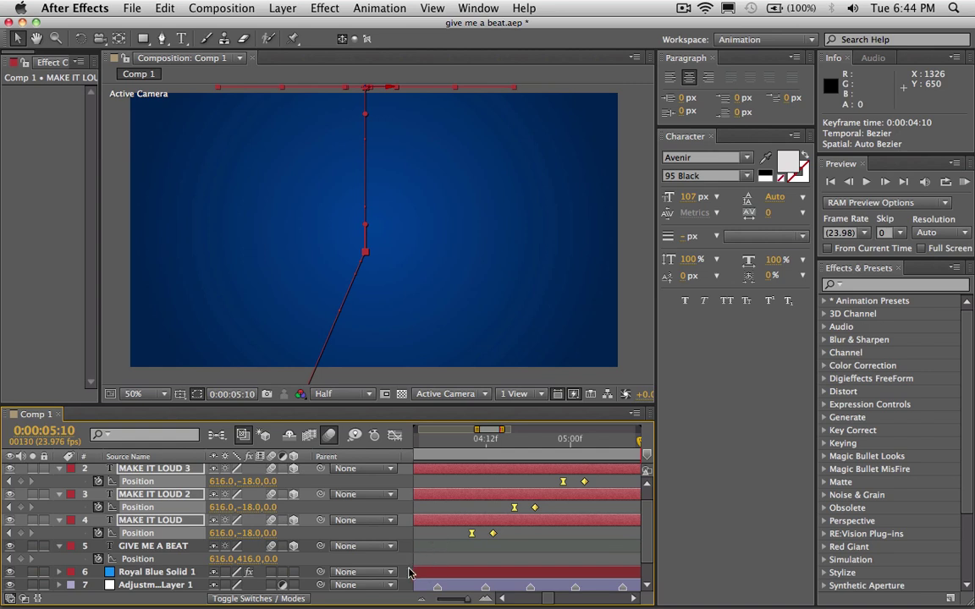
left_click(965, 183)
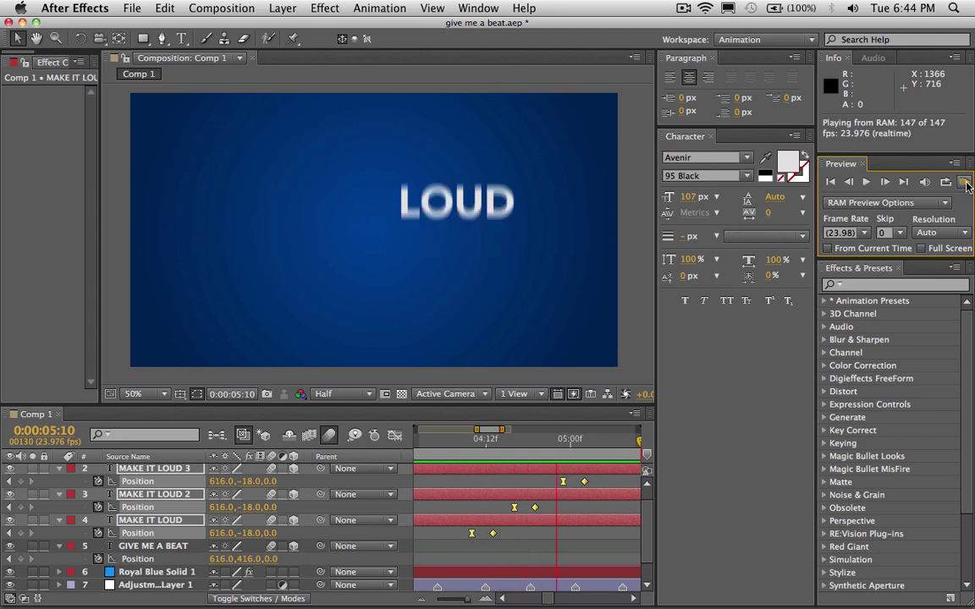
left_click(965, 183)
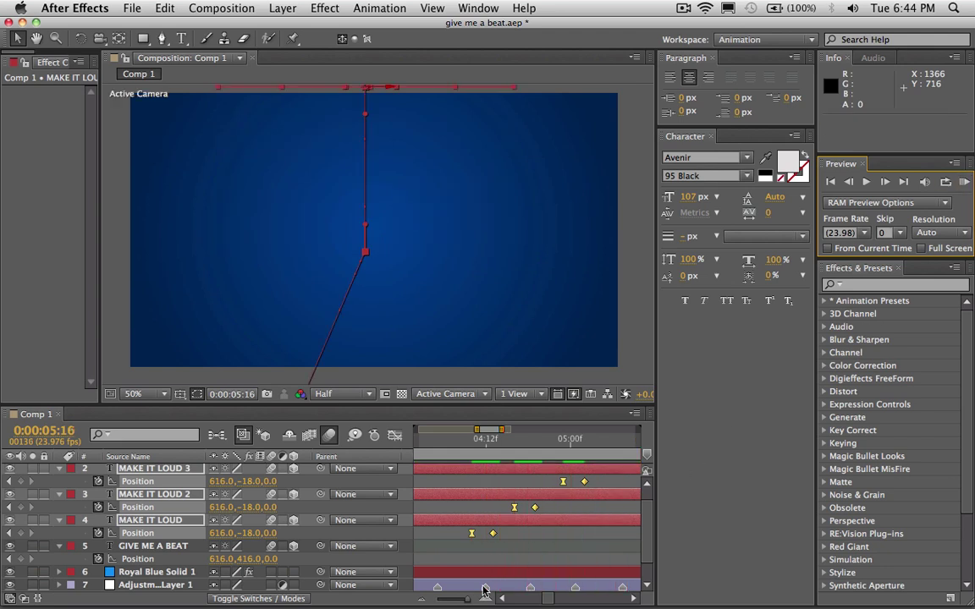
Set the current time to the marker at 0:00:05:14 and duplicate the GIVE ME A BEAT text layer
left_click_drag(468, 599, 466, 600)
scroll(508, 474, "down", 1)
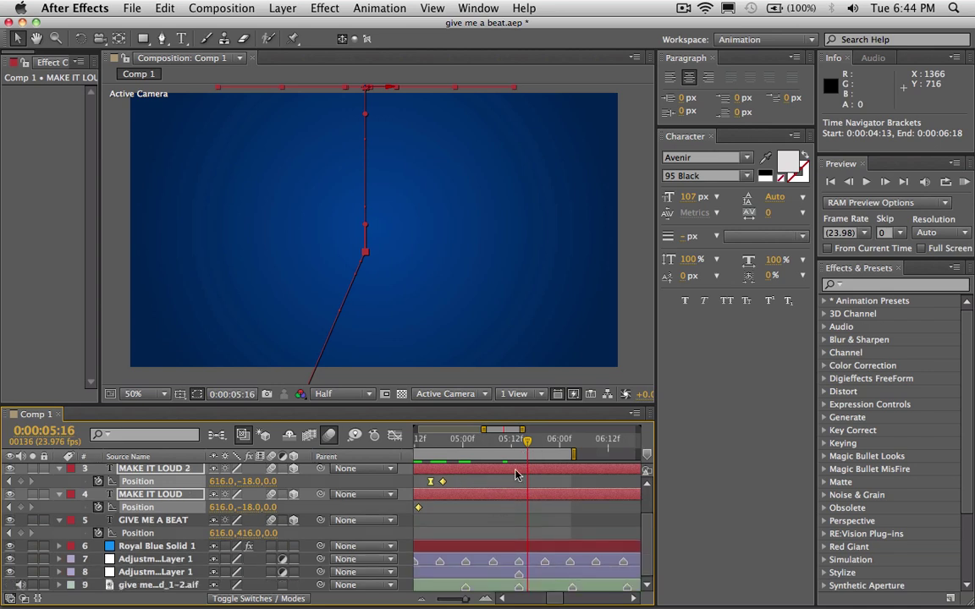
left_click_drag(529, 444, 519, 573)
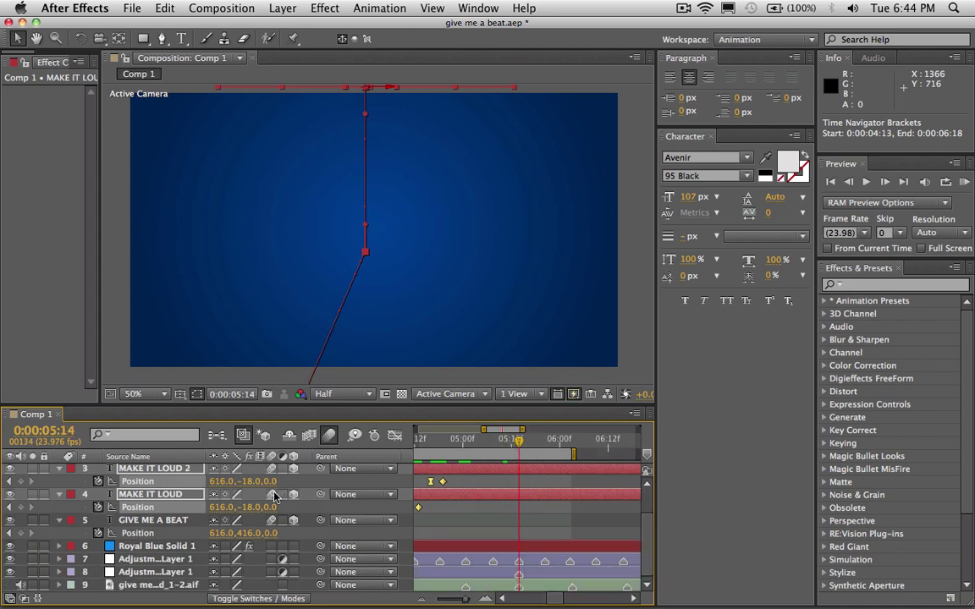
scroll(249, 449, "up", 1)
left_click(83, 523)
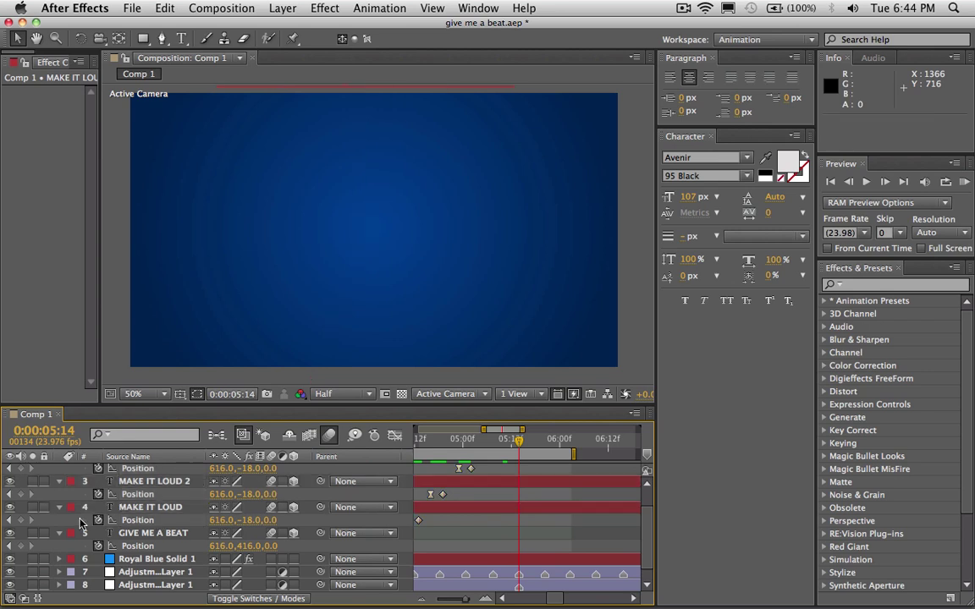
left_click(155, 534)
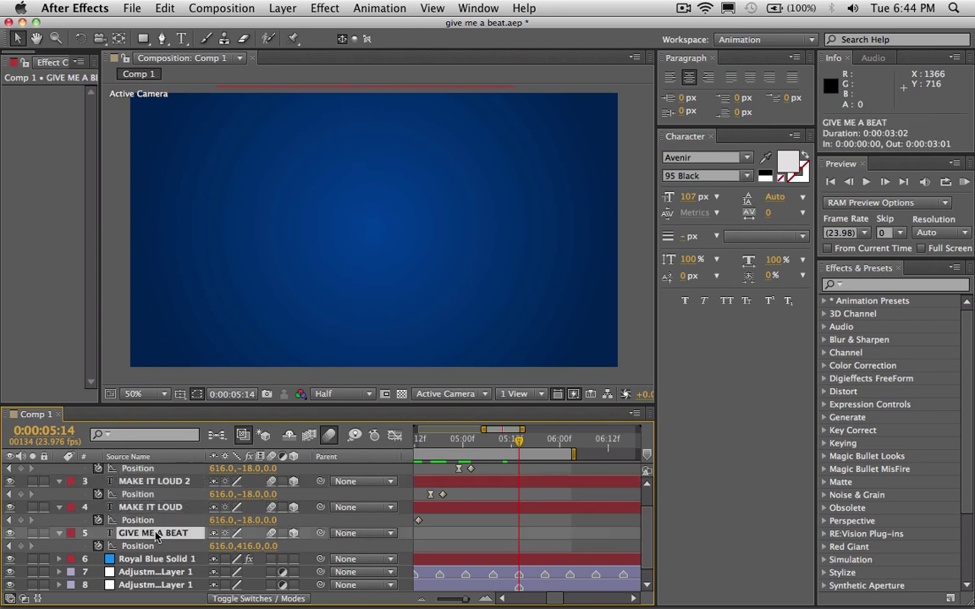
key("super+d")
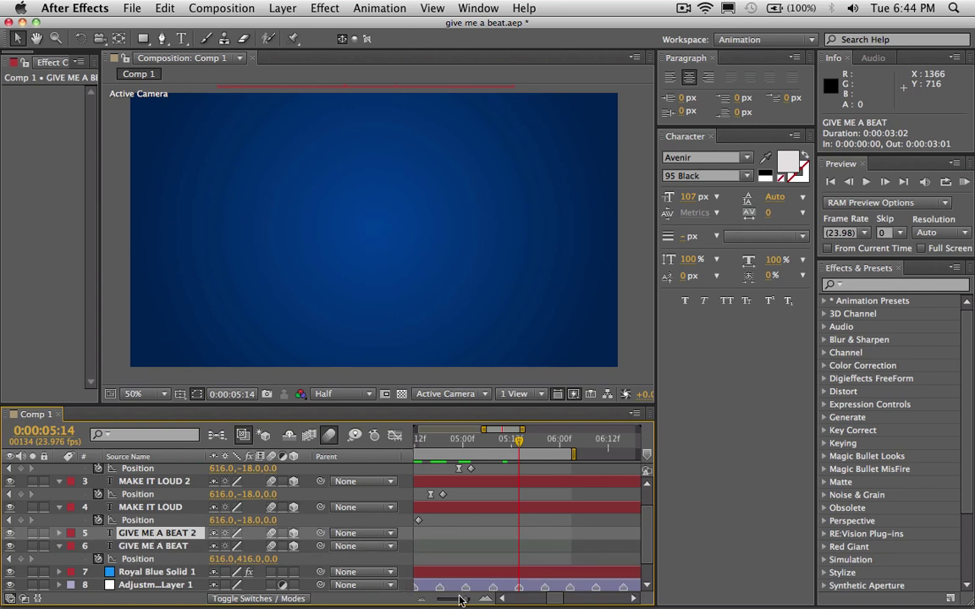
Move the duplicate GIVE ME A BEAT layer to start at 0:00:04:10 and reveal its Position keyframes
left_click_drag(464, 599, 457, 599)
left_click_drag(423, 527, 535, 538)
key("p")
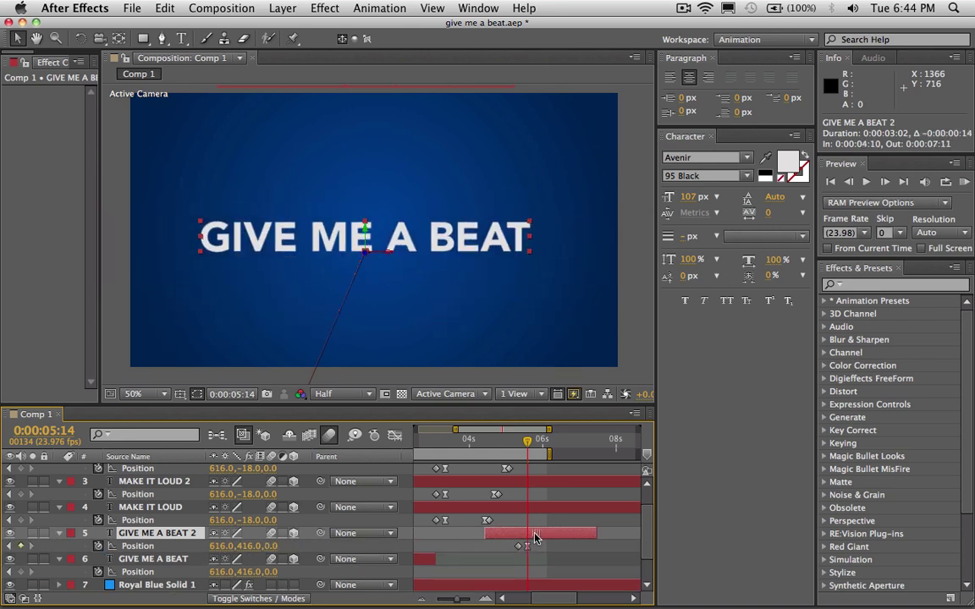
left_click(484, 599)
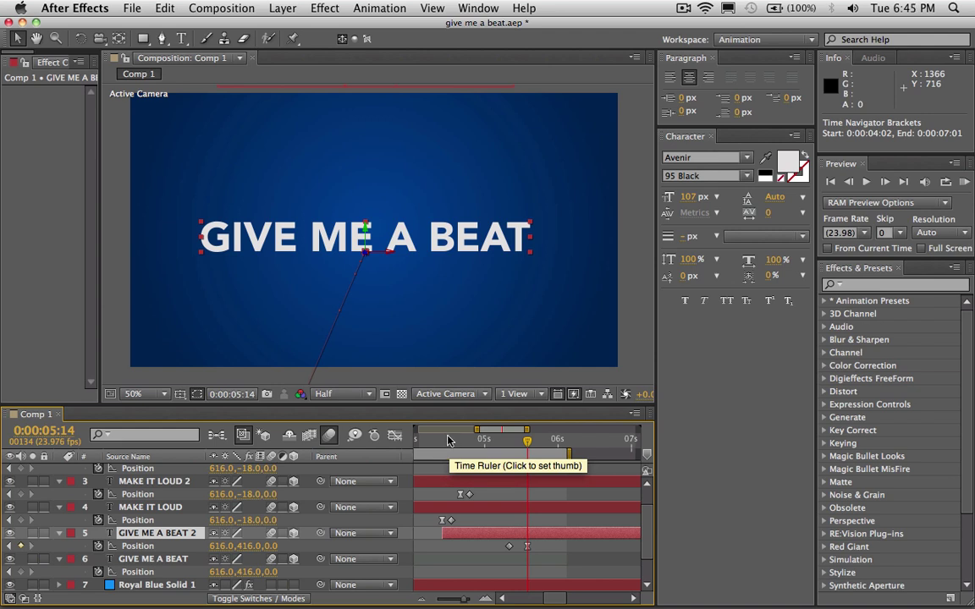
Replace the text of the duplicate GIVE ME A BEAT layer with KICK IT in capitals
left_click(182, 38)
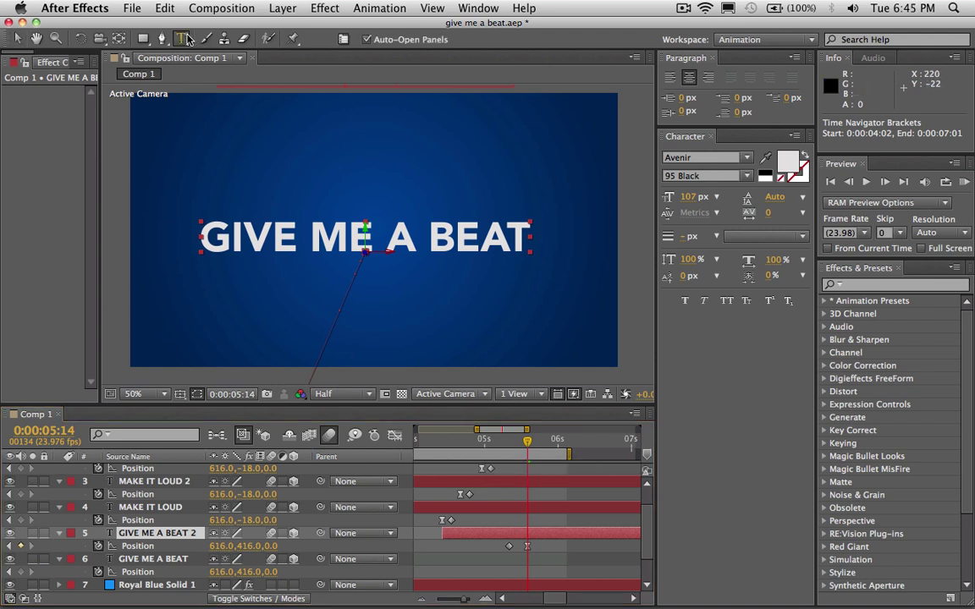
triple_click(260, 233)
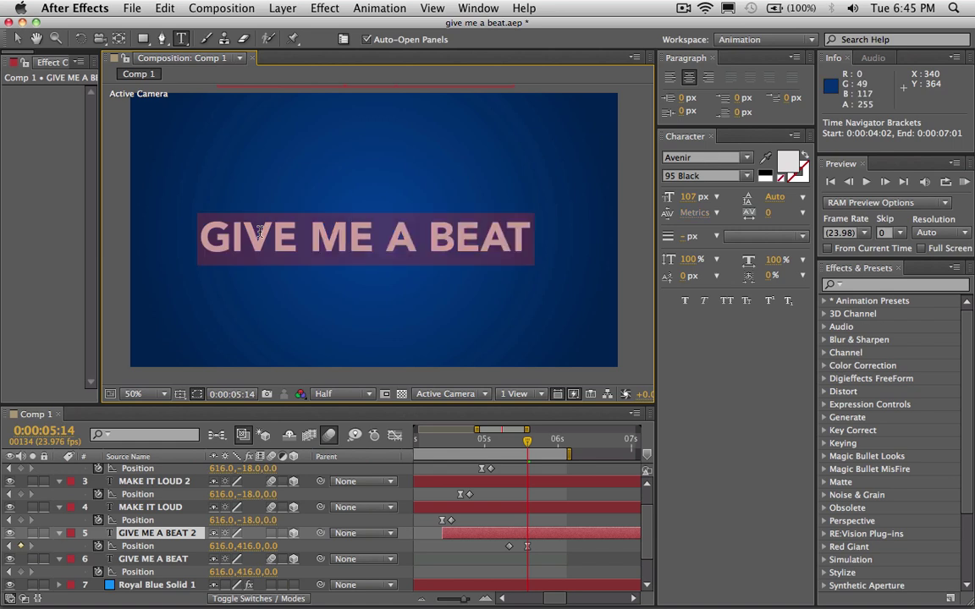
type("Kick")
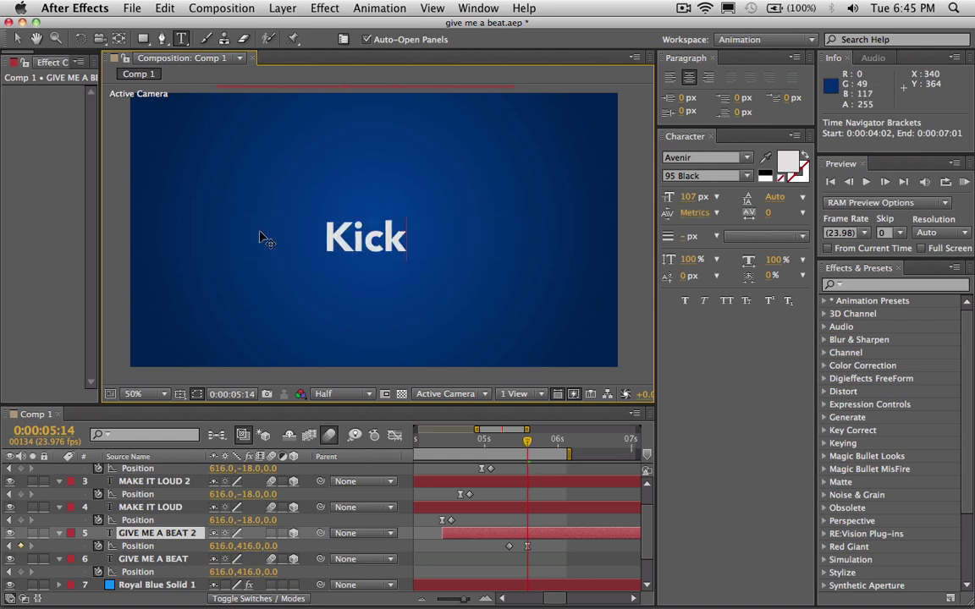
key("BackSpace")
key("BackSpace")
key("BackSpace")
type("ICK IT")
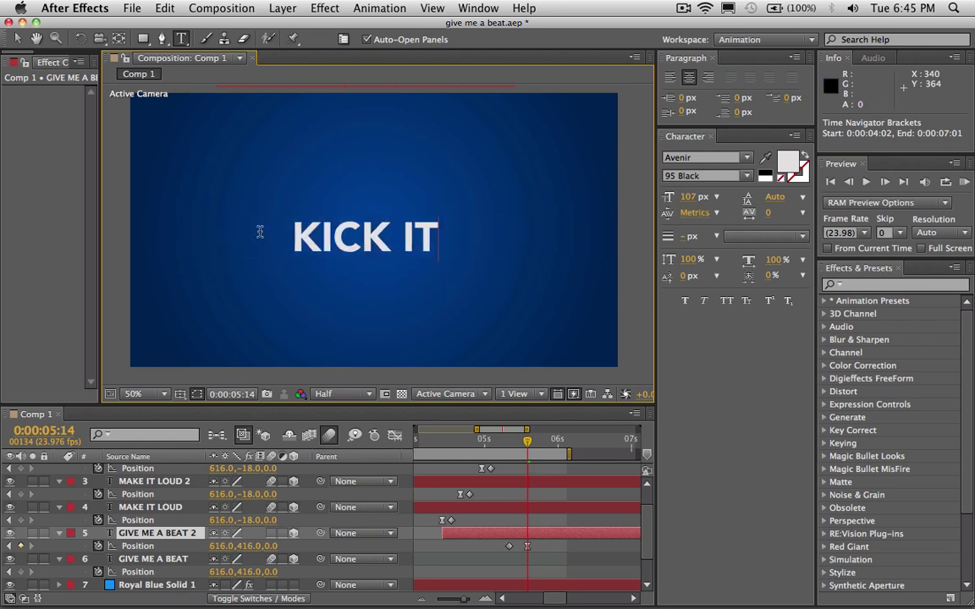
left_click(17, 39)
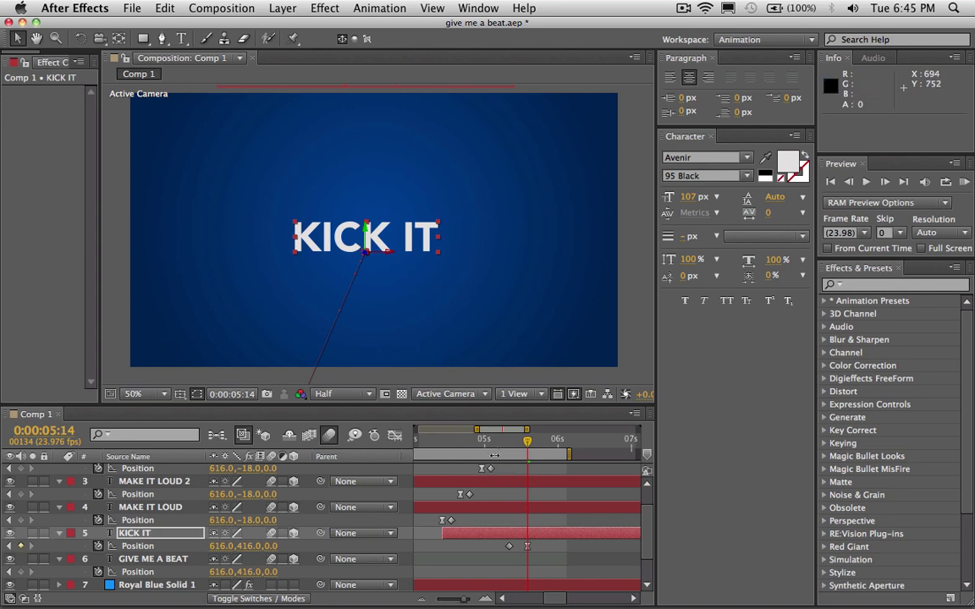
Remove all Position keyframes from the KICK IT layer and draw a rectangular mask around the word KICK
left_click_drag(480, 449, 528, 449)
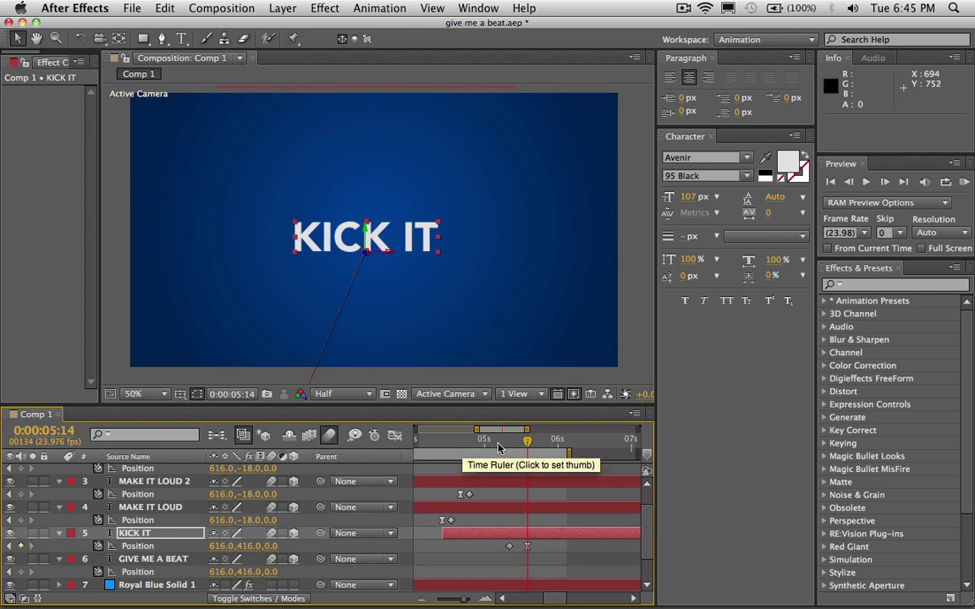
left_click(518, 549)
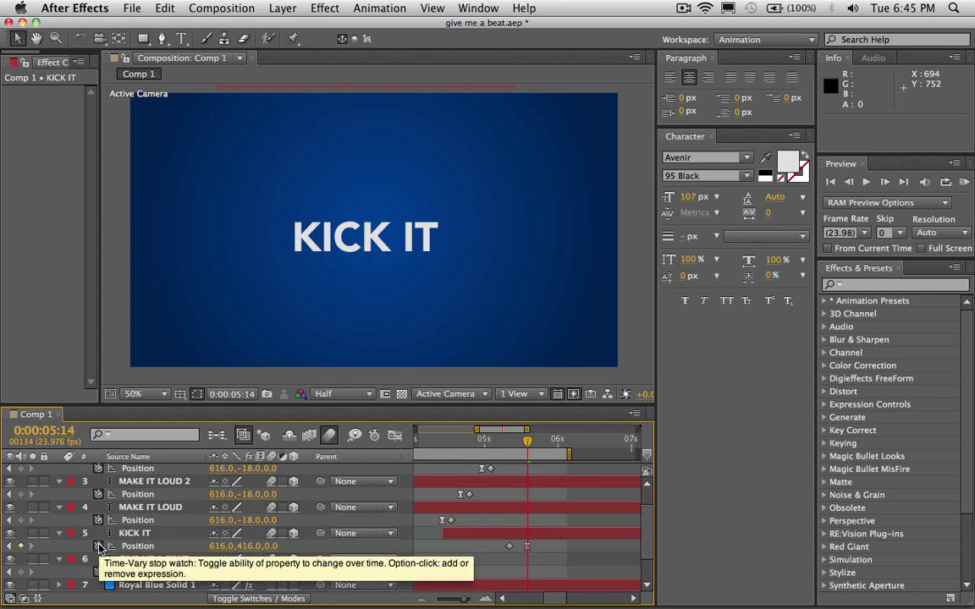
left_click(98, 548)
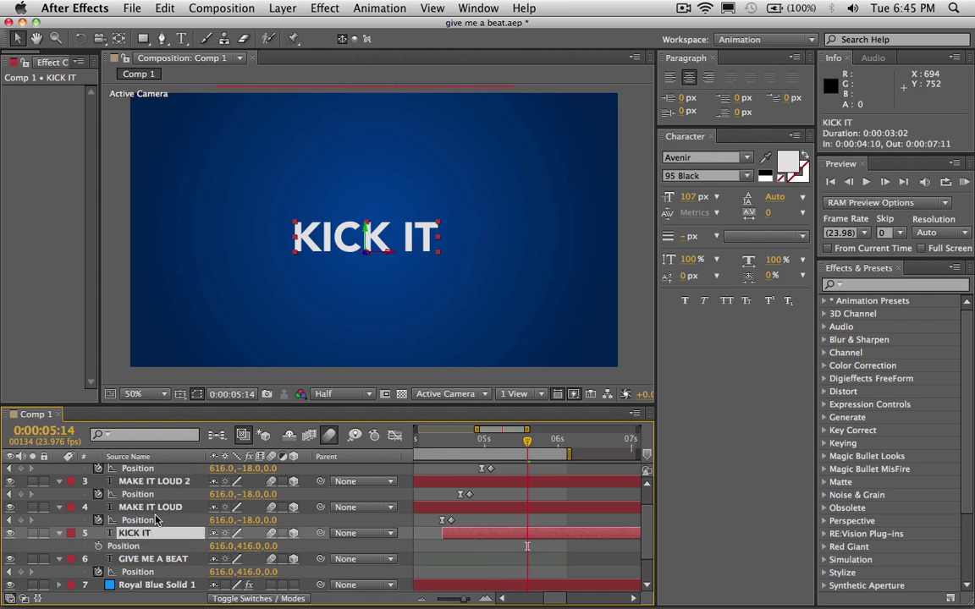
left_click(142, 38)
left_click_drag(269, 199, 396, 270)
Duplicate the masked KICK IT layer and shift the duplicate's mask sideways so it covers only IT
left_click(168, 535)
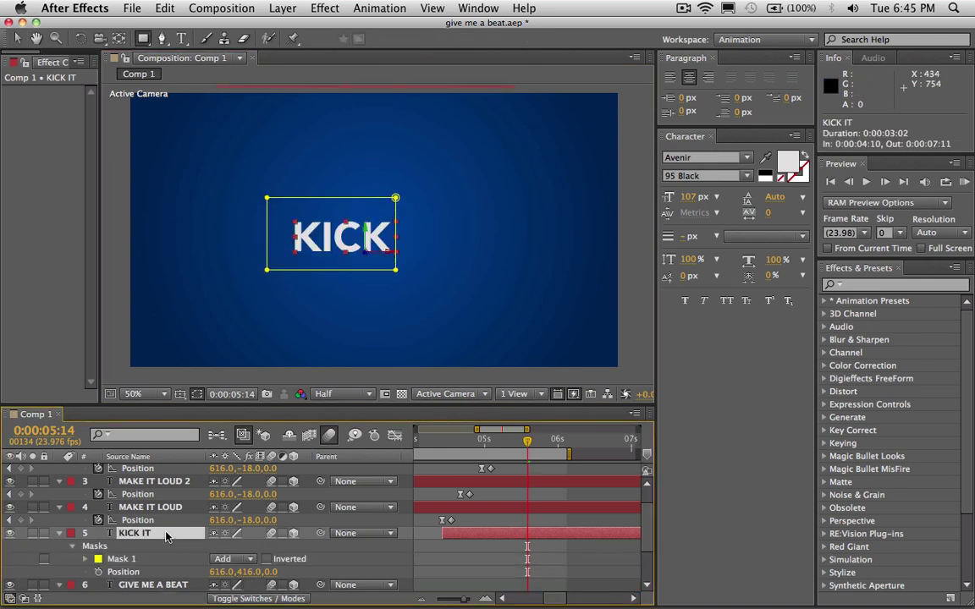
key("super+d")
left_click(18, 38)
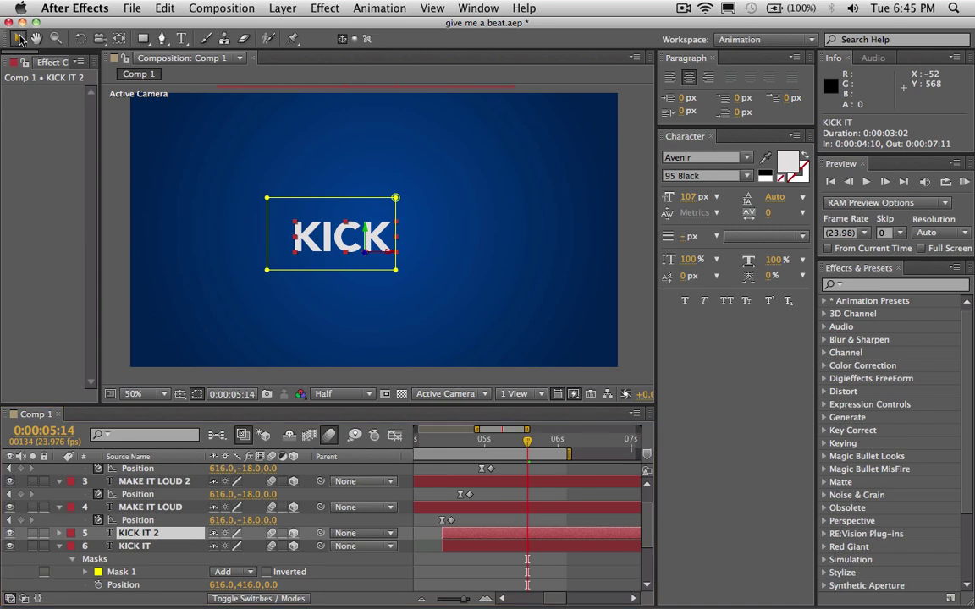
double_click(359, 198)
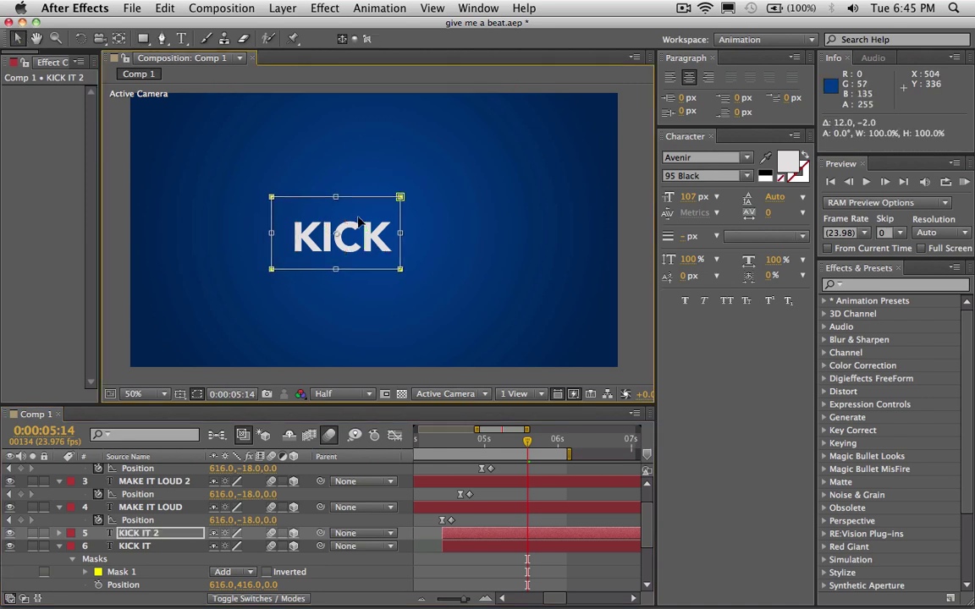
left_click_drag(358, 221, 484, 222)
Set Position keyframes at 0:00:05:14 on both KICK IT layers
left_click(135, 540)
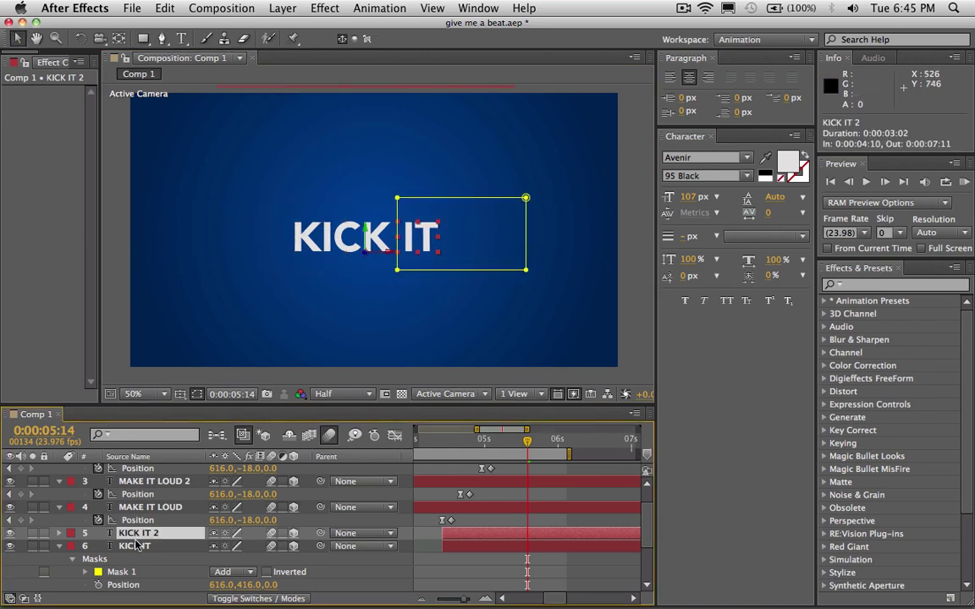
left_click(136, 546, "shift")
key("alt+shift+p")
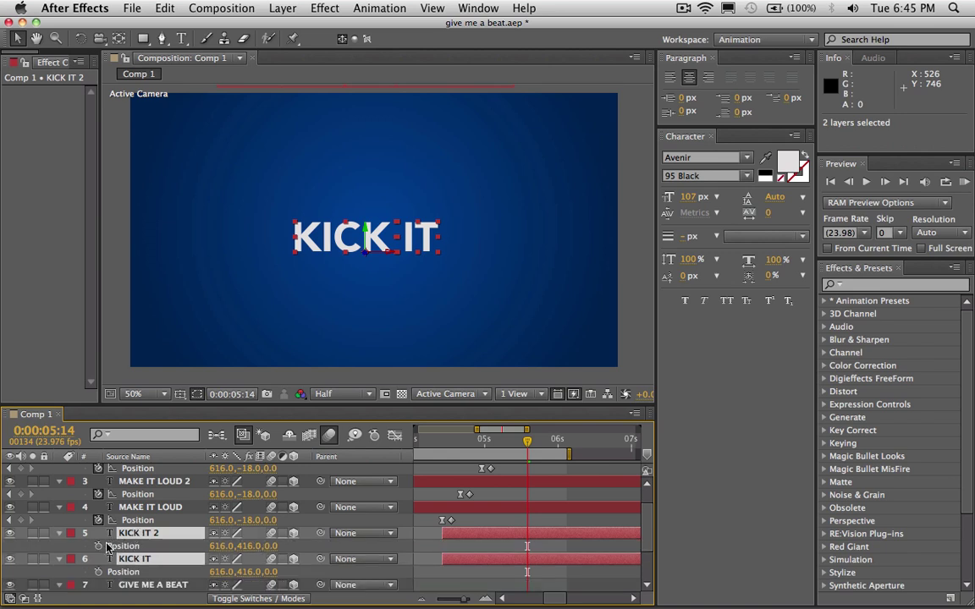
scroll(404, 506, "down", 2)
scroll(404, 506, "down", 3)
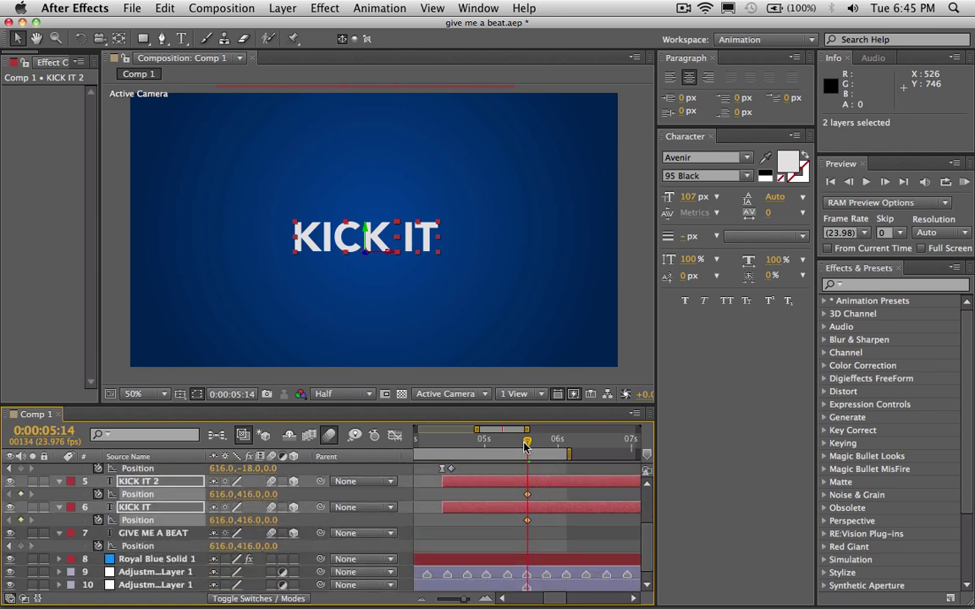
At 0:00:05:11, move KICK off the left of the frame to X -174 and IT off the right to X 1268
left_click_drag(525, 447, 519, 450)
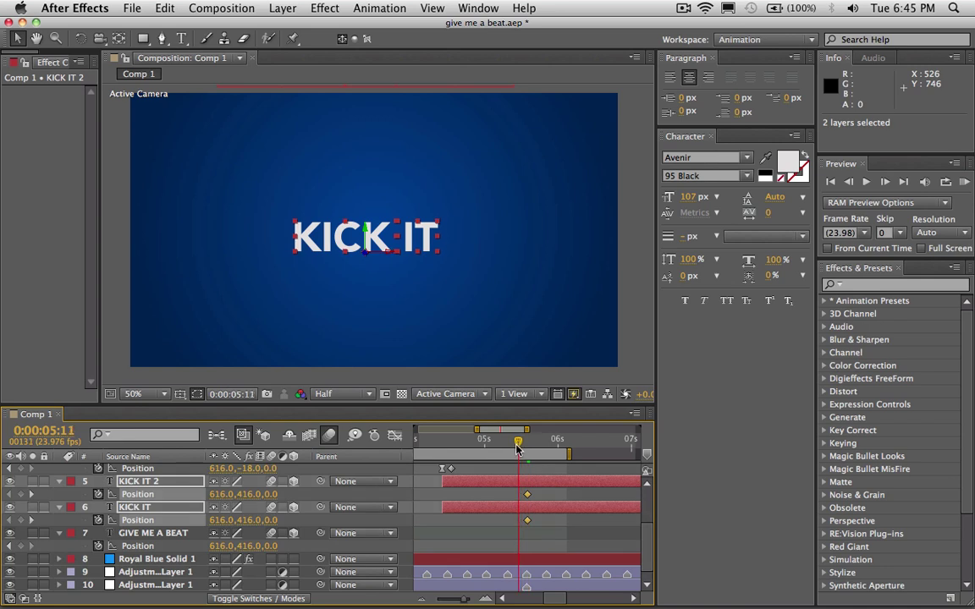
left_click(254, 254)
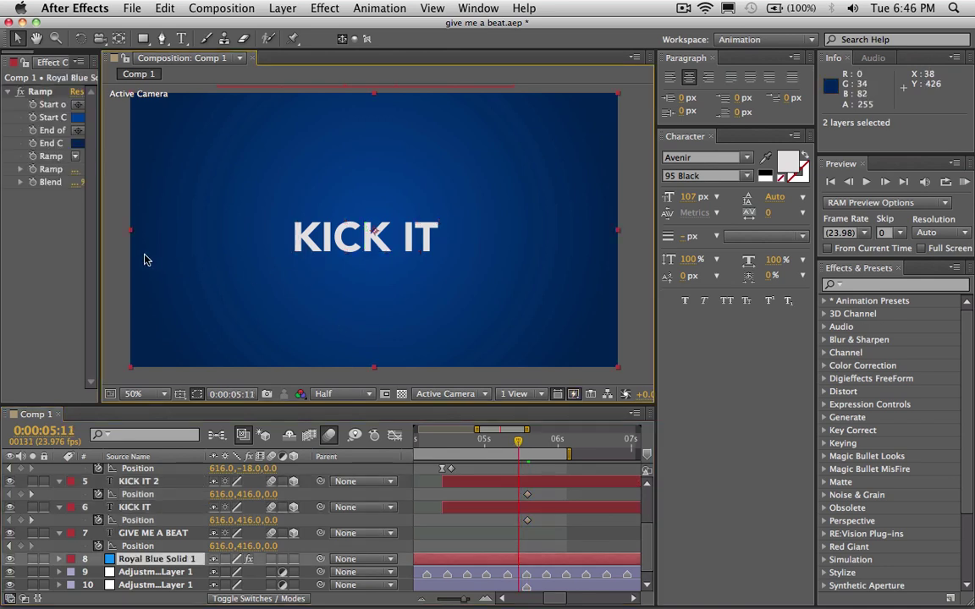
left_click_drag(289, 227, 26, 251)
left_click(417, 240)
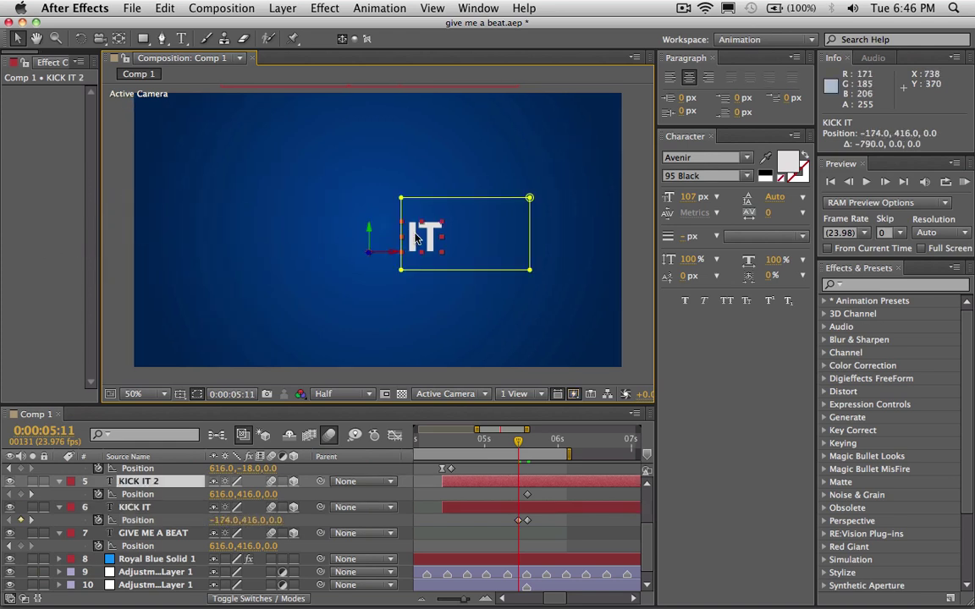
left_click_drag(417, 240, 645, 287)
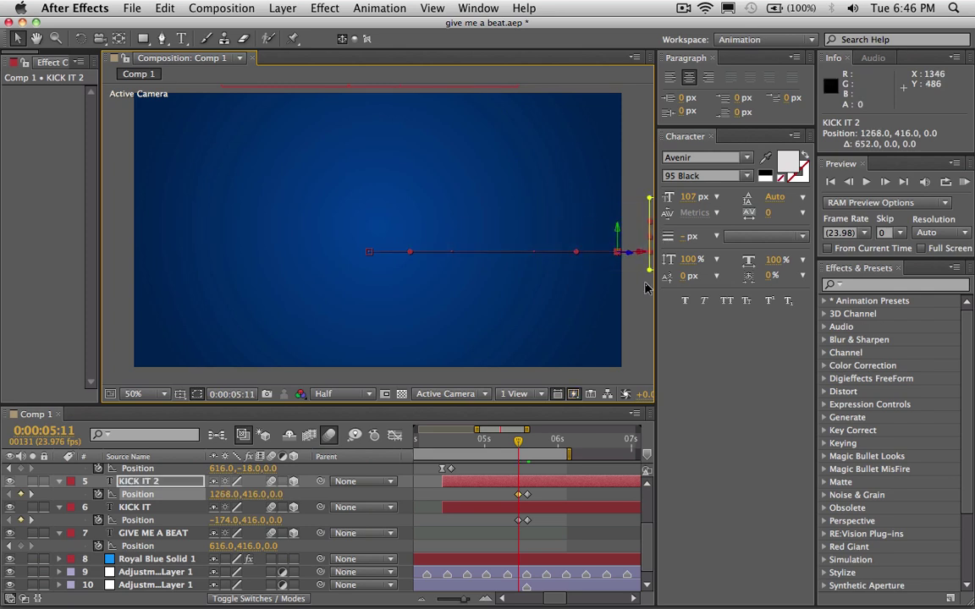
Apply Easy Ease to the 0:00:05:14 Position keyframes of both KICK IT layers
left_click_drag(533, 489, 525, 529)
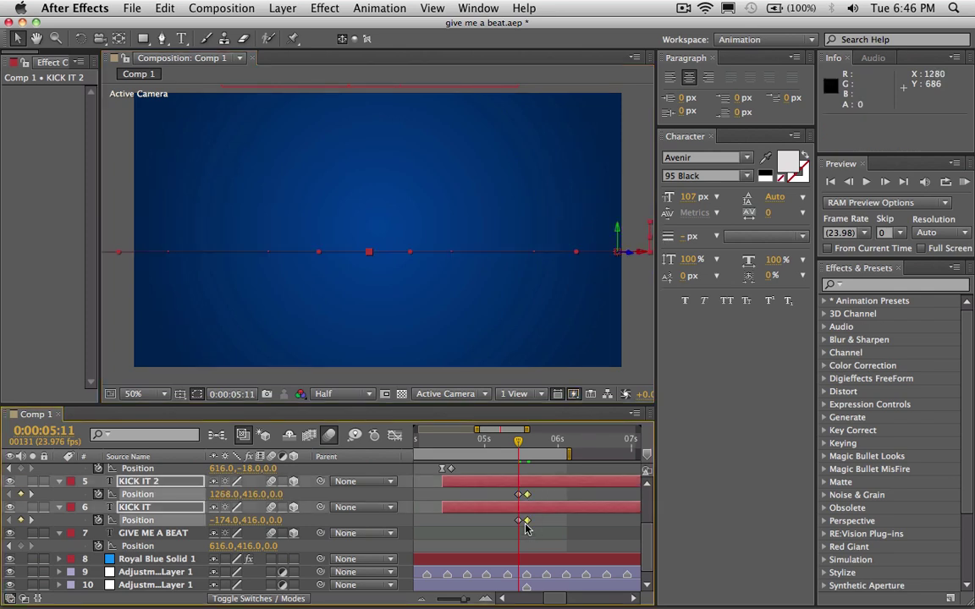
right_click(525, 527)
mouse_move(609, 591)
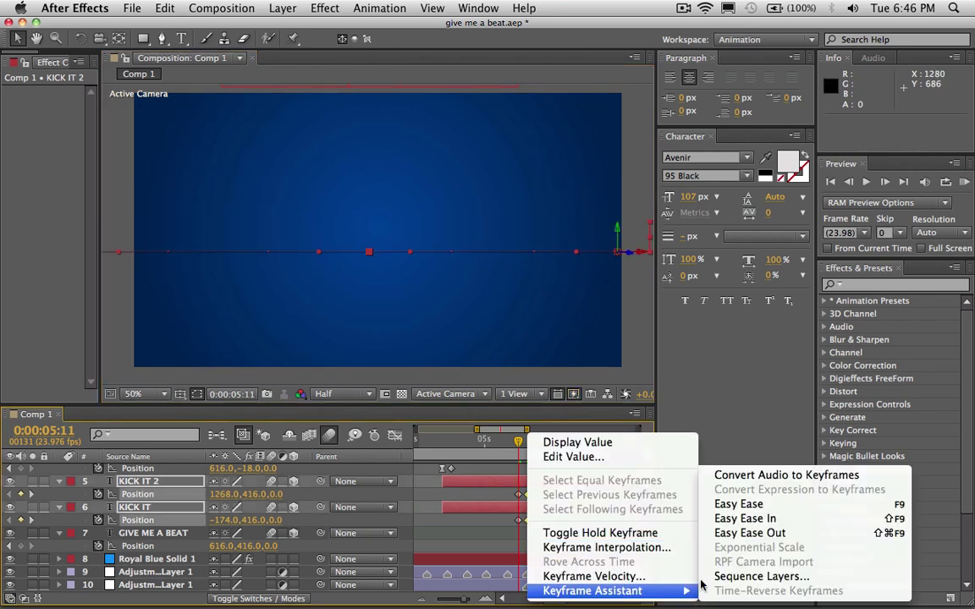
left_click(737, 509)
Preview the KICK IT entrance, extend the work area's end to 0:00:06:16, and start another RAM preview
left_click_drag(520, 446, 524, 446)
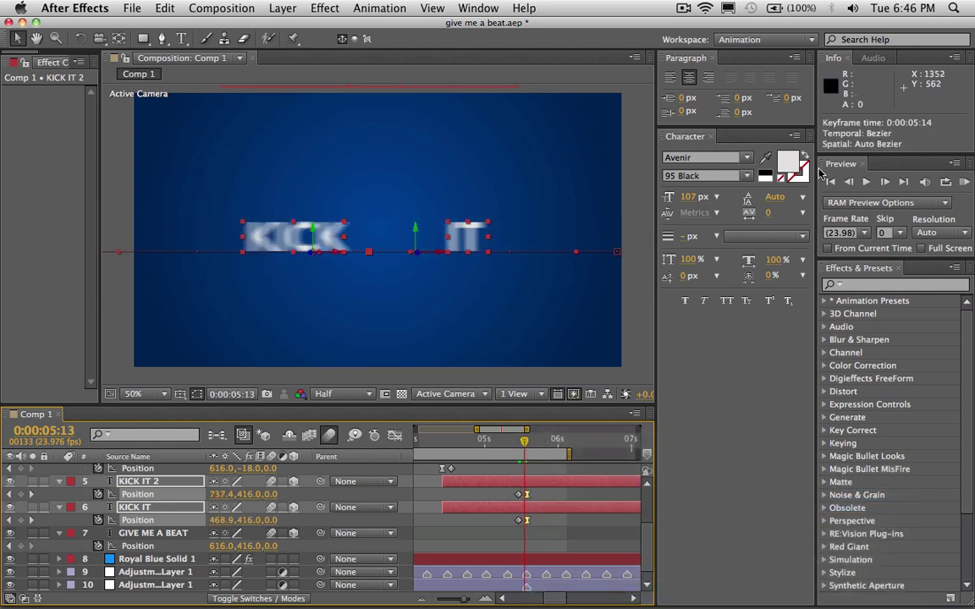
left_click(965, 183)
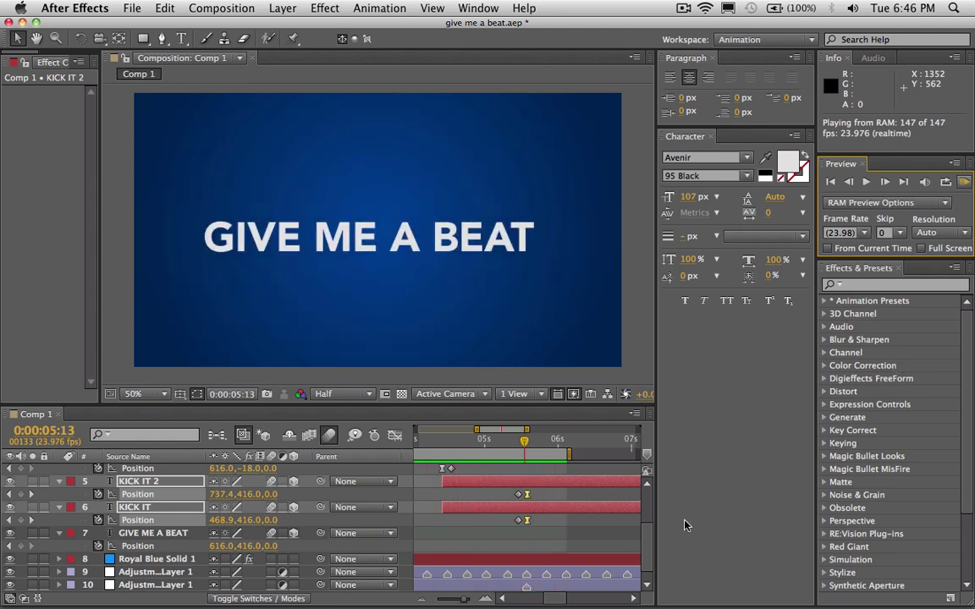
left_click_drag(572, 455, 611, 454)
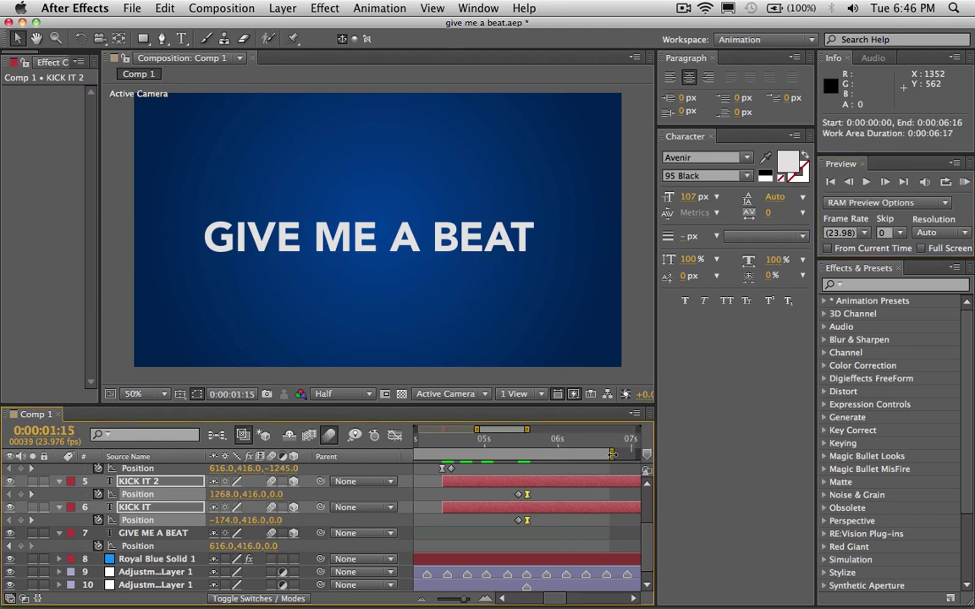
left_click(963, 182)
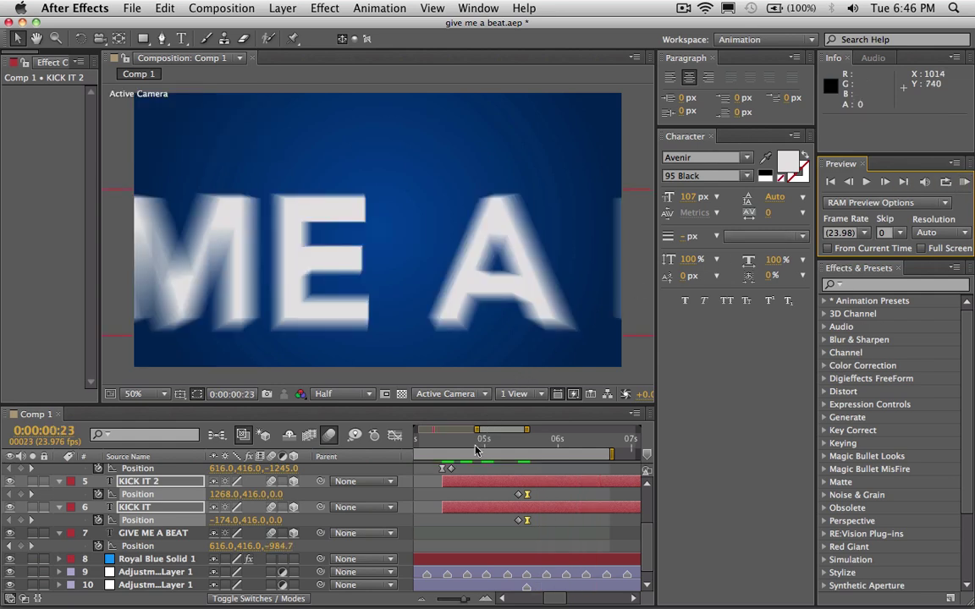
Set the current time to 0:00:01:08, during the GIVE ME A BEAT line
left_click(528, 444)
left_click_drag(536, 450, 547, 472)
left_click_drag(464, 601, 454, 600)
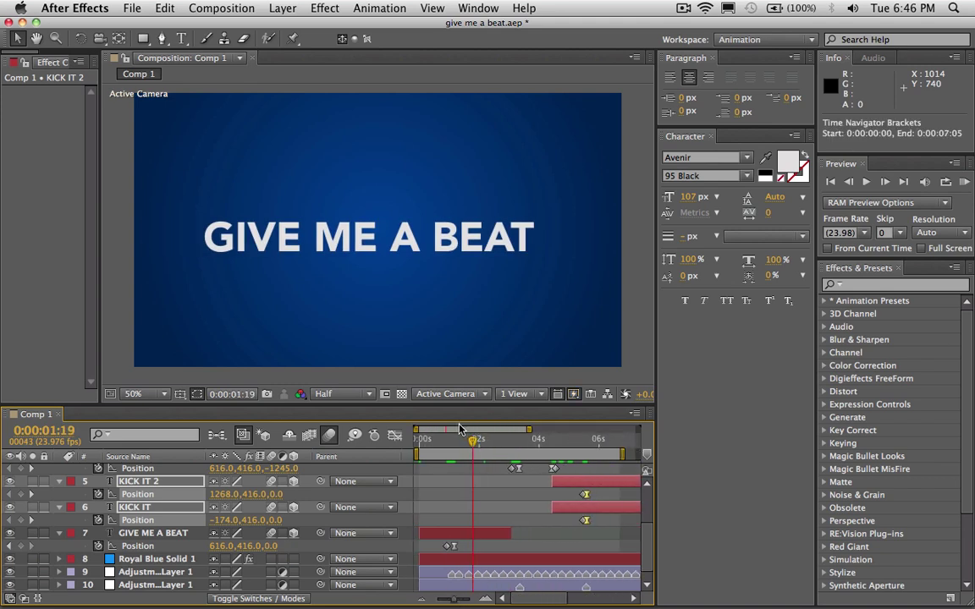
left_click_drag(442, 446, 459, 448)
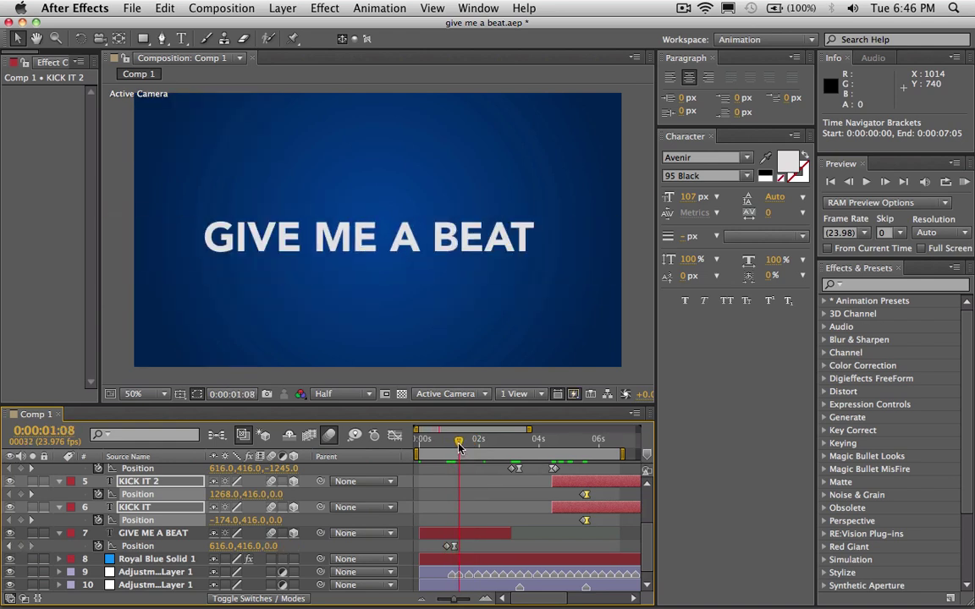
Reveal the Transform properties of the Camera 1 layer, leaving its Camera Options collapsed
scroll(157, 506, "up", 2)
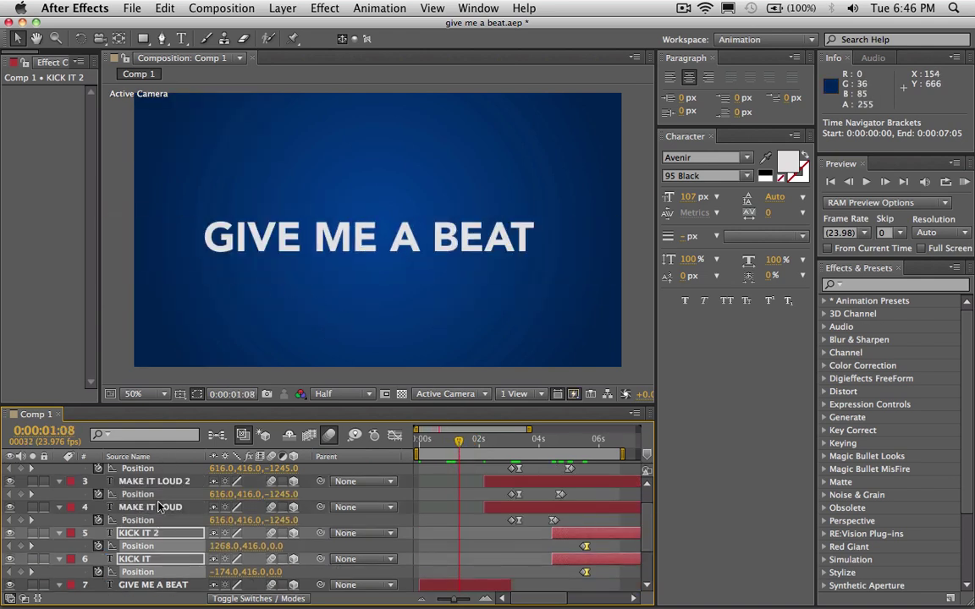
scroll(158, 506, "up", 1)
left_click(129, 471)
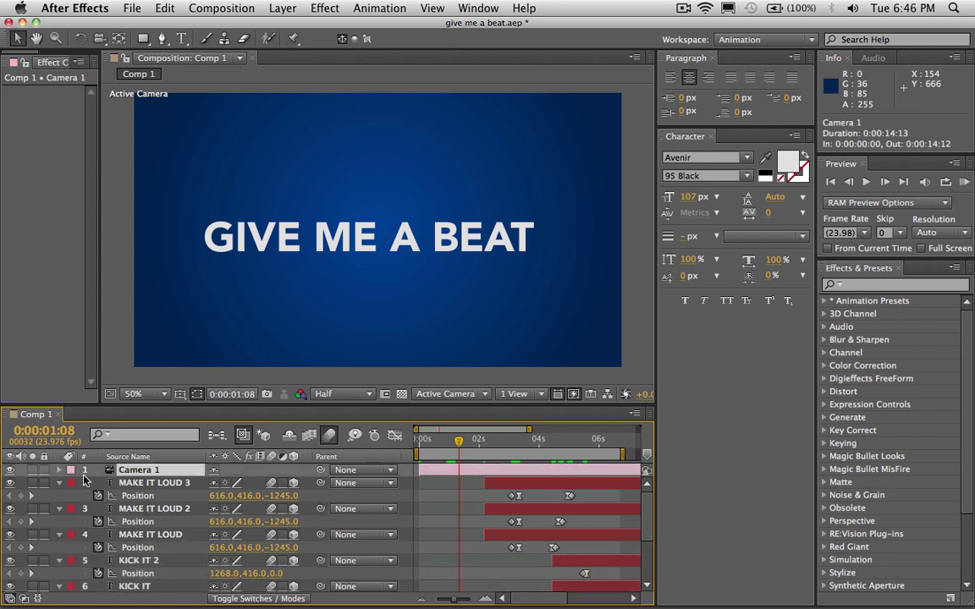
left_click(59, 471)
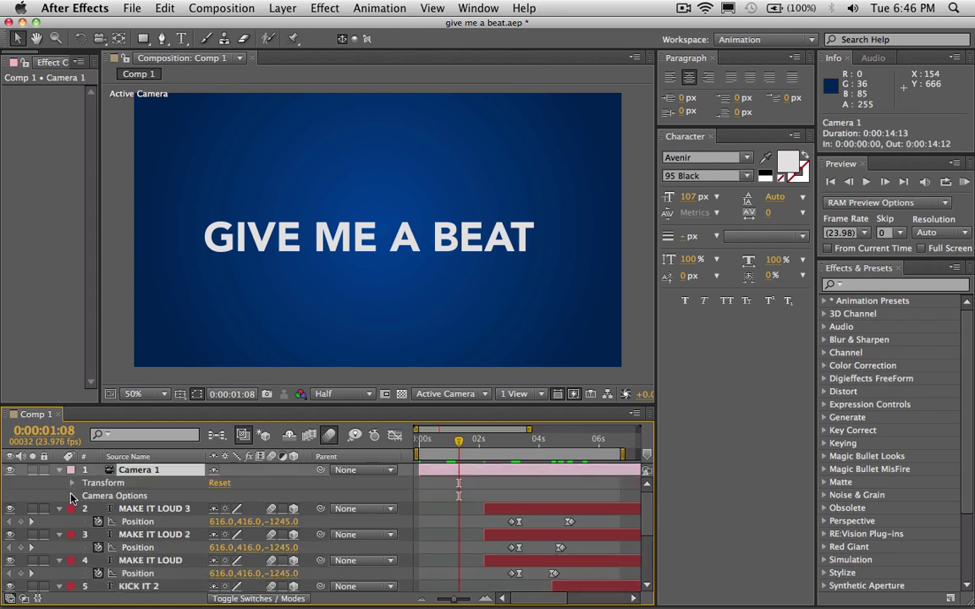
left_click(72, 496)
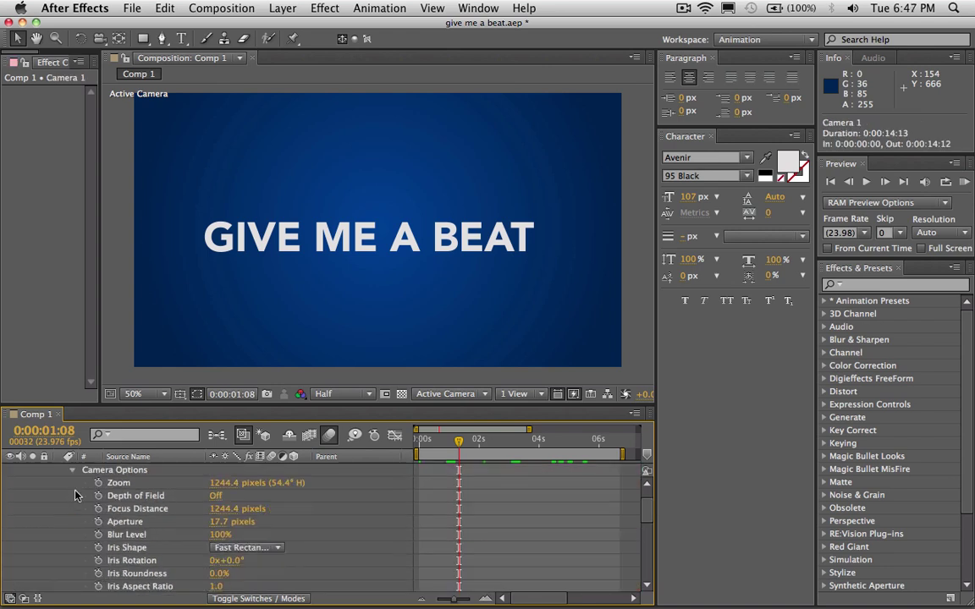
left_click(73, 496)
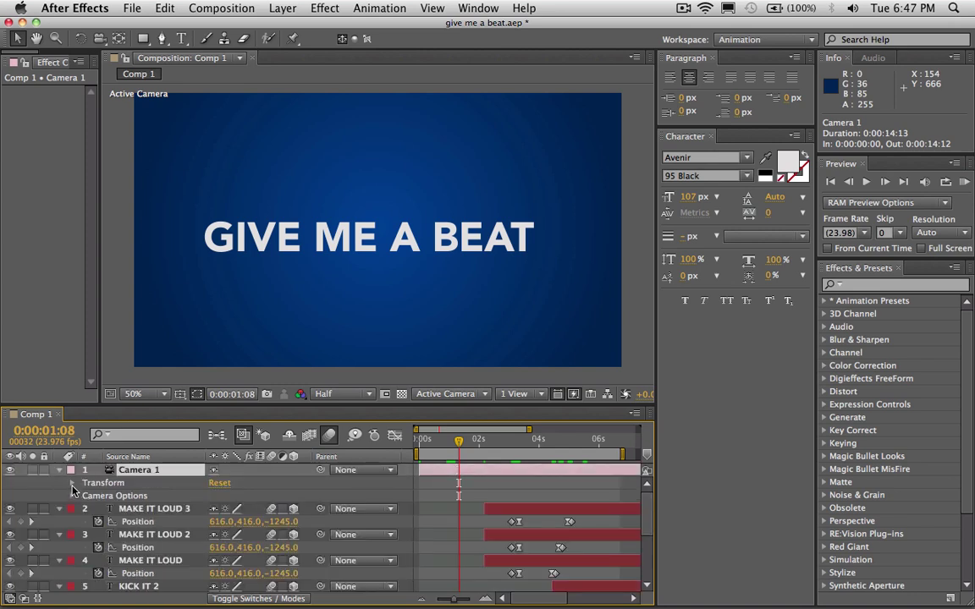
left_click(73, 484)
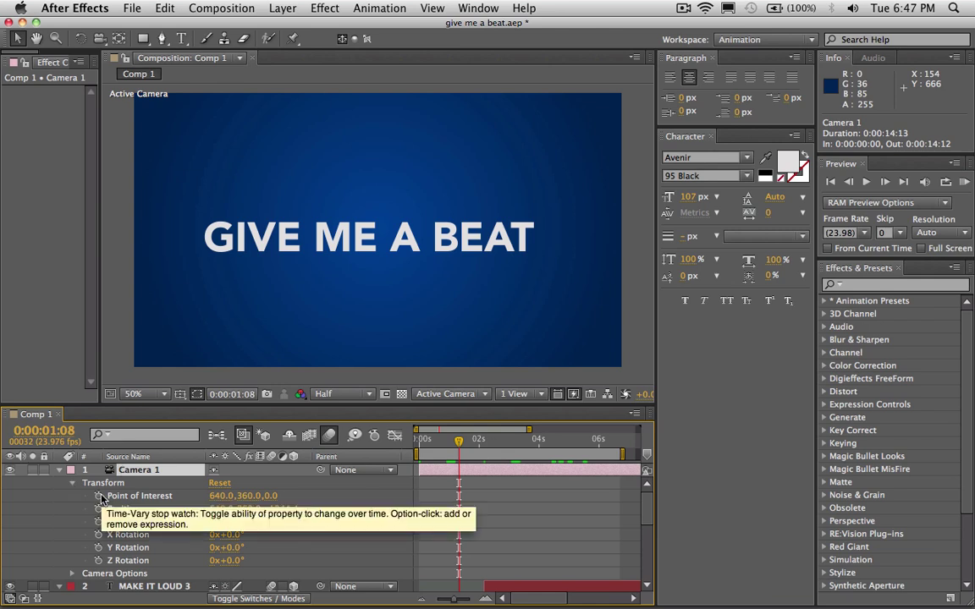
Add an expression to Camera 1's Point of Interest, keeping the default transform.pointOfInterest
left_click(99, 497, "alt")
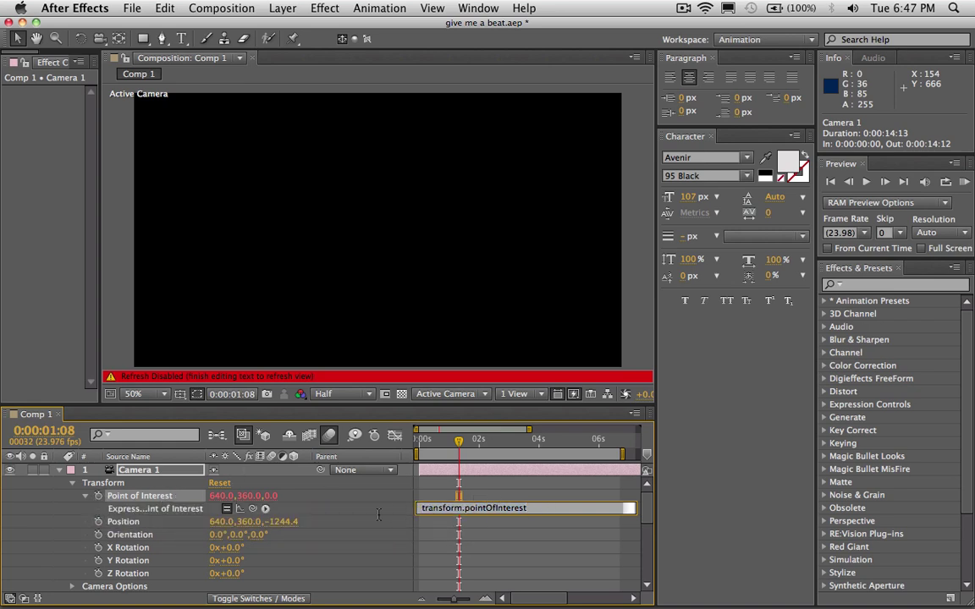
key("super+a")
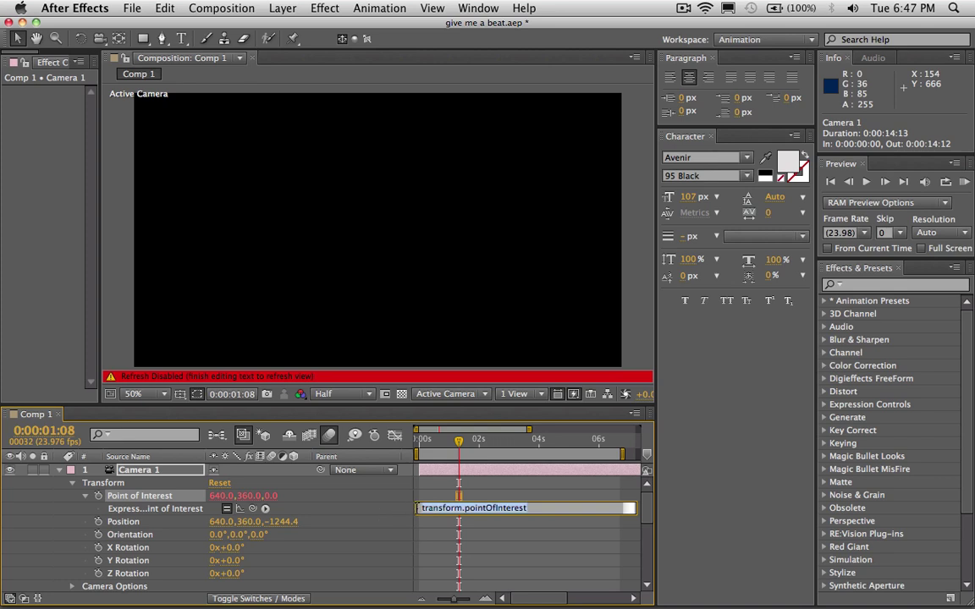
left_click(47, 516)
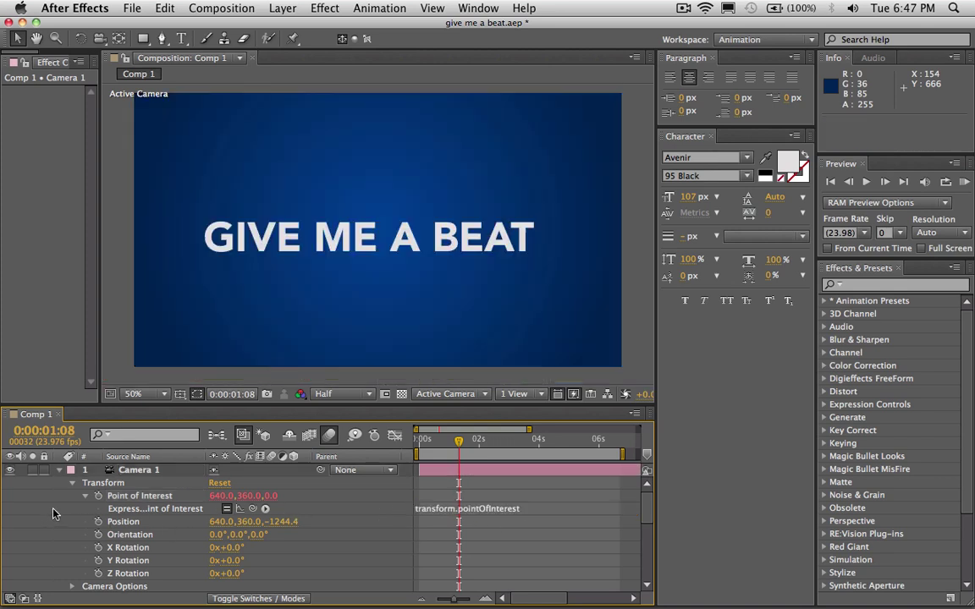
Collapse Camera 1's Point of Interest expression and add the expression wiggle(.4,1) to the camera's Orientation
left_click(84, 497)
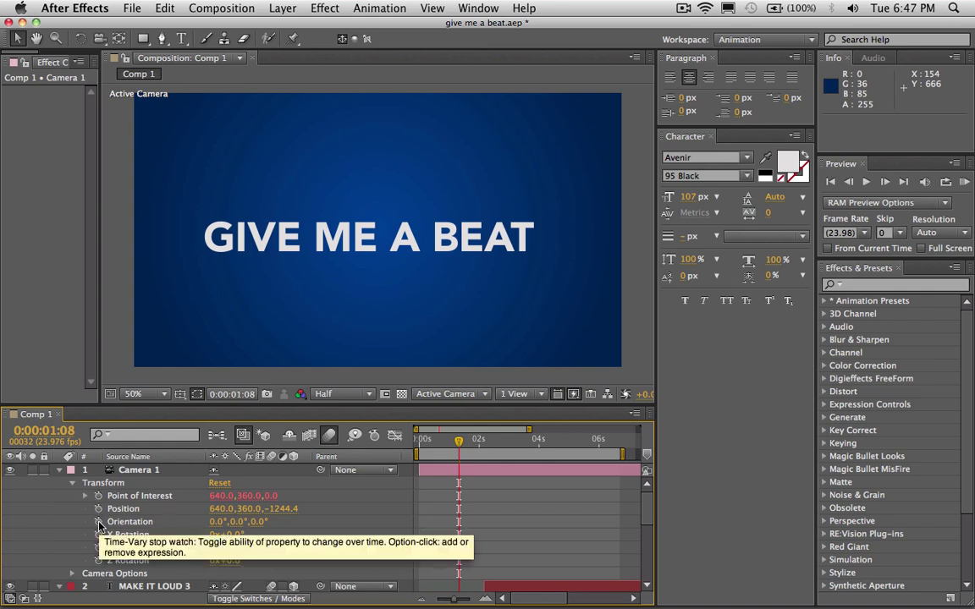
left_click(98, 522, "alt")
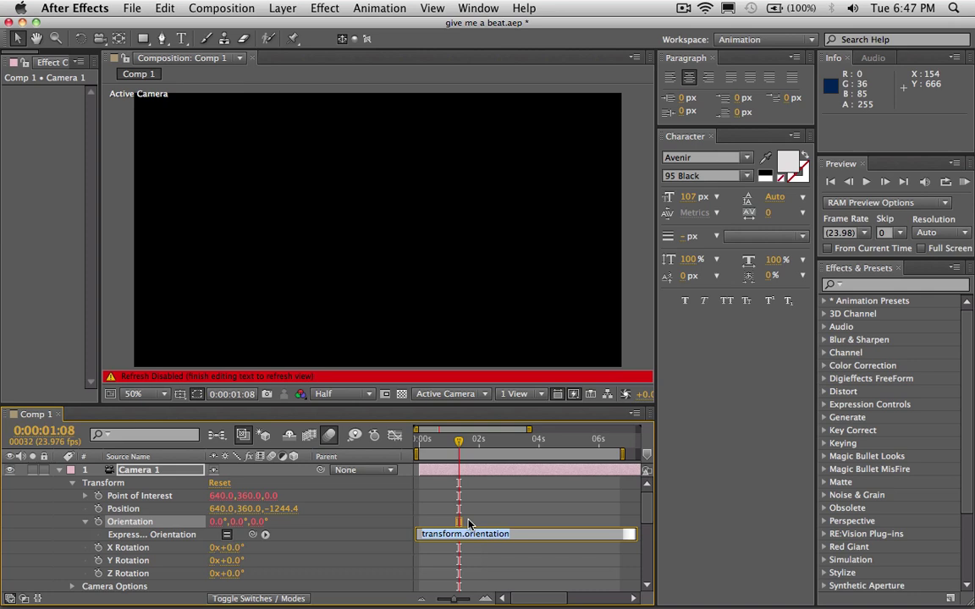
type("wiggle(.4,1")
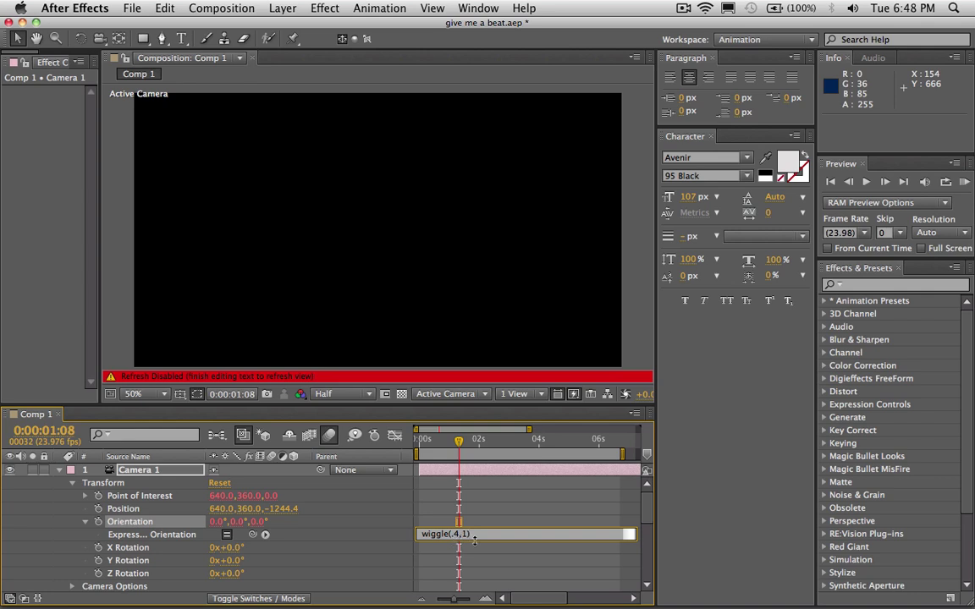
left_click(445, 500)
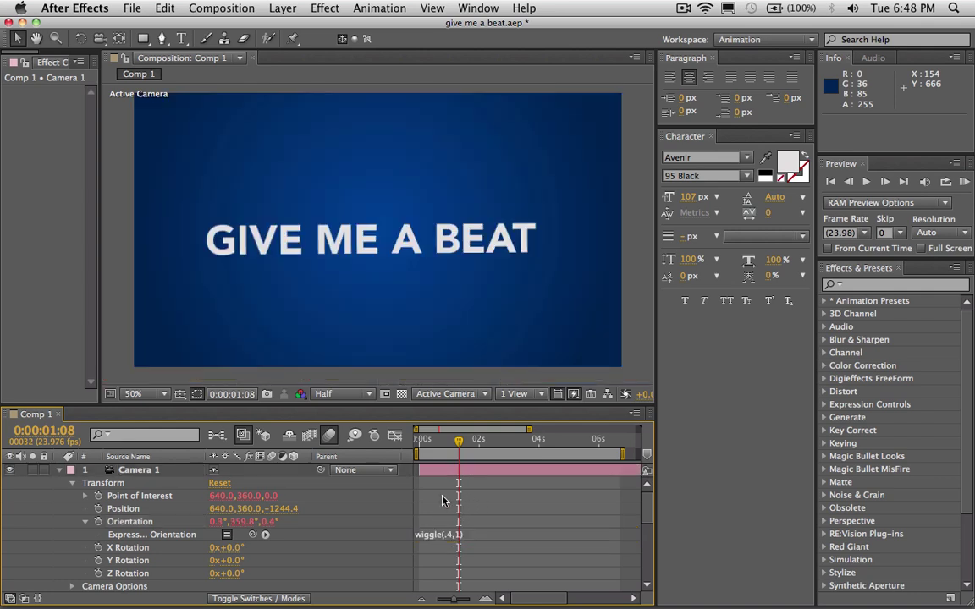
Scrub between the MAKE IT LOUD and GIVE ME A BEAT lines and RAM preview the camera wiggle, toggling the preview audio
left_click_drag(421, 444, 538, 465)
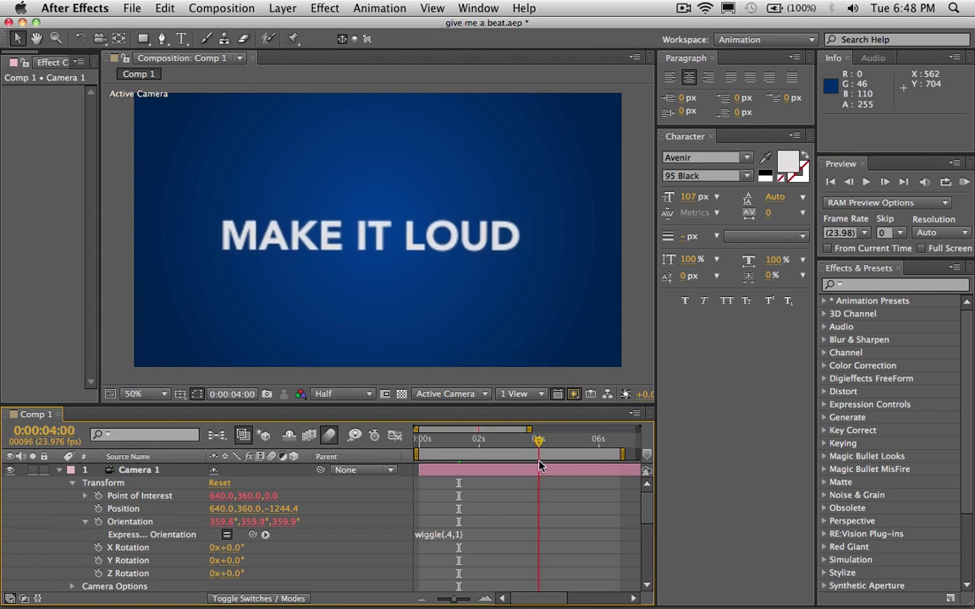
left_click_drag(539, 465, 476, 470)
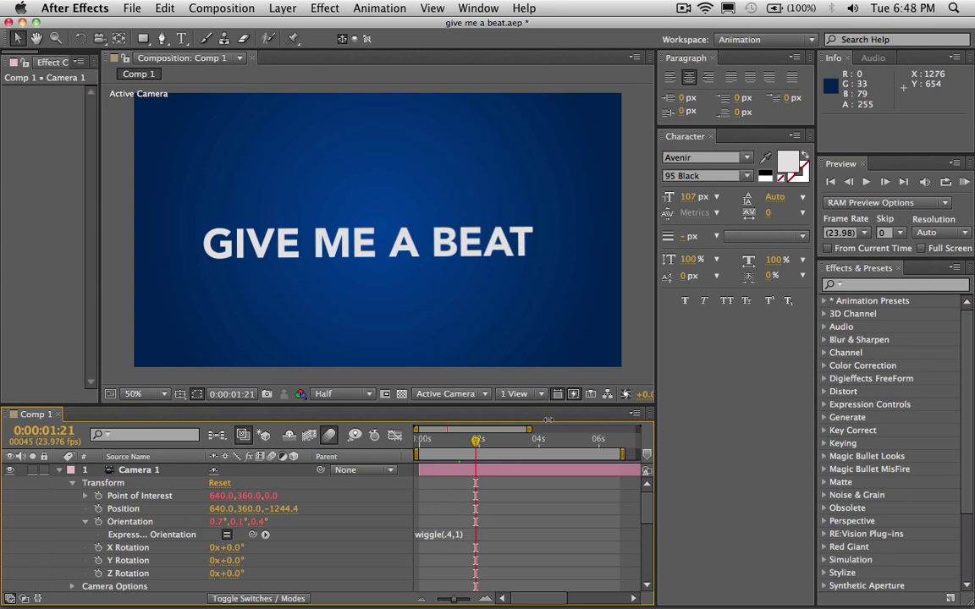
left_click(963, 182)
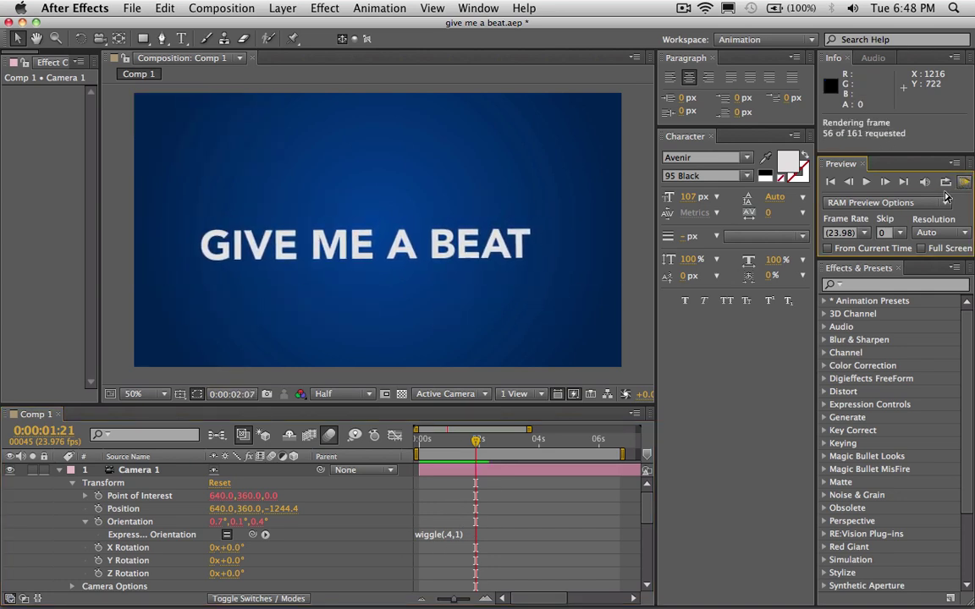
left_click(829, 167)
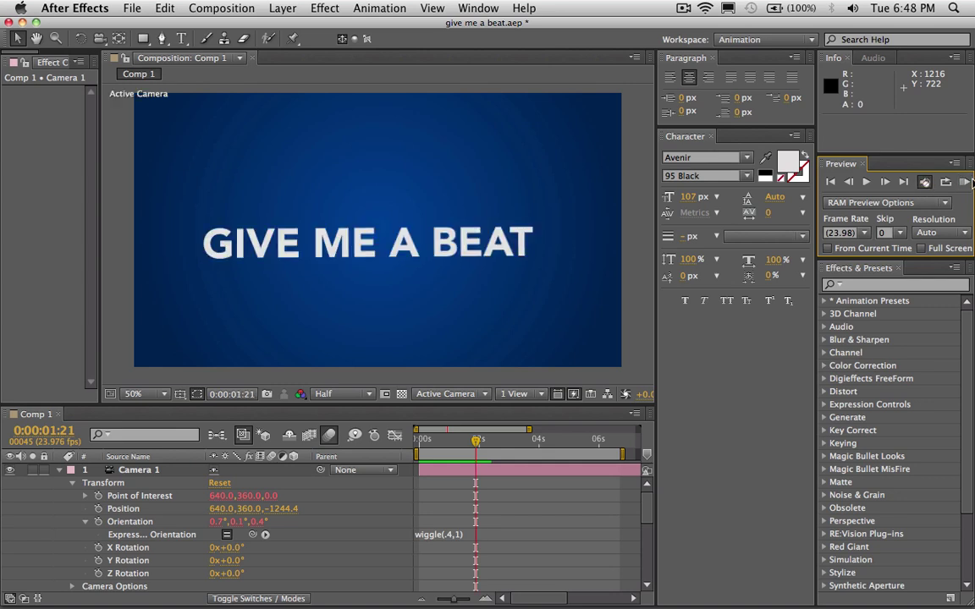
left_click(963, 183)
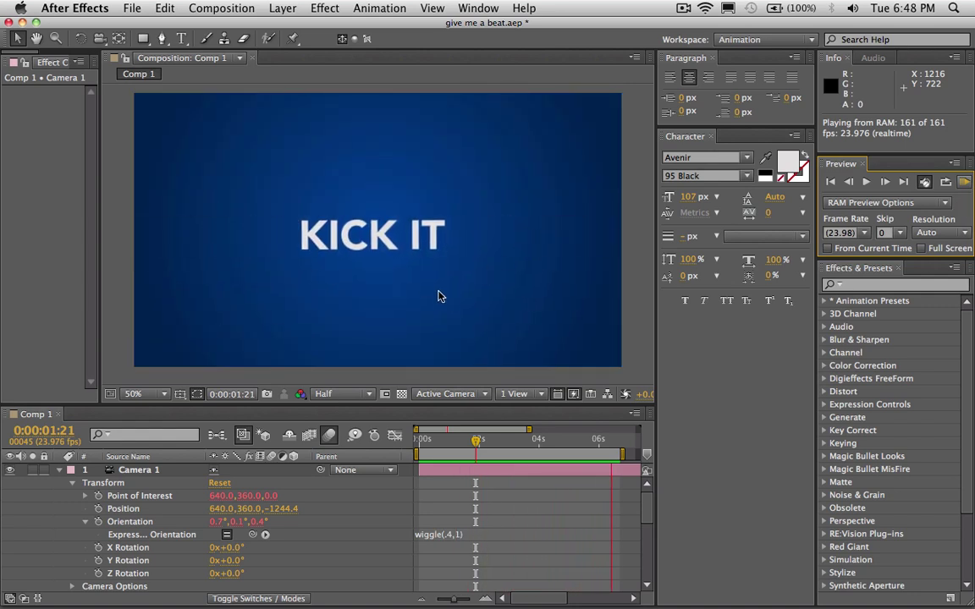
Change Camera 1's Orientation expression to wiggle(.9,2)
left_click(411, 486)
left_click(453, 535)
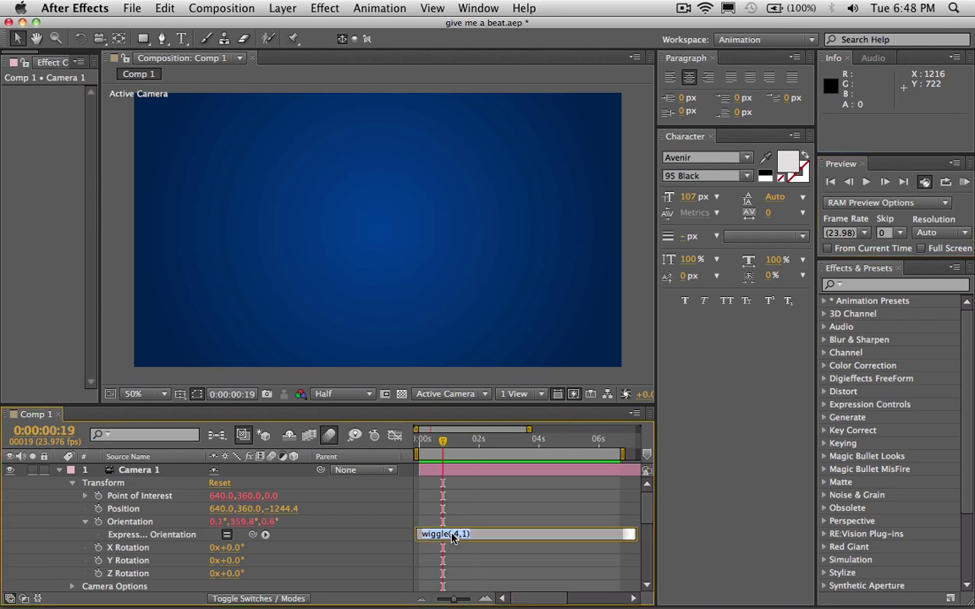
left_click(456, 534)
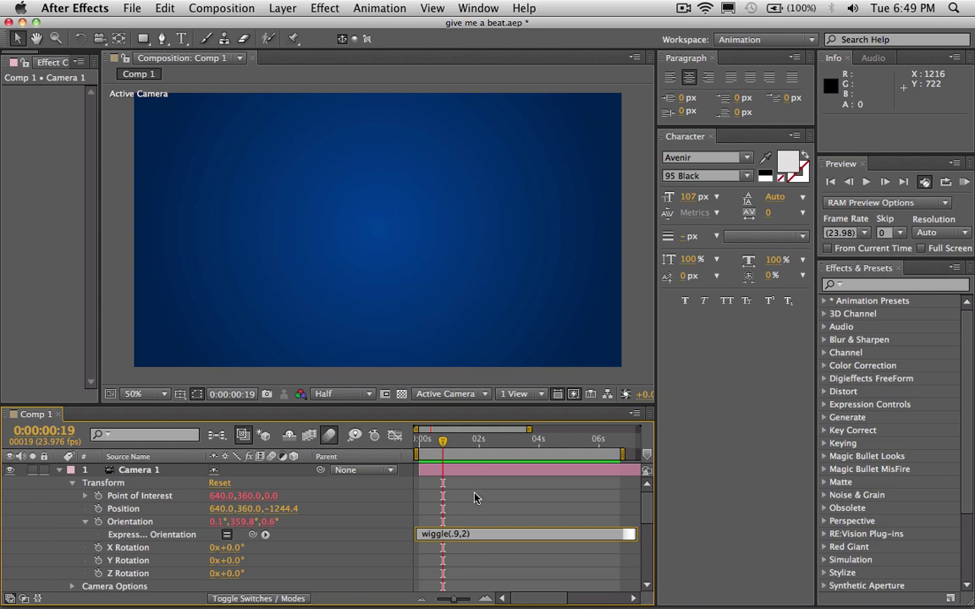
RAM preview the stronger camera wiggle and stop playback during the MAKE IT LOUD line
left_click(964, 182)
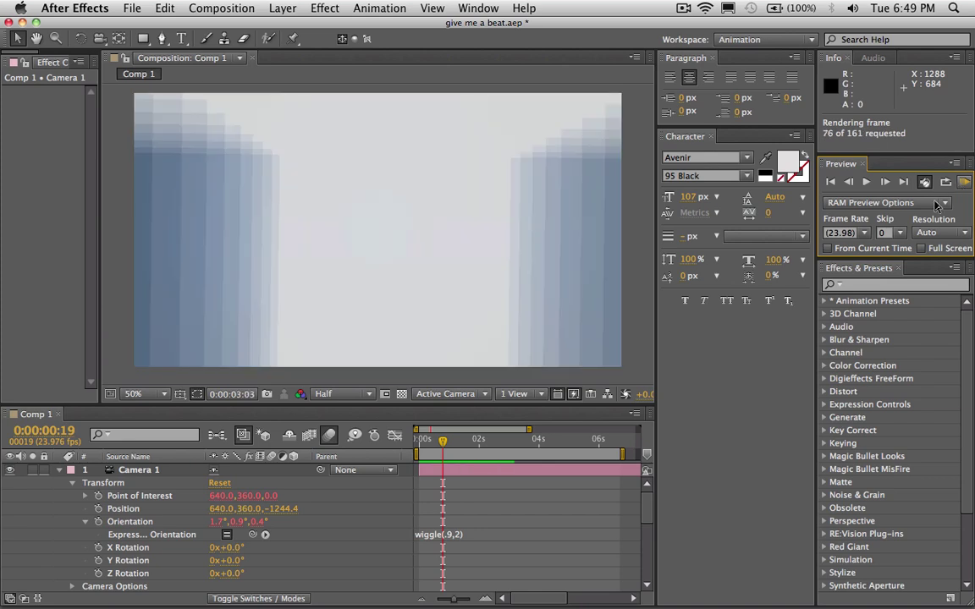
left_click(915, 218)
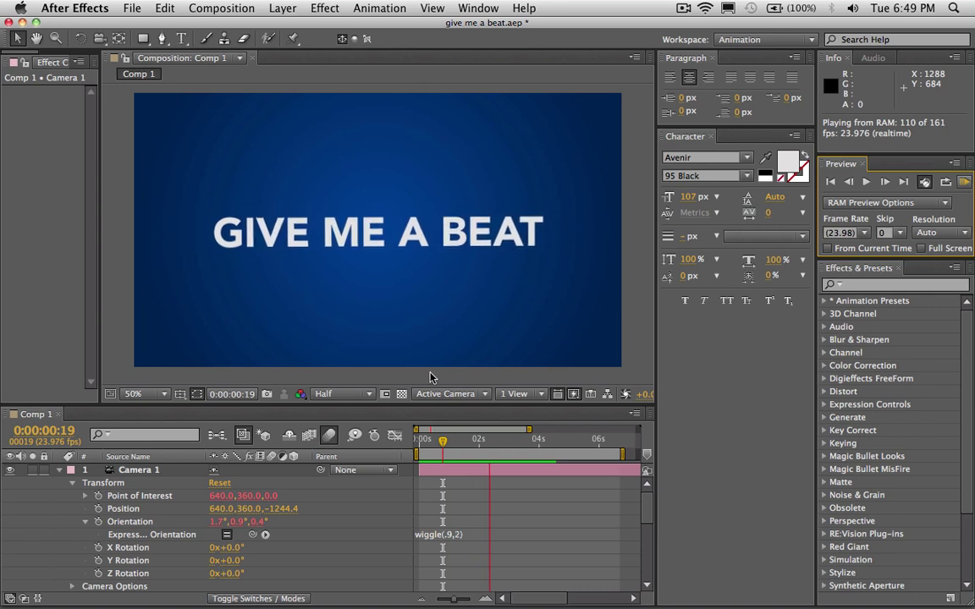
key("space")
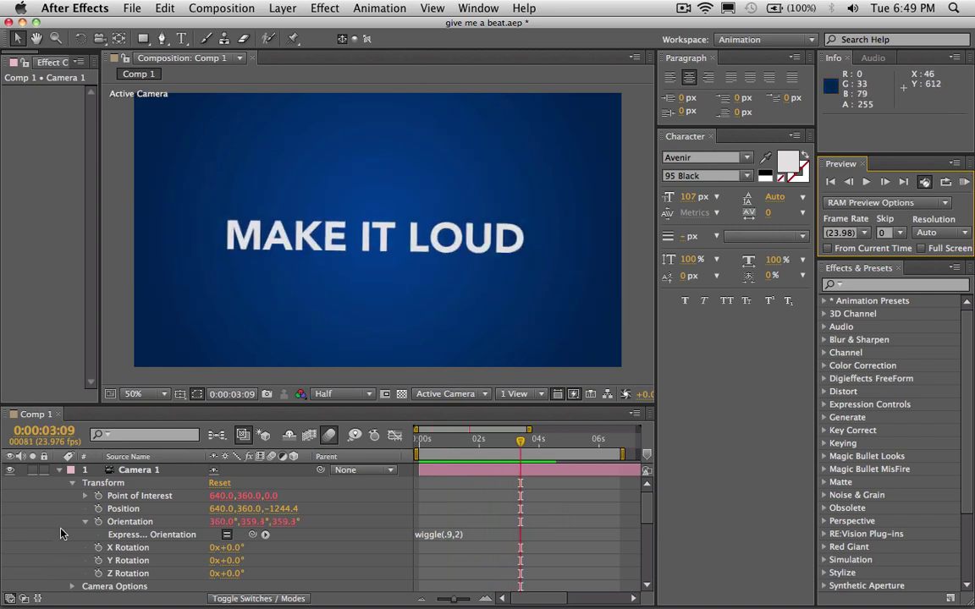
Collapse the Camera 1 and MAKE IT LOUD 3 layers and duplicate the Royal Blue Solid 1 background layer
left_click(59, 470)
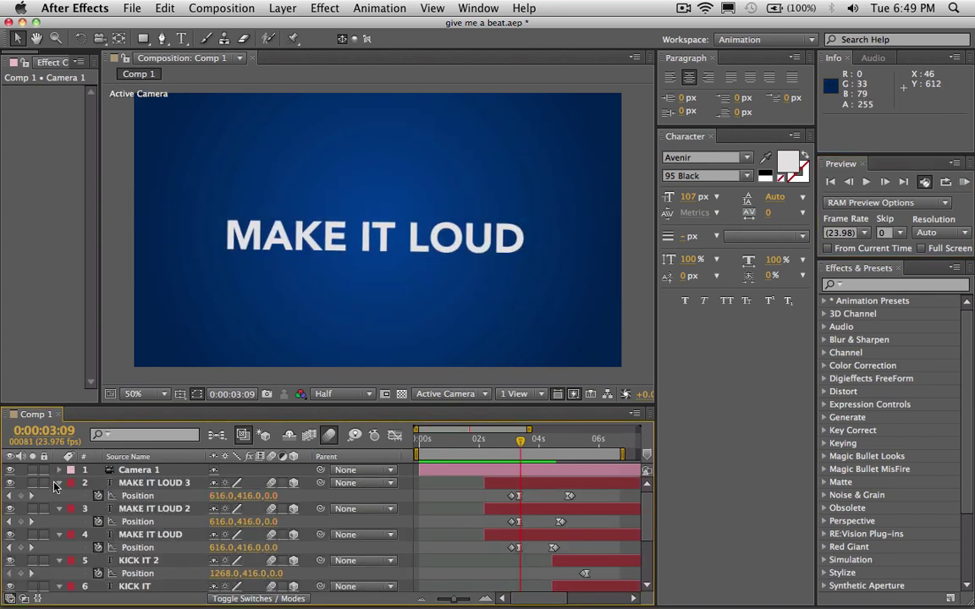
left_click(59, 484)
scroll(57, 500, "down", 3)
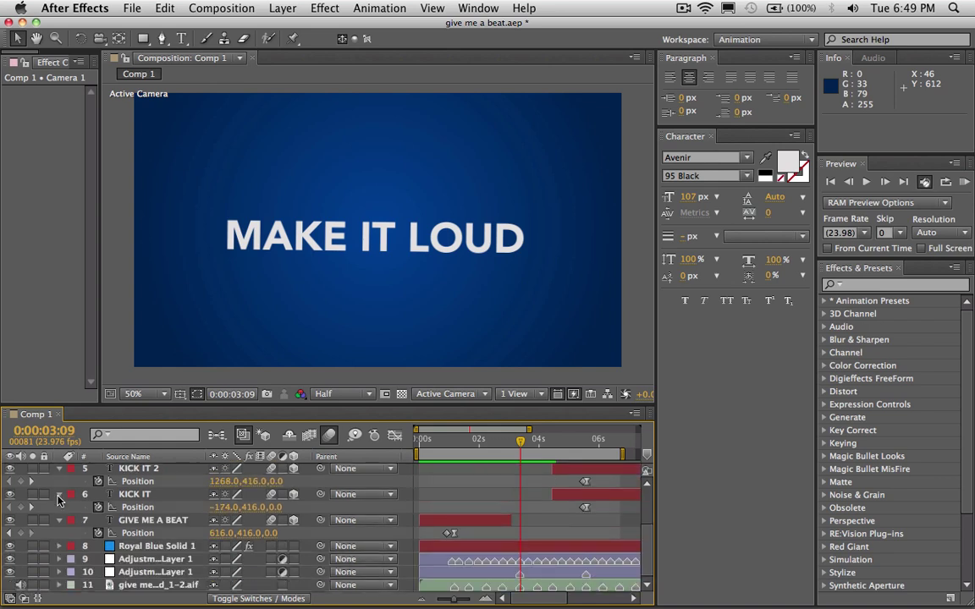
left_click(157, 548)
key("super+d")
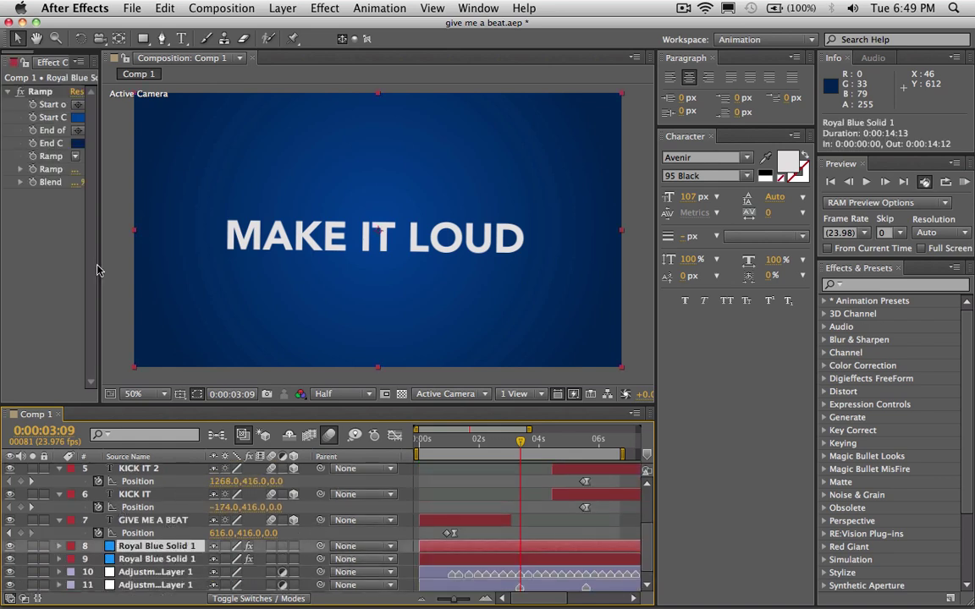
left_click_drag(100, 181, 208, 182)
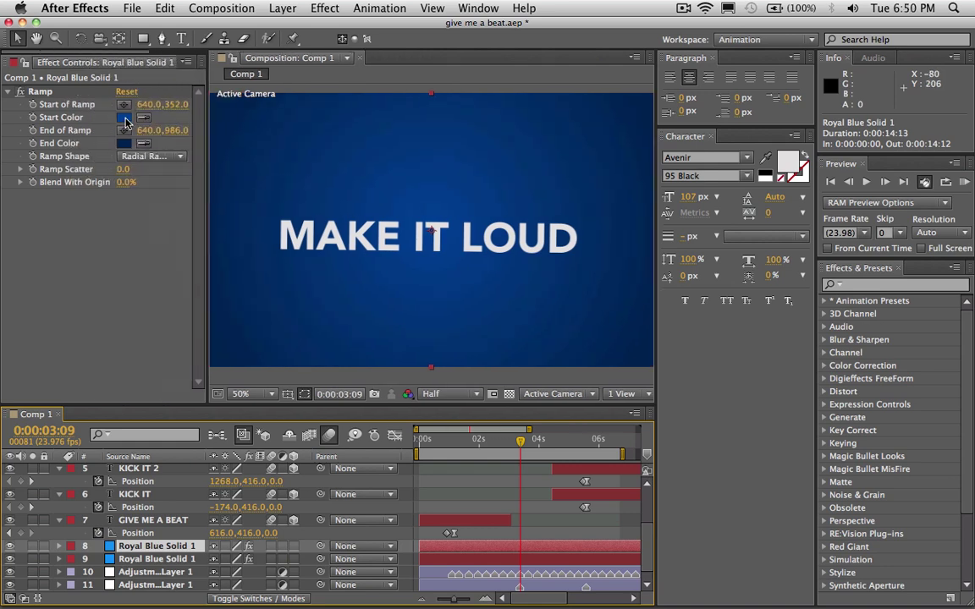
Set the duplicated solid's Ramp Start Color to BAD000 and sample that color for its End Color
left_click(125, 117)
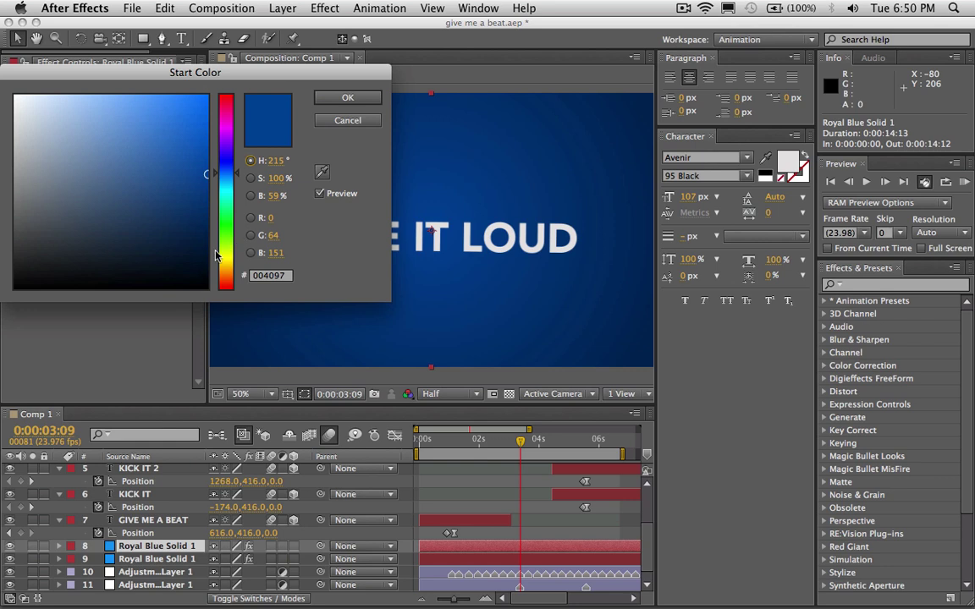
mouse_move(224, 263)
left_mouse_down()
mouse_move(225, 278)
mouse_move(226, 113)
mouse_move(226, 262)
mouse_move(226, 253)
left_mouse_up()
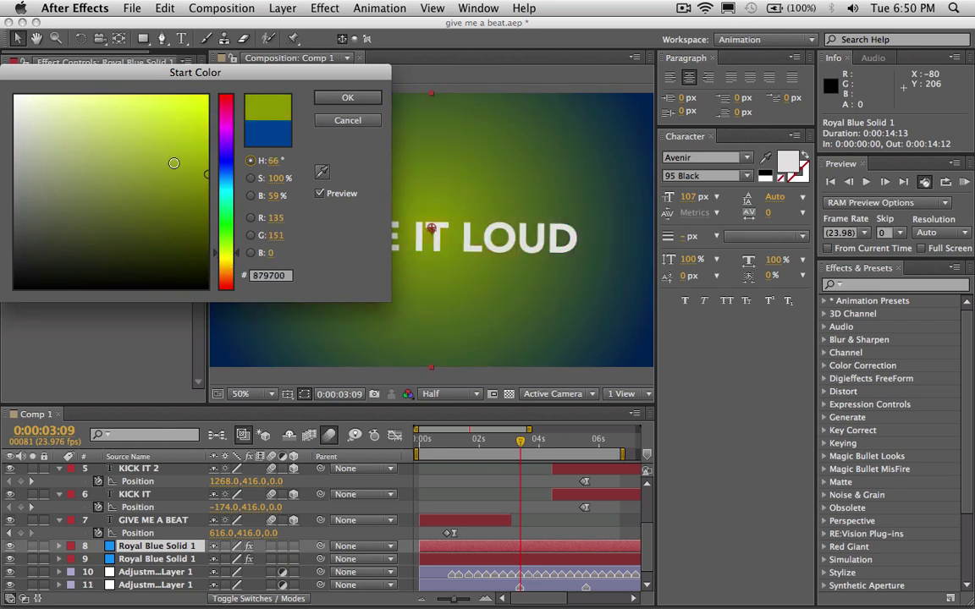
left_click_drag(174, 163, 218, 130)
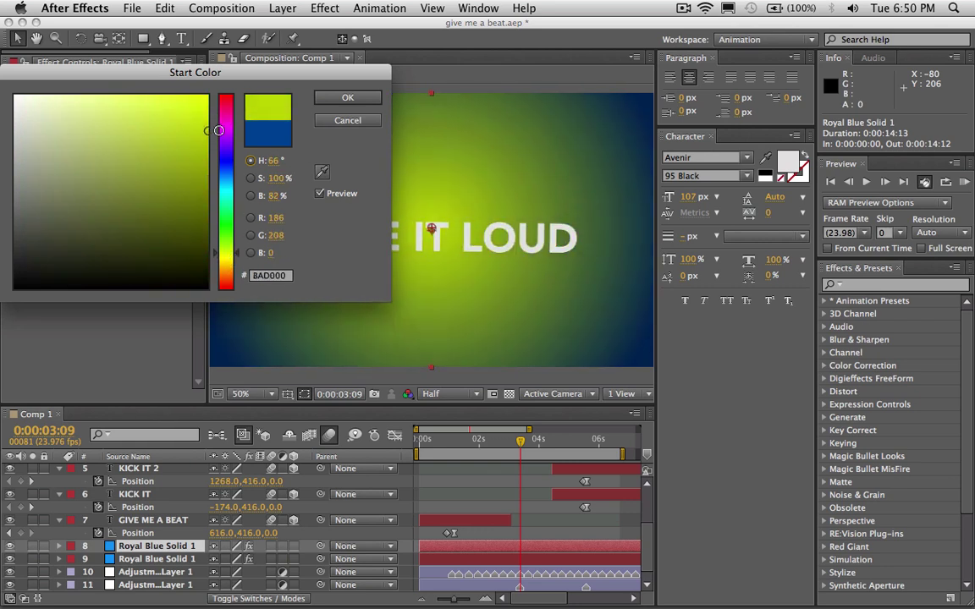
left_click(347, 97)
left_click(150, 130)
left_click(144, 143)
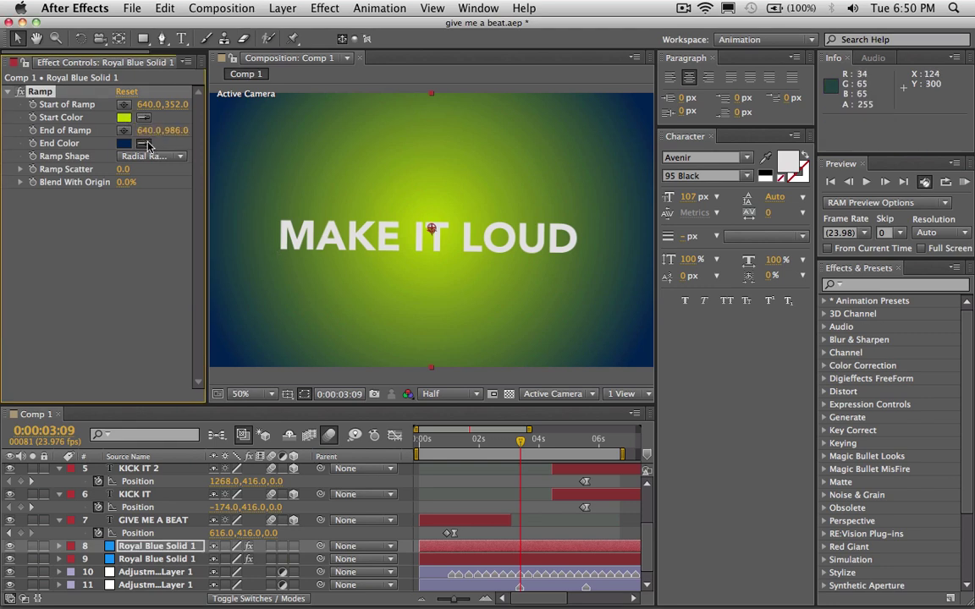
left_click(123, 117)
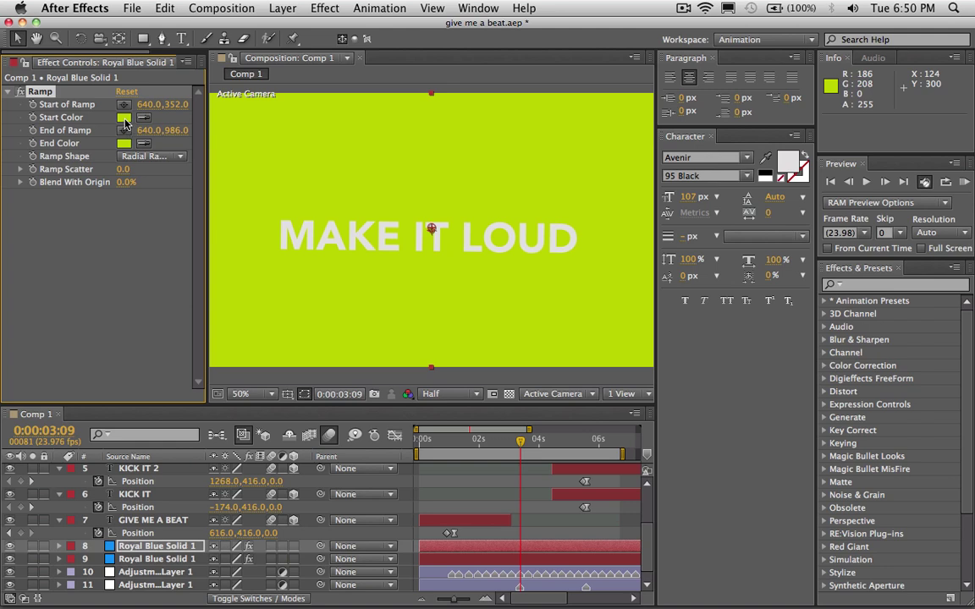
Set the duplicated solid's Ramp Start Color to green 3CAA00 and its End Color to dark green 276E00
left_click(125, 119)
left_click_drag(189, 185, 234, 160)
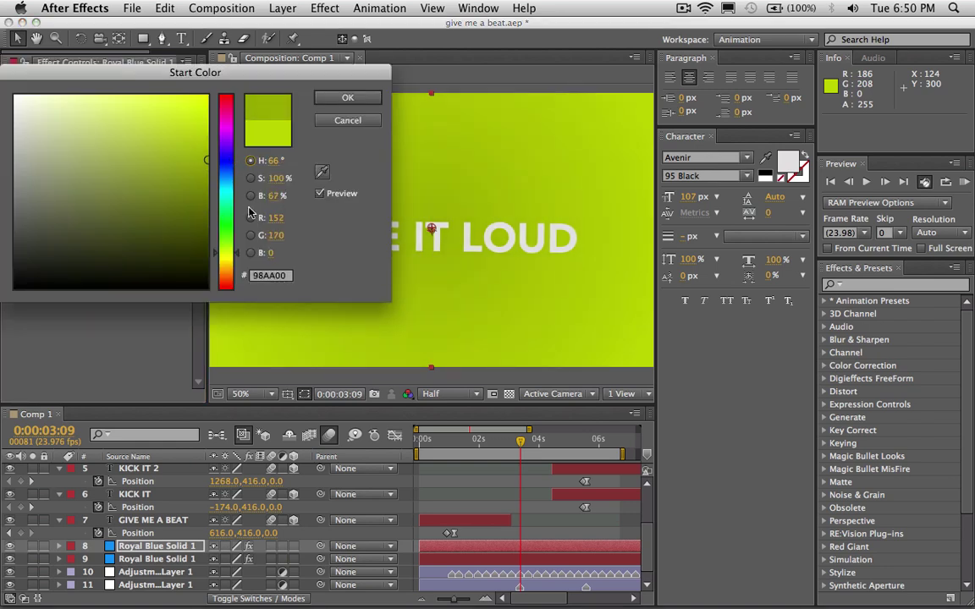
left_click_drag(226, 257, 226, 240)
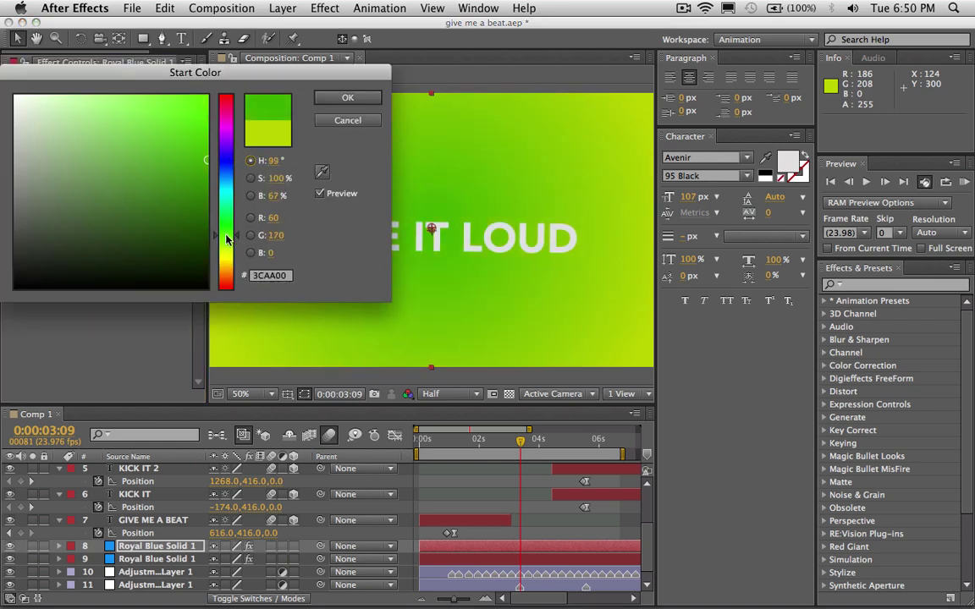
left_click(339, 98)
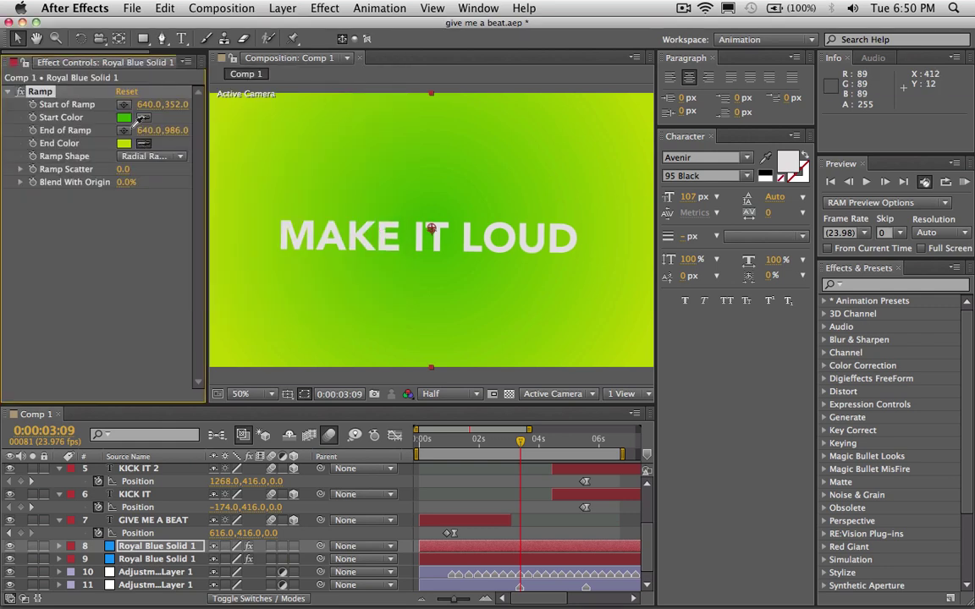
left_click(124, 143)
mouse_move(179, 195)
left_mouse_down()
mouse_move(211, 181)
mouse_move(233, 201)
mouse_move(211, 182)
mouse_move(212, 205)
left_mouse_up()
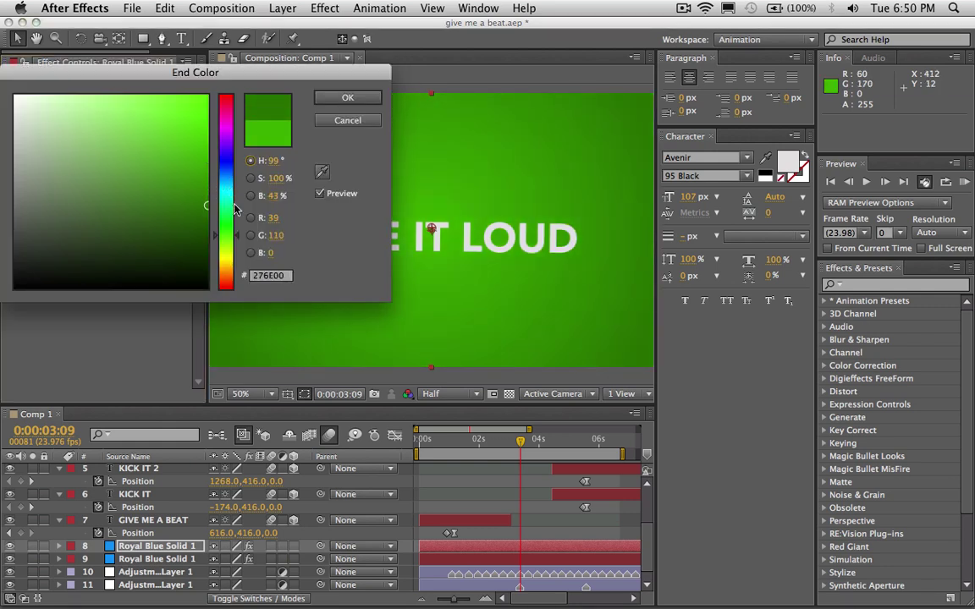
left_click(355, 98)
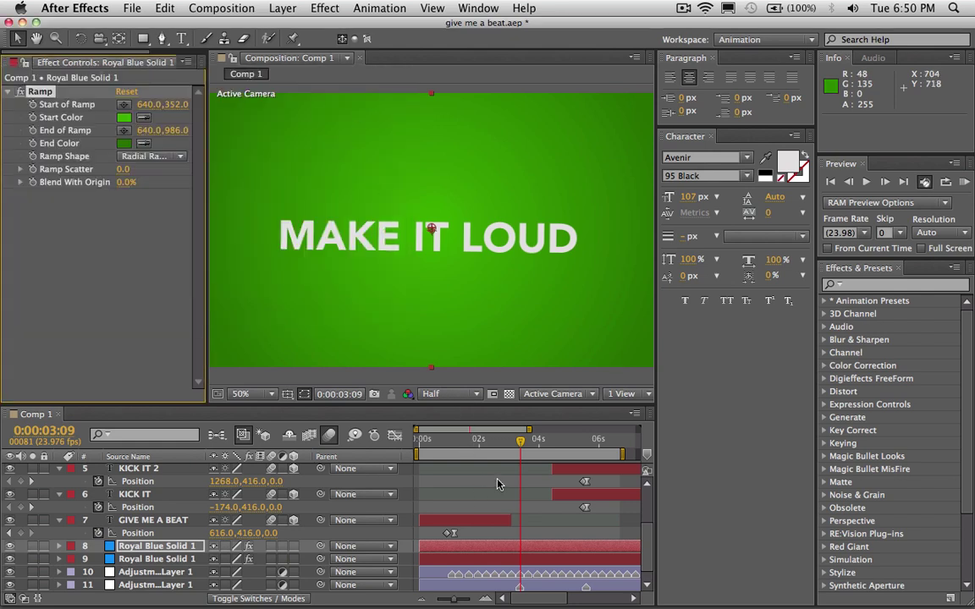
Trim the green background layer's in point to 0:00:03:02, where the GIVE ME A BEAT layer ends
left_click_drag(510, 446, 506, 447)
left_click_drag(508, 446, 511, 449)
left_click(481, 601)
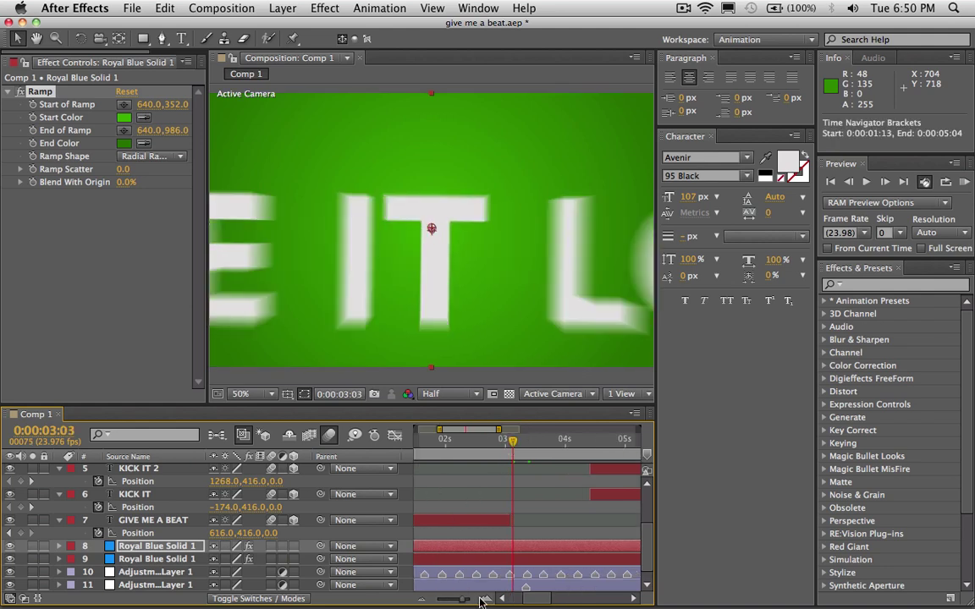
left_click(482, 600)
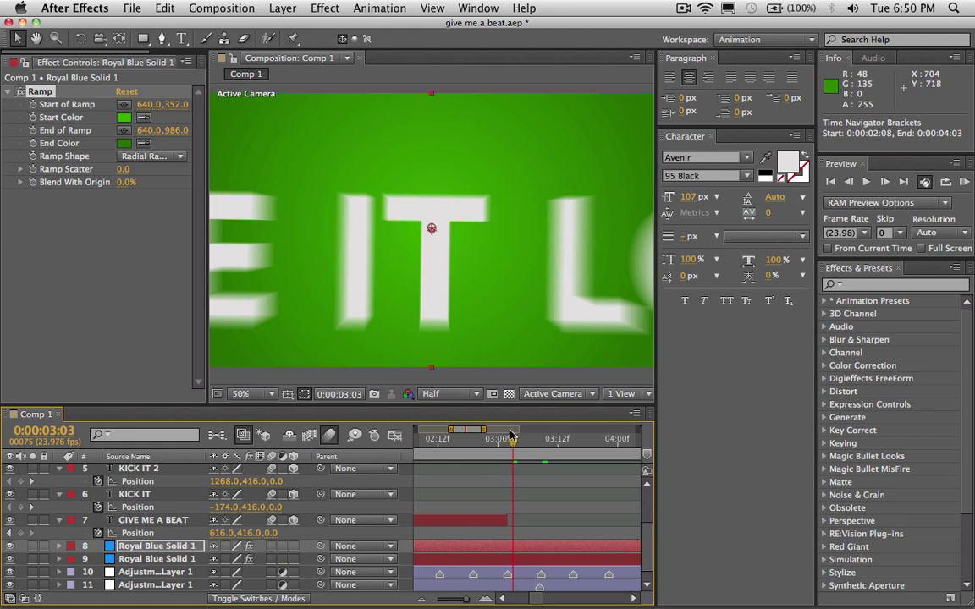
left_click_drag(513, 442, 508, 442)
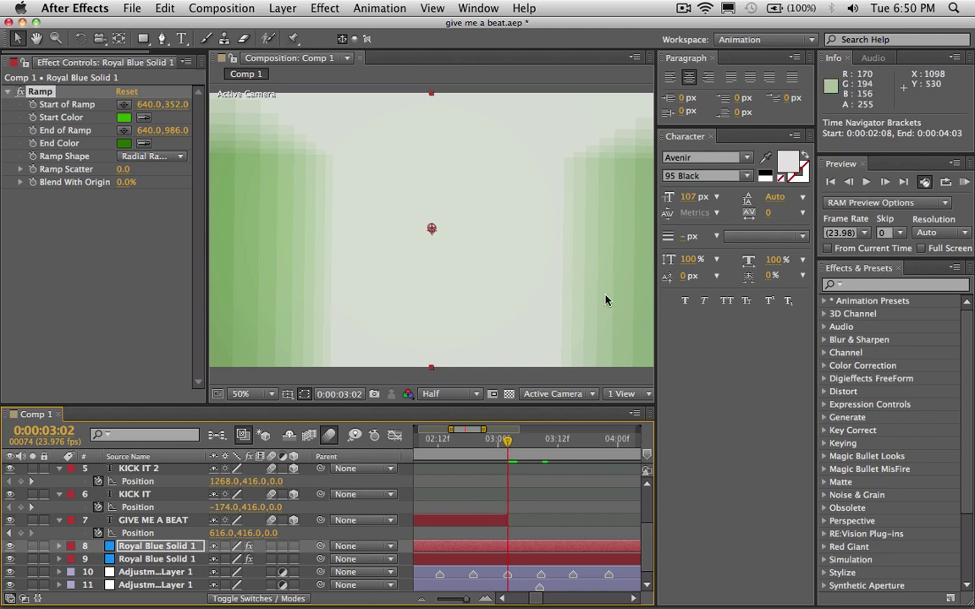
left_click_drag(660, 310, 745, 310)
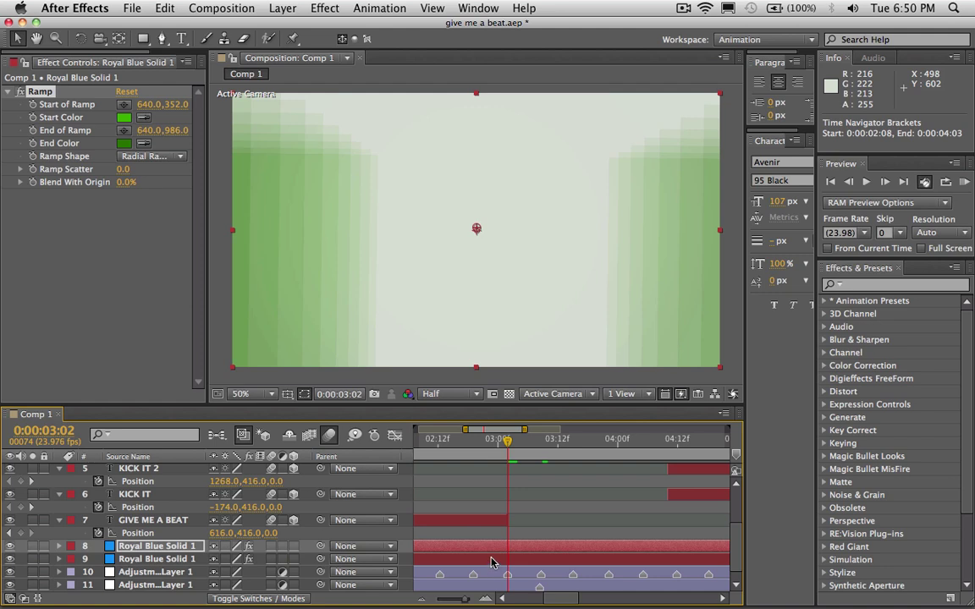
key("alt+bracketleft")
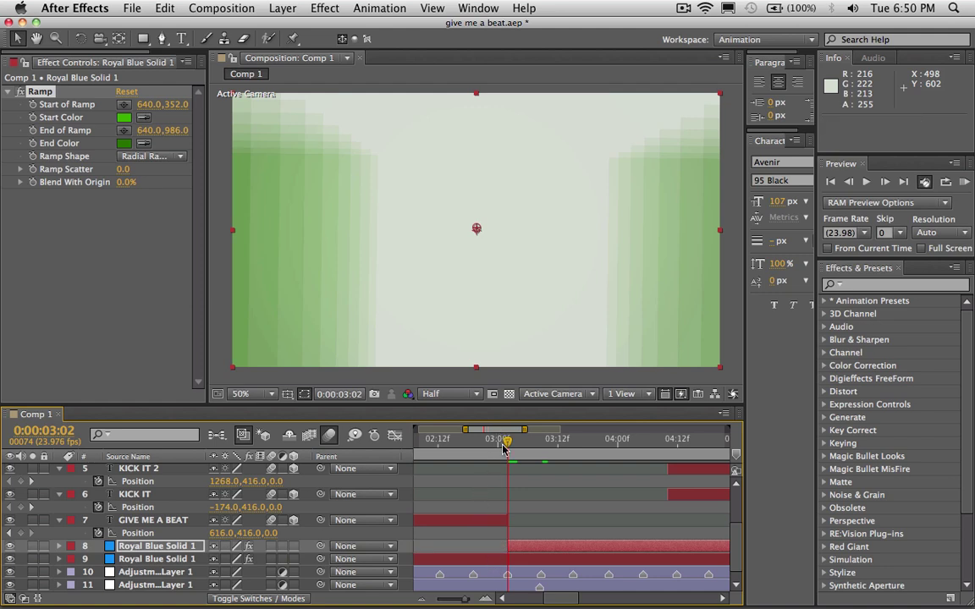
Move to 0:00:04:19, show a longer time range in the timeline, and RAM preview the background color change
left_click_drag(503, 449, 712, 440)
left_click_drag(463, 601, 440, 601)
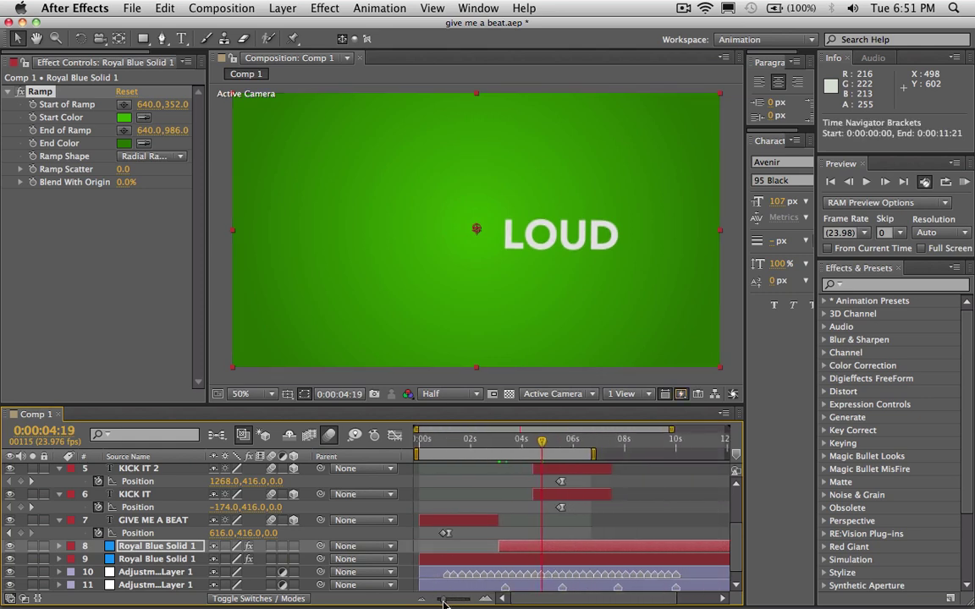
left_click(965, 183)
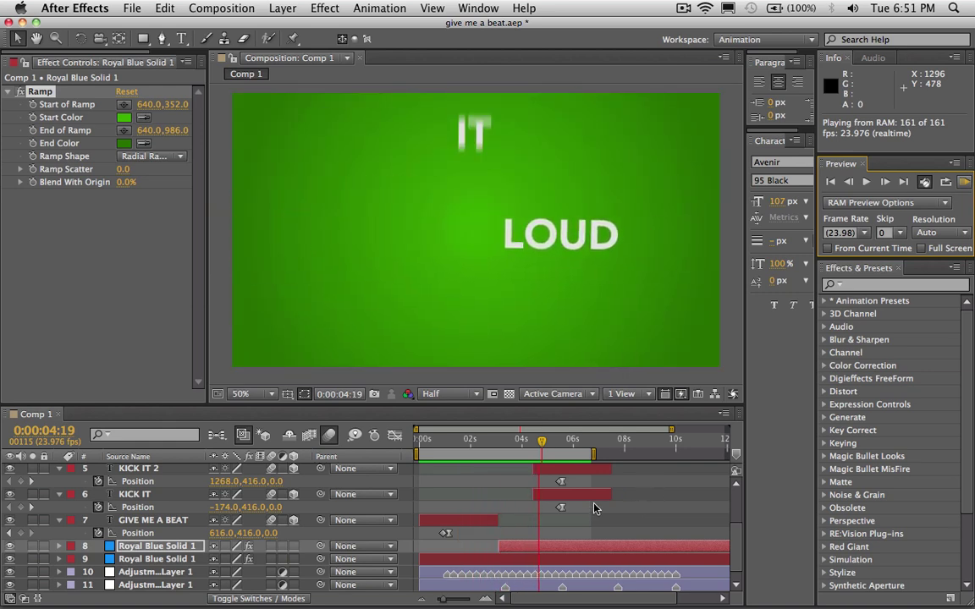
Trim the out points of all three MAKE IT LOUD text layers to 0:00:05:05, after the words have left the frame
left_click(574, 441)
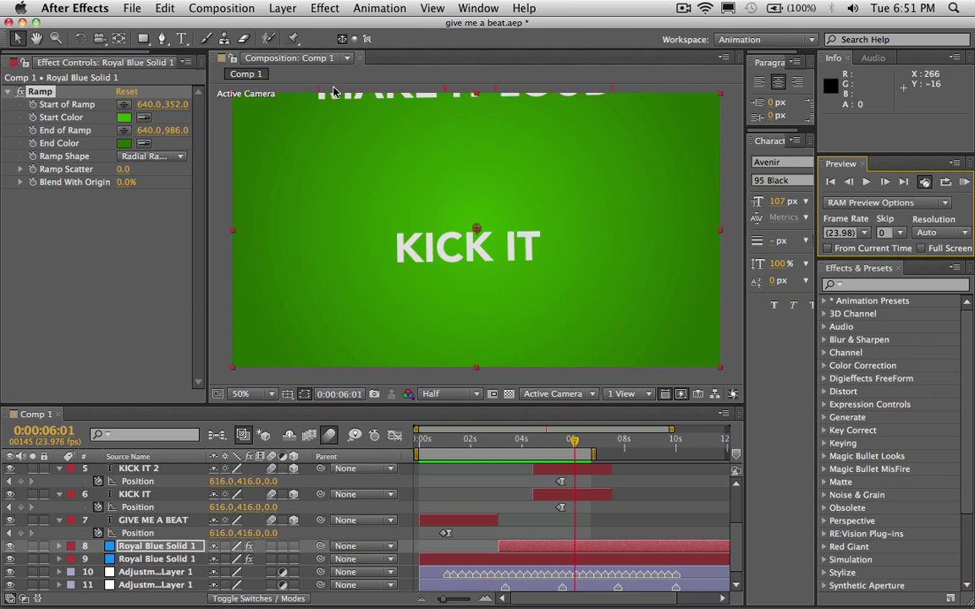
scroll(530, 483, "up", 4)
left_click(529, 483)
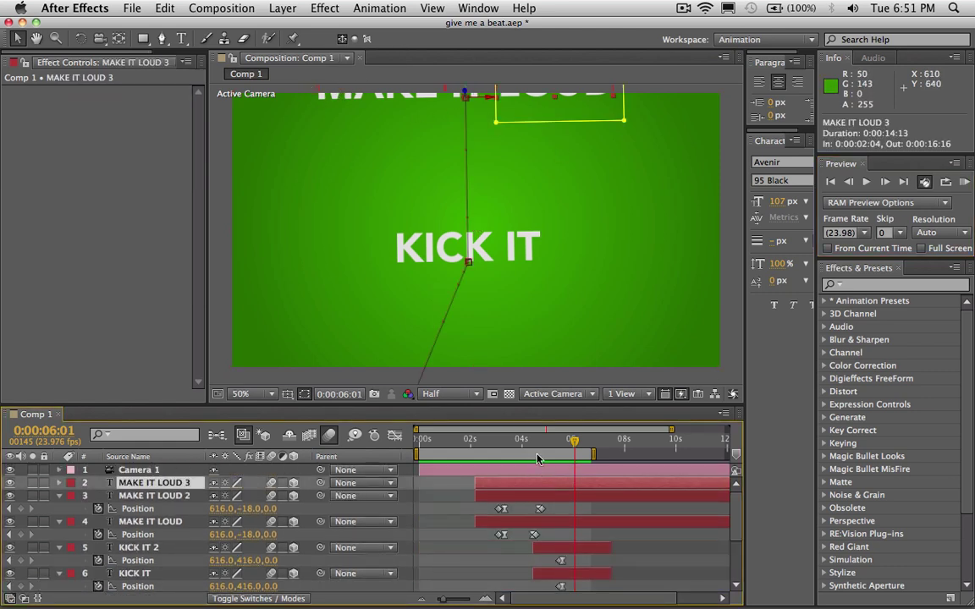
left_click_drag(533, 441, 553, 446)
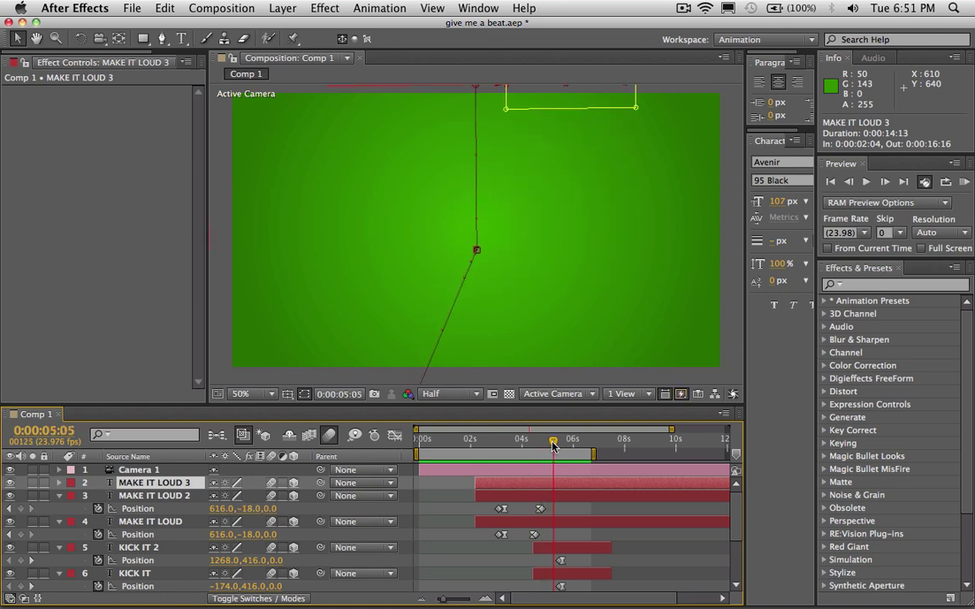
left_click(548, 523, "shift")
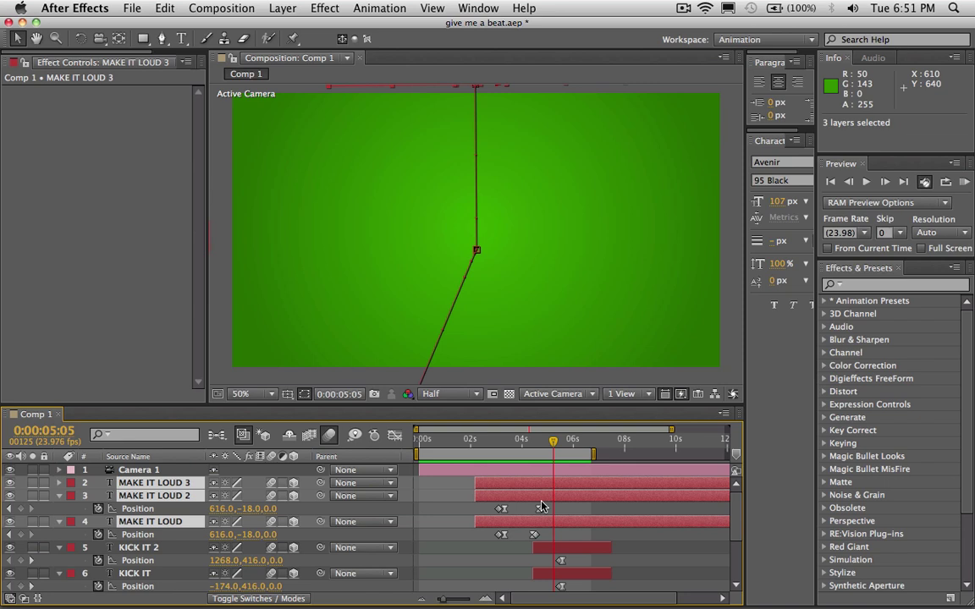
key("alt+bracketright")
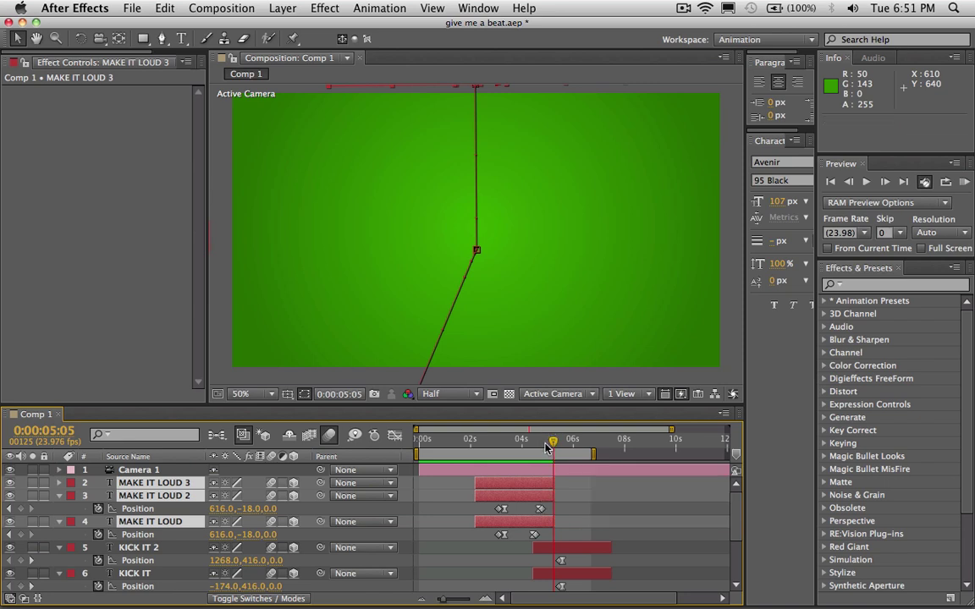
Try extending the out points of the trimmed MAKE IT LOUD layers, and undo the layer time change
left_click_drag(546, 448, 578, 449)
mouse_move(553, 484)
left_mouse_down()
mouse_move(600, 478)
mouse_move(541, 480)
mouse_move(588, 479)
mouse_move(571, 480)
left_mouse_up()
key("super+z")
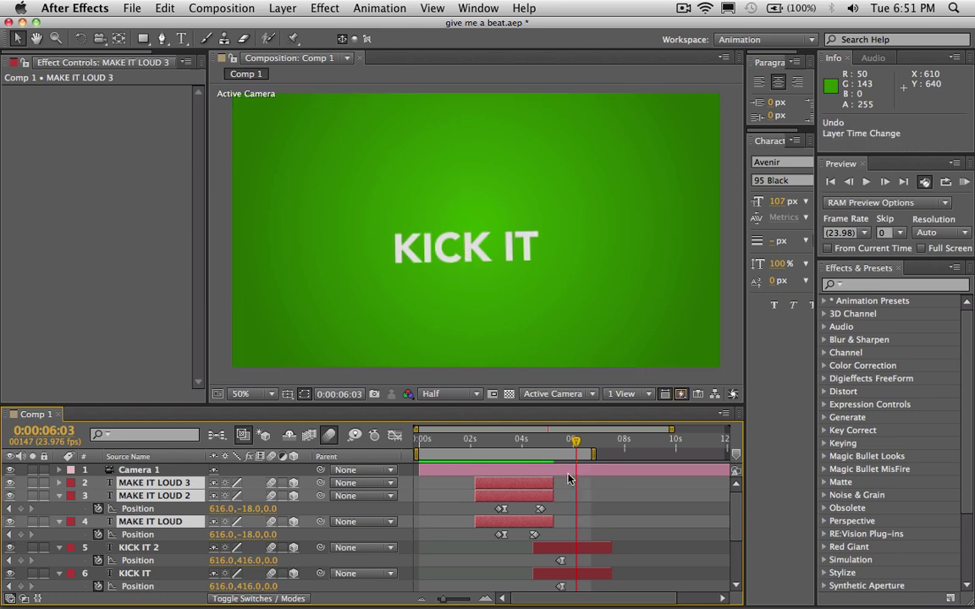
RAM preview the animation, extend the work area end to 0:00:09:18, and move to 0:00:04:00
left_click(963, 183)
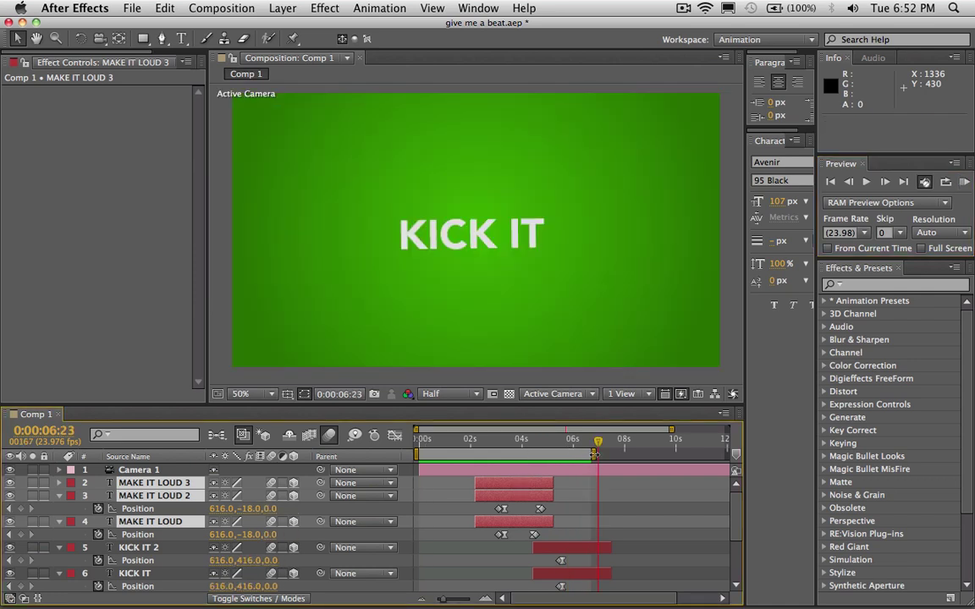
left_click_drag(593, 455, 673, 454)
left_click(522, 441)
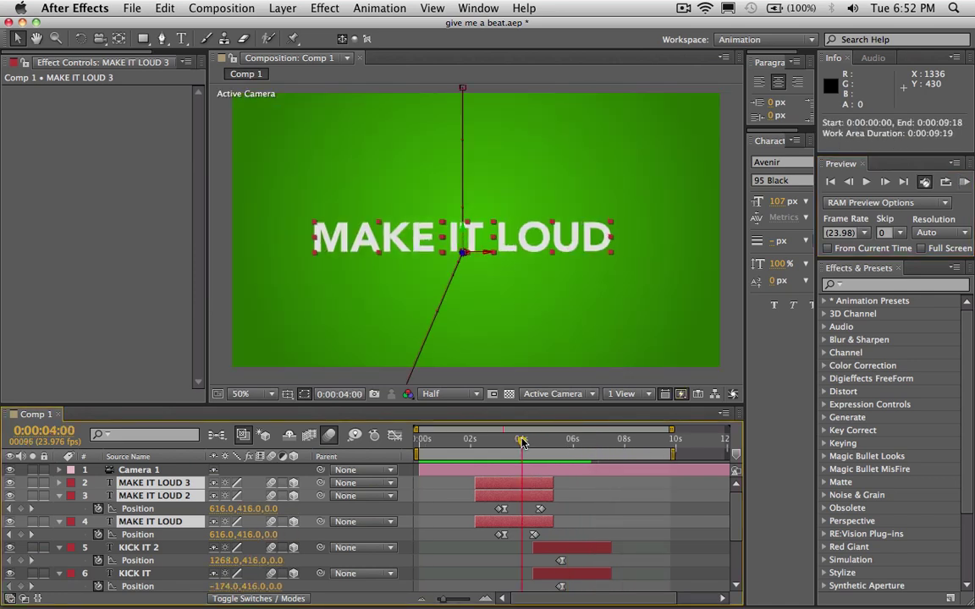
Create a new adjustment layer at the top of the layer stack
left_click(288, 7)
mouse_move(301, 27)
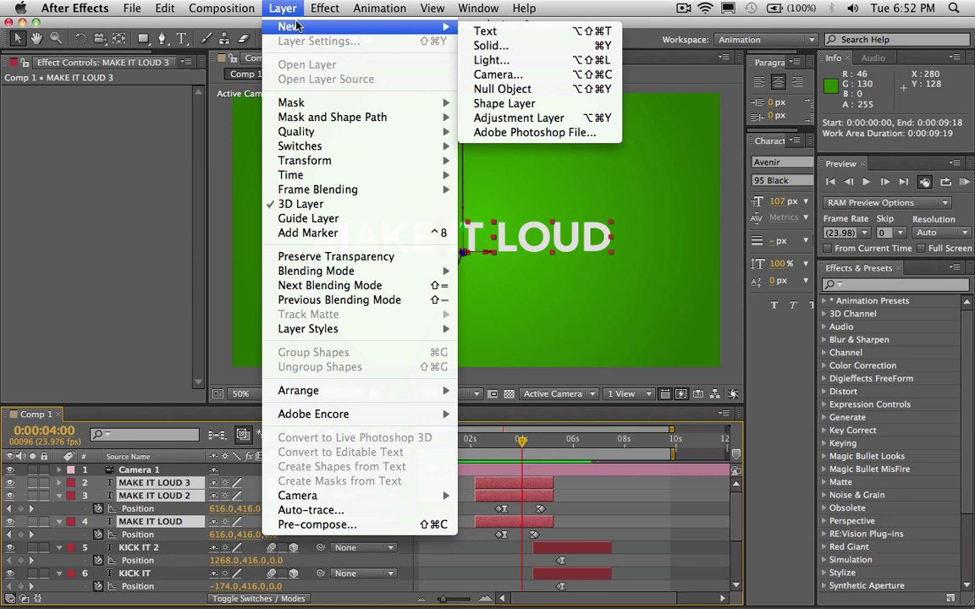
left_click(487, 119)
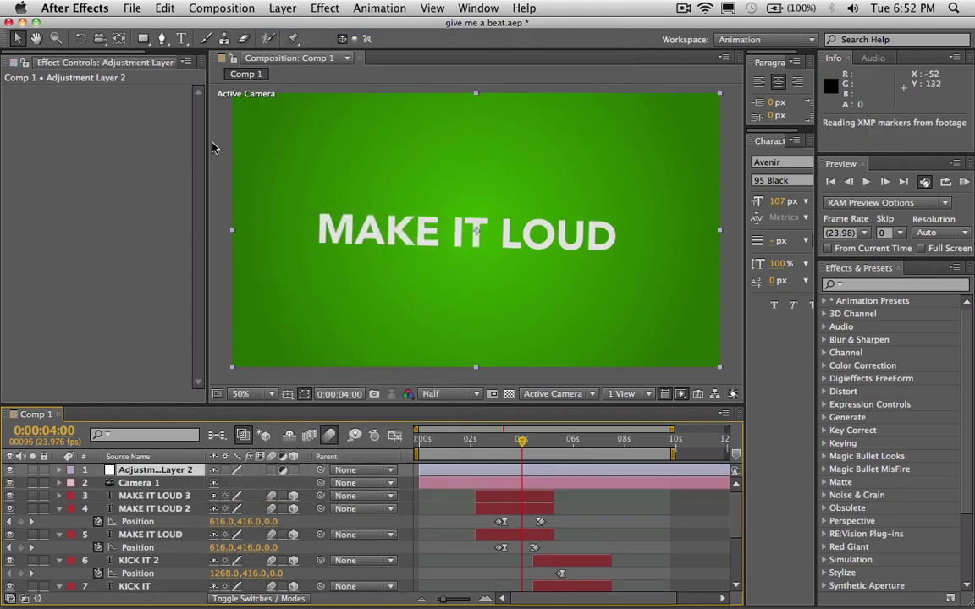
Apply the Curves effect to the new adjustment layer and pull the RGB curve's midpoint slightly down to darken the image
left_click(324, 8)
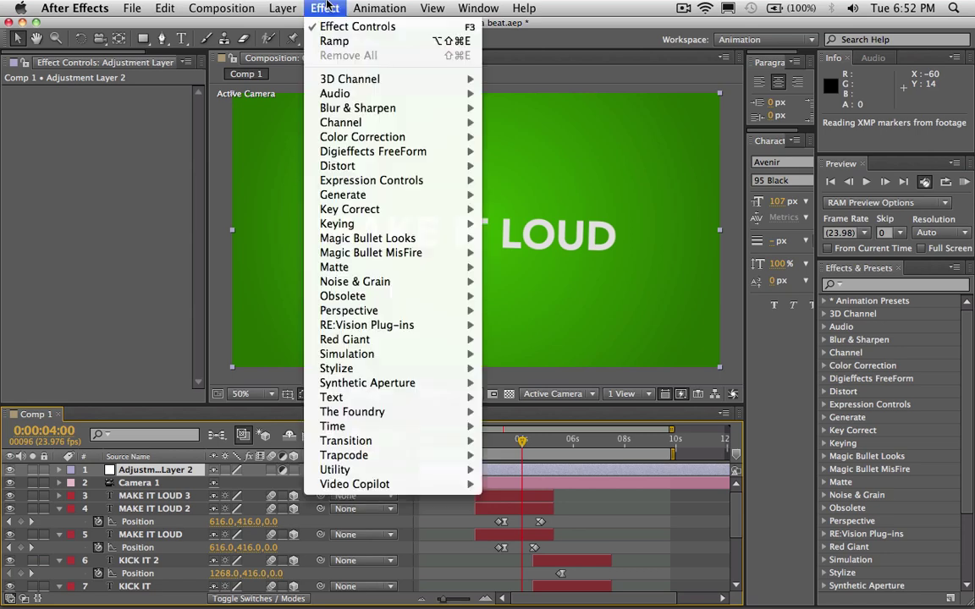
mouse_move(364, 137)
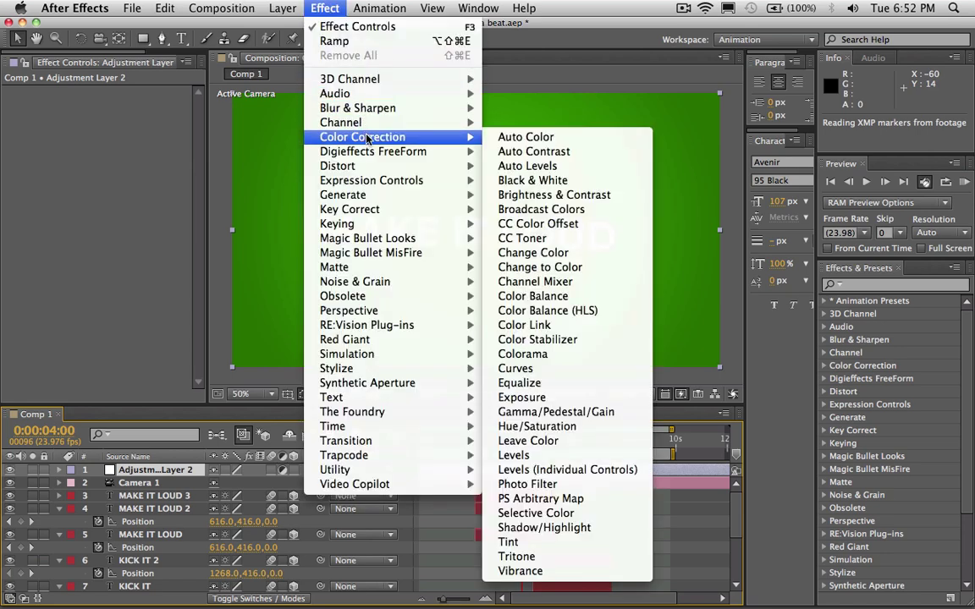
left_click(520, 368)
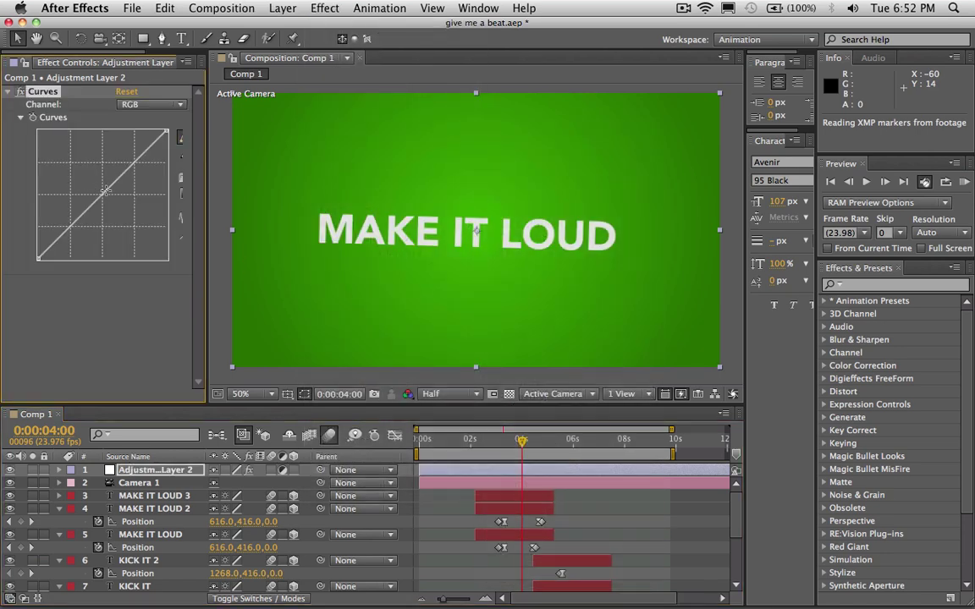
left_click_drag(105, 191, 110, 204)
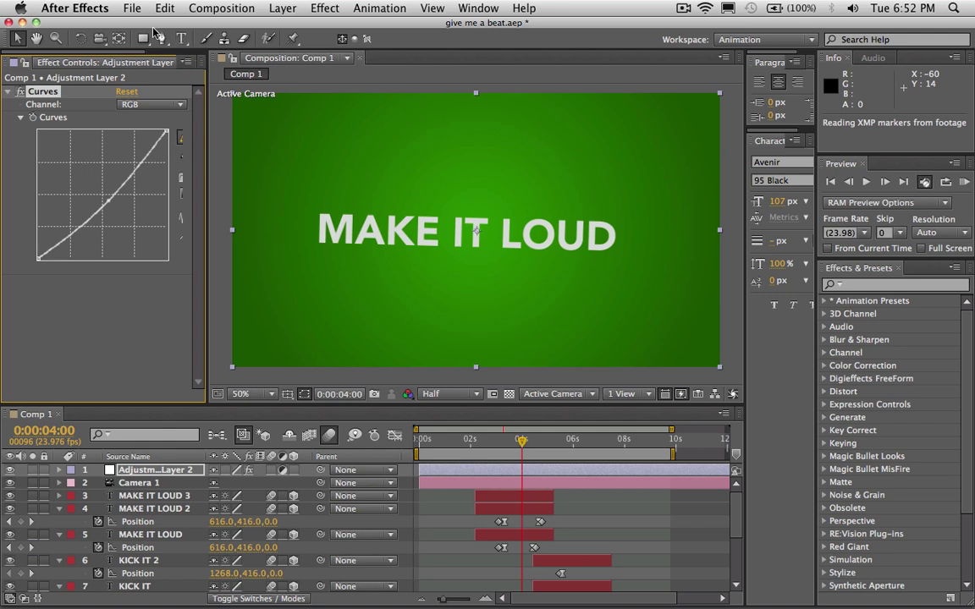
Add a full-frame elliptical mask to the adjustment layer and set its mode to Subtract
left_click_drag(145, 40, 189, 71)
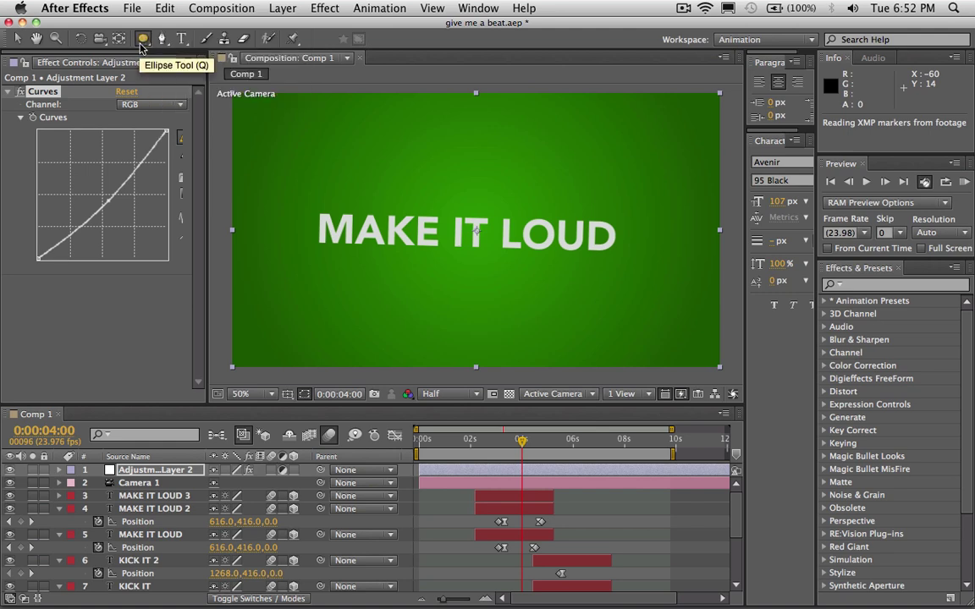
left_click(143, 39)
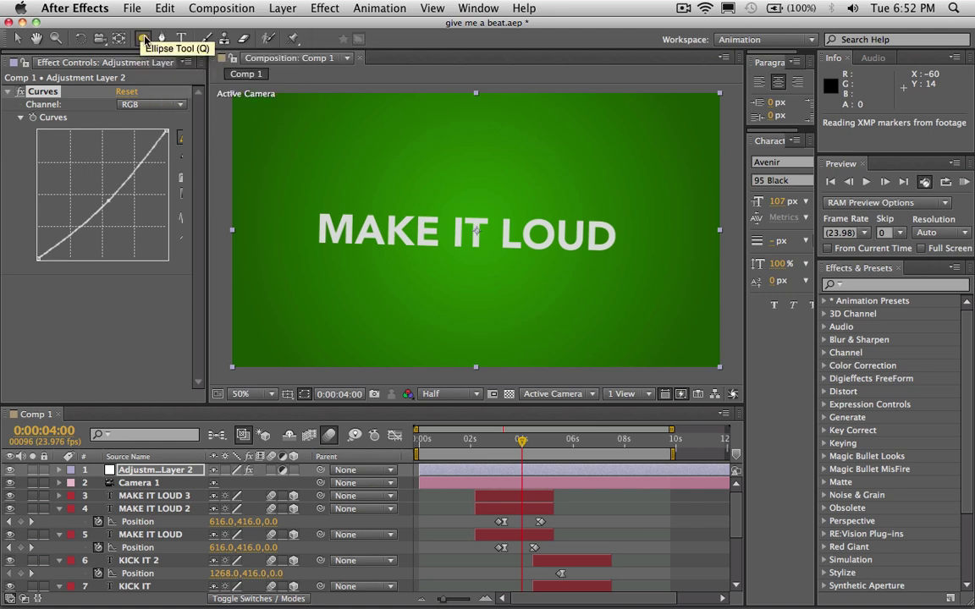
double_click(143, 39)
key("v")
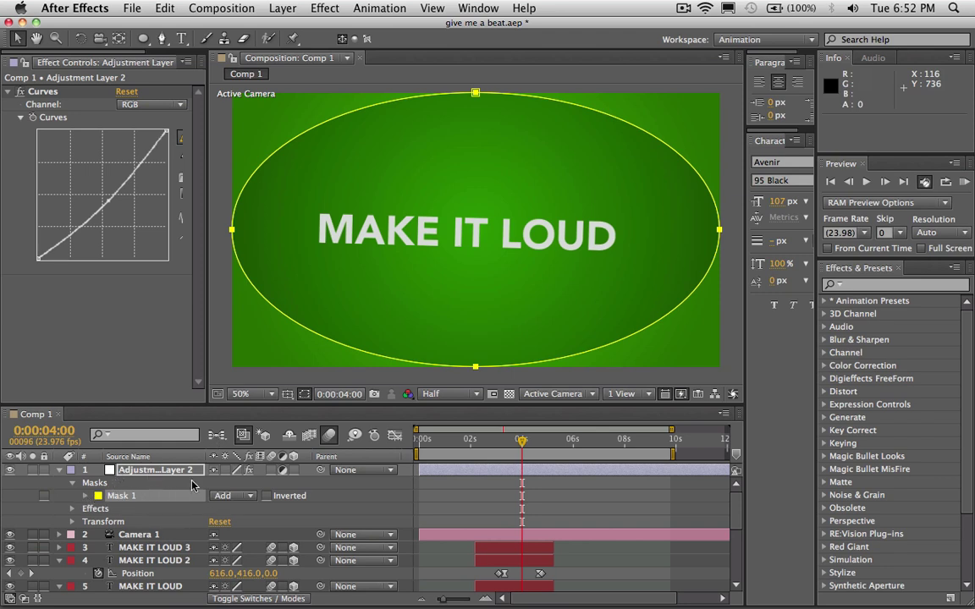
left_click(228, 496)
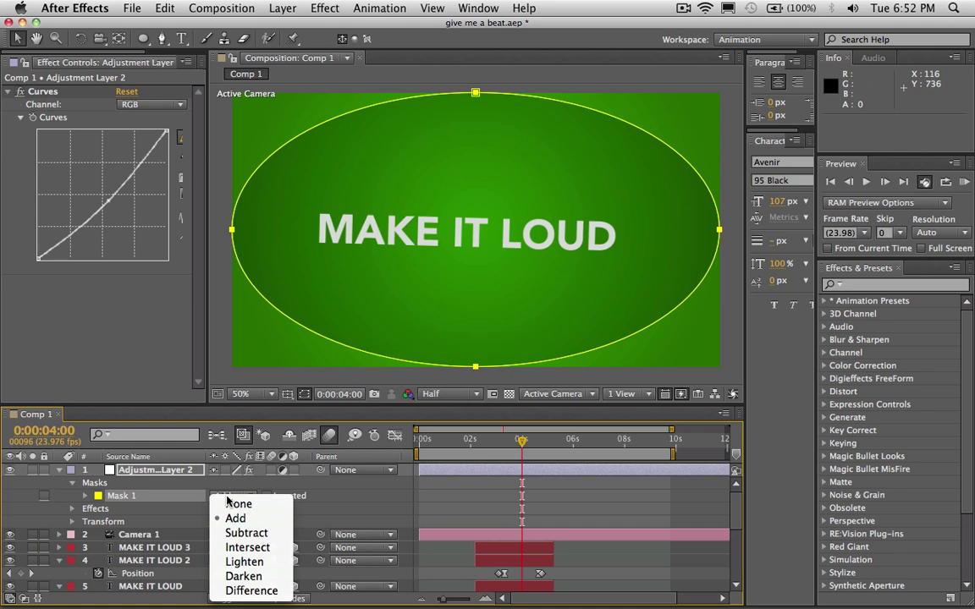
left_click(255, 534)
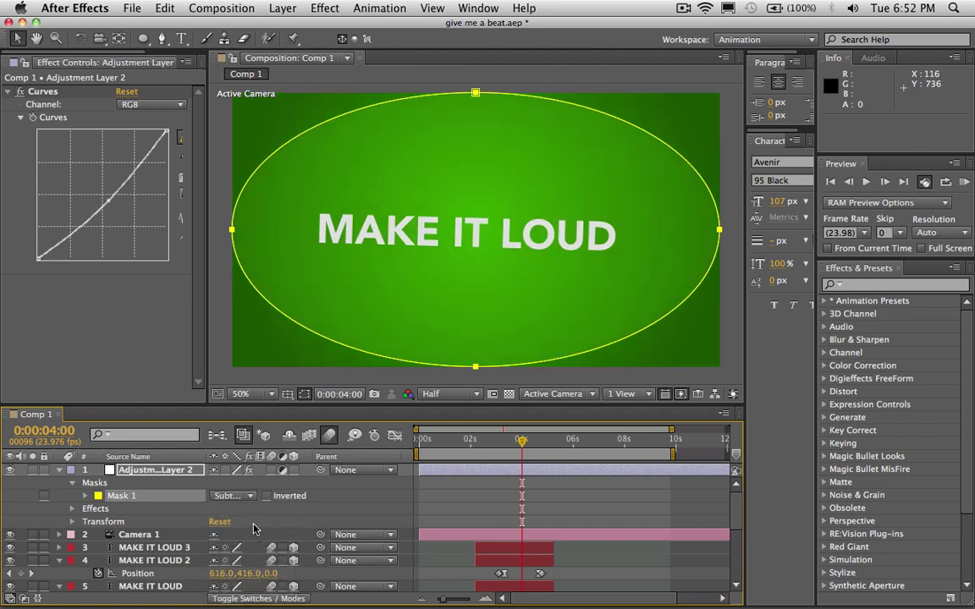
Set the elliptical mask's feather to 136 pixels to soften the vignette edge
left_click(85, 496)
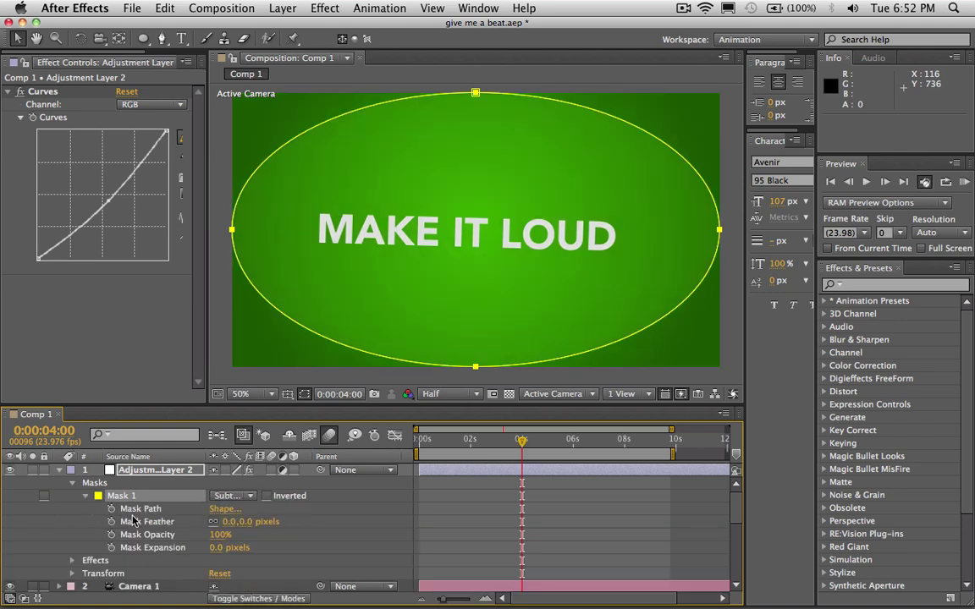
left_click_drag(230, 523, 238, 522)
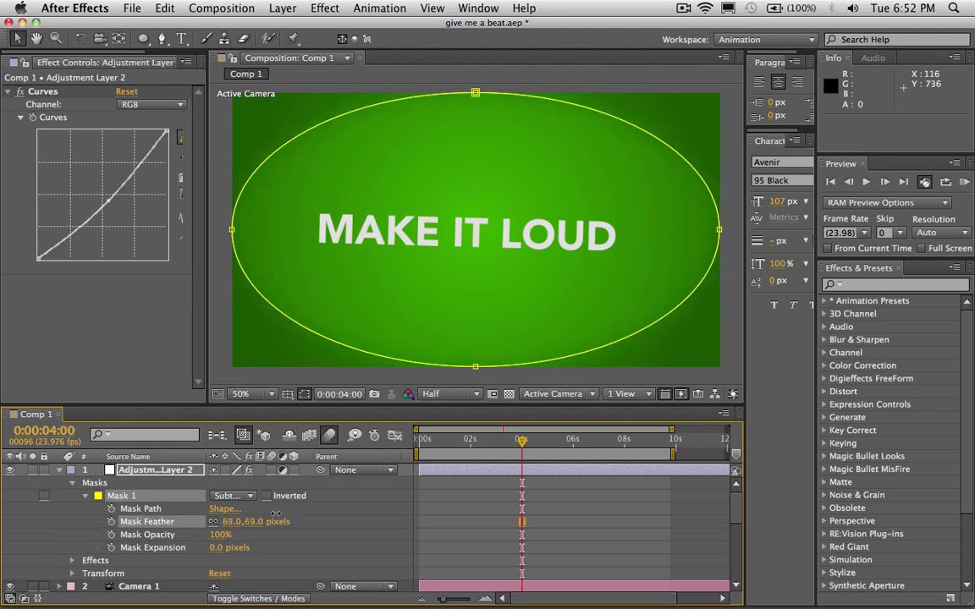
left_click_drag(296, 510, 305, 509)
left_click(474, 295)
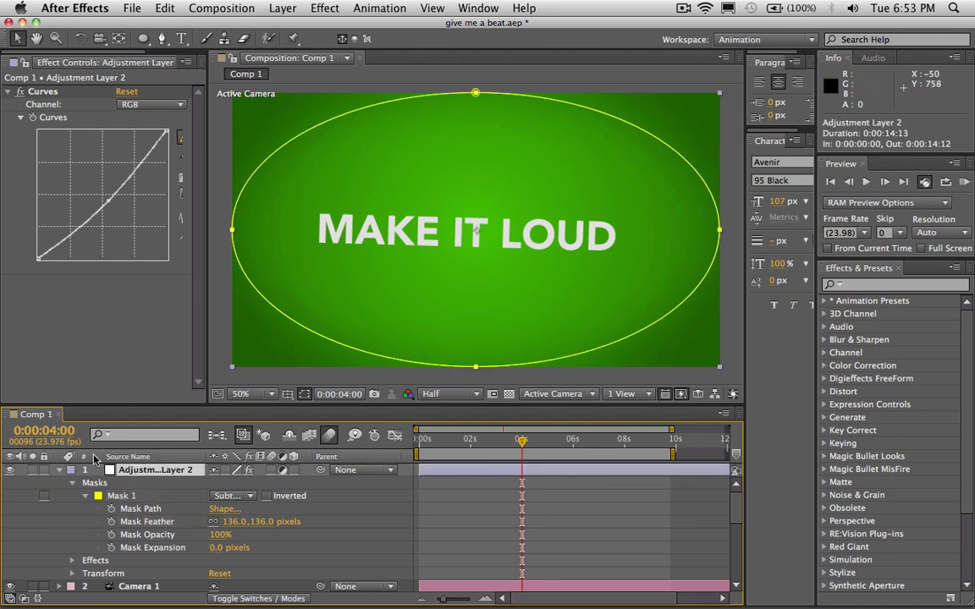
Toggle the adjustment layer's visibility repeatedly to compare the frame with and without the vignette
left_click(10, 470)
left_click(11, 471)
left_click(10, 471)
left_click(11, 471)
left_click(10, 470)
left_click(10, 471)
Add the expression wiggle(15,50) to the adjustment layer's Opacity
key("t")
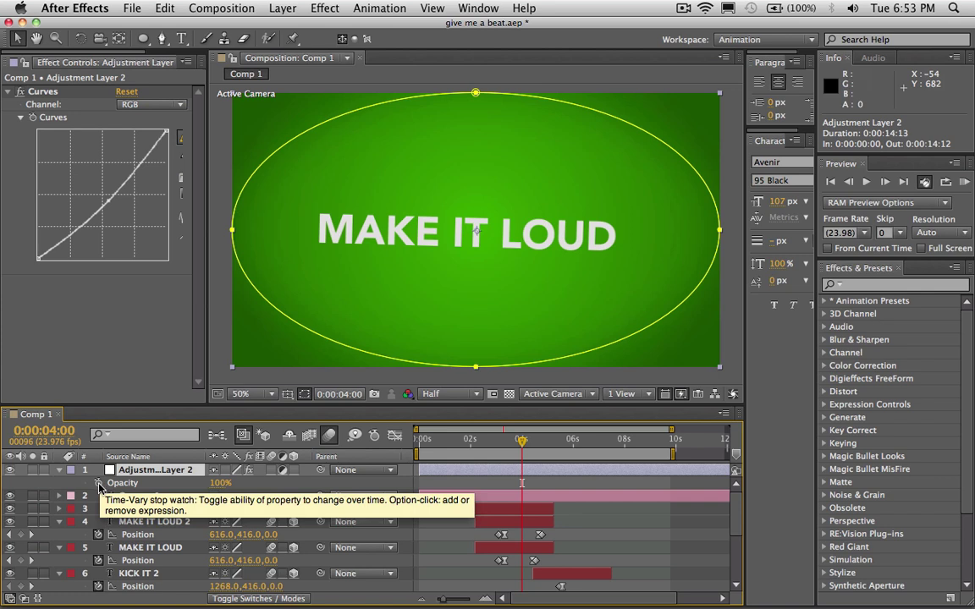
left_click(98, 484, "alt")
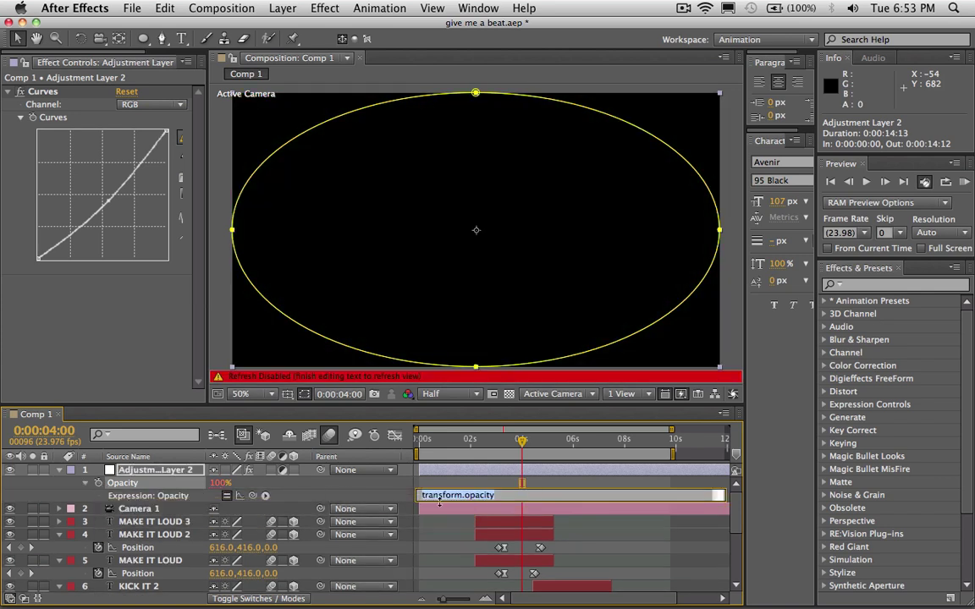
type("wiggle(15,50")
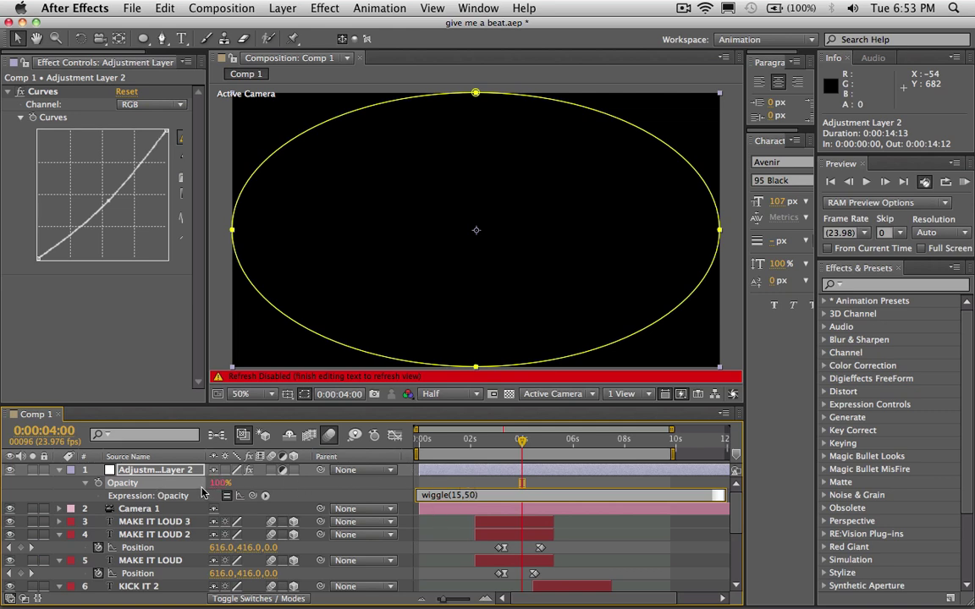
left_click(437, 484)
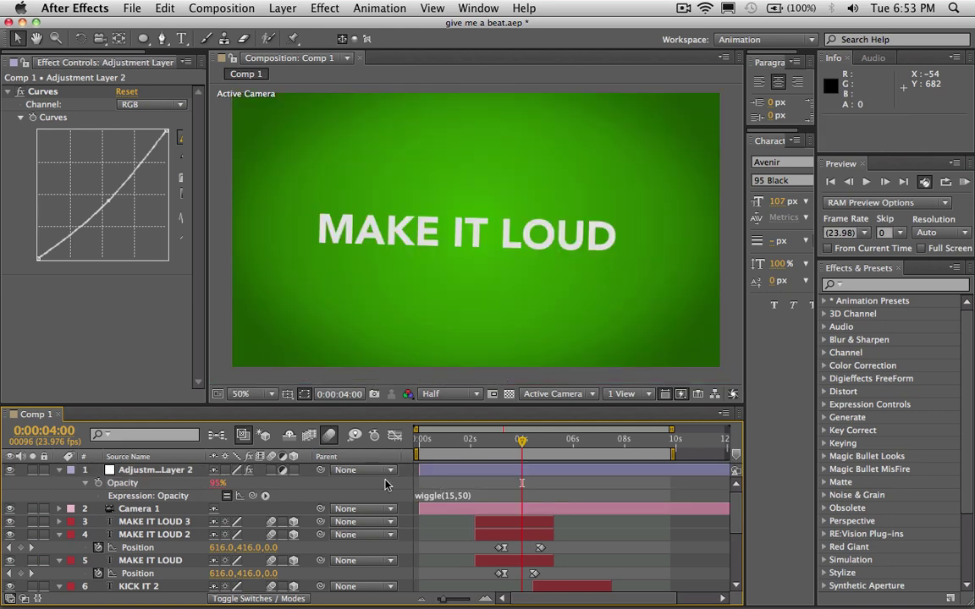
Set the adjustment layer's base Opacity to 0%
left_click(215, 483)
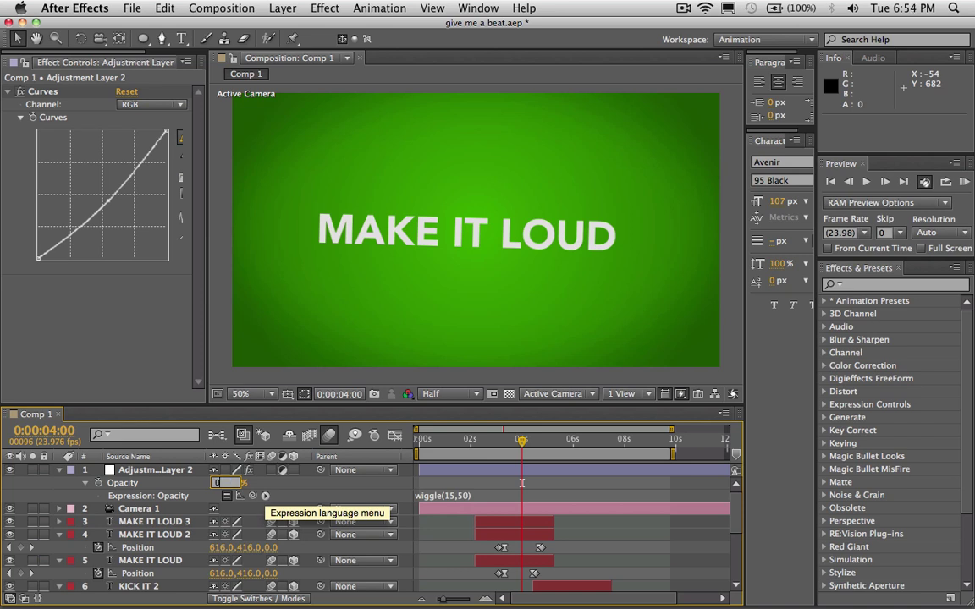
type("0")
left_click(404, 495)
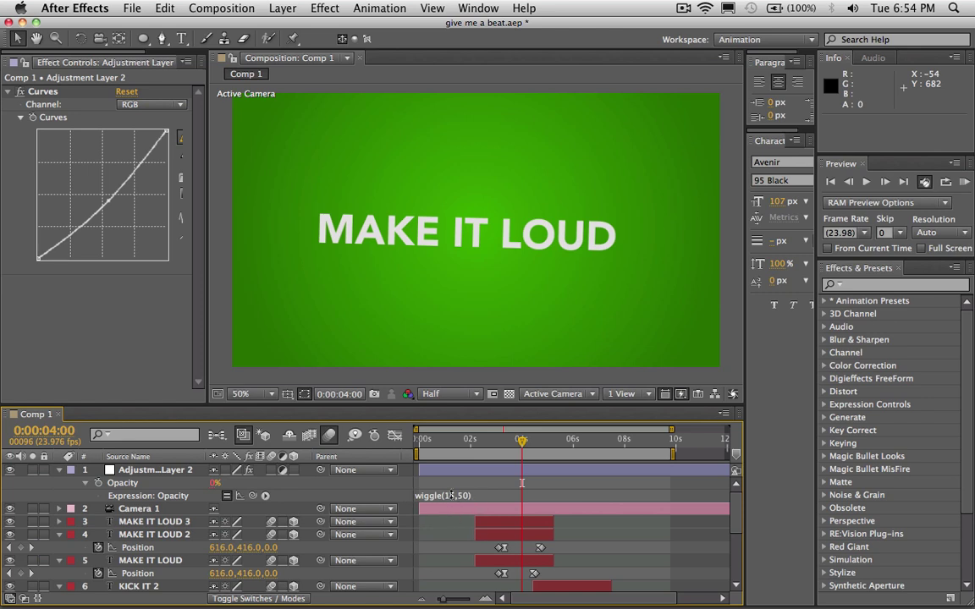
Try a base Opacity of 50% on the adjustment layer, and undo it
left_click(218, 484)
type("50")
key("Return")
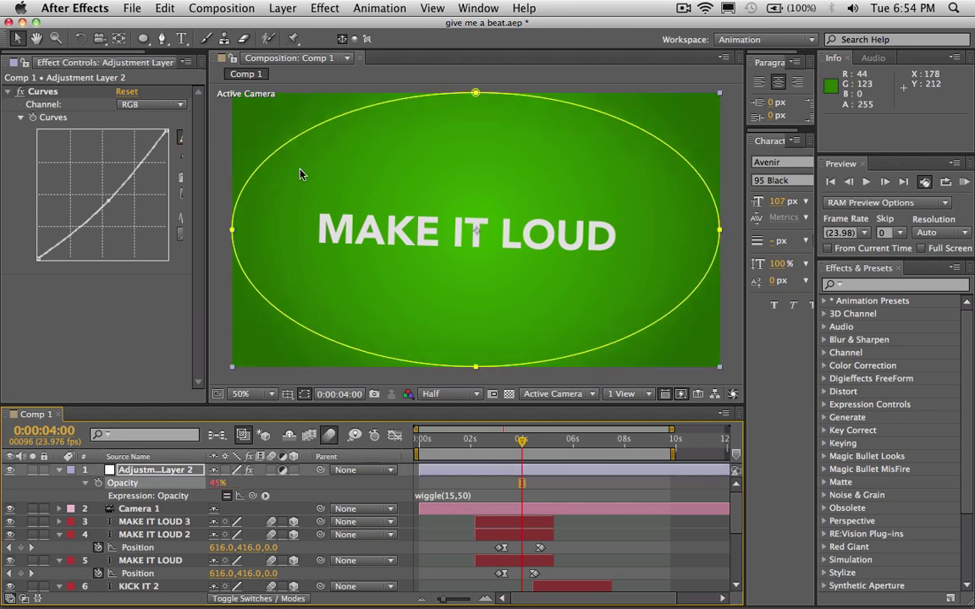
key("super+z")
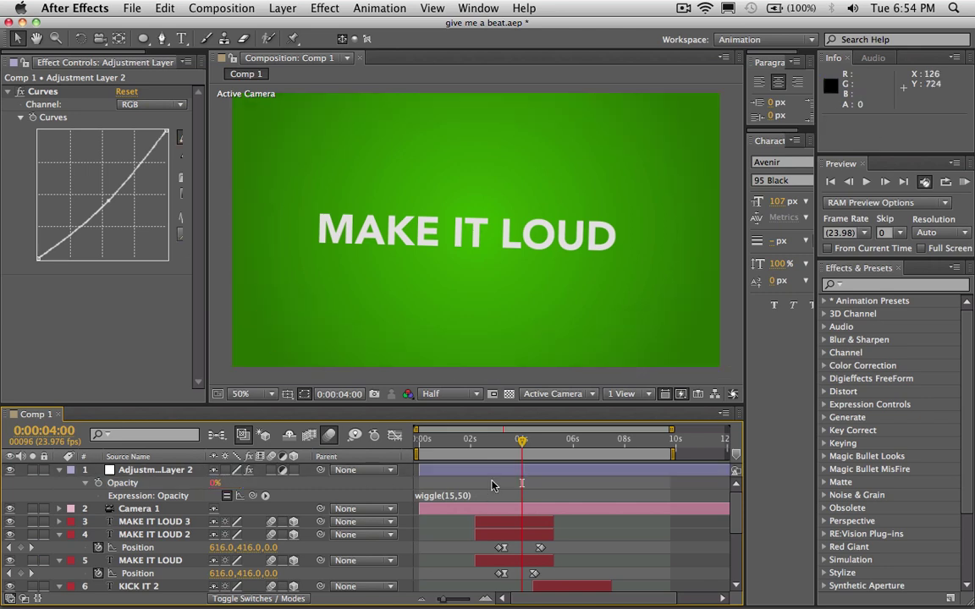
RAM preview the vignette flicker and change the adjustment layer's Opacity expression to wiggle(10,50)
left_click(964, 185)
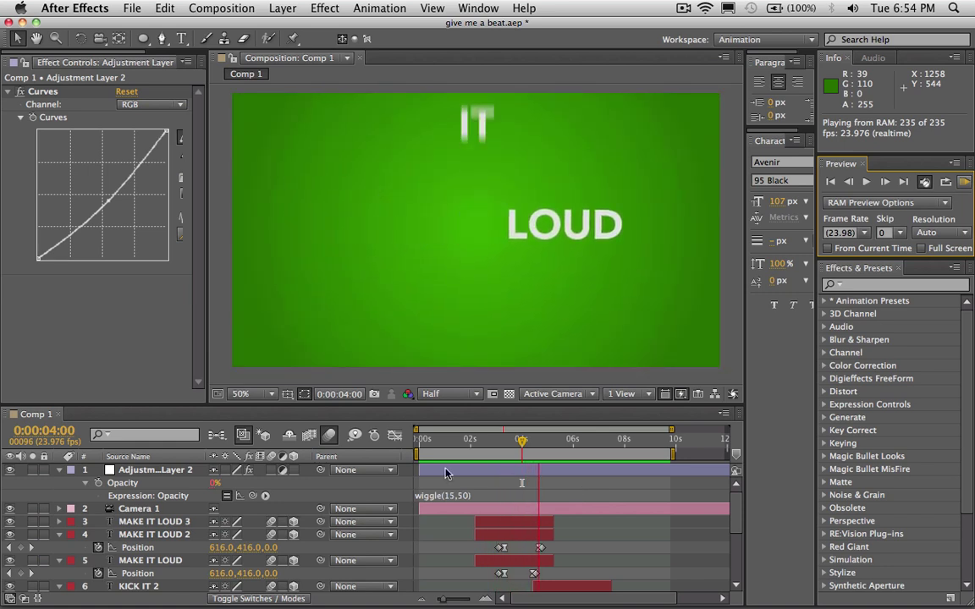
key("space")
left_click(454, 497)
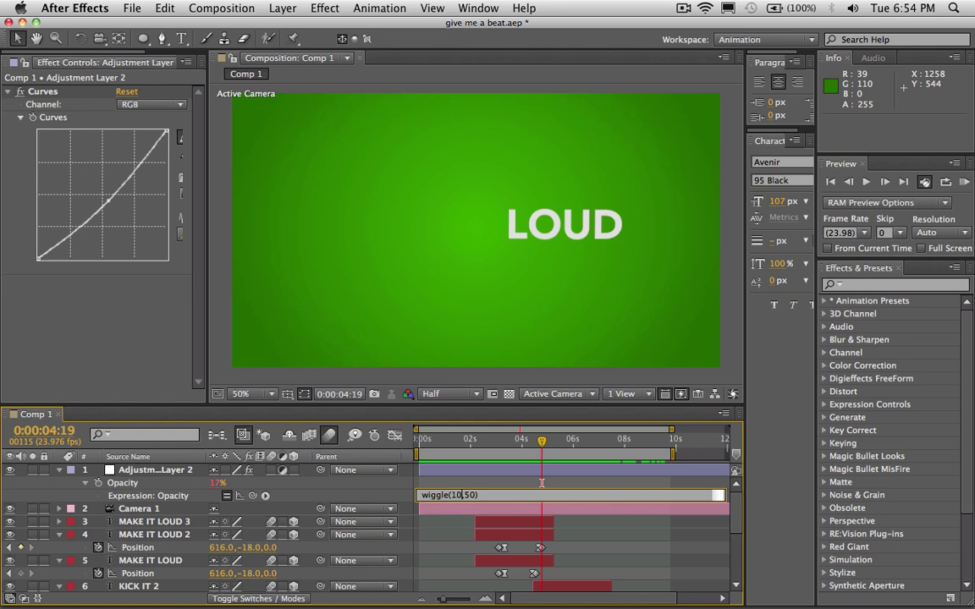
left_click(392, 422)
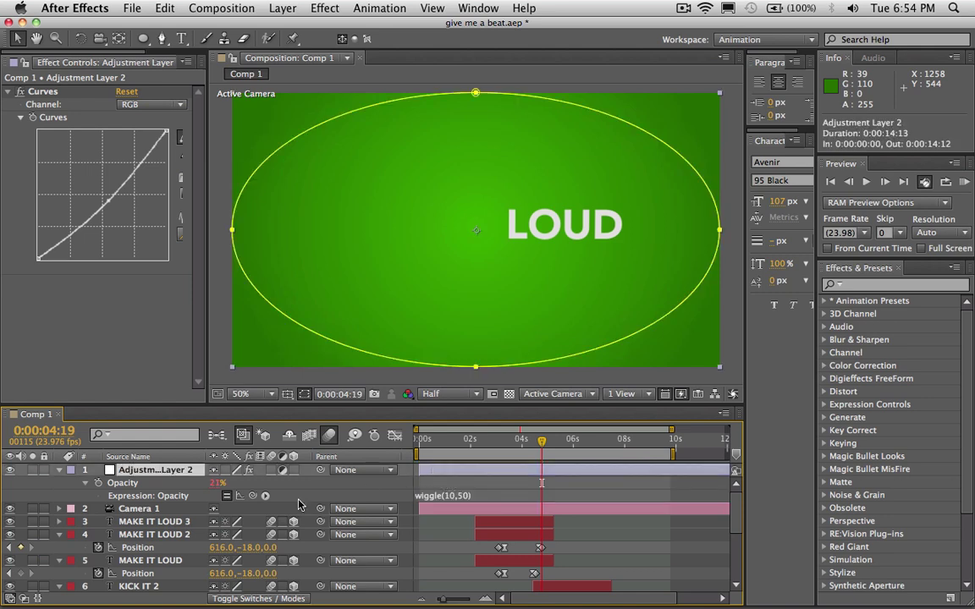
Set the Mask Feather of Mask 1 on Adjustment Layer 2 to 220 pixels
key("u")
key("m")
key("m")
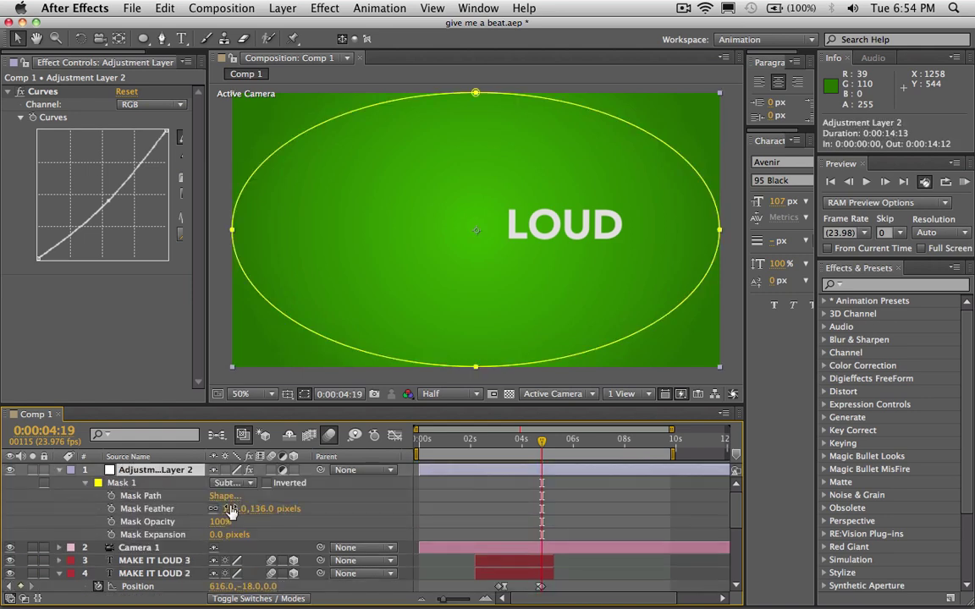
left_click(231, 510)
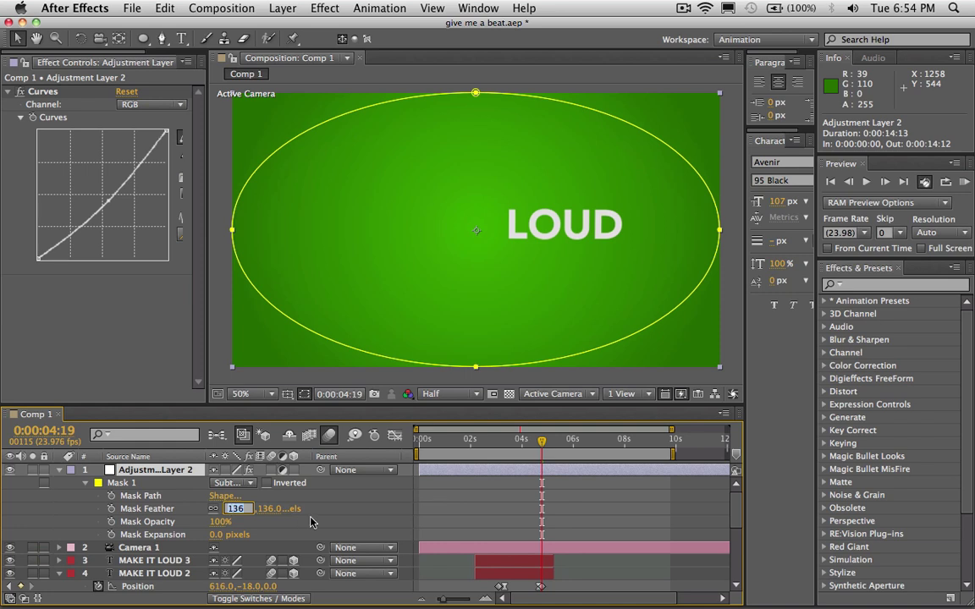
type("220")
key("Return")
RAM preview the composition to check the softened vignette flicker
left_click(964, 181)
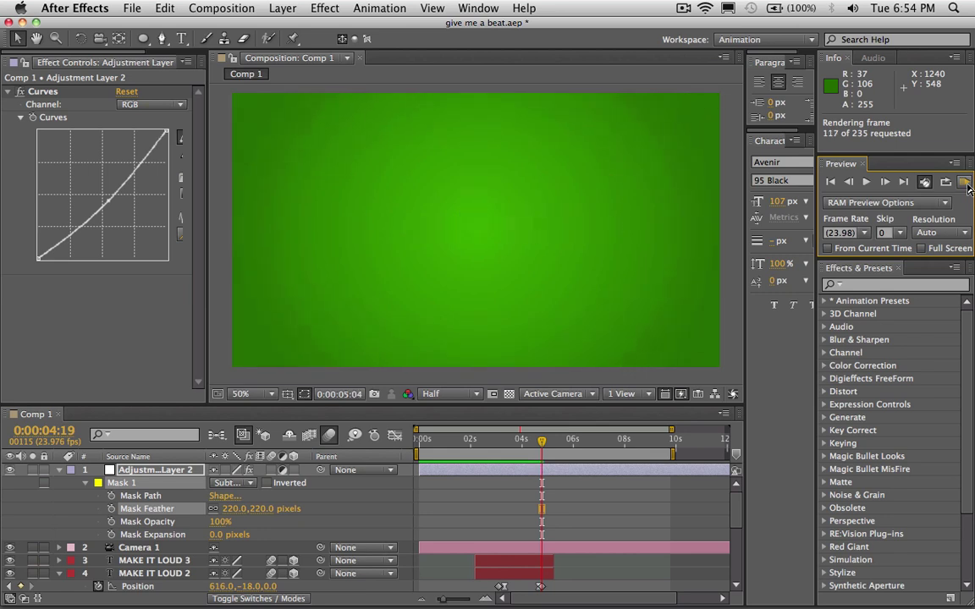
left_click(952, 134)
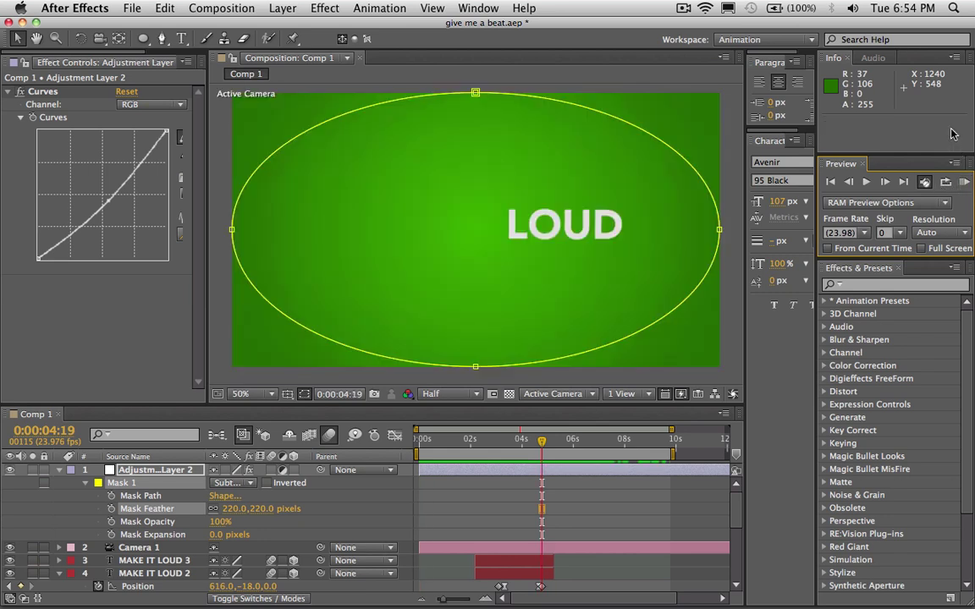
left_click(963, 184)
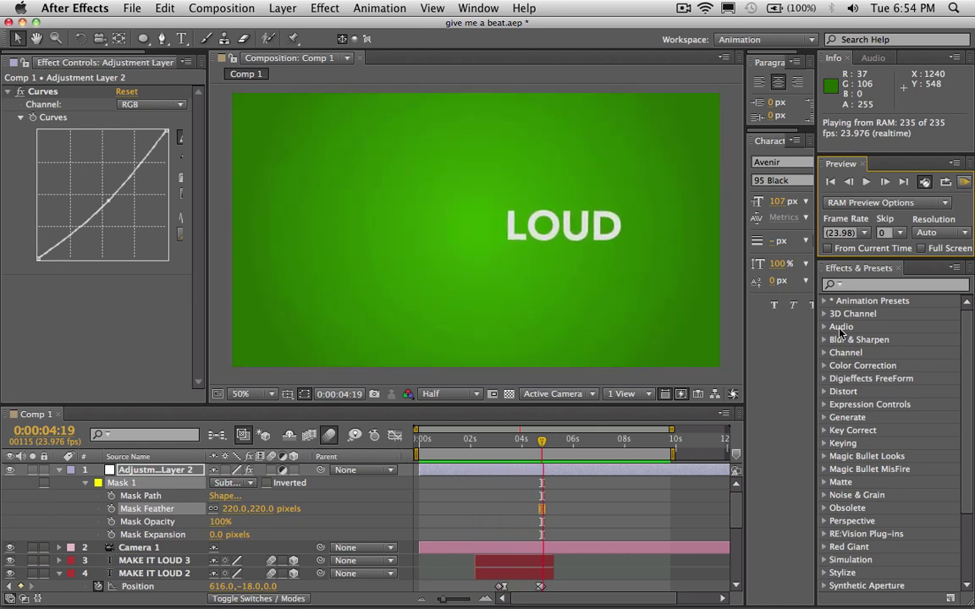
left_click(316, 489)
Change the Opacity expression on Adjustment Layer 2 to wiggle(10,20) and RAM preview the flicker
left_click(147, 470)
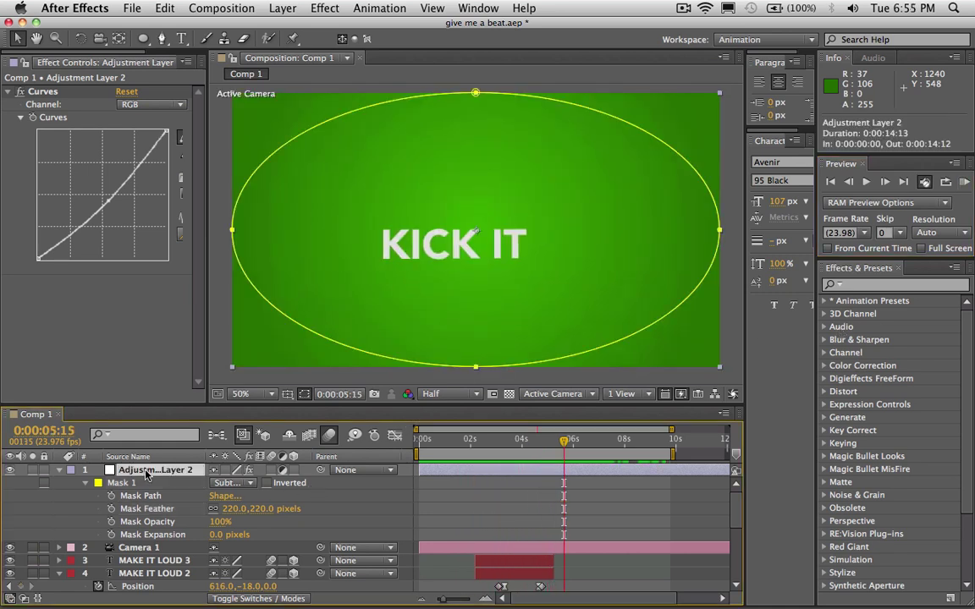
type("wiggle(10,50)")
left_click(466, 495)
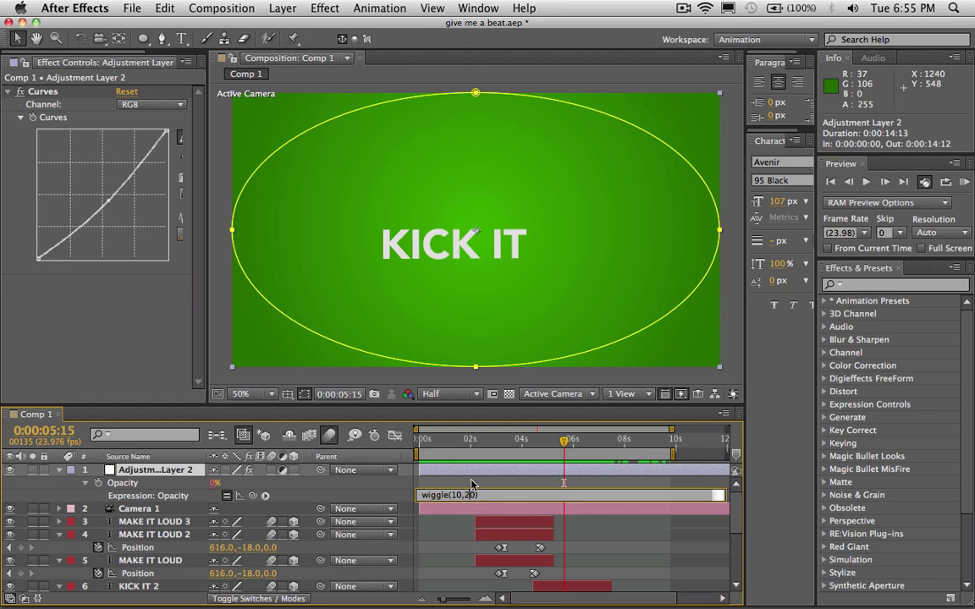
key("KP_Enter")
key("KP_0")
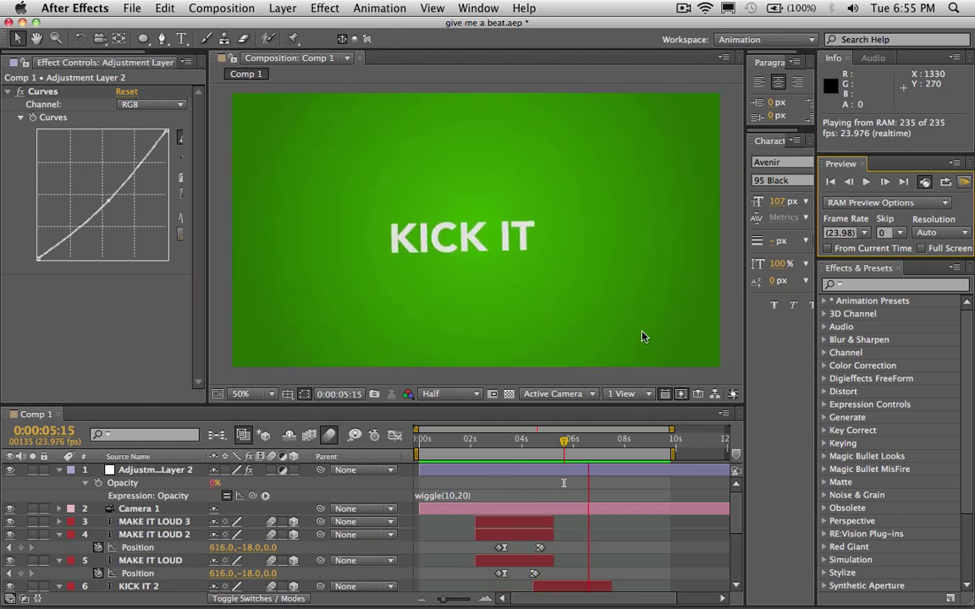
left_click(618, 412)
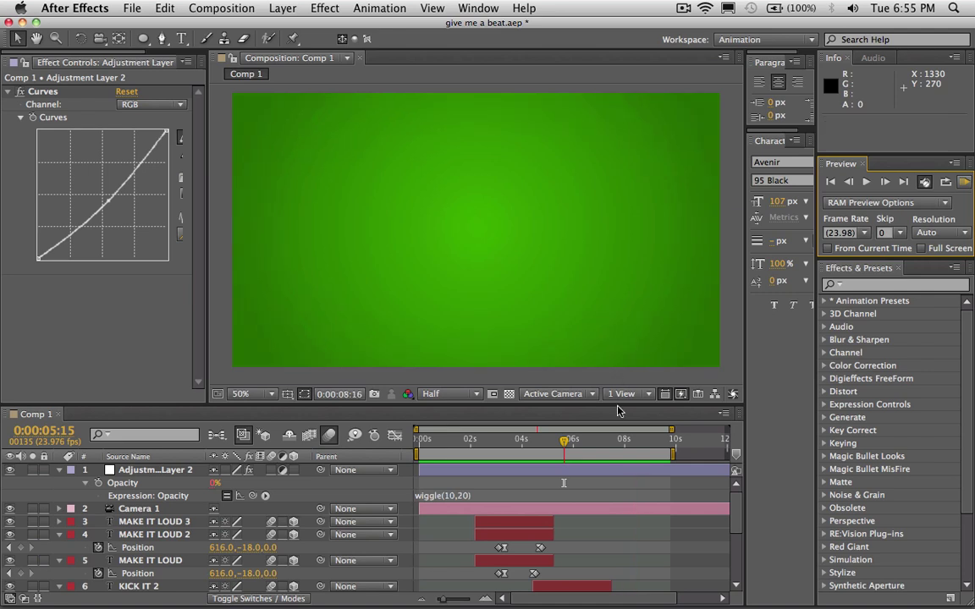
Extend the end of the work area to 0:00:13:23 and move the current time to 0:00:10:01
scroll(638, 489, "down", 5)
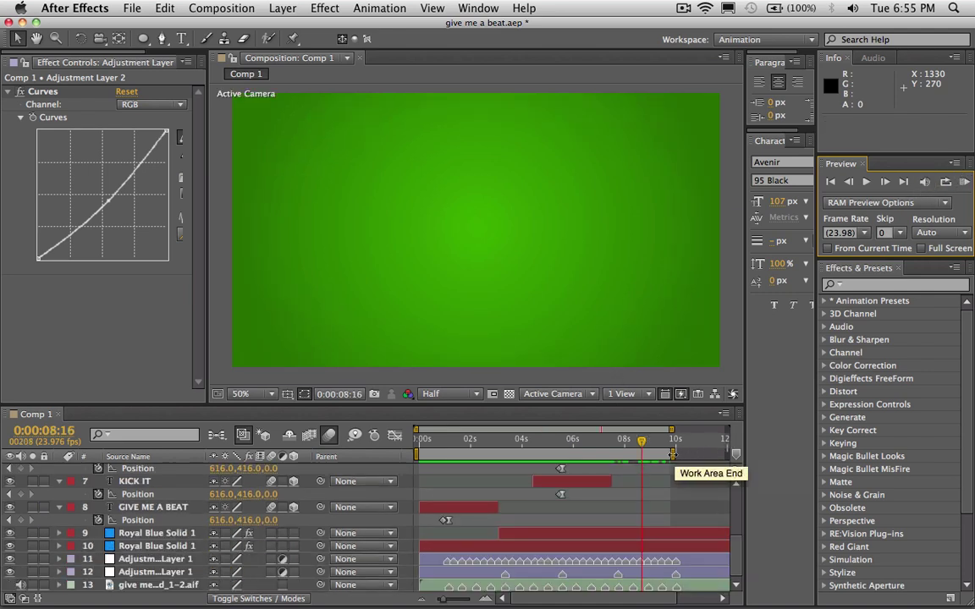
left_click_drag(674, 457, 715, 454)
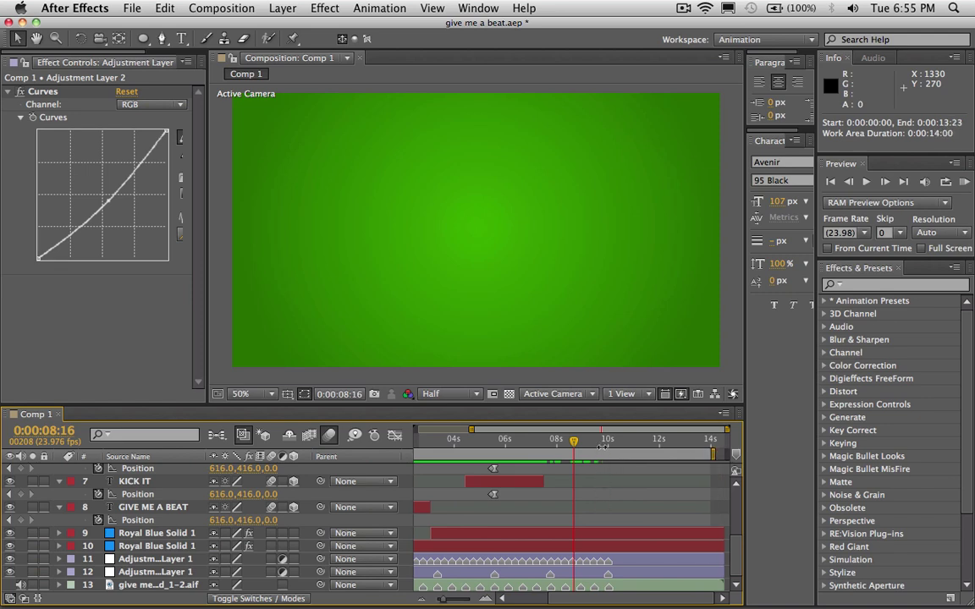
mouse_move(602, 446)
left_mouse_down()
mouse_move(594, 440)
mouse_move(607, 440)
left_mouse_up()
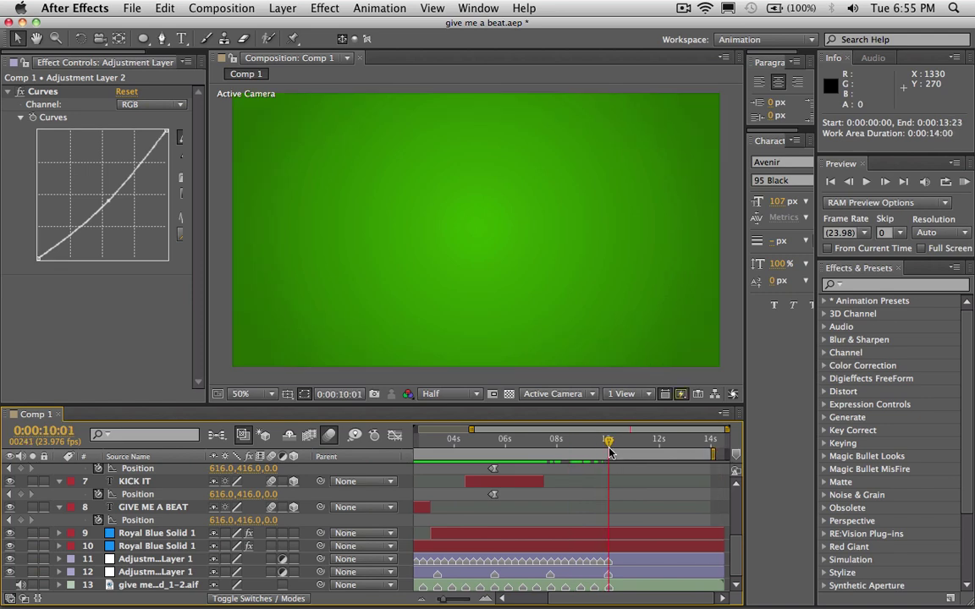
Extend the out points of the KICK IT and KICK IT 2 layers to 0:00:07:18, at the beat marker
left_click(485, 599)
left_click(491, 597)
left_click_drag(560, 453, 447, 455)
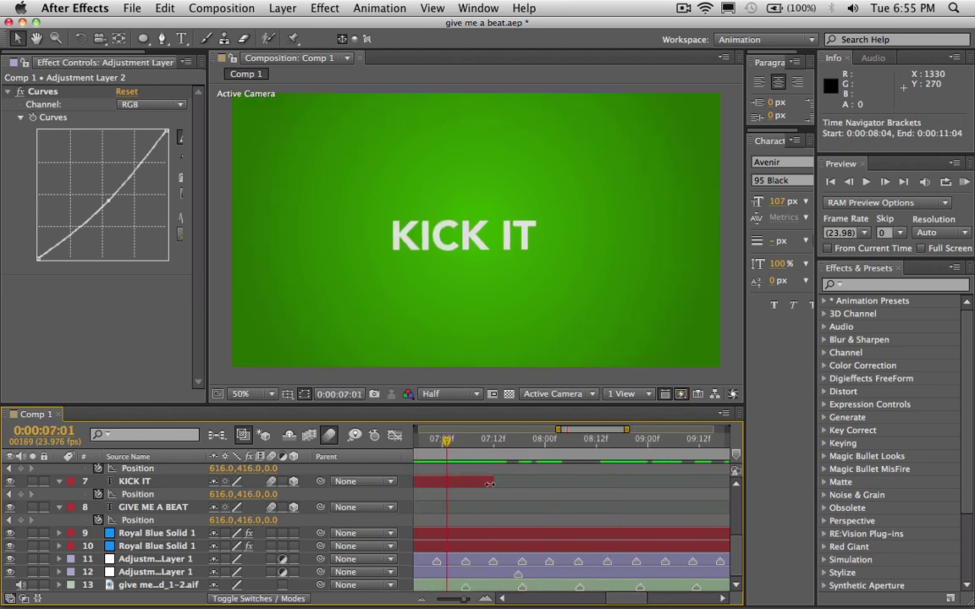
scroll(489, 486, "up", 3)
scroll(482, 500, "down", 3)
left_click_drag(496, 484, 513, 485)
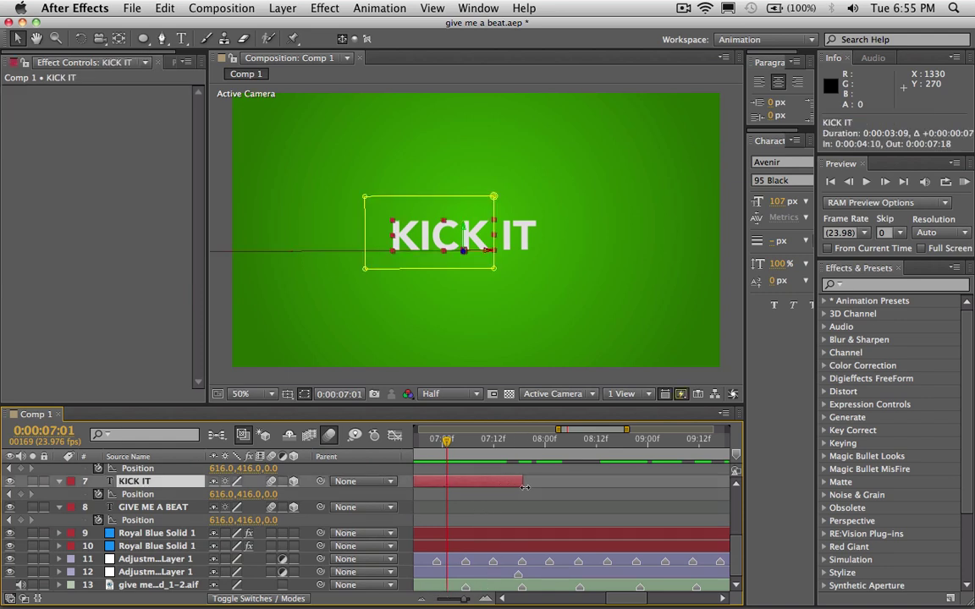
left_click_drag(447, 440, 523, 449)
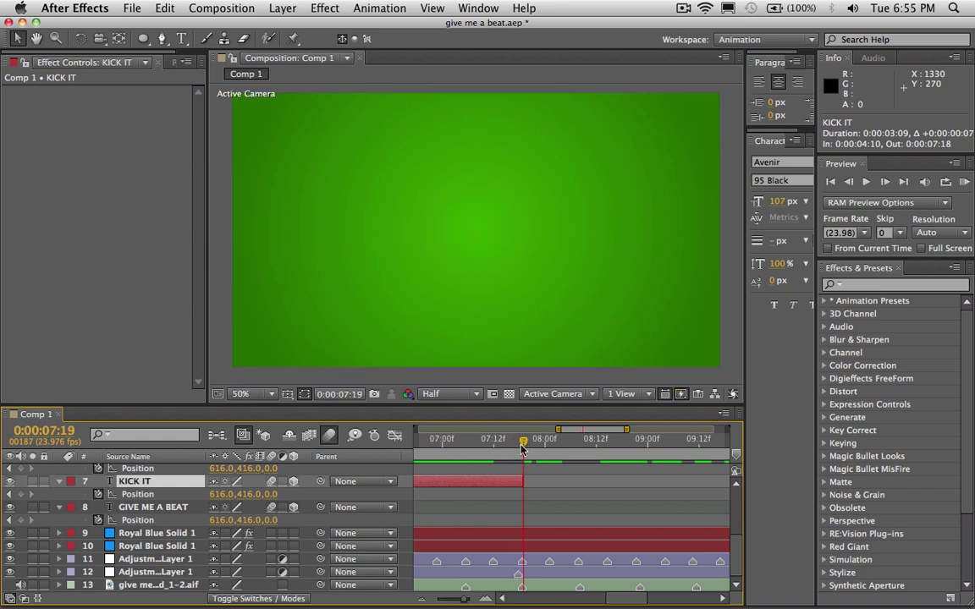
scroll(512, 493, "up", 3)
left_click_drag(494, 521, 524, 522)
scroll(522, 525, "down", 3)
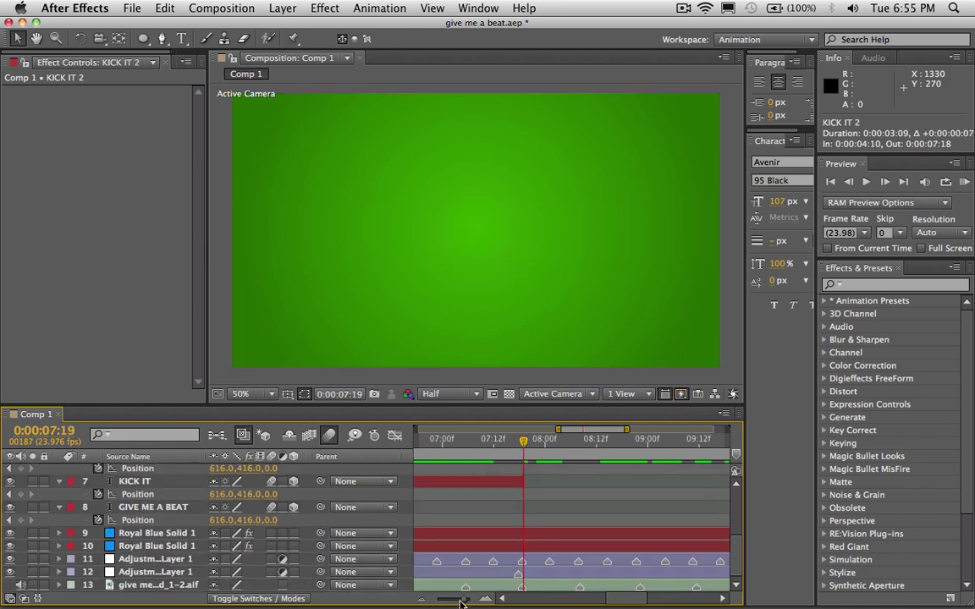
RAM preview the full work area to check the lyric timing against the music
left_click_drag(461, 602, 437, 601)
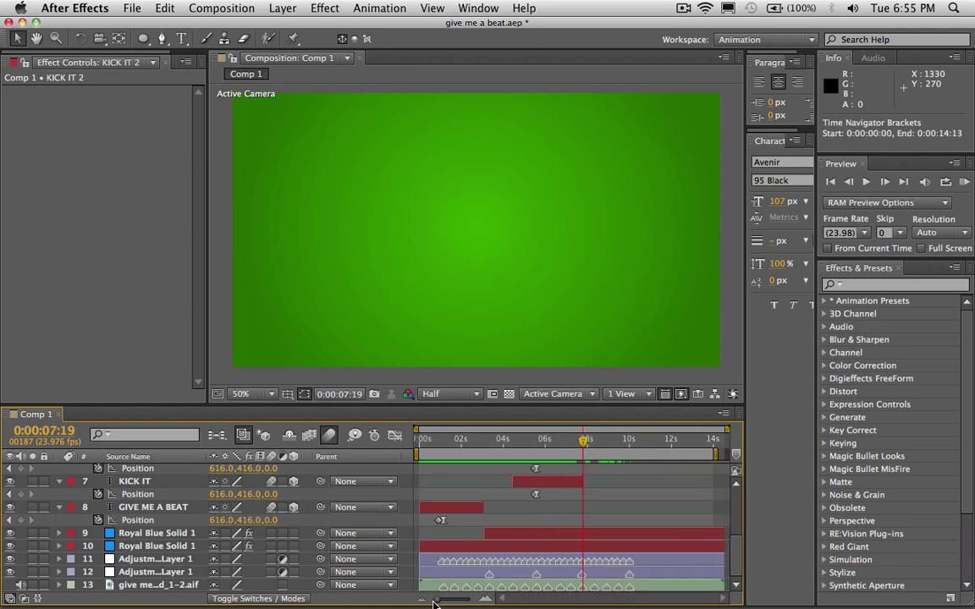
left_click(964, 182)
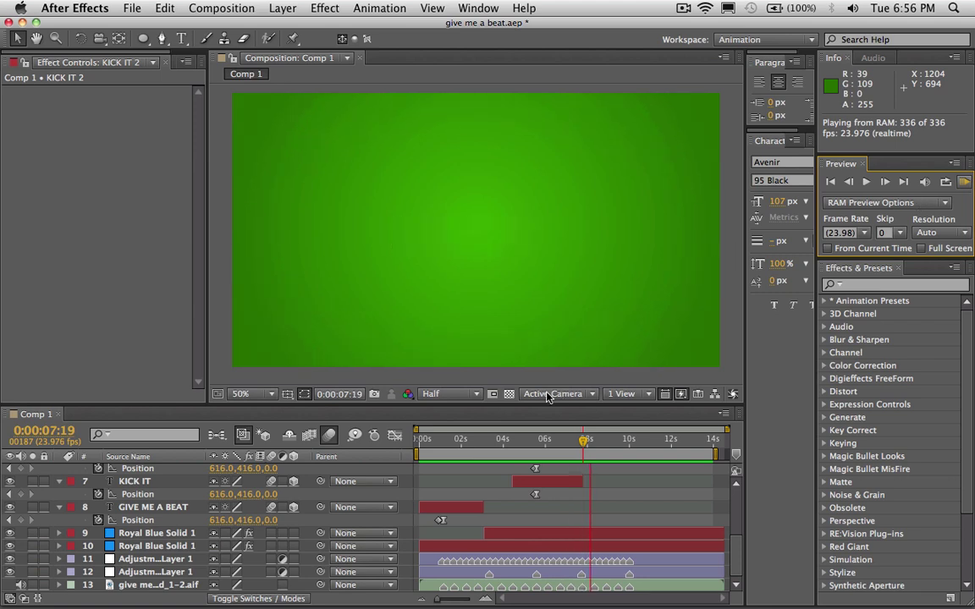
left_click(587, 441)
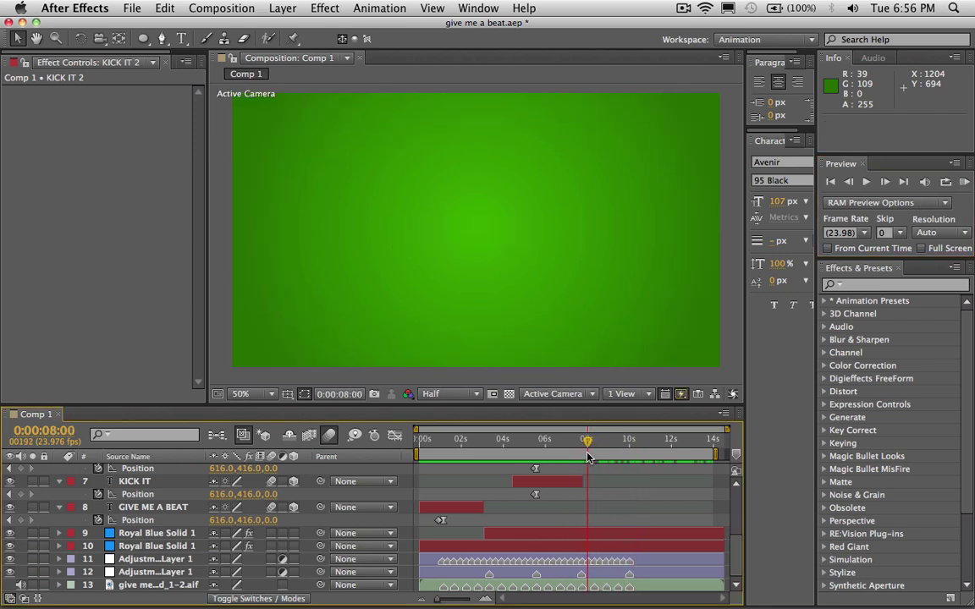
Duplicate the KICK IT 2 layer and show the duplicate's Position keyframes
mouse_move(589, 458)
left_mouse_down()
mouse_move(581, 457)
mouse_move(597, 456)
left_mouse_up()
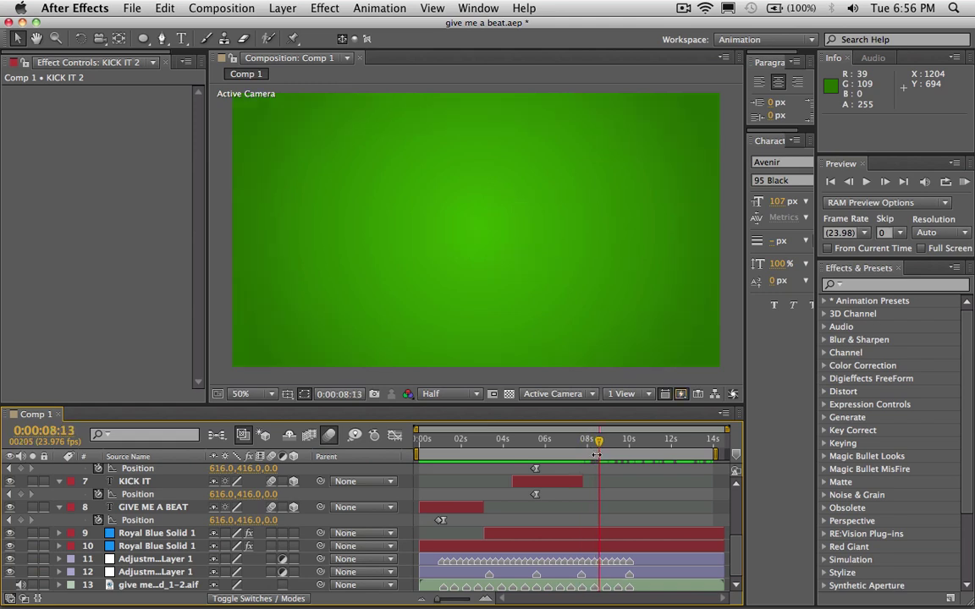
scroll(662, 499, "up", 3)
scroll(639, 521, "down", 2)
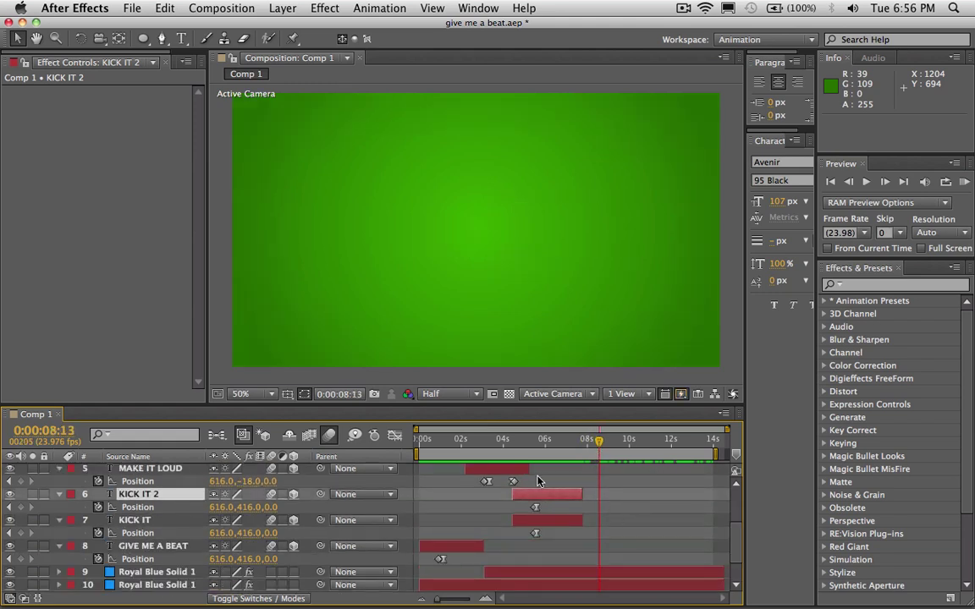
left_click(542, 495)
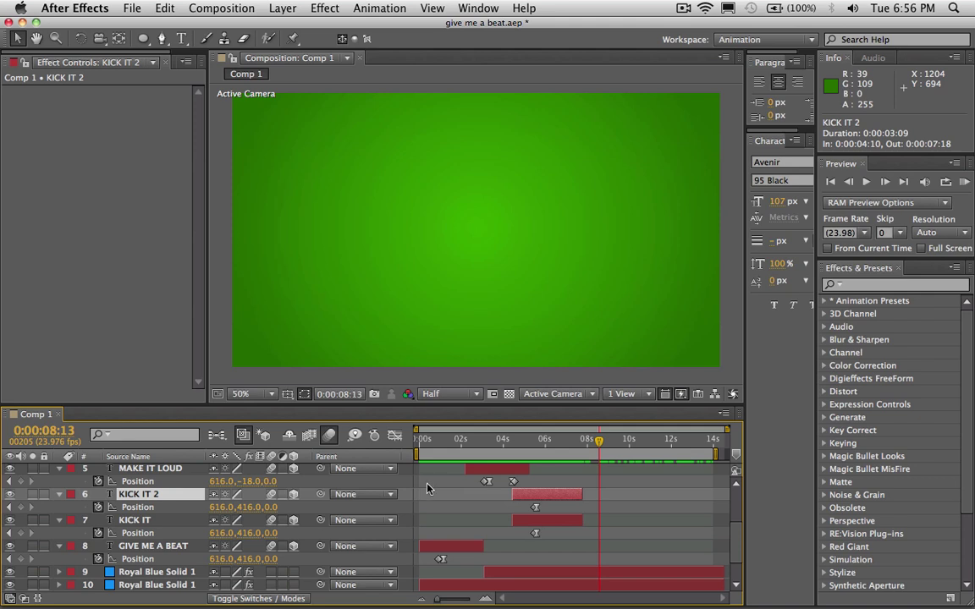
key("super+d")
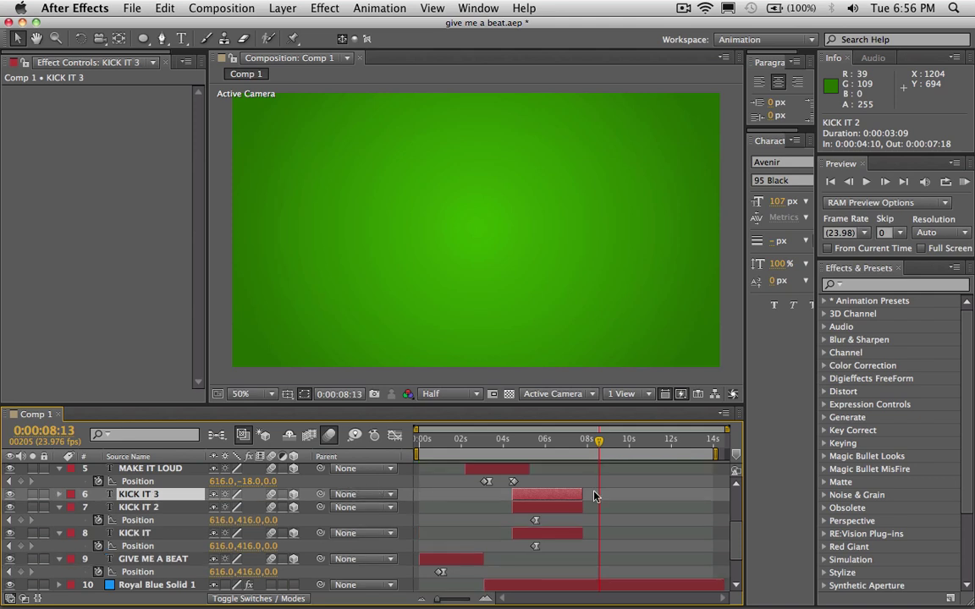
key("equal")
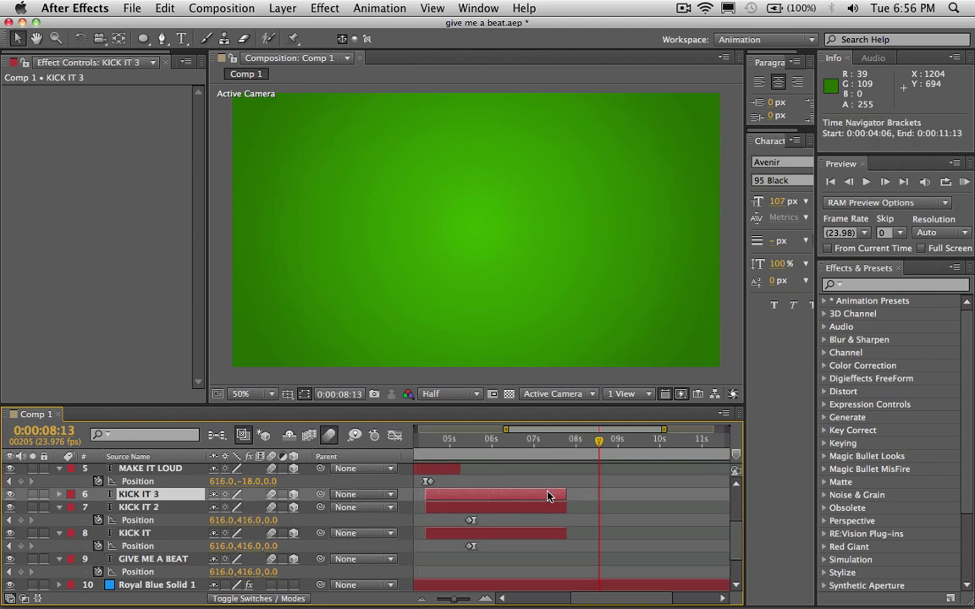
key("p")
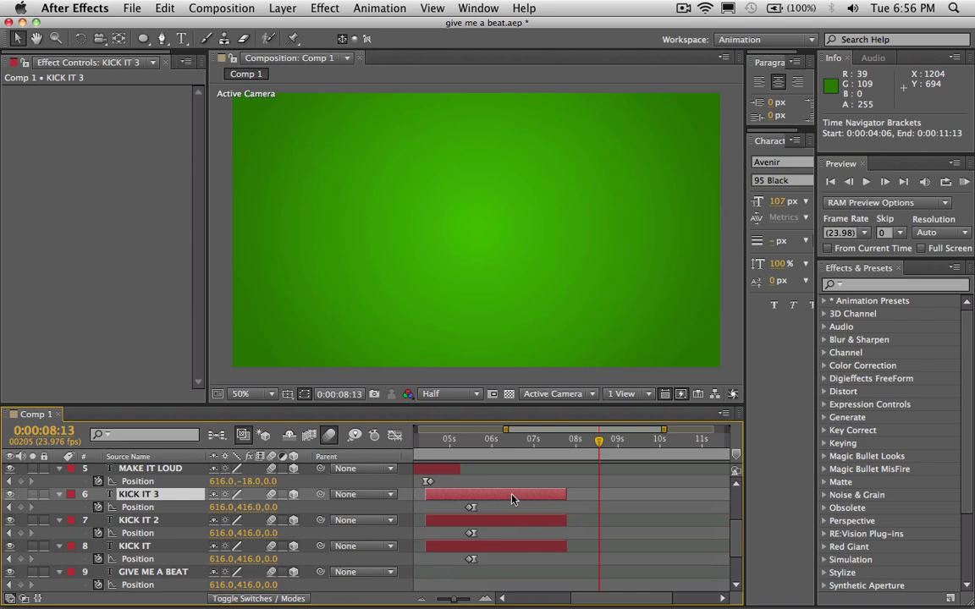
Slide the KICK IT 3 layer along the timeline to start at 0:00:07:07 and move the current time to 0:00:08:12
left_click_drag(512, 498, 579, 497)
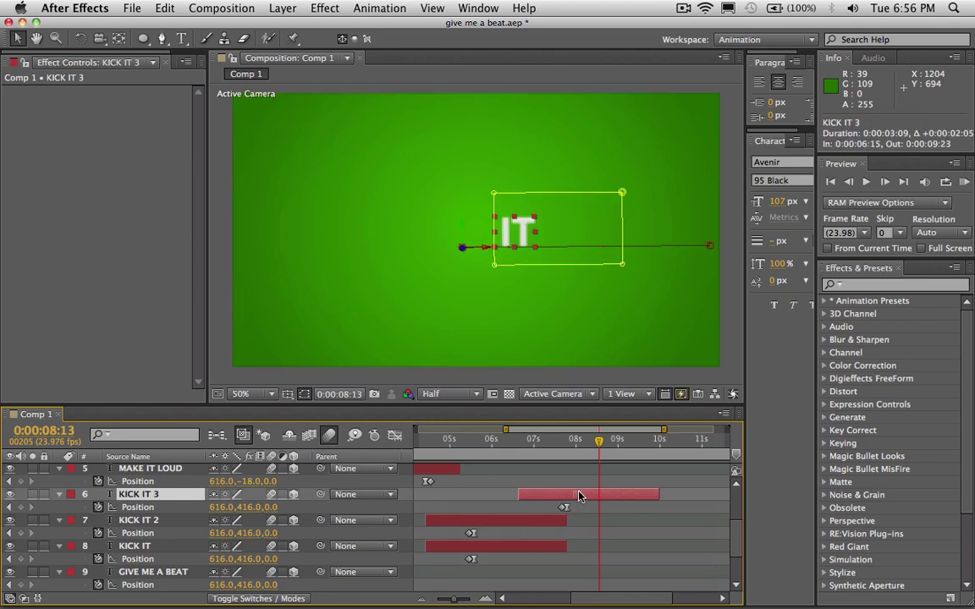
scroll(544, 536, "down", 3)
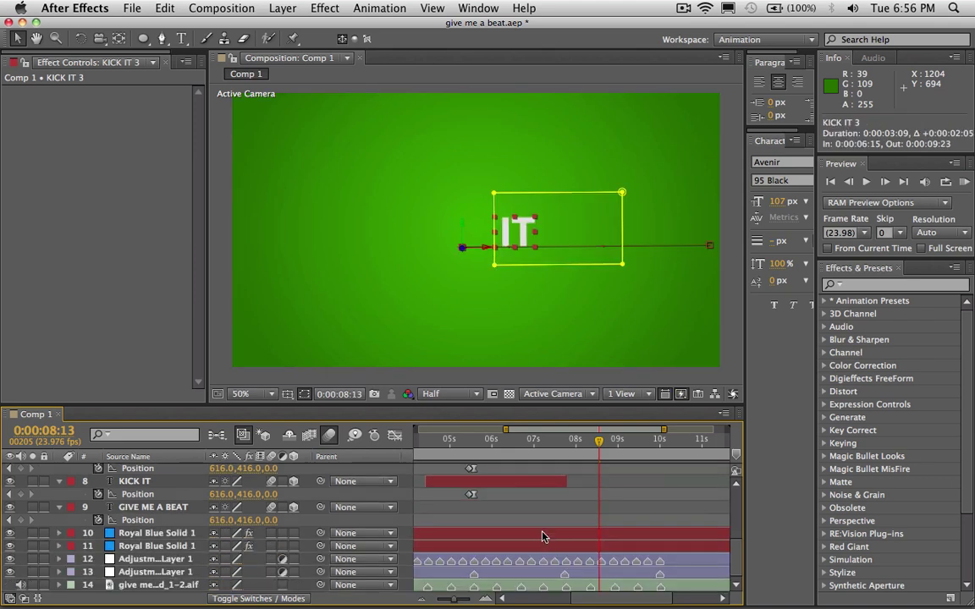
scroll(543, 533, "up", 1)
key("j")
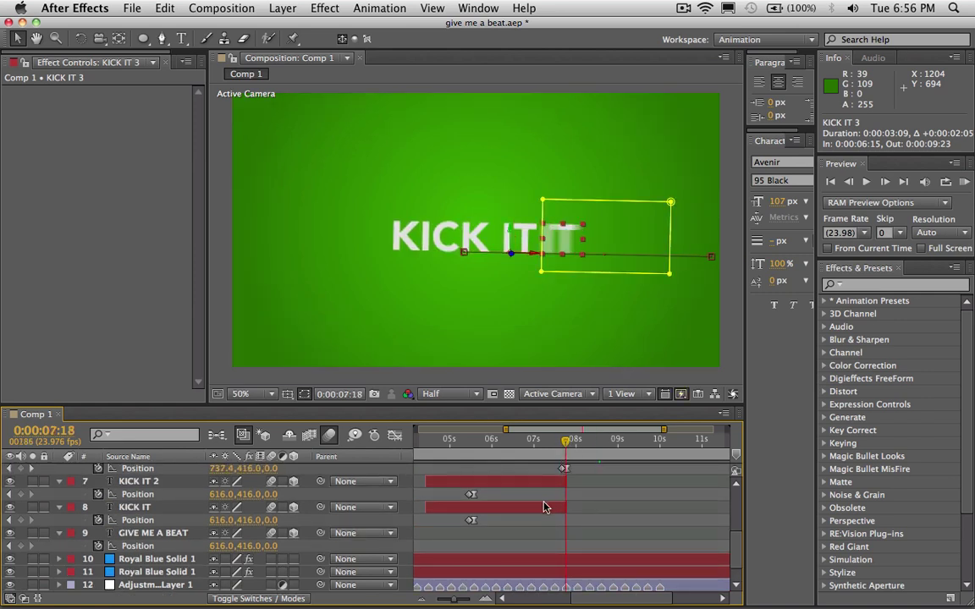
scroll(546, 507, "down", 1)
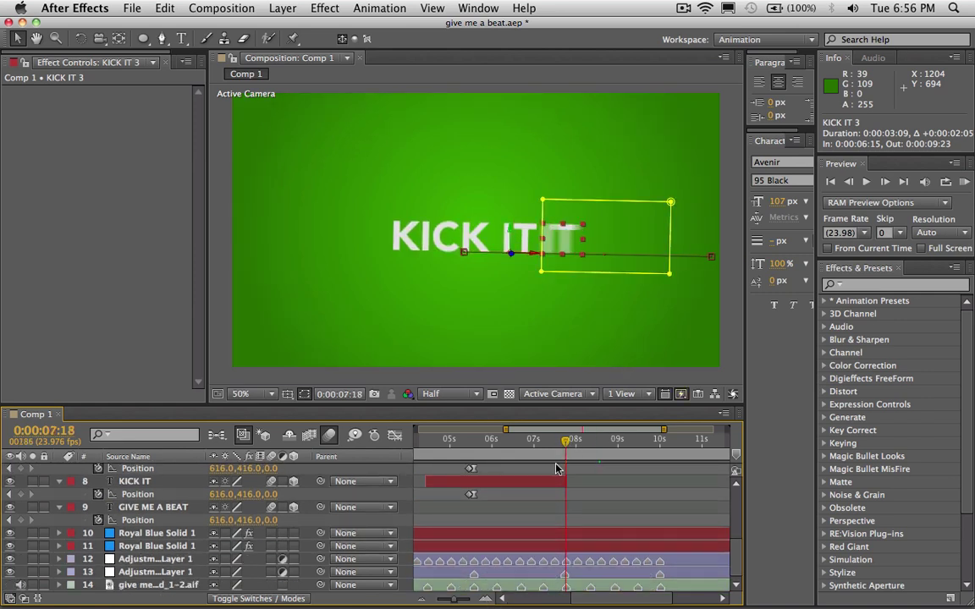
scroll(556, 468, "up", 2)
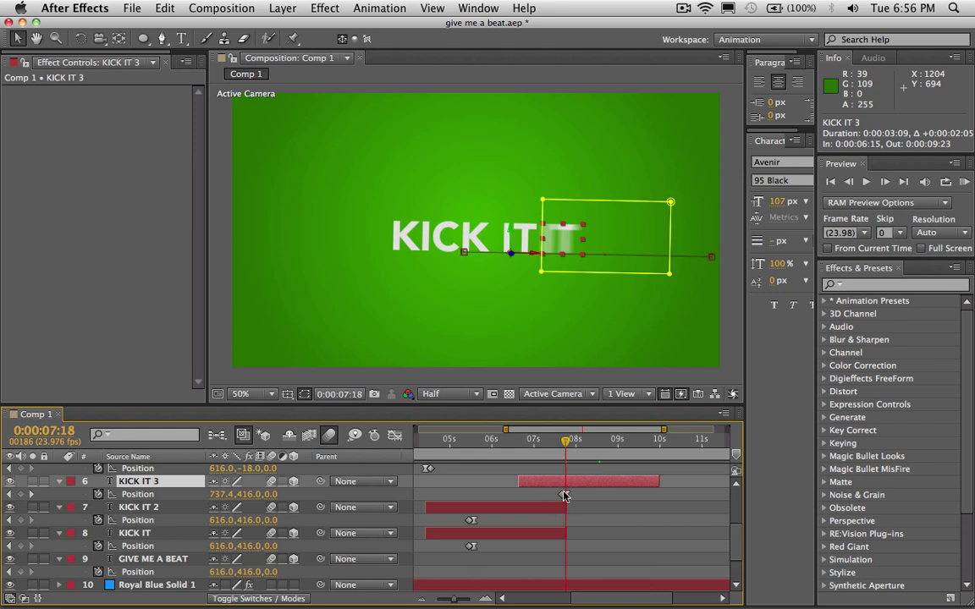
scroll(584, 500, "down", 2)
scroll(590, 491, "up", 1)
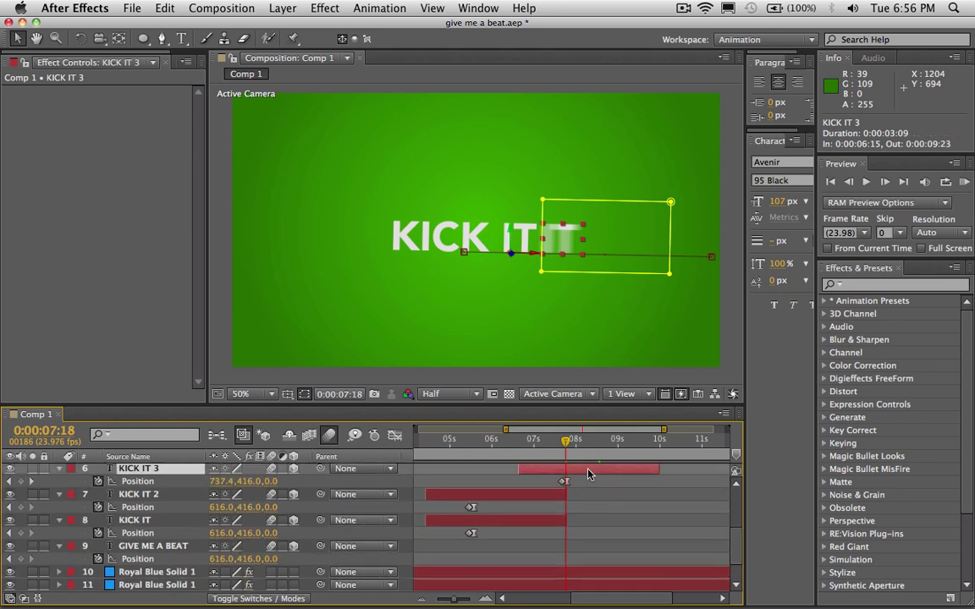
left_click_drag(584, 471, 598, 449)
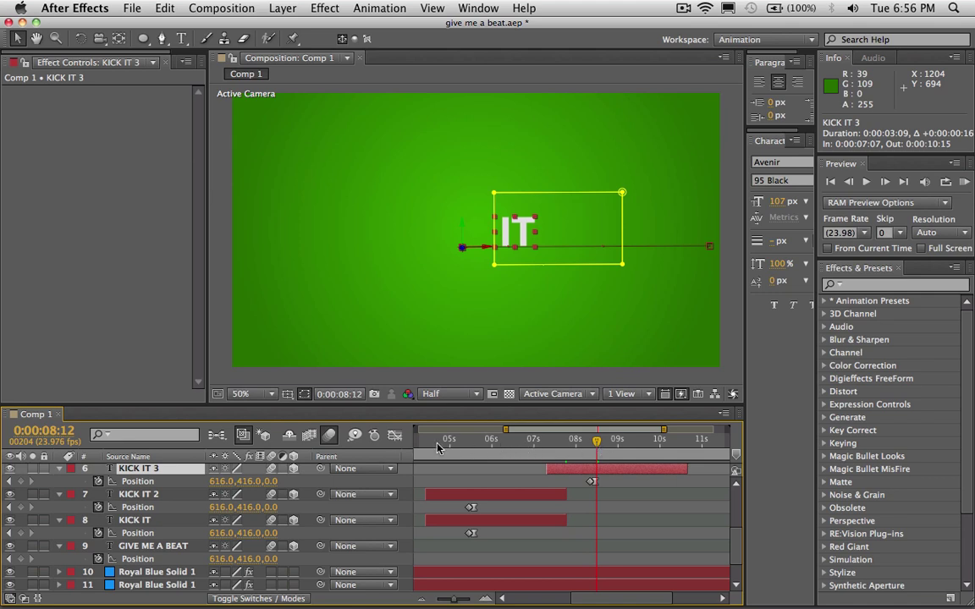
Delete Mask 1 from the KICK IT 3 layer and trim the layer's in point to 0:00:07:19
key("m")
left_click(110, 482)
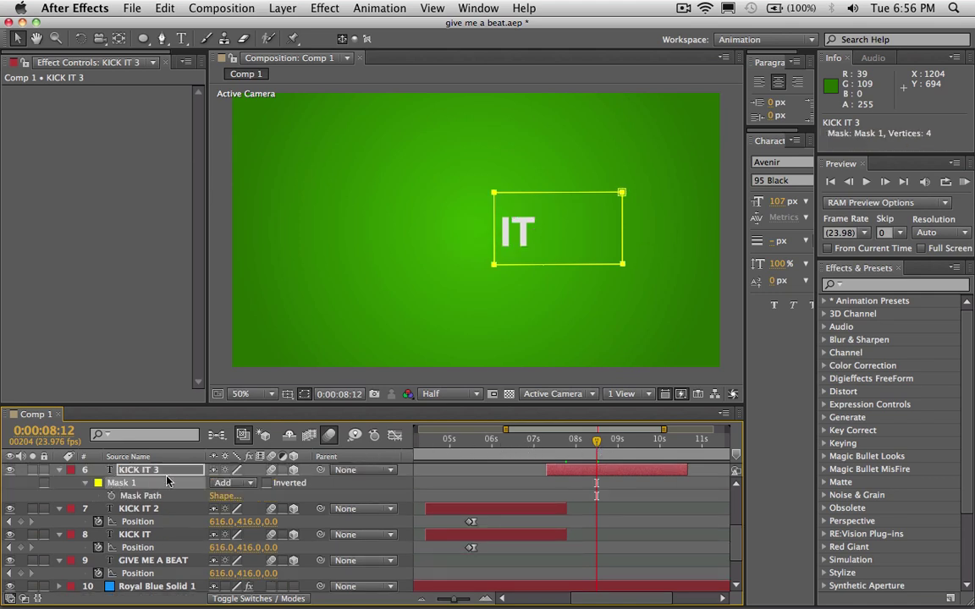
key("Delete")
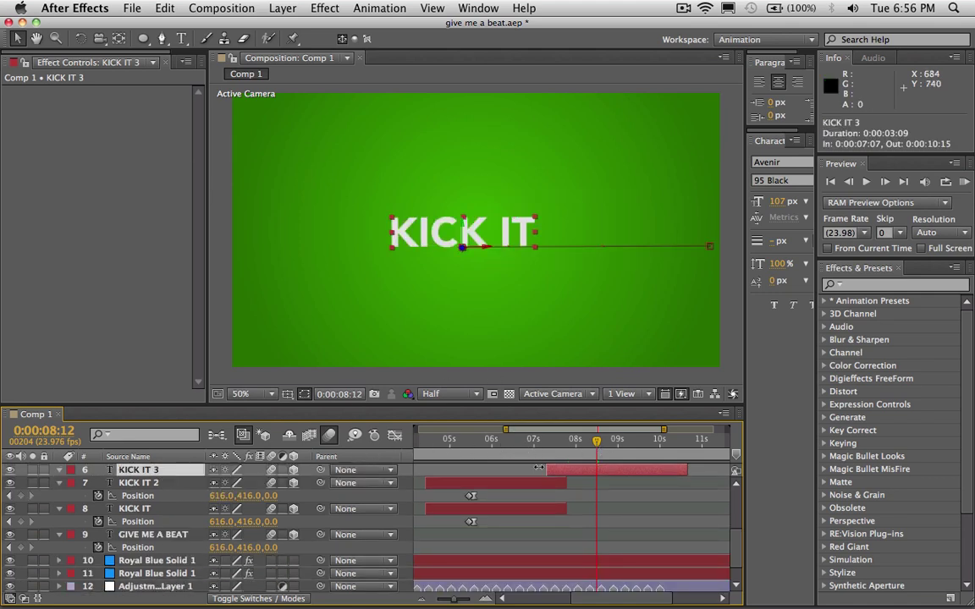
left_click_drag(539, 466, 560, 467)
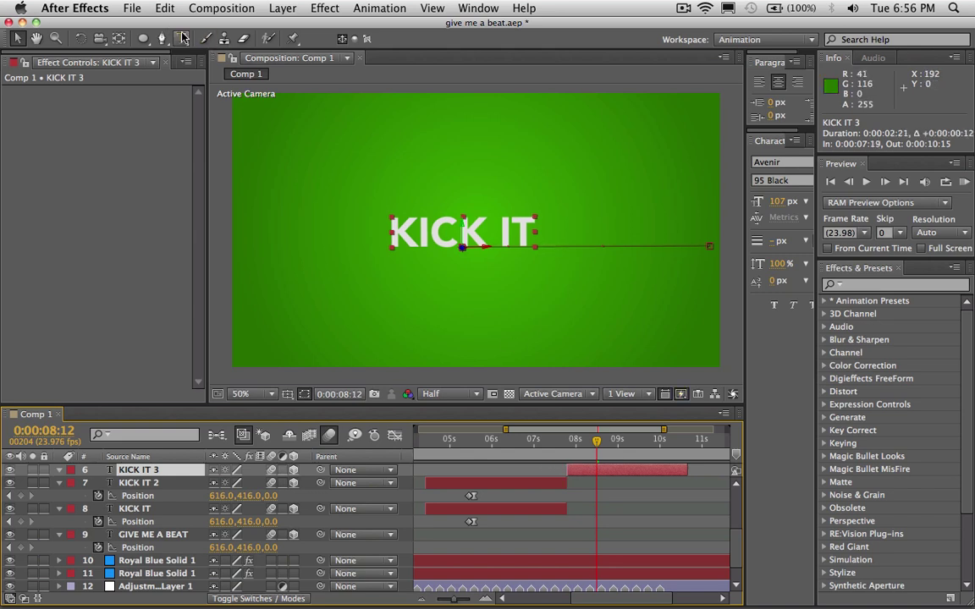
Replace the text of the KICK IT 3 layer with UH
left_click(182, 39)
triple_click(456, 235)
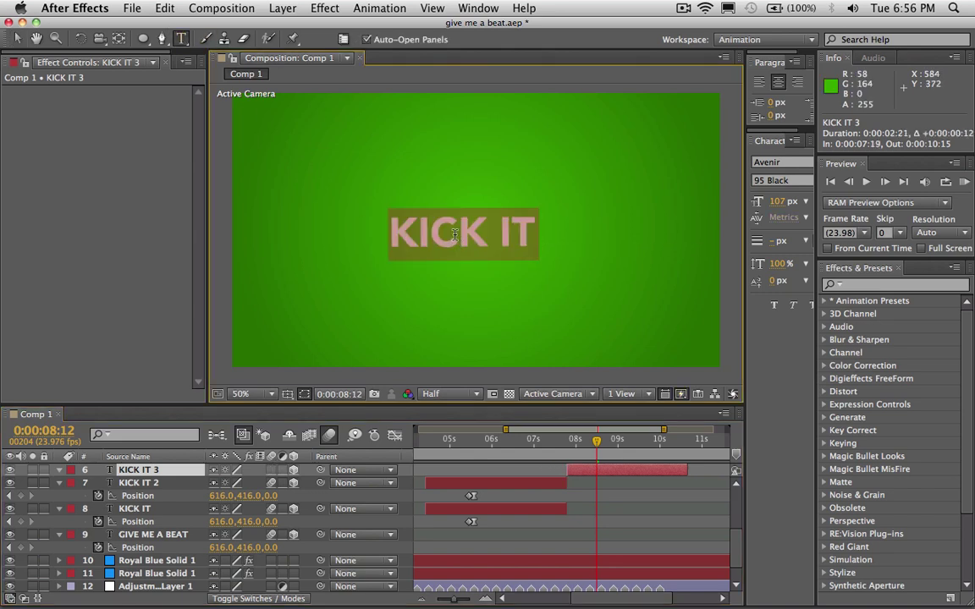
type("UH")
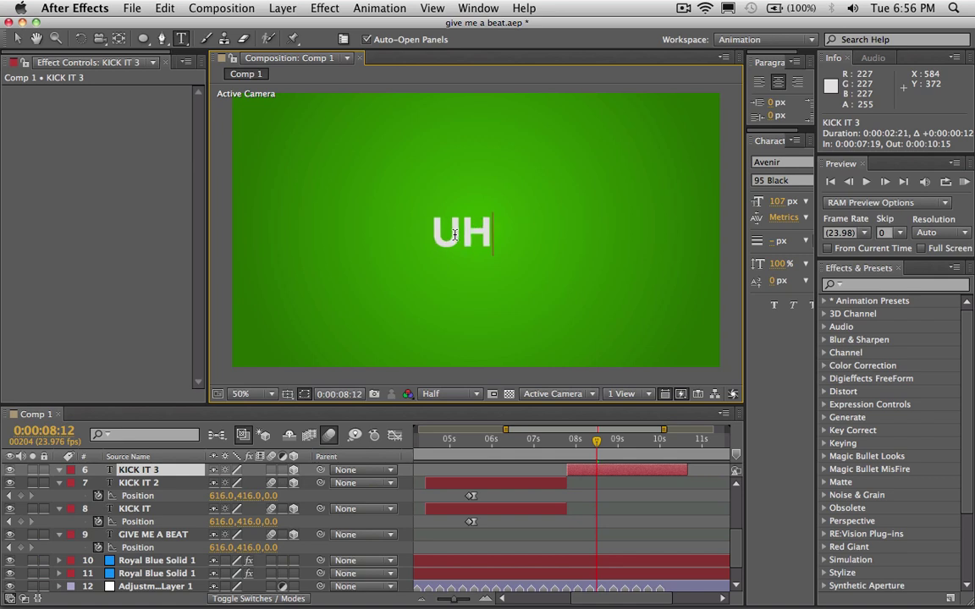
left_click(17, 38)
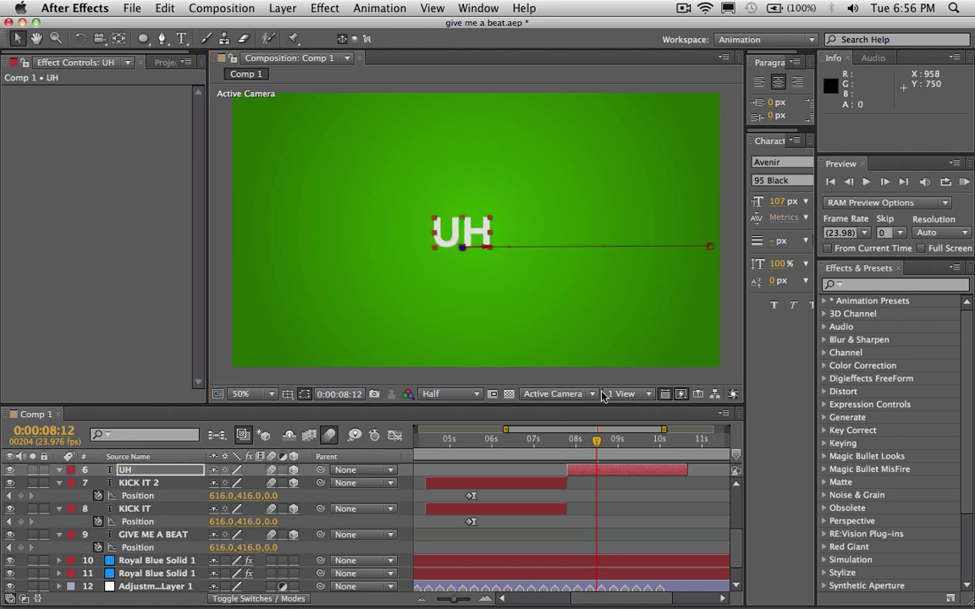
Trim the UH layer to run from 0:00:08:04 to 0:00:08:16 and remove its Position keyframes
scroll(587, 541, "down", 2)
scroll(578, 502, "up", 2)
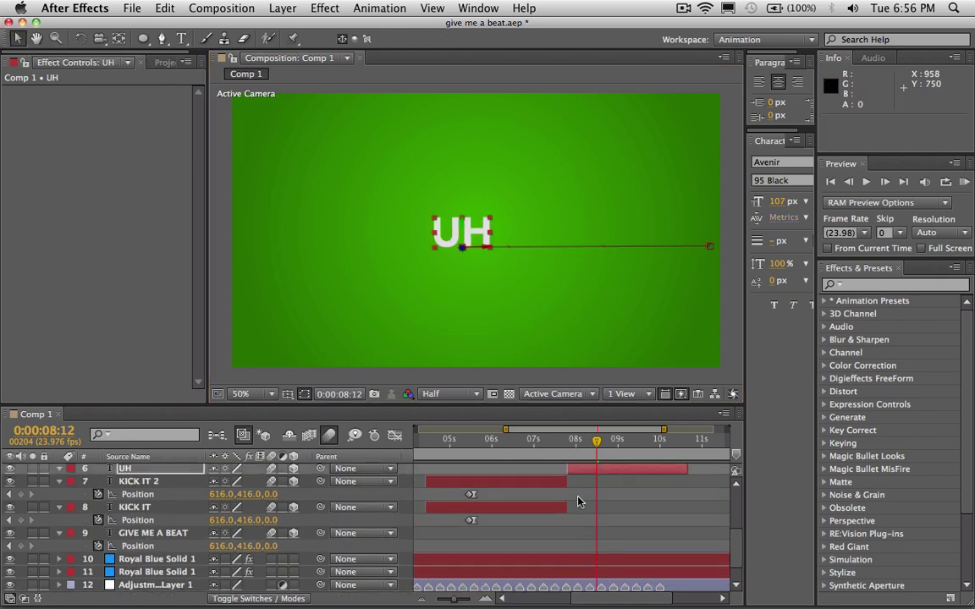
left_click_drag(567, 470, 583, 470)
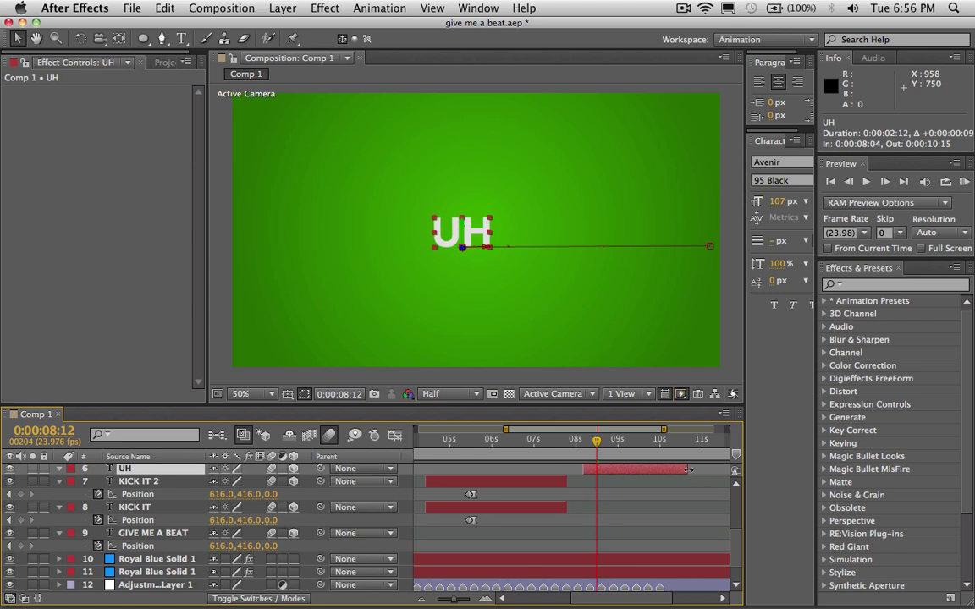
left_click_drag(688, 469, 606, 477)
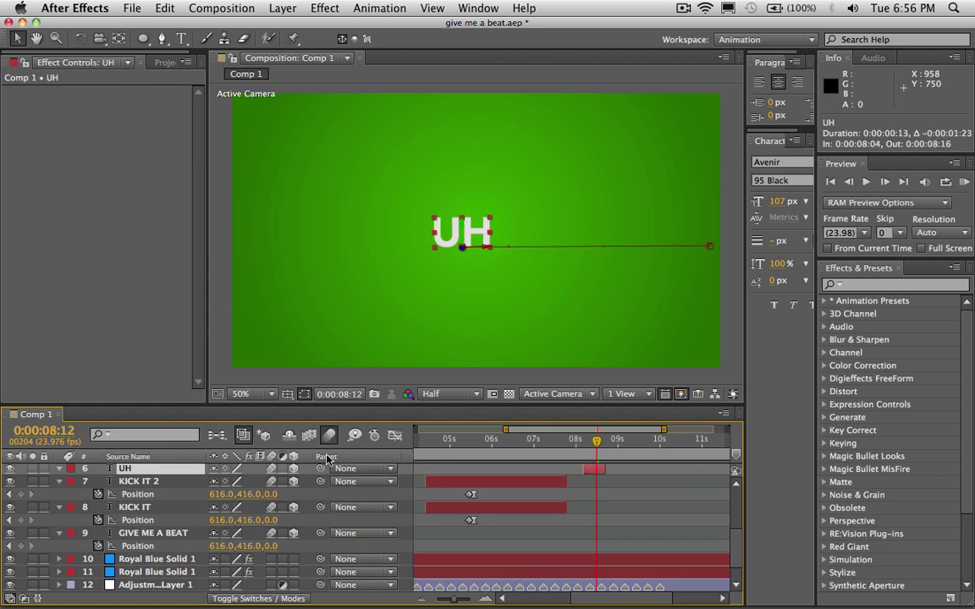
key("p")
left_click(99, 483)
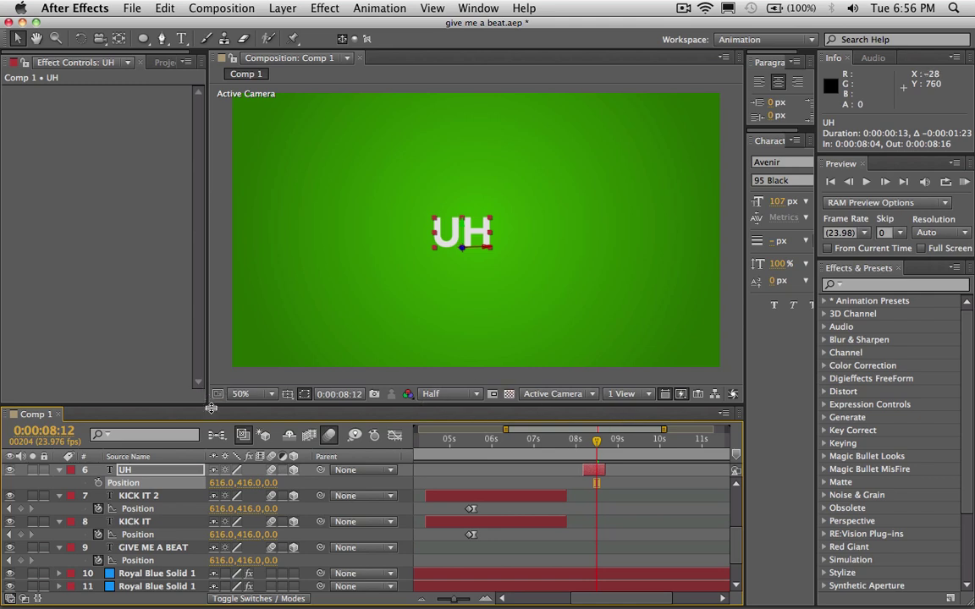
Scale the UH layer to 150% and move it to about 633.9, 438.1, -0.4 to re-centre it
key("s")
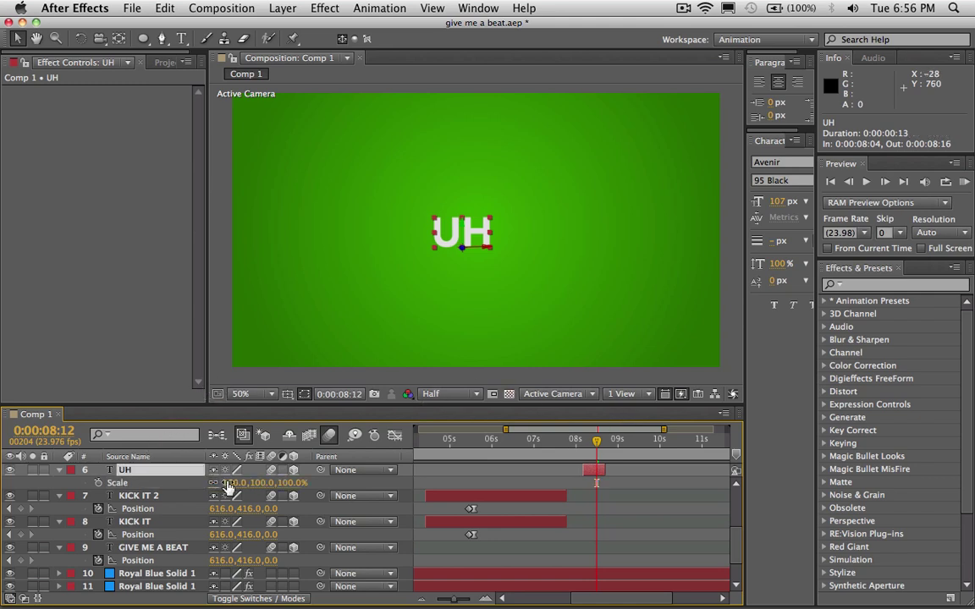
left_click_drag(232, 485, 258, 468)
mouse_move(482, 222)
left_mouse_down()
mouse_move(474, 228)
mouse_move(514, 245)
mouse_move(445, 208)
mouse_move(494, 237)
left_mouse_up()
Slide the UH layer to start at 0:00:08:15 and trim its out point to 0:00:09:00
scroll(580, 506, "down", 3)
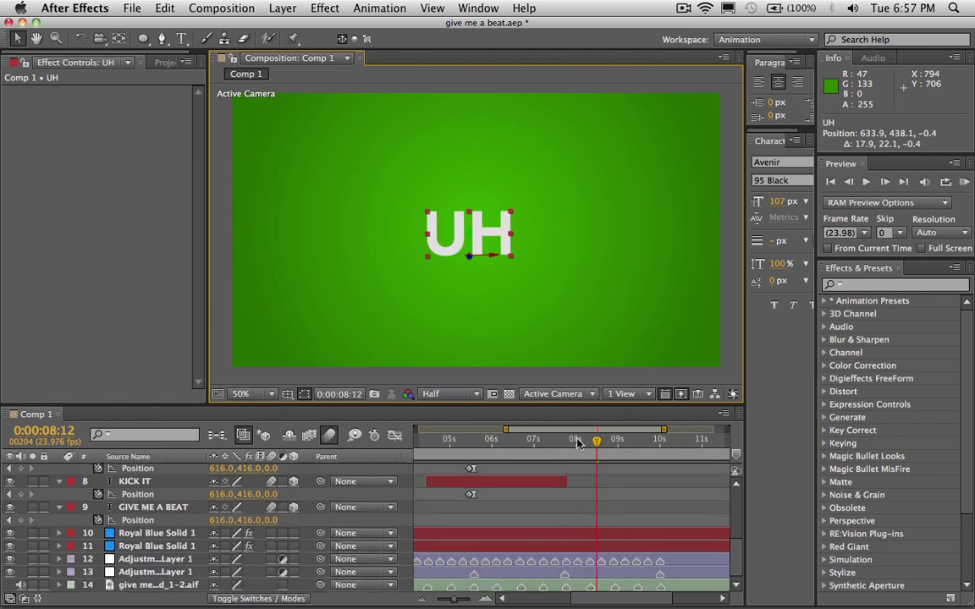
mouse_move(596, 441)
left_mouse_down()
mouse_move(566, 446)
mouse_move(602, 453)
left_mouse_up()
scroll(581, 519, "up", 5)
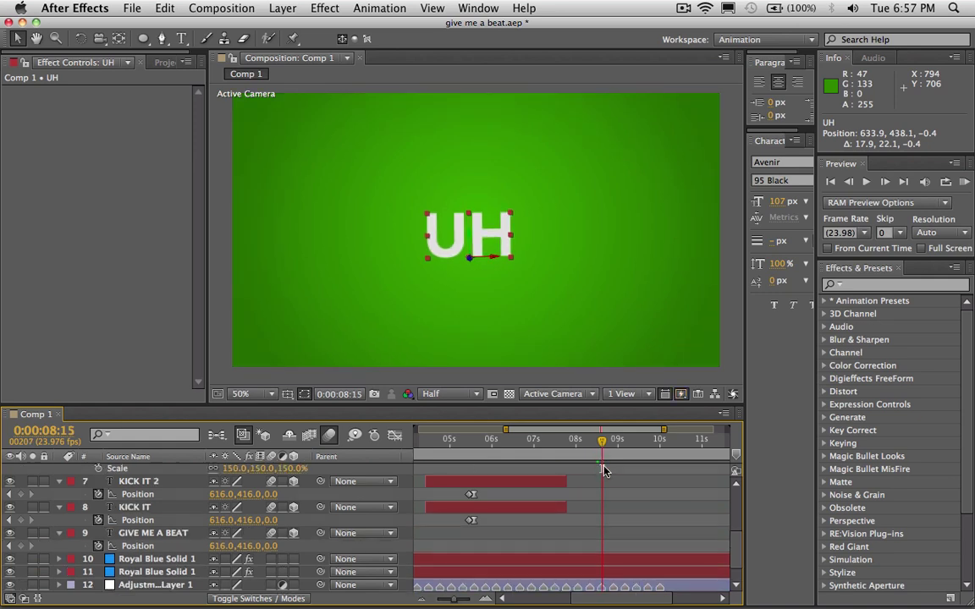
left_click_drag(590, 535, 606, 535)
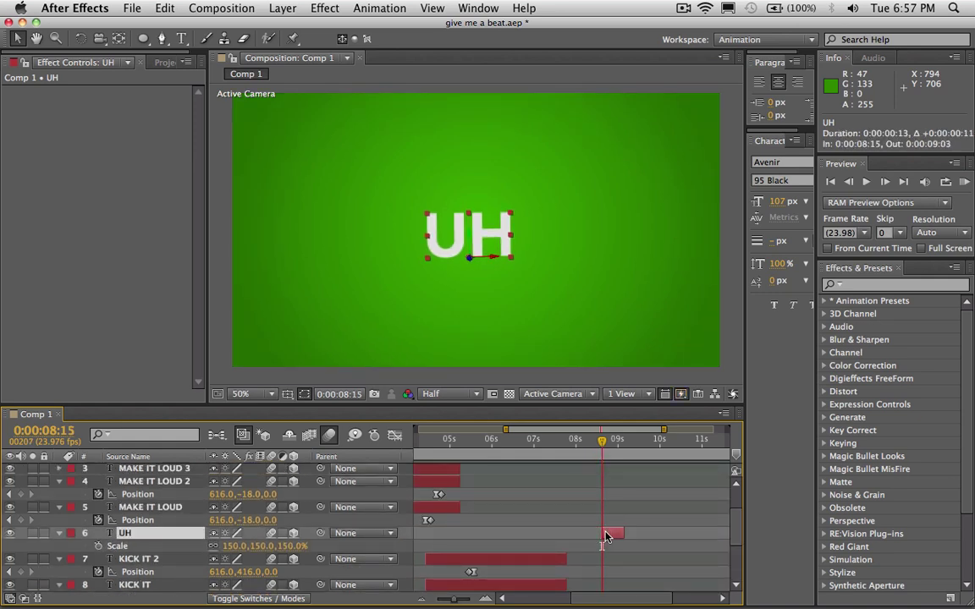
scroll(603, 537, "down", 4)
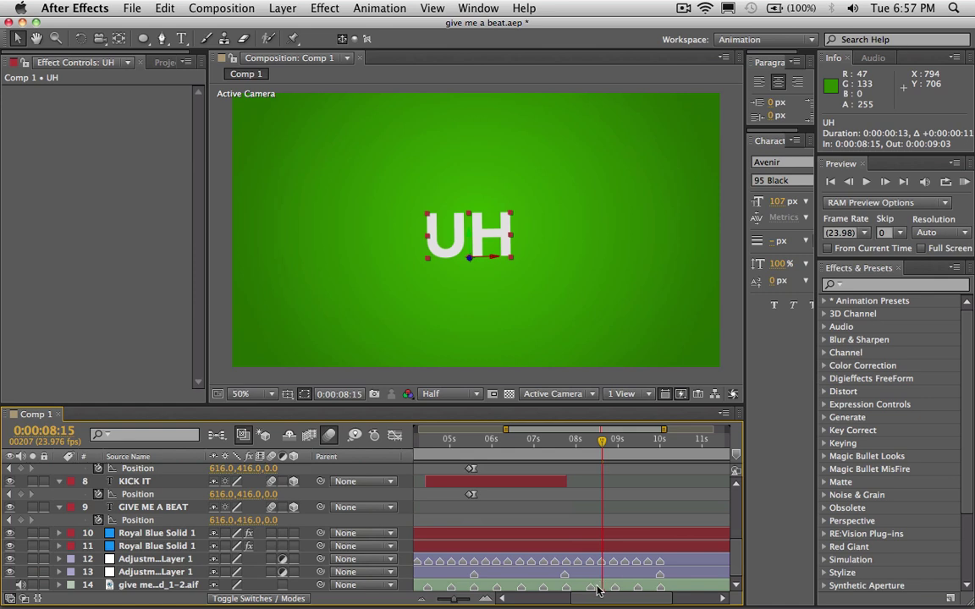
scroll(607, 533, "up", 3)
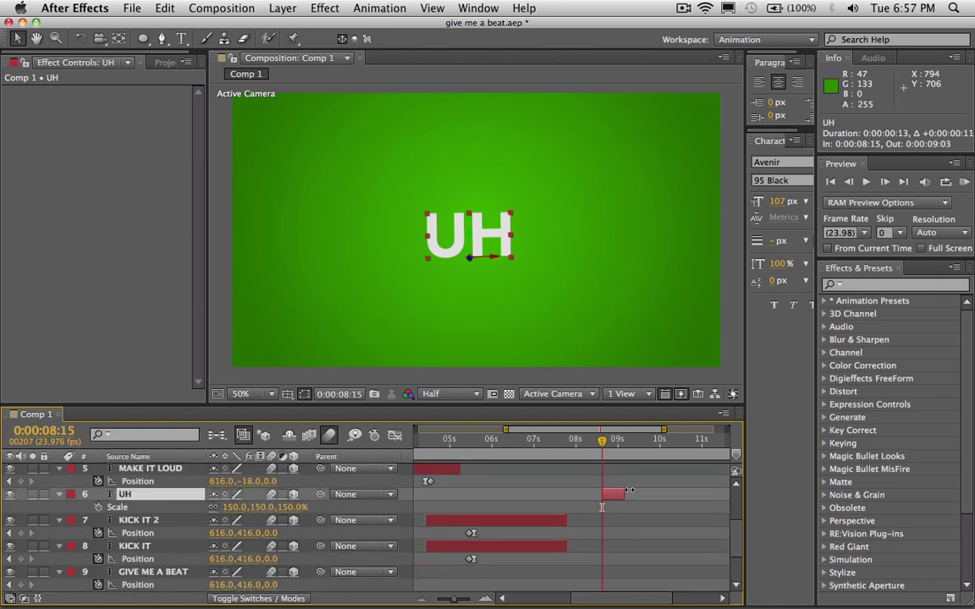
left_click_drag(629, 490, 617, 490)
Duplicate the UH layer and slide the duplicate to start at 0:00:09:01, with the current time at 0:00:09:03
scroll(613, 489, "down", 2)
scroll(614, 489, "up", 1)
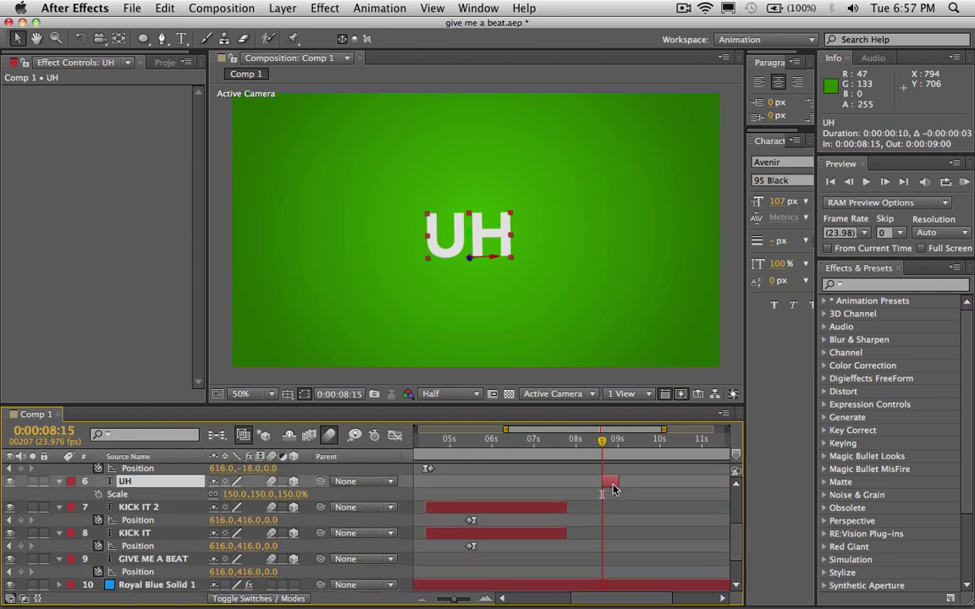
key("super+d")
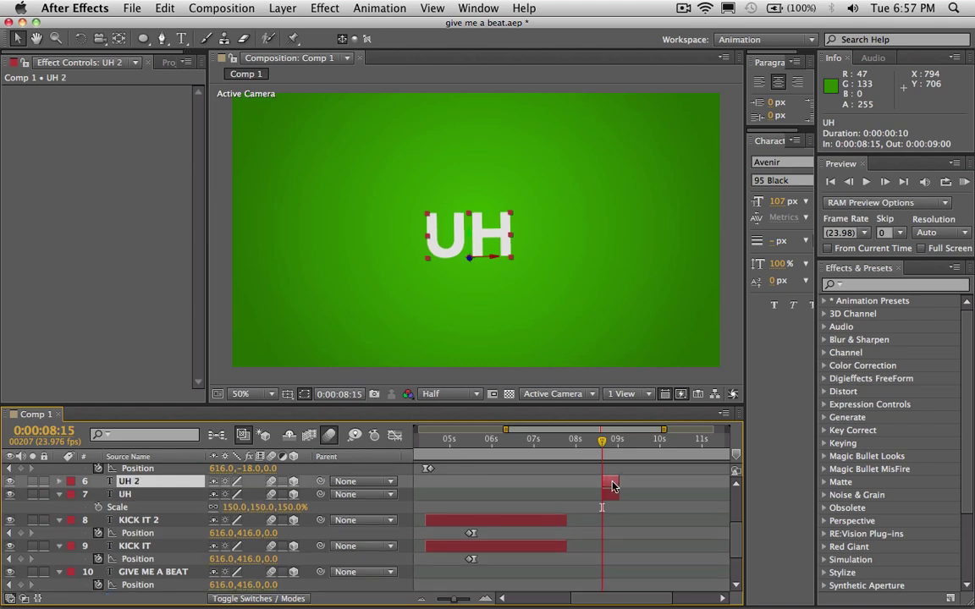
left_click_drag(626, 485, 643, 485)
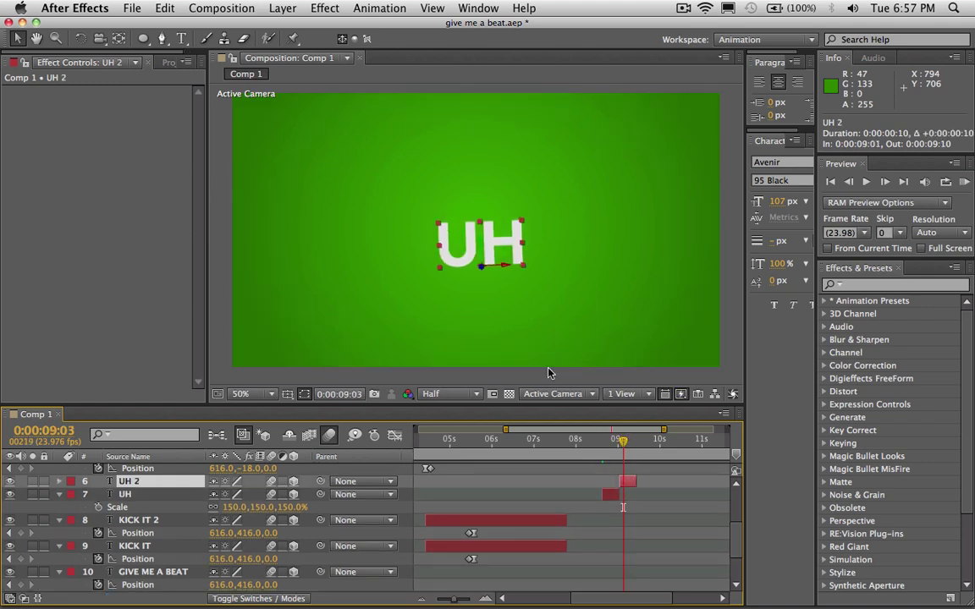
Replace the duplicated UH layer's text with YEAH
left_click(181, 38)
double_click(470, 240)
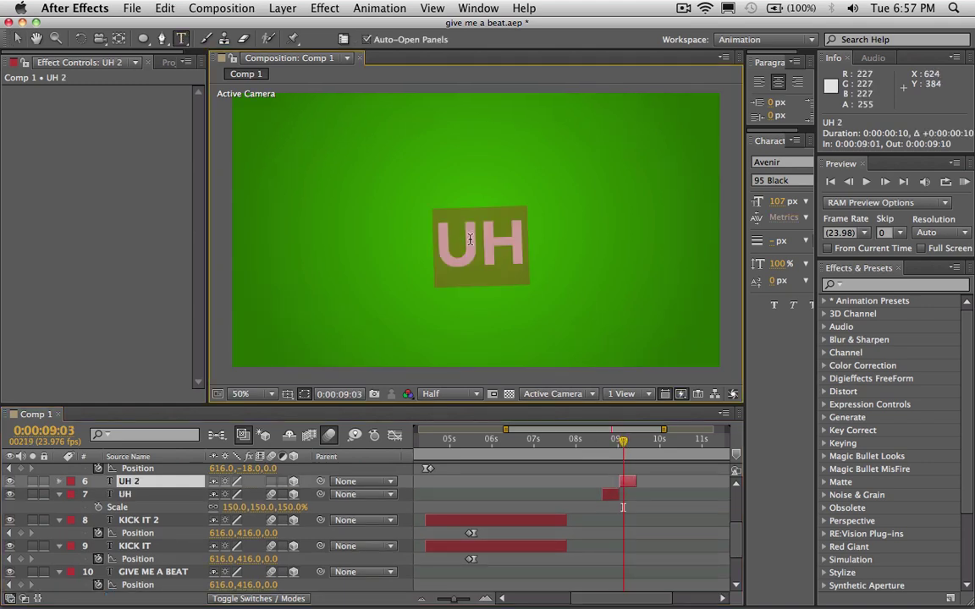
type("YEAH")
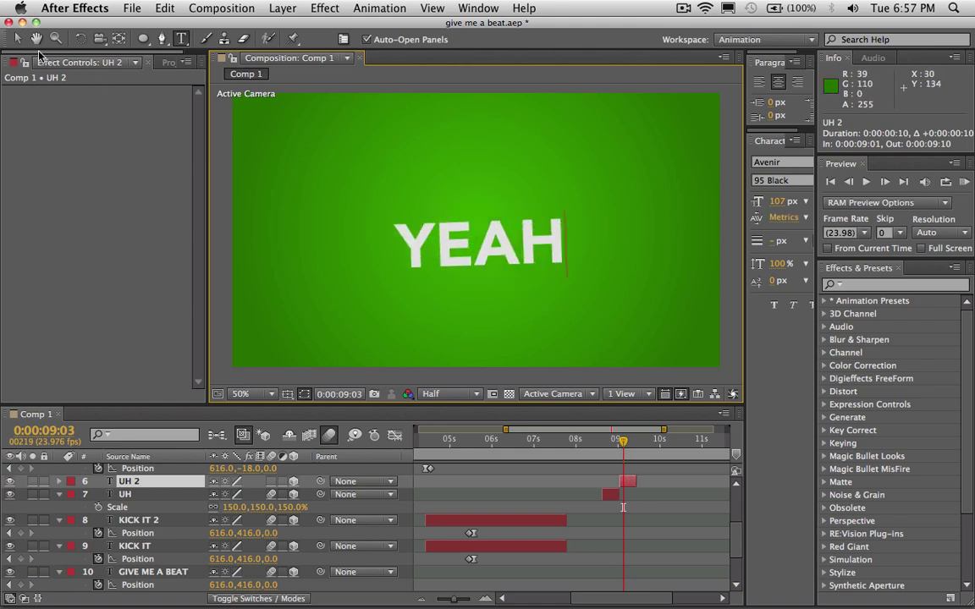
left_click(19, 40)
Move the current time to 0:00:09:17 and slide the YEAH layer to start there
scroll(609, 491, "down", 5)
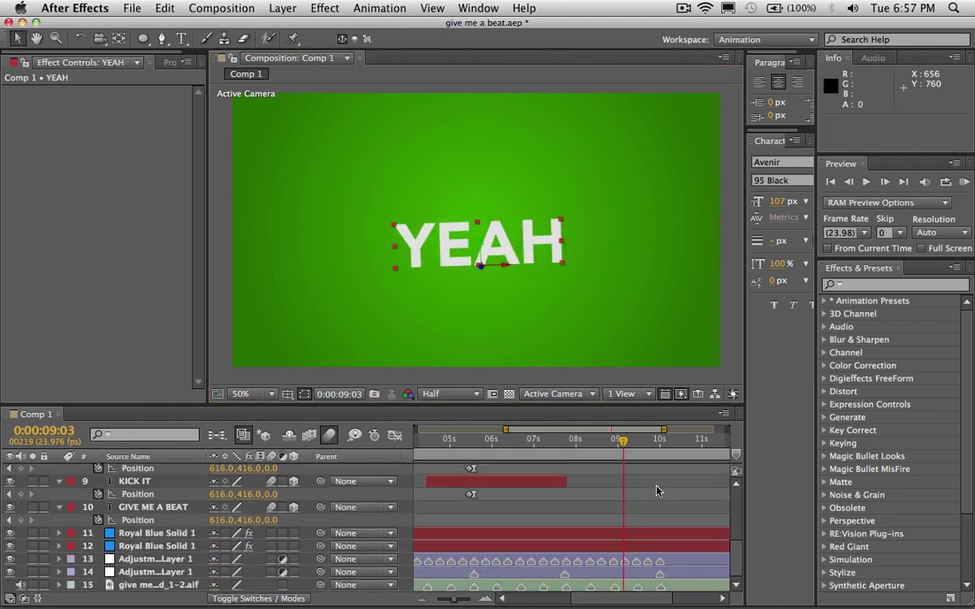
left_click_drag(639, 442, 647, 448)
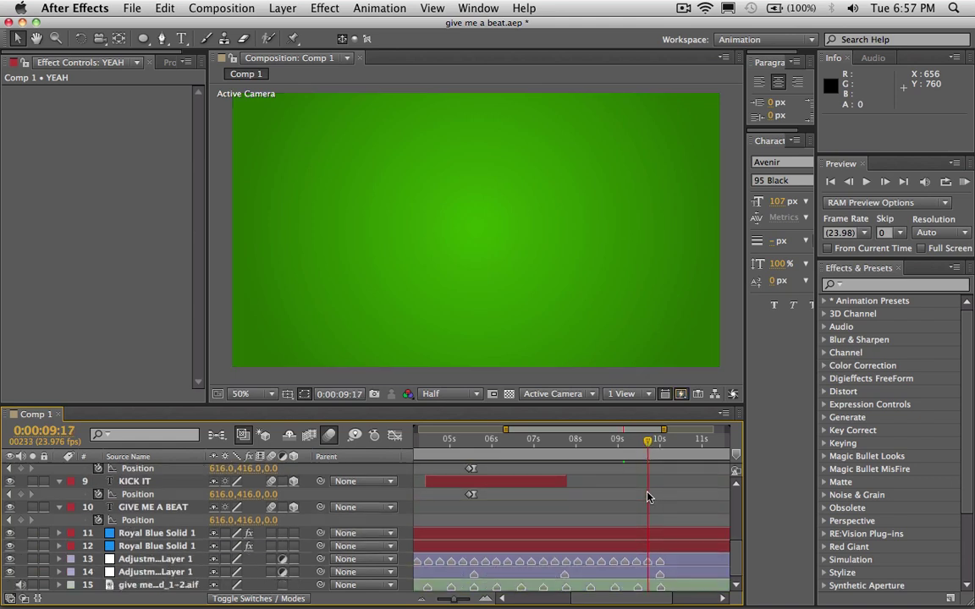
scroll(648, 495, "up", 4)
left_click(657, 482)
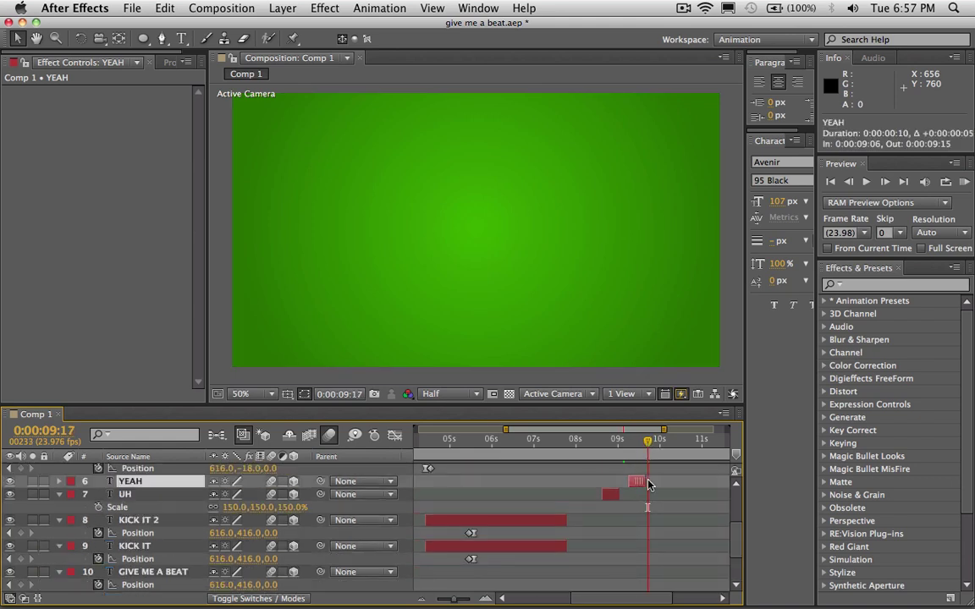
scroll(624, 510, "down", 3)
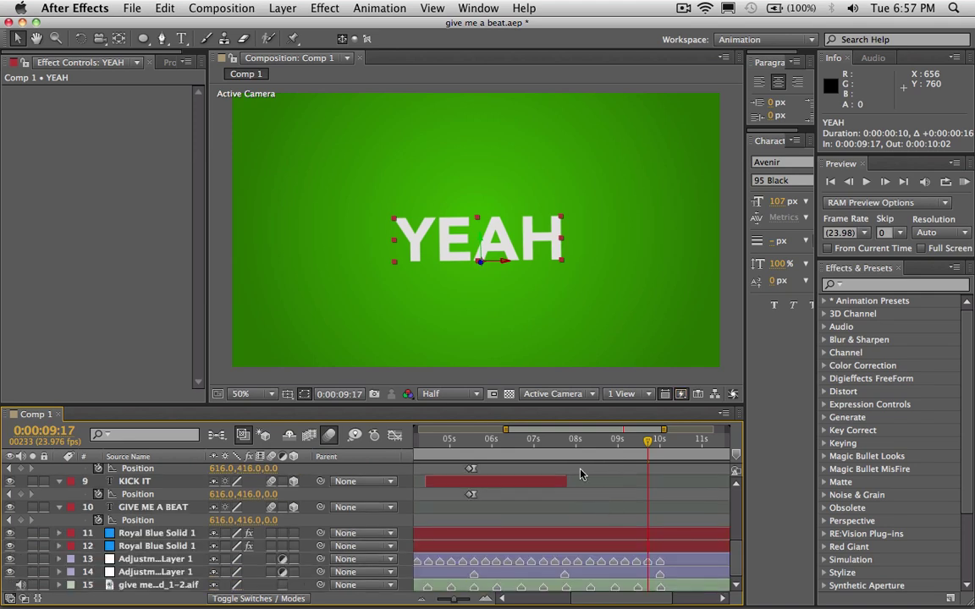
Set the work area to begin at 0:00:06:22 and RAM preview the UH and YEAH timing
left_click_drag(546, 449, 531, 446)
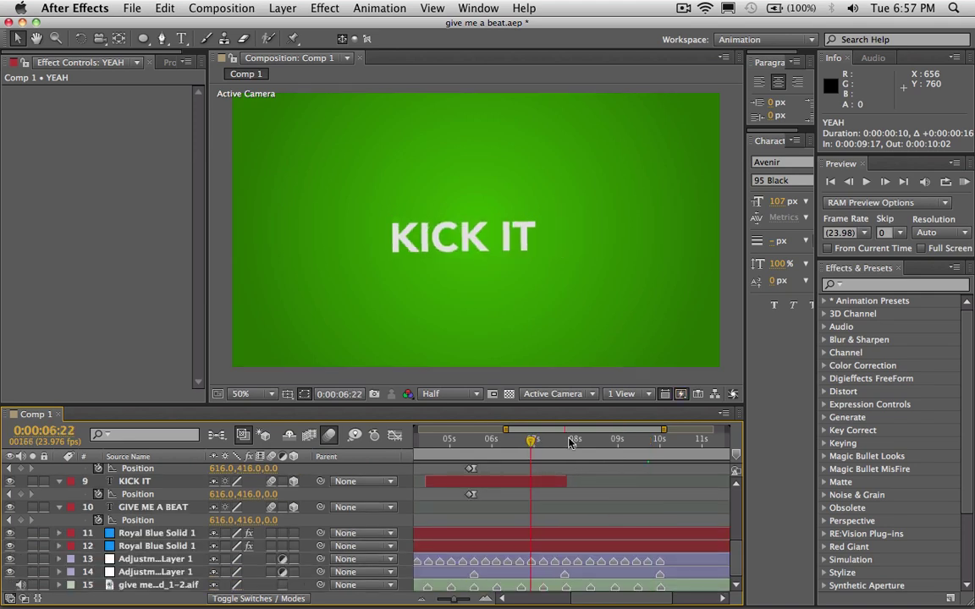
scroll(571, 443, "up", 4)
key("b")
left_click(965, 182)
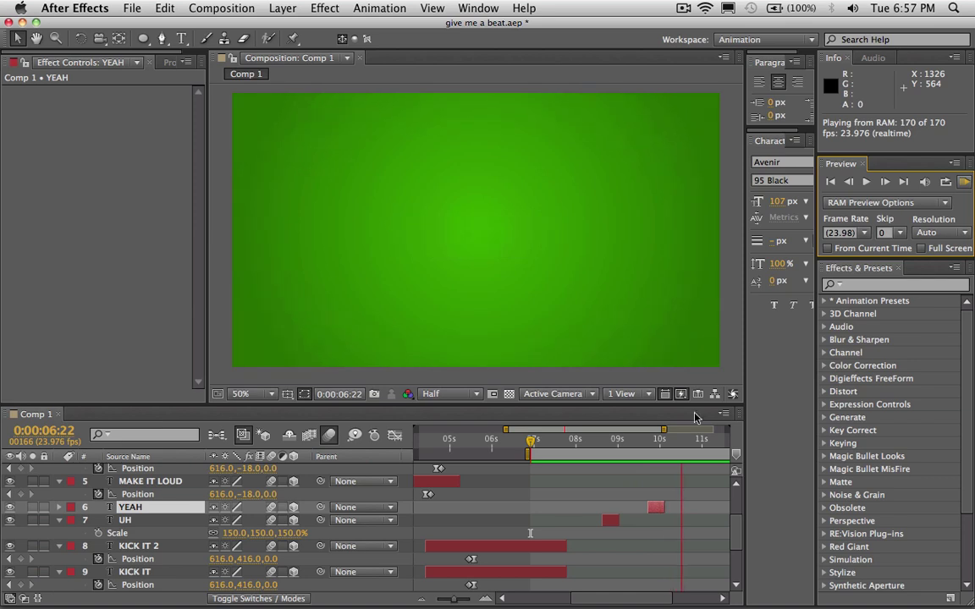
Use the audio beat markers to slide the YEAH layer earlier, starting at 0:00:09:05
scroll(595, 451, "down", 5)
scroll(596, 451, "up", 4)
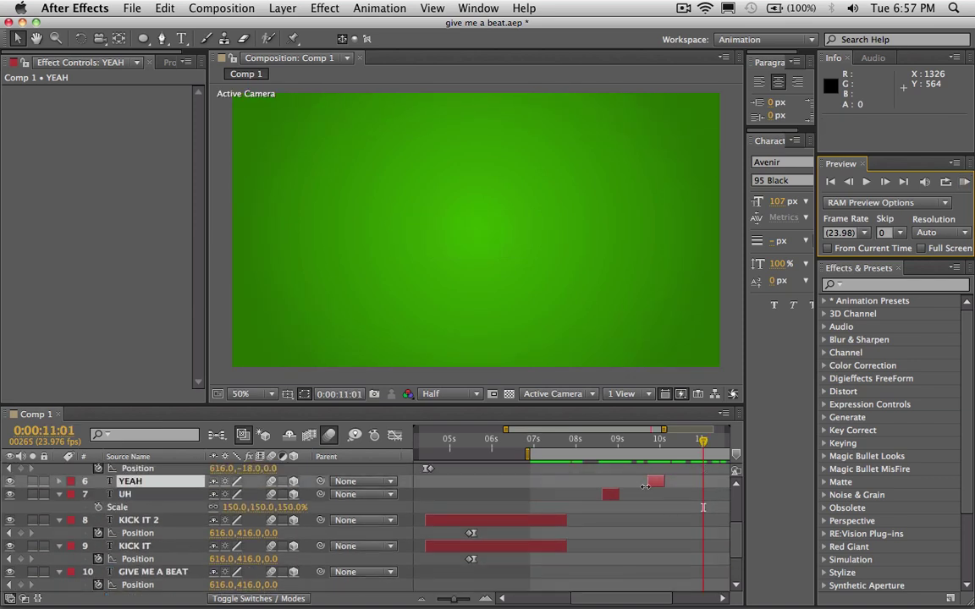
scroll(648, 467, "down", 1)
left_click(646, 446)
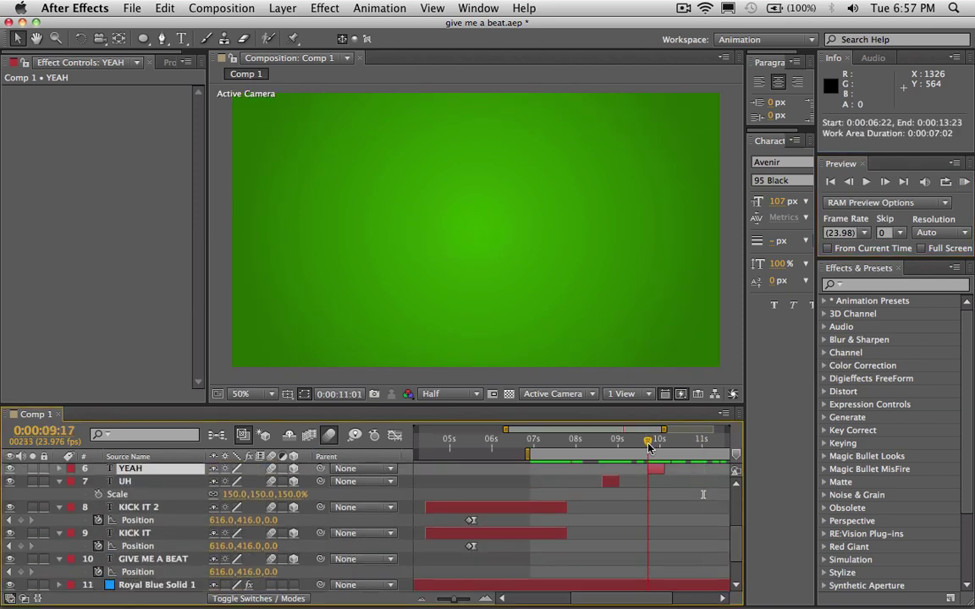
scroll(648, 474, "down", 4)
scroll(650, 507, "up", 1)
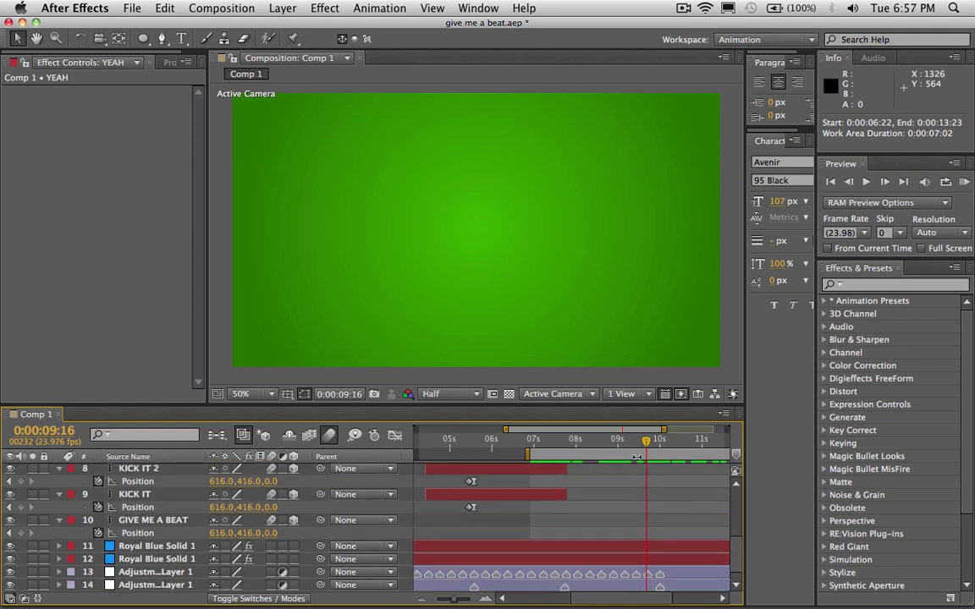
scroll(650, 491, "down", 1)
left_click_drag(637, 450, 626, 449)
scroll(648, 518, "up", 7)
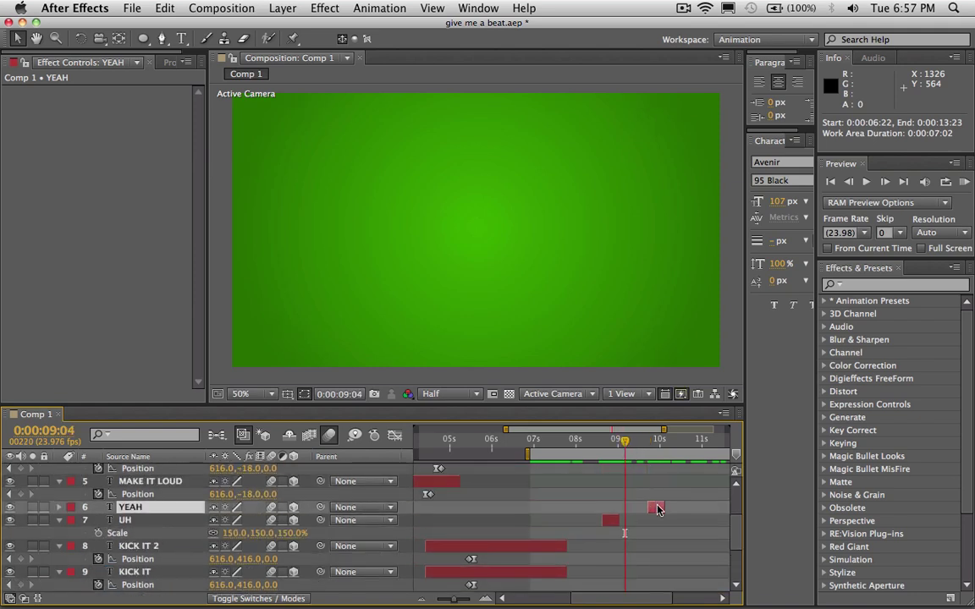
left_click_drag(658, 509, 638, 511)
Extend the YEAH layer's out point to 0:00:10:17
scroll(638, 499, "down", 7)
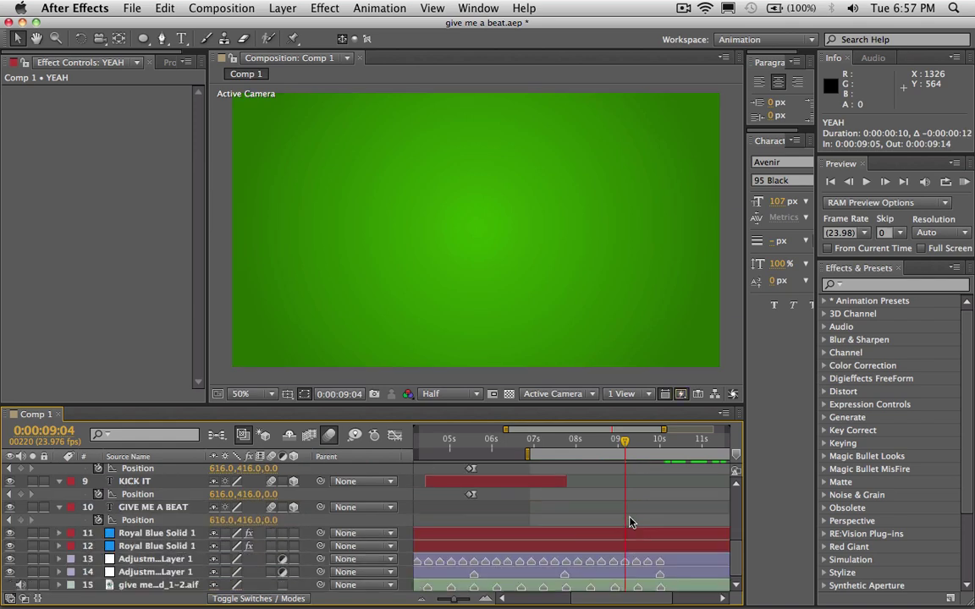
scroll(641, 481, "up", 1)
scroll(640, 484, "up", 4)
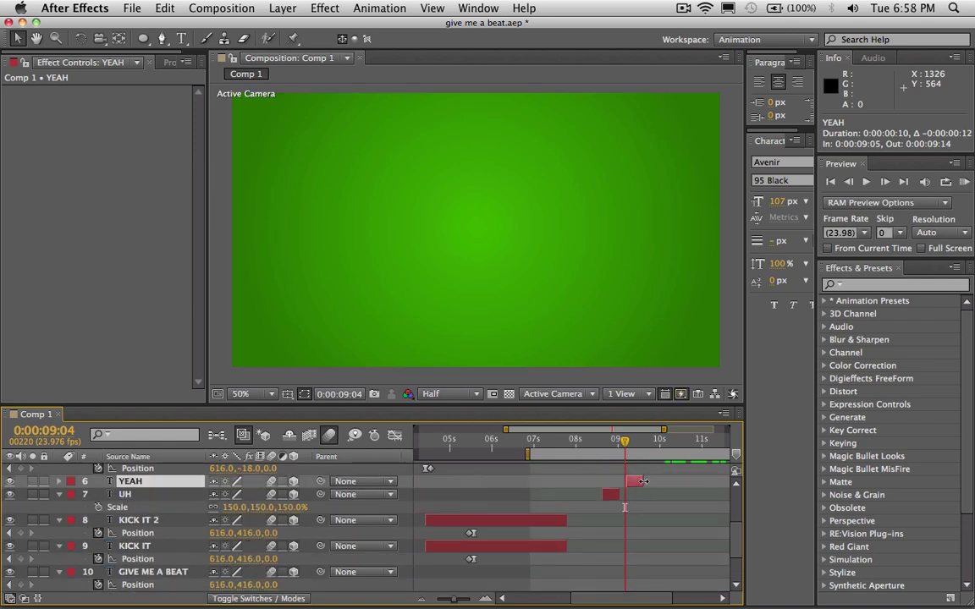
left_click_drag(643, 482, 690, 483)
Add a Position keyframe to the YEAH layer at 0:00:09:21
scroll(682, 495, "down", 5)
left_click_drag(655, 439, 656, 446)
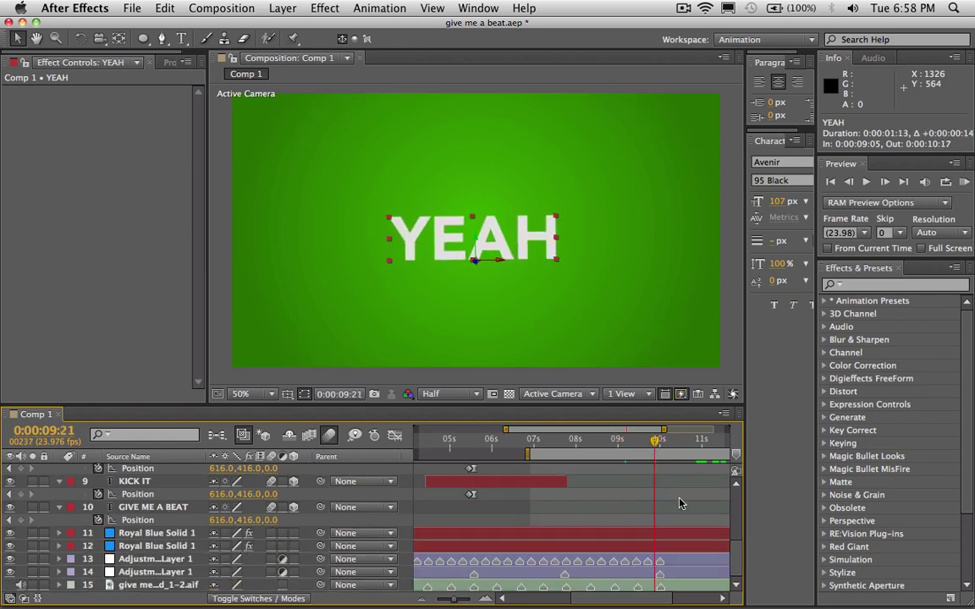
scroll(679, 504, "up", 3)
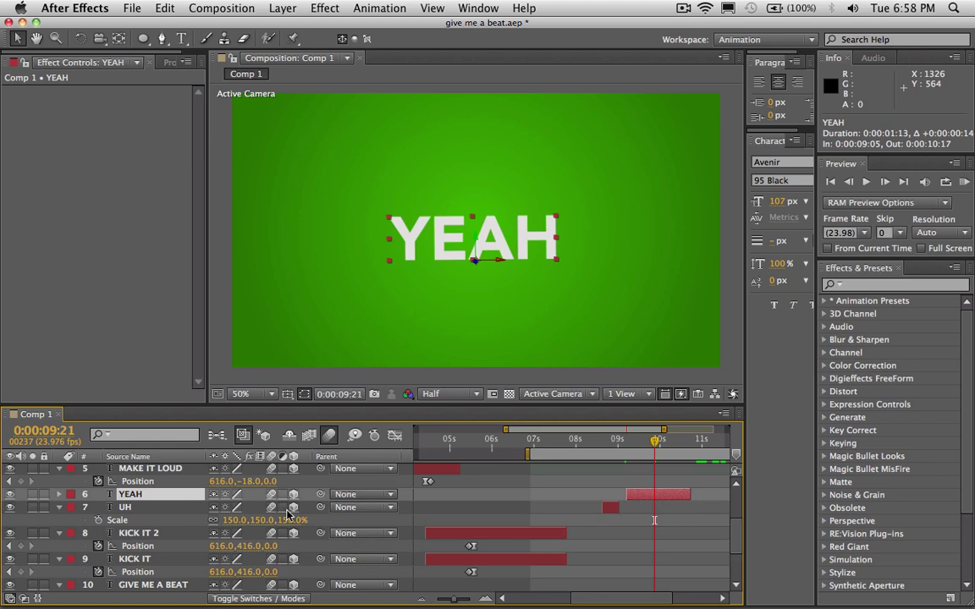
key("p")
left_click(98, 507)
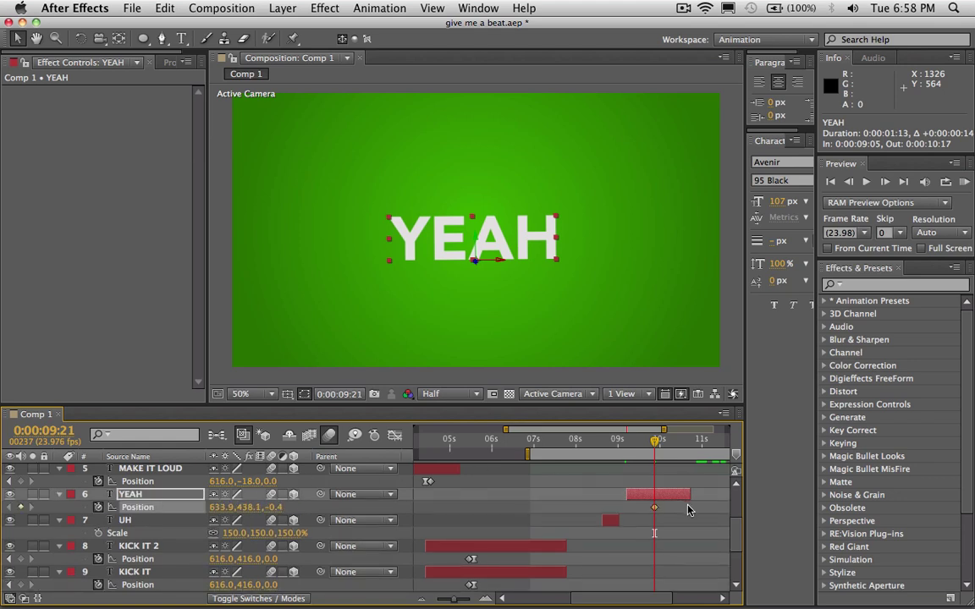
Add a YEAH Position keyframe at 0:00:10:00 with values 602.3, 446.1, -1232.3, so the letter A fills the frame
scroll(687, 511, "down", 3)
left_click(660, 442)
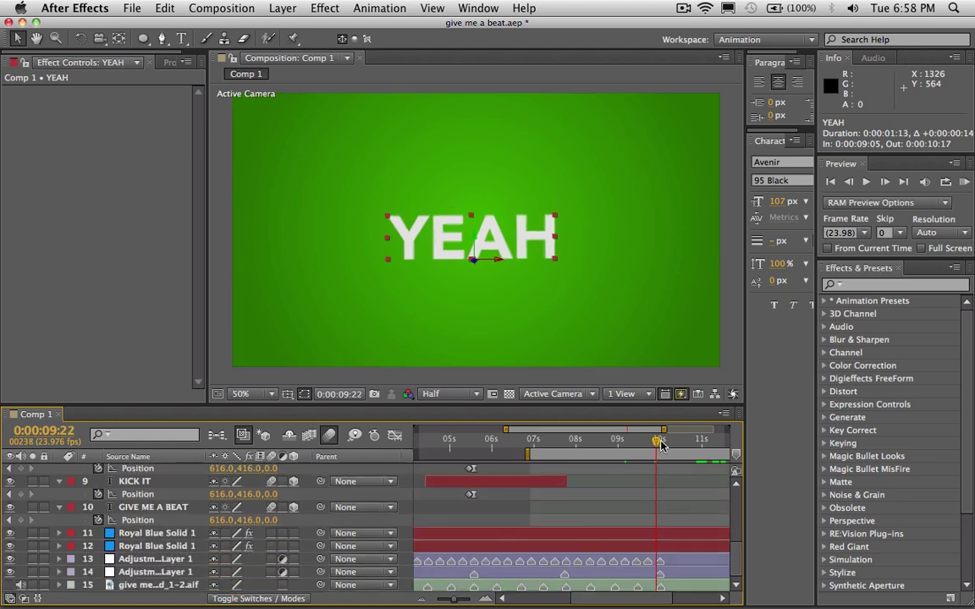
left_click(662, 442)
scroll(601, 461, "up", 3)
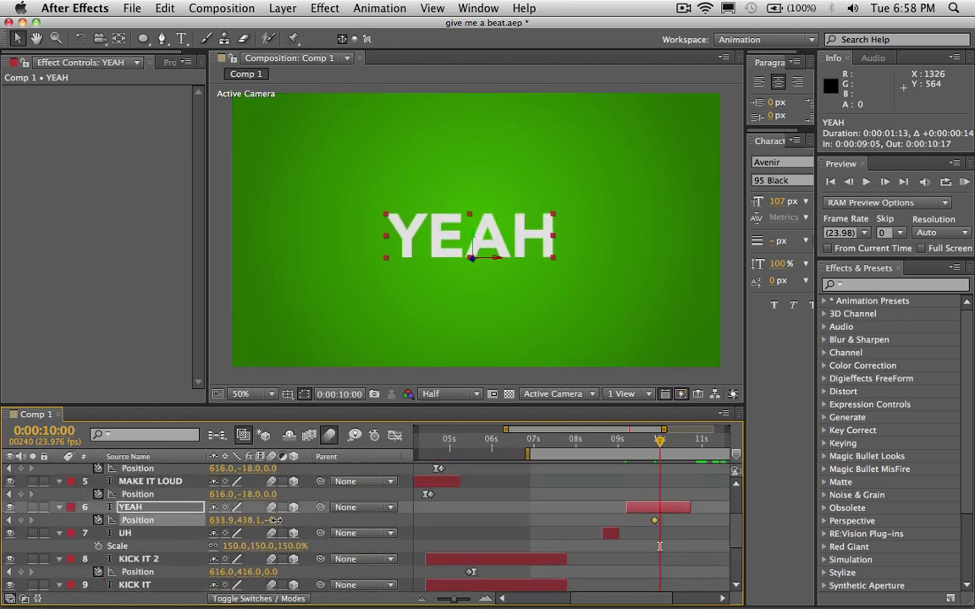
left_click_drag(276, 520, 216, 519)
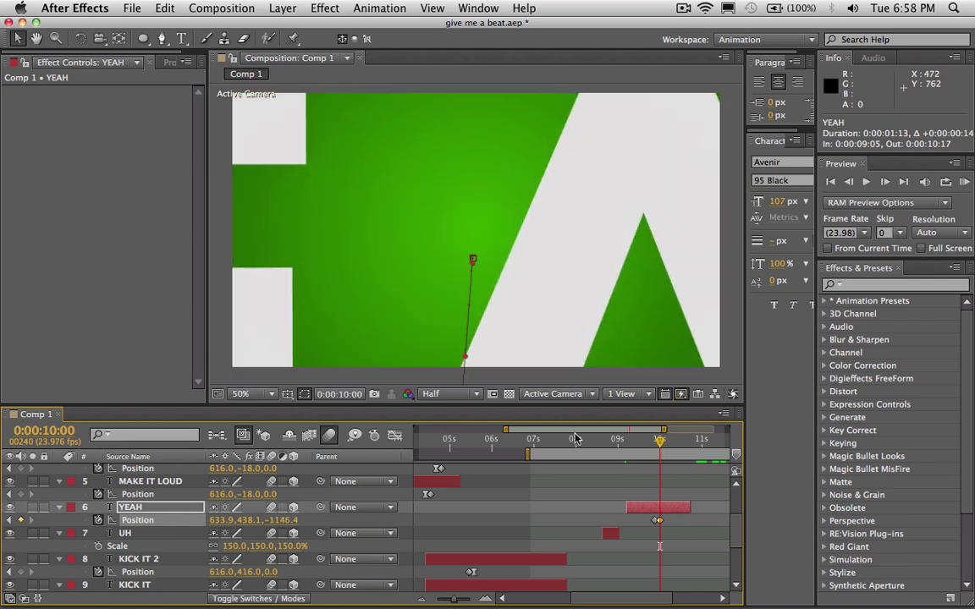
left_click_drag(583, 320, 424, 356)
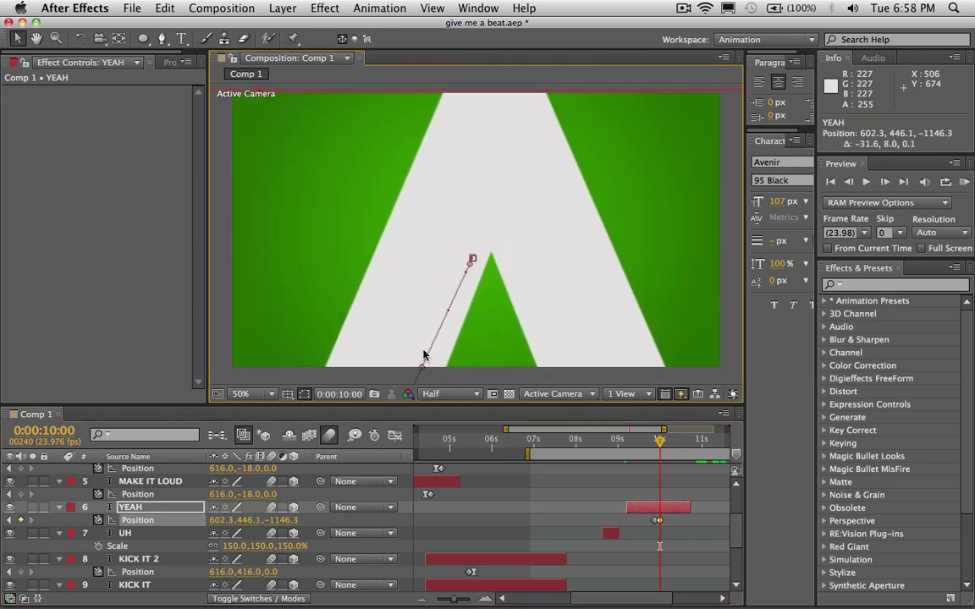
left_click_drag(278, 525, 214, 522)
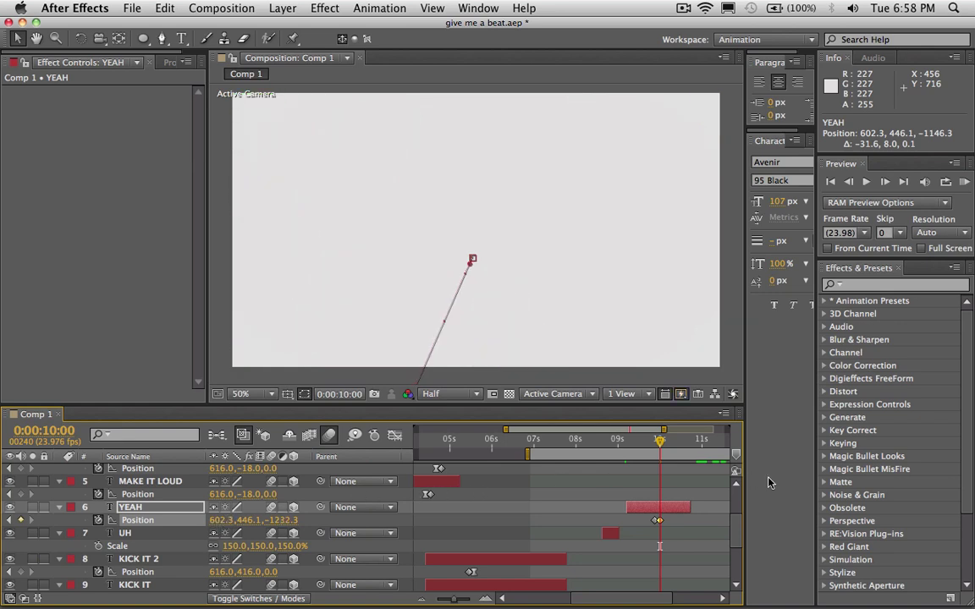
Trim the YEAH layer's out point to 0:00:10:15 and apply Easy Ease to its Position keyframe at 0:00:10:00
left_click_drag(690, 507, 680, 512)
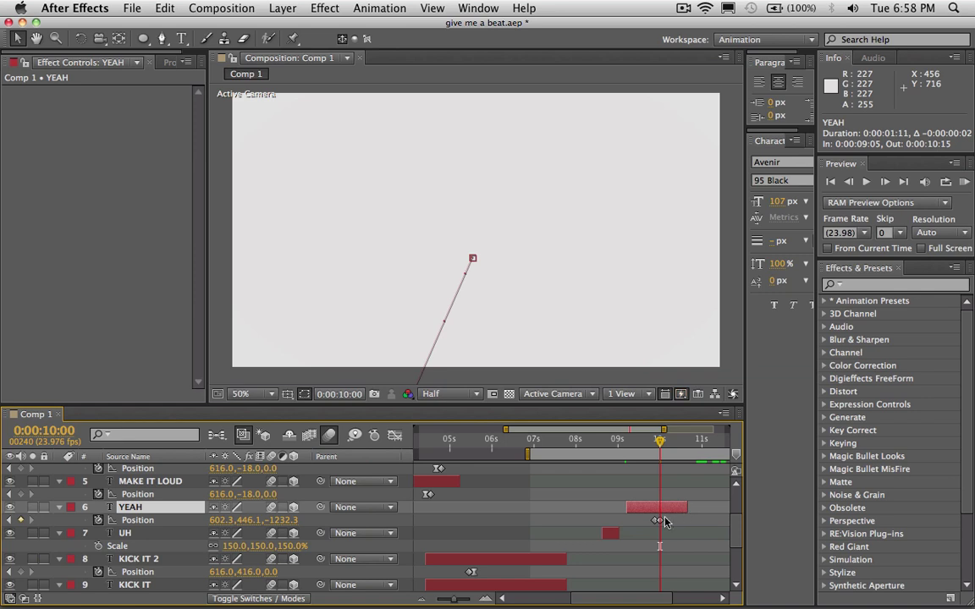
right_click(658, 522)
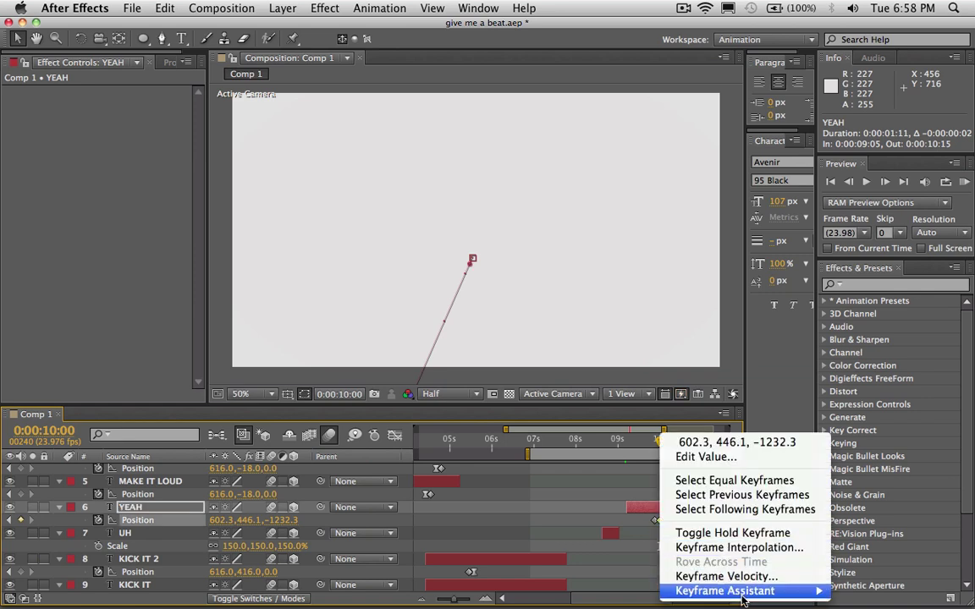
mouse_move(736, 591)
left_click(484, 467)
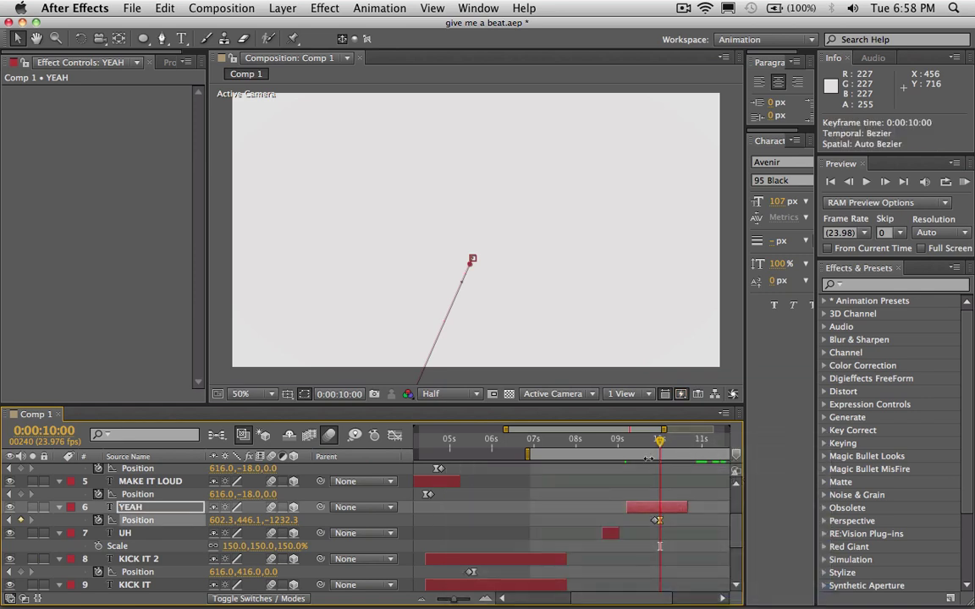
Scrub through the YEAH zoom and RAM preview the work area to check its timing
left_click(622, 440)
left_click_drag(624, 446, 657, 447)
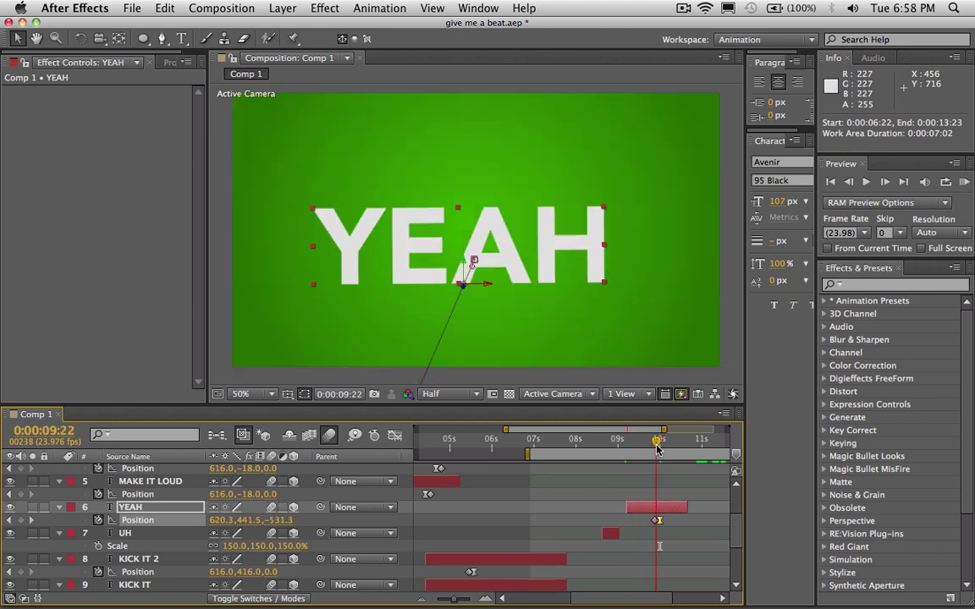
left_click(965, 182)
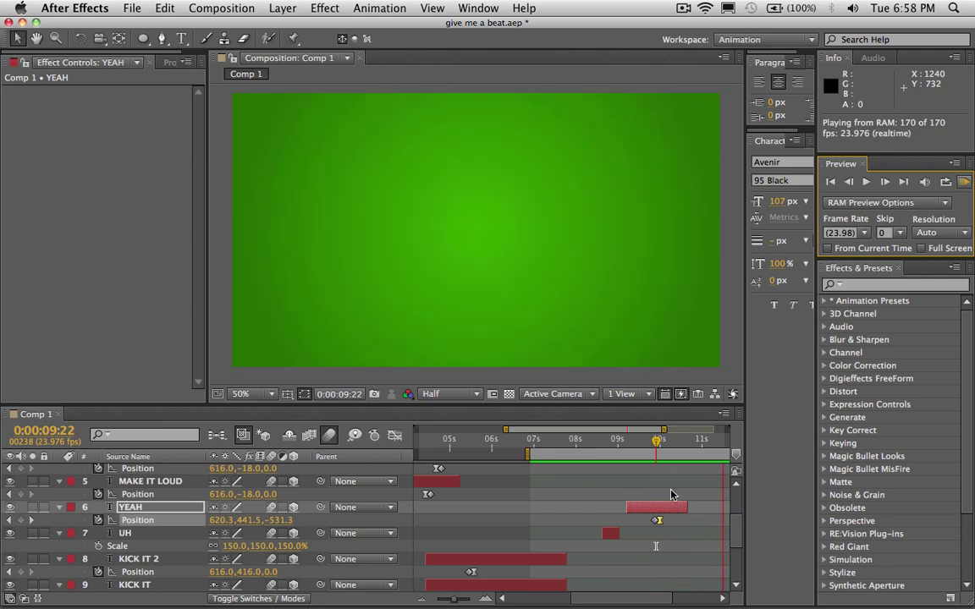
Trim the YEAH layer's in point to 0:00:09:08
left_click(641, 446)
left_click_drag(640, 446, 632, 446)
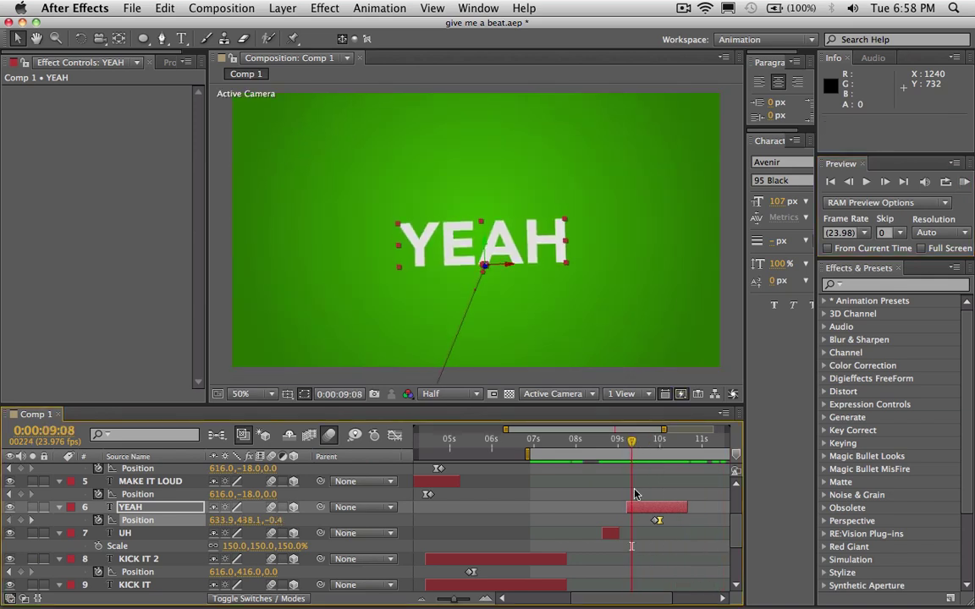
scroll(633, 496, "down", 1)
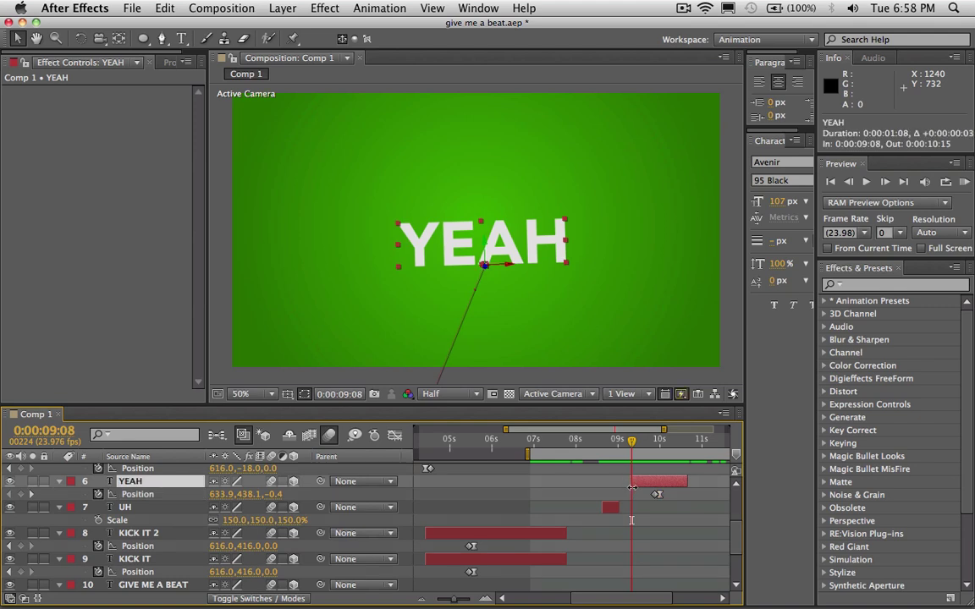
Set the work area to run from 0:00:00:00 to 0:00:11:03, covering the whole animation
scroll(633, 508, "down", 3)
left_click_drag(616, 449, 679, 448)
scroll(565, 427, "up", 5)
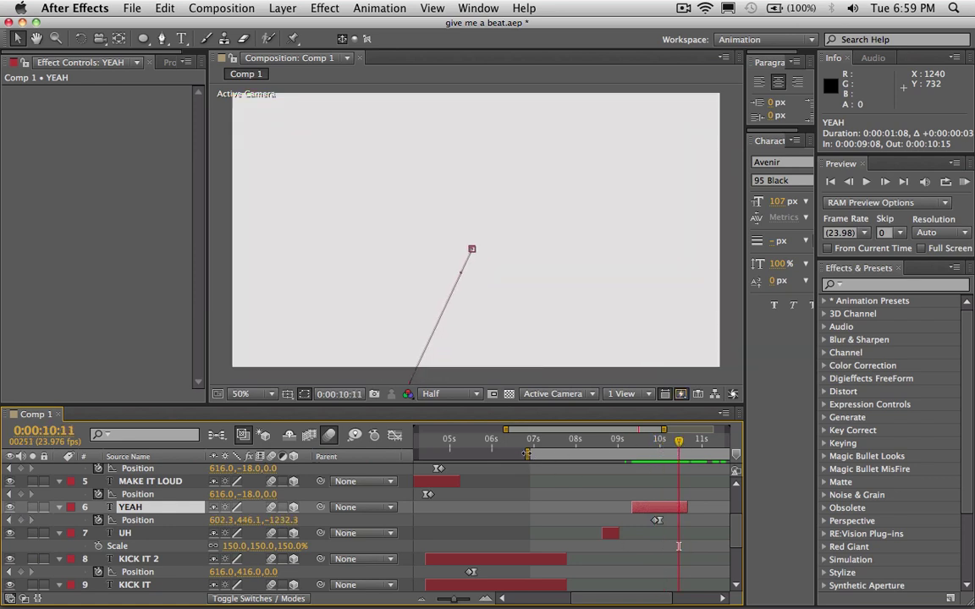
scroll(679, 546, "left", 5)
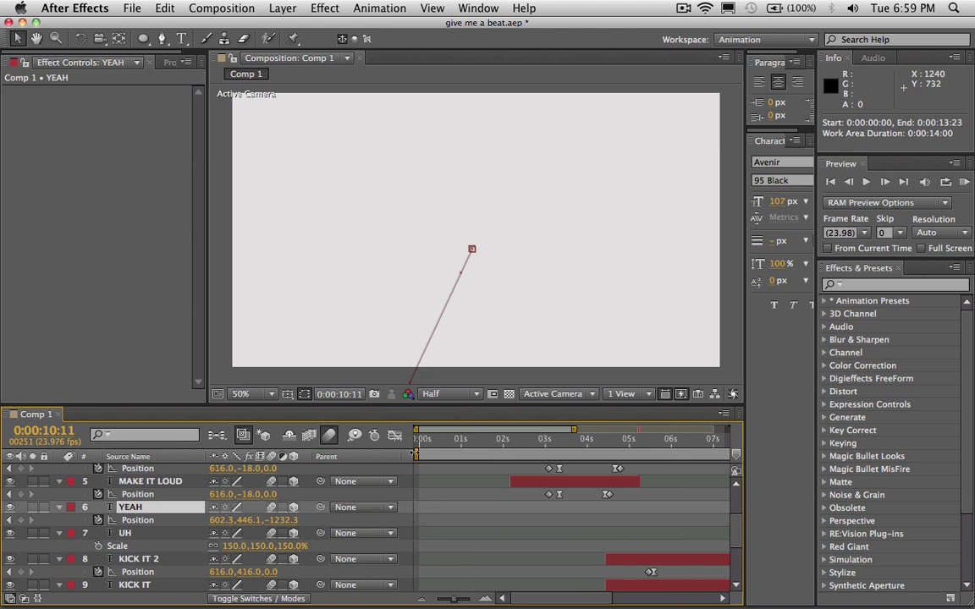
left_click_drag(456, 602, 437, 600)
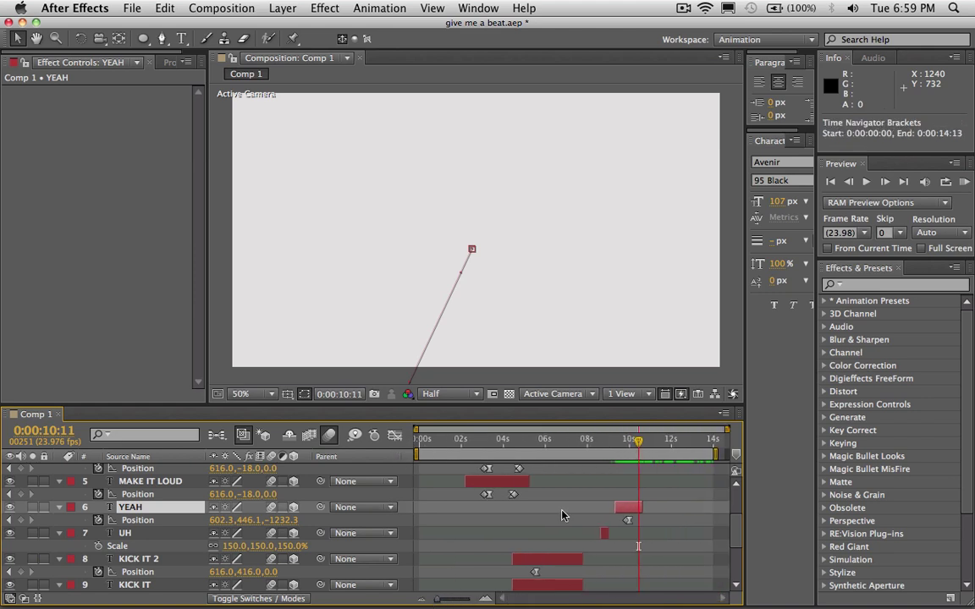
left_click_drag(640, 446, 653, 446)
left_click_drag(715, 455, 655, 455)
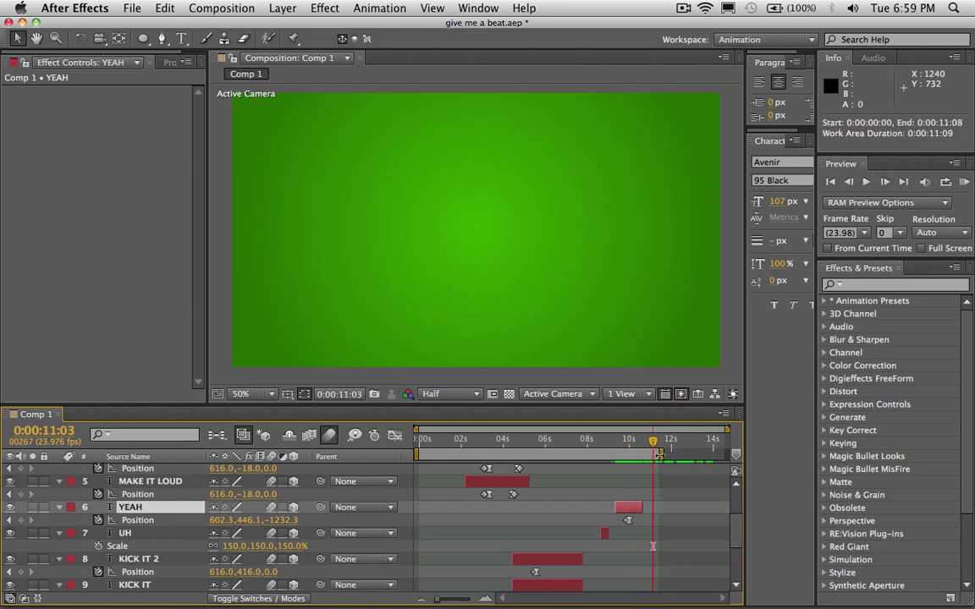
key("j")
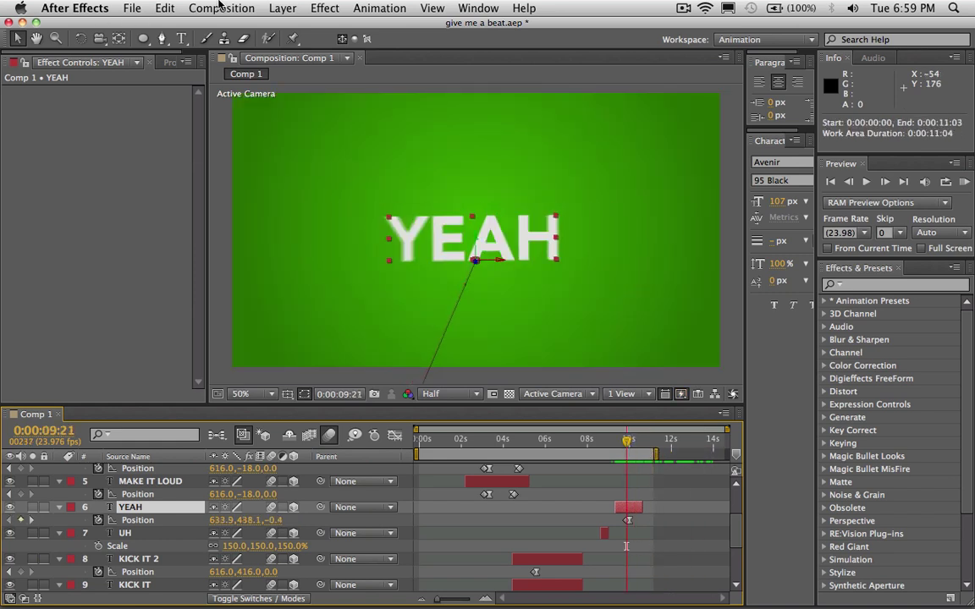
Add Comp 1 to the render queue and accept QuickTime output module settings with Animation compression at spatial quality 100
left_click(218, 8)
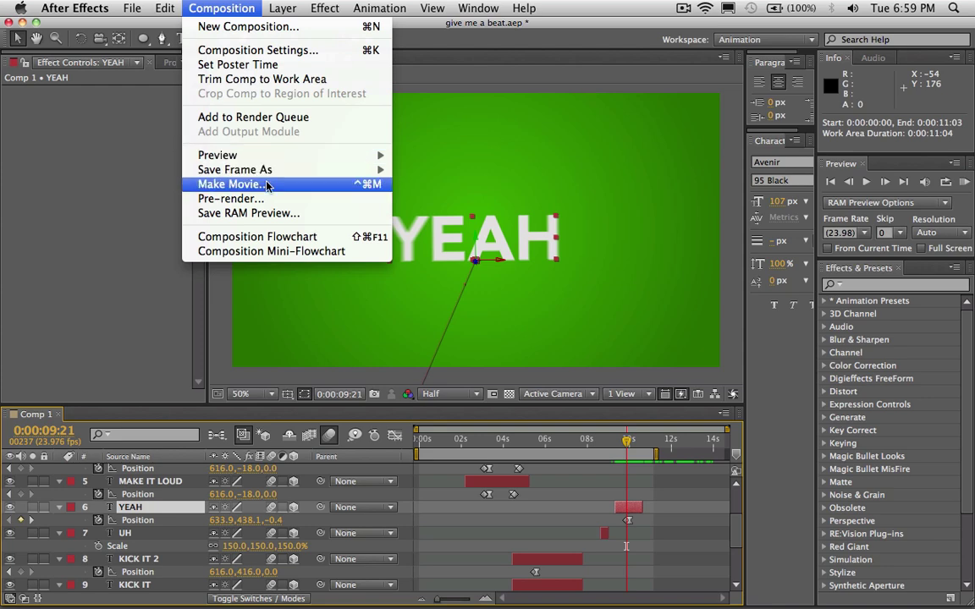
left_click(265, 186)
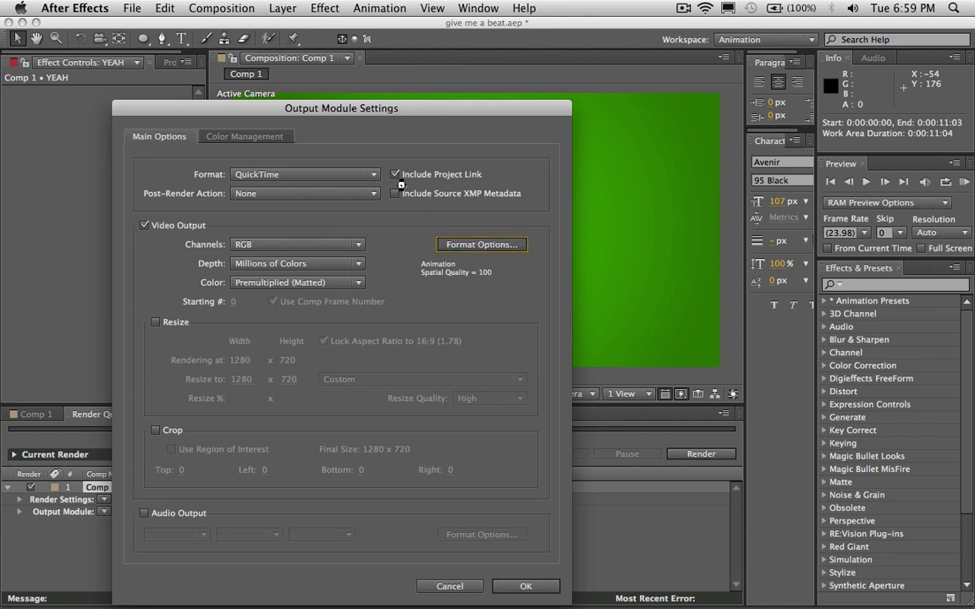
left_click(453, 575)
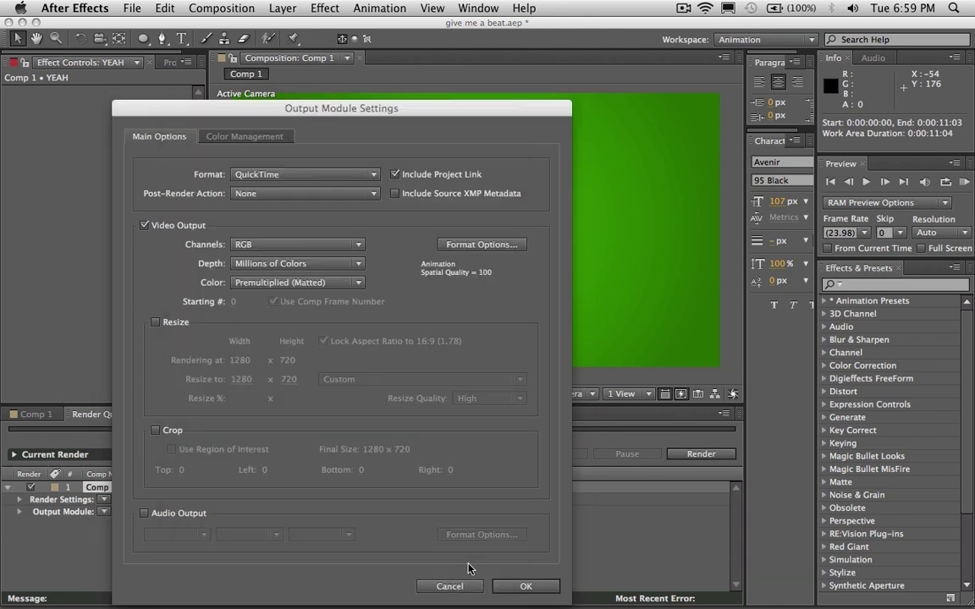
left_click(524, 587)
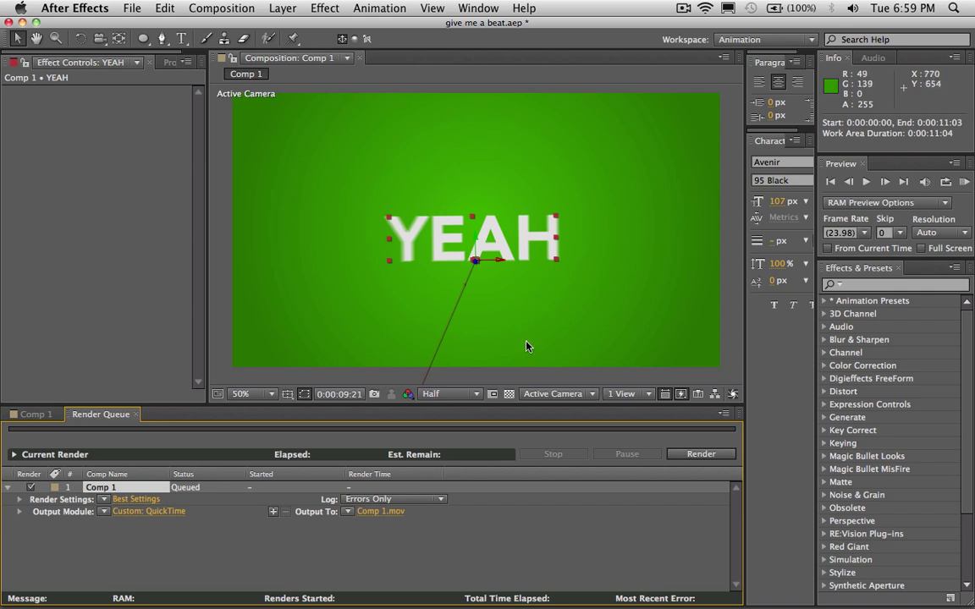
Set the project's color depth to 16 bpc
left_click(170, 62)
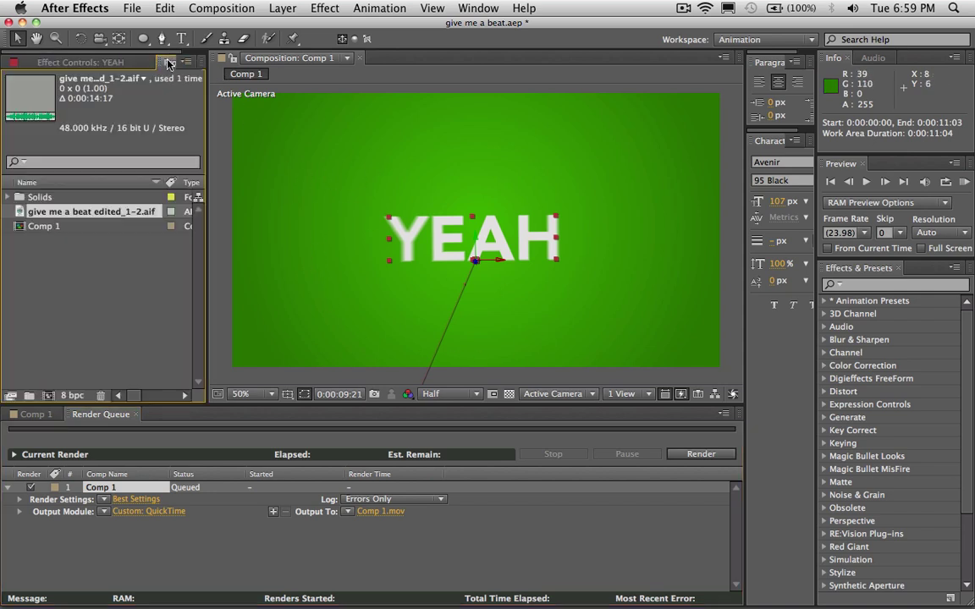
left_click(73, 397, "alt")
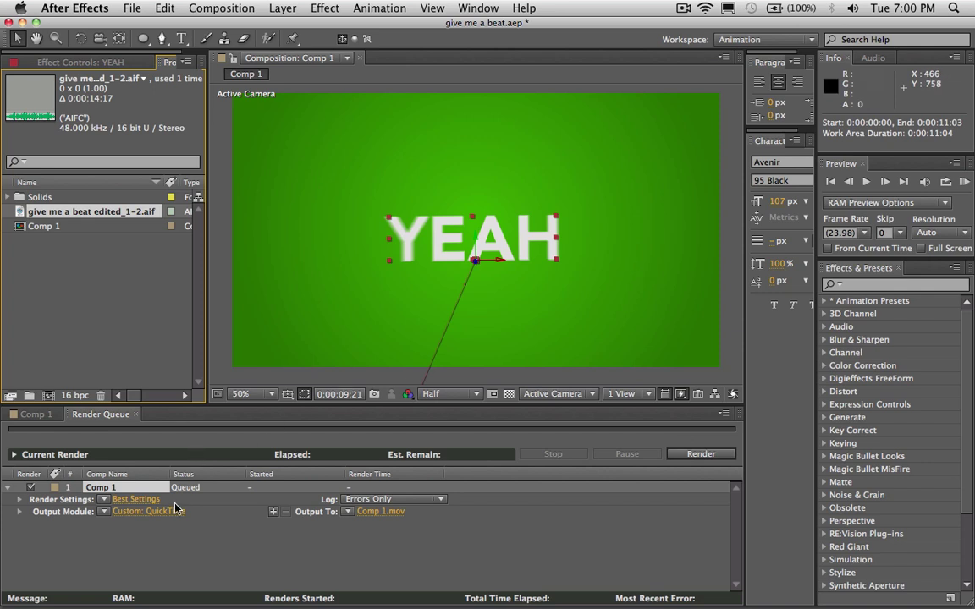
Save the render output as Comp 1.mov on the Desktop and start the render
left_click(379, 512)
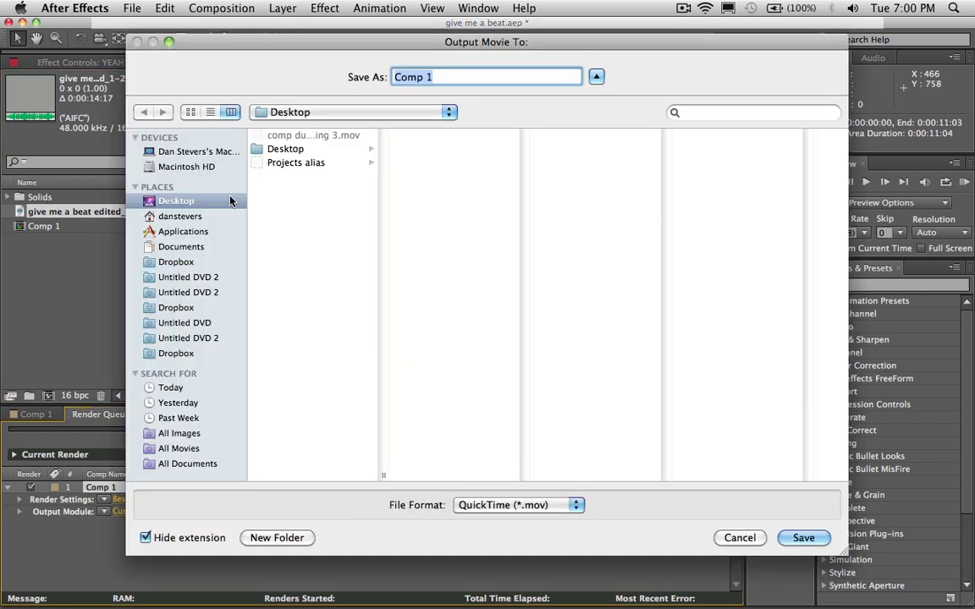
left_click(804, 538)
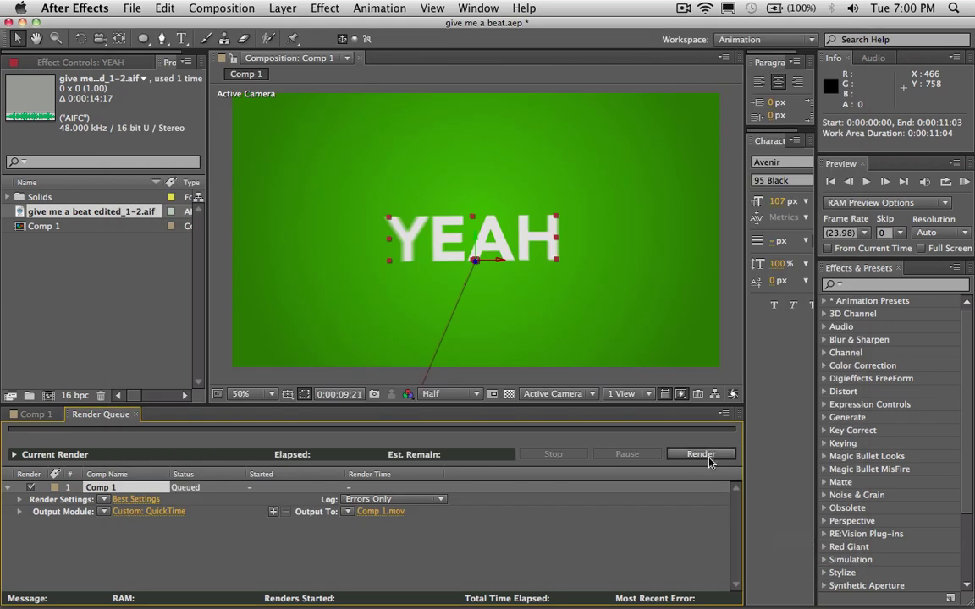
left_click(702, 455)
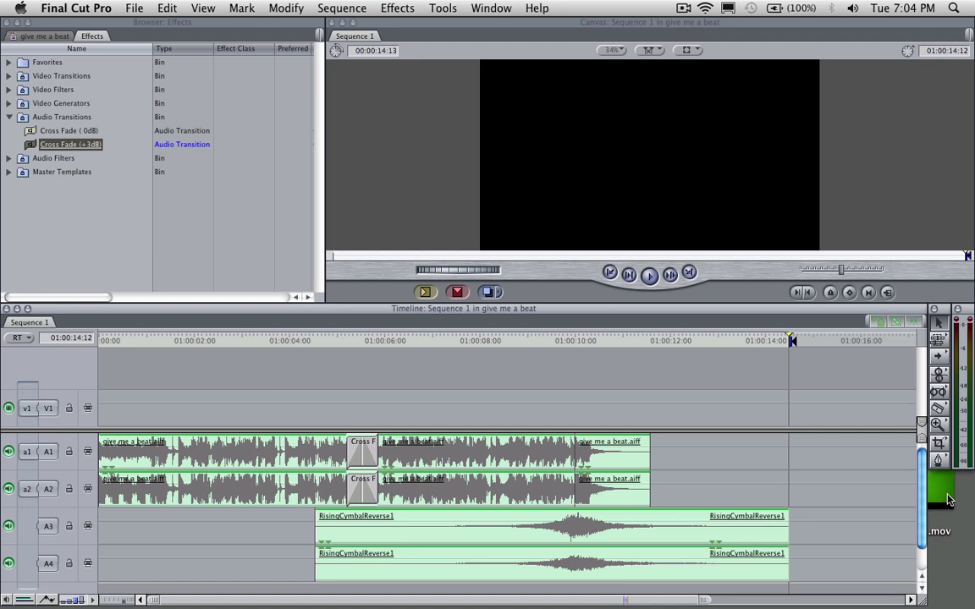
Switch to Final Cut Pro, place the rendered Comp 1.mov from the Desktop on track V1 of Sequence 1, and check it
left_click_drag(948, 500, 289, 395)
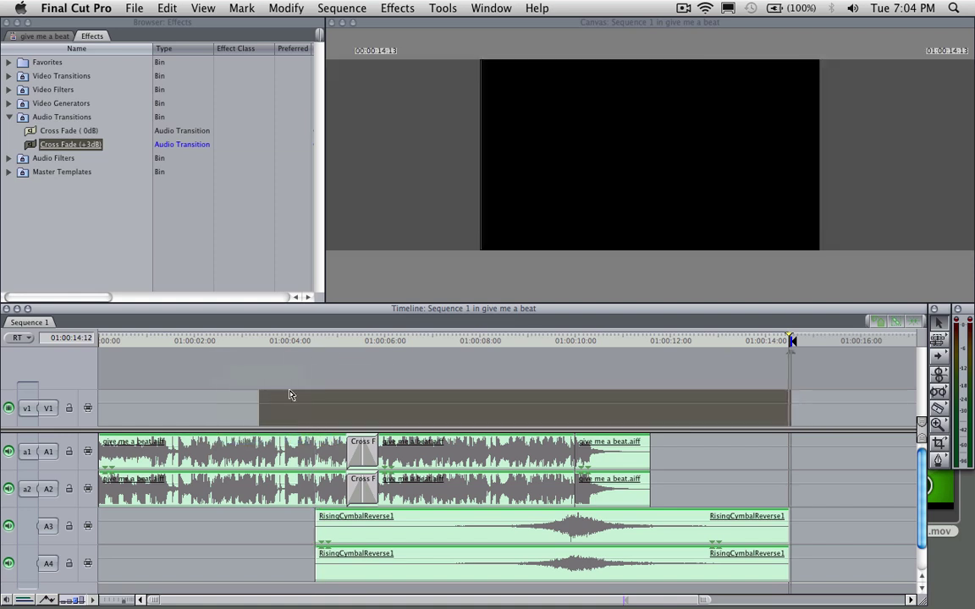
left_click(320, 342)
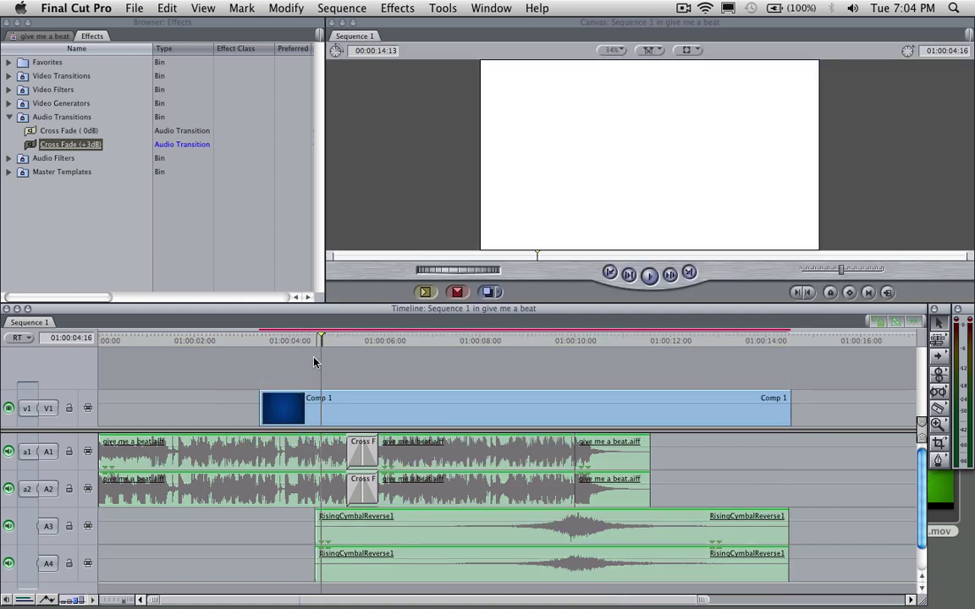
left_click(330, 341)
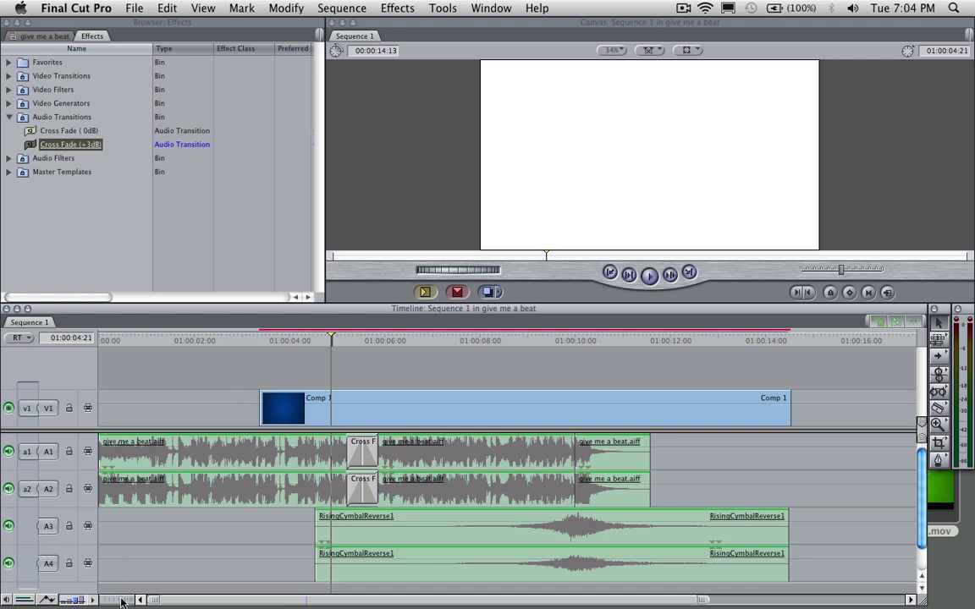
left_click_drag(121, 601, 132, 602)
left_click(331, 341)
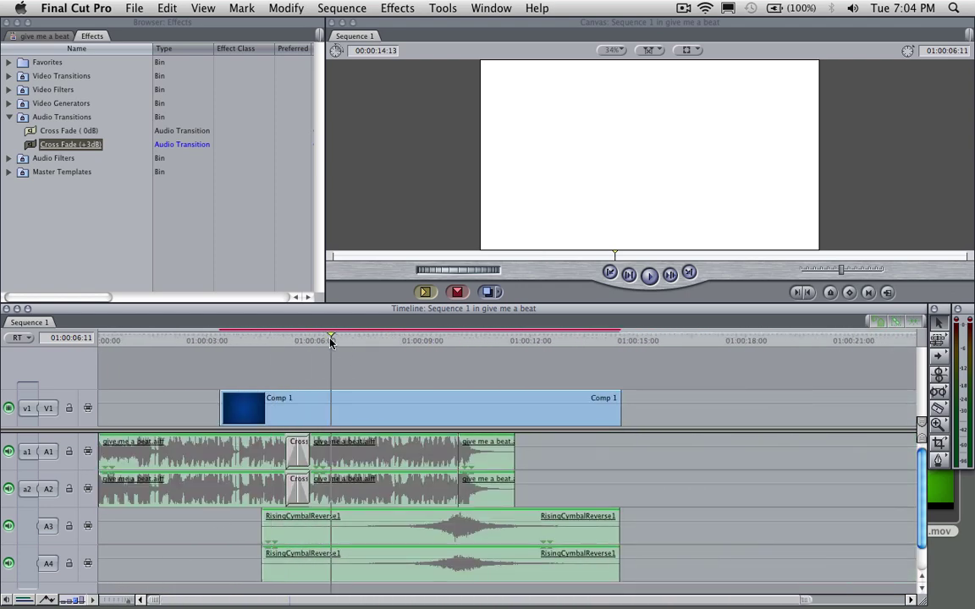
Import Comp 1.mov from the Desktop into the give me a beat project
left_click(44, 36)
left_click_drag(944, 491, 76, 132)
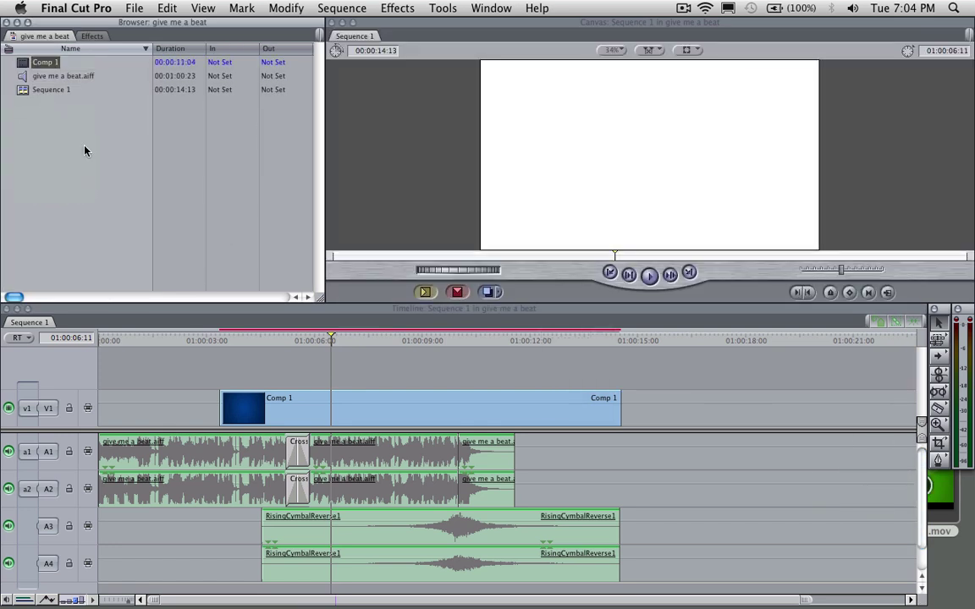
Create a new empty sequence in the give me a beat project and open it in the timeline
left_click(134, 7)
mouse_move(220, 28)
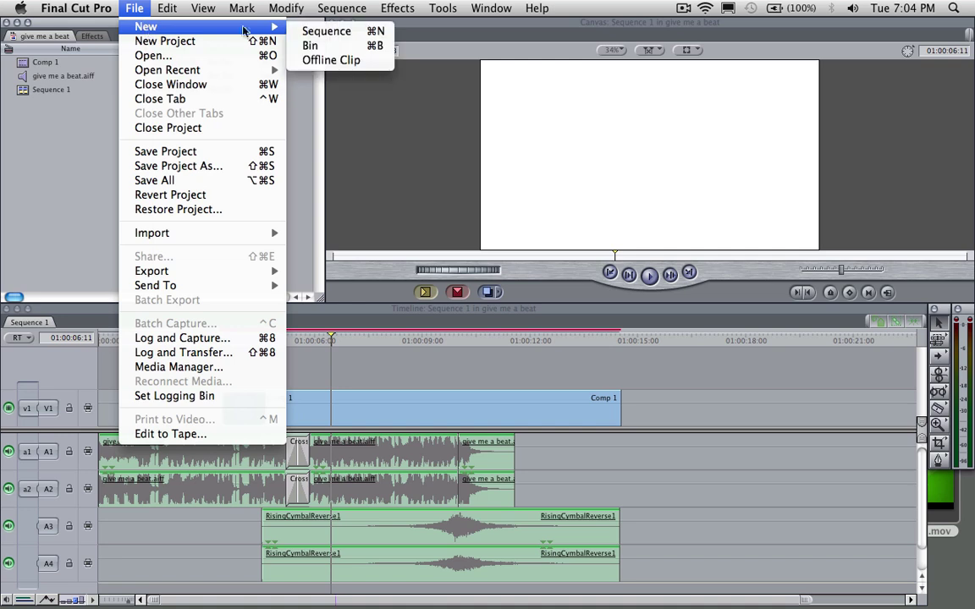
left_click(311, 33)
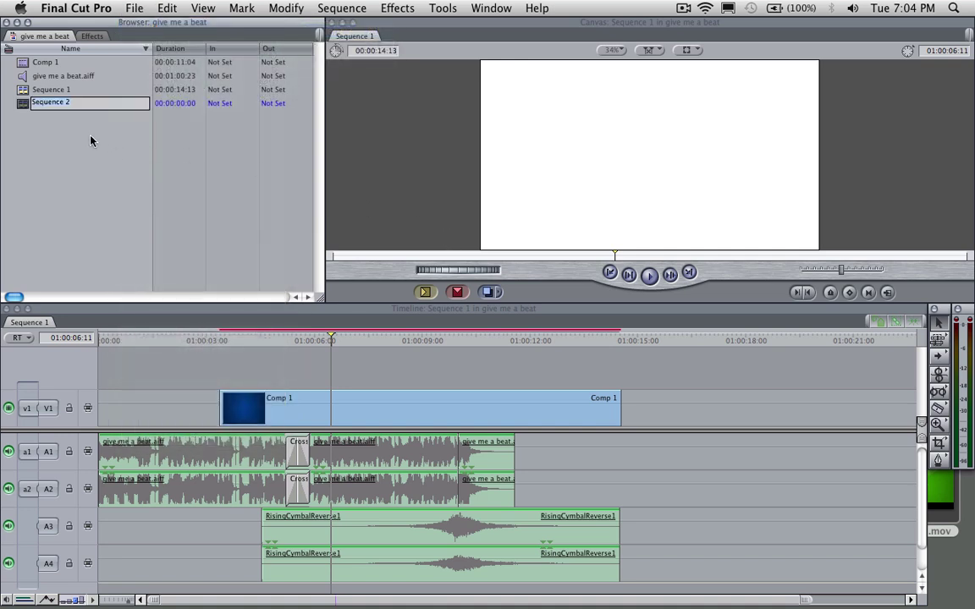
double_click(47, 103)
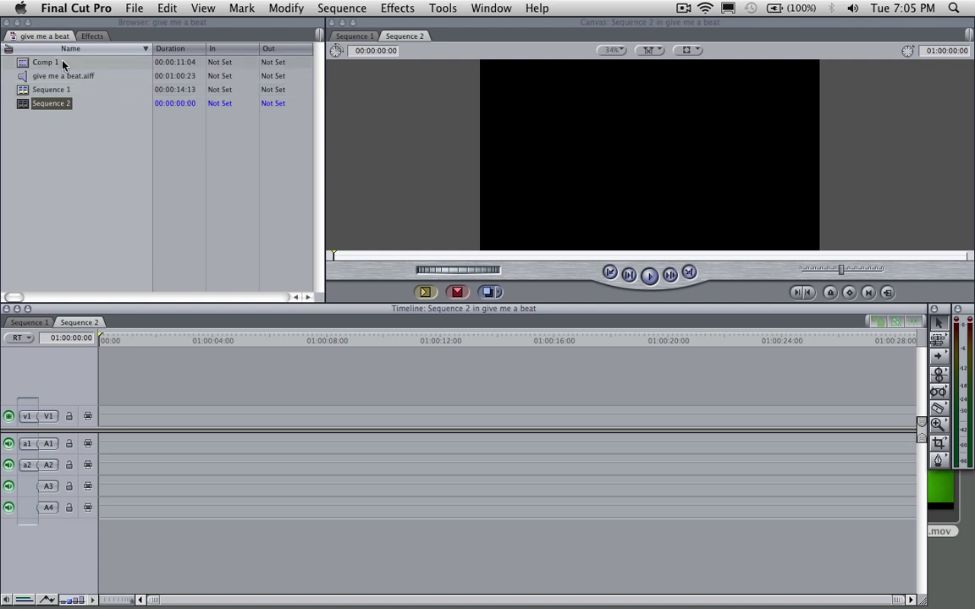
Edit Comp 1 into Sequence 2 on V1, match the sequence settings to the clip, and shift it to start at 01:00:01:00
left_click(48, 65)
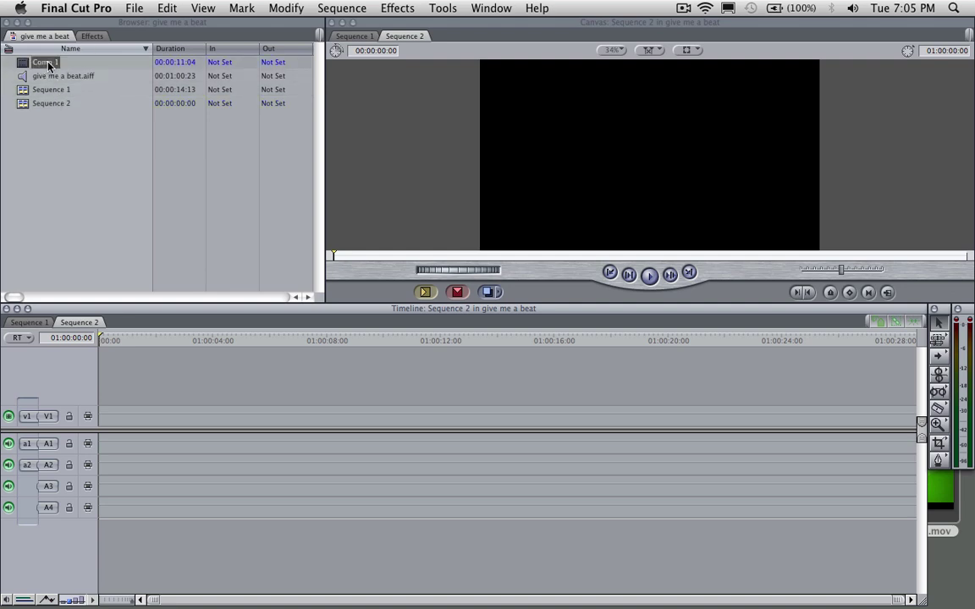
left_click_drag(49, 64, 526, 154)
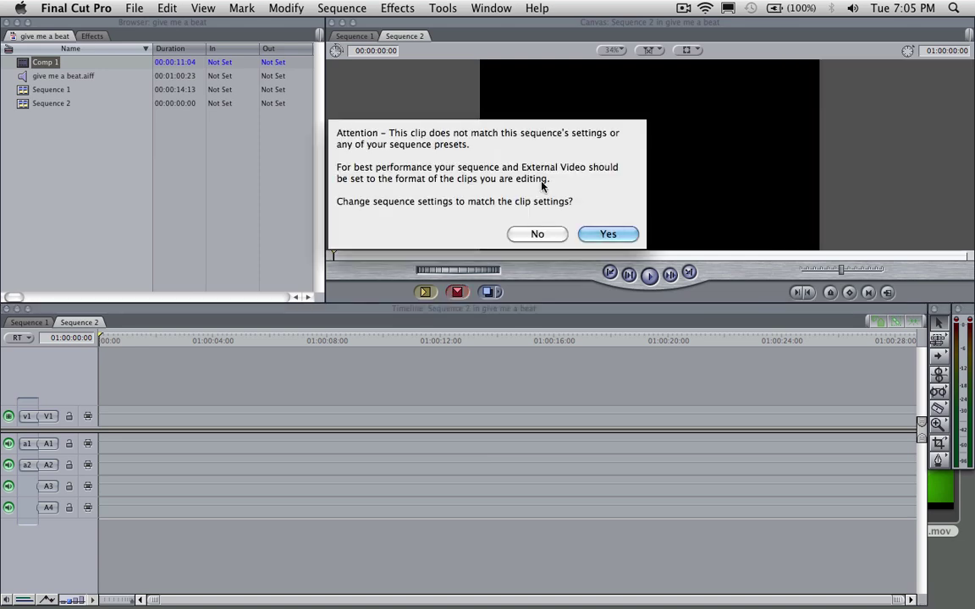
left_click(606, 235)
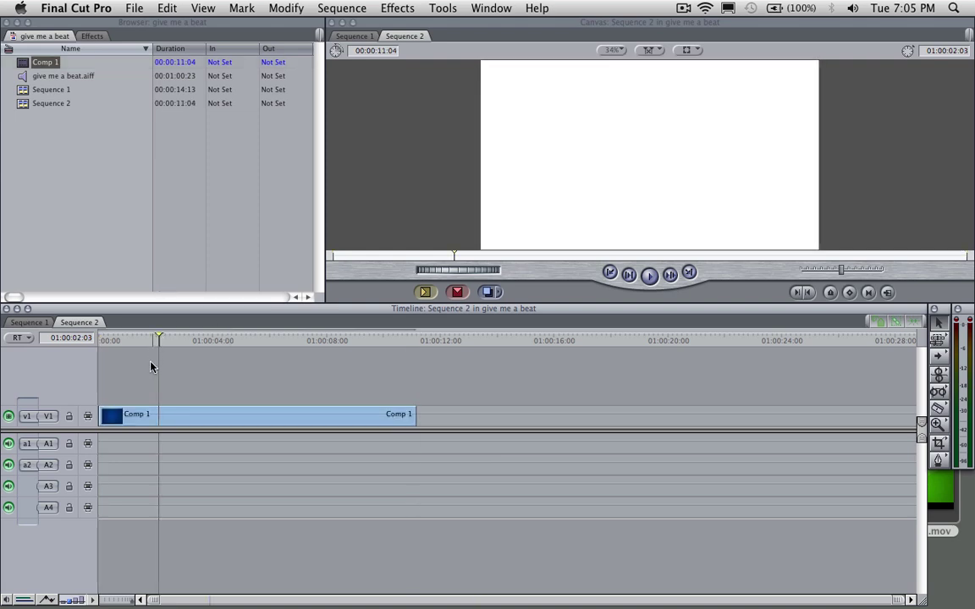
left_click_drag(129, 419, 158, 413)
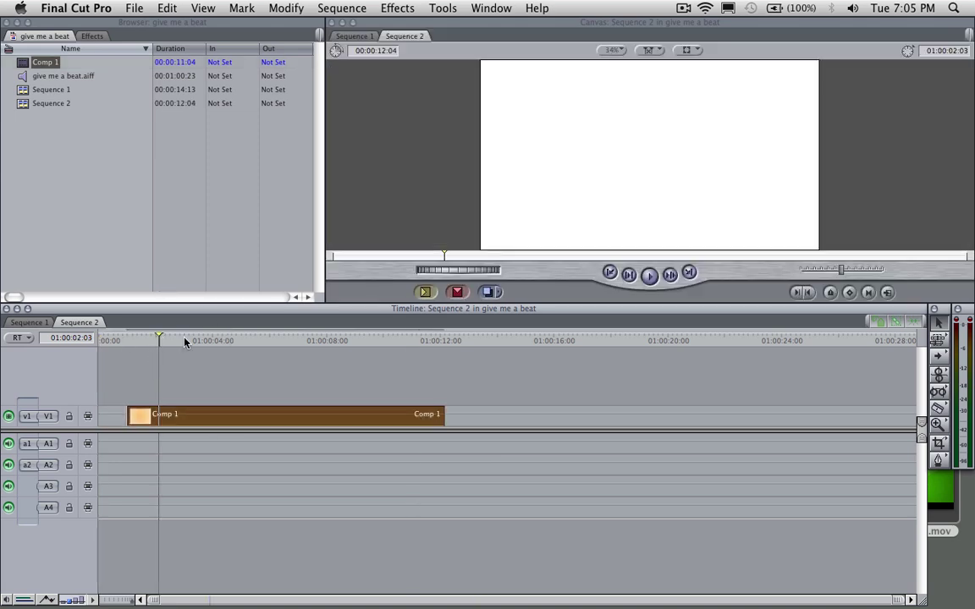
Place give me a beat.aiff on tracks A1 and A2, starting level with the Comp 1 clip at 01:00:01:00
left_click_drag(185, 342, 127, 338)
mouse_move(144, 603)
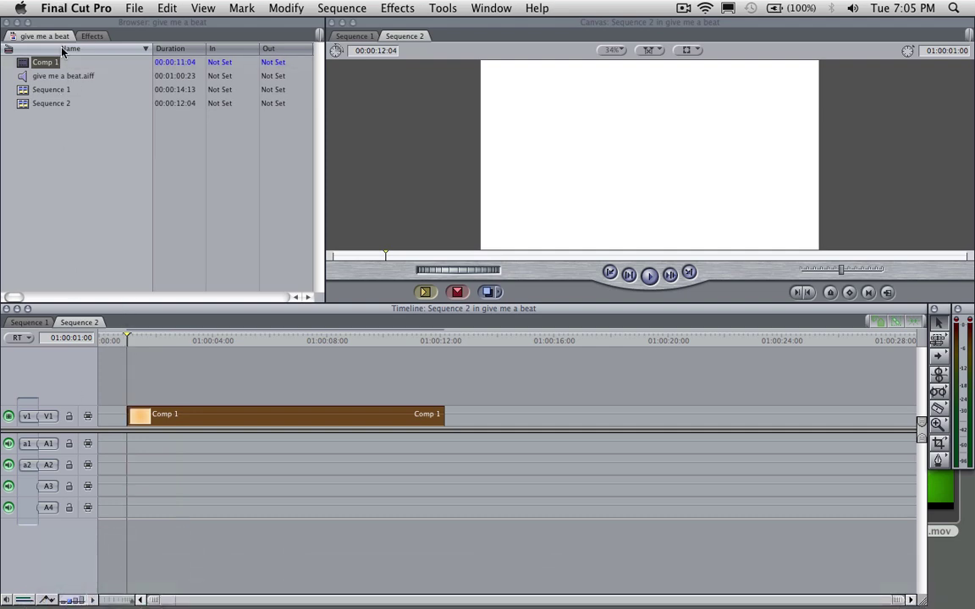
left_click_drag(50, 75, 140, 439)
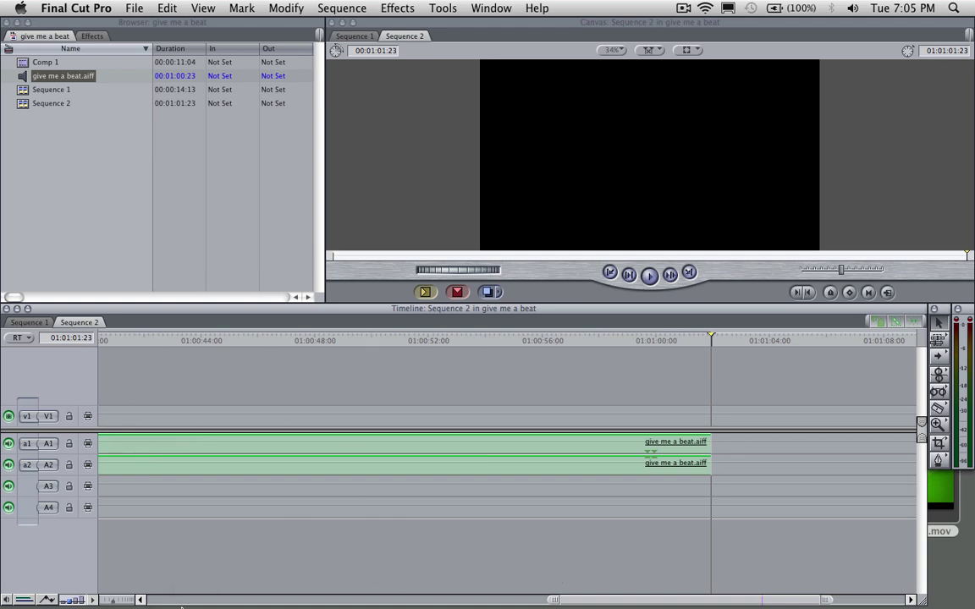
Import give me a beat edited_1-2 from the walkthrough video folder and place it on tracks A3 and A4 of Sequence 2
left_click(61, 576)
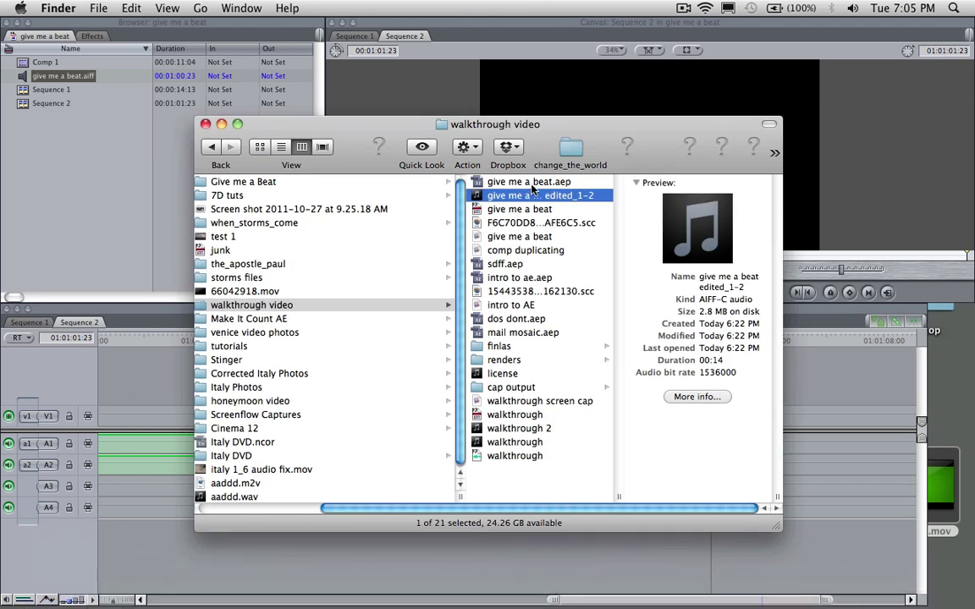
left_click_drag(533, 194, 80, 172)
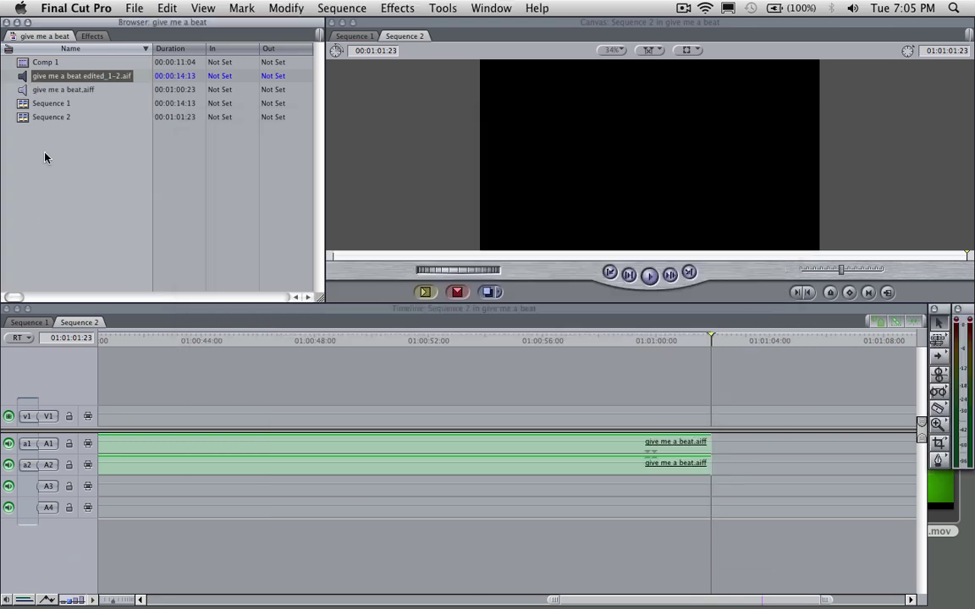
left_click_drag(61, 75, 152, 496)
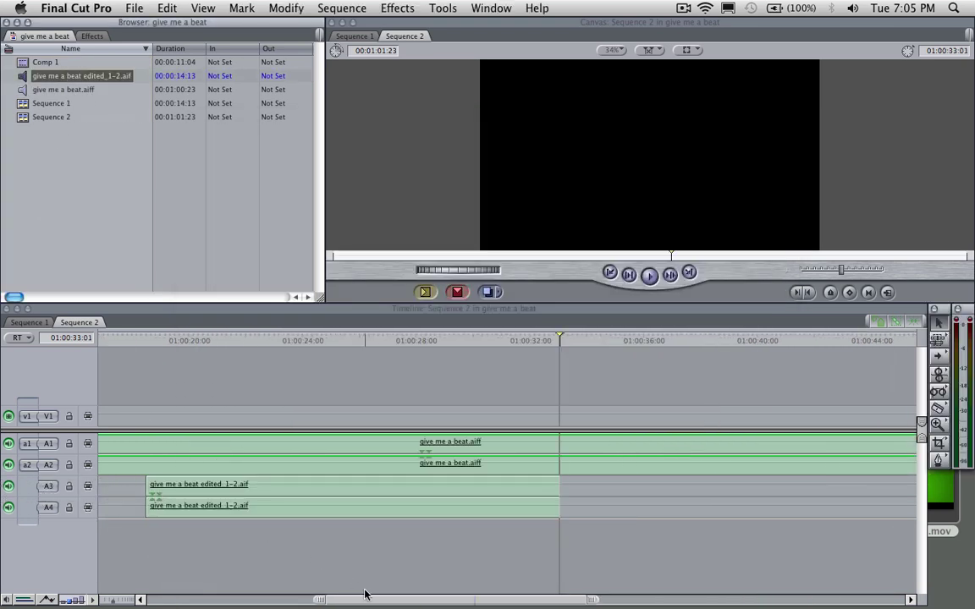
Align the edited audio's start with Comp 1 at 01:00:01:00 and delete the full-length give me a beat.aiff from A1 and A2
left_click_drag(329, 507, 203, 490)
left_click(194, 465)
key("Delete")
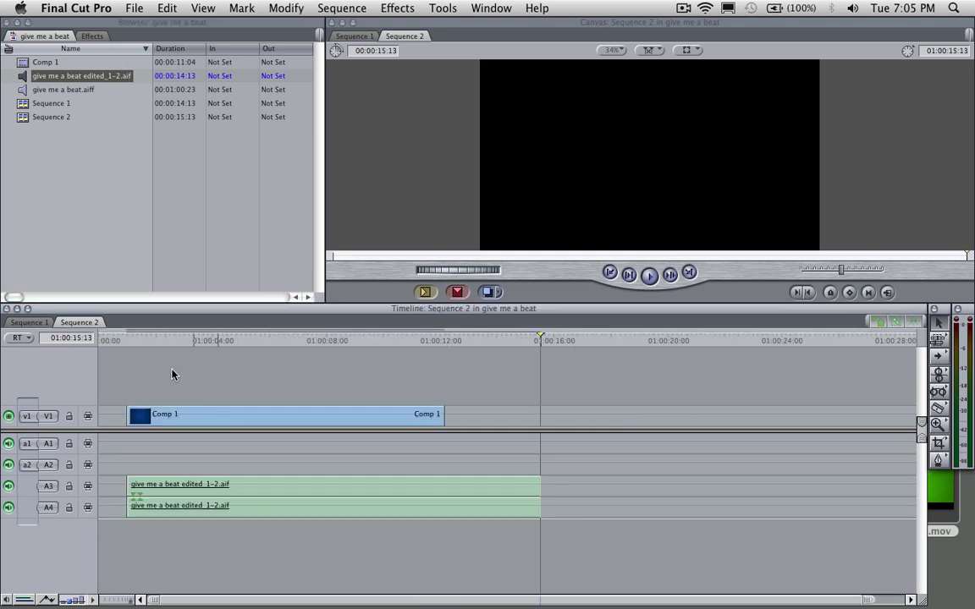
Play Sequence 2 from 01:00:00:12 and scrub through it to check the animation against the music
left_click(113, 340)
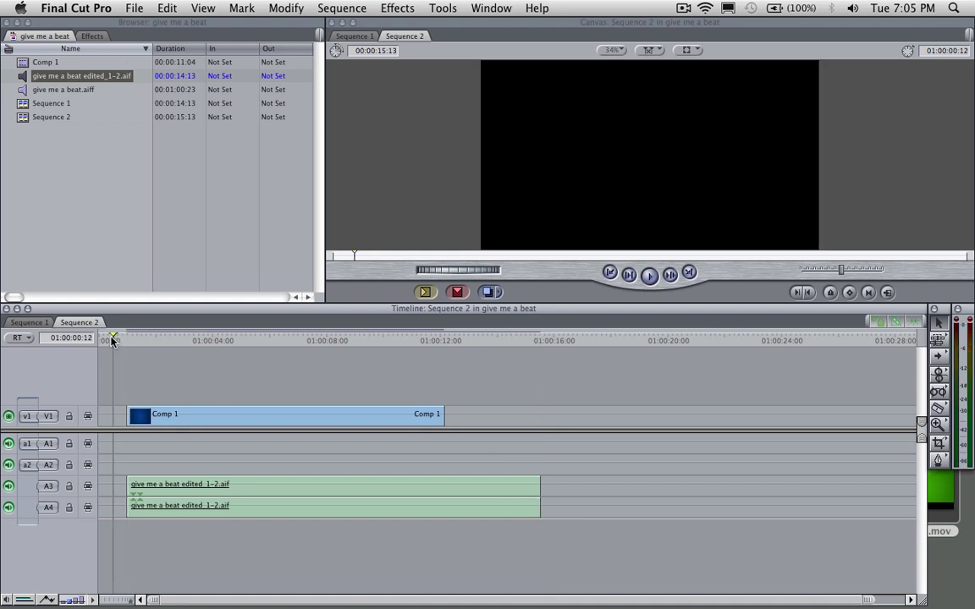
key("space")
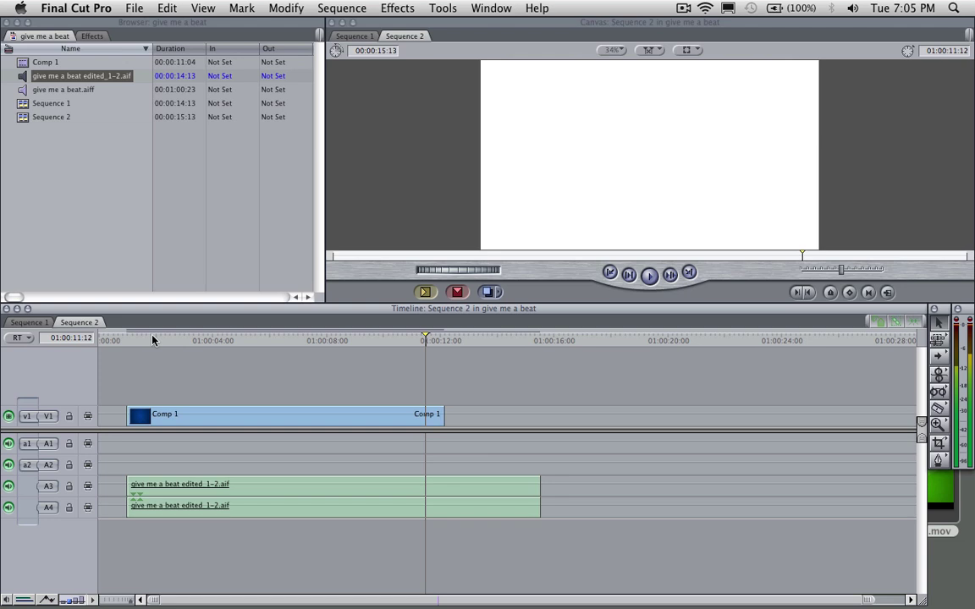
left_click_drag(153, 340, 371, 341)
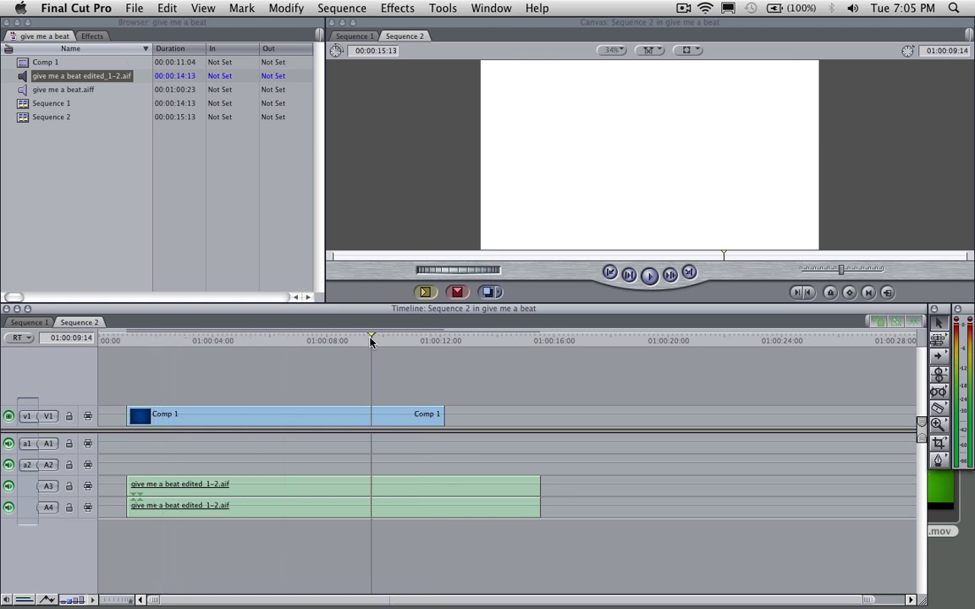